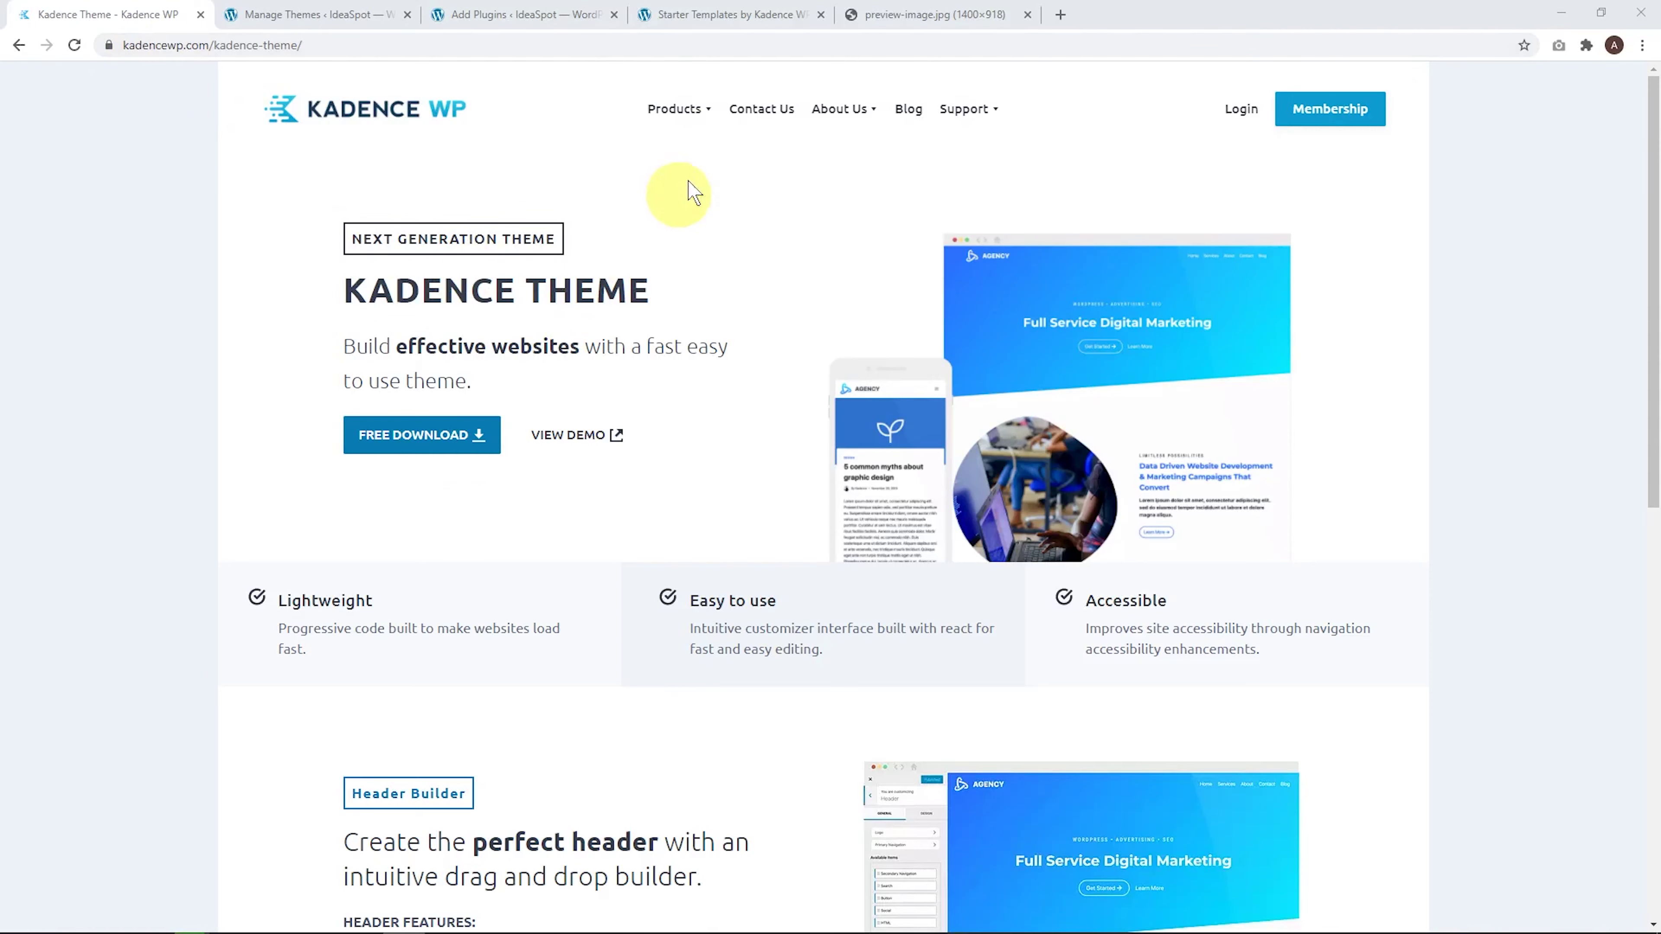
# Download the free Kadence theme zip without subscribing to the mailing list
pyautogui.moveTo(684, 113)
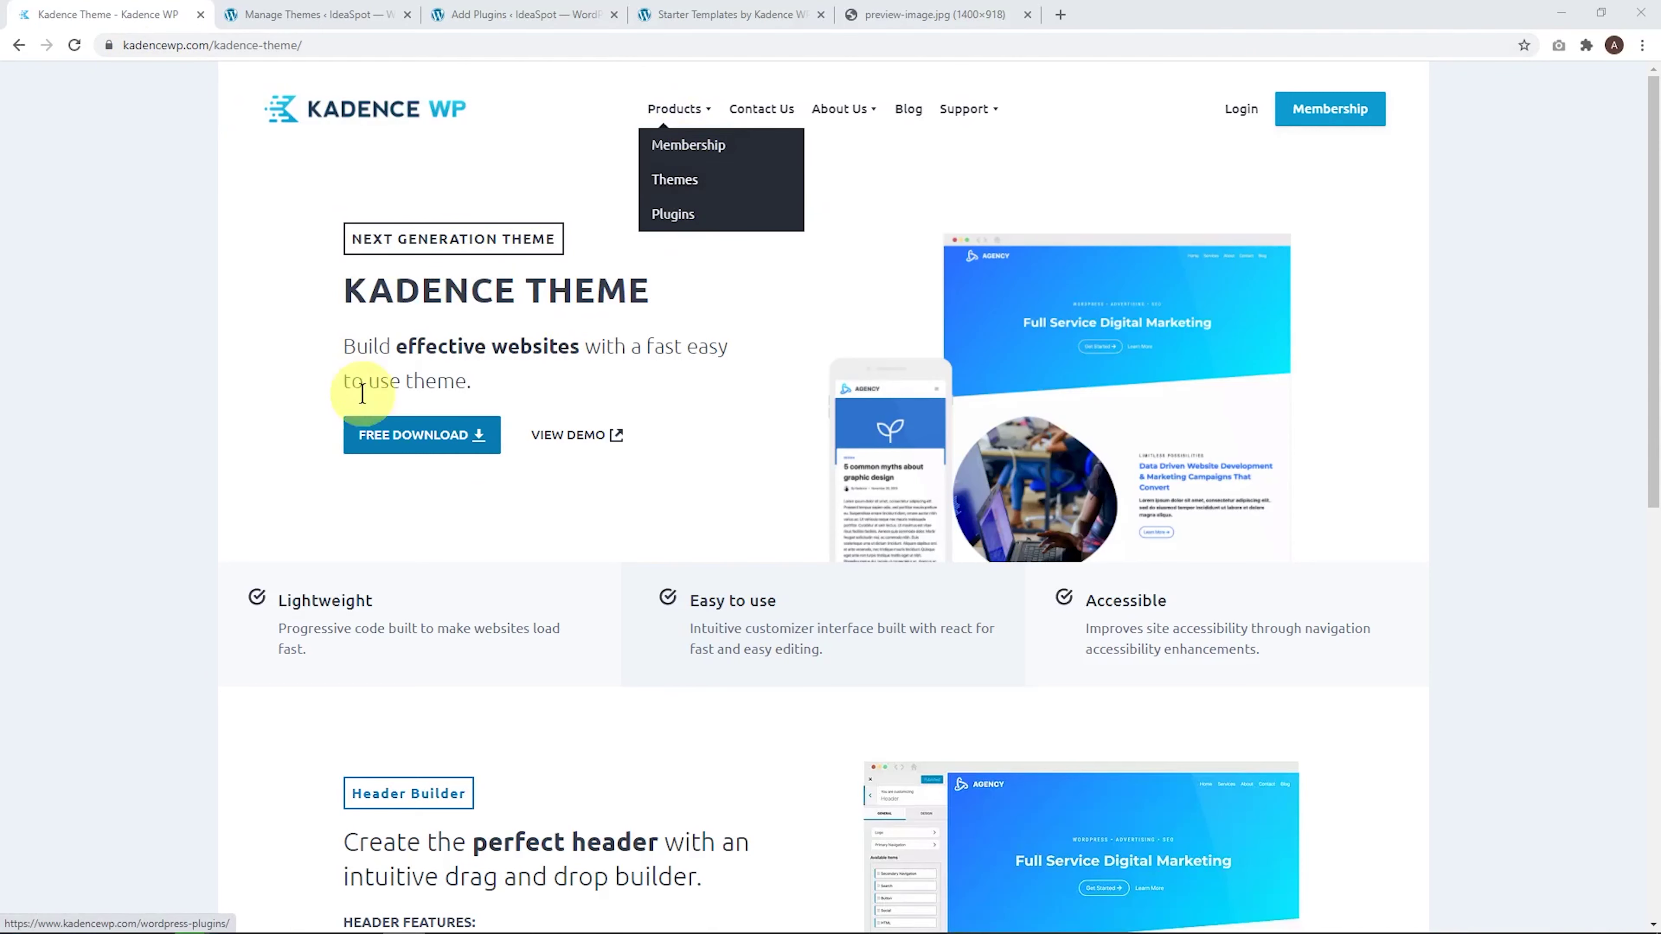
pyautogui.click(431, 439)
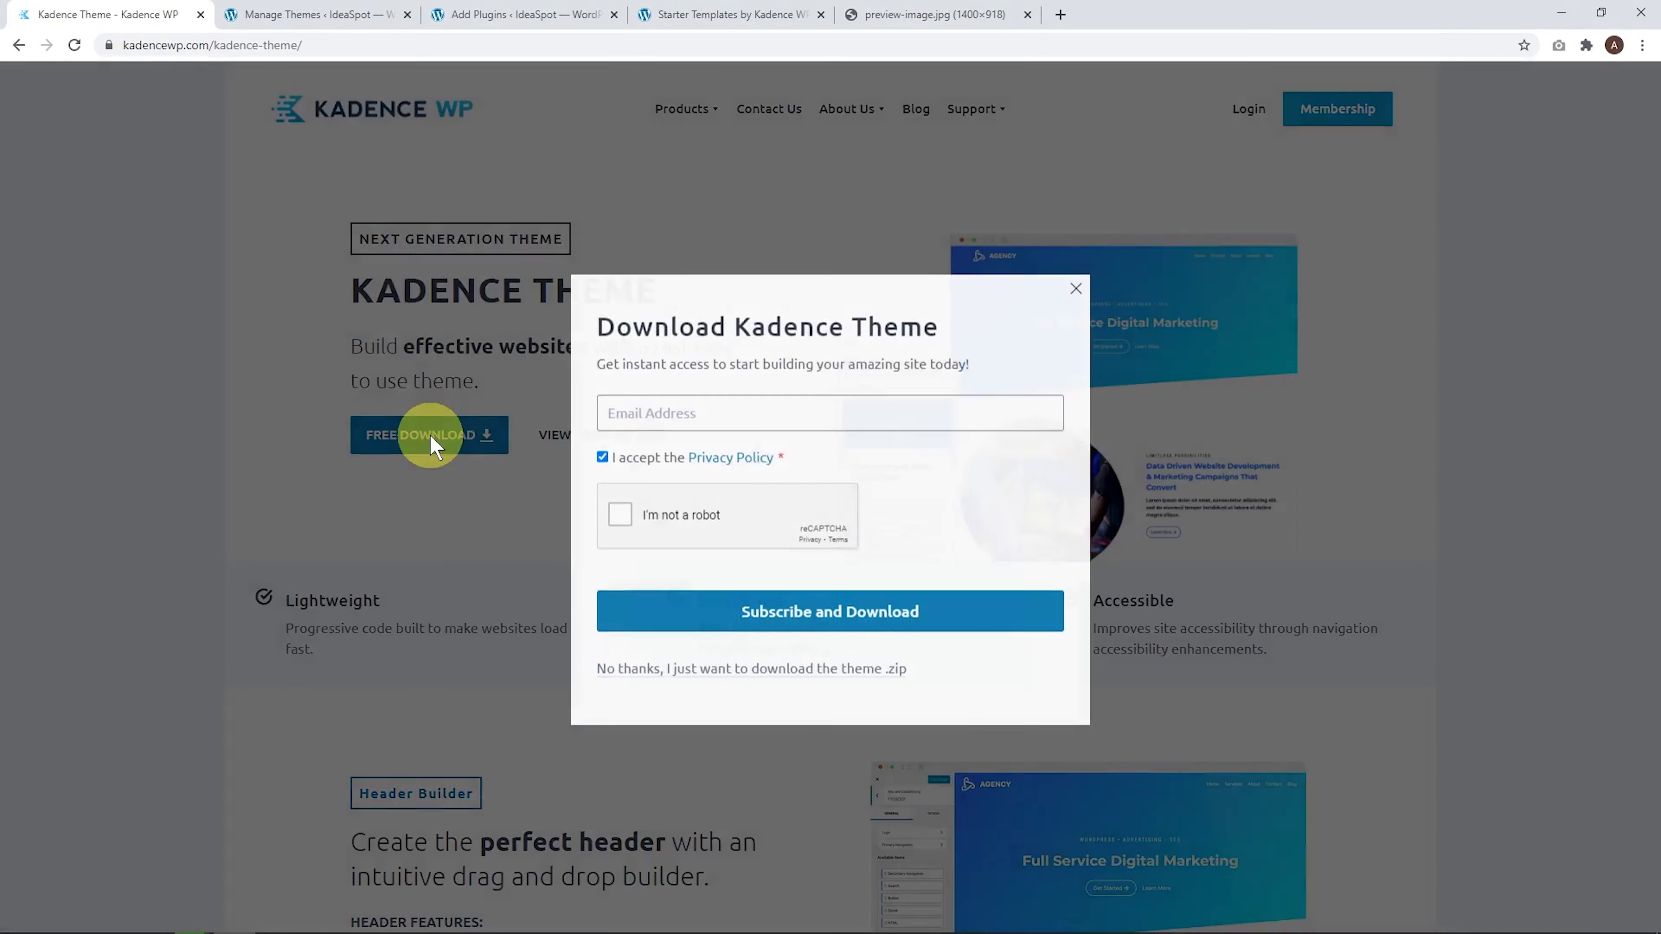
pyautogui.click(647, 674)
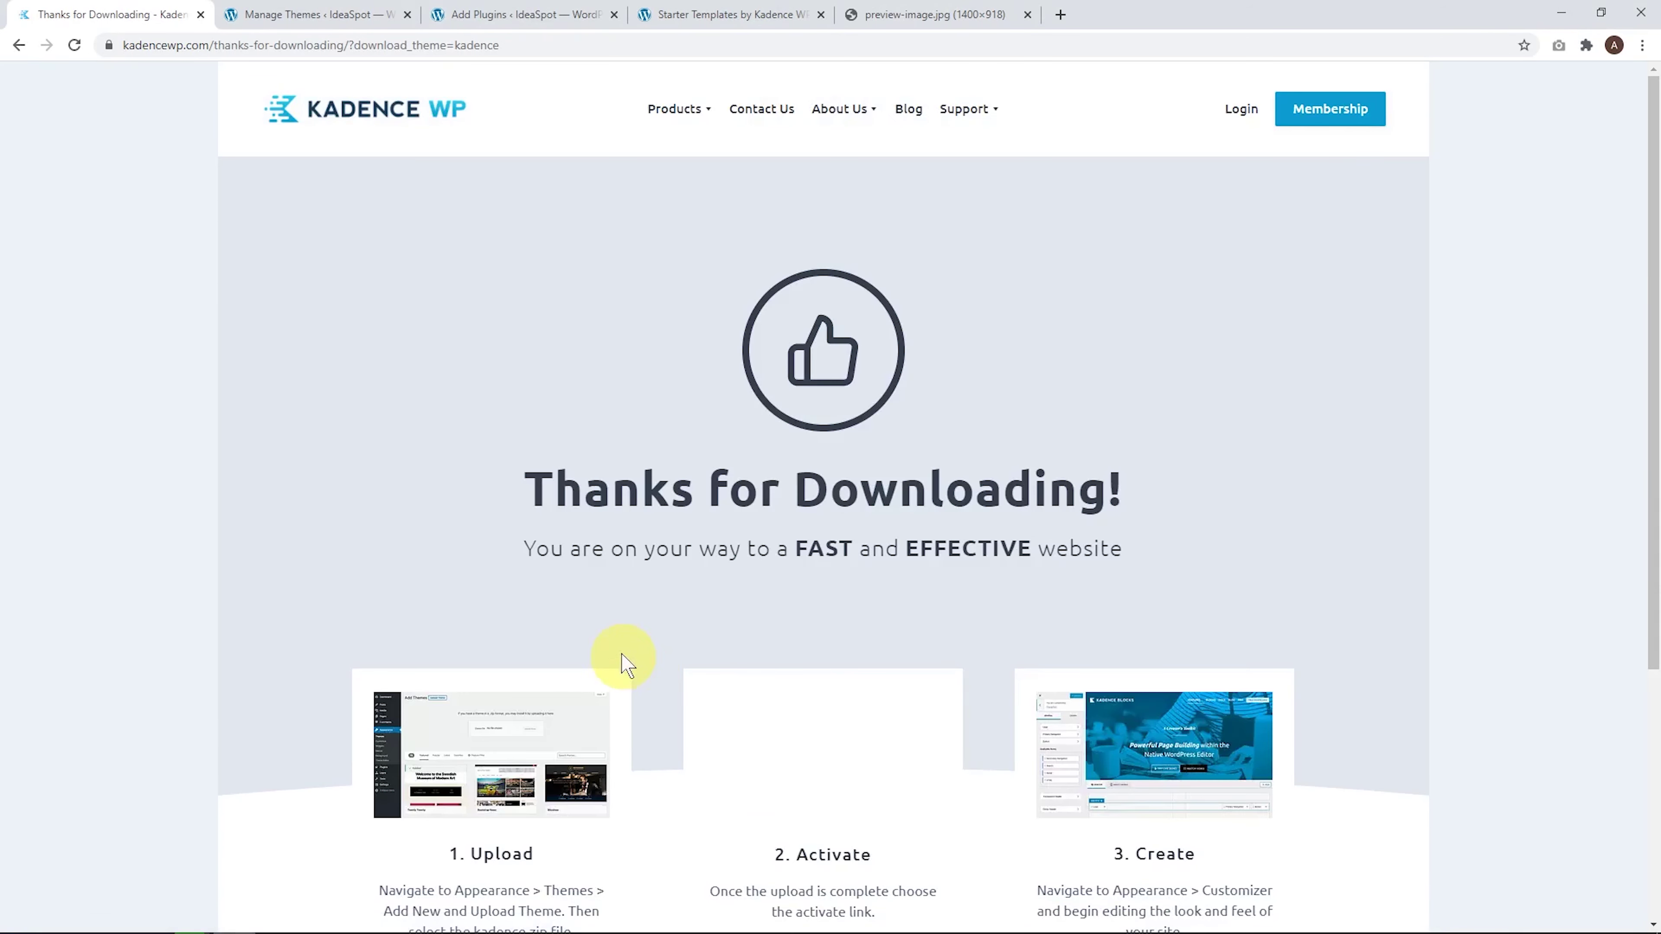
# Switch to the site's theme management page and review the installed Kadence theme and the option for adding themes
pyautogui.click(320, 14)
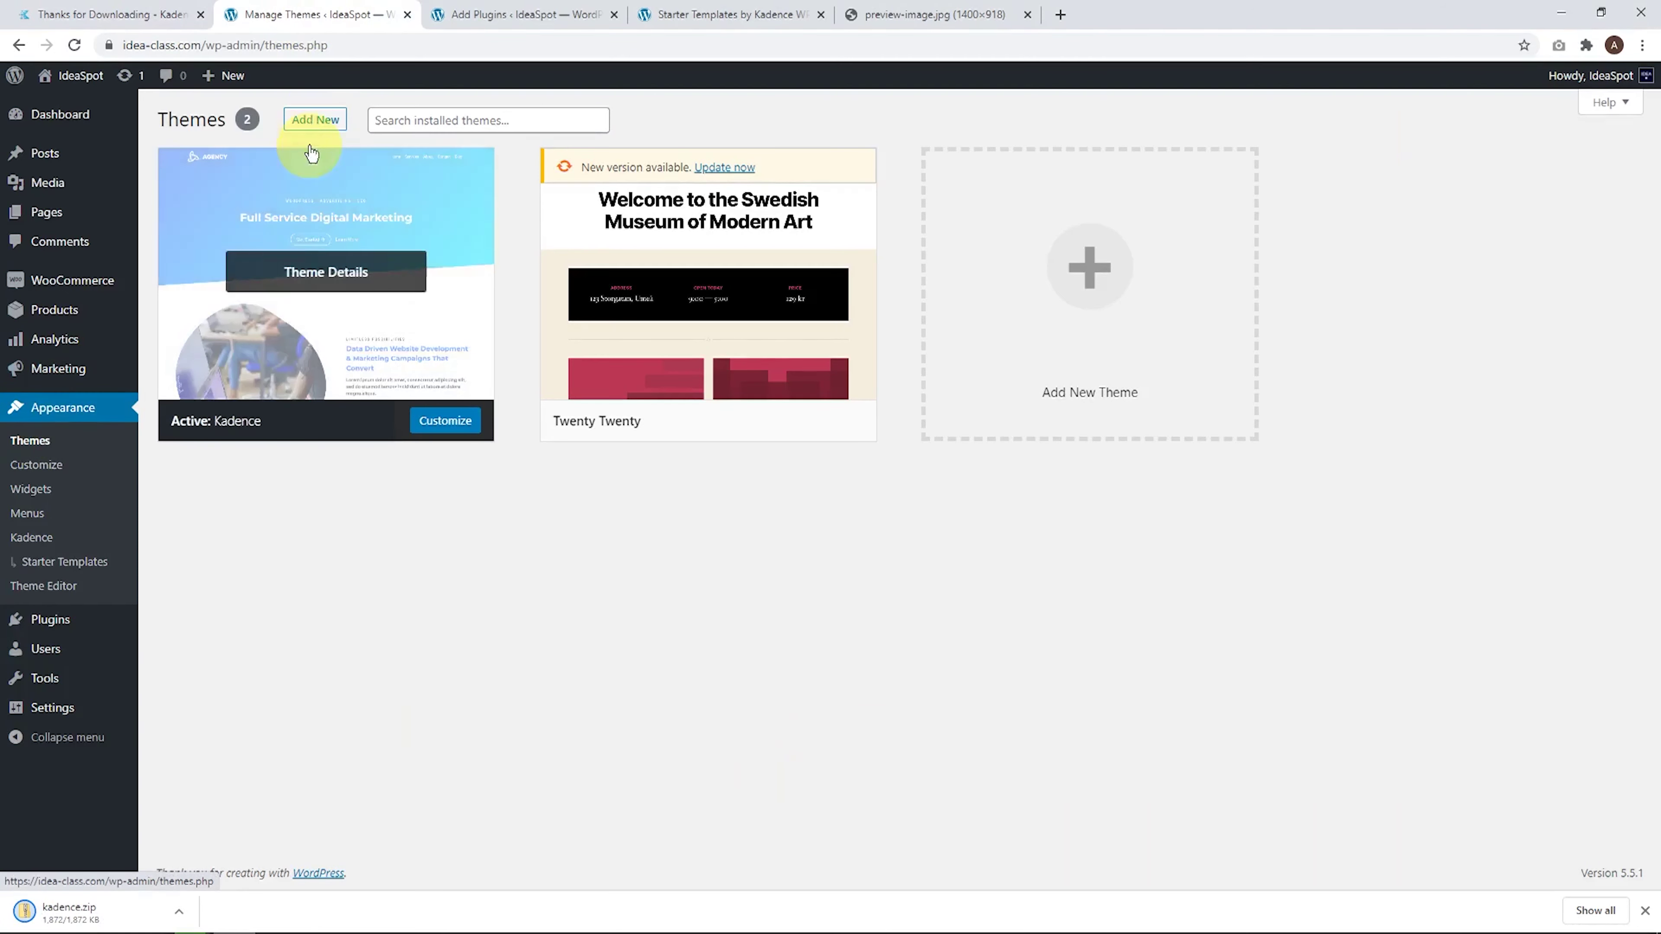
pyautogui.click(312, 125)
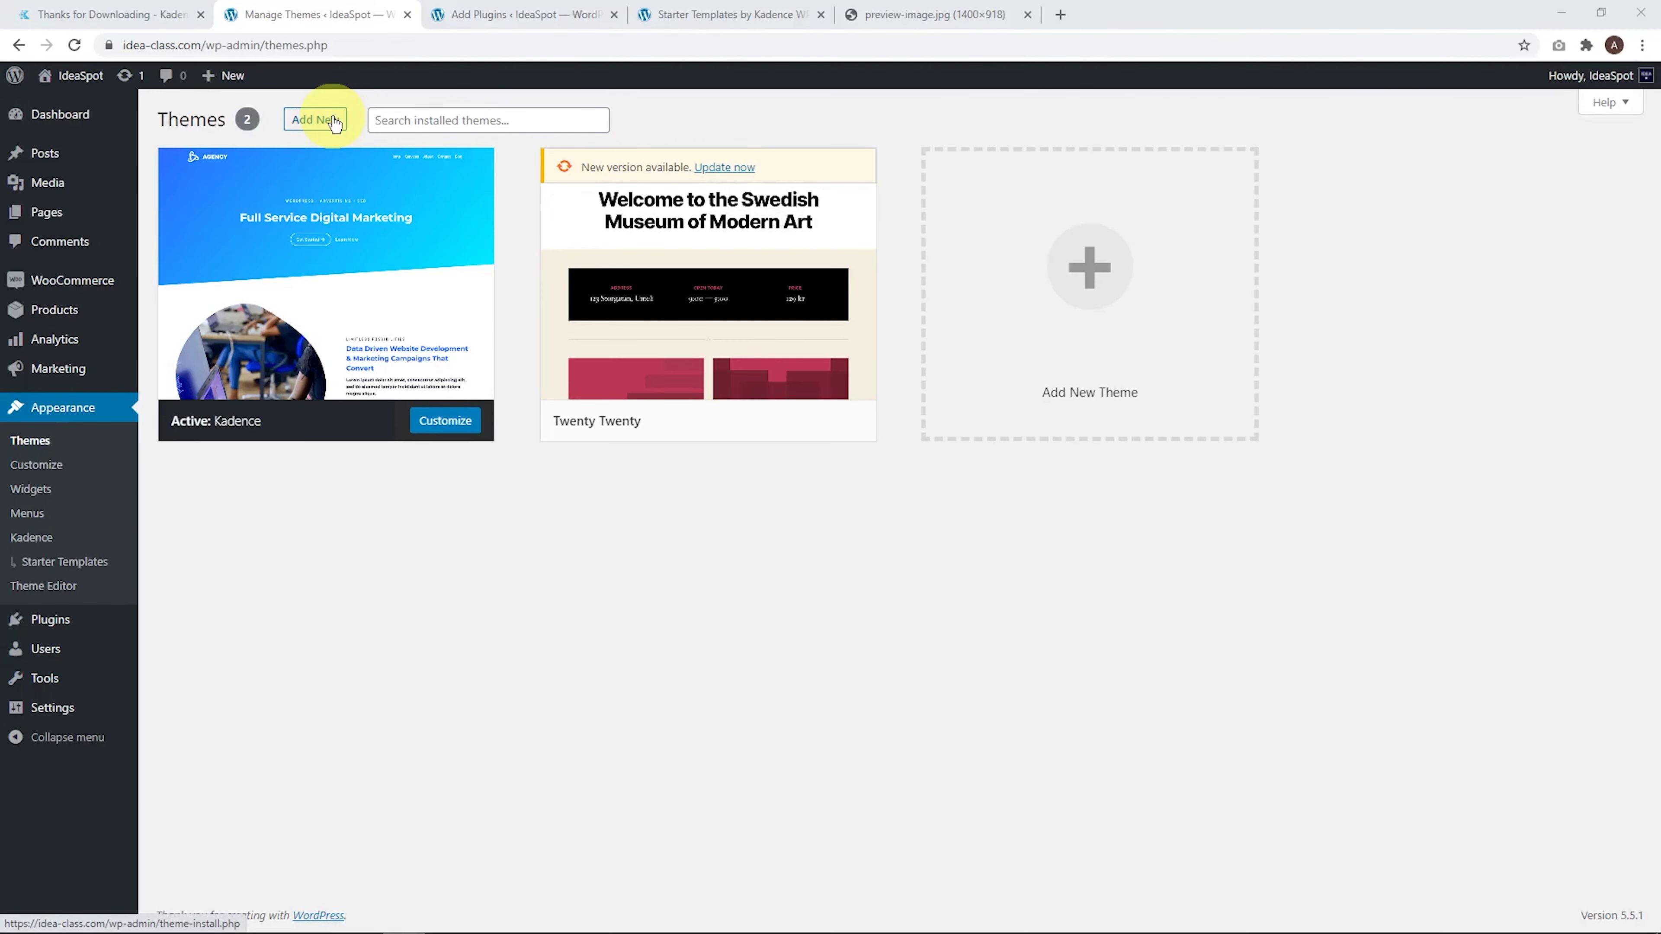
pyautogui.click(231, 194)
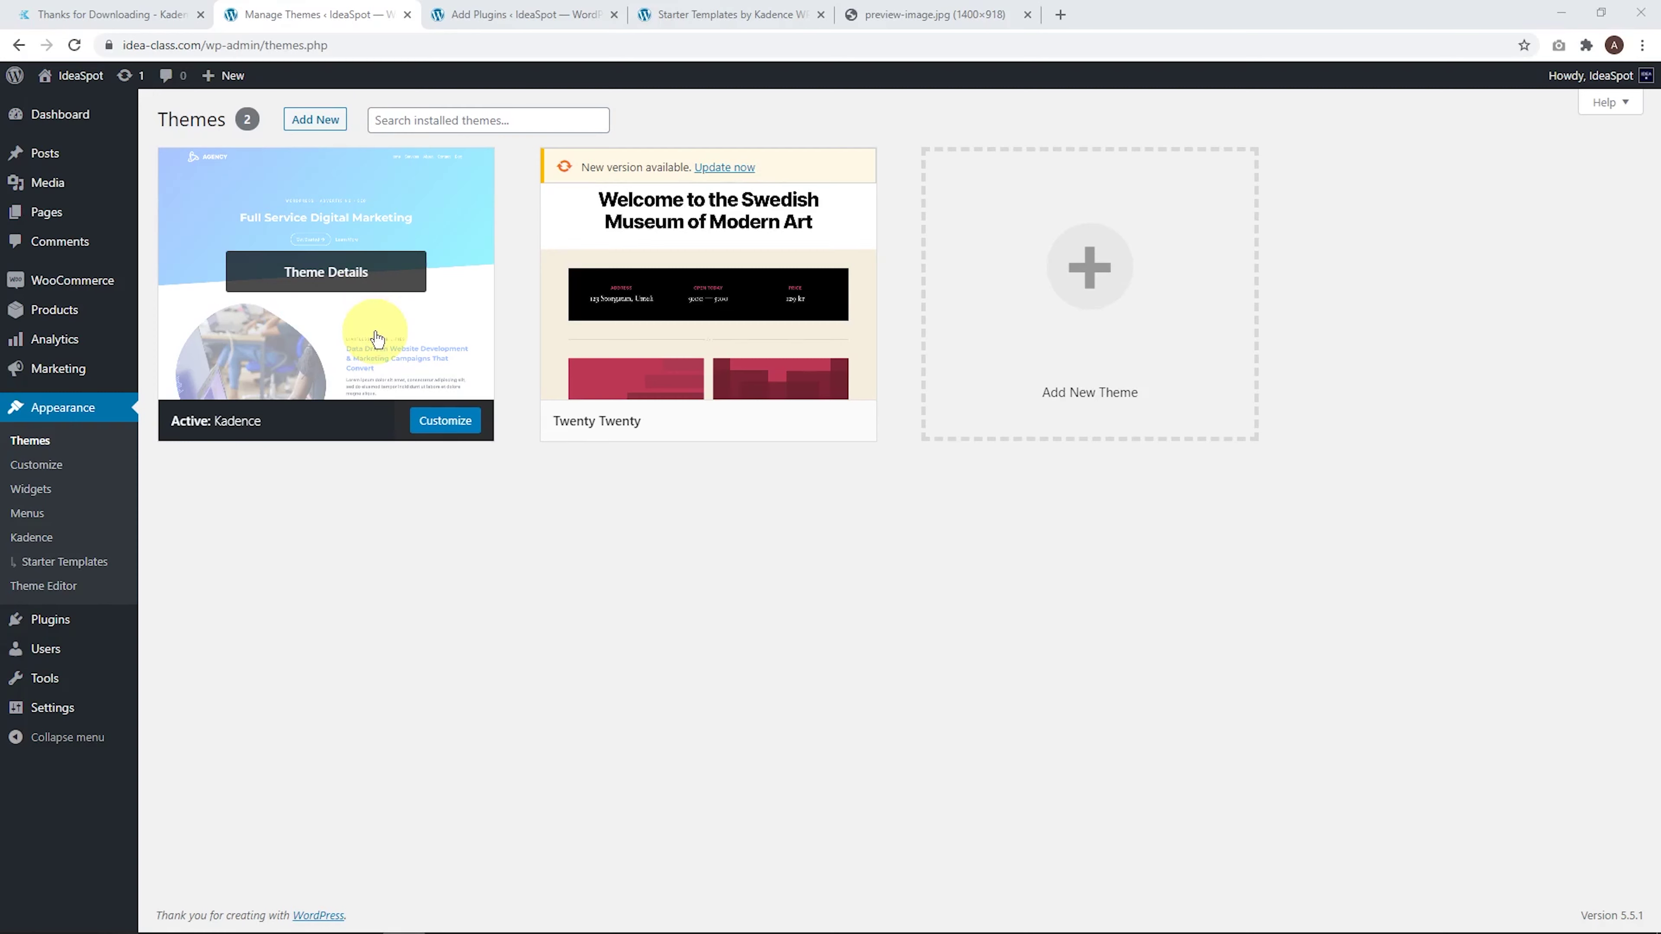
# Look over the plugin installation page and the Kadence starter templates, including the Shopping template's preview image
pyautogui.click(500, 15)
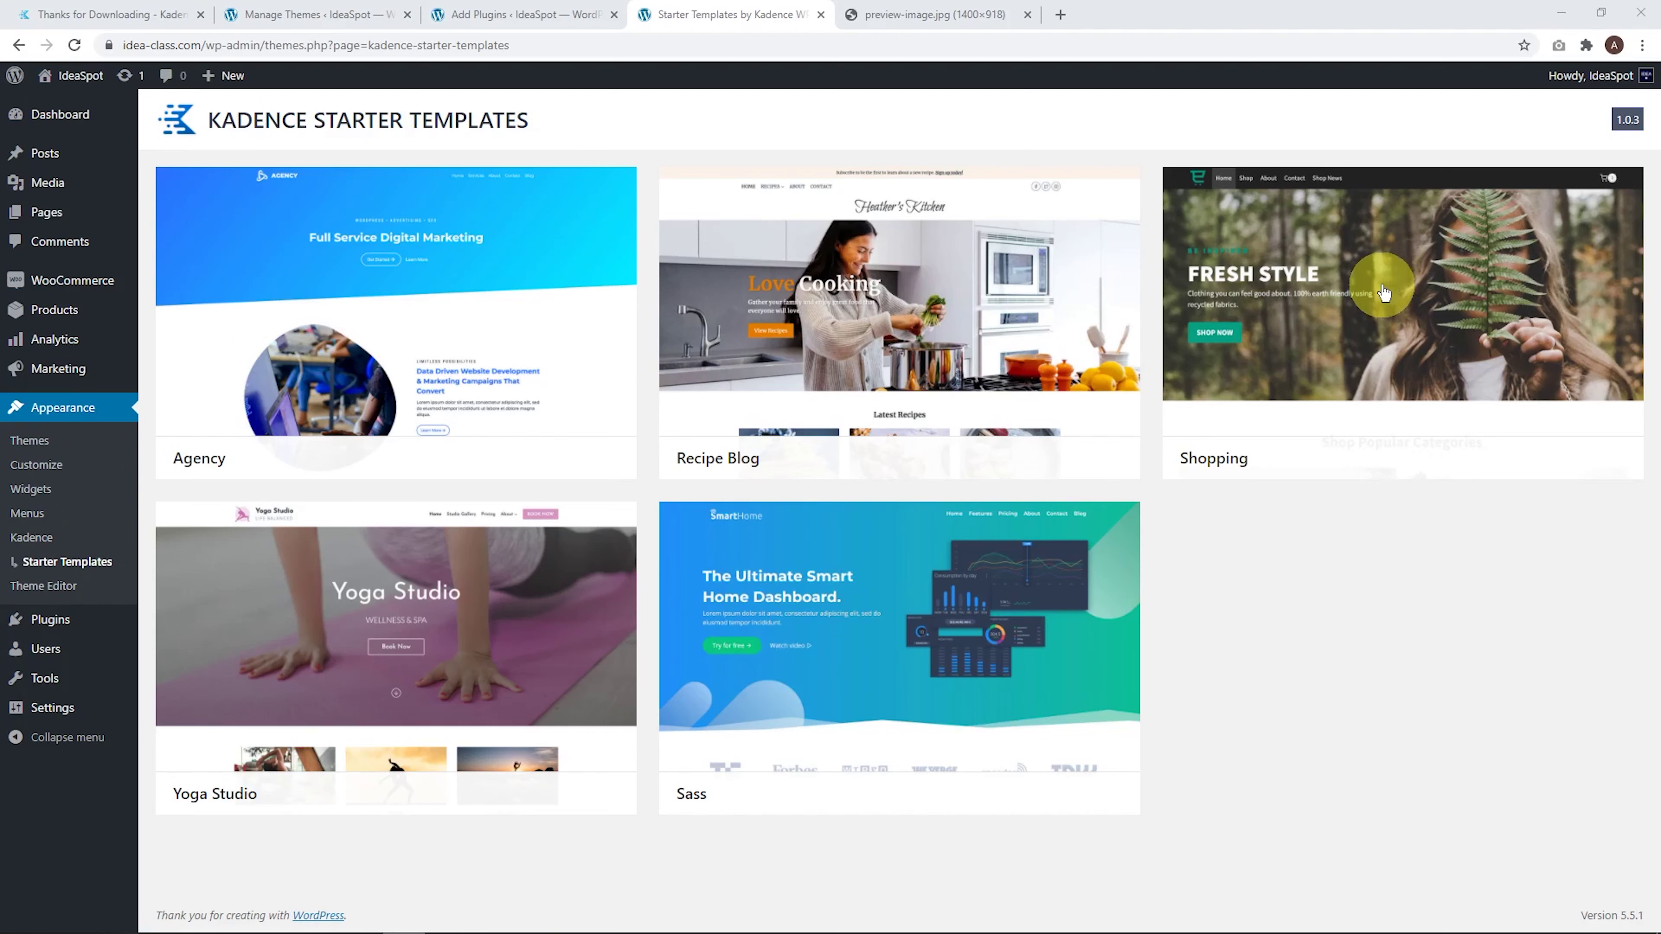
pyautogui.click(981, 16)
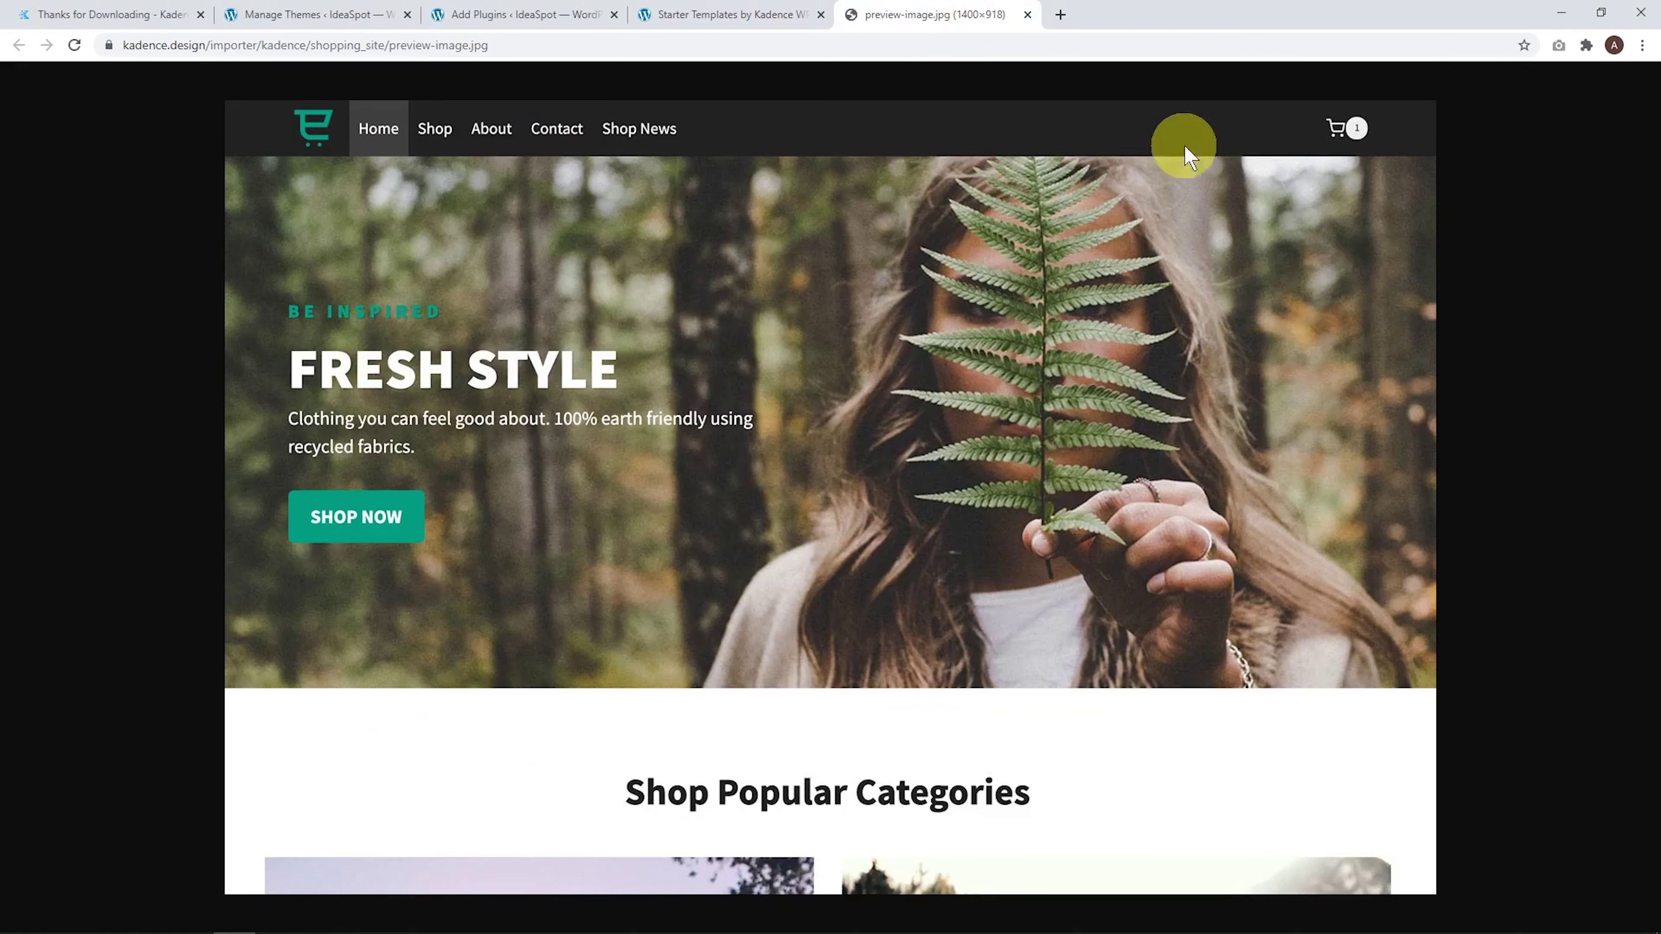
pyautogui.click(680, 14)
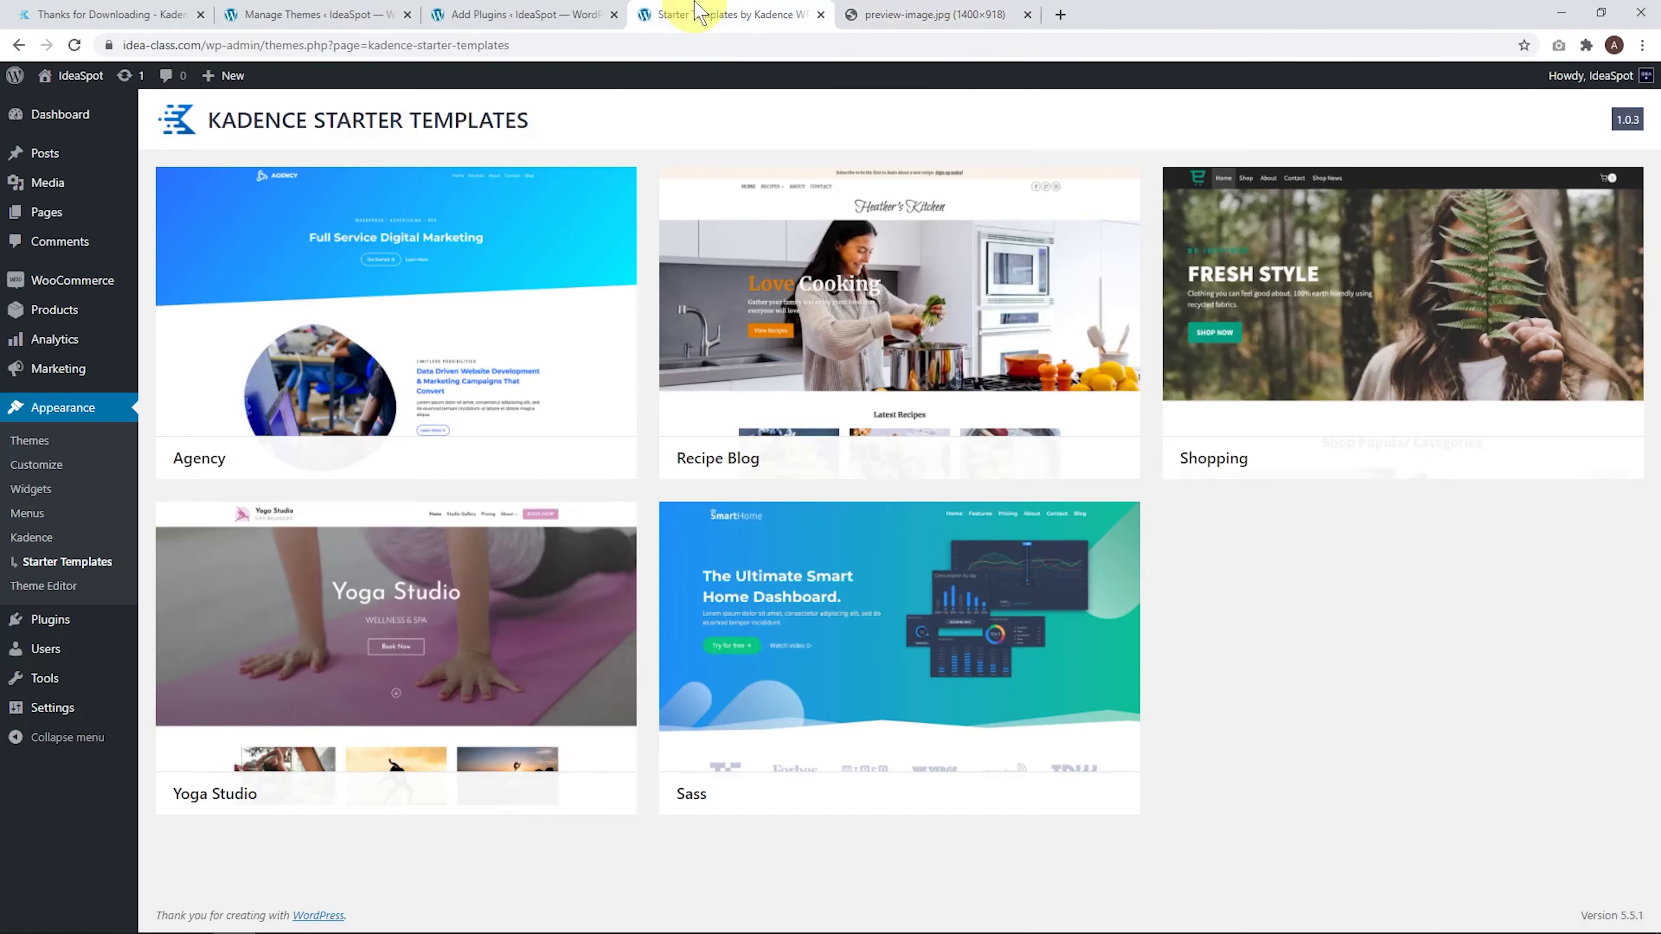
pyautogui.click(879, 662)
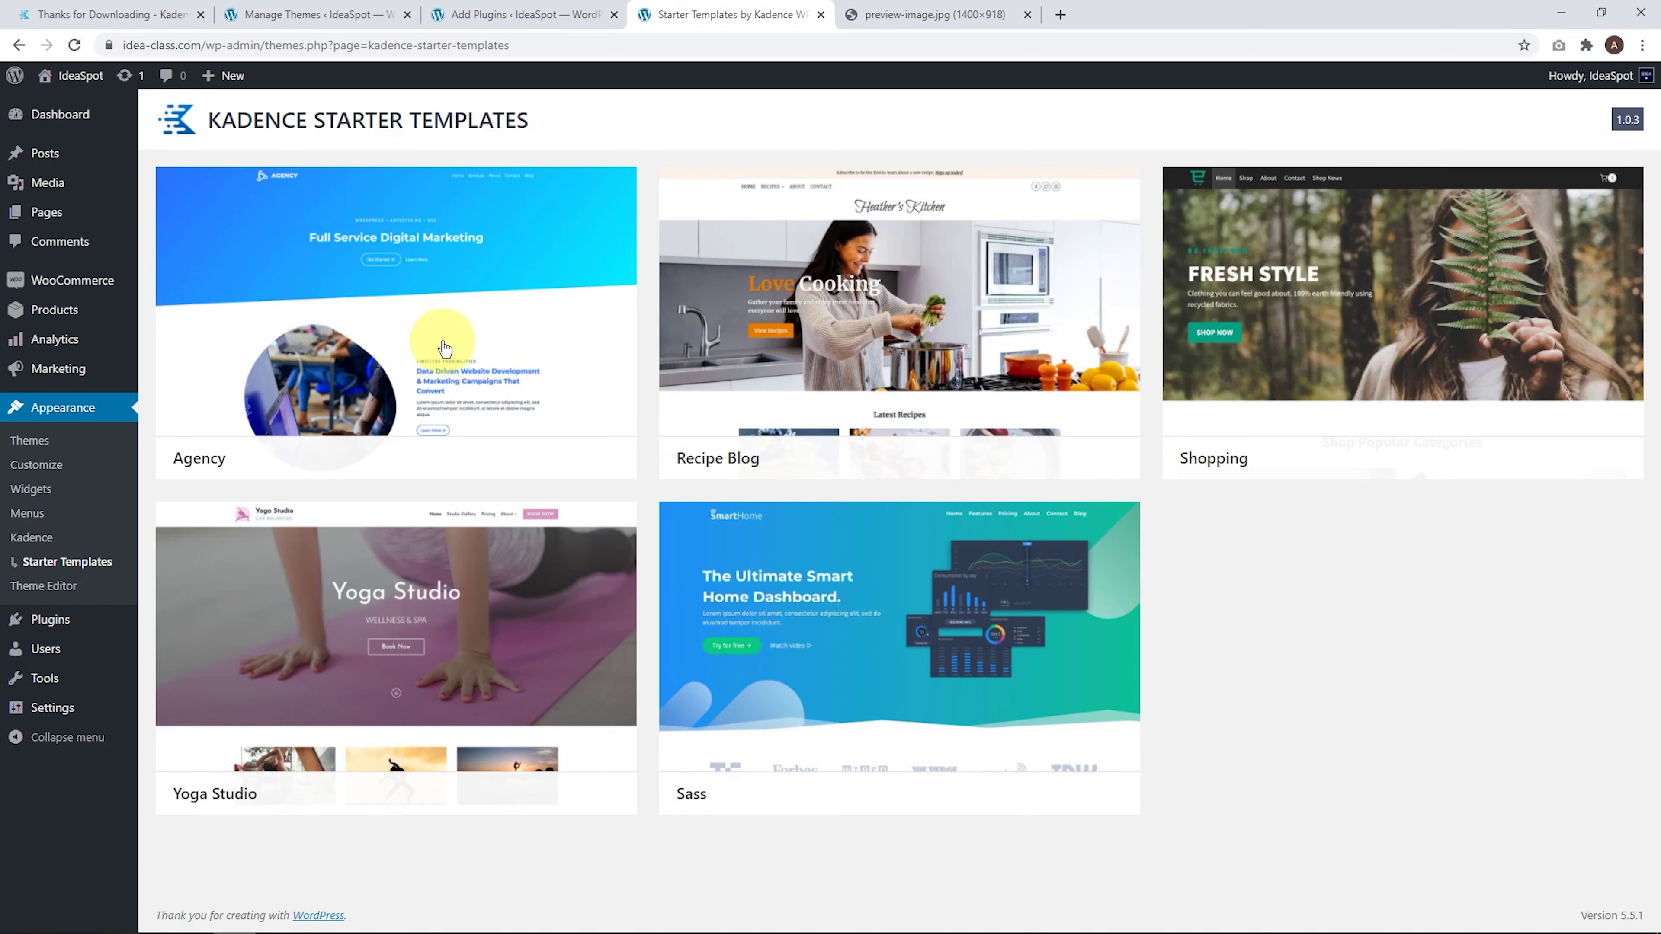
# Import the Agency starter template with the blue, cyan, black and white color scheme, and view the finished site
pyautogui.click(362, 339)
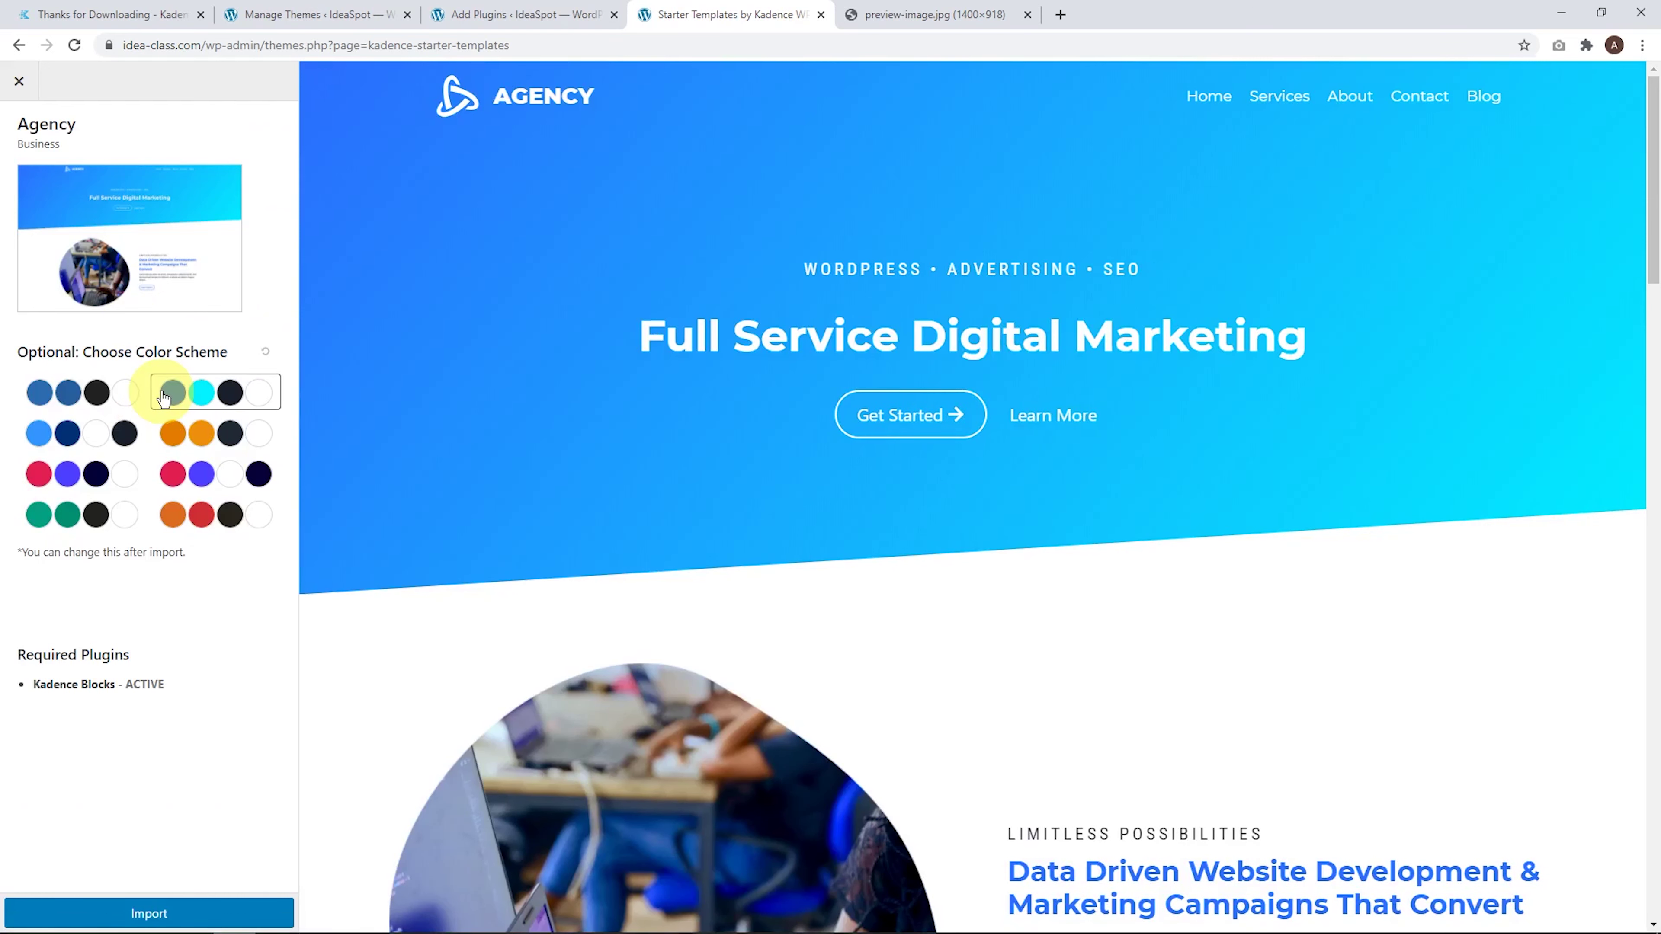
pyautogui.click(217, 395)
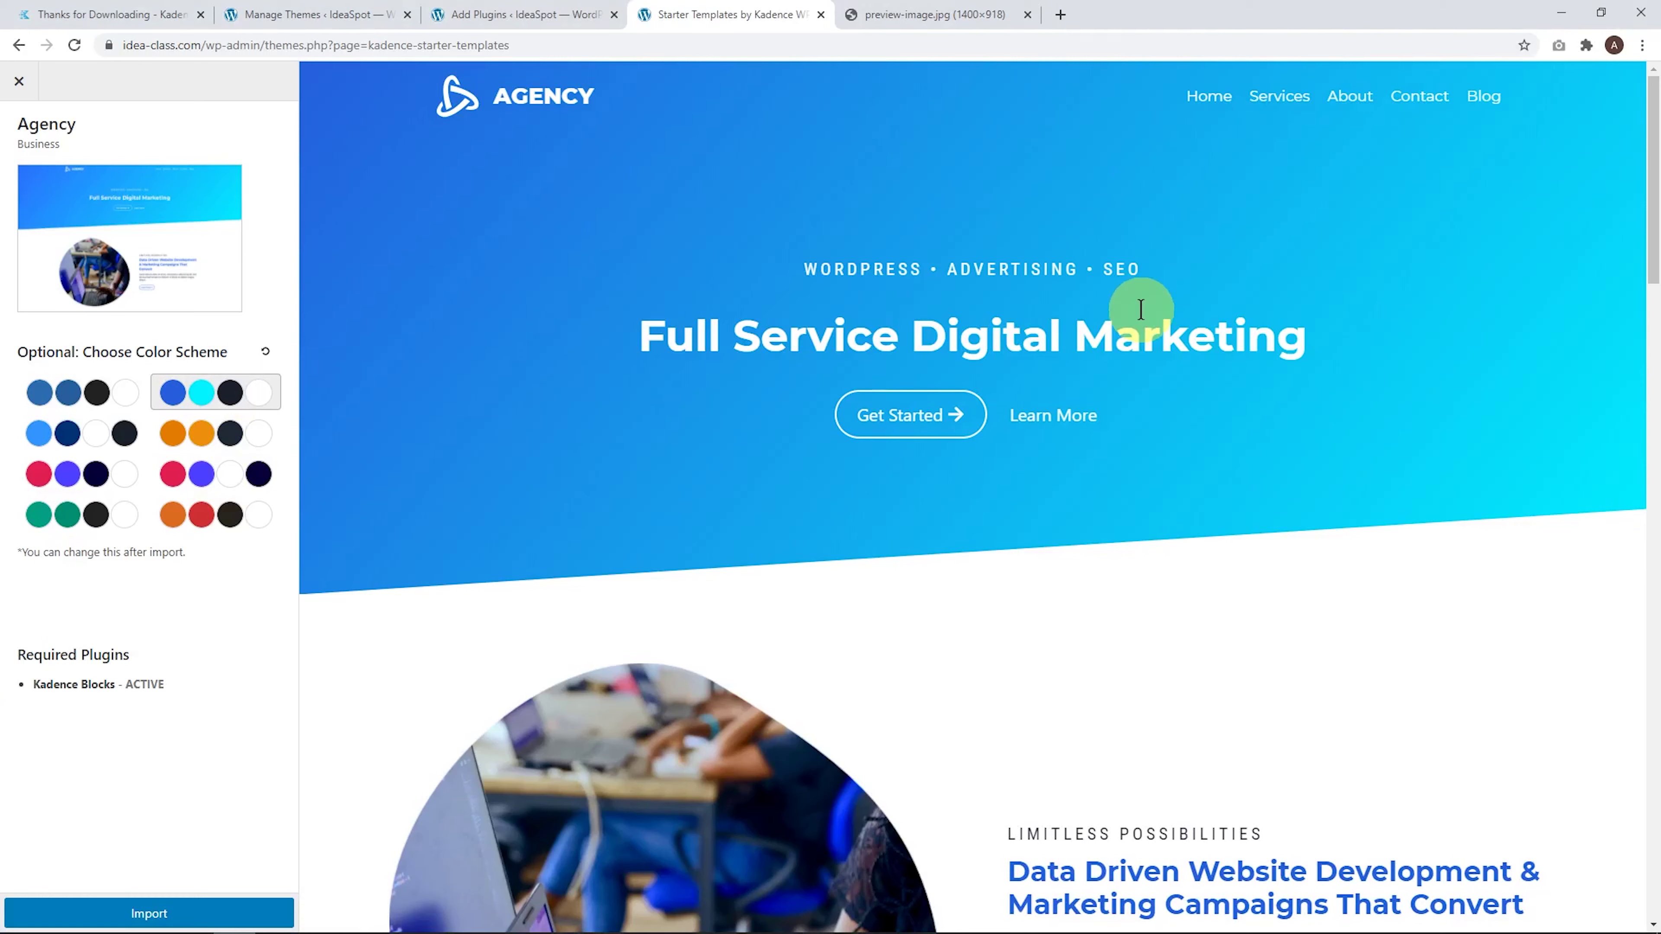
pyautogui.click(262, 909)
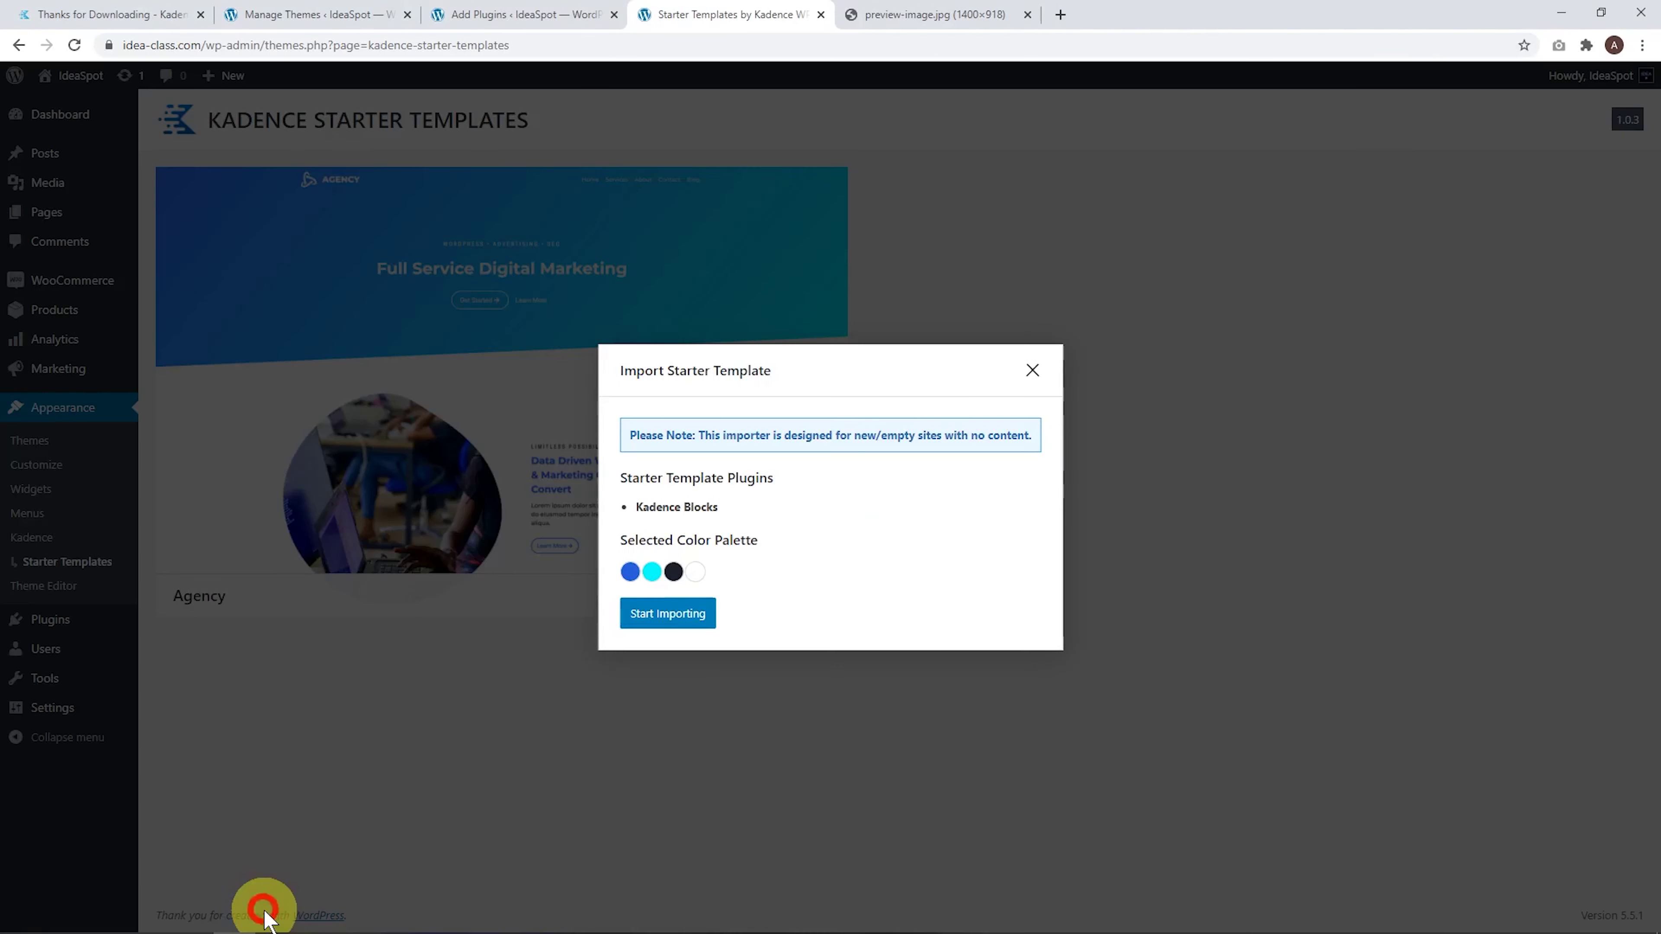
pyautogui.click(647, 625)
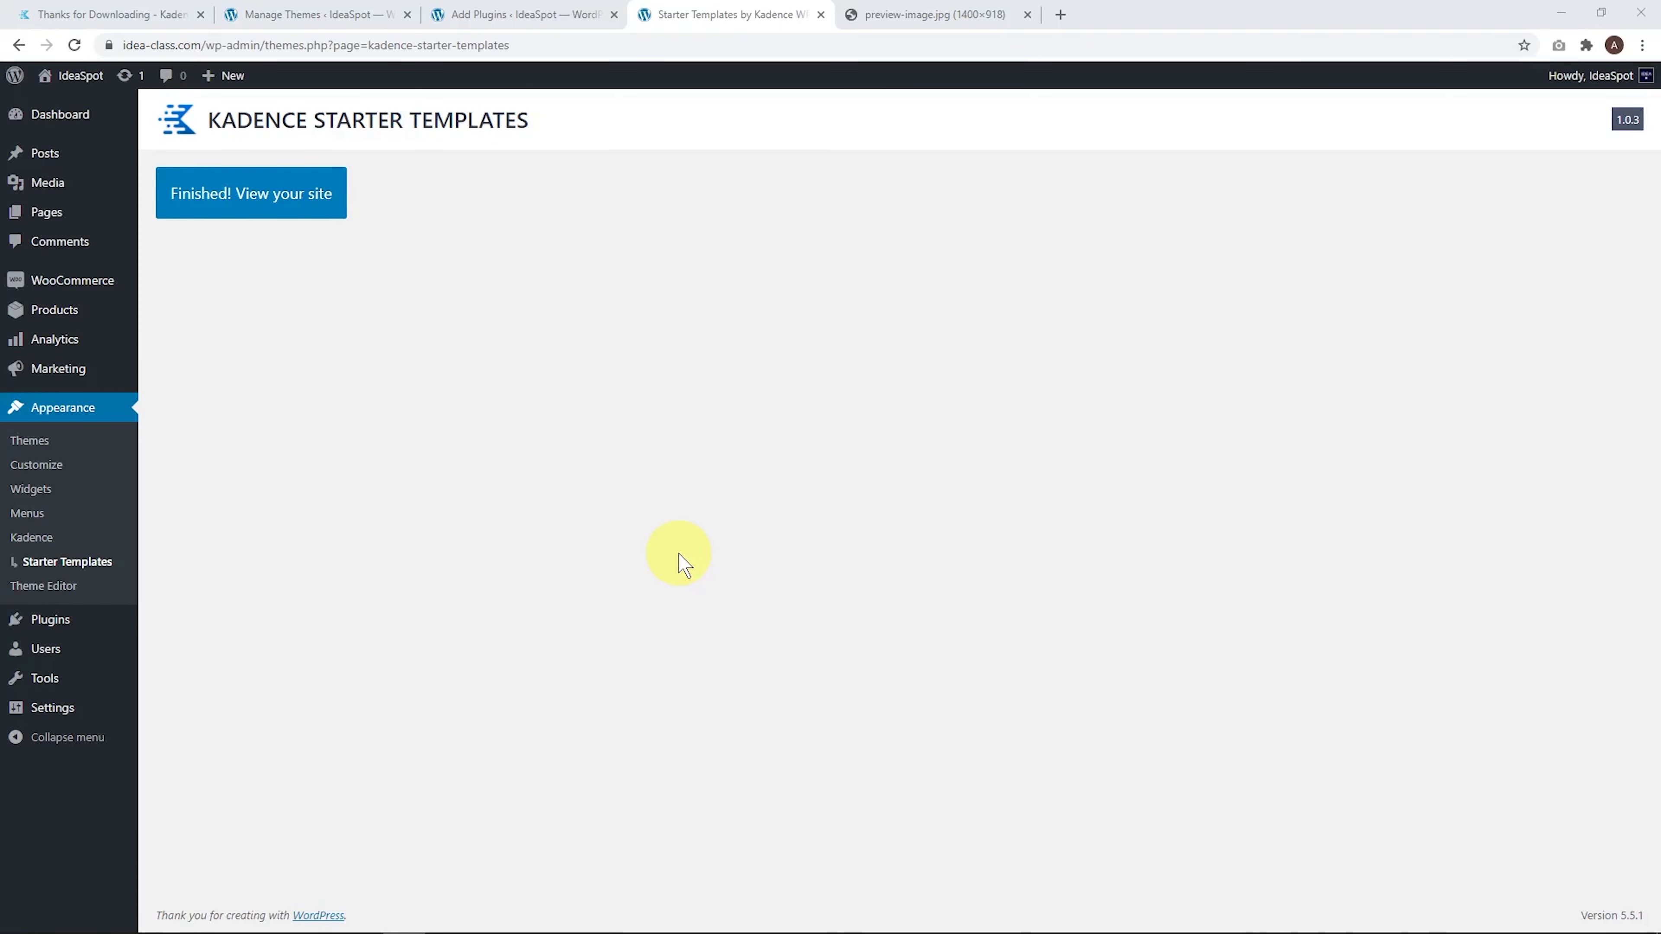
pyautogui.click(317, 206)
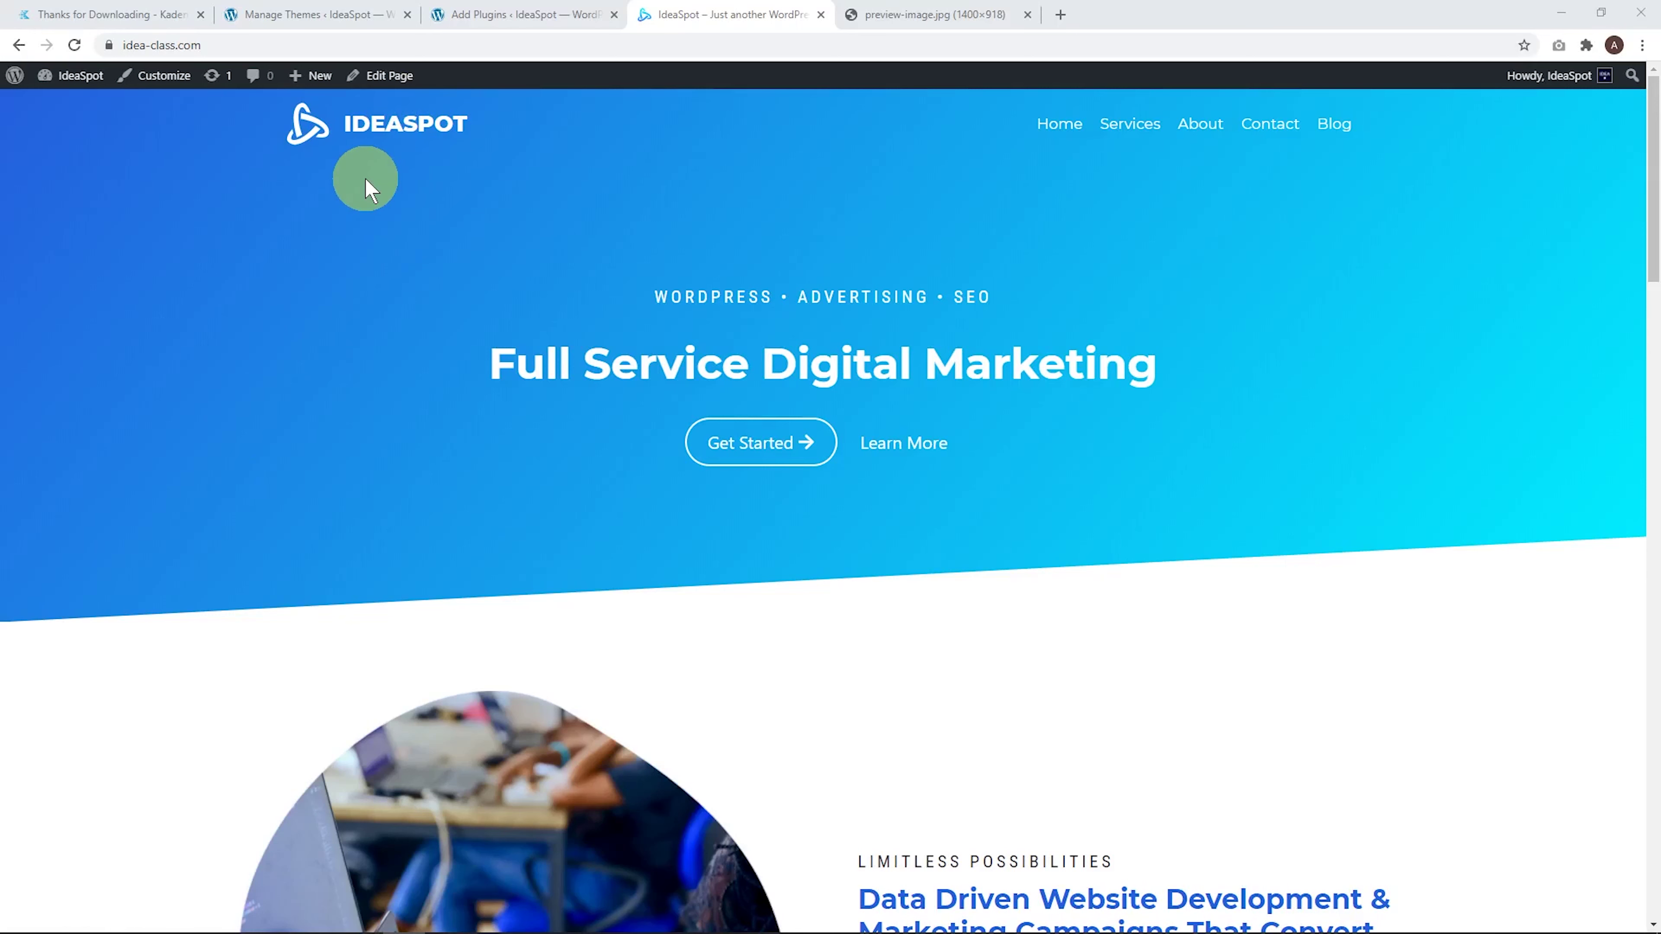
# Customize the site logo by uploading white logo.png, blug logo.png and the nine ideaspot JPG images to the media library
pyautogui.click(163, 87)
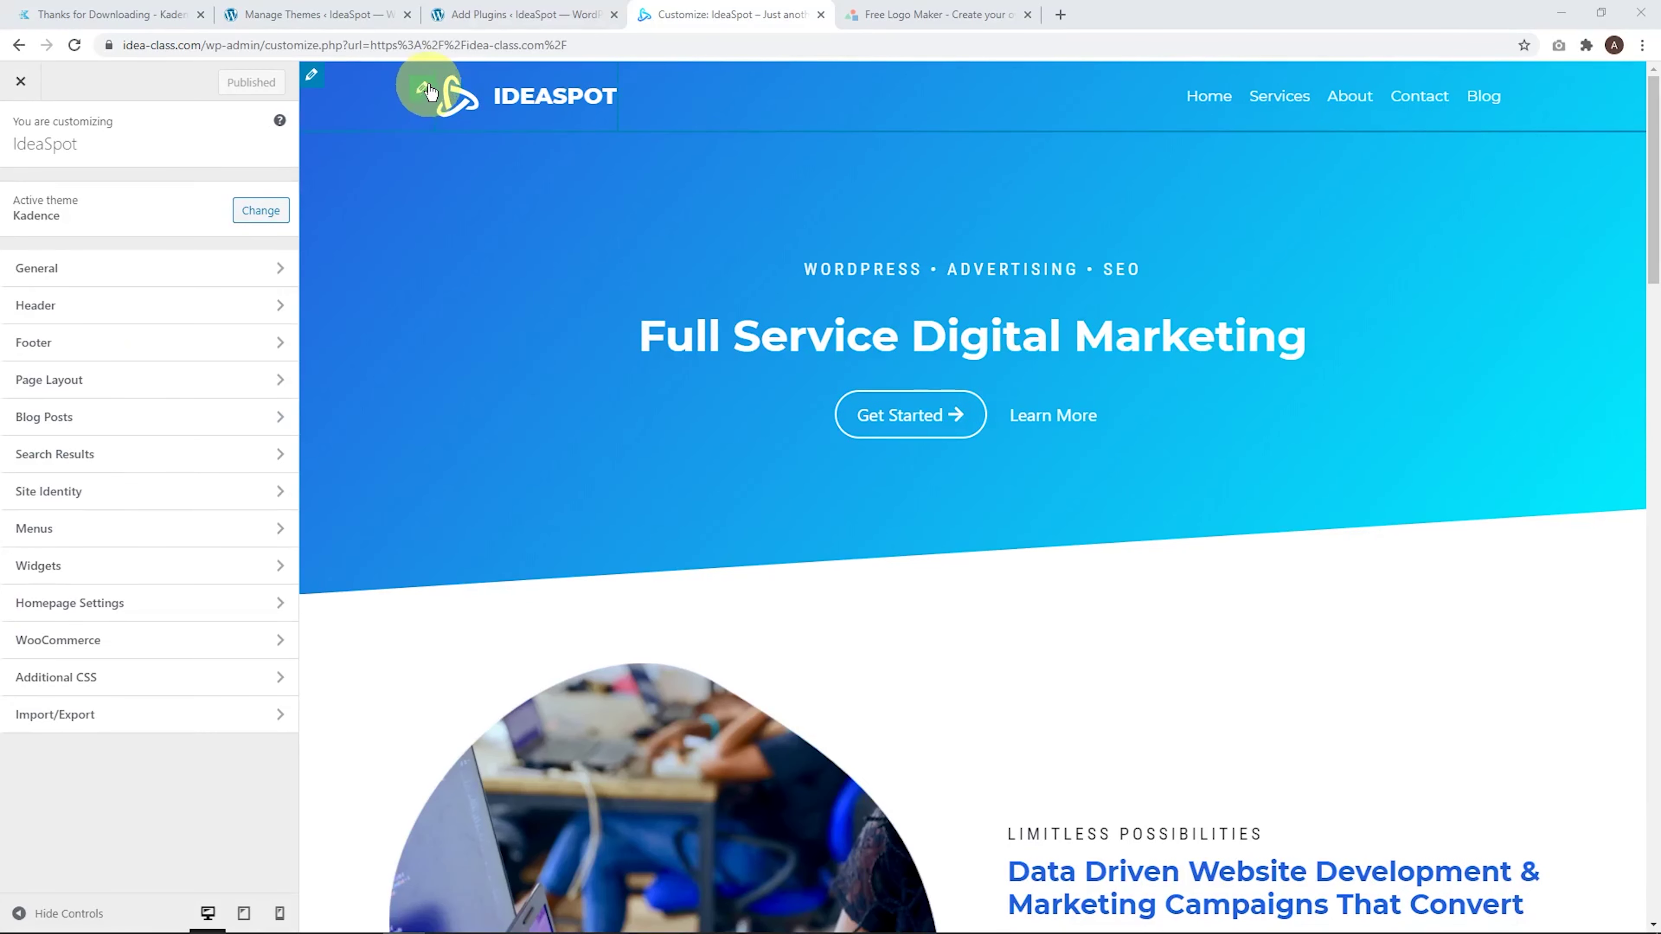
pyautogui.click(423, 91)
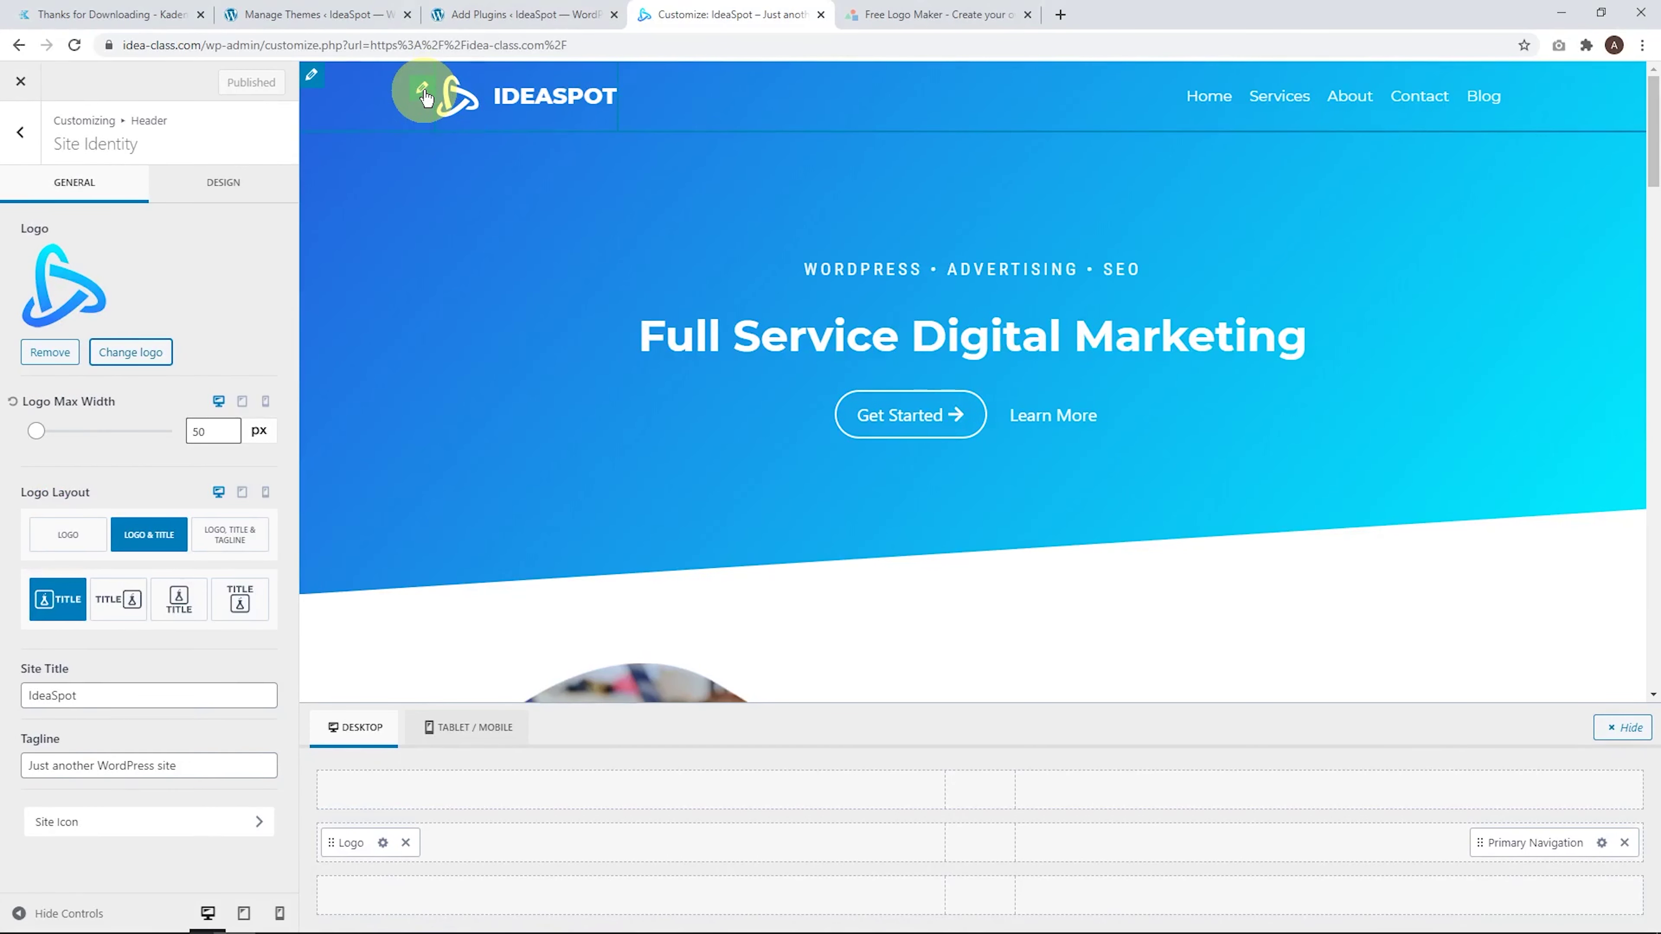
pyautogui.click(131, 353)
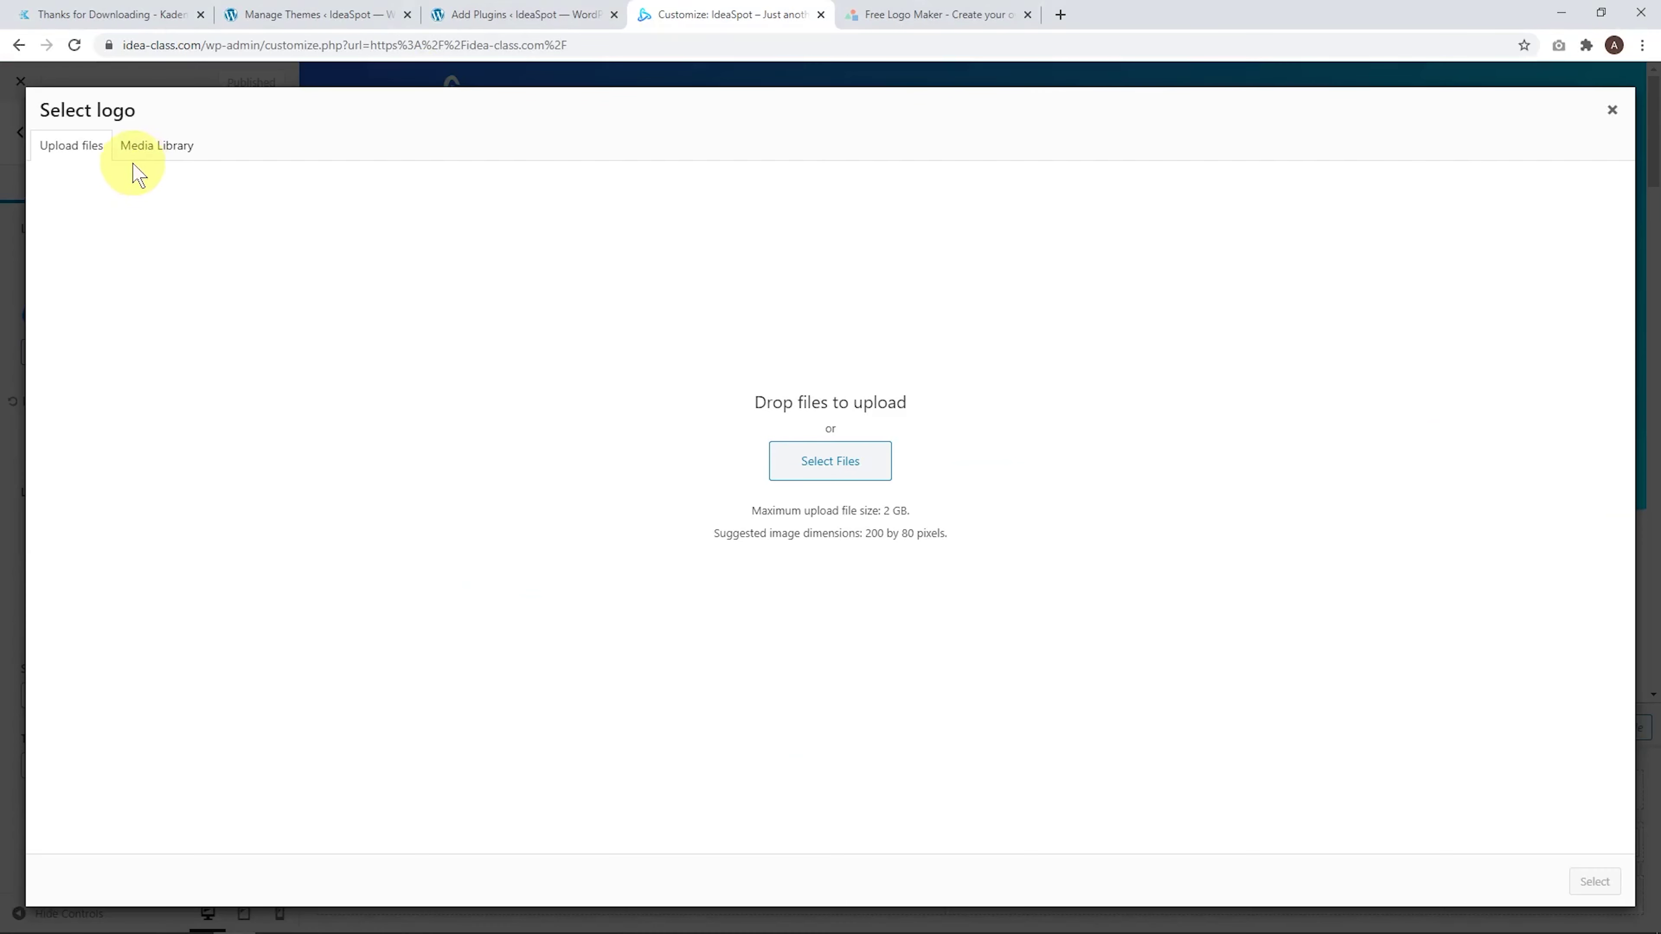
pyautogui.click(829, 469)
pyautogui.click(125, 157)
pyautogui.keyDown('shift'); pyautogui.click(862, 314); pyautogui.keyUp('shift')
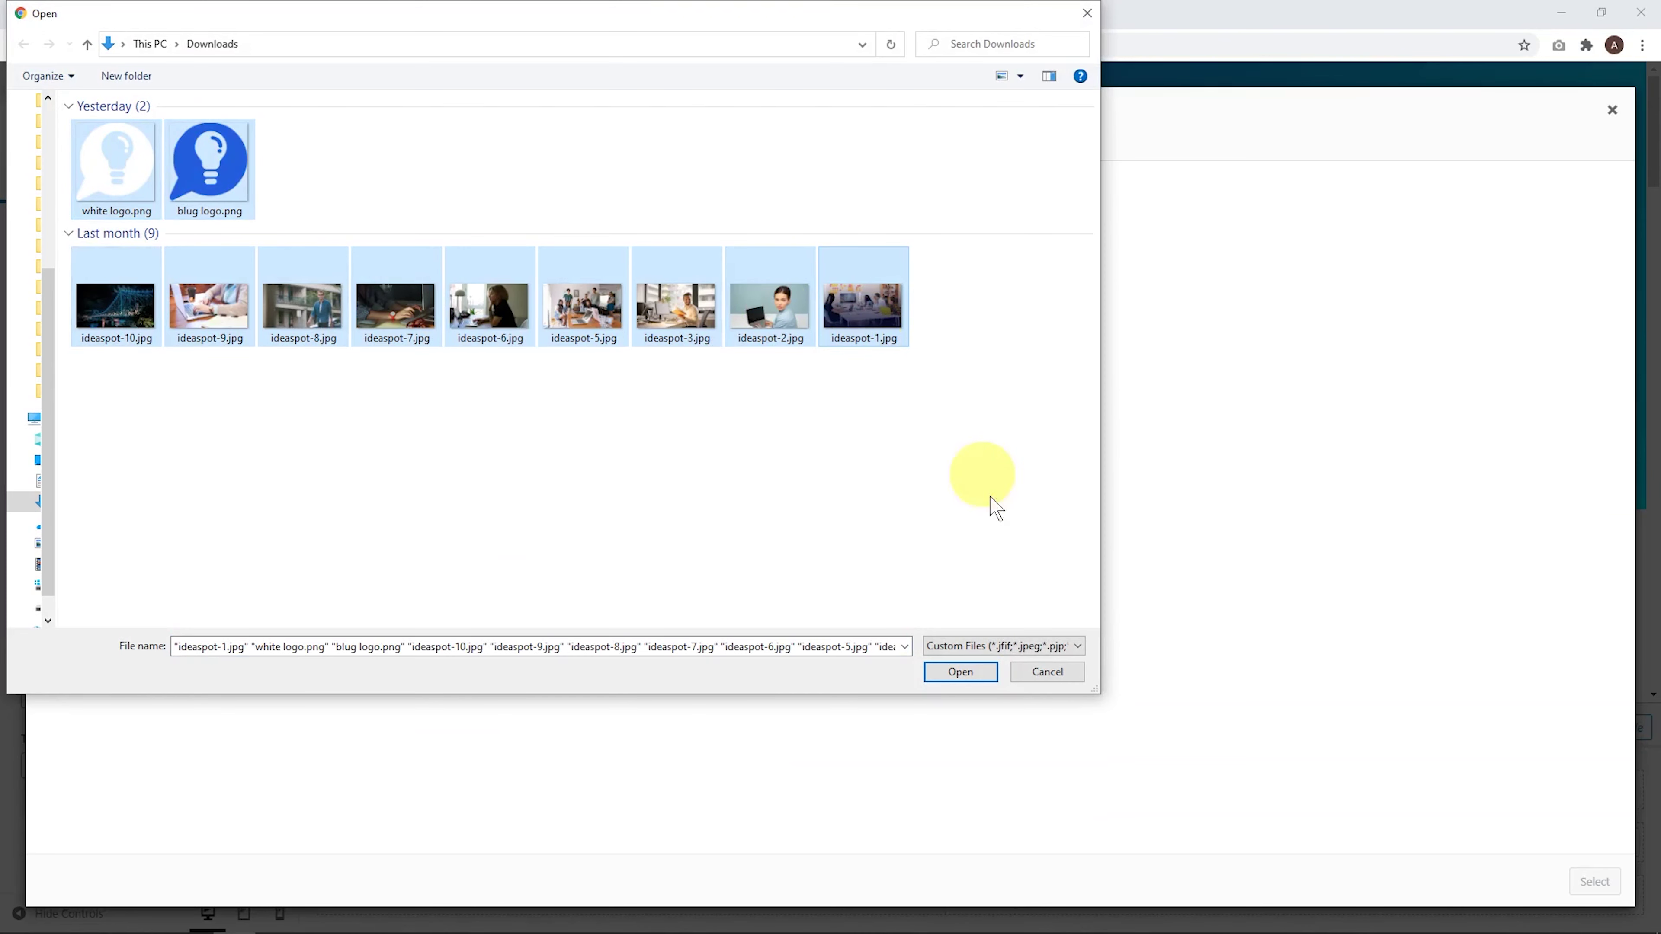
pyautogui.click(953, 672)
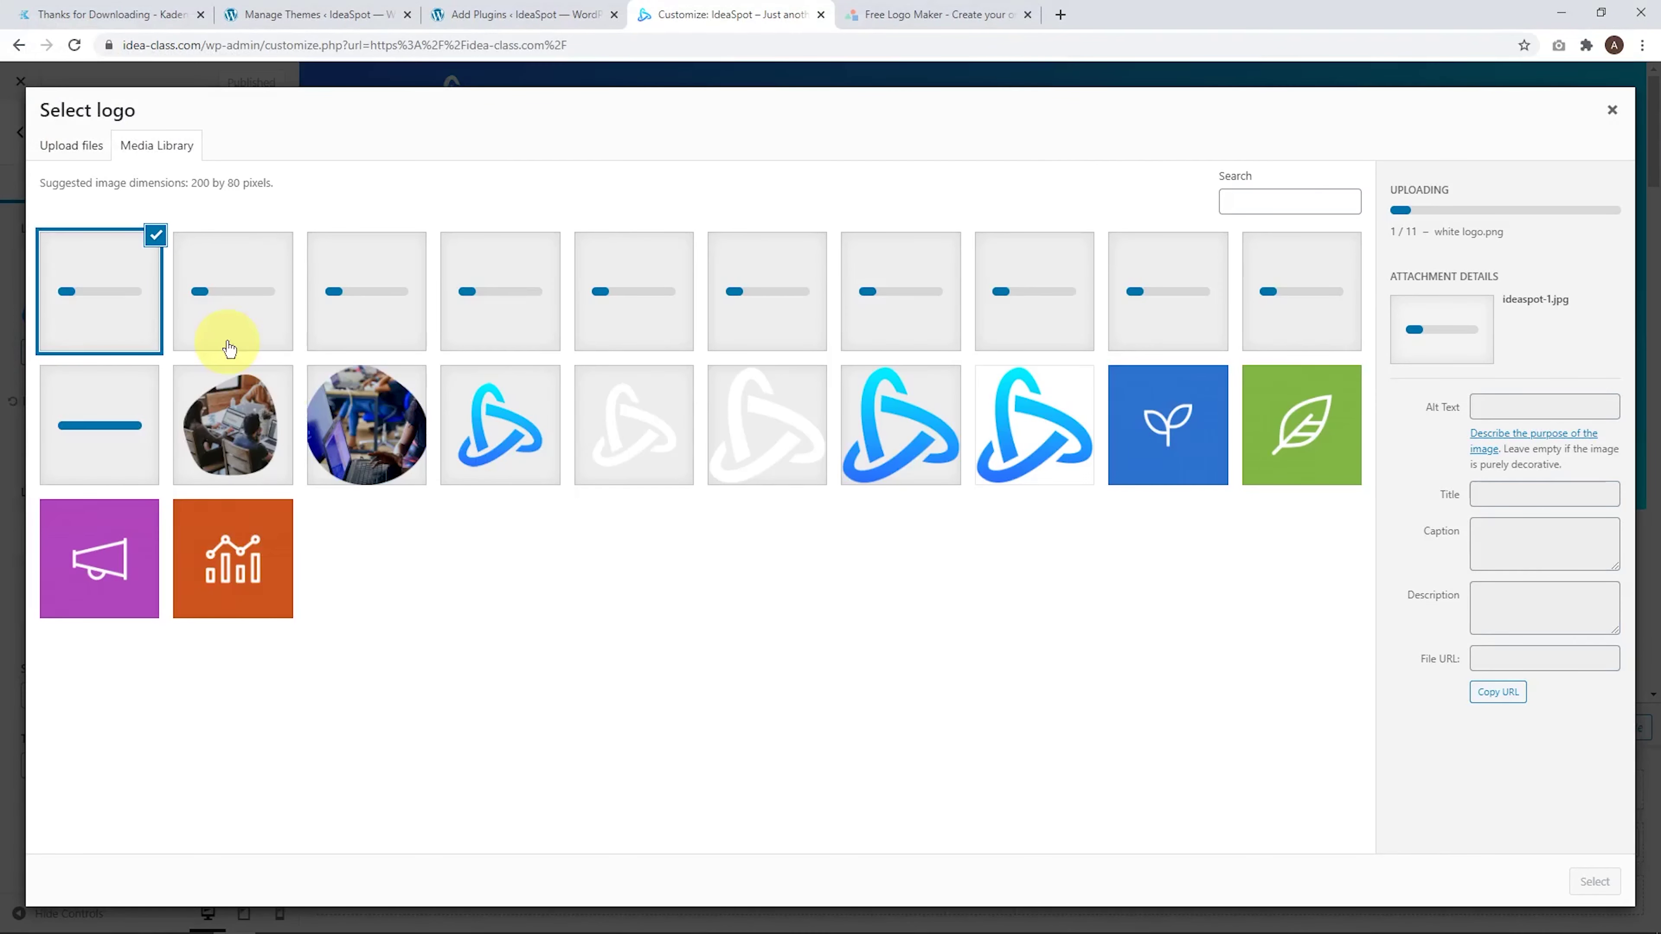
# Set the uploaded white logo as the site logo without cropping it, and publish the change
pyautogui.hotkey('ctrl', 'Tab')
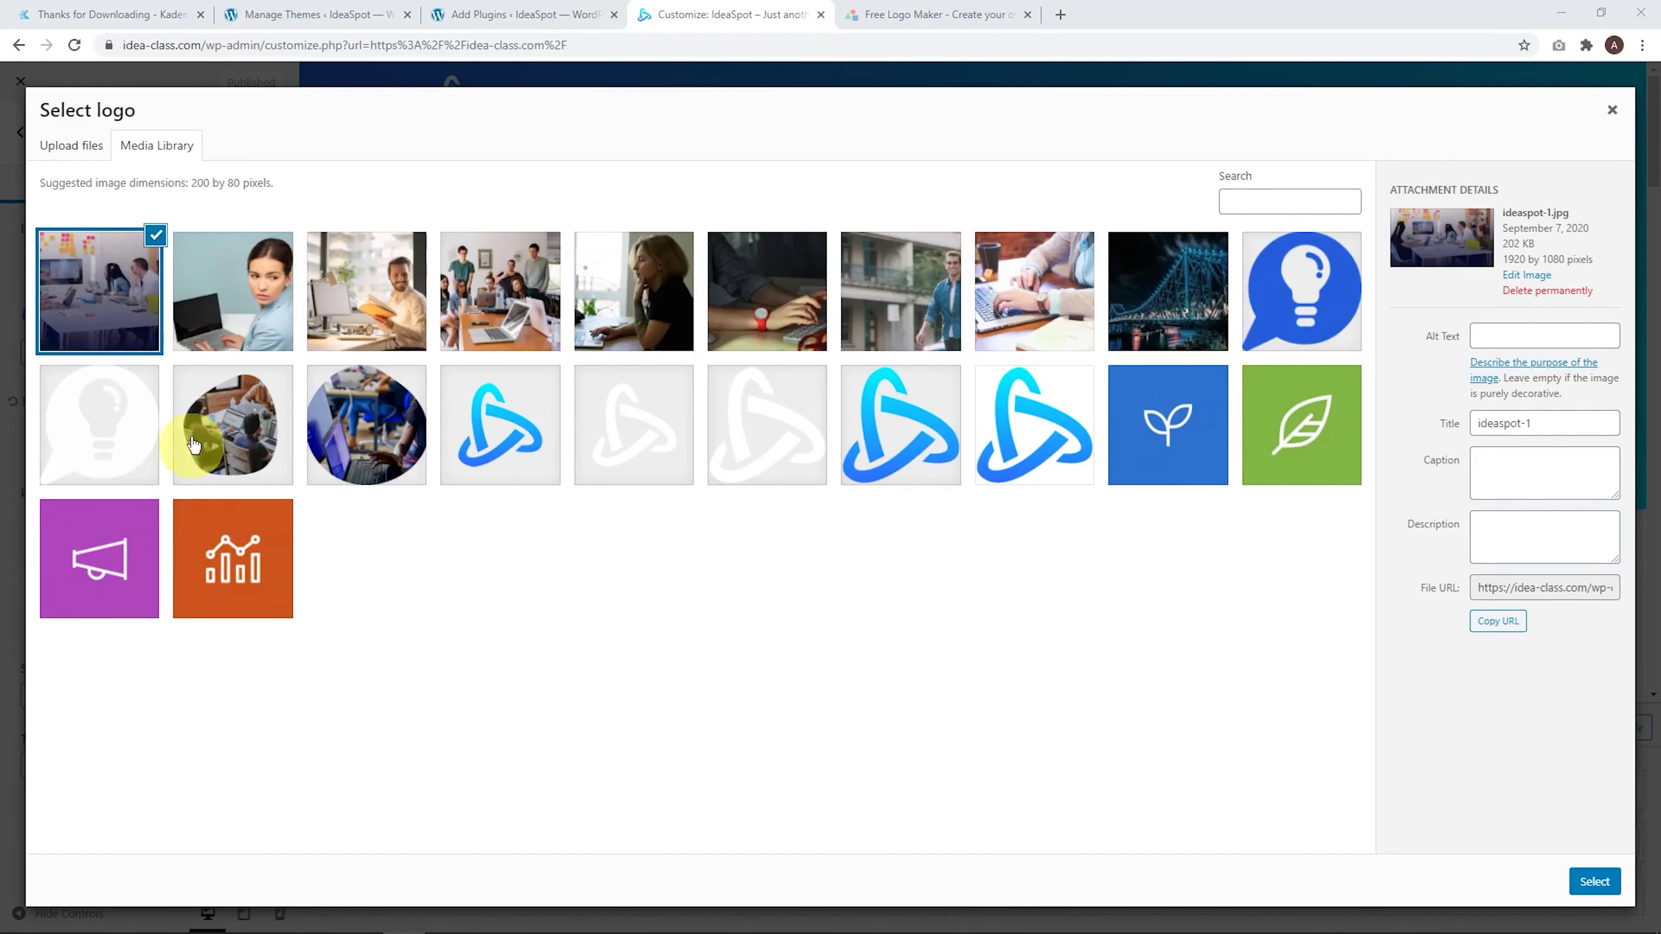
pyautogui.click(101, 431)
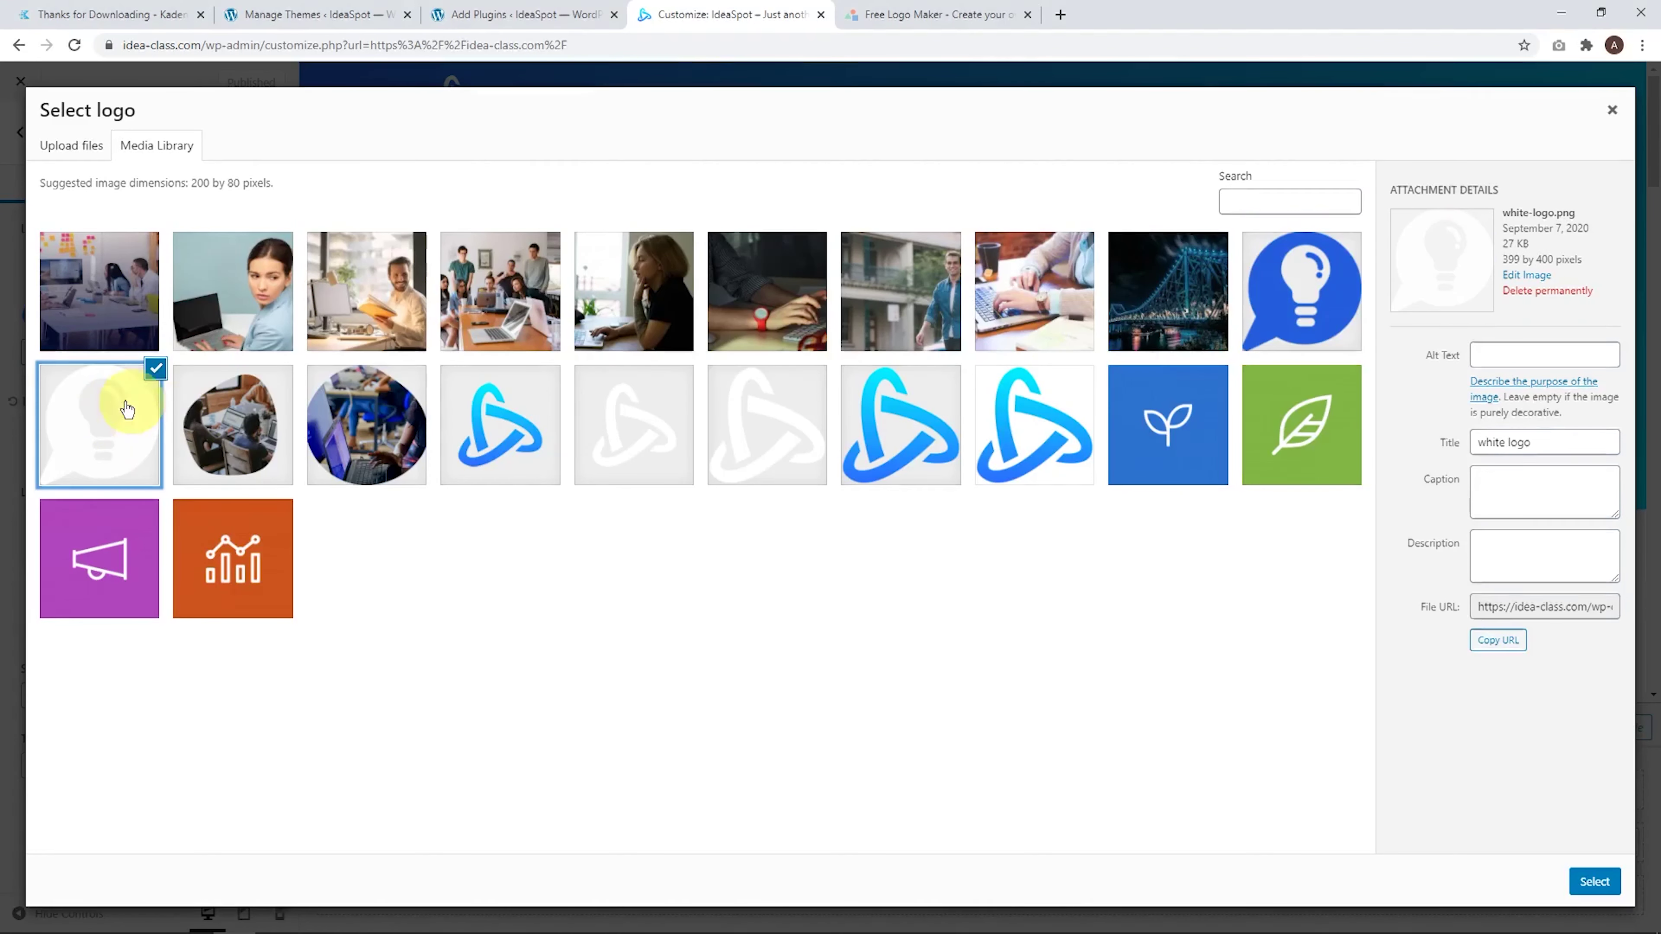
pyautogui.click(1596, 882)
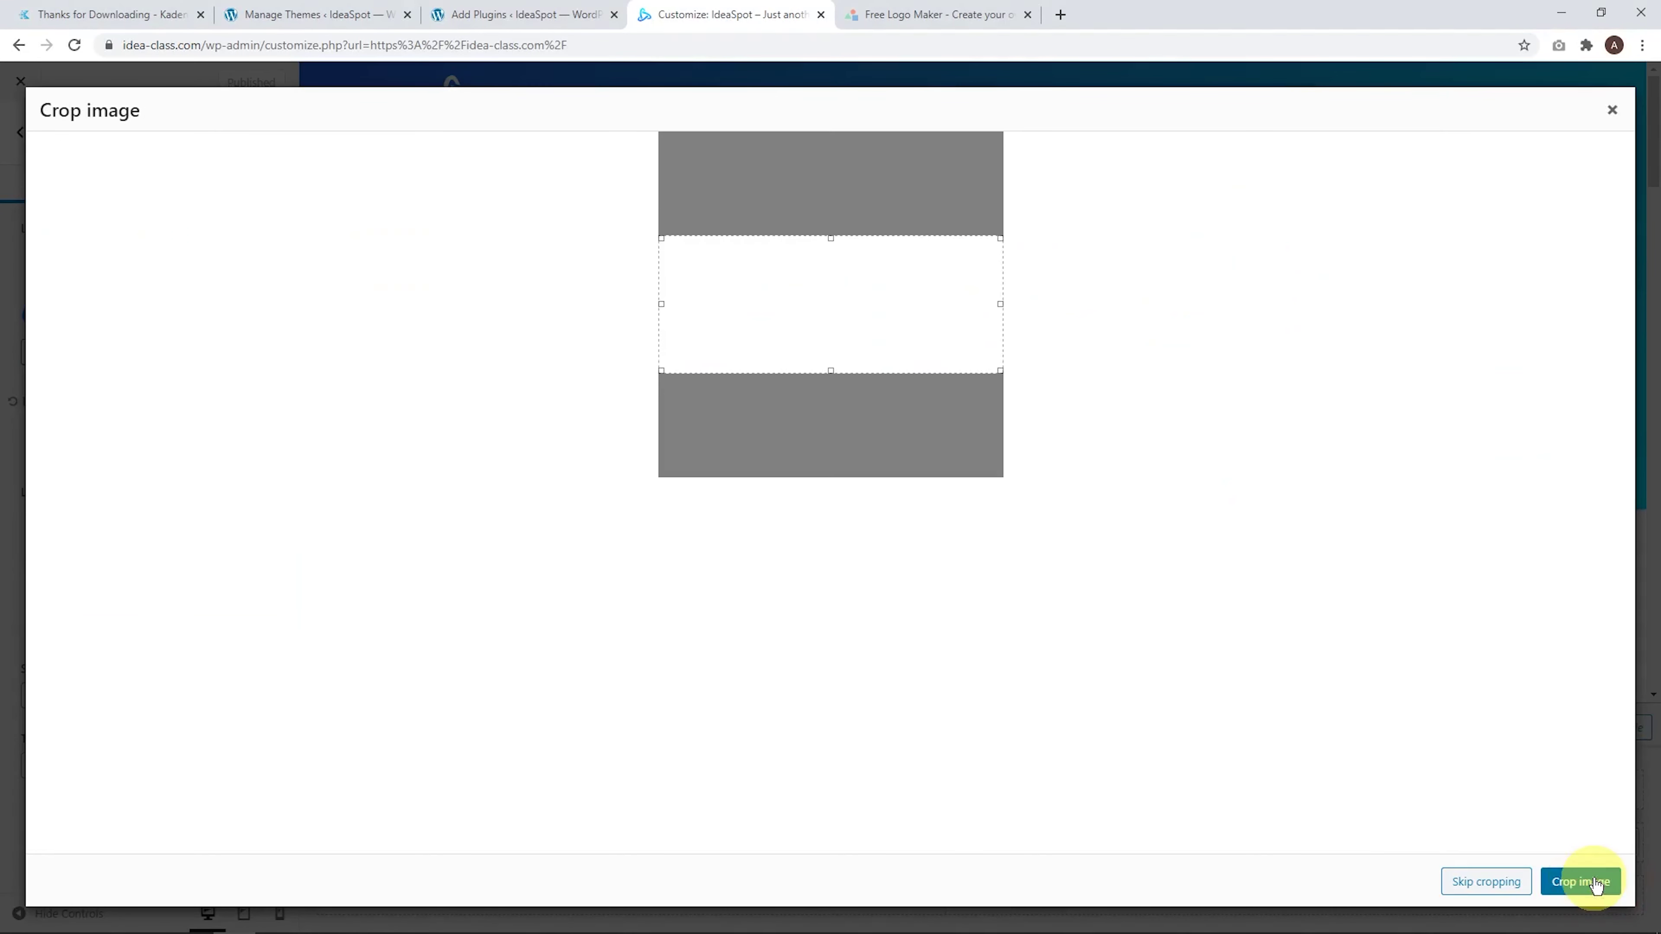
pyautogui.click(1474, 882)
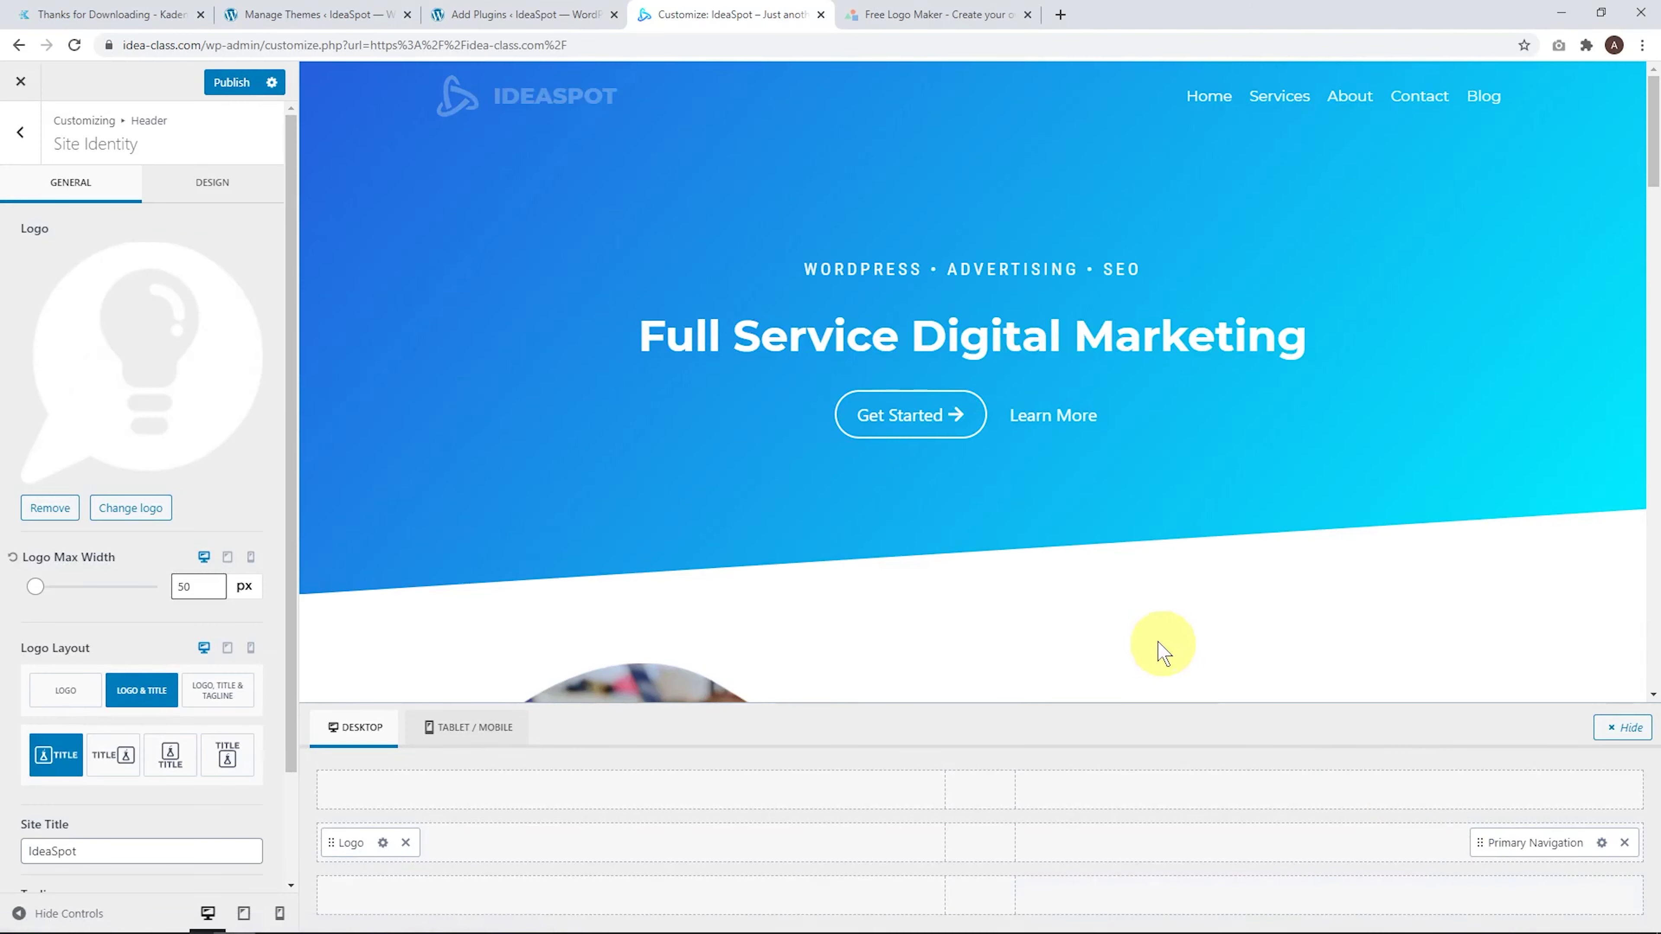
pyautogui.click(230, 82)
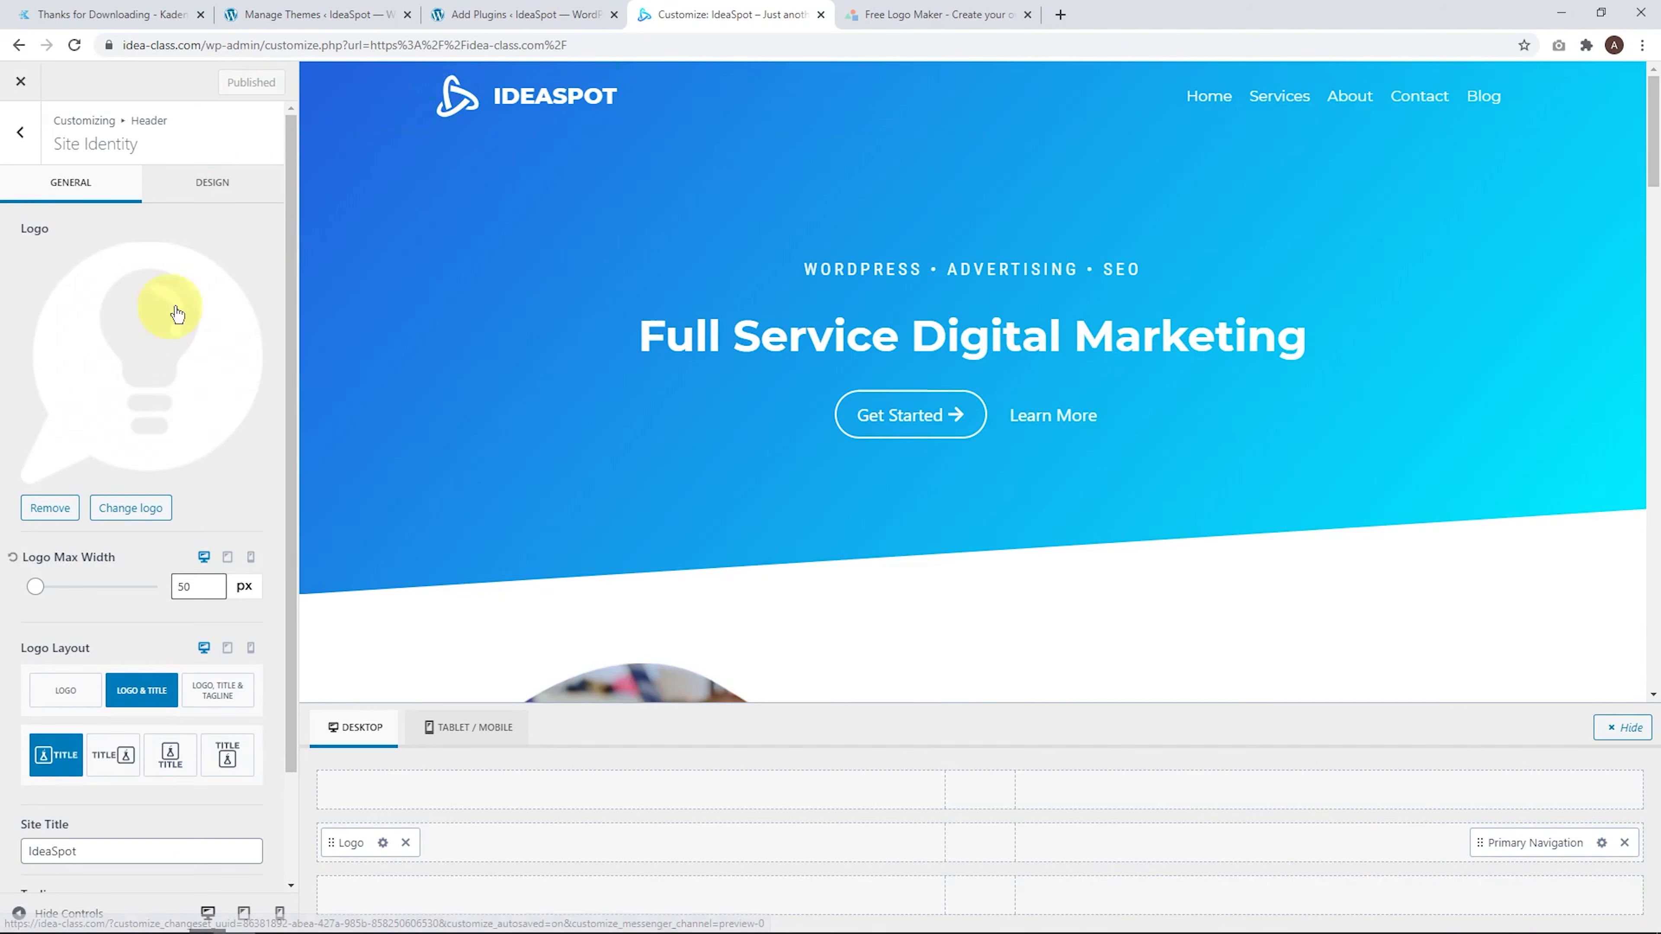
# Replace the Transparent Header logo with the uploaded white logo image and publish the change
pyautogui.click(20, 132)
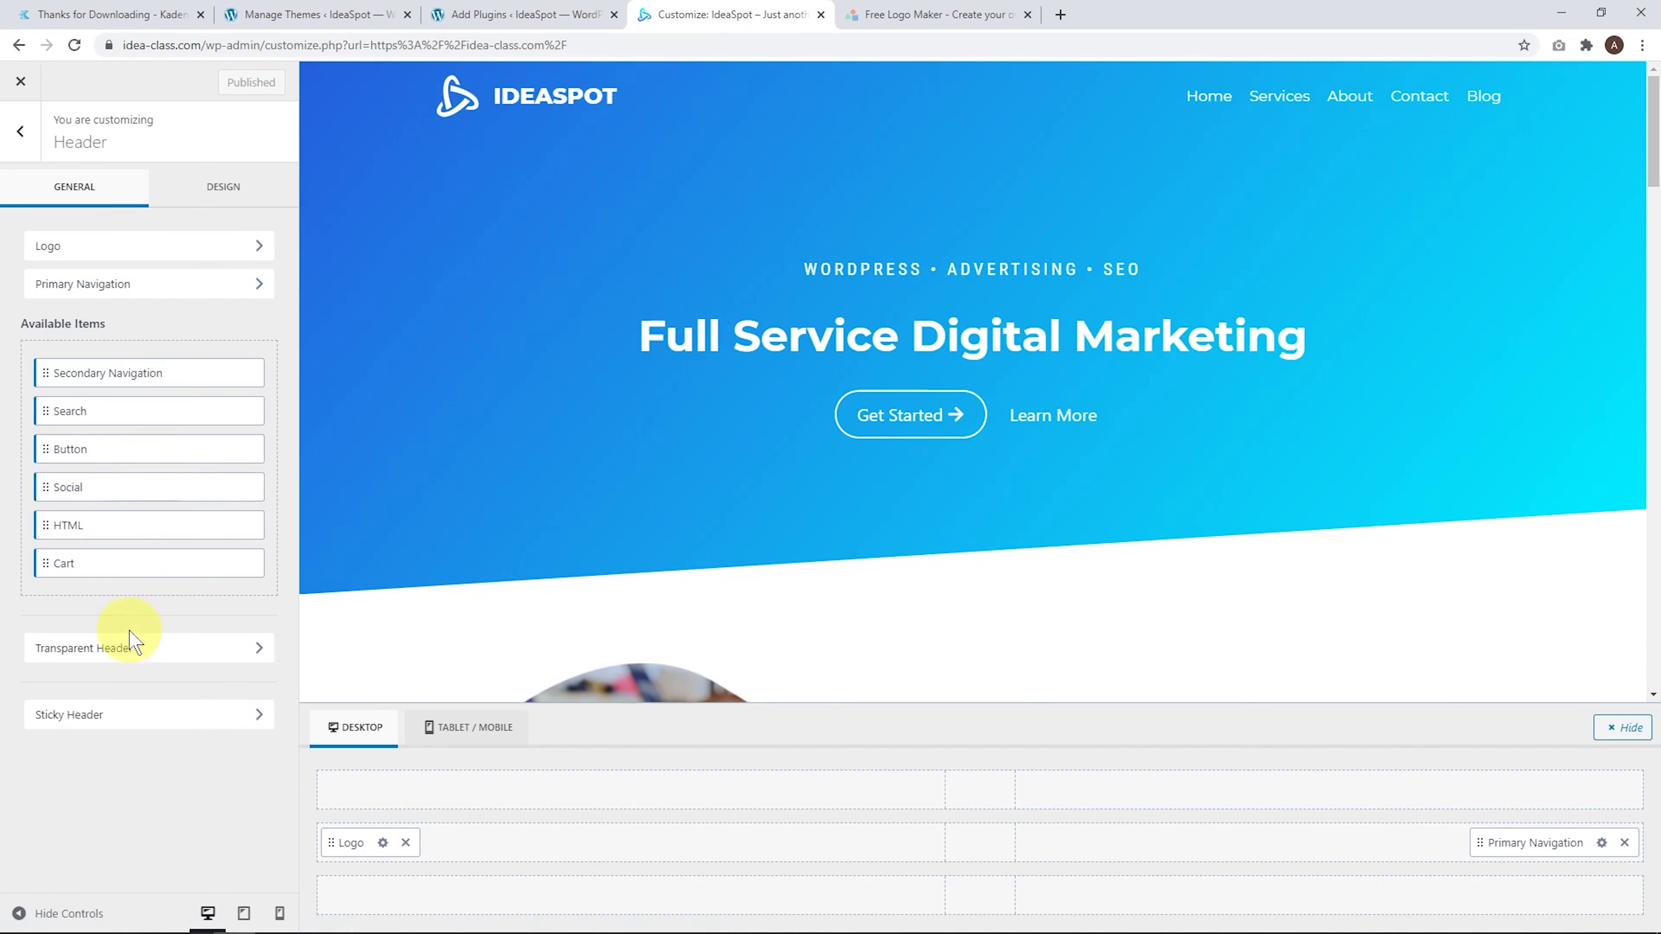
pyautogui.click(115, 649)
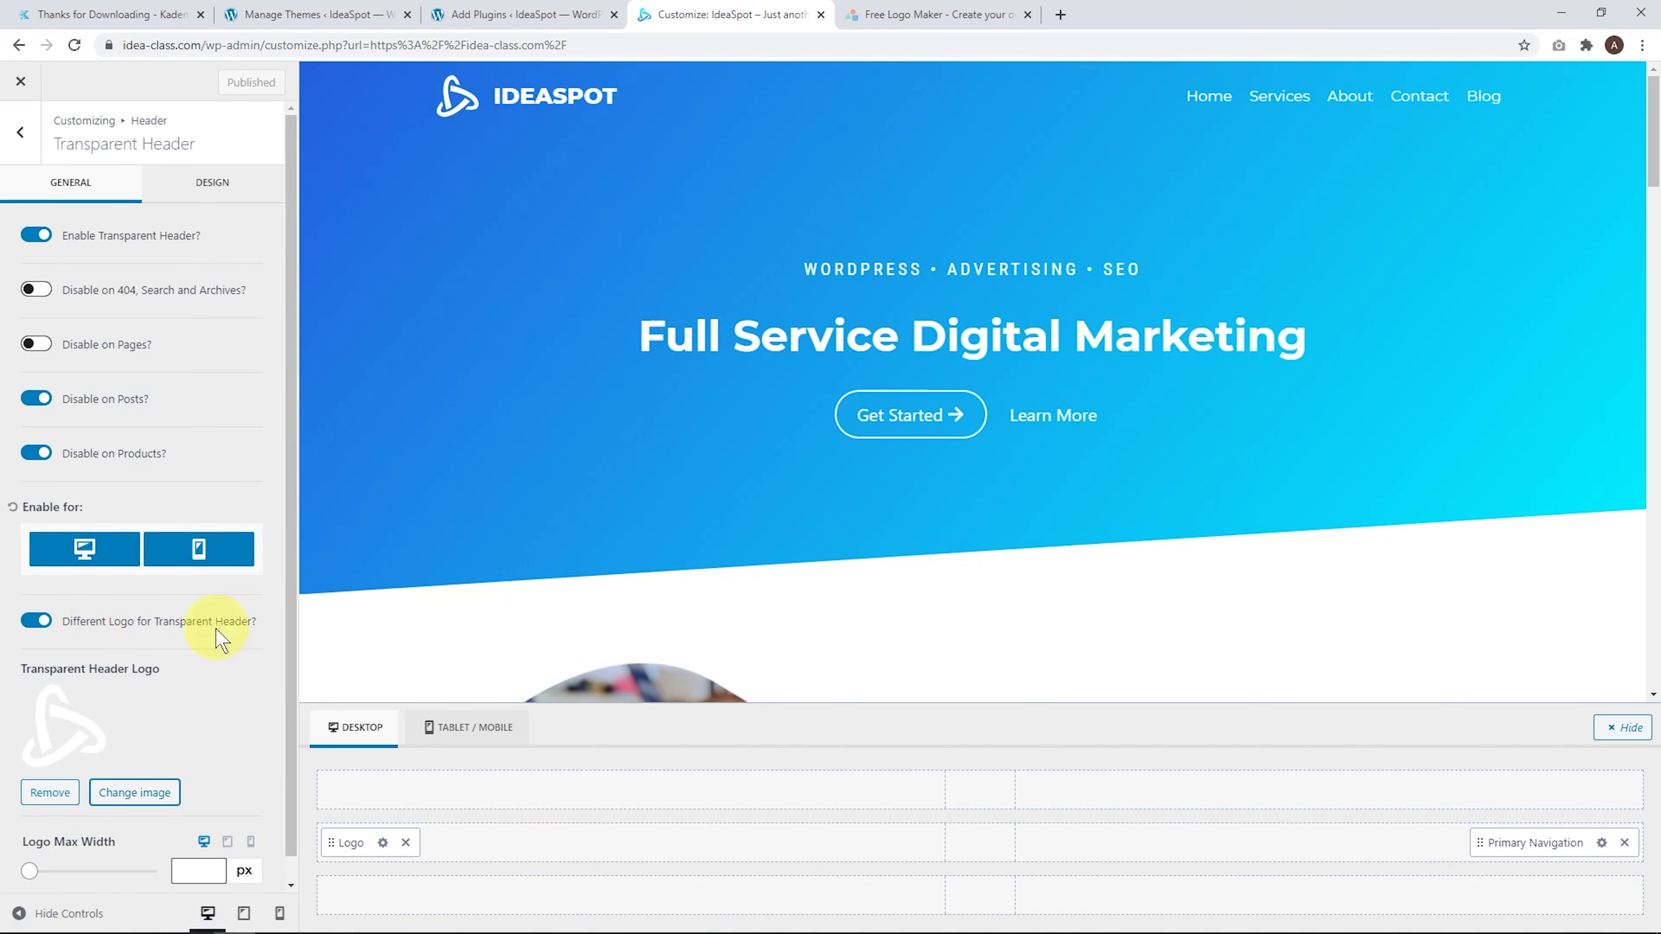
pyautogui.click(120, 793)
pyautogui.click(100, 432)
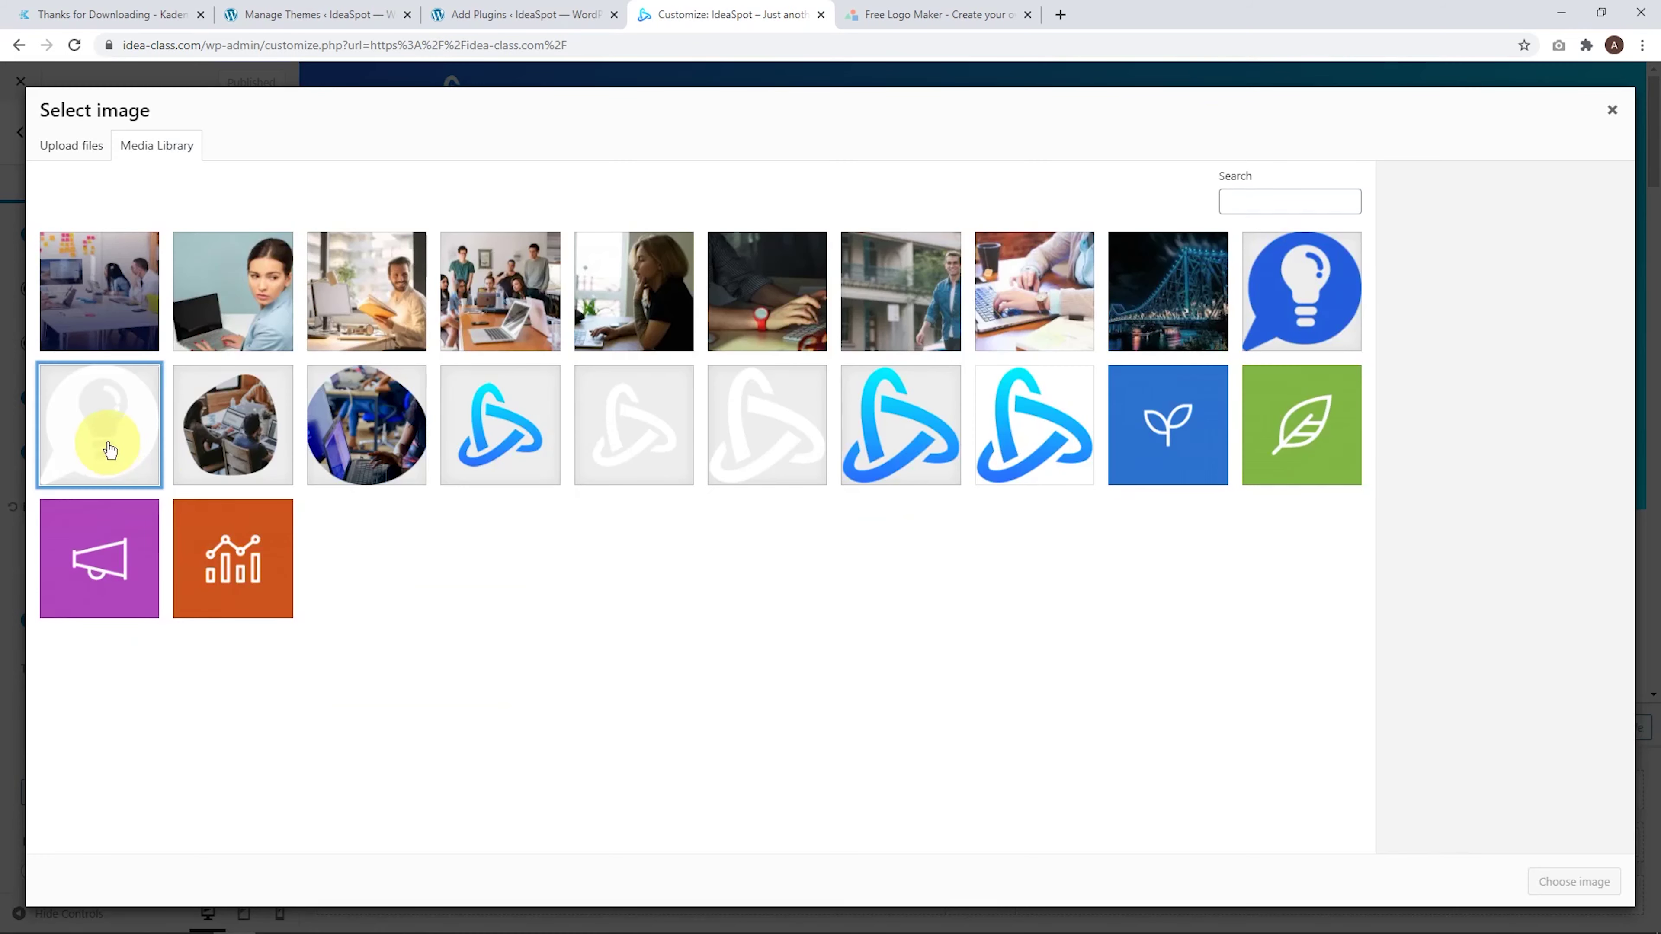
pyautogui.click(1569, 882)
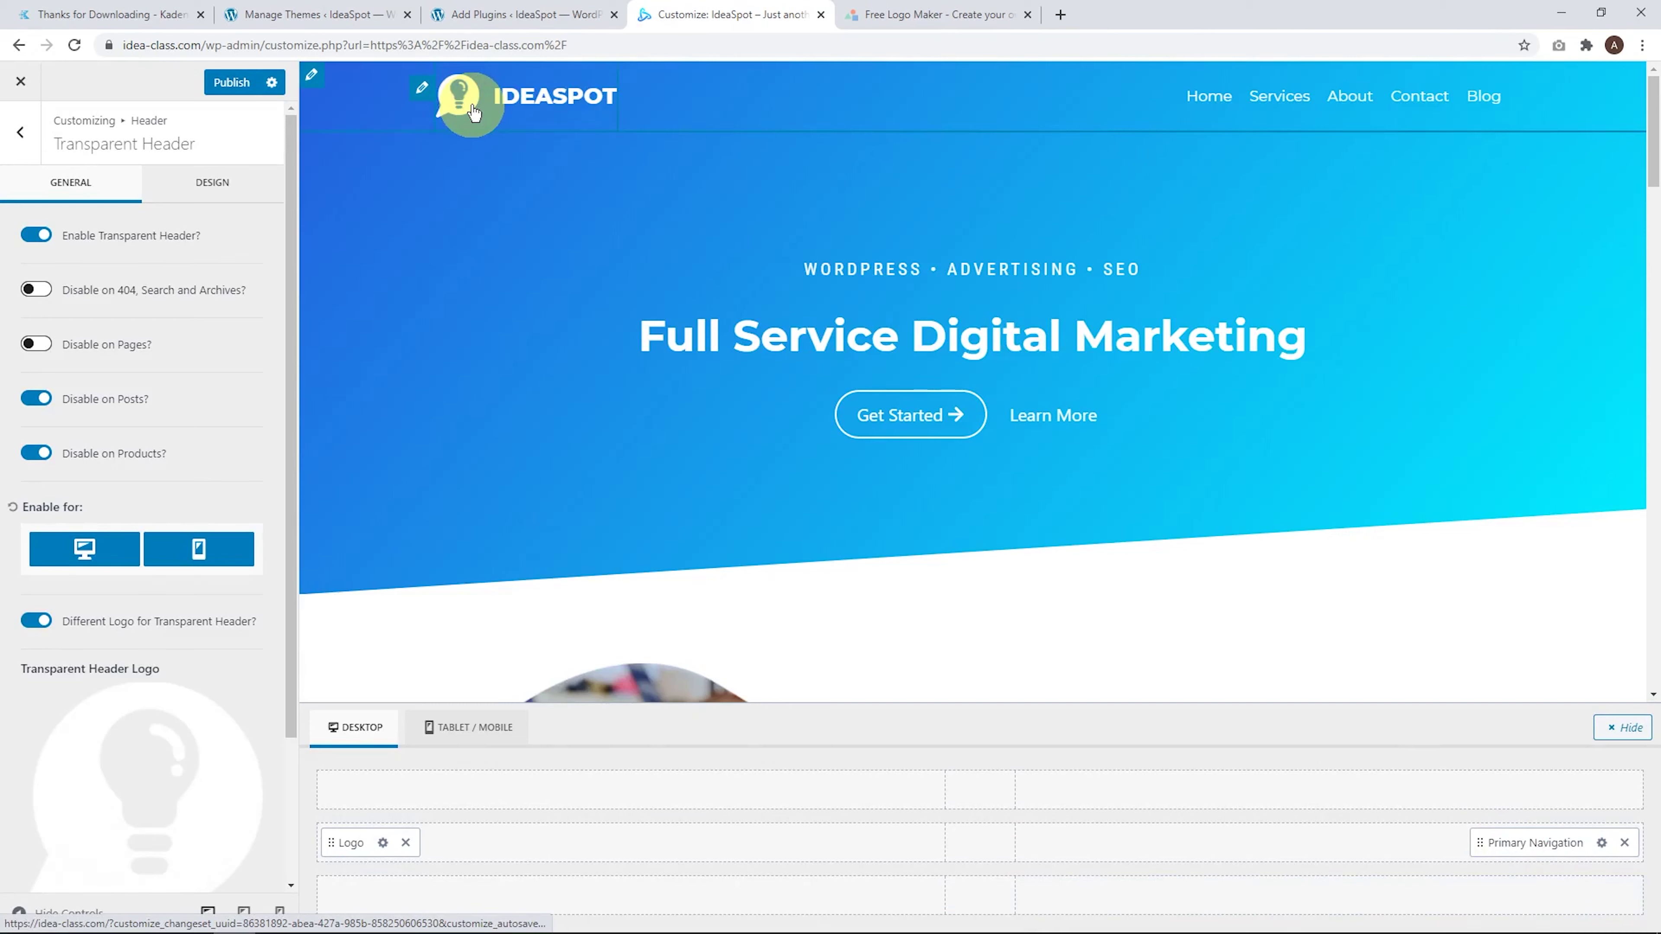
pyautogui.click(233, 82)
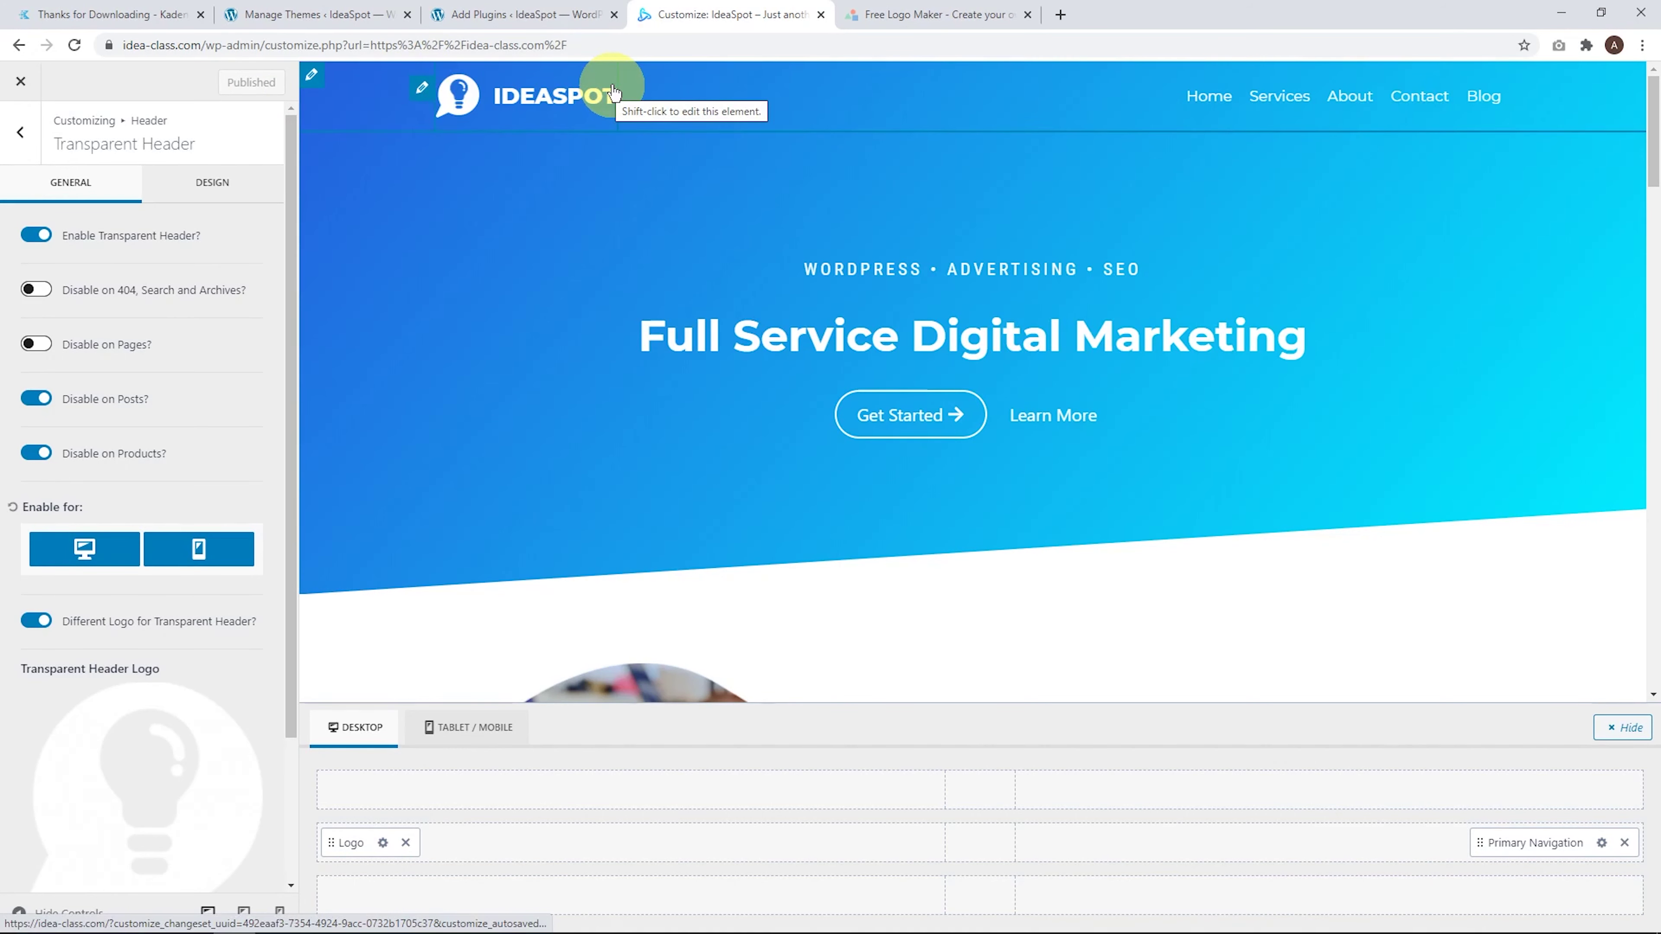
# Preview the cause marketing blog post and open the home page in a separate tab to compare their headers
pyautogui.click(1483, 96)
pyautogui.click(804, 541)
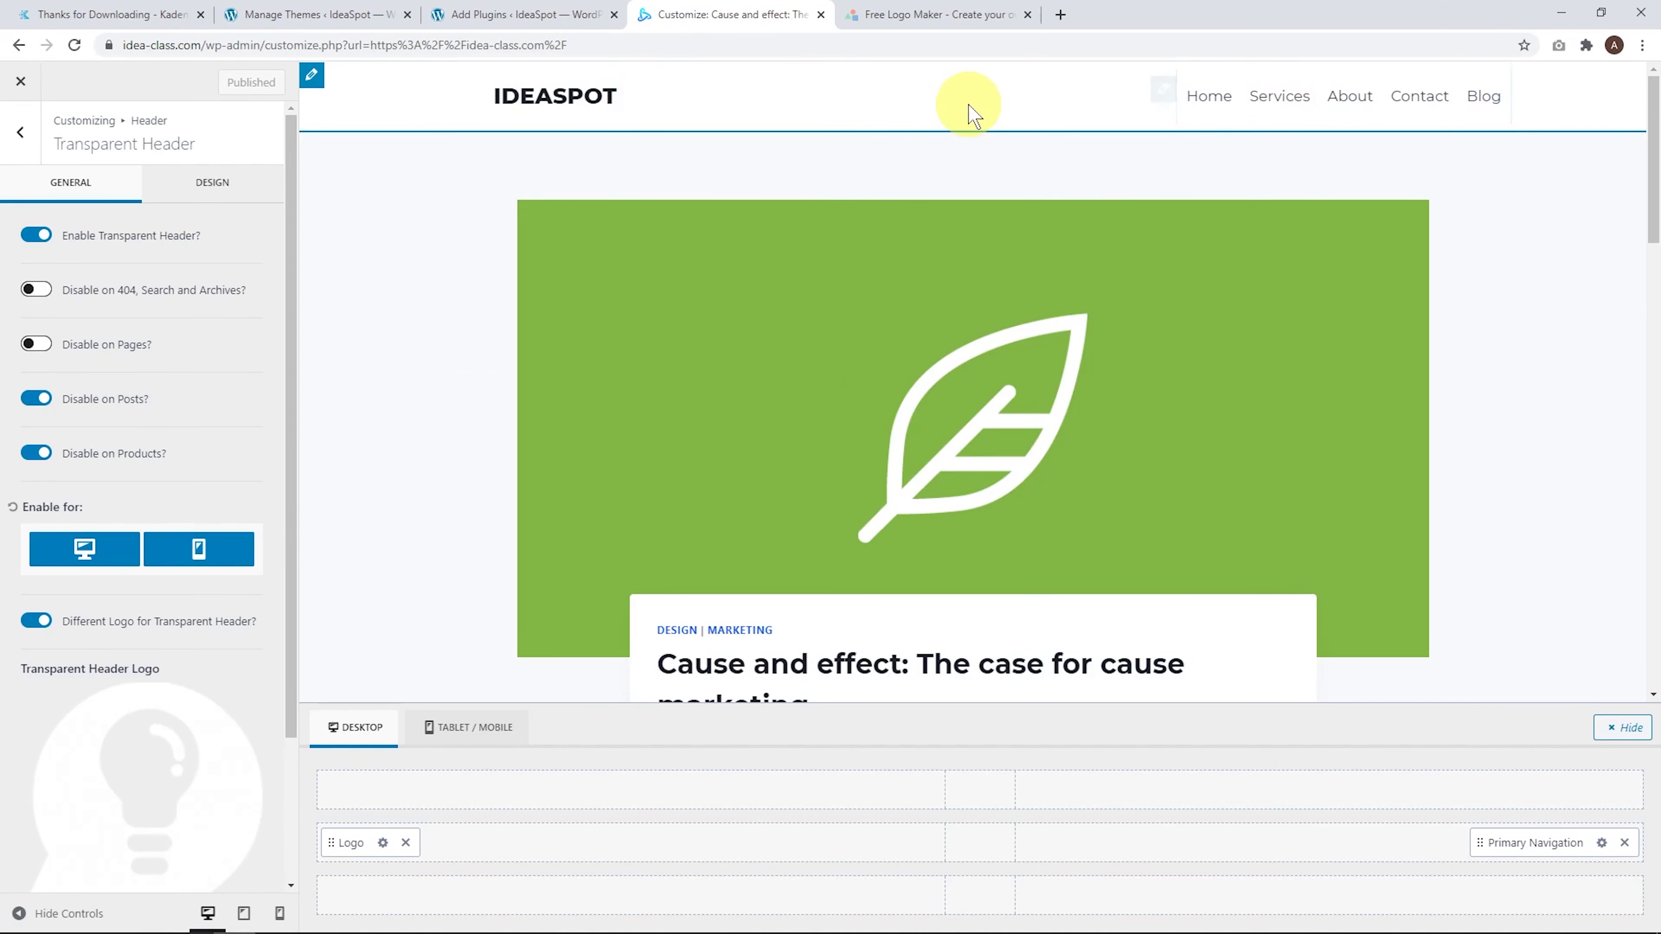
pyautogui.rightClick(1220, 103)
pyautogui.click(1271, 117)
pyautogui.click(907, 14)
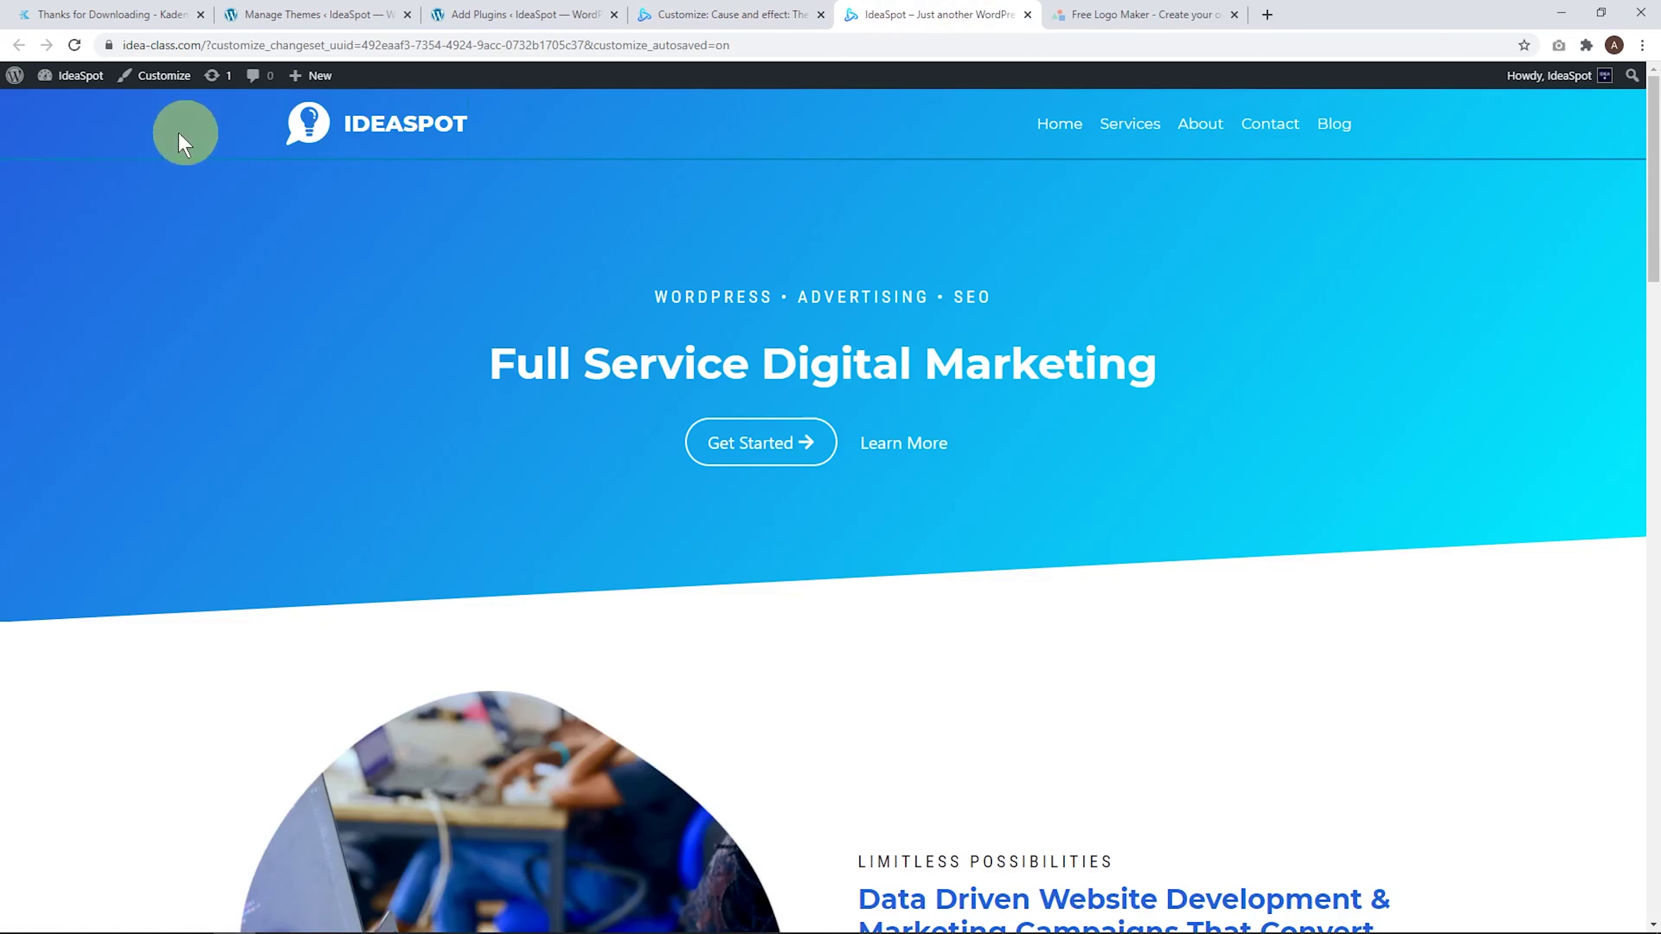
pyautogui.click(726, 14)
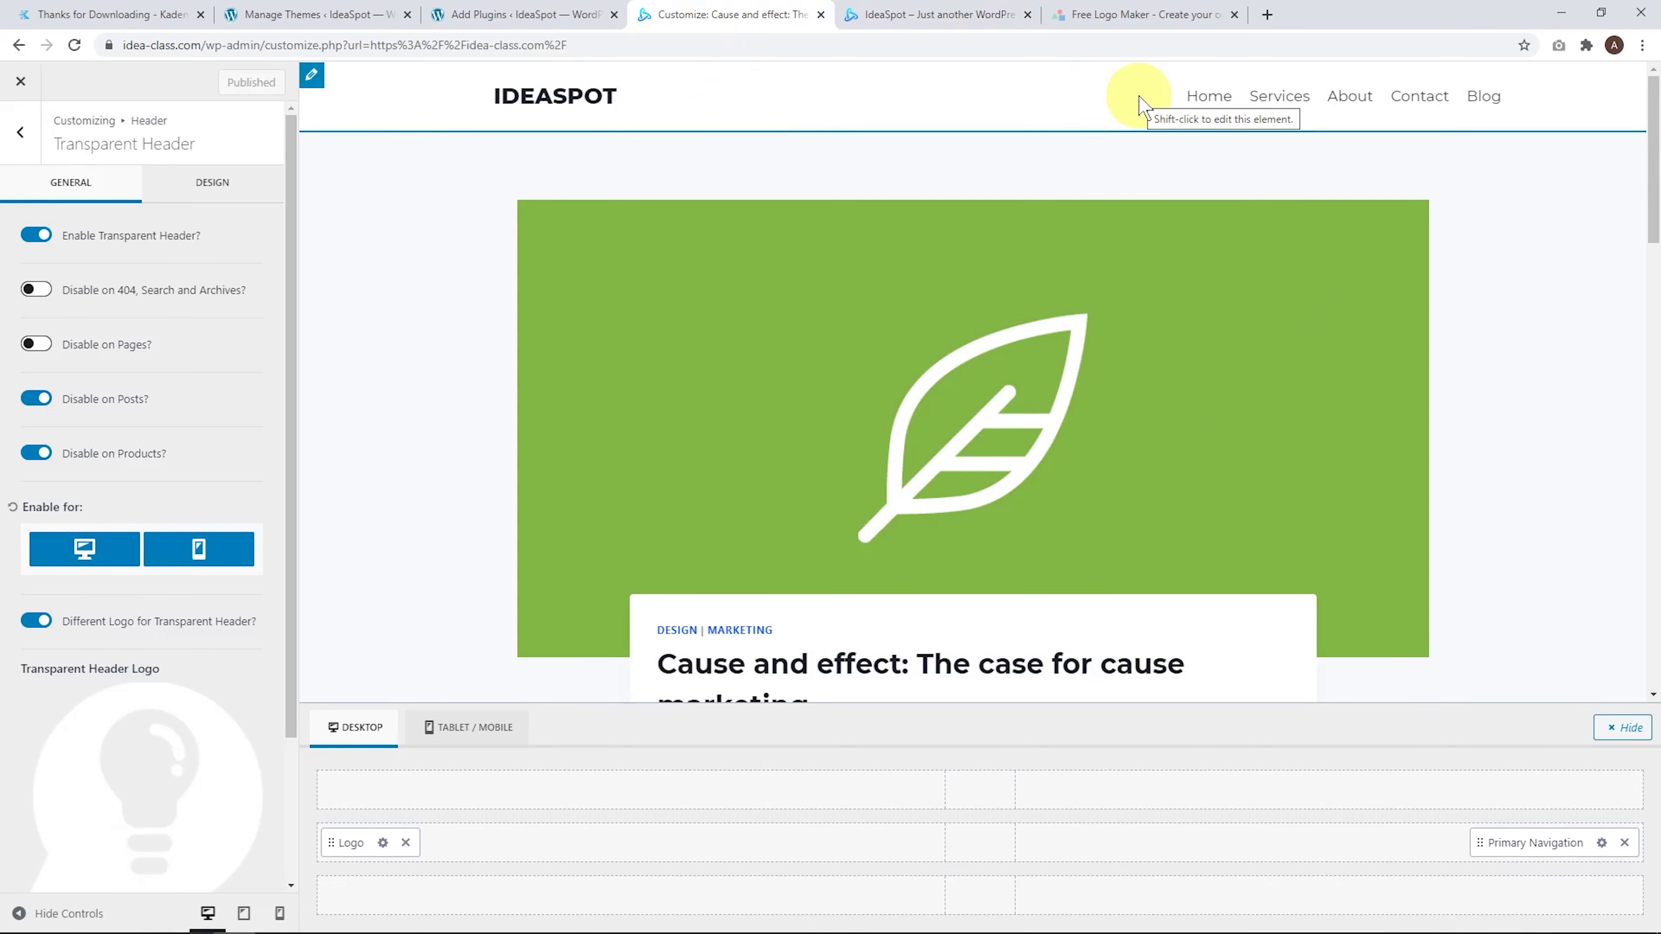
# Open the header's background design settings and switch the desktop header background to a gradient
pyautogui.click(20, 133)
pyautogui.click(22, 134)
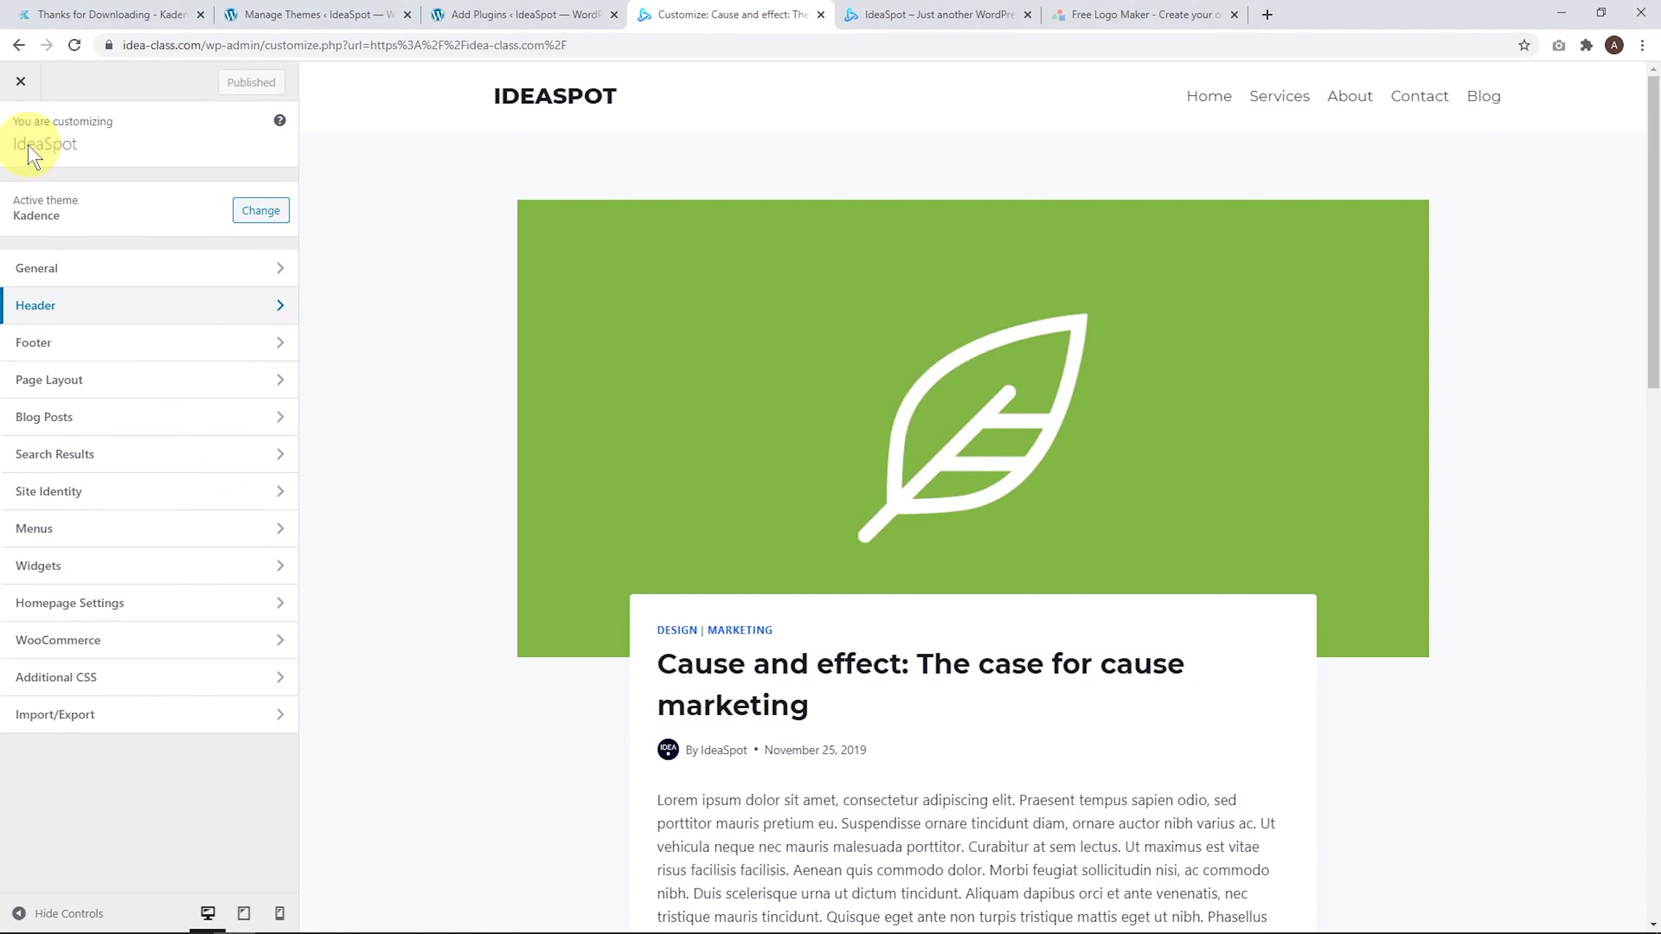
pyautogui.click(104, 305)
pyautogui.click(225, 195)
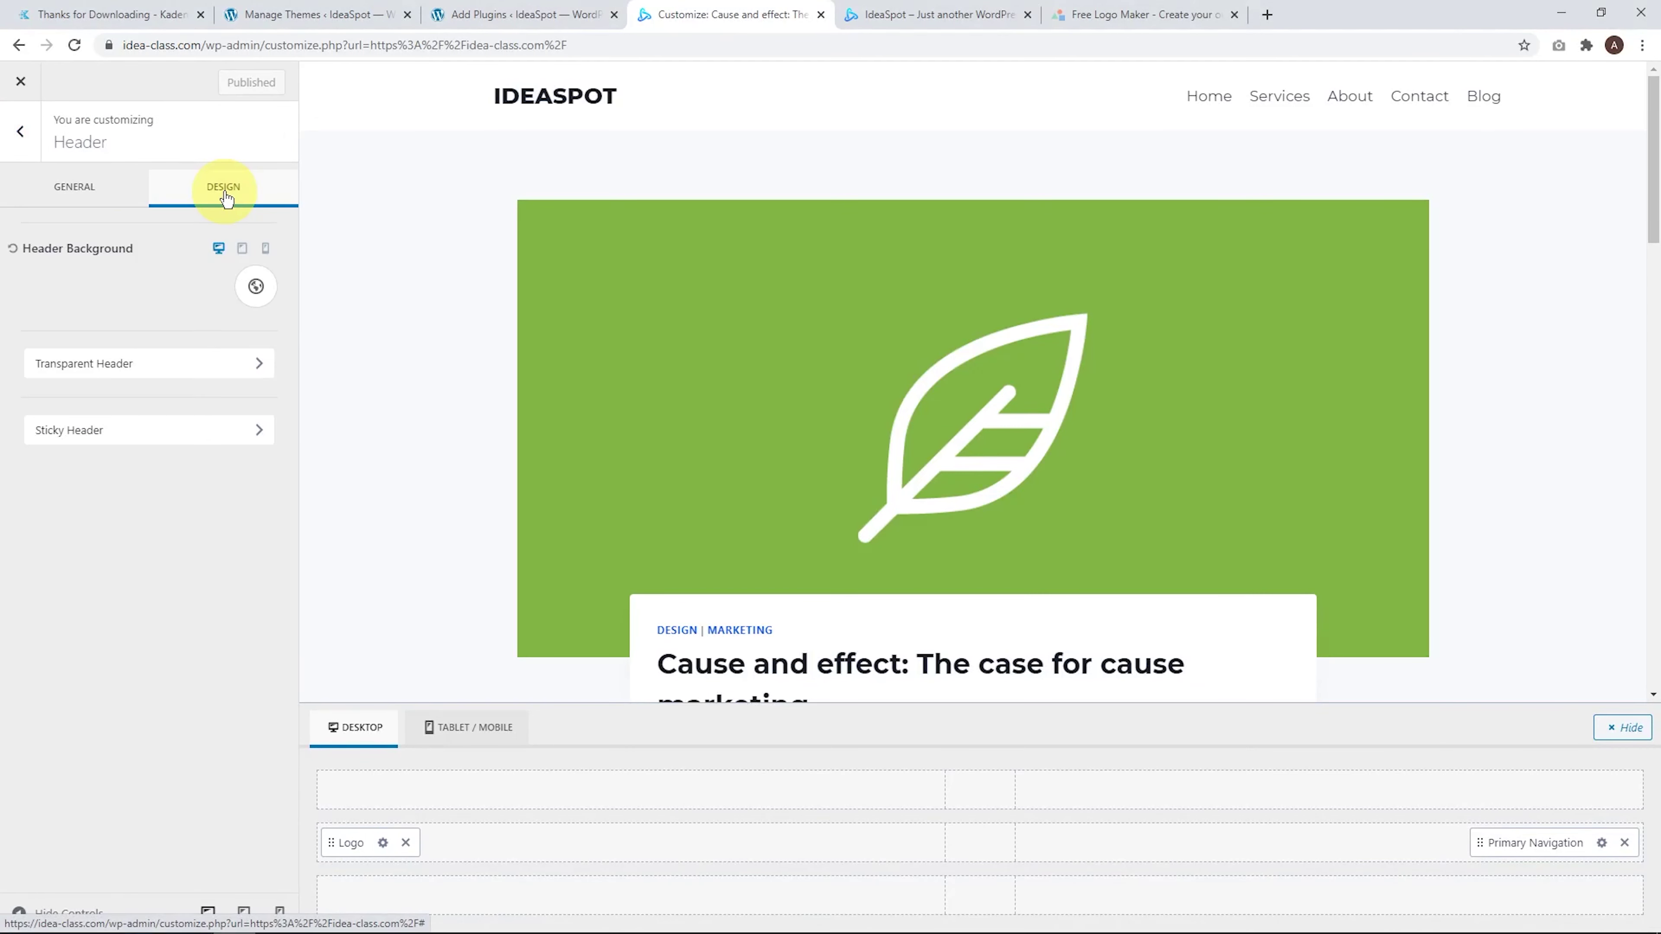
pyautogui.click(256, 288)
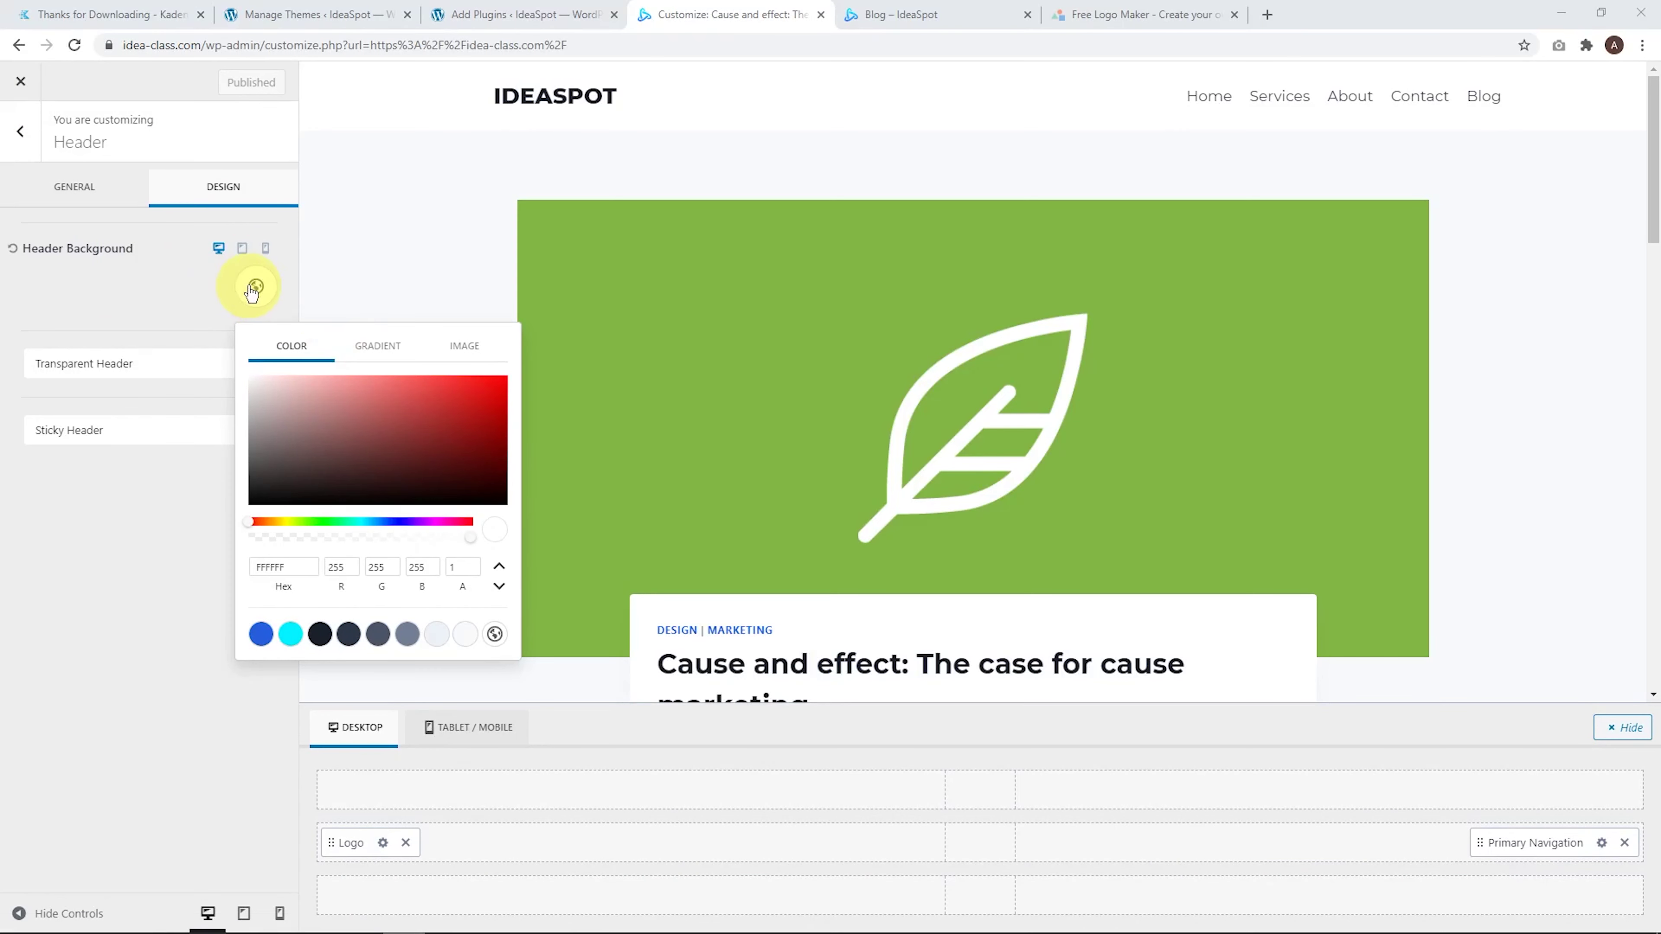
pyautogui.click(376, 344)
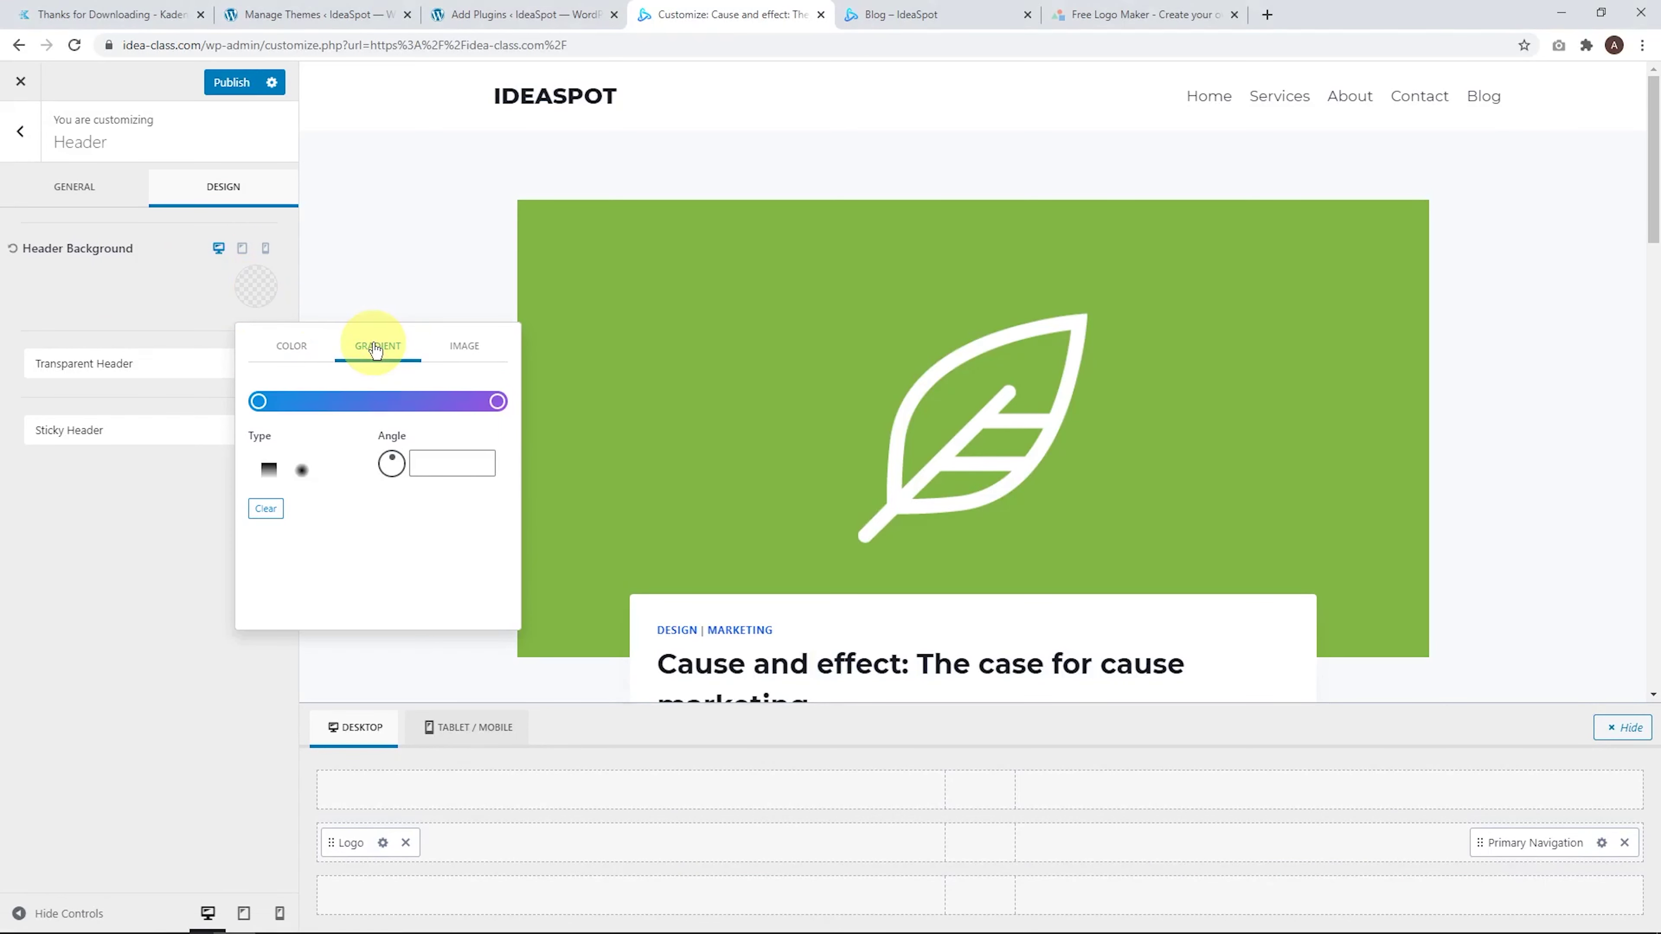
# Customize the Blog page from its separate tab and open the archive title background's gradient settings
pyautogui.click(896, 13)
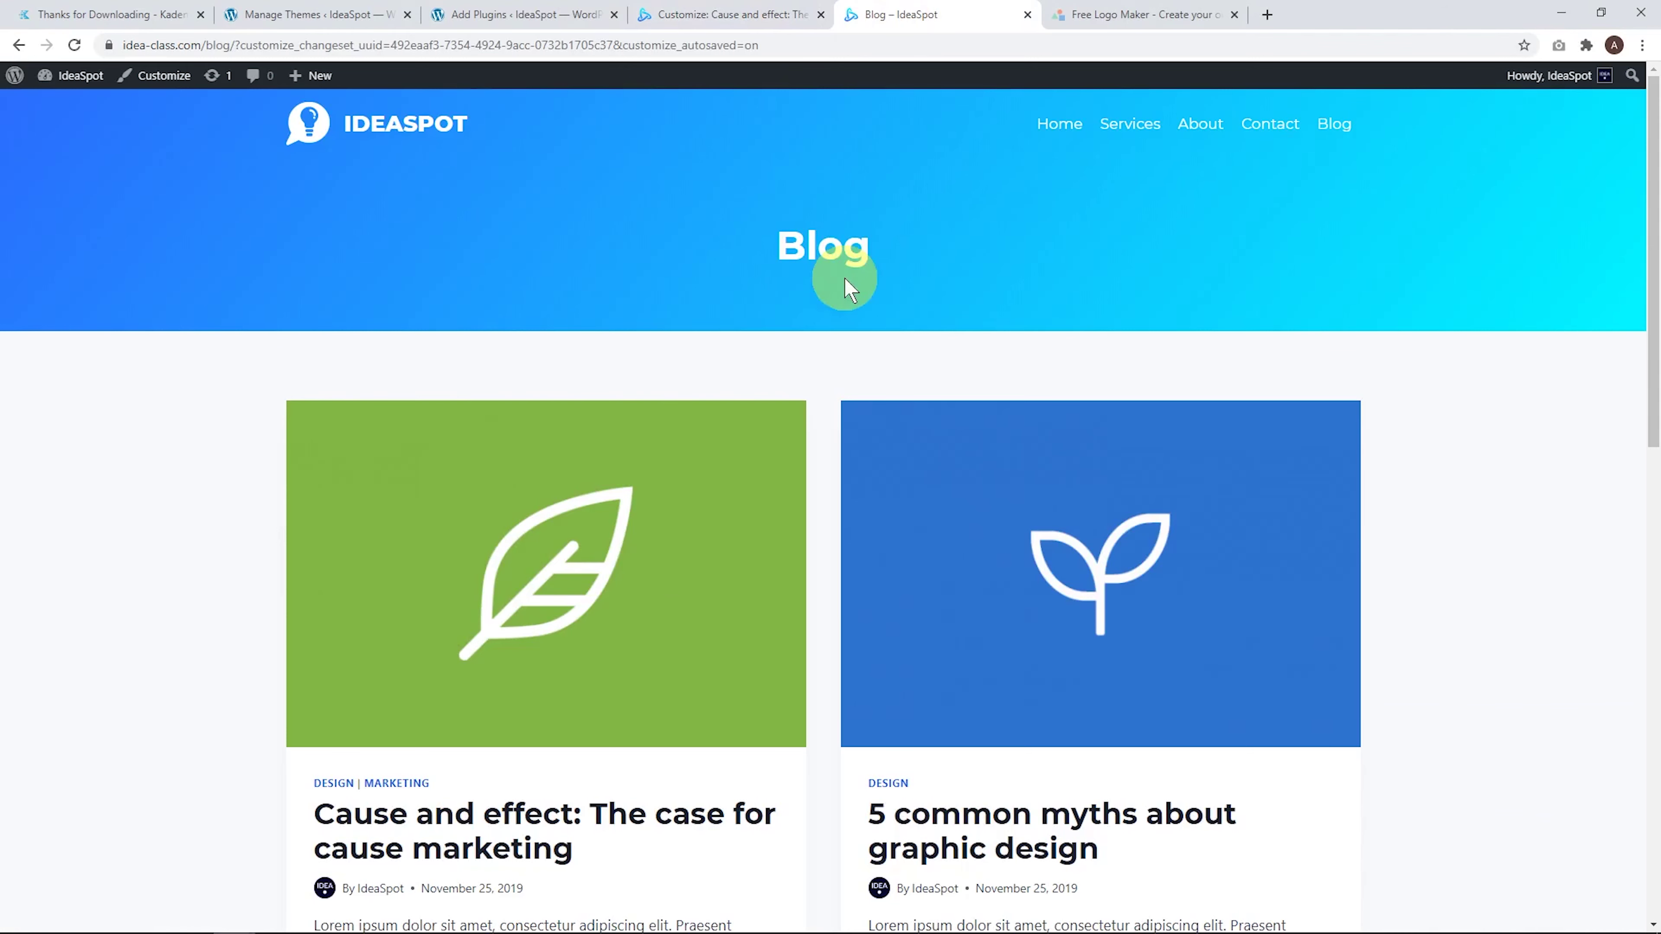
pyautogui.click(164, 75)
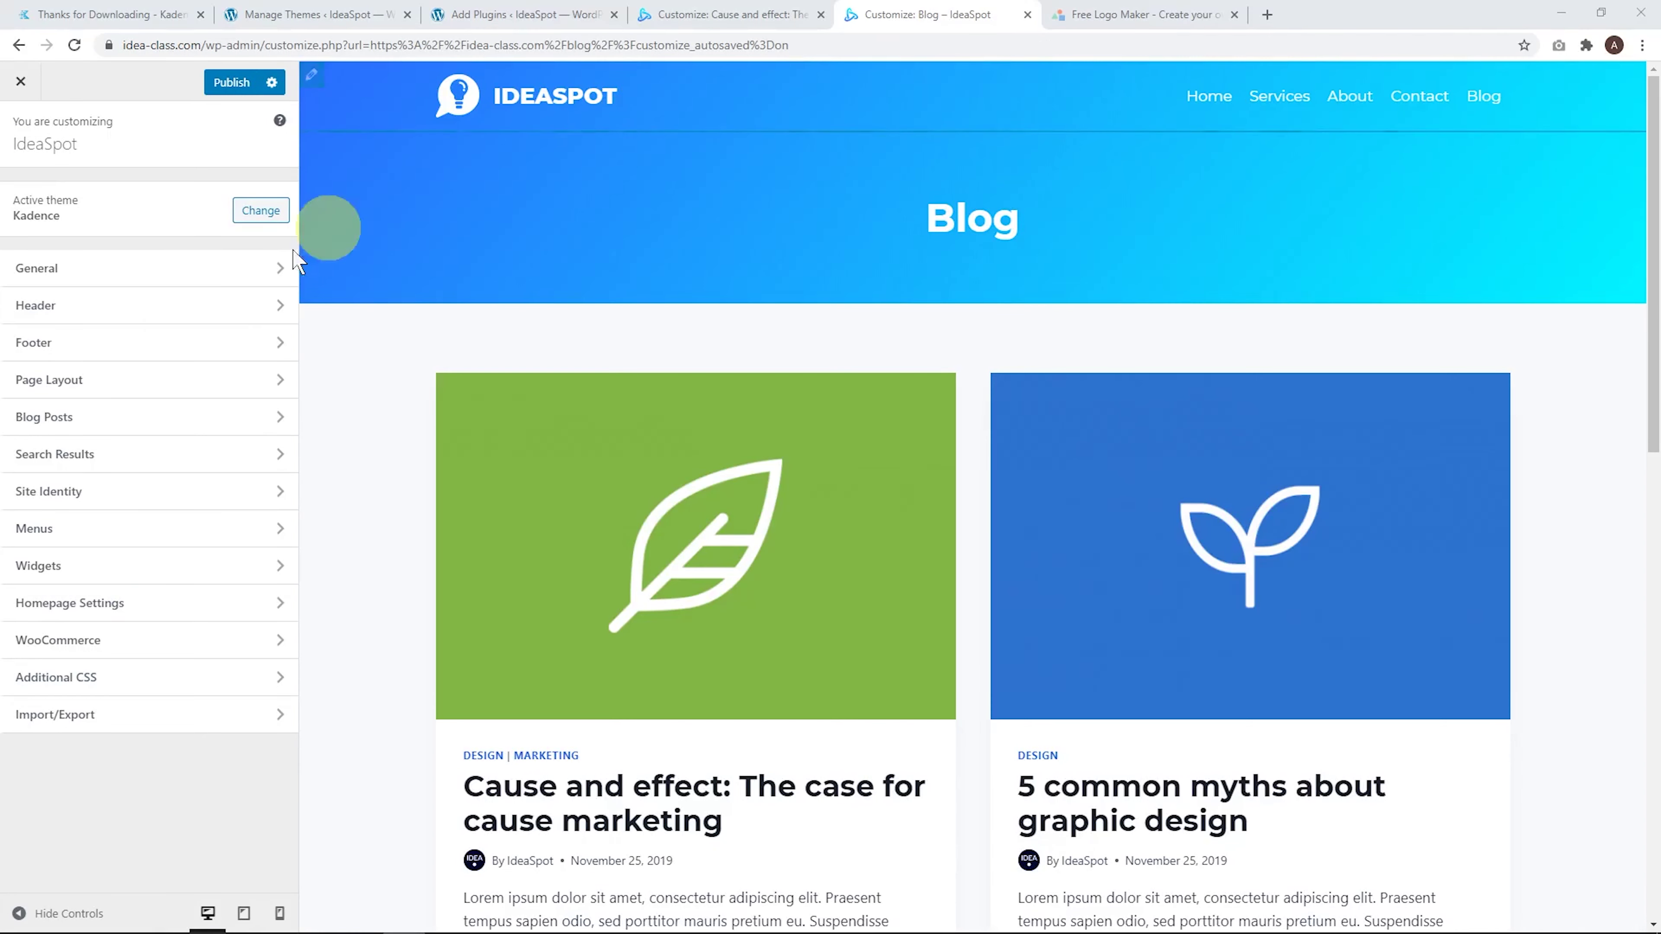
pyautogui.click(75, 418)
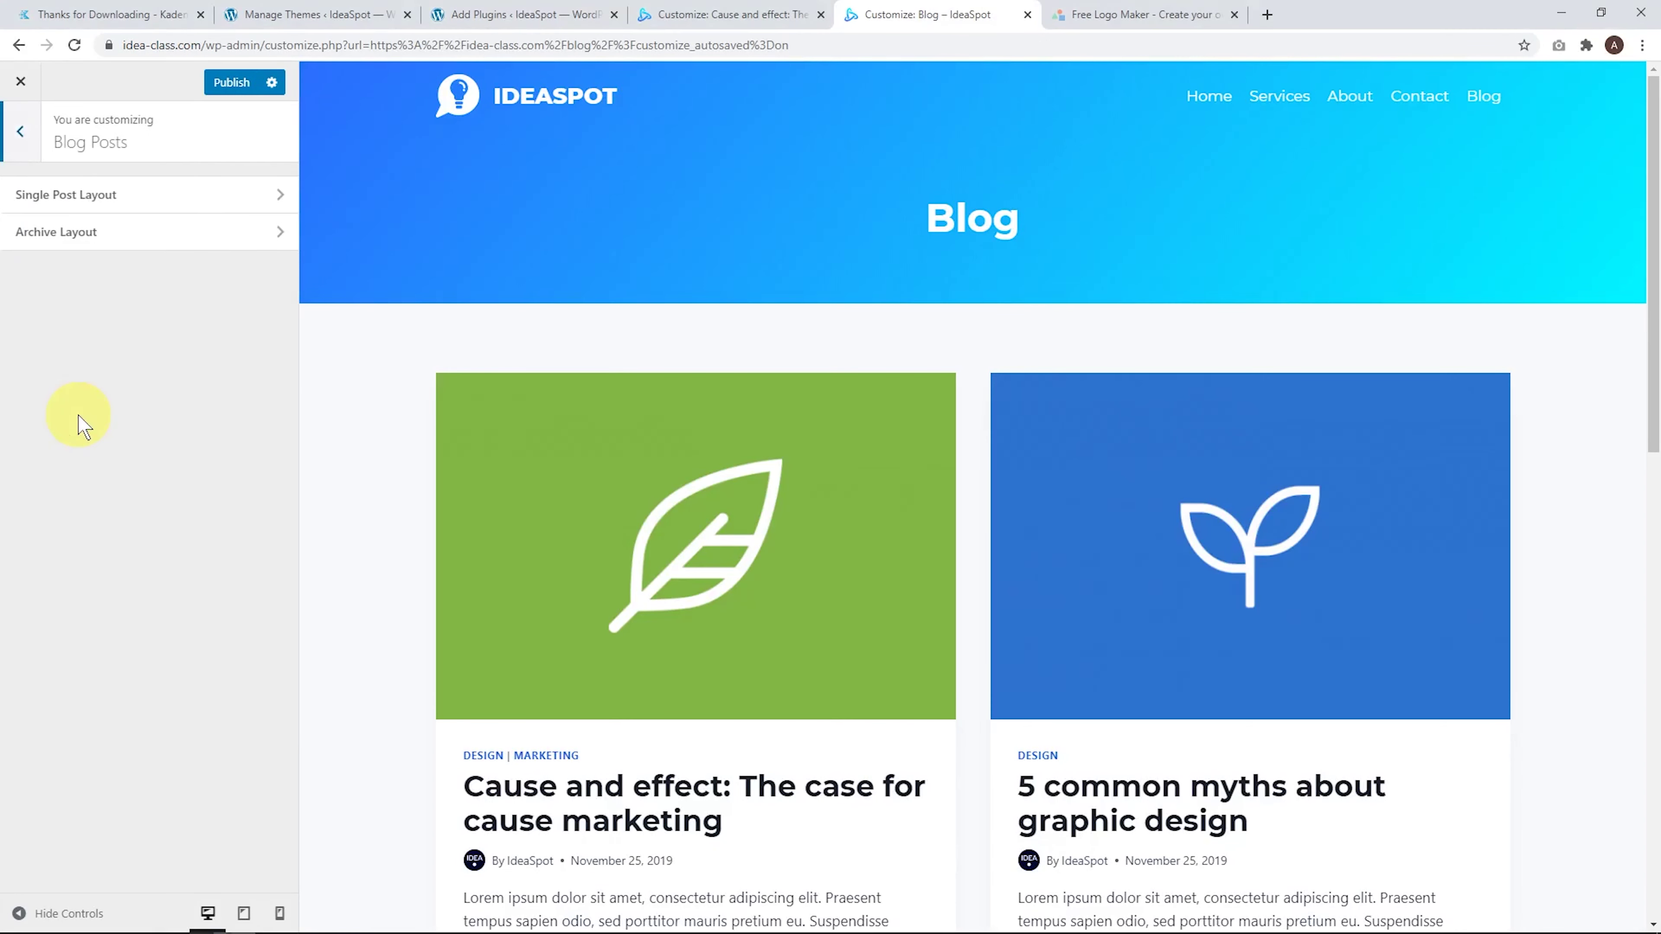
pyautogui.click(75, 245)
pyautogui.click(196, 184)
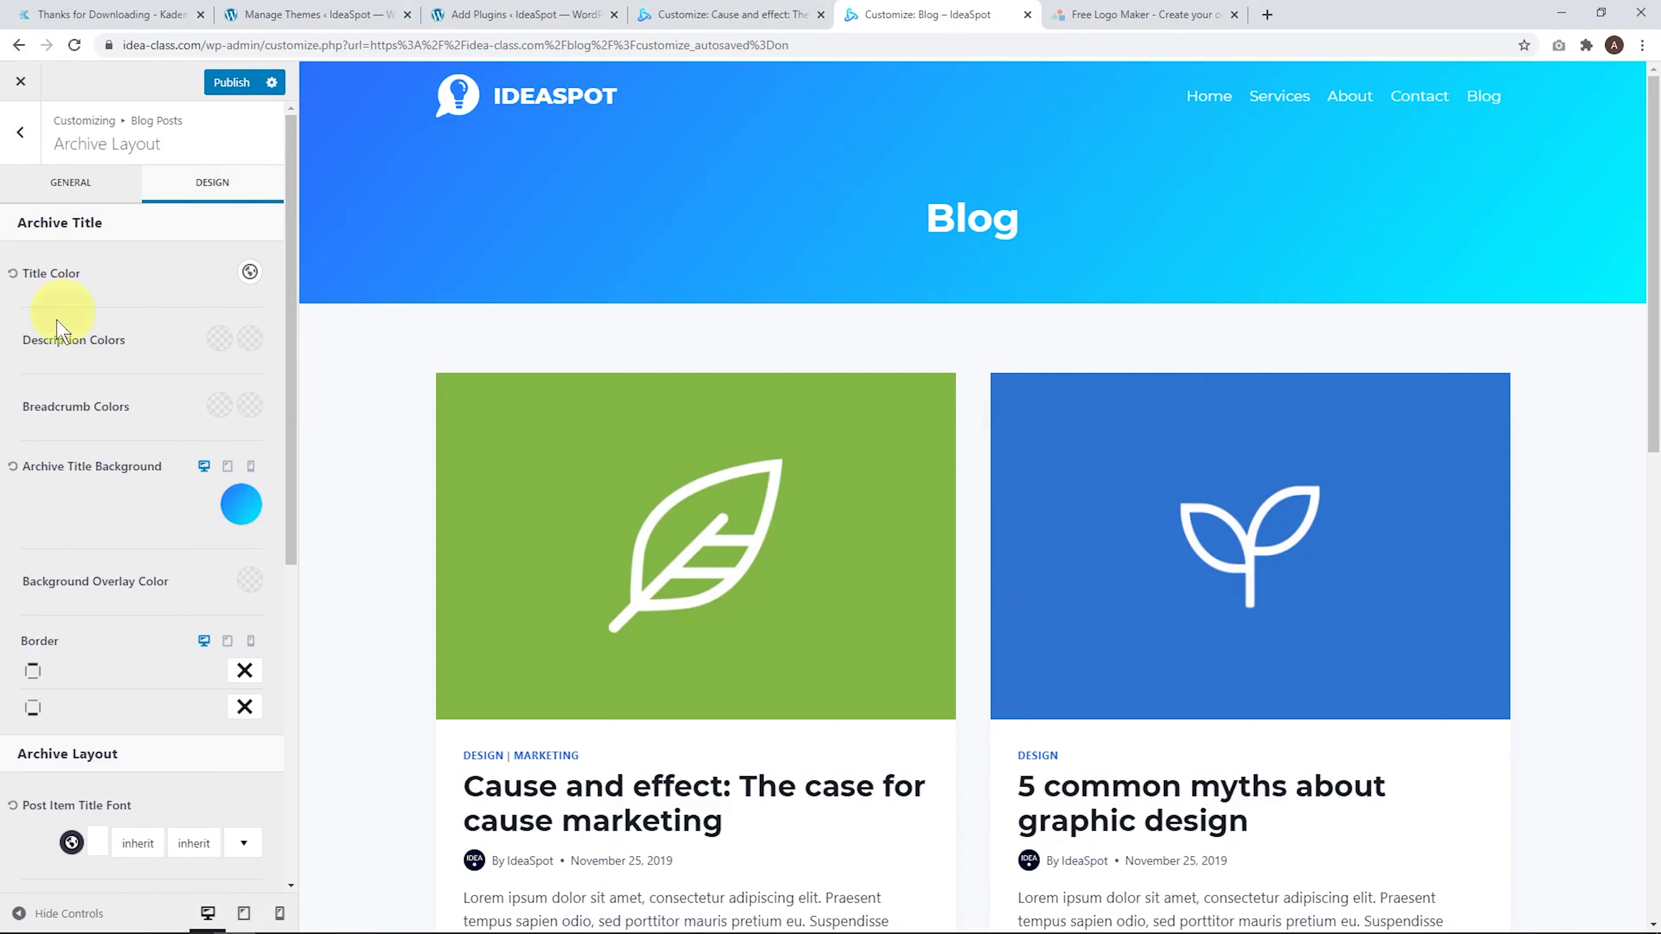
pyautogui.click(240, 511)
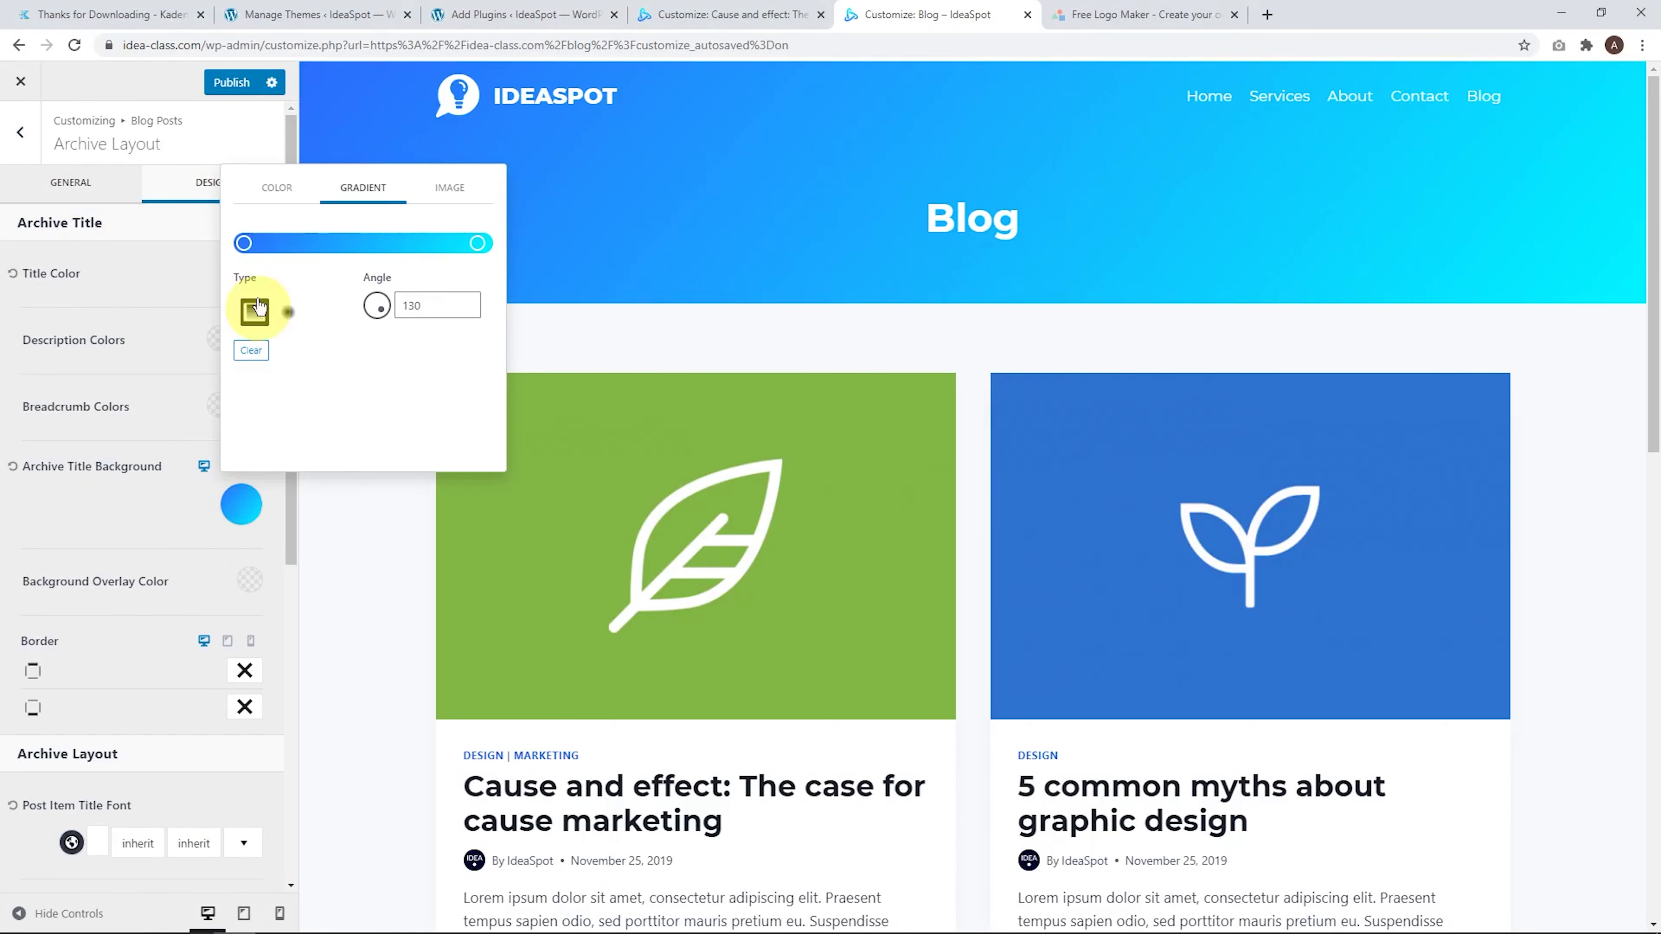
# Copy the archive title gradient's start colour 2B6DFE and end colour 00F2FF into Notepad
pyautogui.click(241, 246)
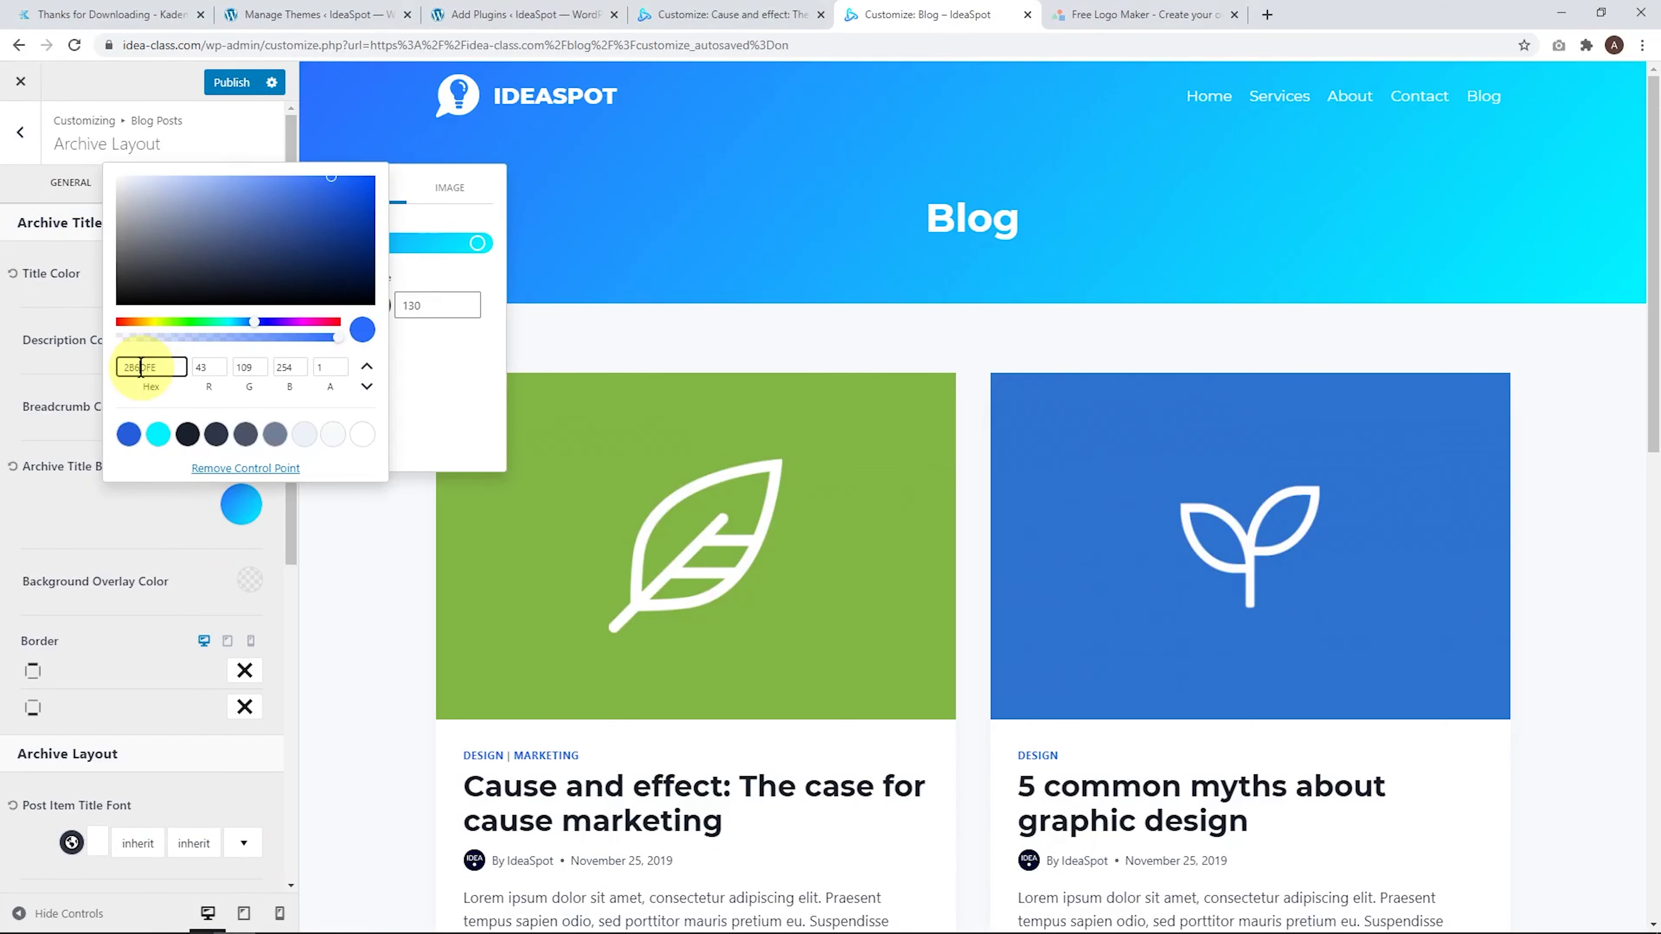
pyautogui.moveTo(141, 368); pyautogui.dragTo(259, 368)
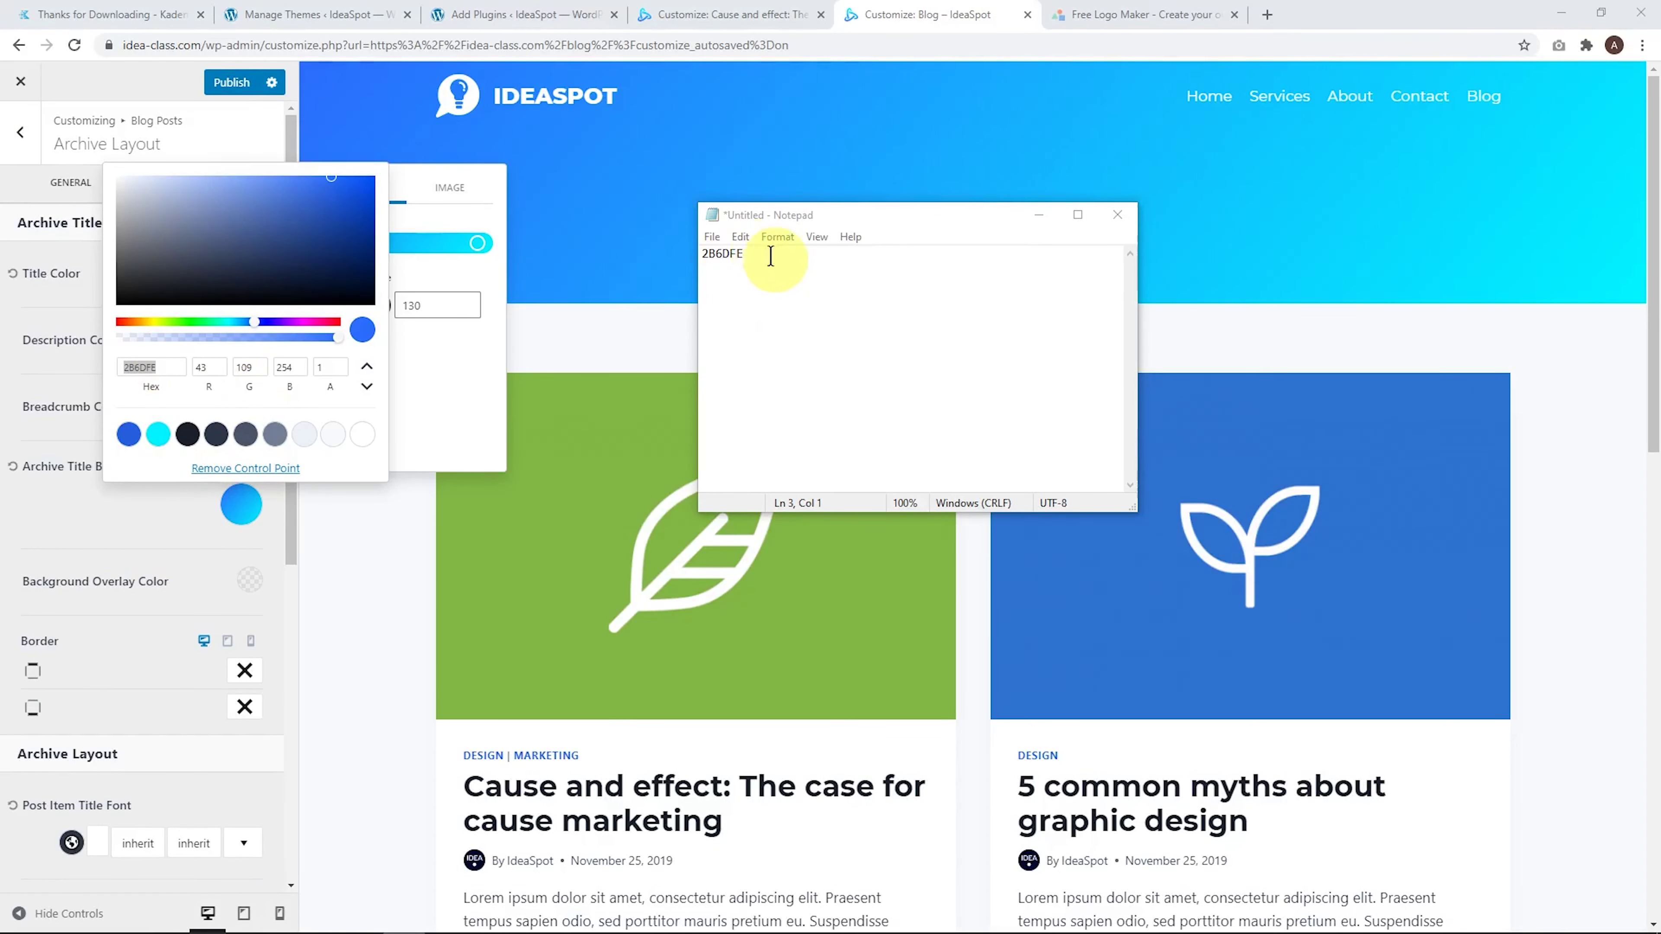
pyautogui.click(445, 389)
pyautogui.click(473, 244)
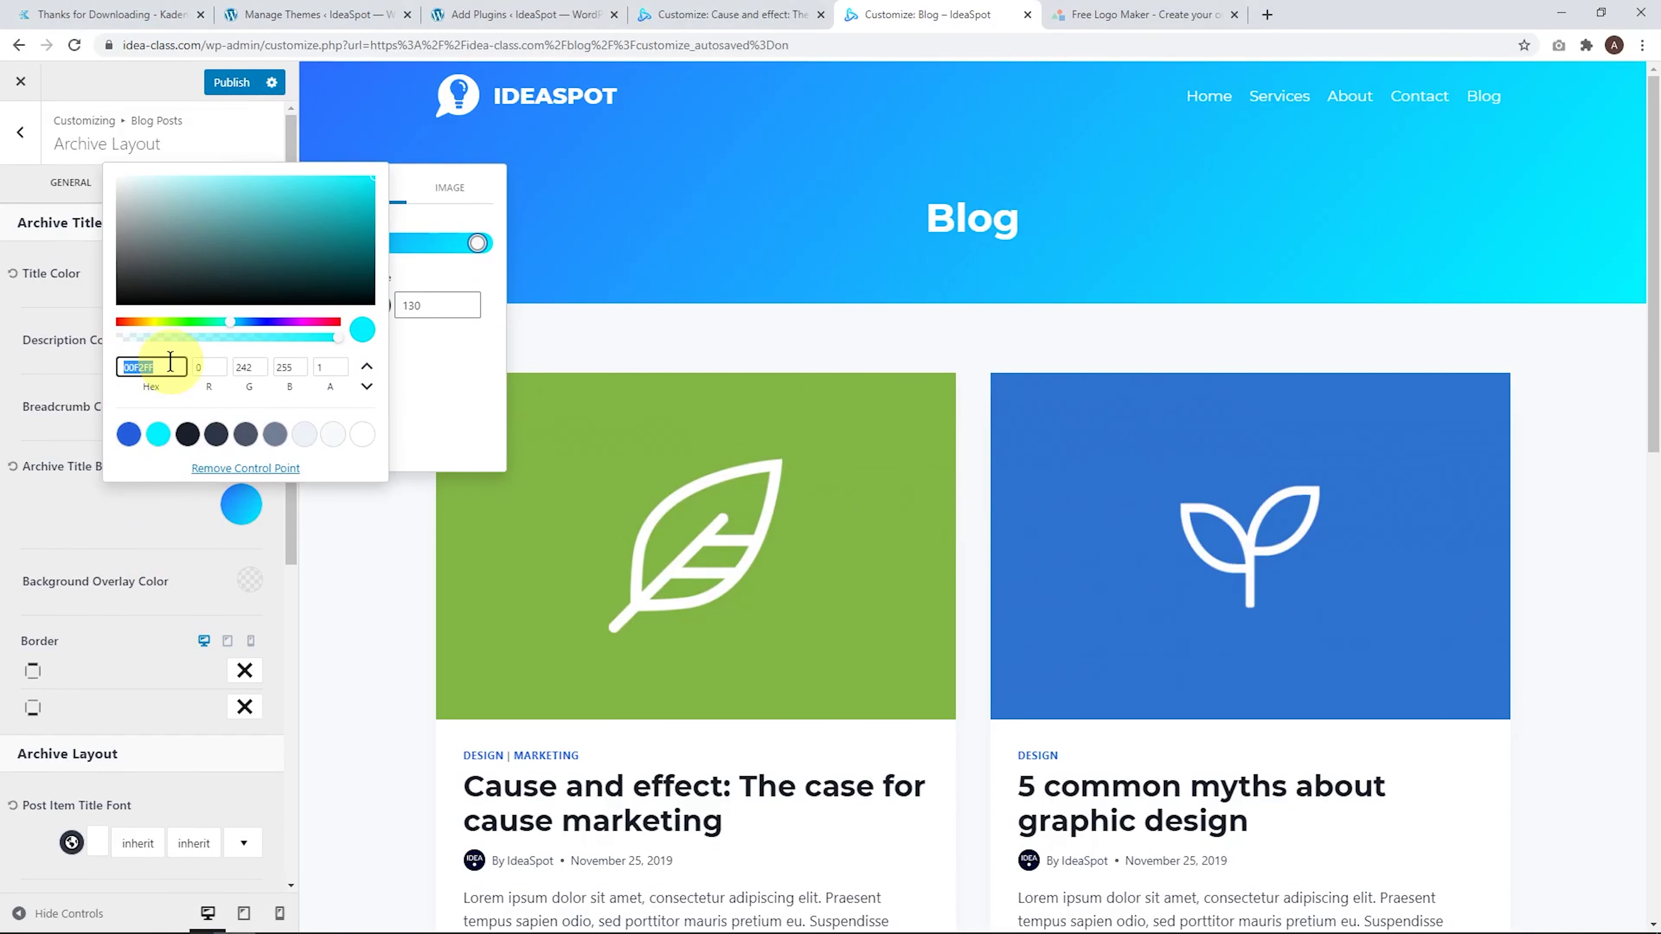
pyautogui.hotkey('ctrl', 'c')
pyautogui.hotkey('alt', 'Tab')
pyautogui.hotkey('ctrl', 'v')
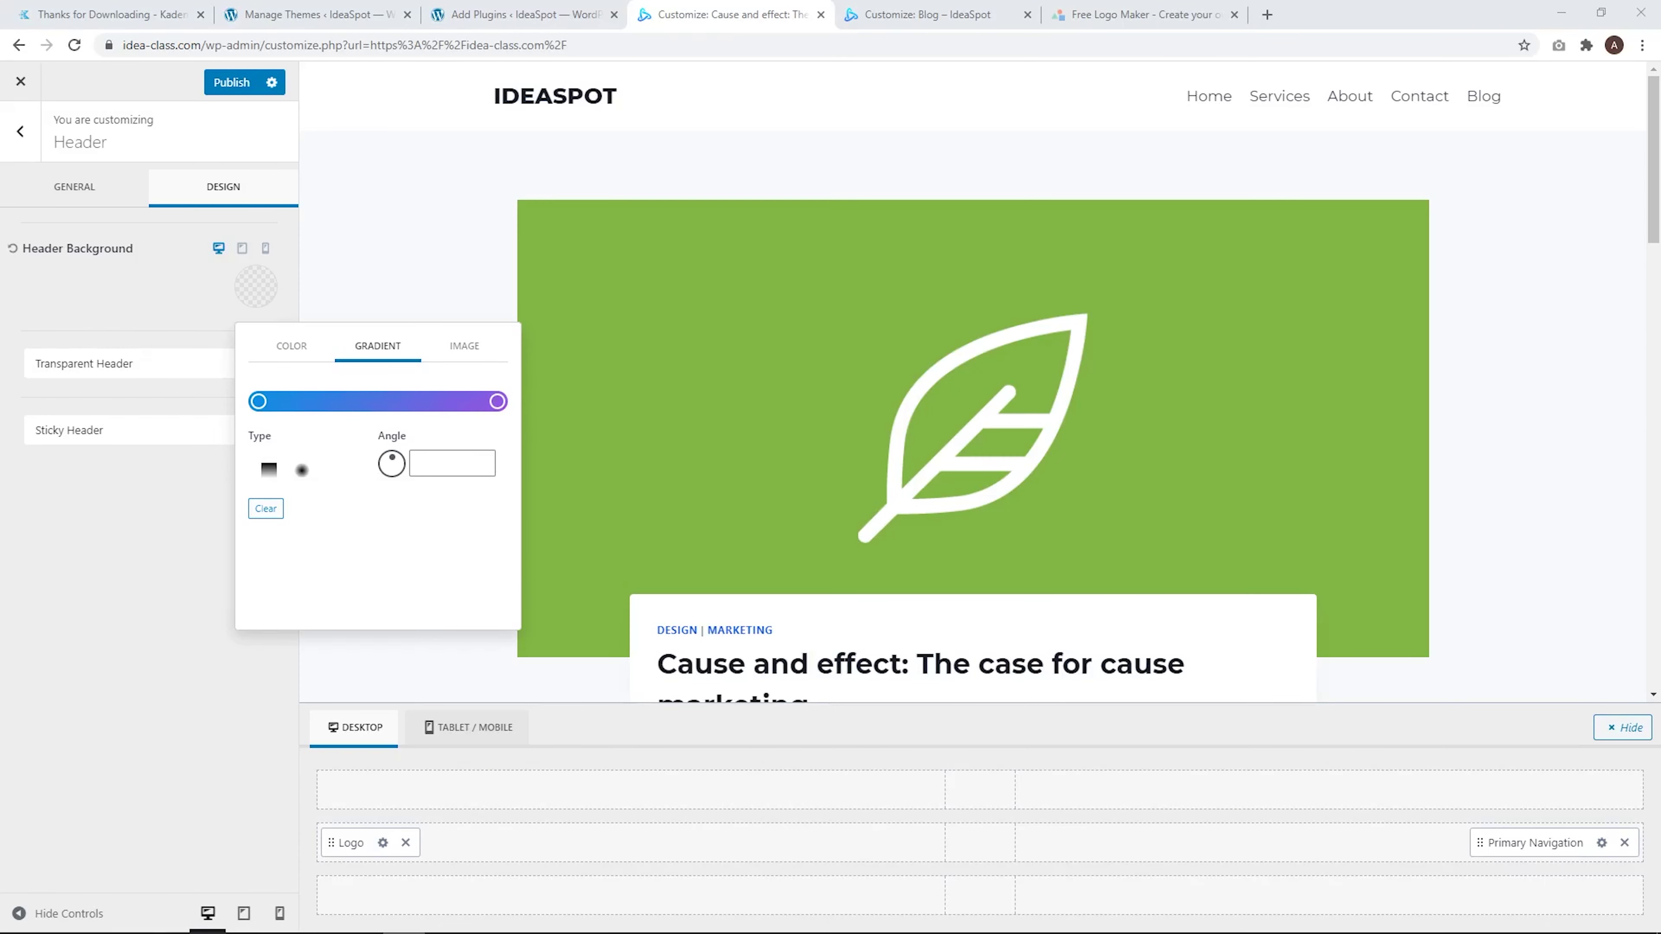
# Set the header background gradient to run from 2B6DFE to 00F2FF in the cause marketing post's customizer
pyautogui.click(258, 401)
pyautogui.doubleClick(178, 195)
pyautogui.hotkey('ctrl', 'v')
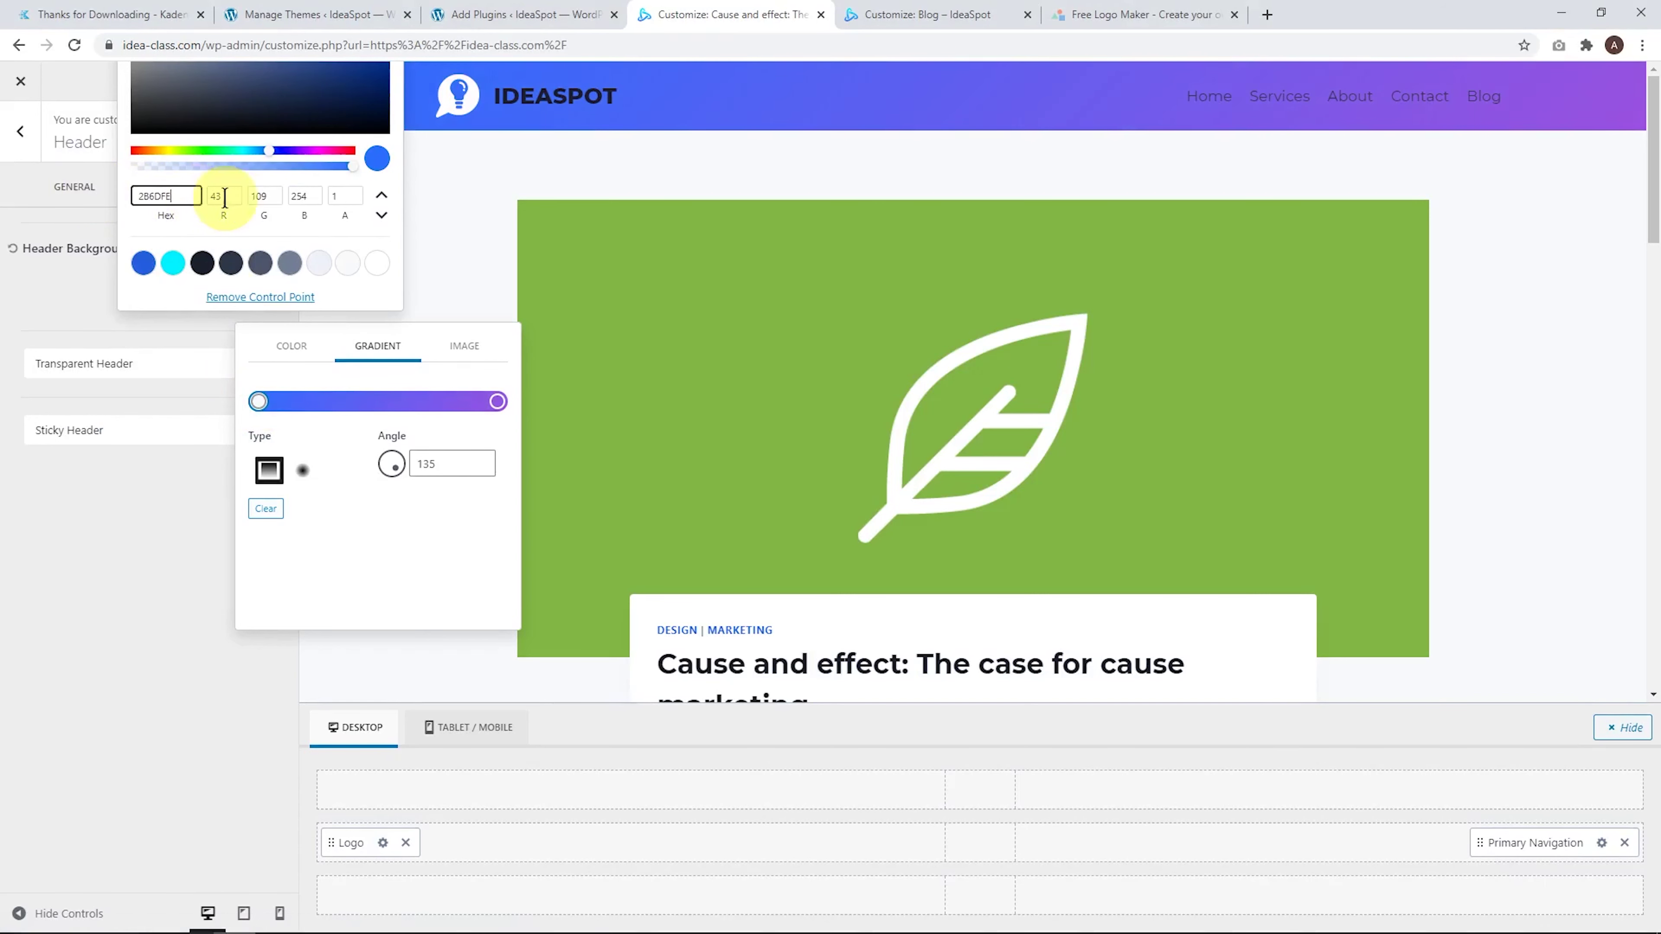
pyautogui.click(497, 401)
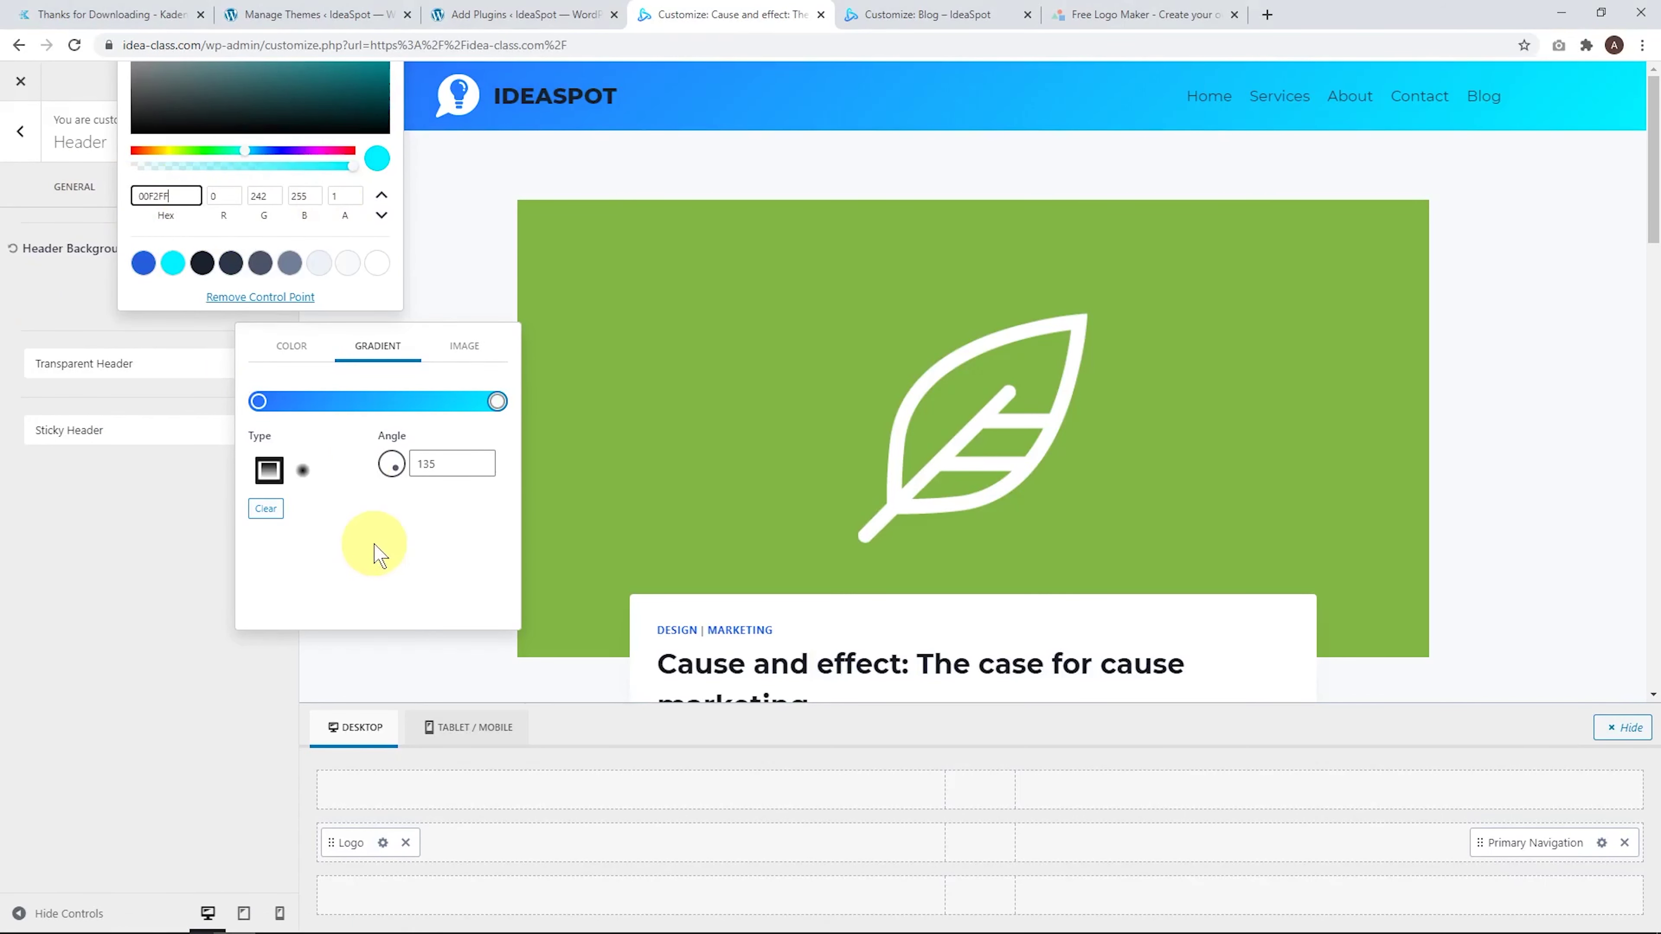
pyautogui.click(373, 543)
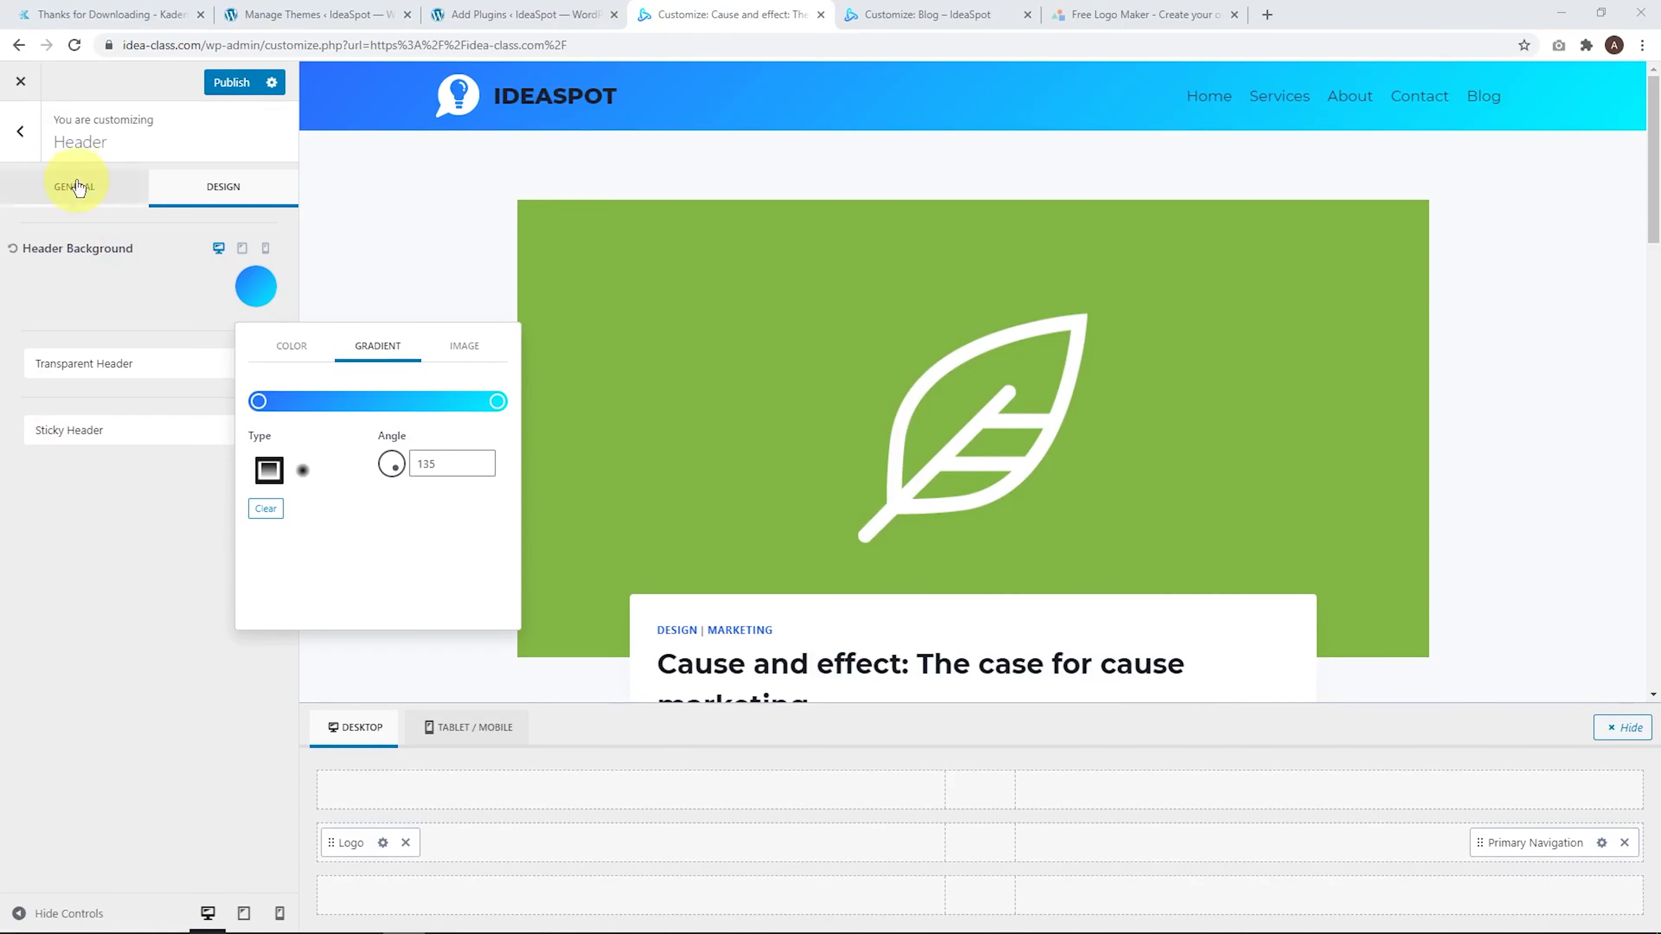
# Set the Primary Navigation's initial text colour to white (FFFFFF) in its design settings
pyautogui.click(21, 132)
pyautogui.click(46, 300)
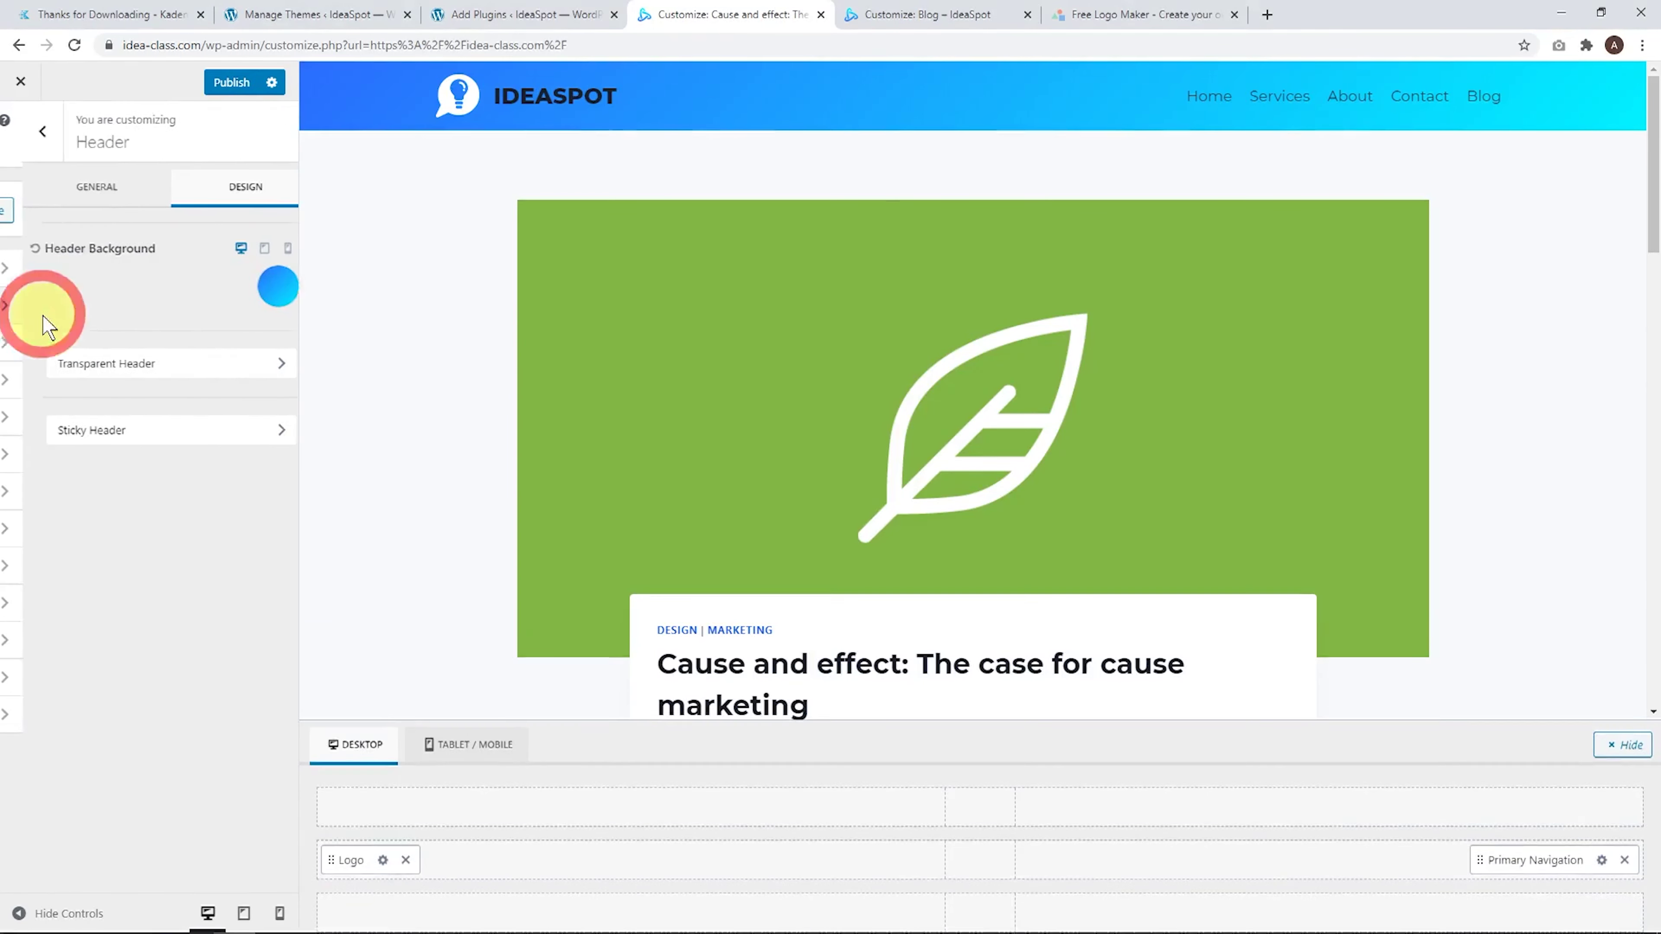
pyautogui.click(92, 204)
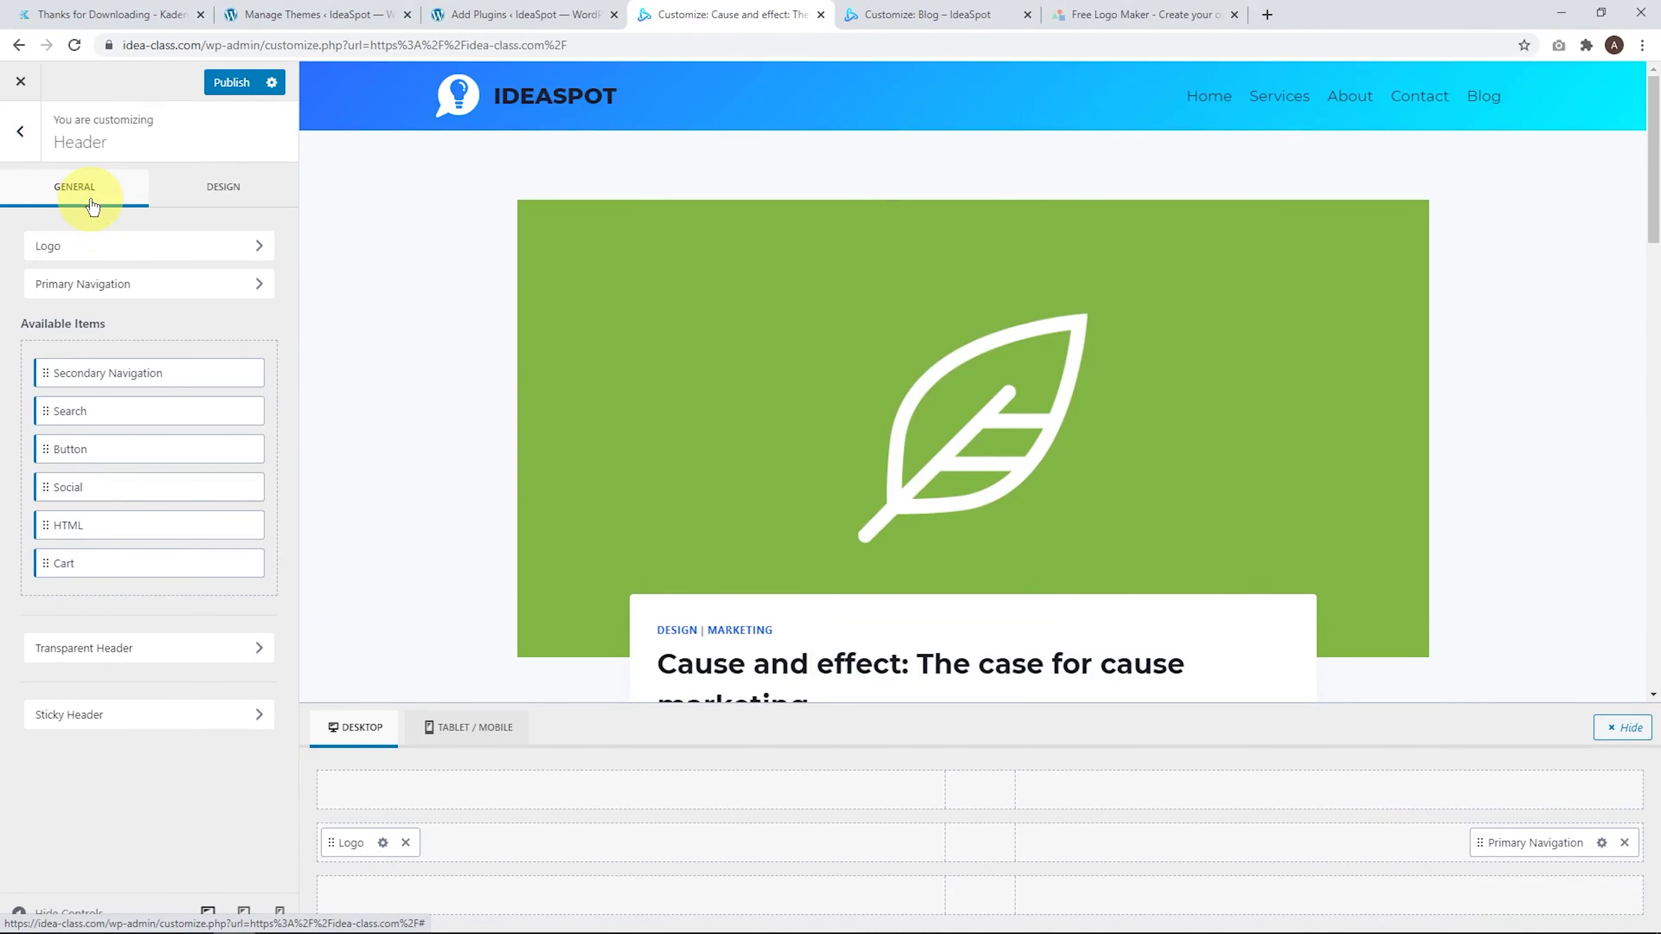
pyautogui.click(66, 283)
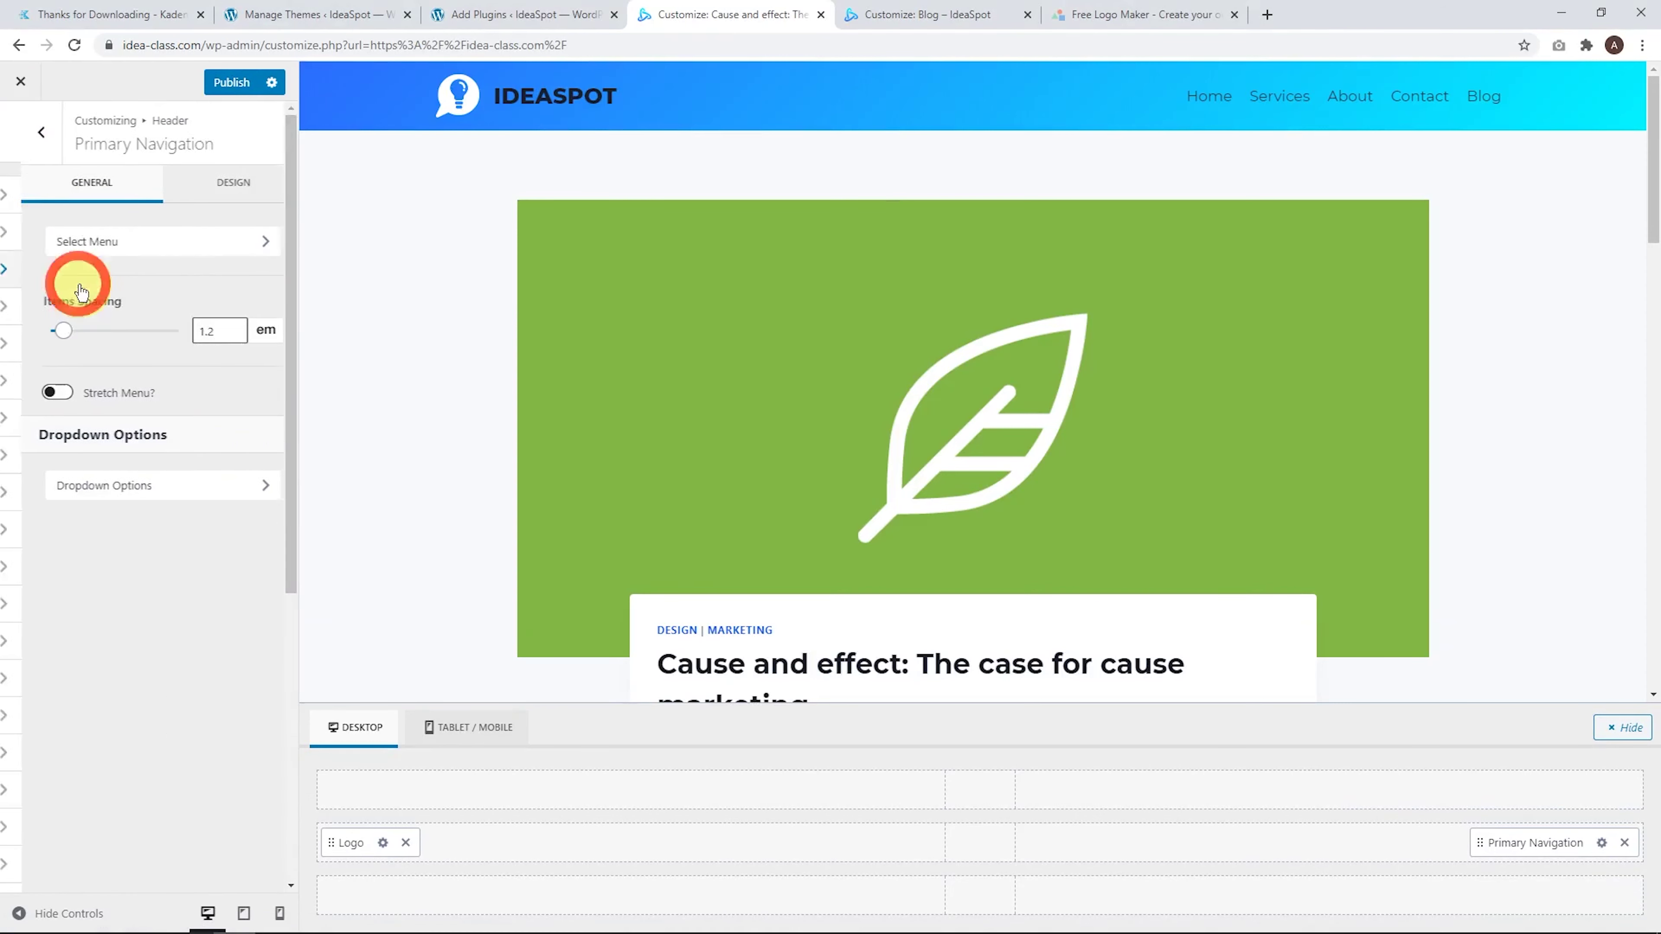
pyautogui.click(204, 196)
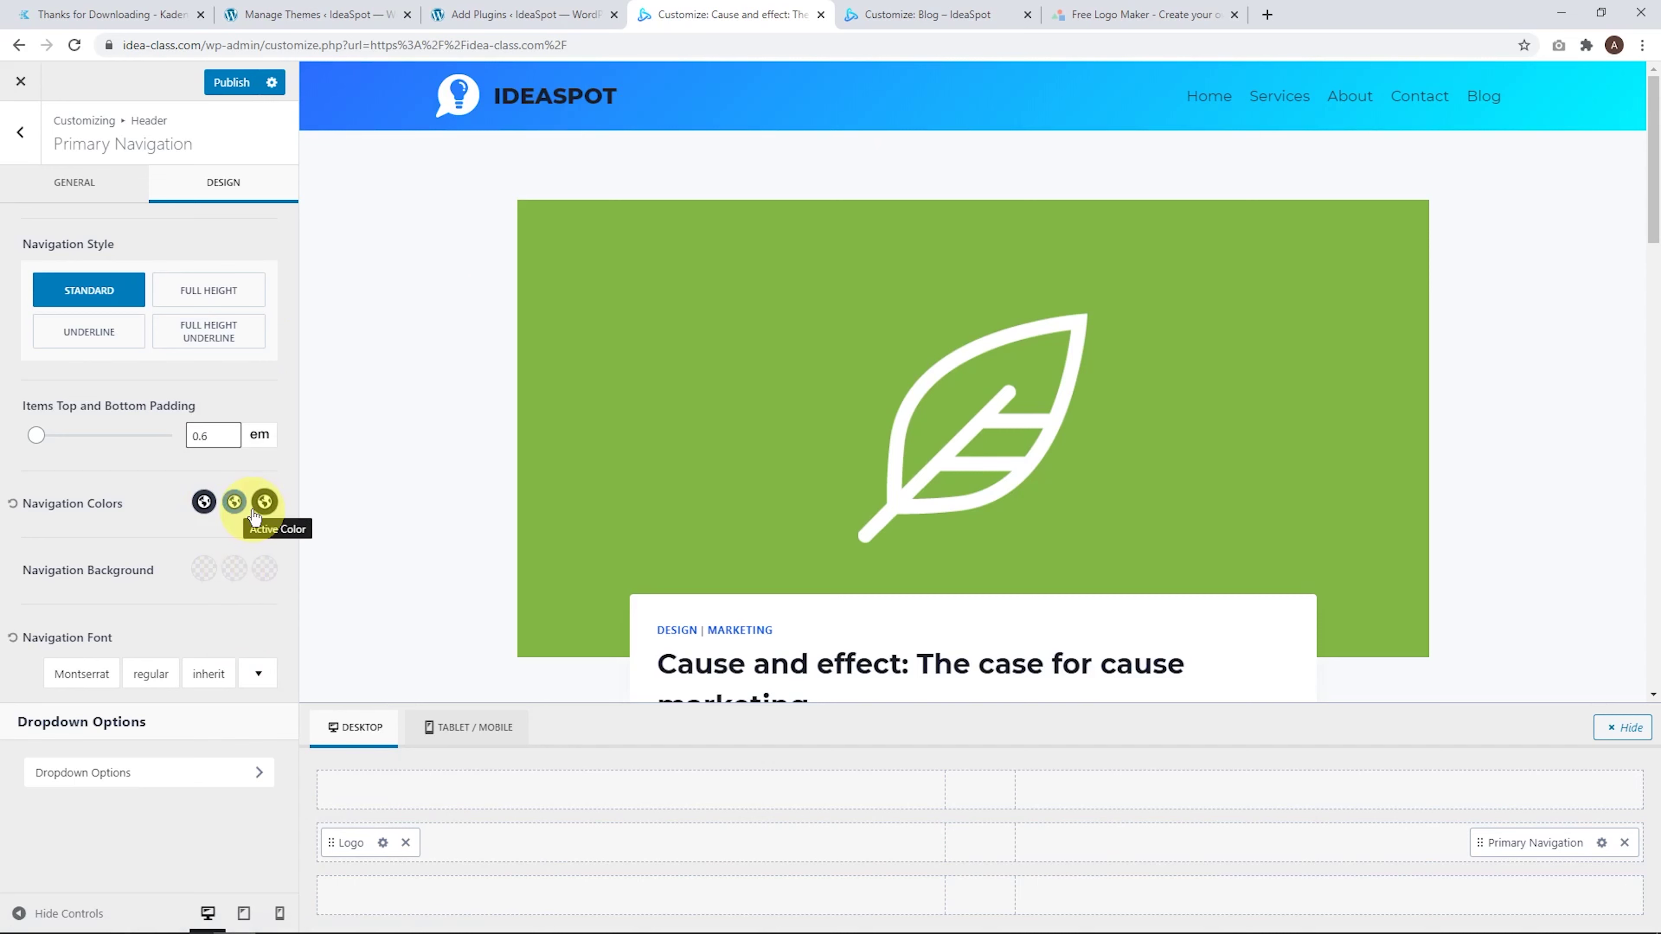
pyautogui.click(202, 504)
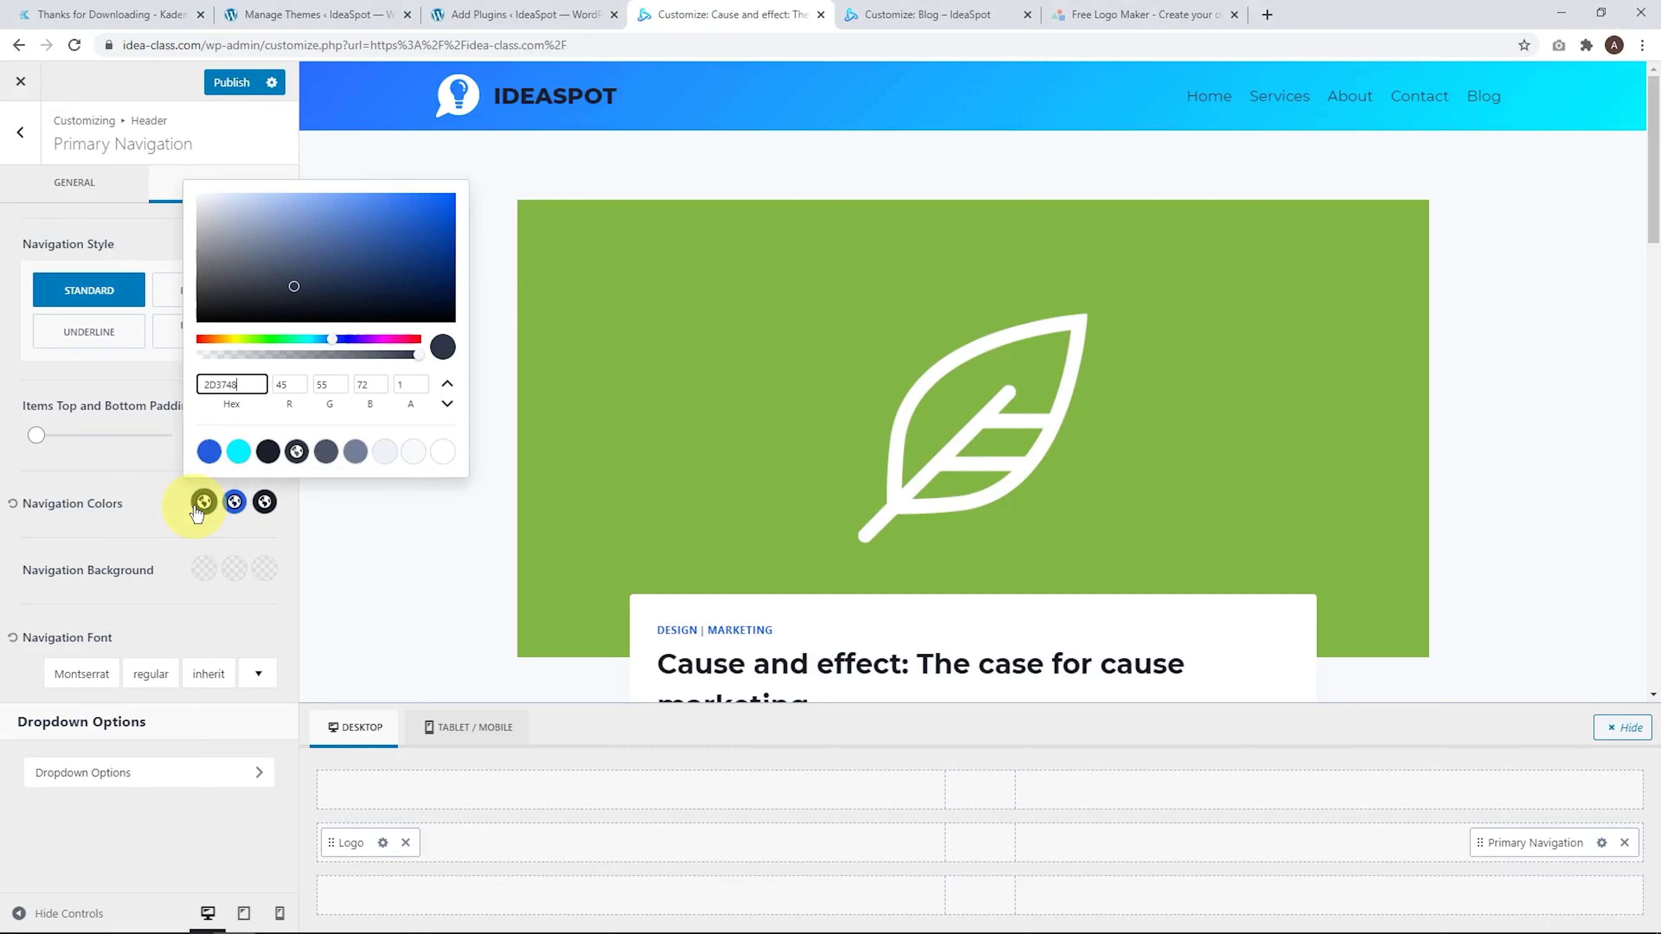
pyautogui.click(441, 452)
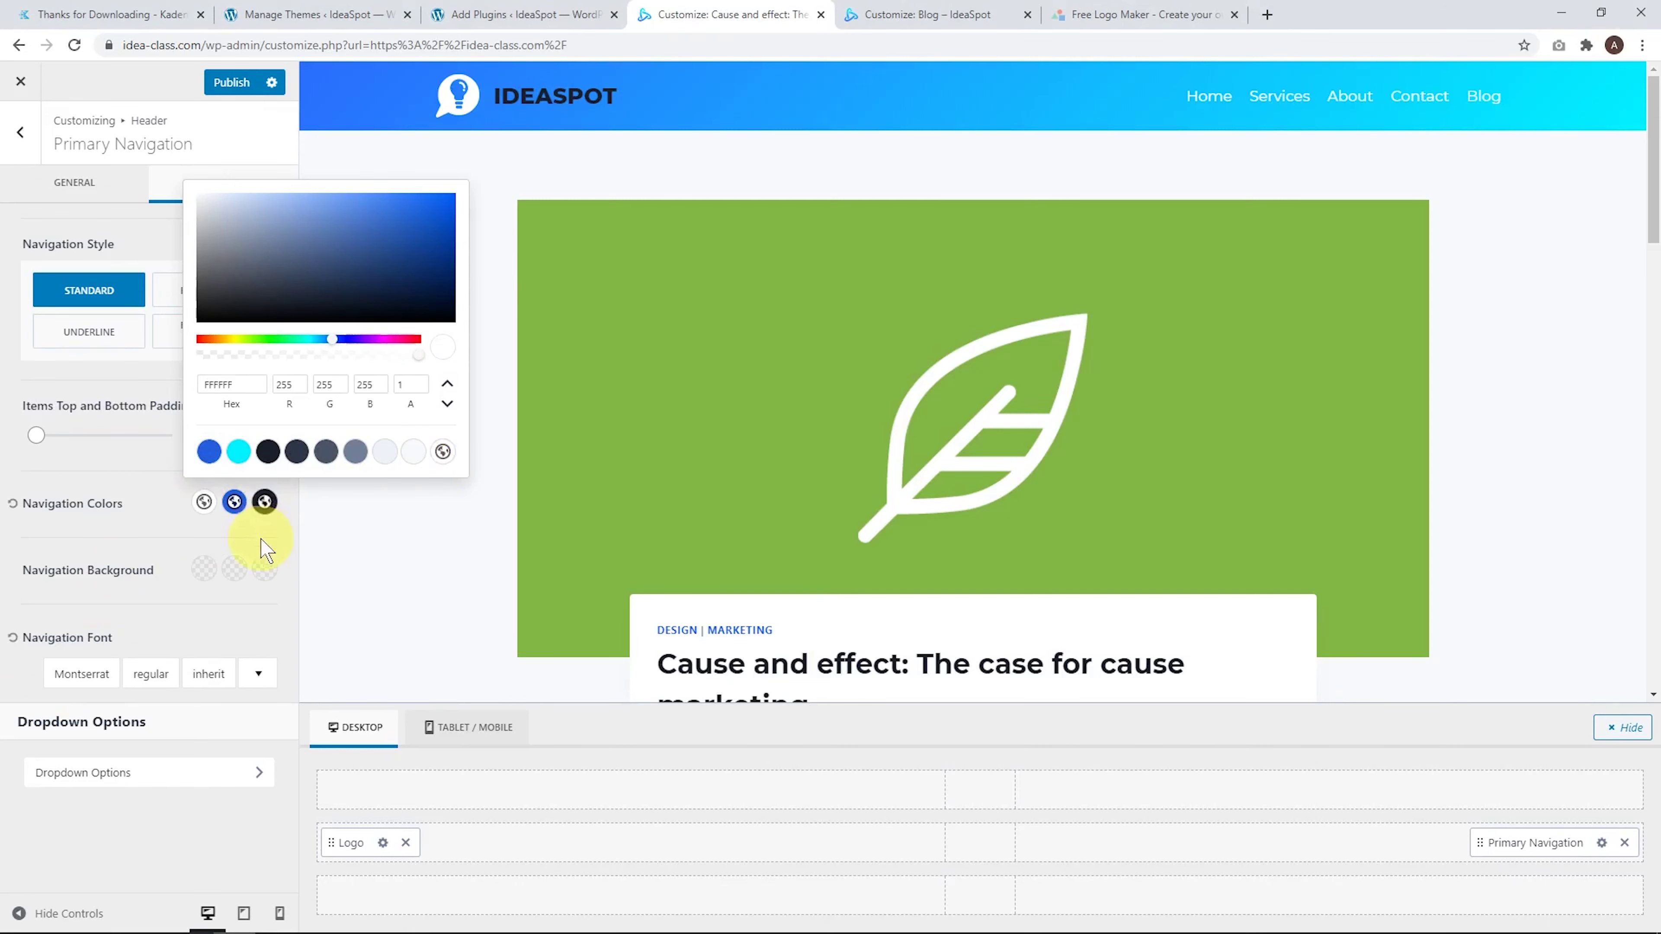
pyautogui.click(257, 526)
# Set the navigation's hover and active colours to the light grey EDF2F7 and publish the header changes
pyautogui.click(234, 503)
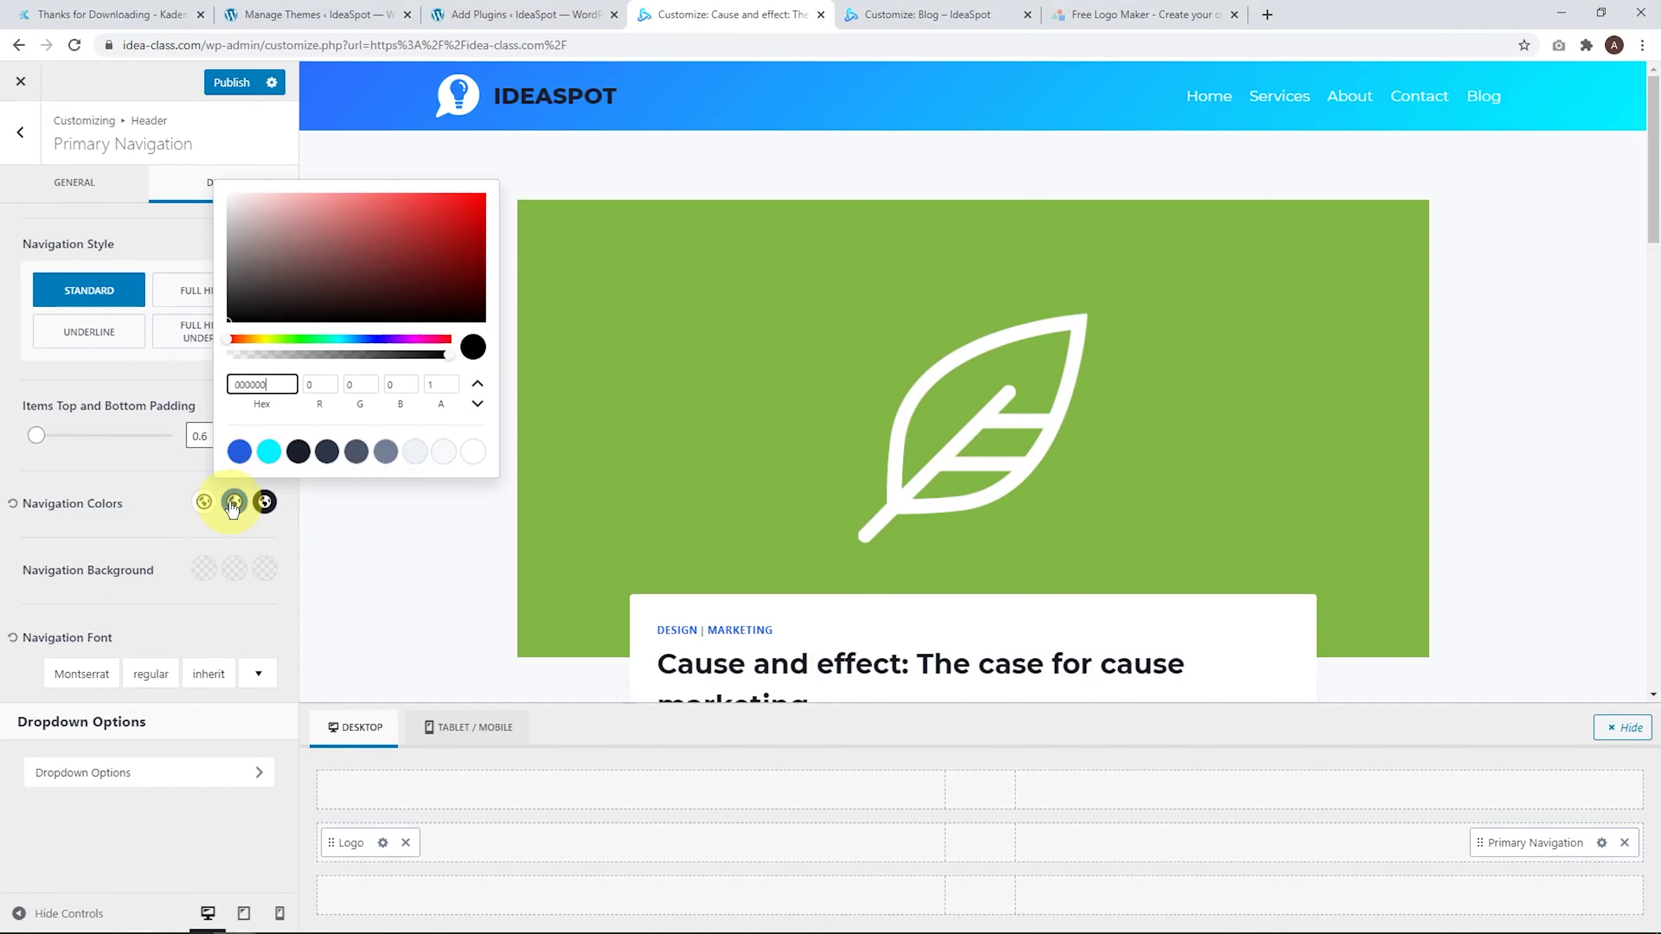
pyautogui.click(413, 453)
pyautogui.click(254, 522)
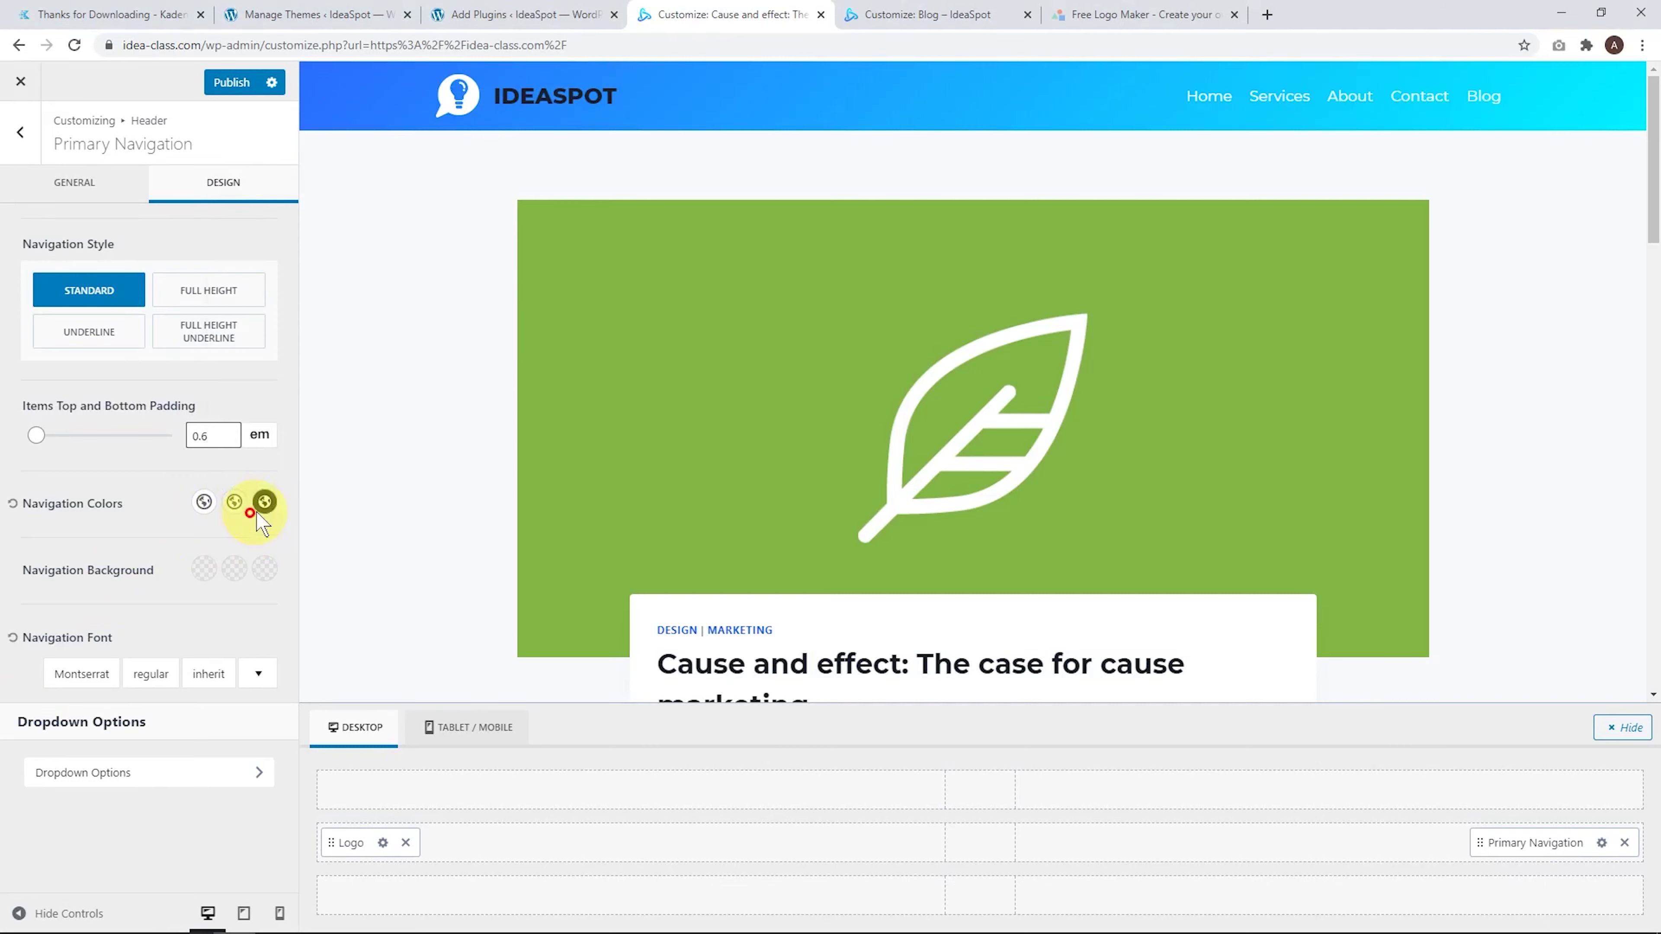
pyautogui.click(265, 502)
pyautogui.click(202, 452)
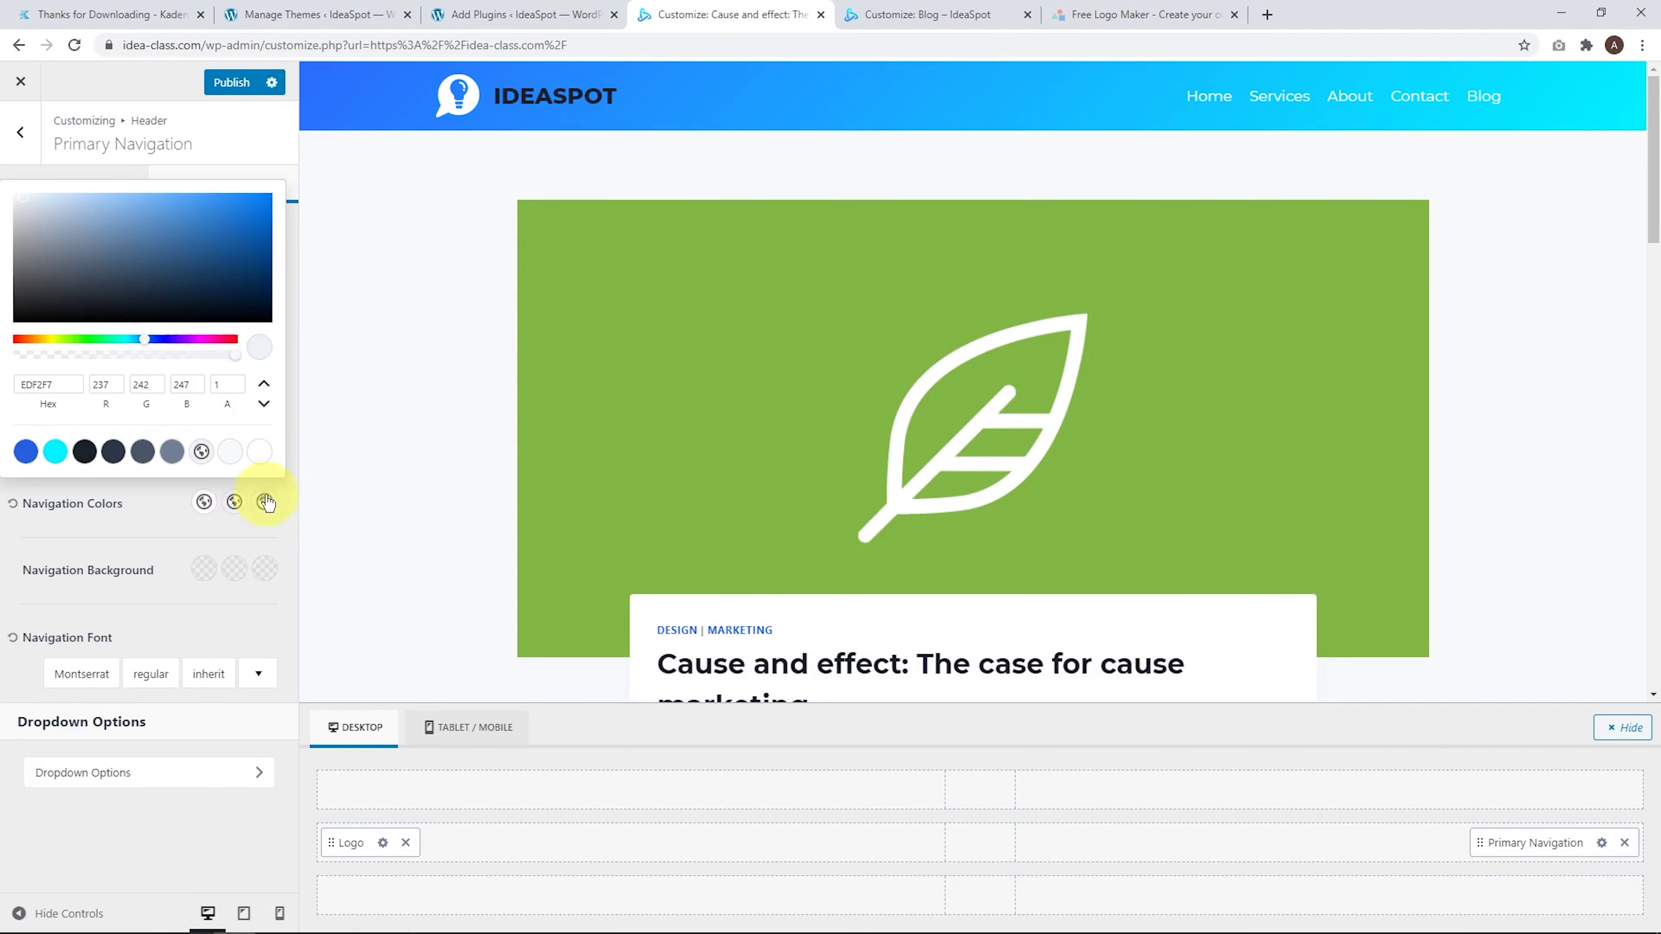
pyautogui.click(239, 530)
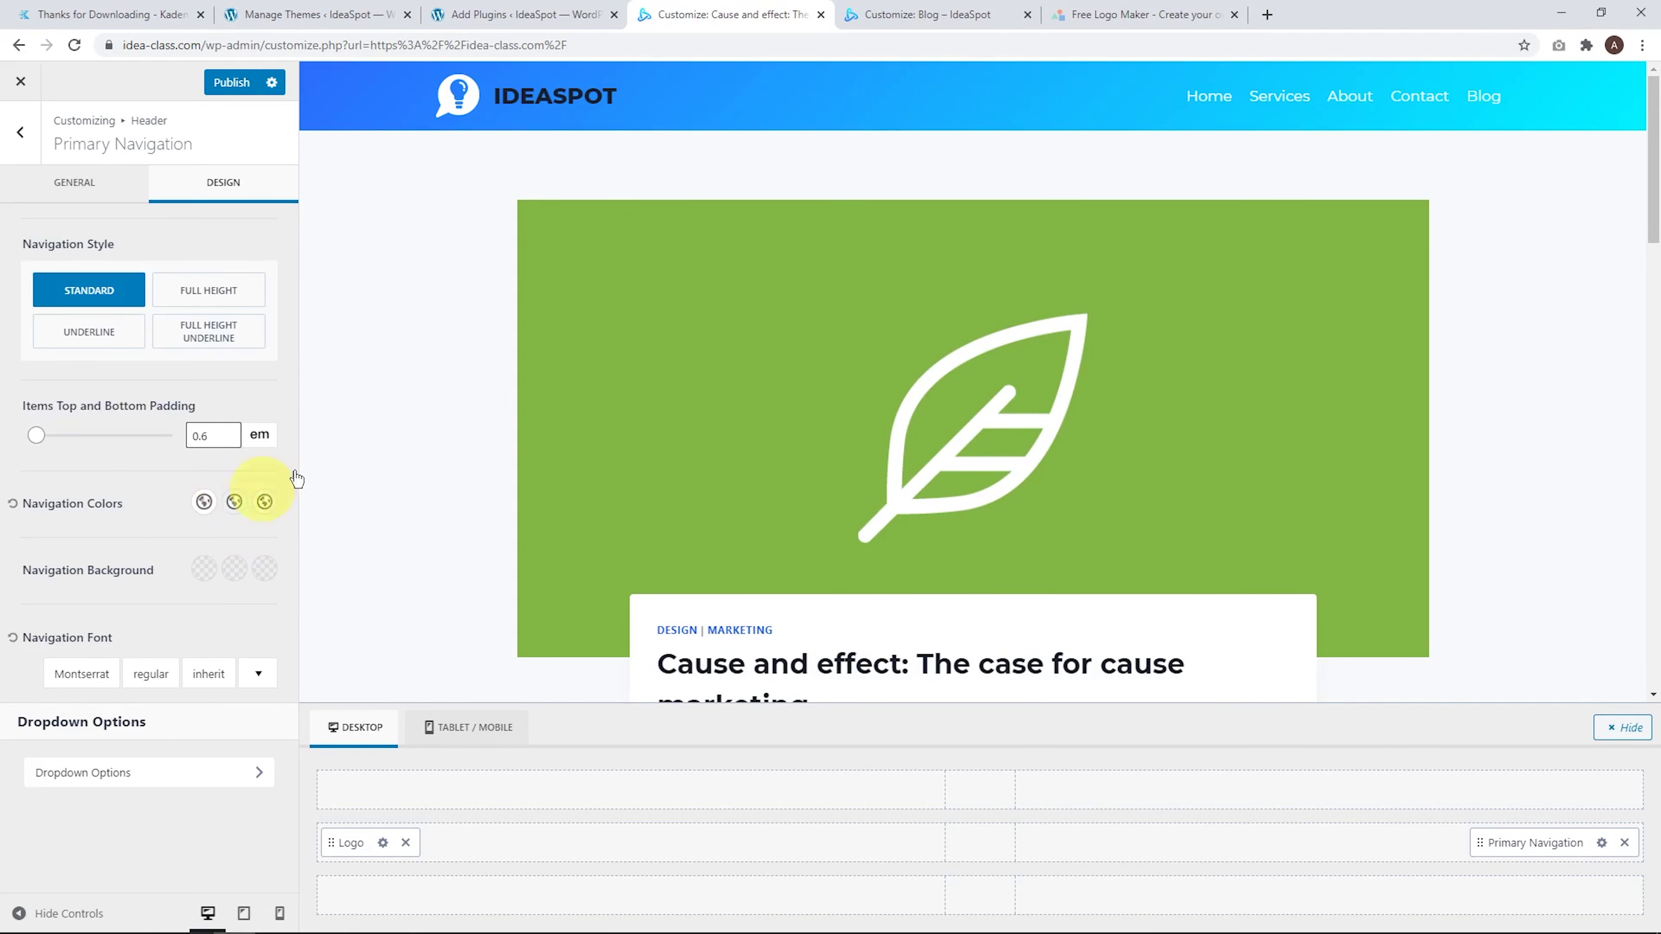
pyautogui.click(246, 81)
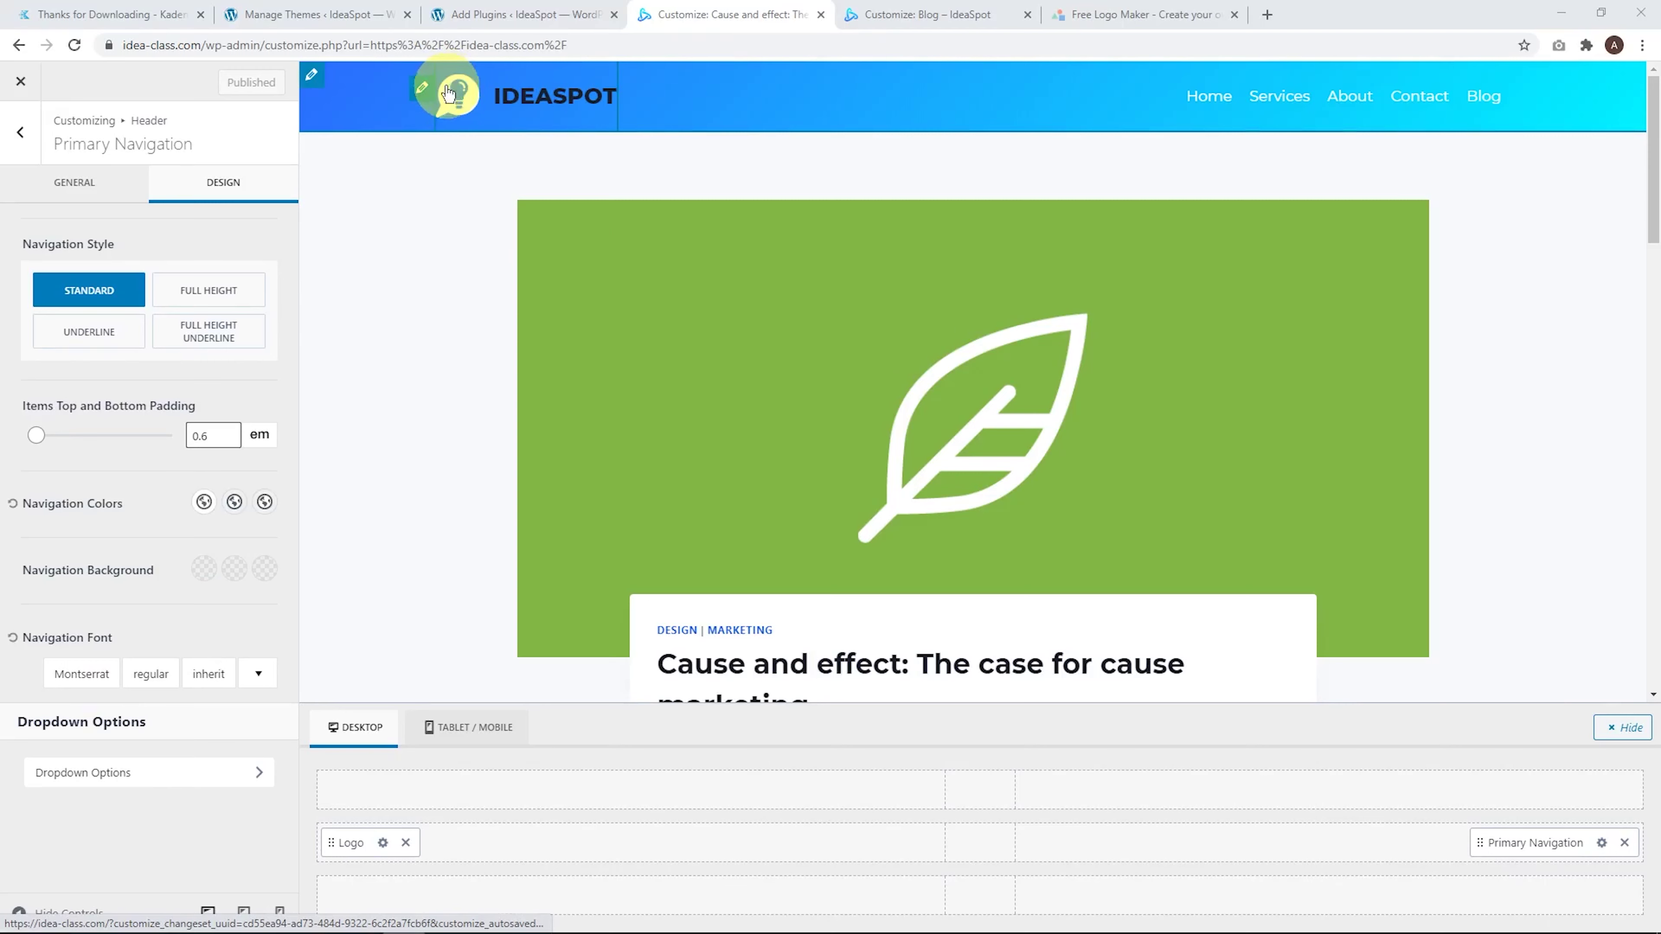
# Set the site title's font colour to white in the Site Identity design settings
pyautogui.click(421, 87)
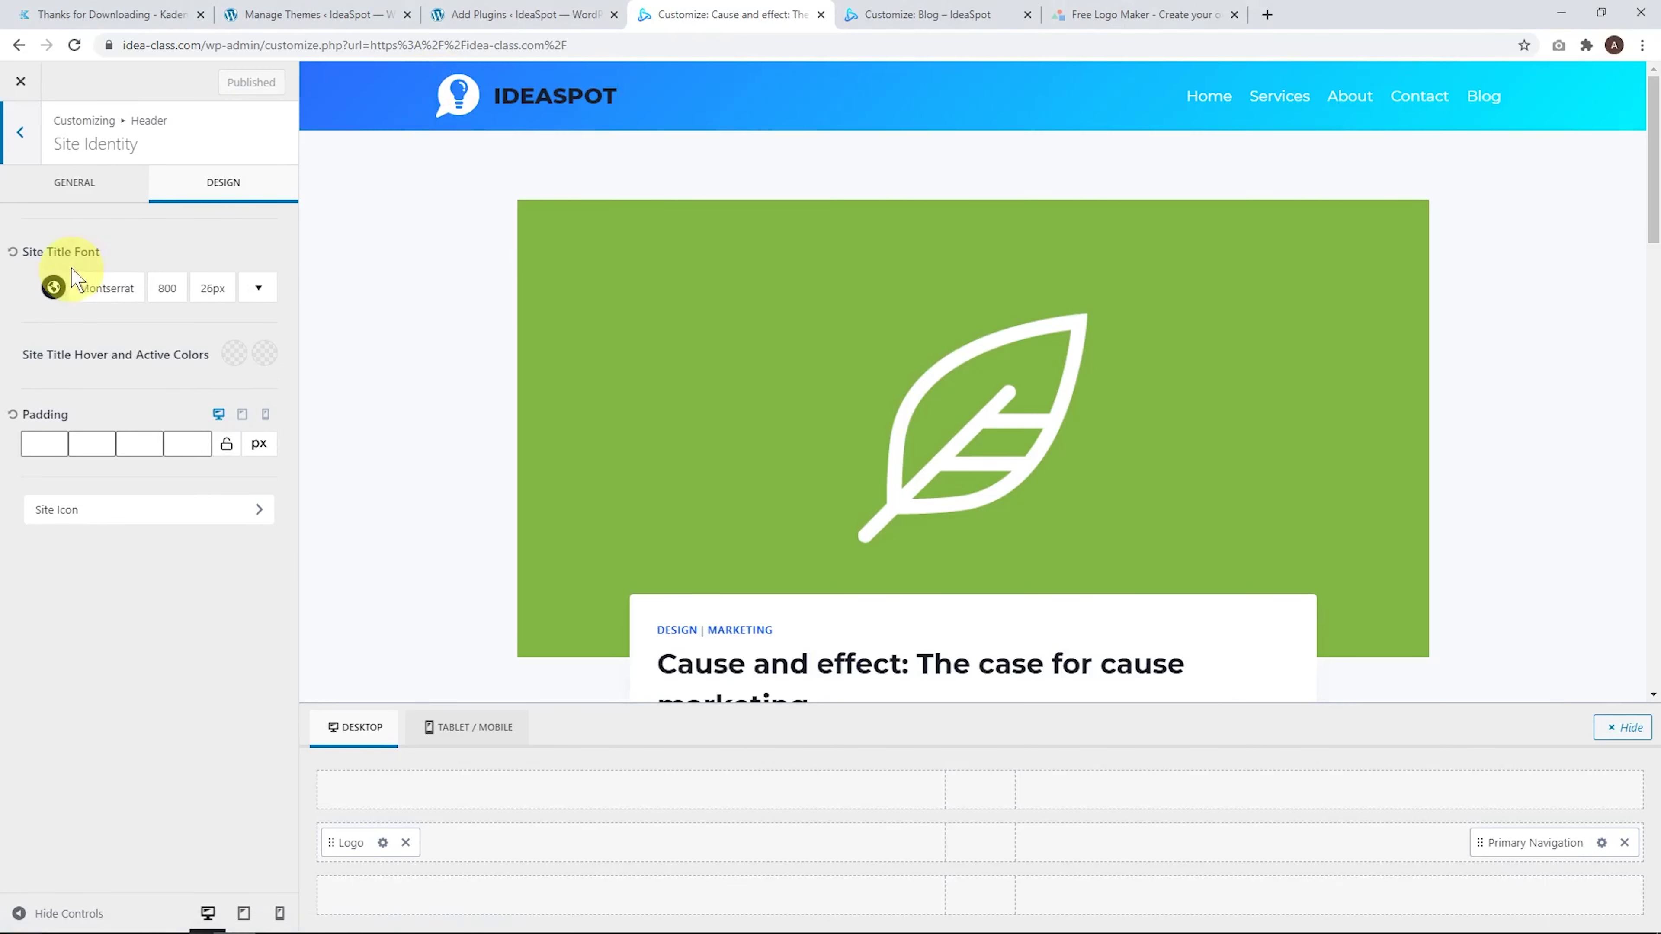
pyautogui.click(54, 288)
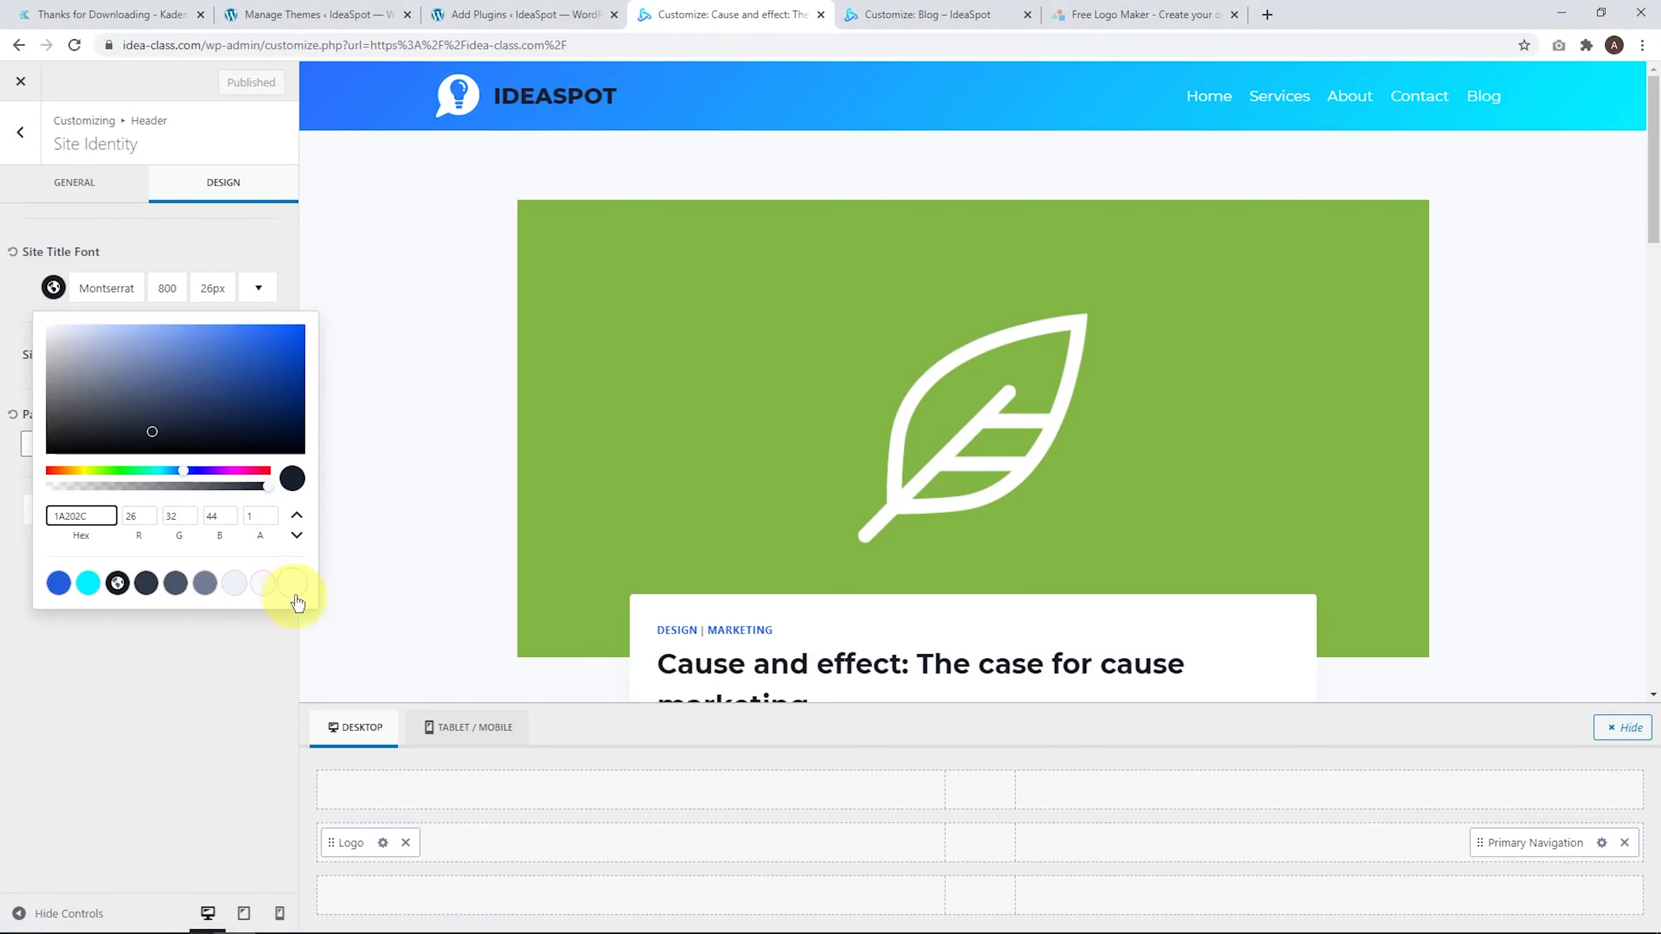
pyautogui.click(291, 582)
pyautogui.click(206, 667)
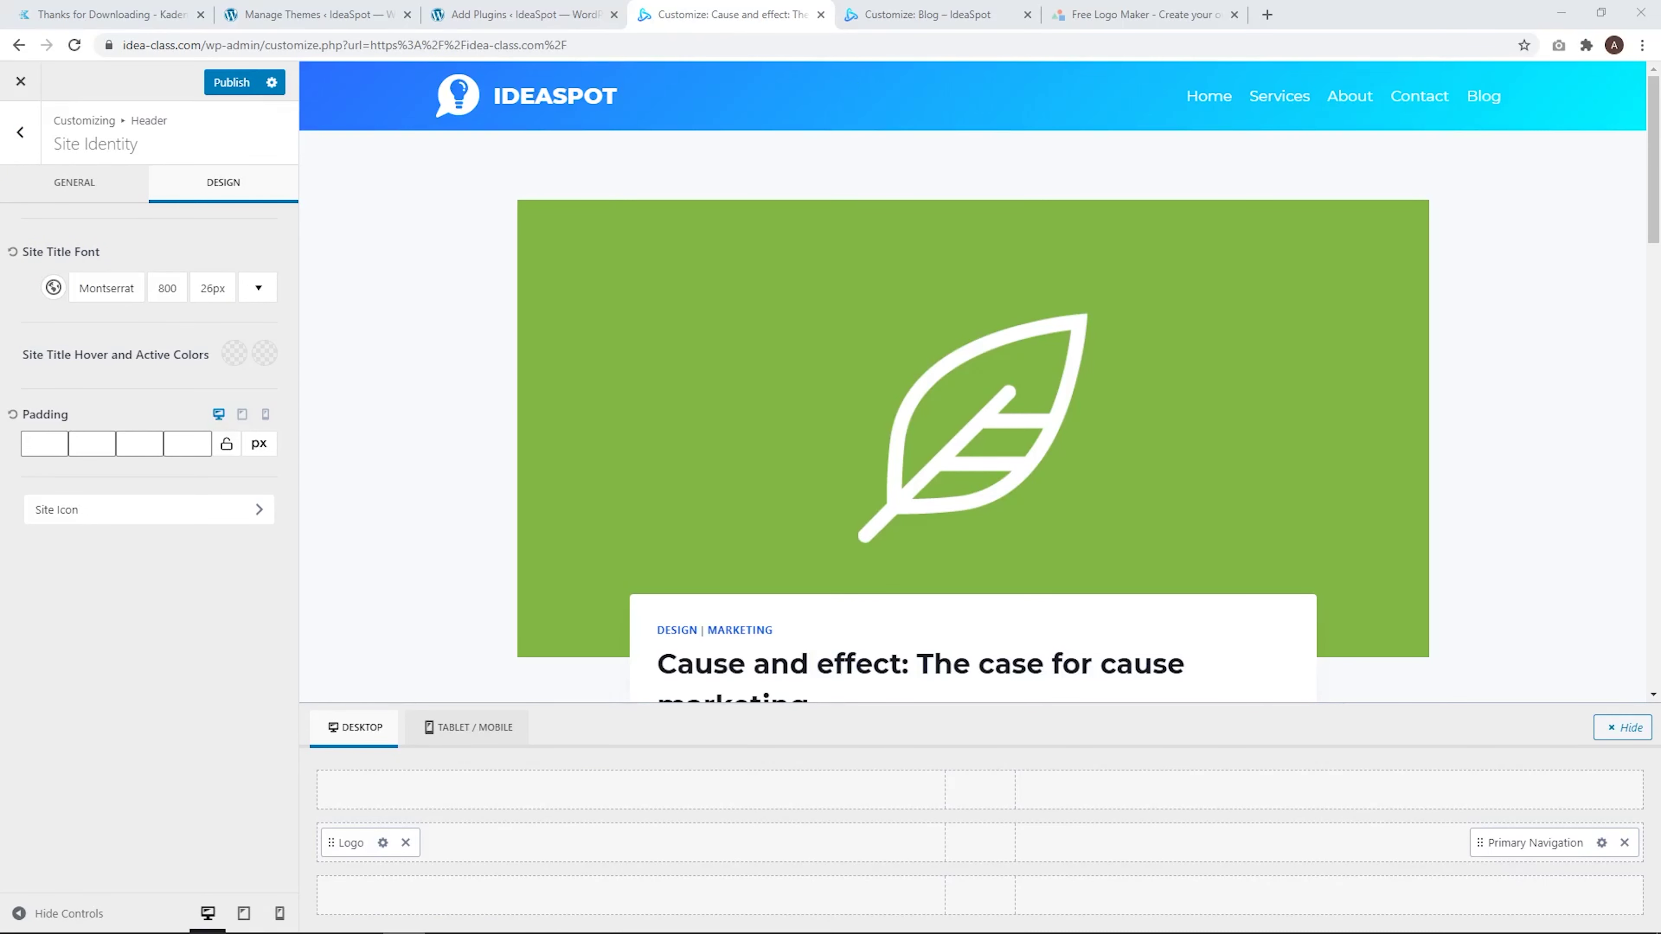
# Remove the {theme-credit} placeholder from the footer copyright text, leaving {copyright} {year} {site-title}, and publish the changes
pyautogui.moveTo(1654, 183); pyautogui.dragTo(1642, 679)
pyautogui.click(421, 658)
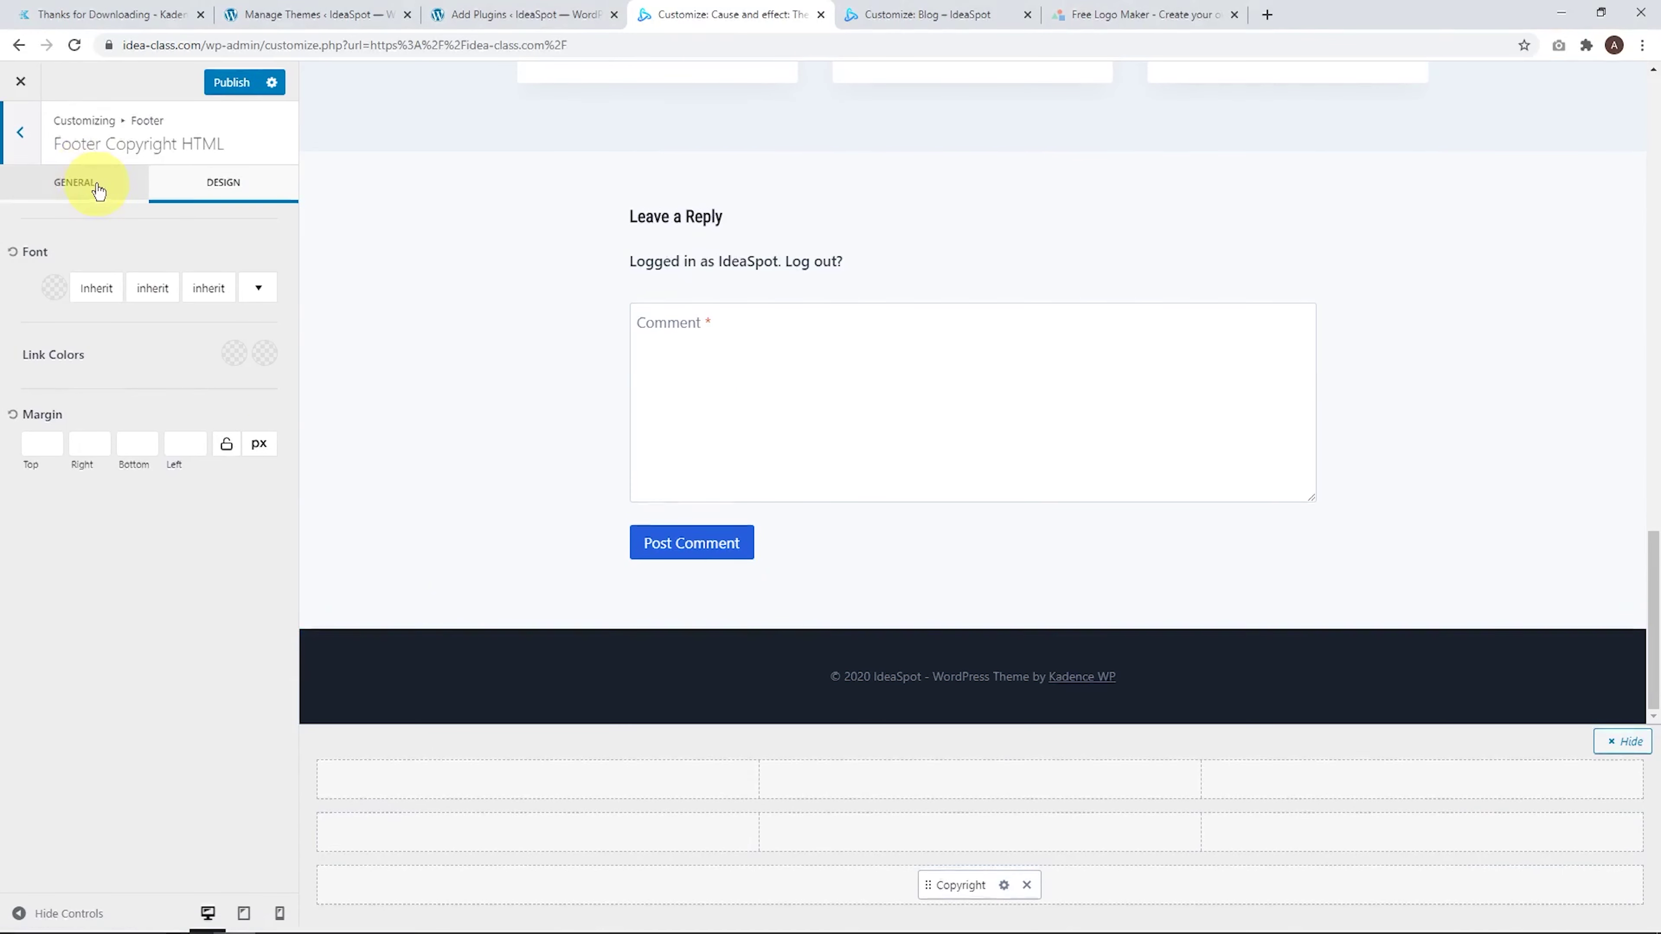
pyautogui.click(77, 182)
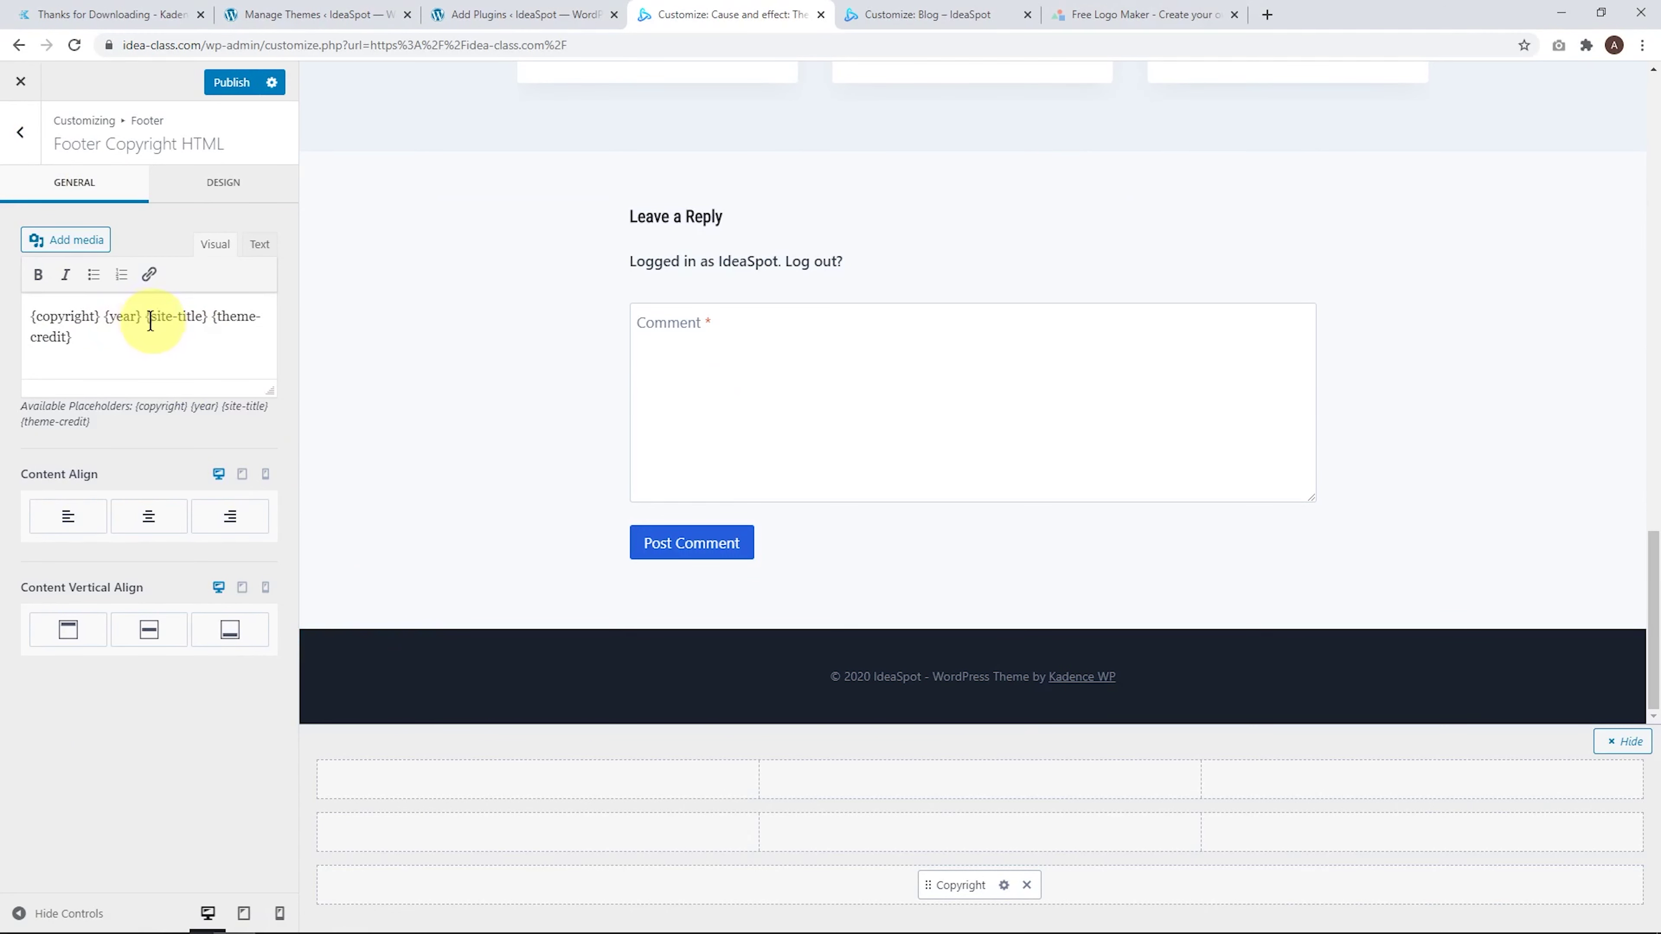
pyautogui.moveTo(164, 331); pyautogui.dragTo(212, 331)
pyautogui.click(212, 323)
pyautogui.press('BackSpace')
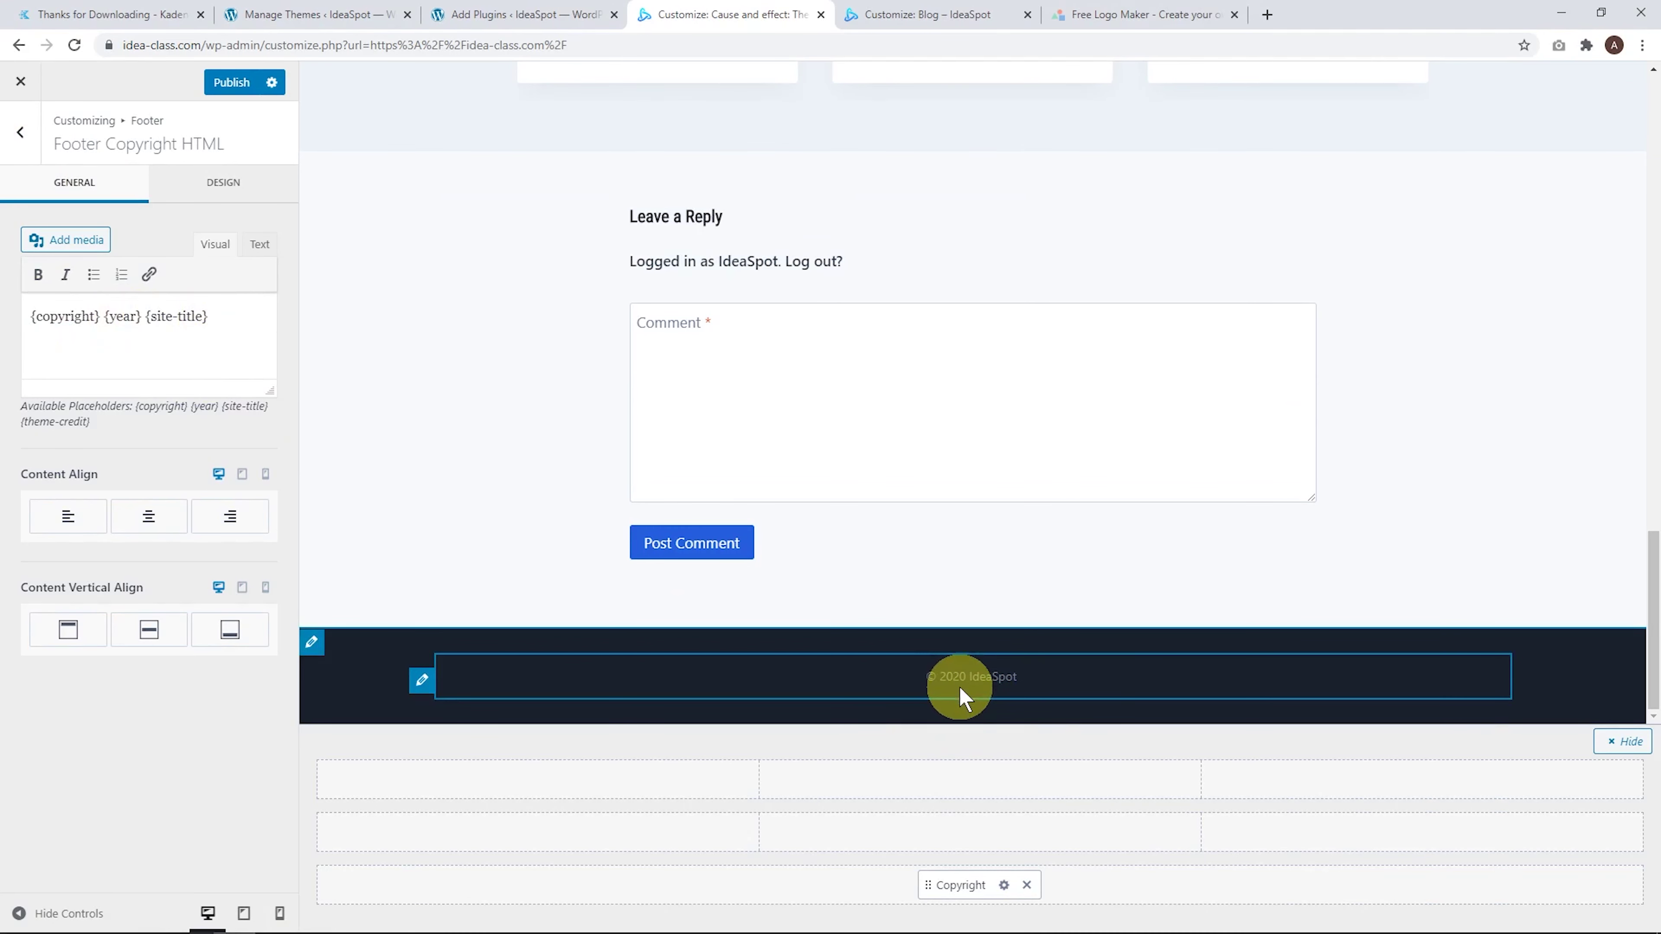
pyautogui.click(258, 81)
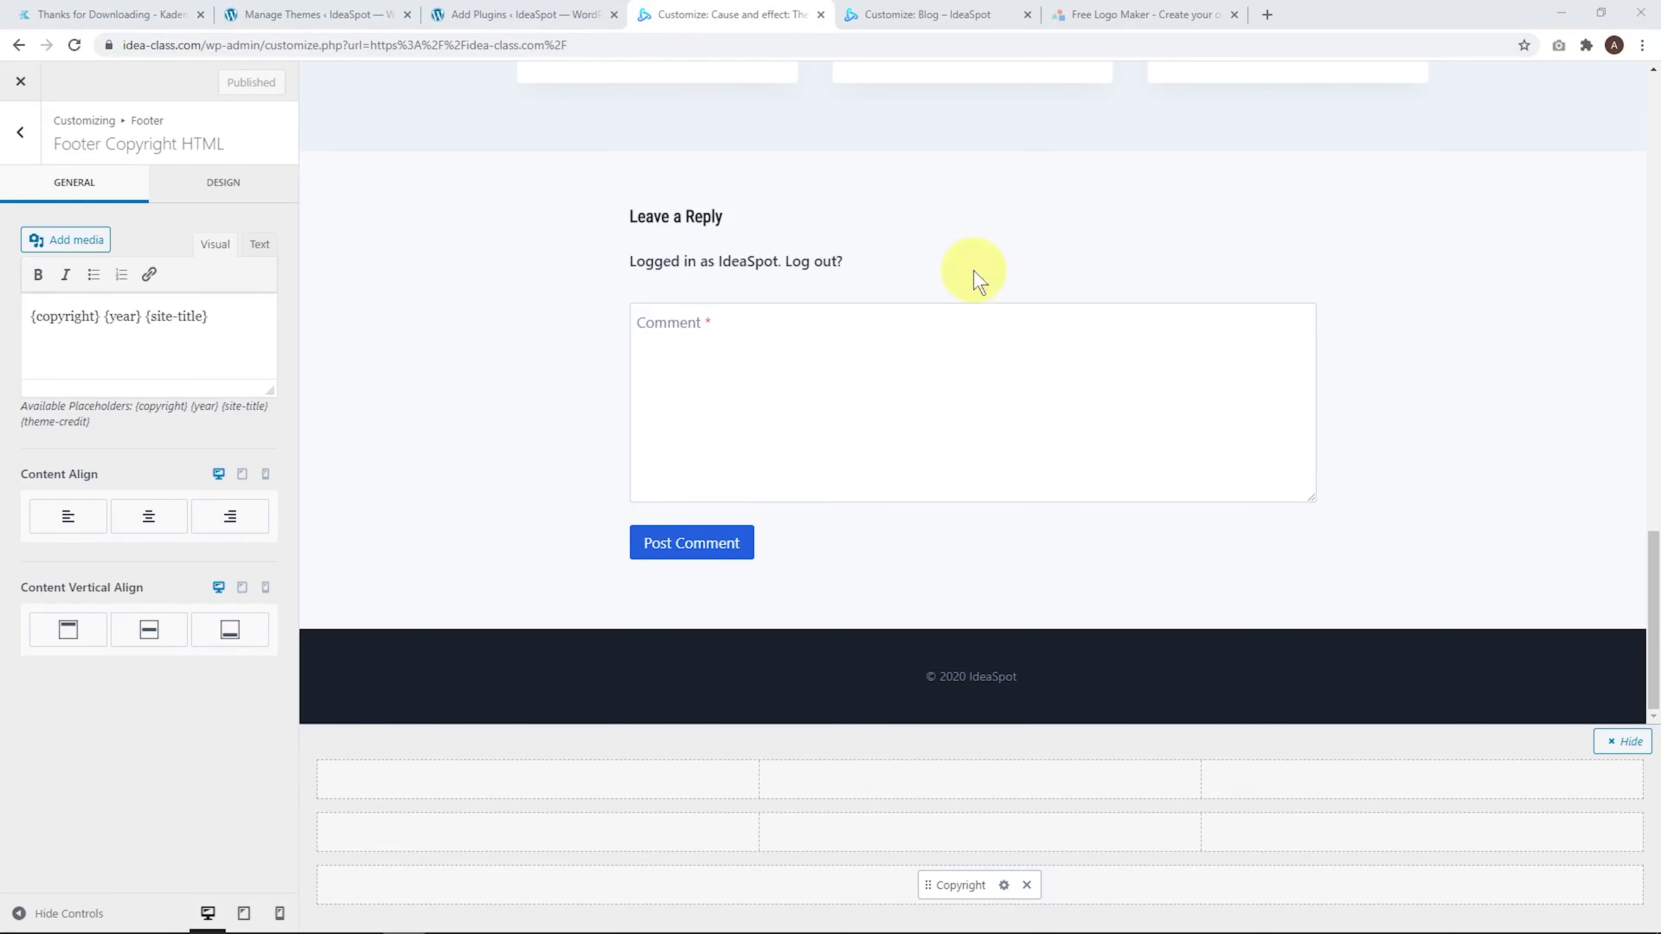
pyautogui.moveTo(1651, 576); pyautogui.dragTo(1587, 98)
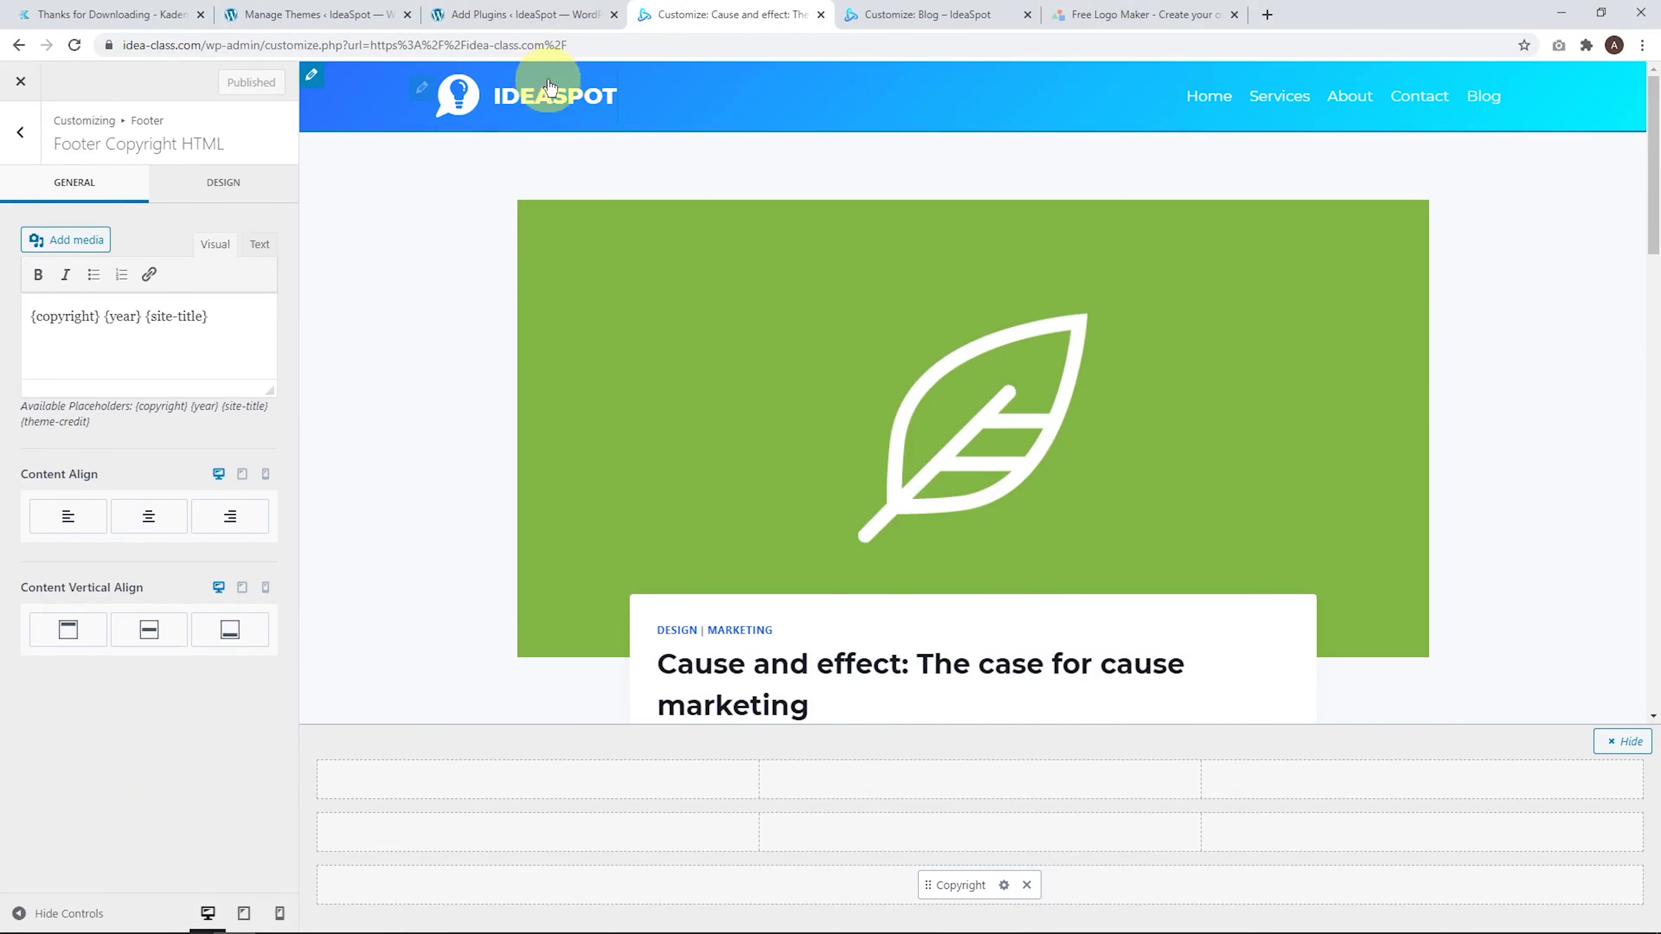
# Replace the site icon with the blue light-bulb image blug-logo.png from the Media Library and publish the change
pyautogui.click(457, 104)
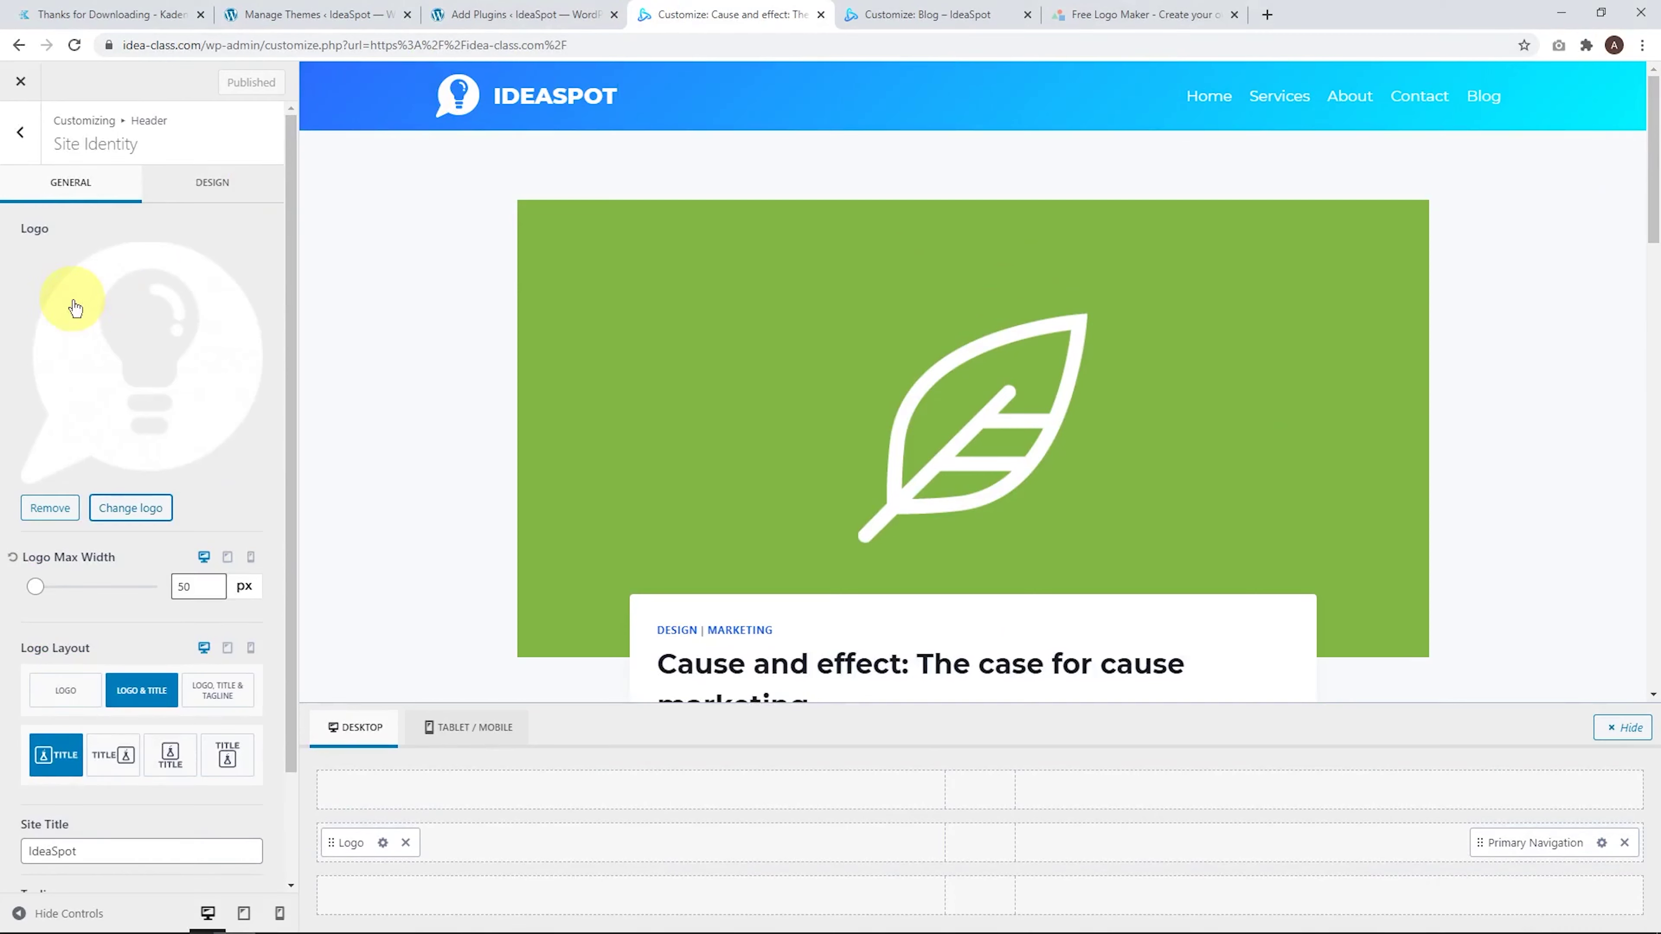
pyautogui.scroll(-2, 139, 378)
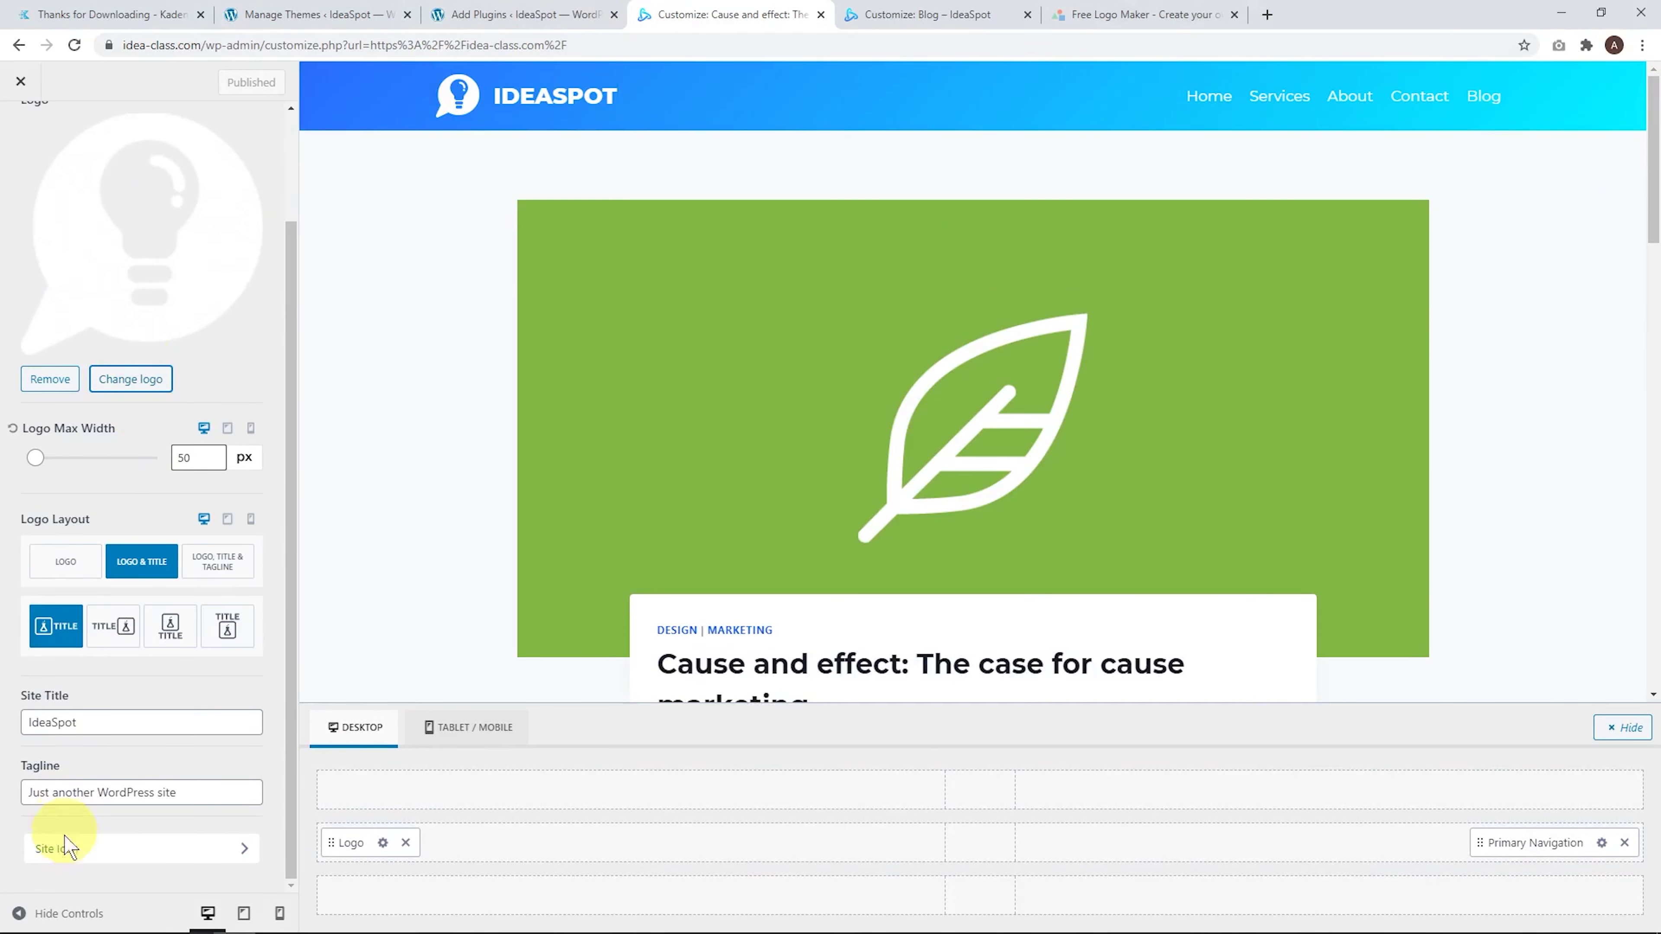
pyautogui.click(59, 849)
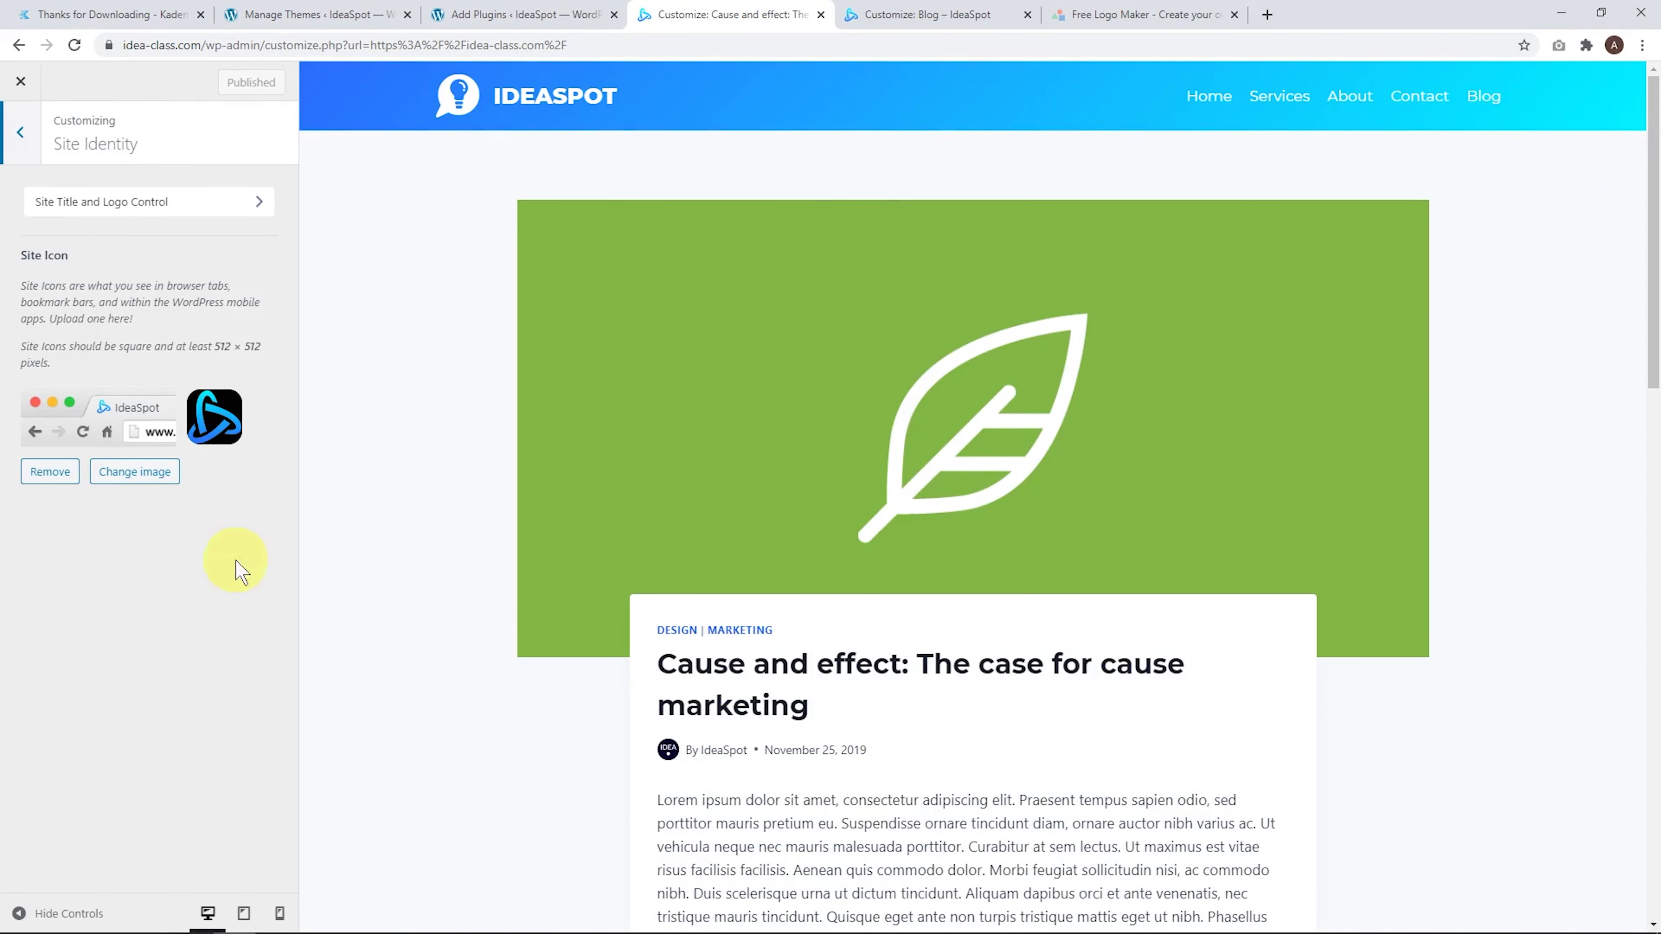
pyautogui.click(146, 481)
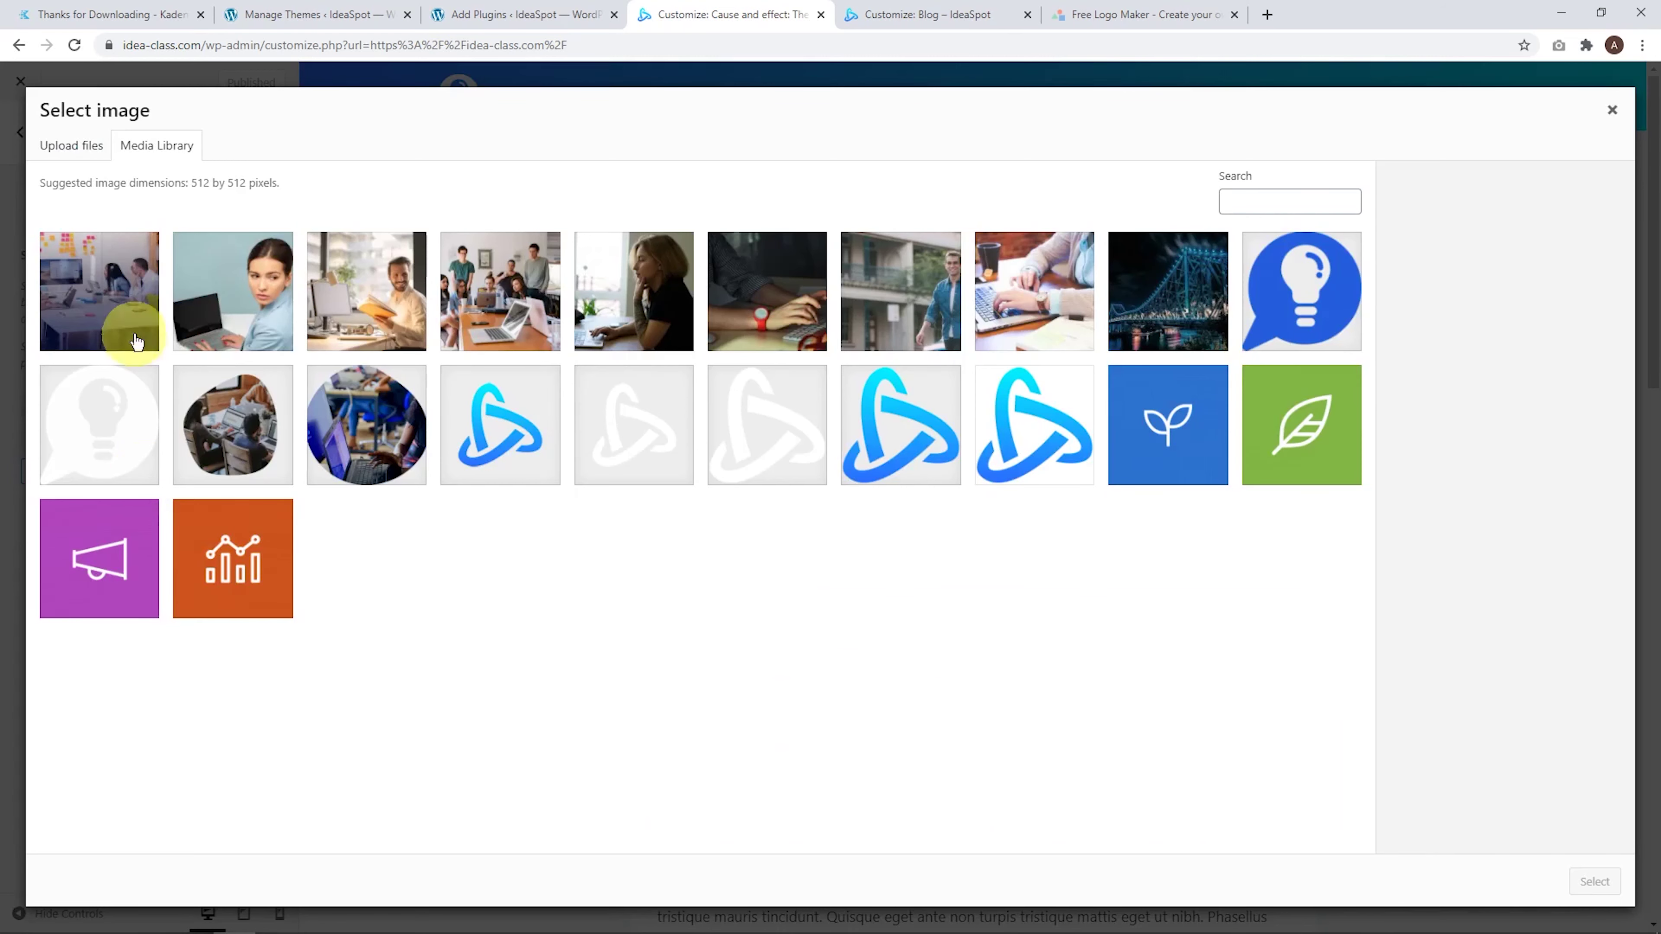
pyautogui.click(1280, 304)
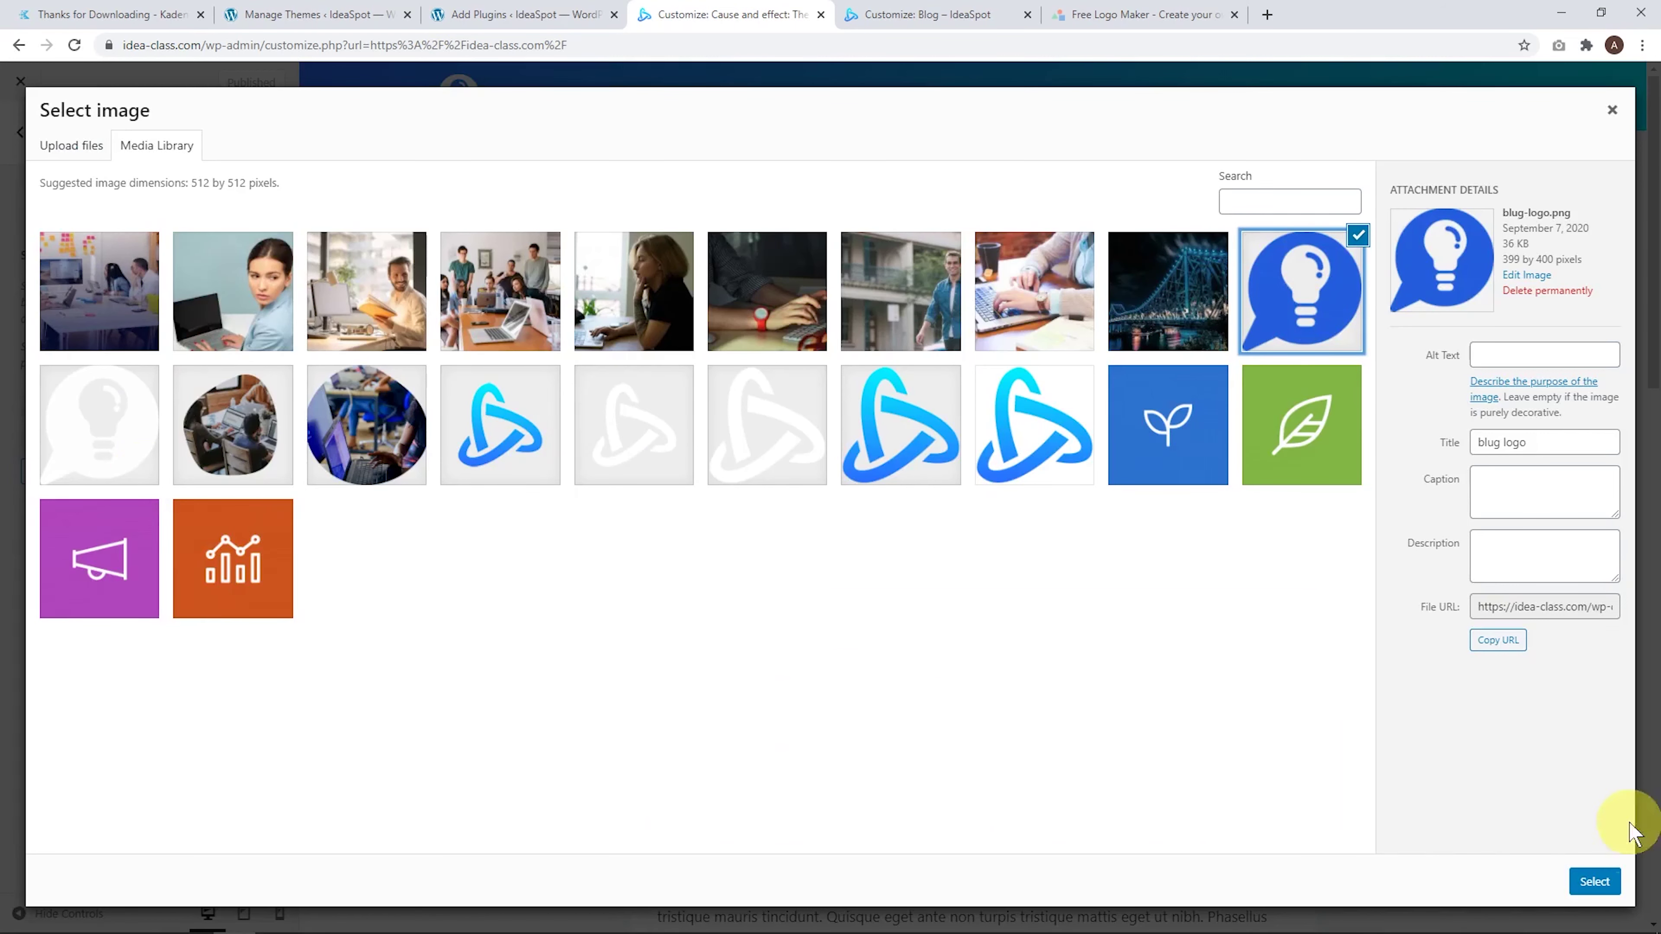
pyautogui.click(1594, 883)
pyautogui.click(1480, 880)
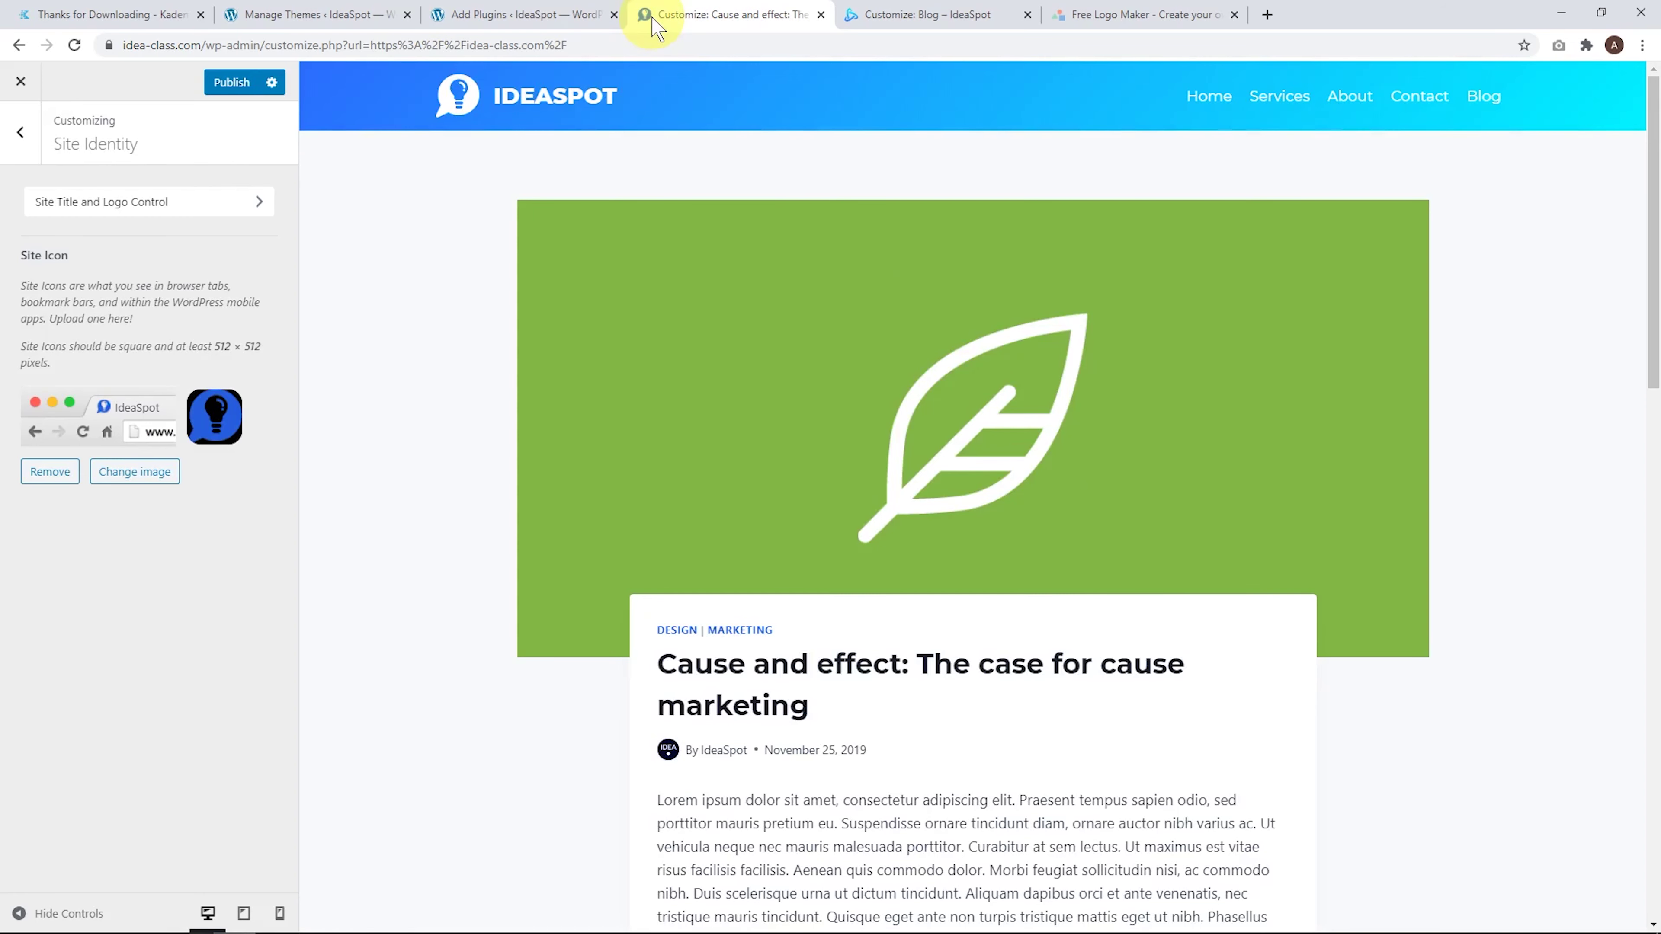
pyautogui.click(239, 88)
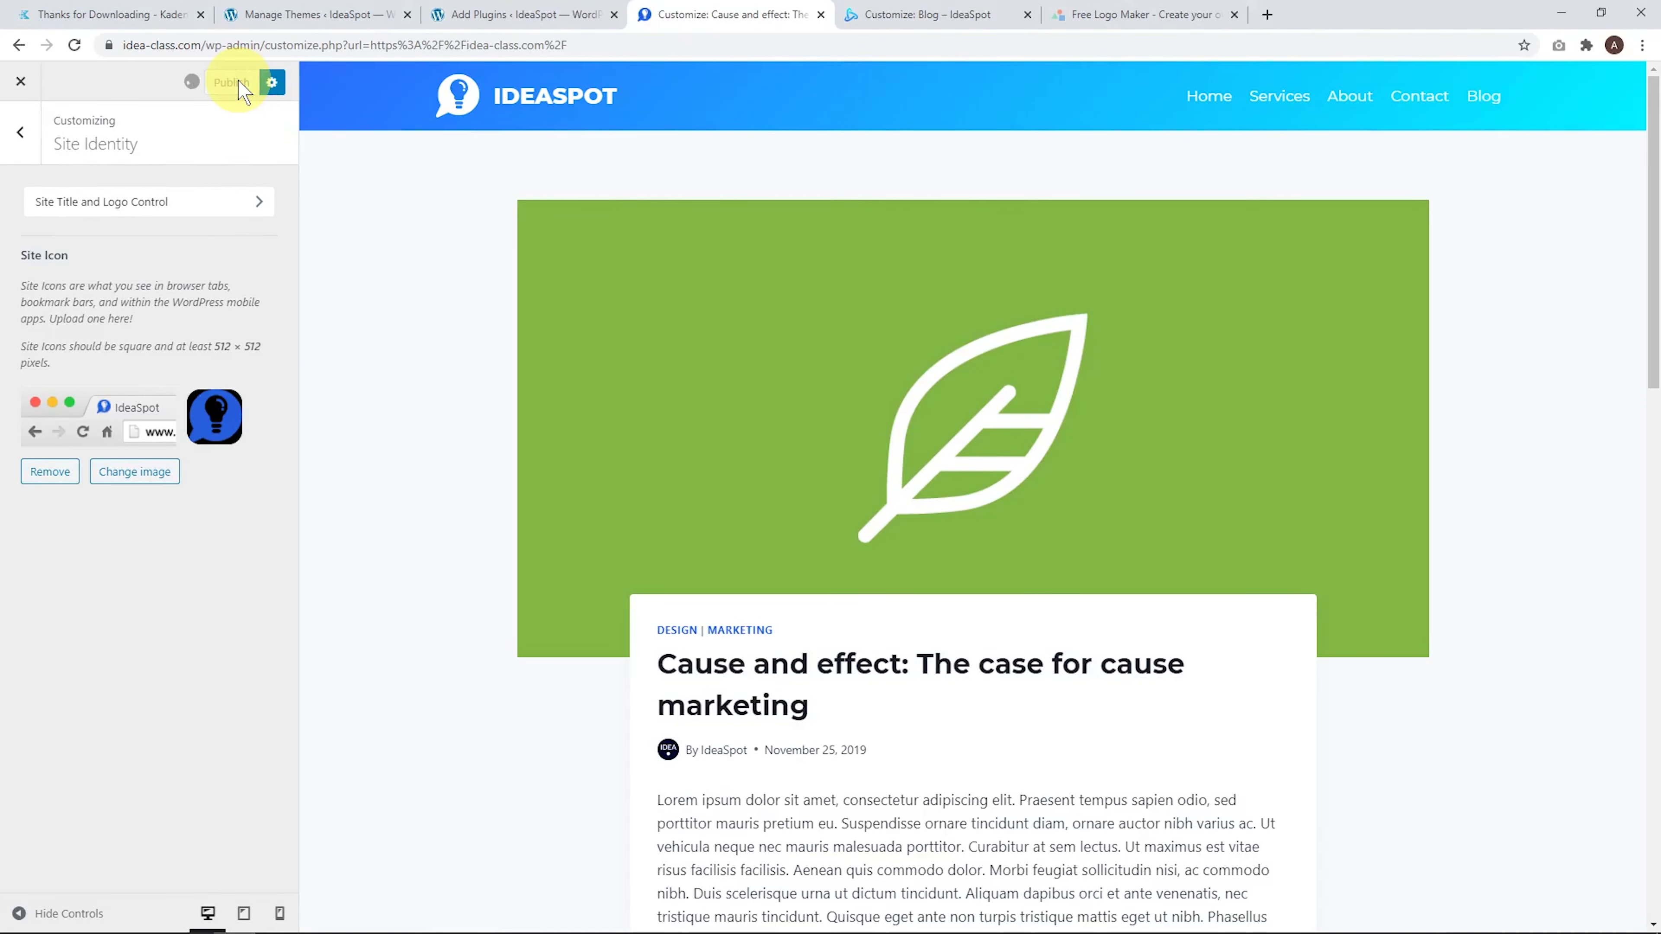
# Add the Cart item to the desktop header's main row, after the Primary Navigation
pyautogui.click(21, 133)
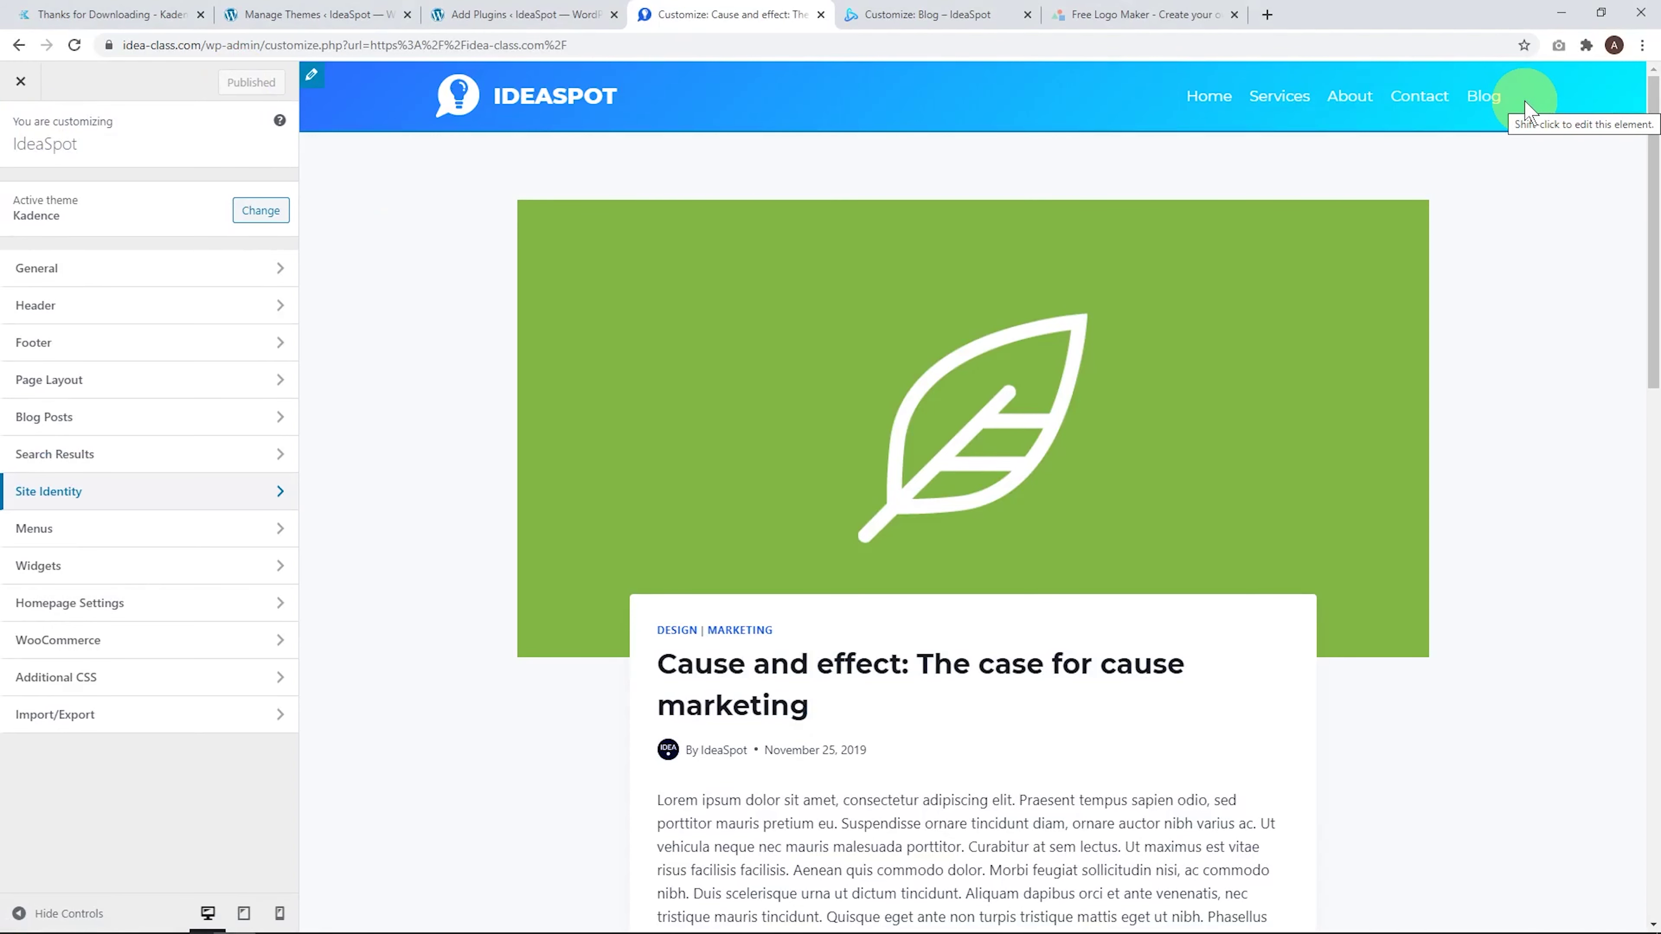
pyautogui.click(195, 305)
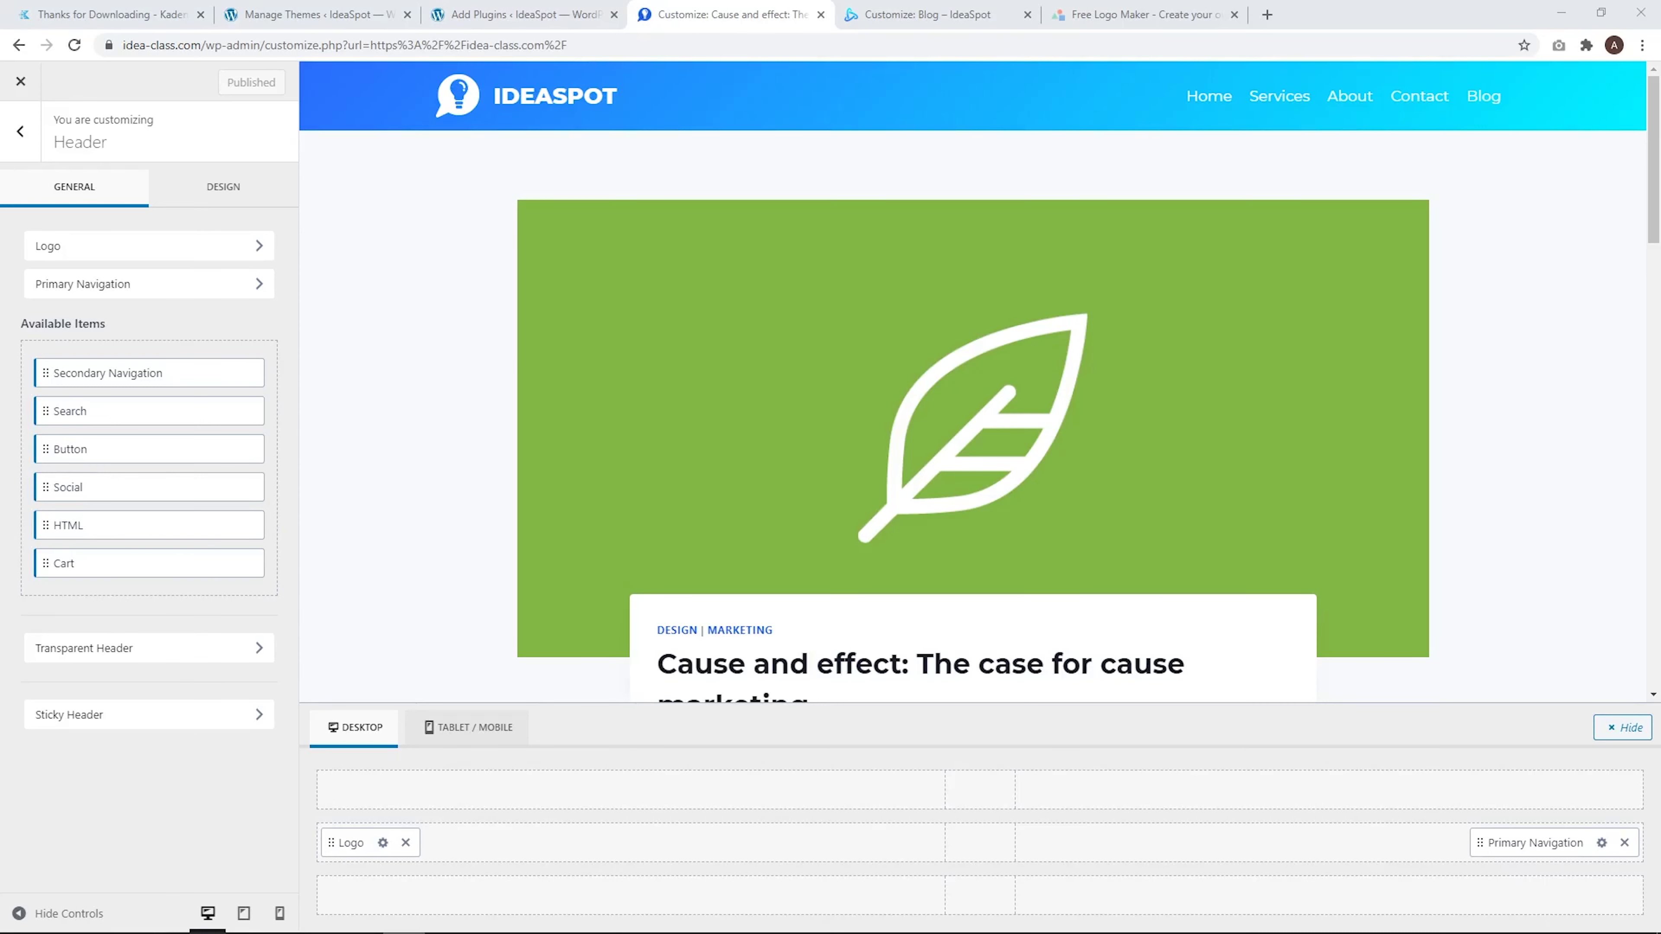
pyautogui.moveTo(107, 580); pyautogui.dragTo(1603, 848)
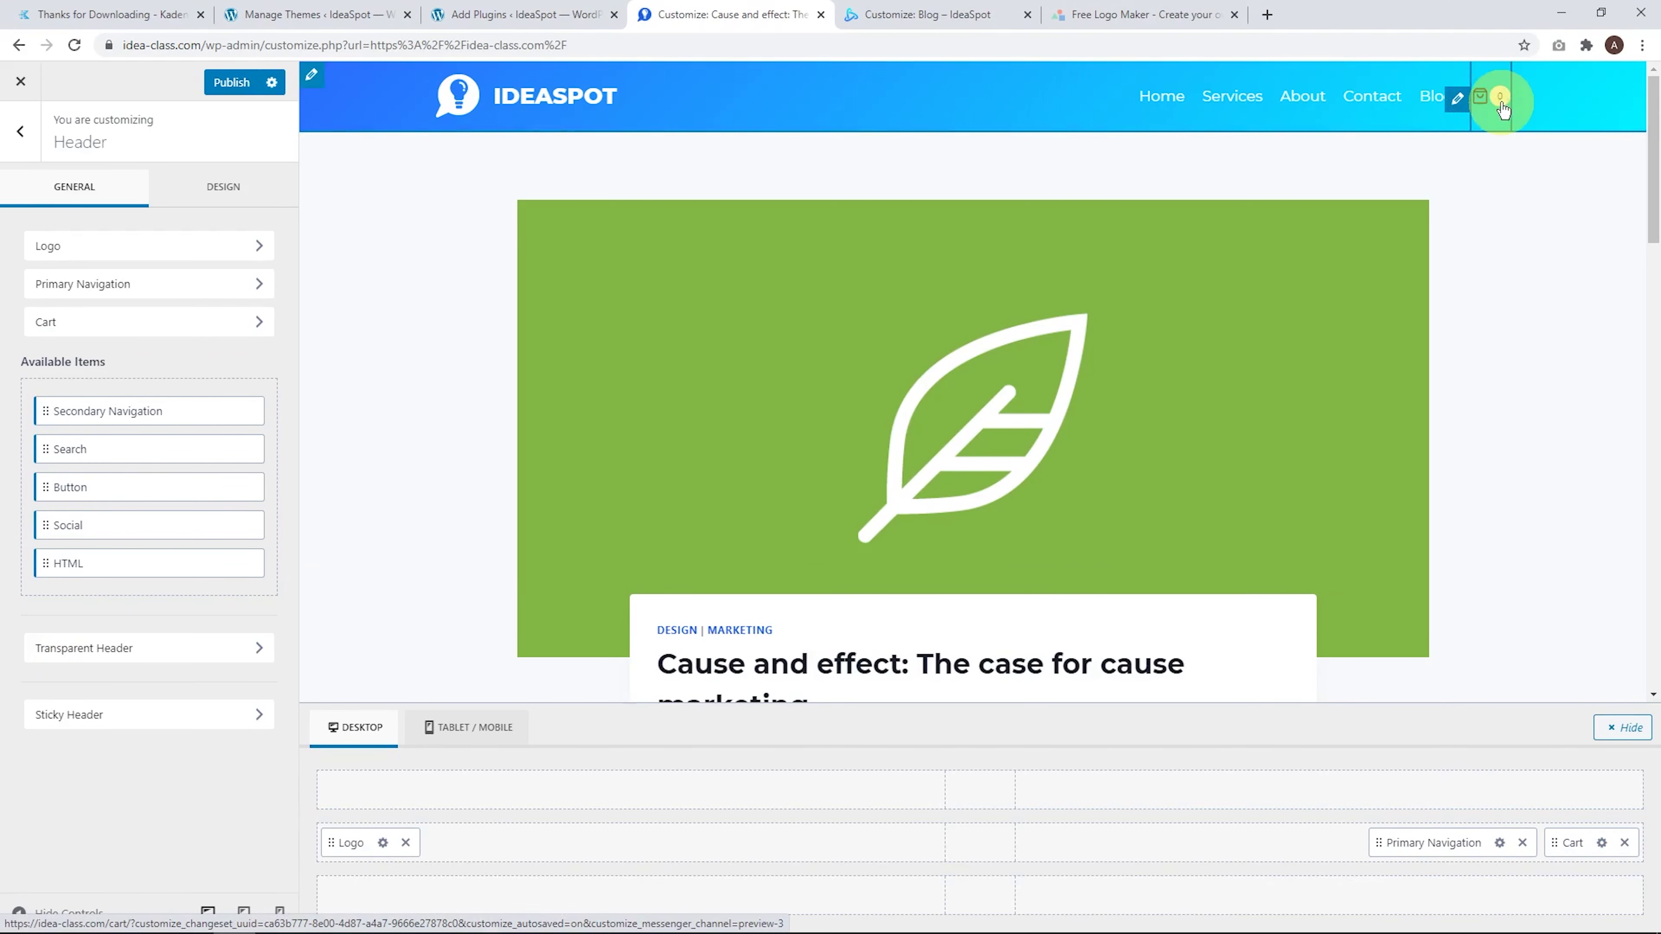
# Switch the header cart's icon to the shopping cart and turn off Show Item Total Indicator
pyautogui.click(1457, 100)
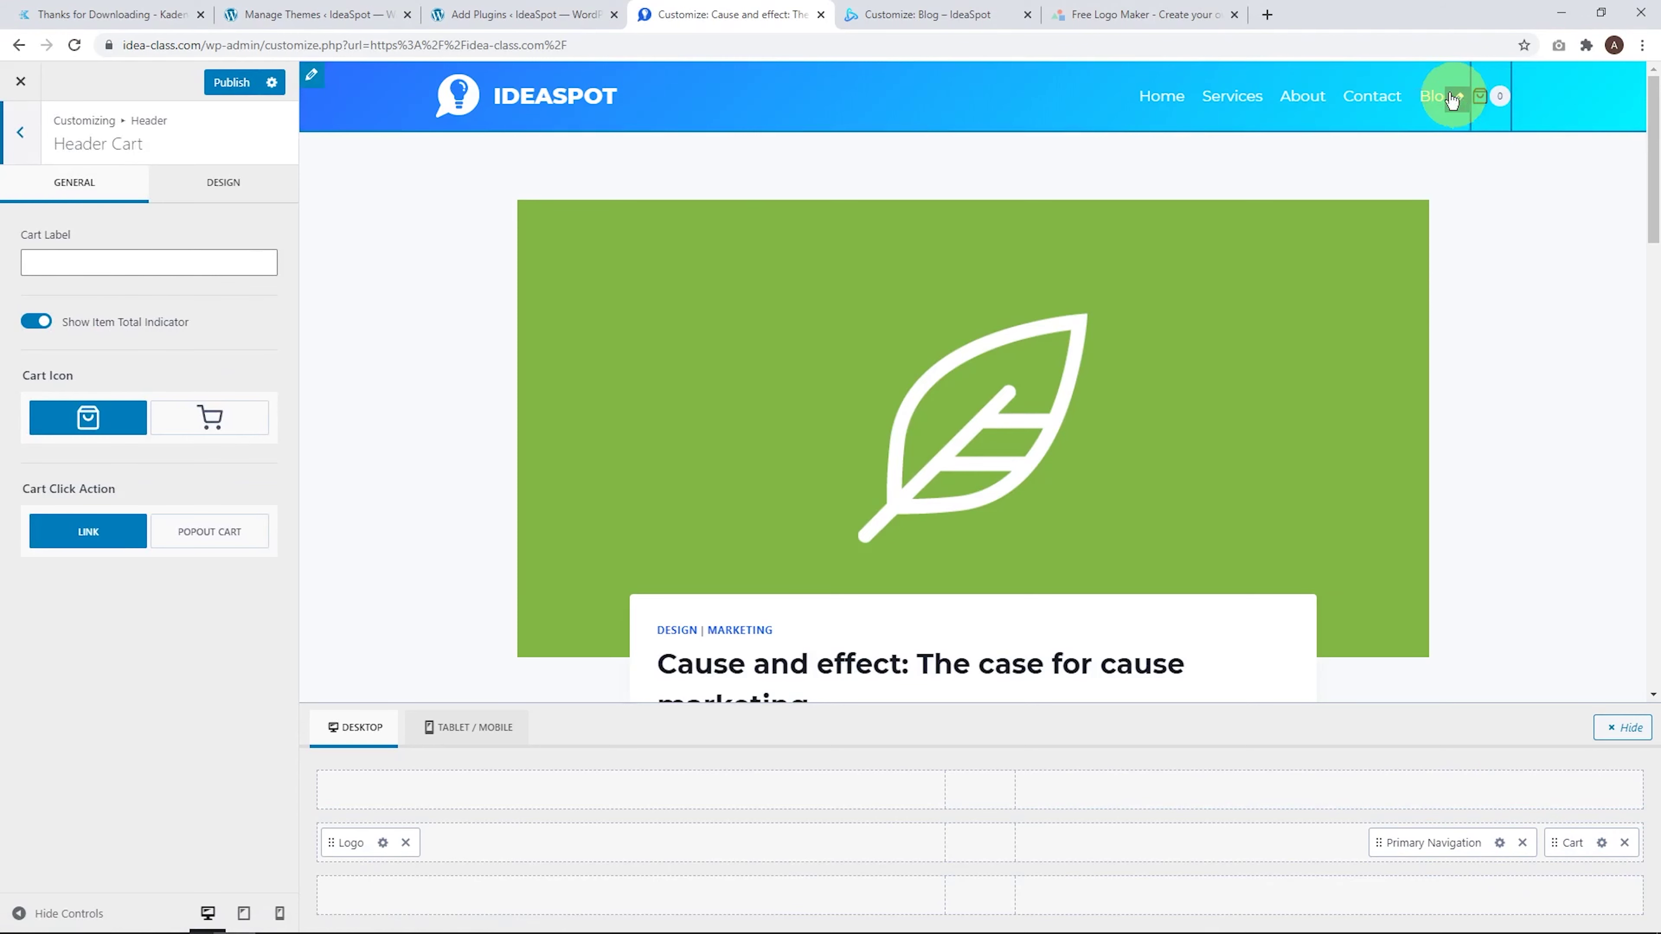
pyautogui.click(216, 432)
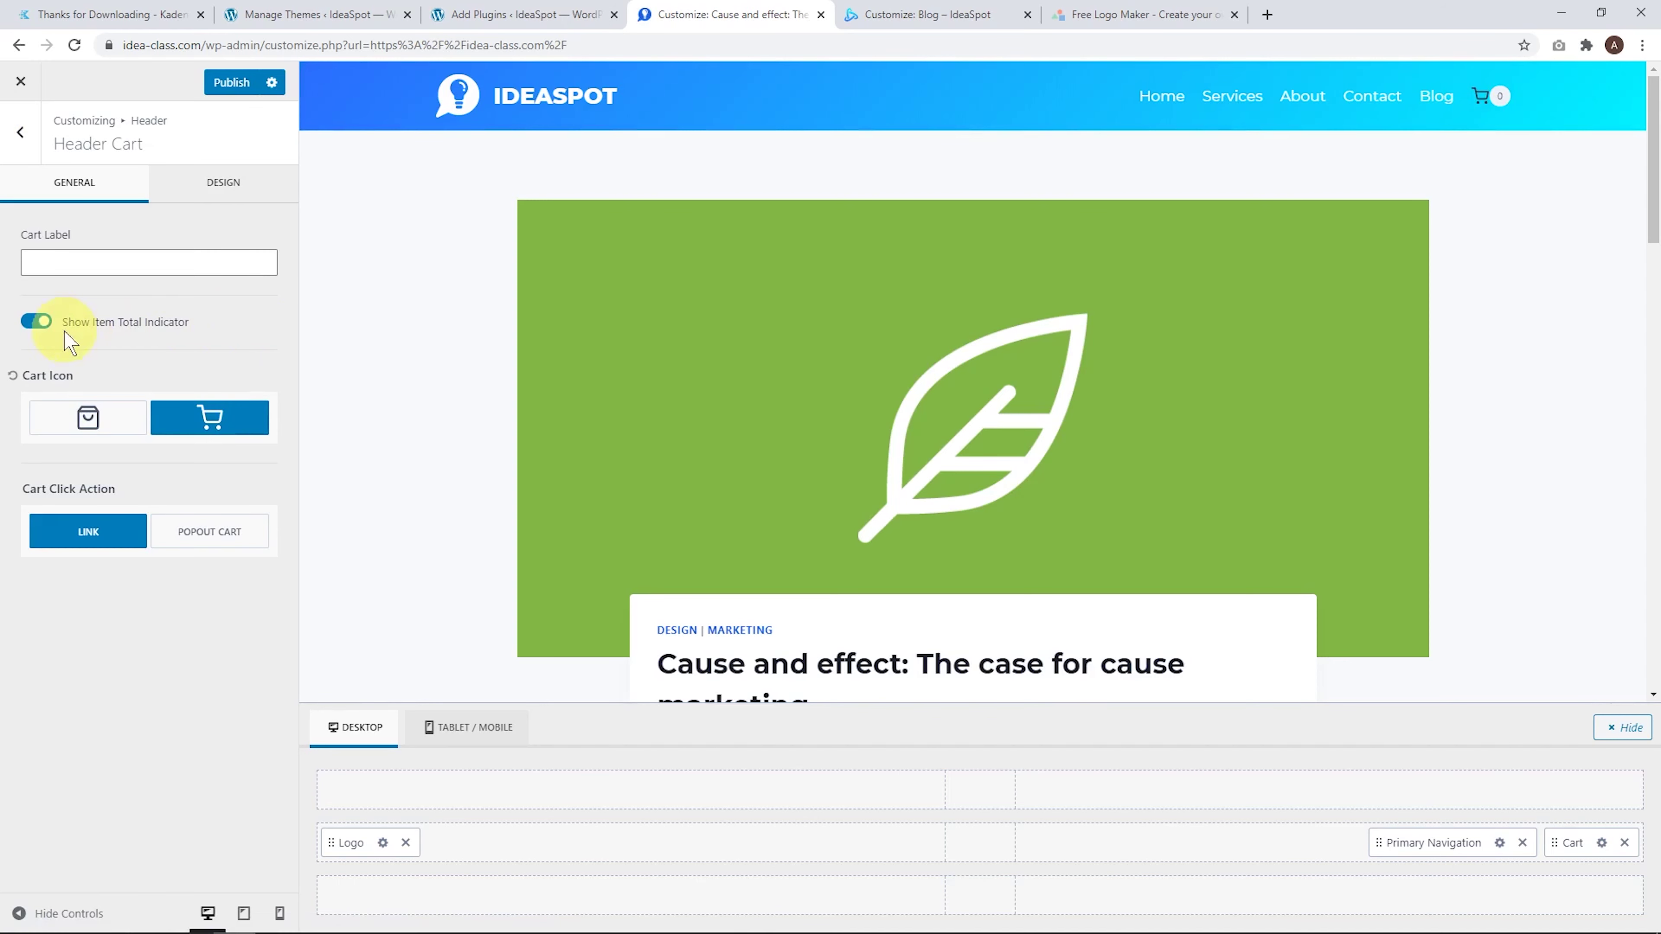
pyautogui.click(37, 323)
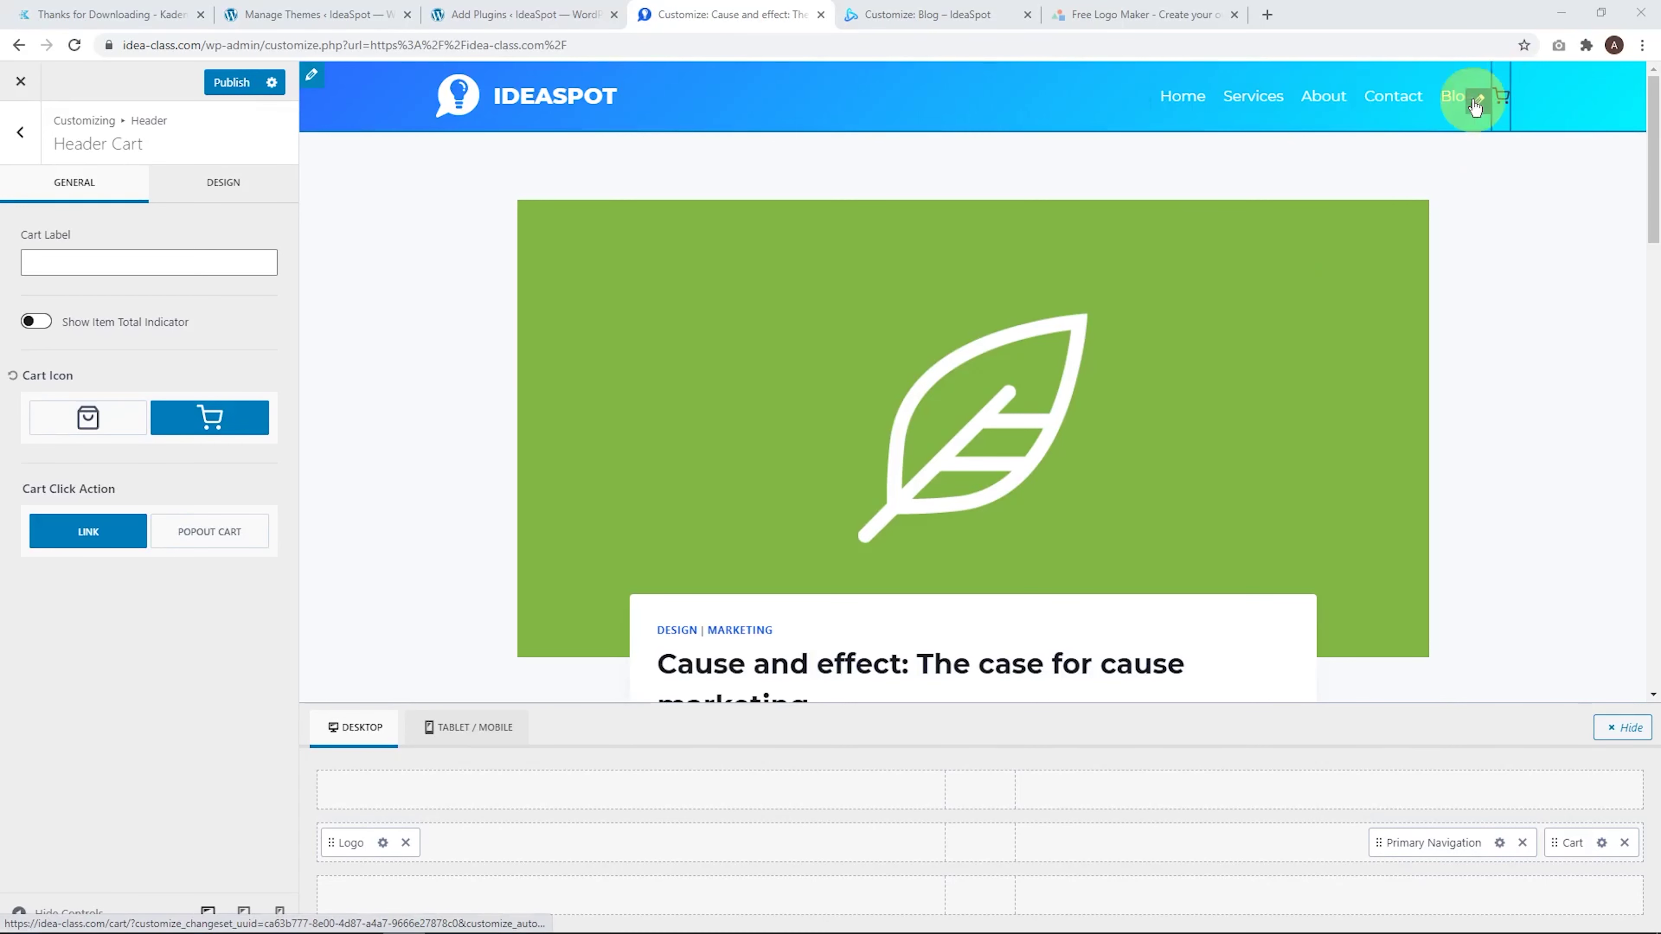
# Try Popout Cart as the cart click action, test it in the preview and return the setting to Link
pyautogui.click(181, 531)
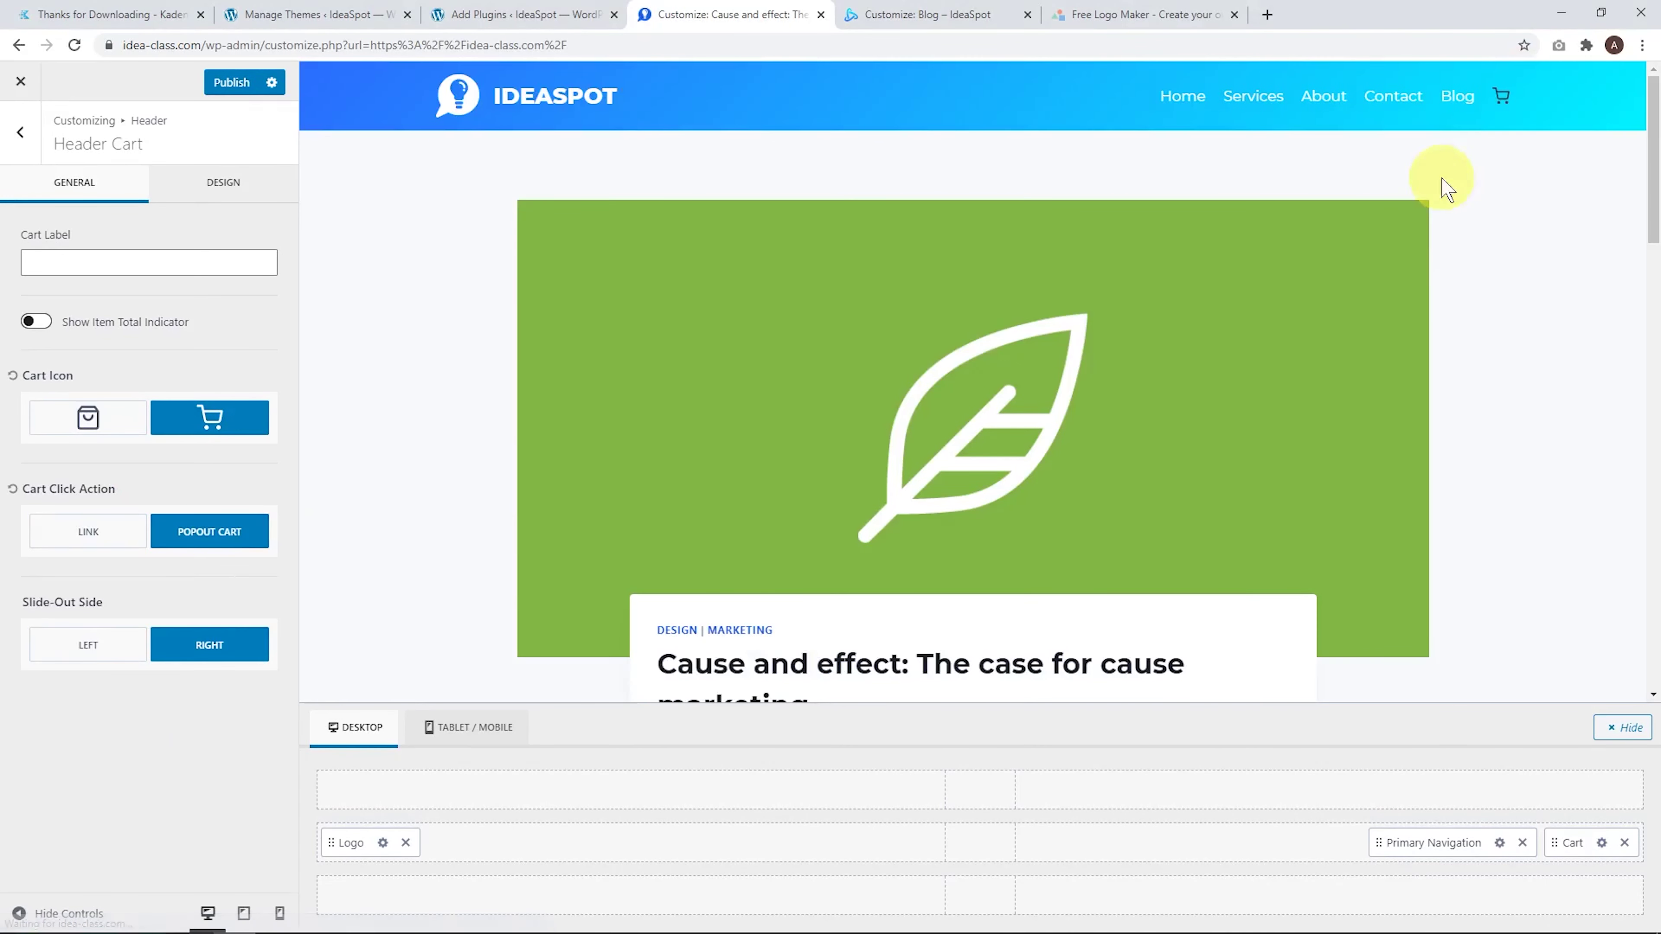
pyautogui.click(1502, 95)
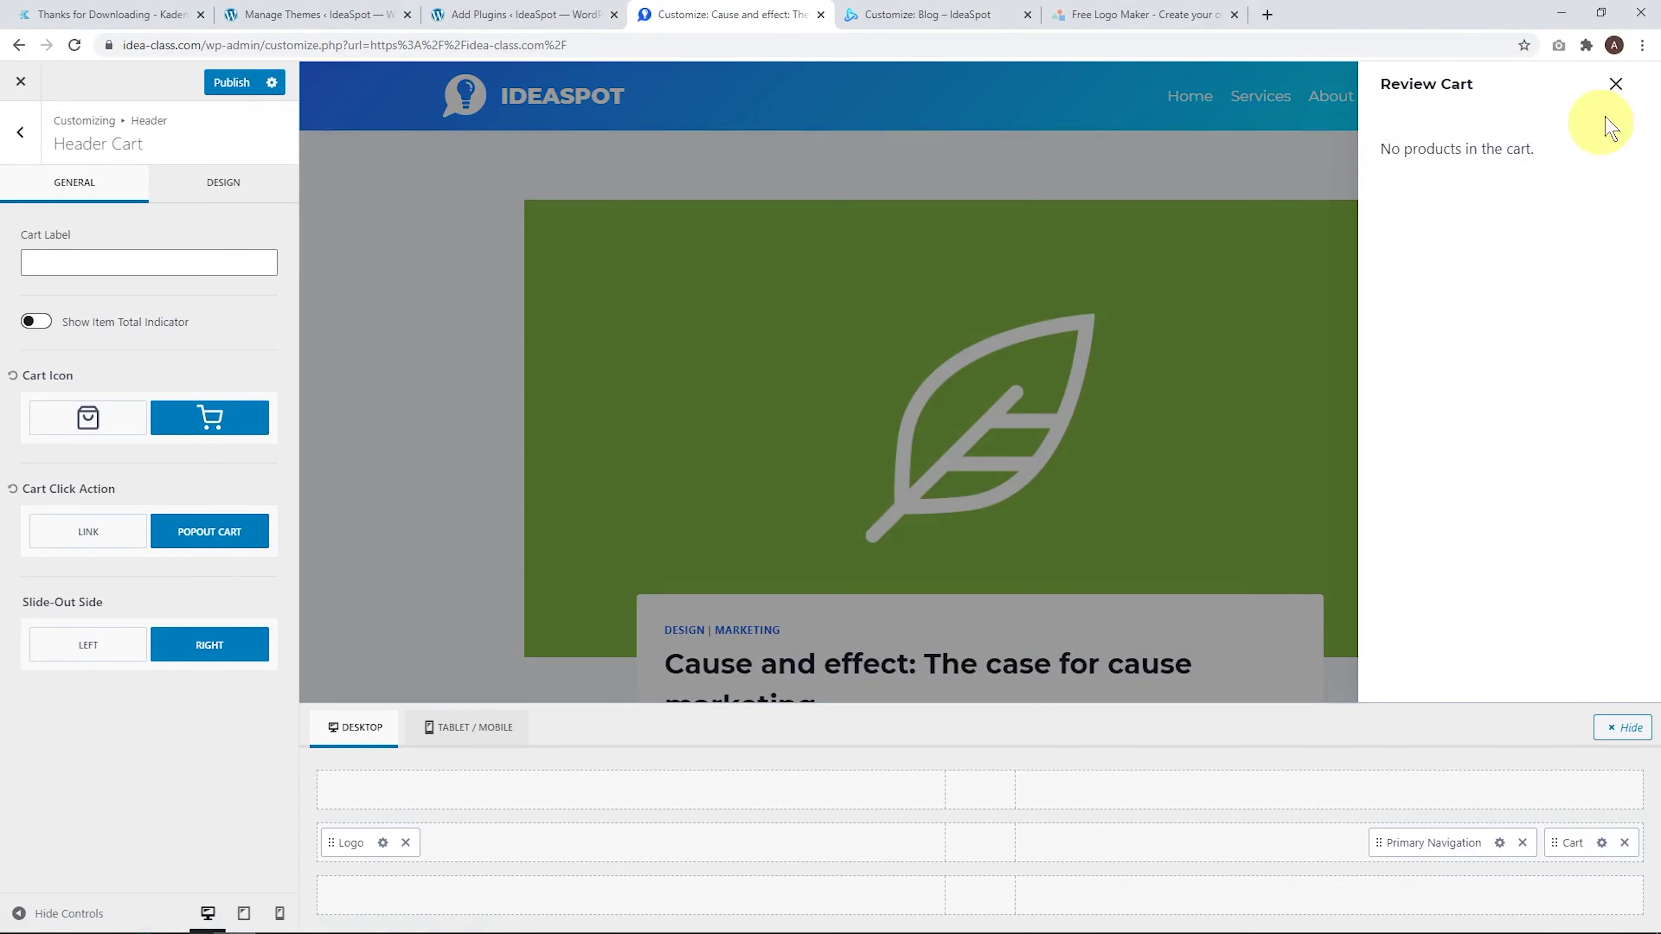
pyautogui.click(1615, 85)
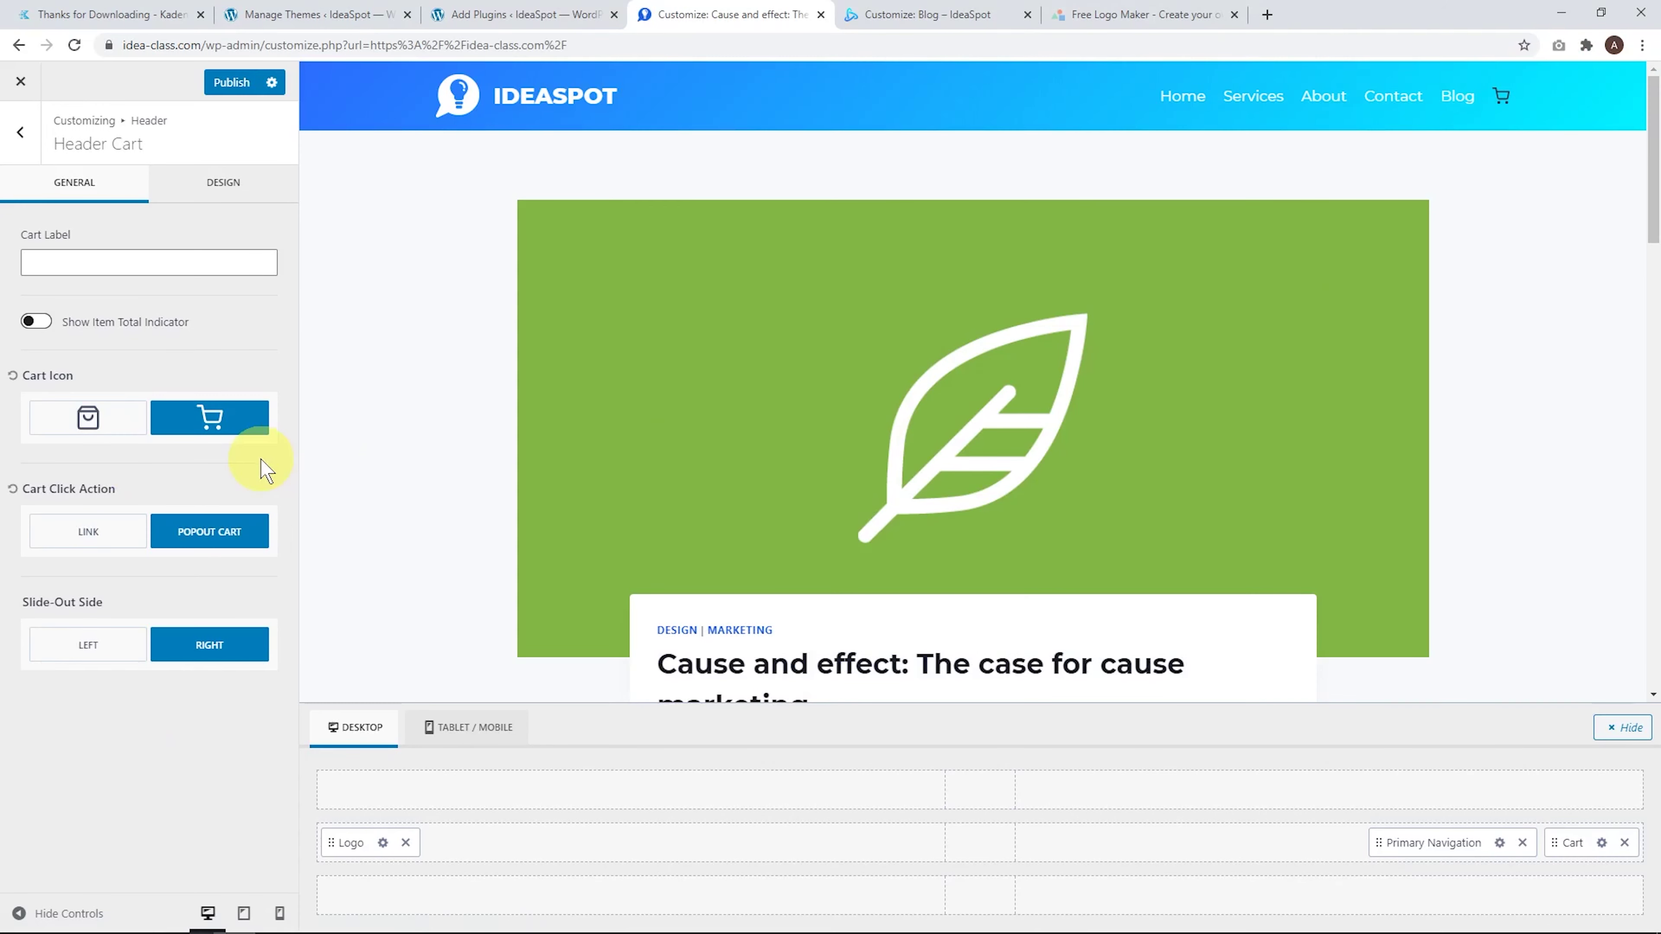
pyautogui.click(88, 532)
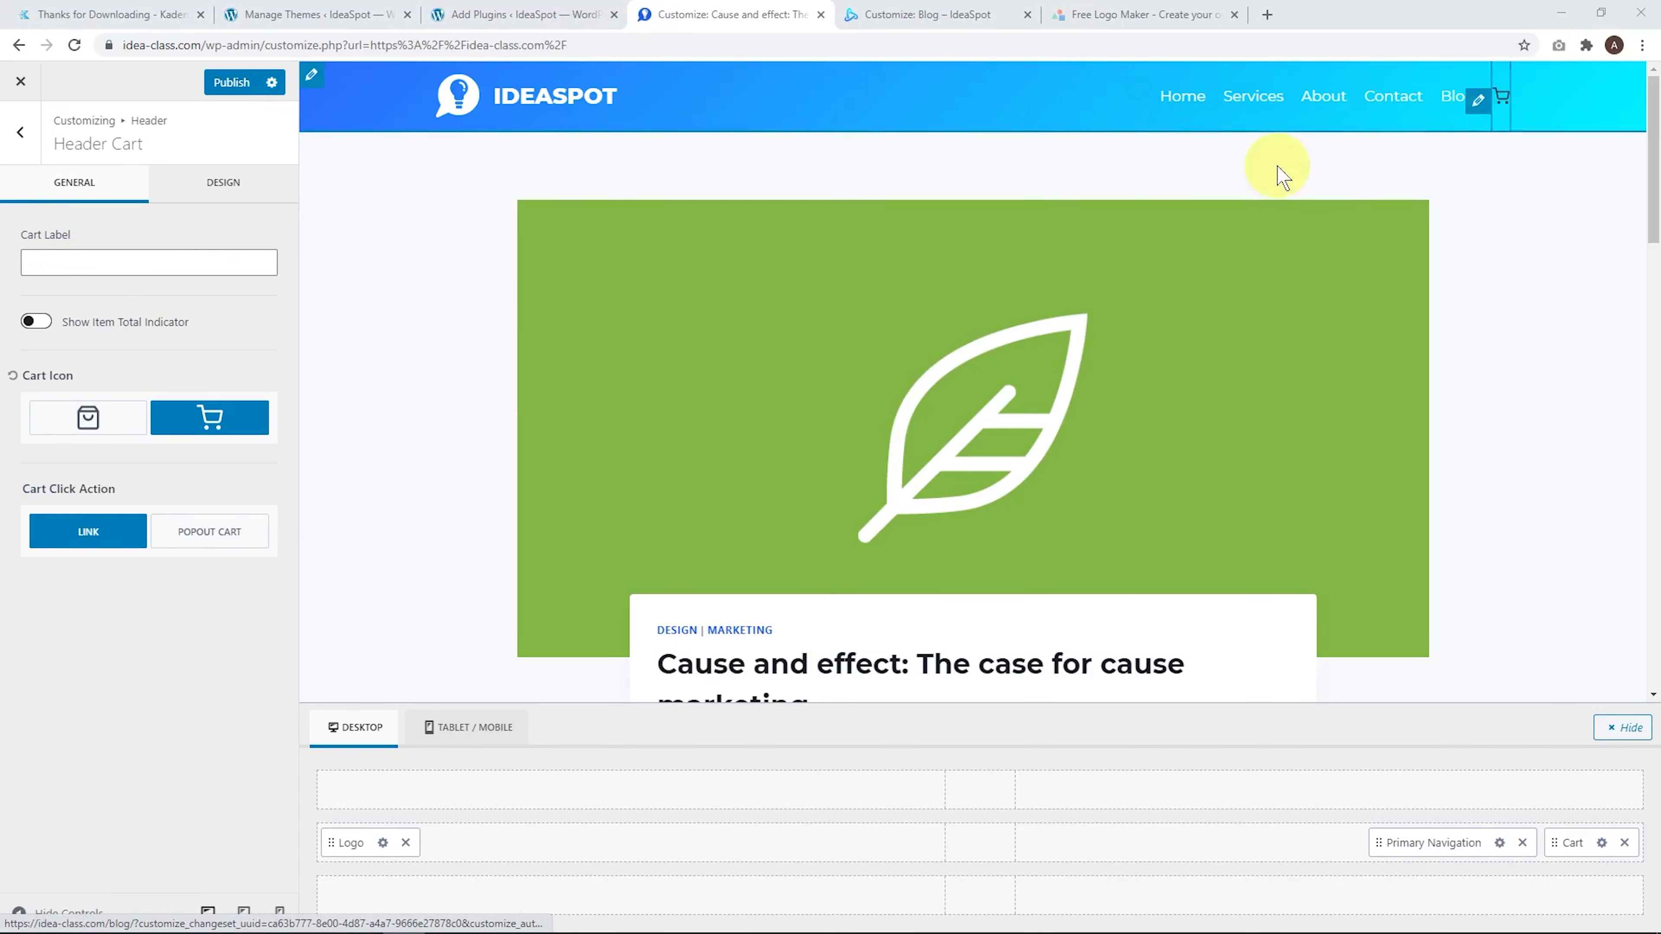
# Set the header cart's initial colour to white (FFFFFF) and its hover colour to the palette's light grey
pyautogui.click(258, 188)
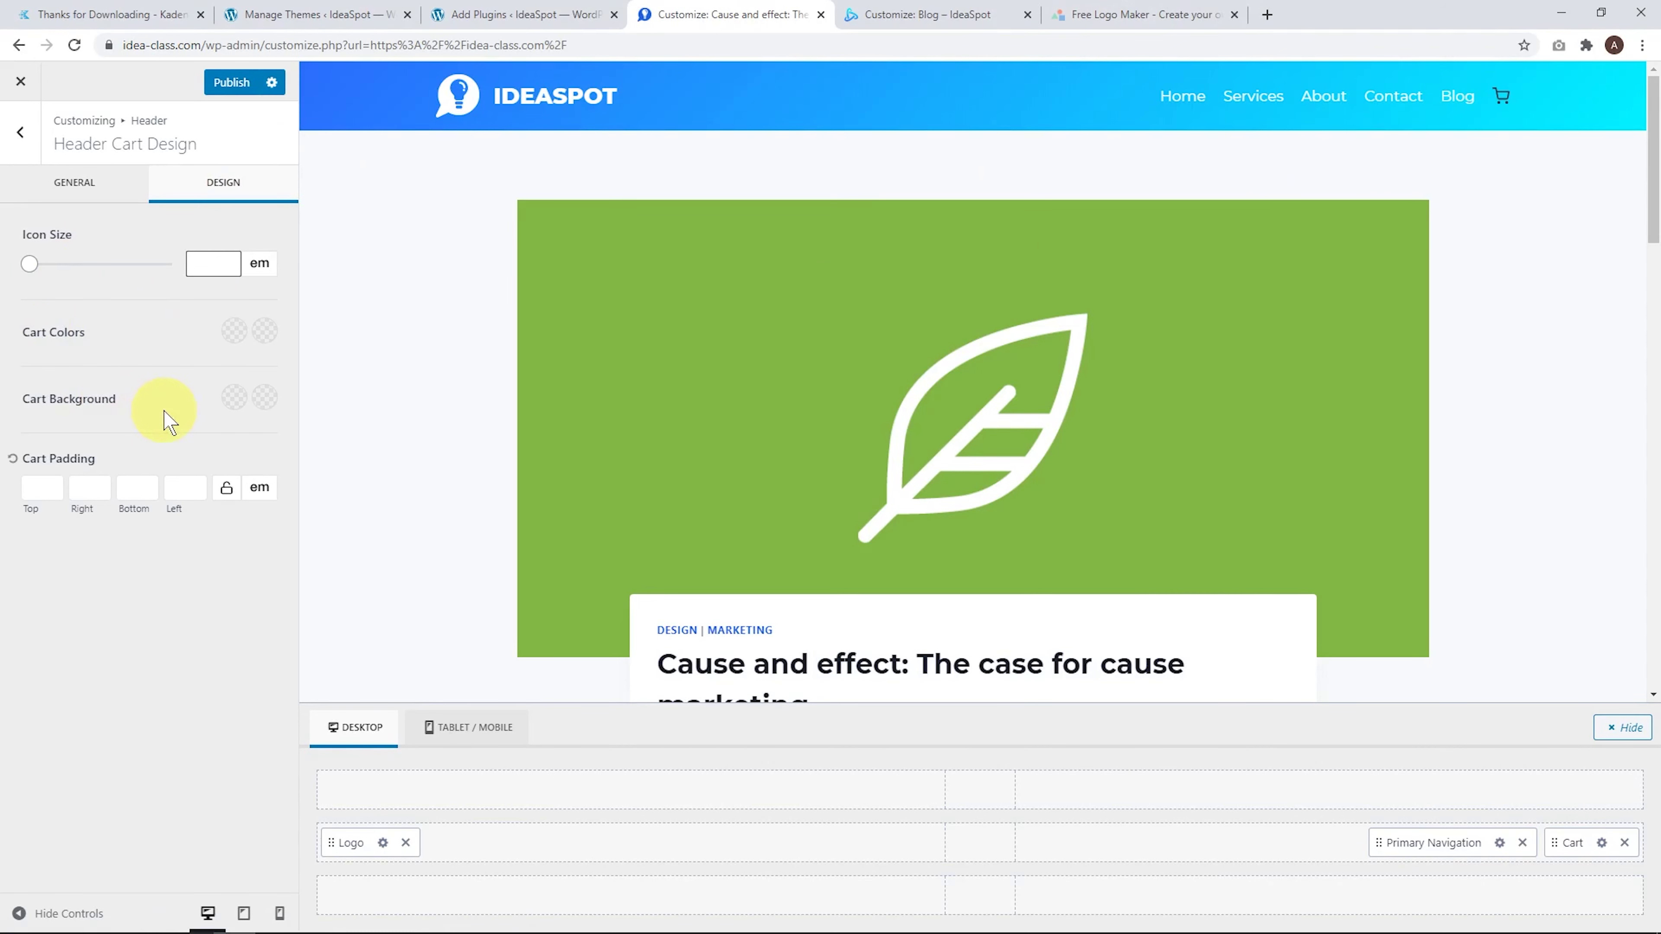
pyautogui.click(265, 336)
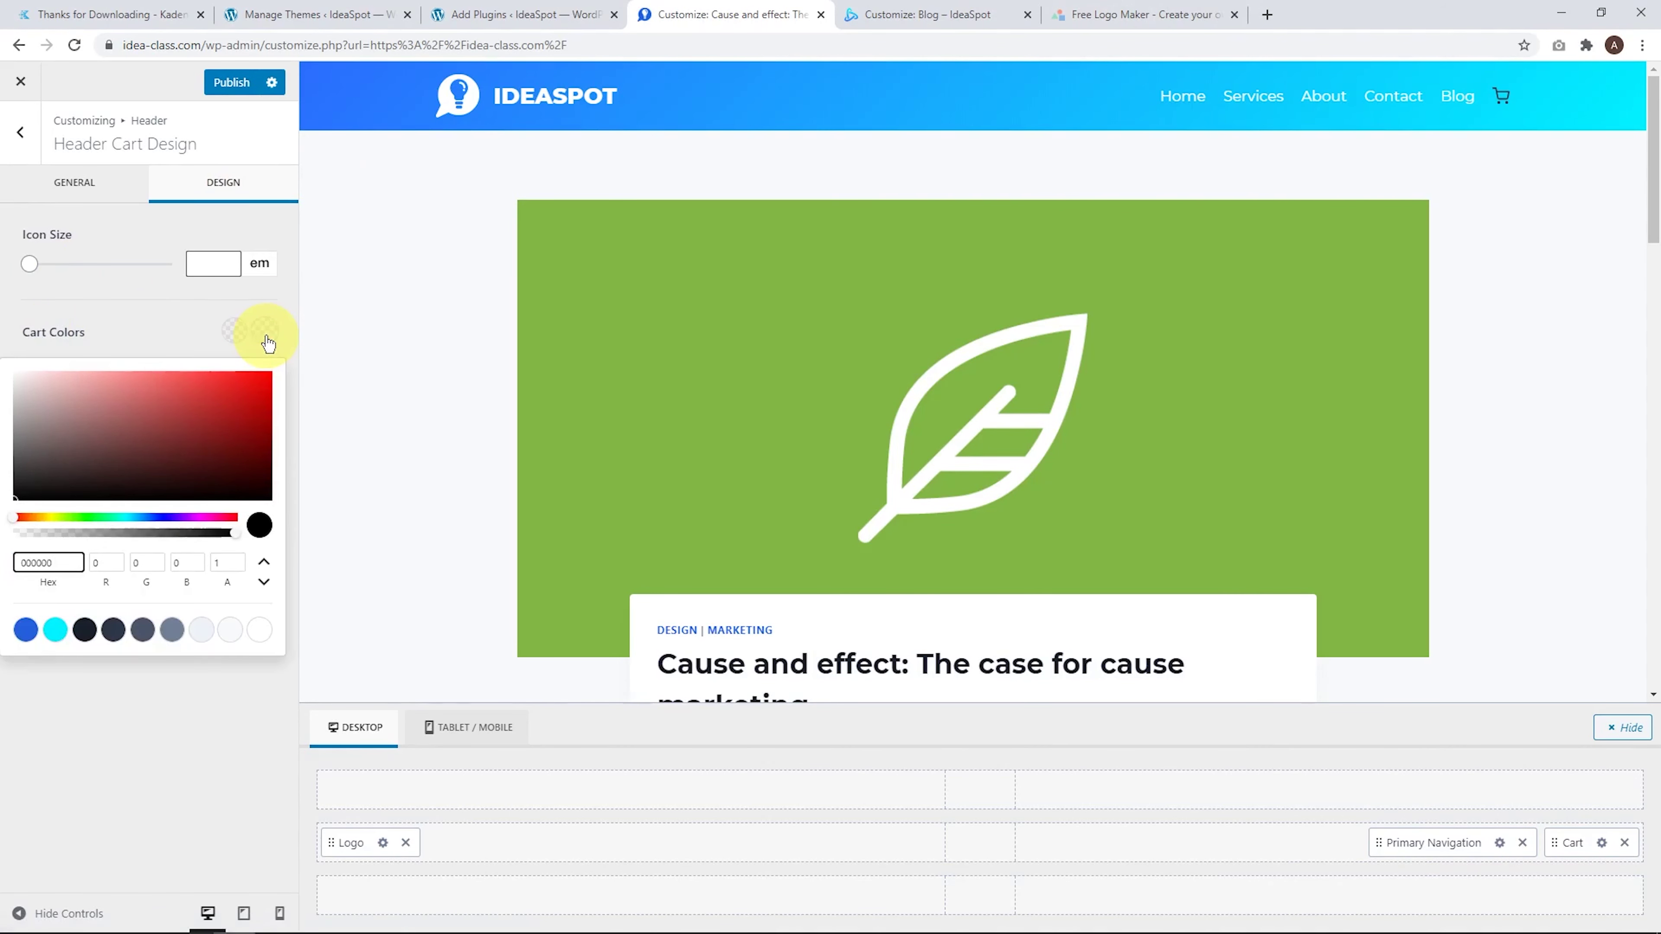
pyautogui.click(258, 633)
pyautogui.click(180, 313)
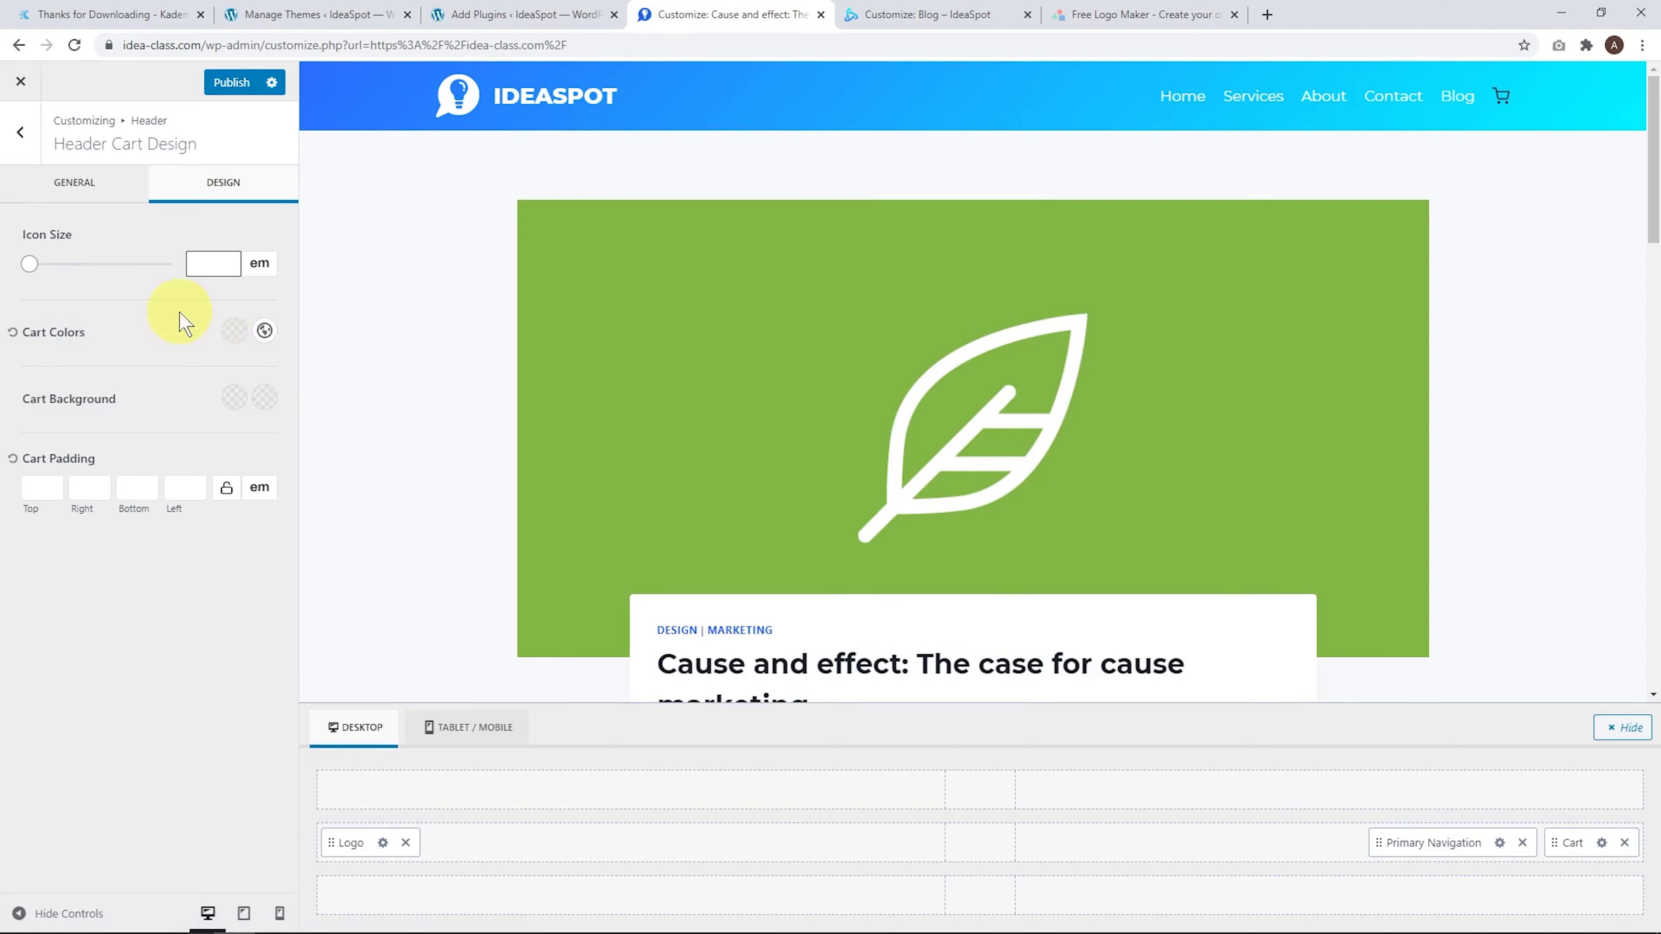
pyautogui.click(237, 337)
pyautogui.click(473, 633)
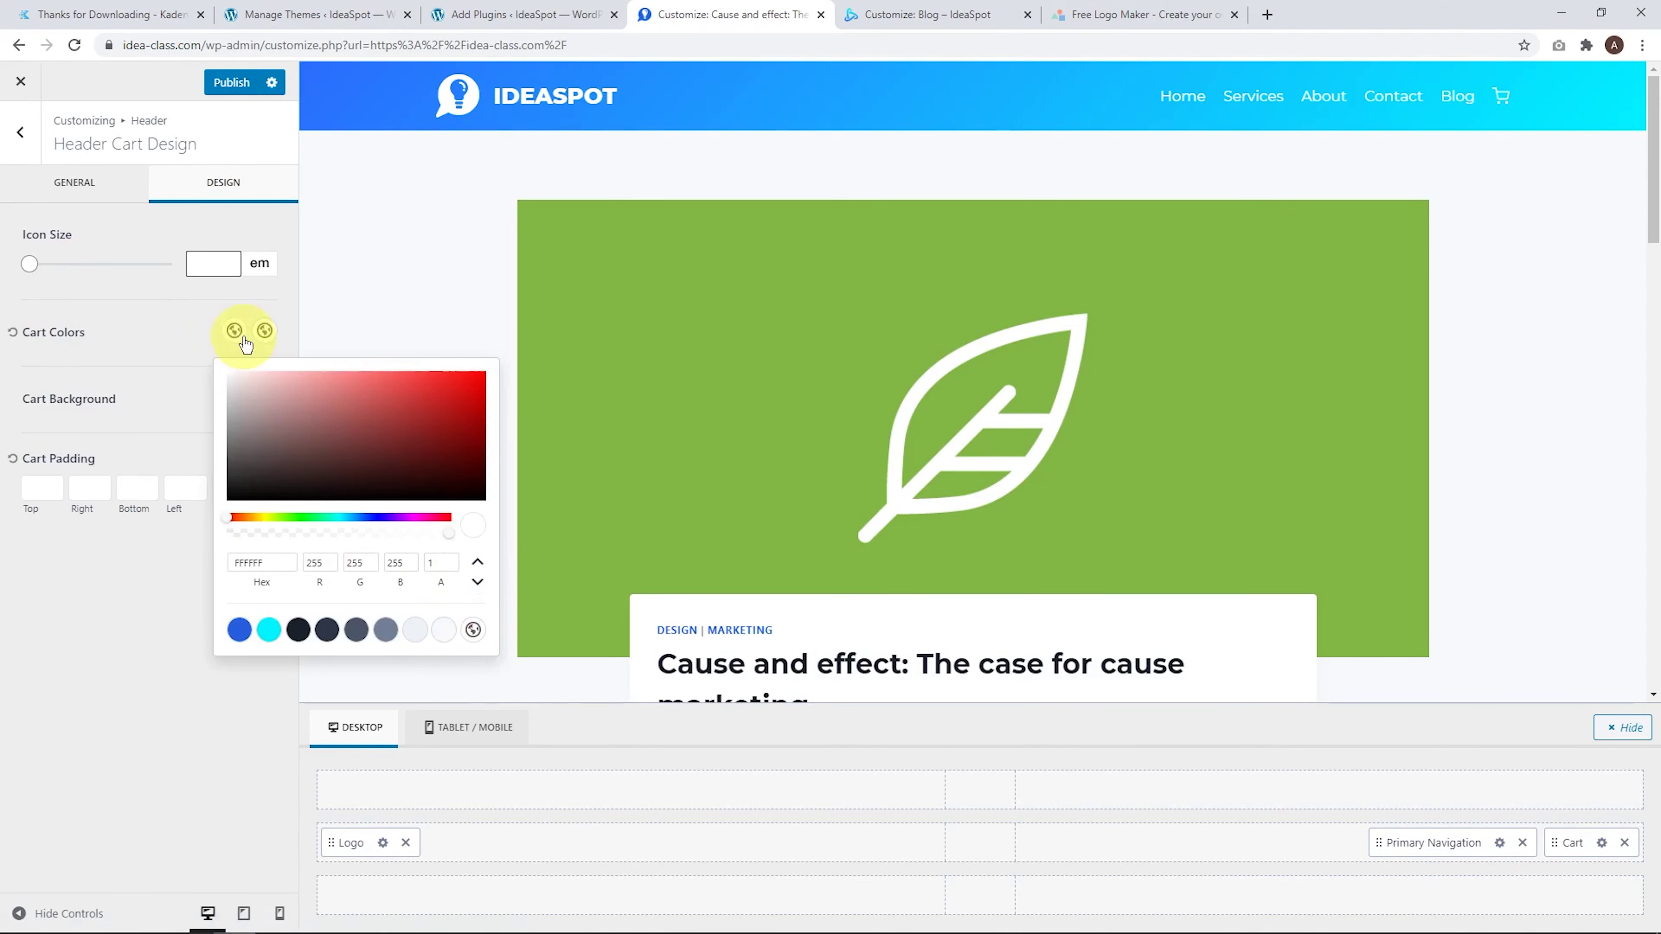
pyautogui.click(263, 333)
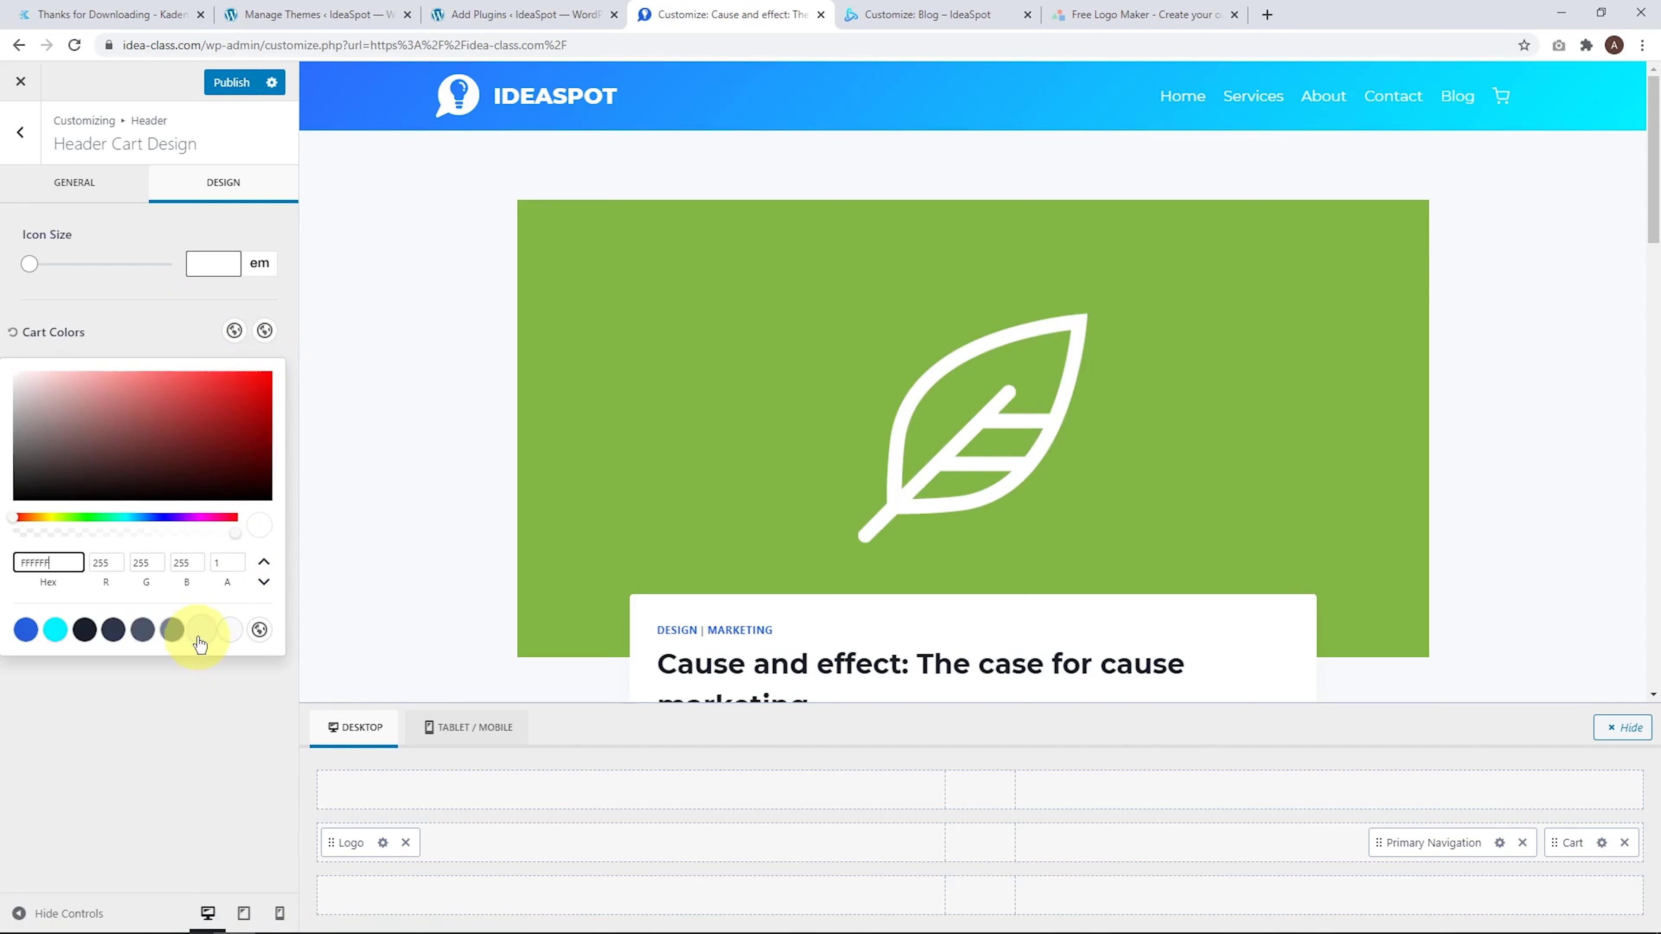
pyautogui.click(199, 639)
pyautogui.click(164, 342)
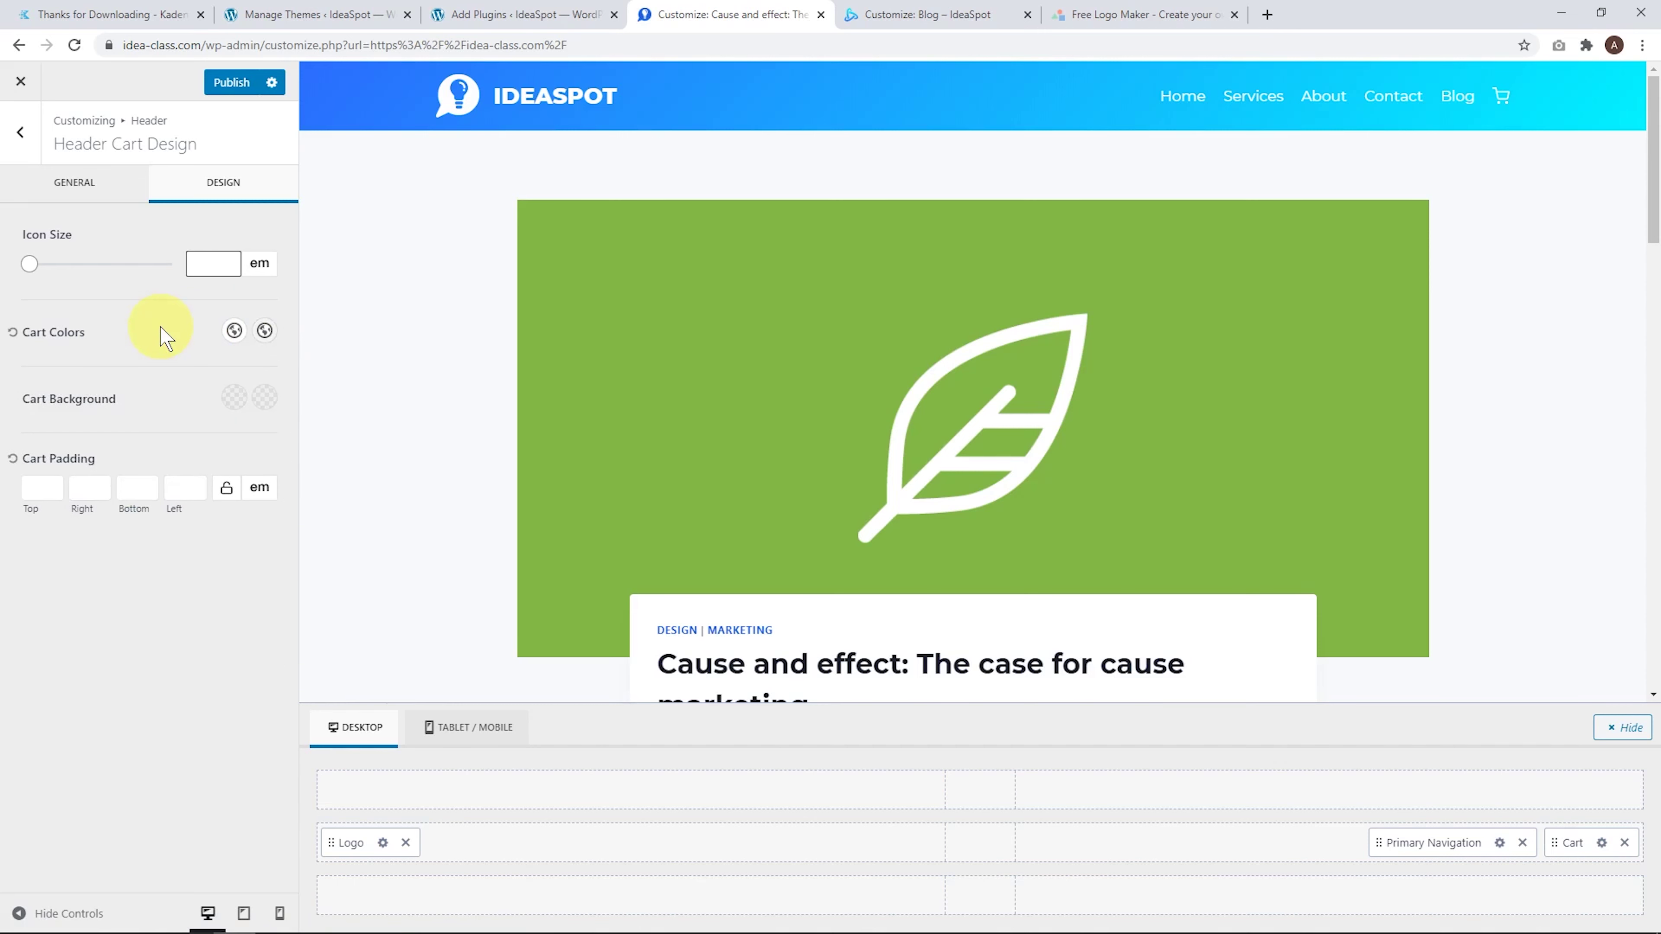
# Make the header cart's initial and hover background colours fully transparent and publish the header changes
pyautogui.click(230, 394)
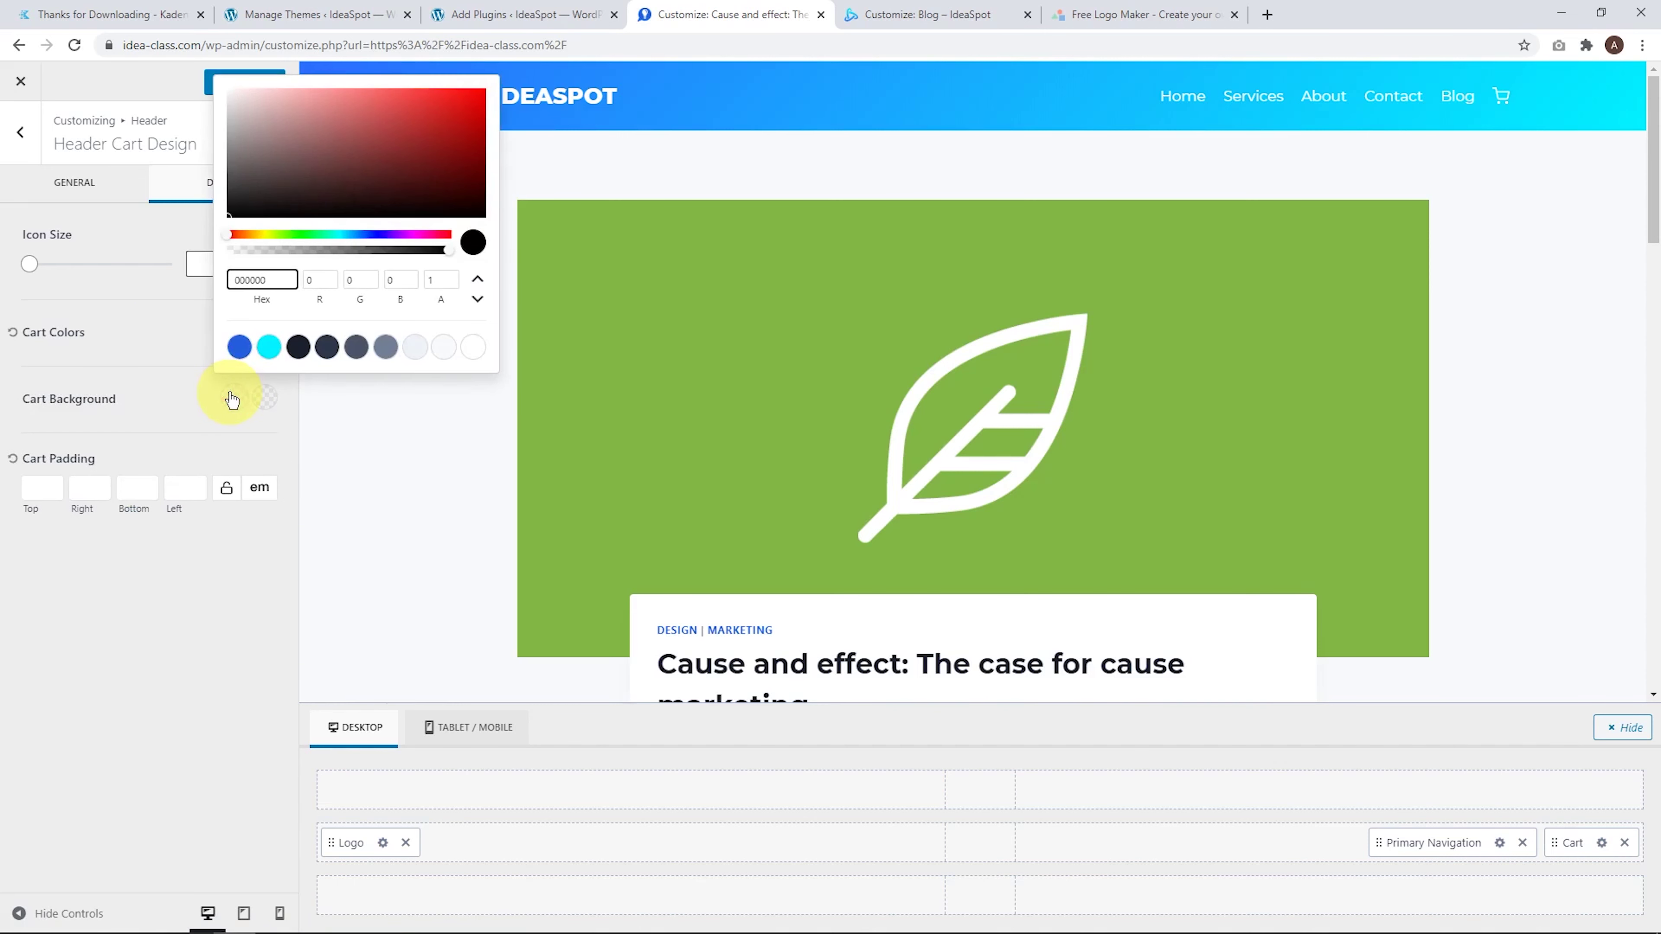
pyautogui.moveTo(448, 255); pyautogui.dragTo(202, 254)
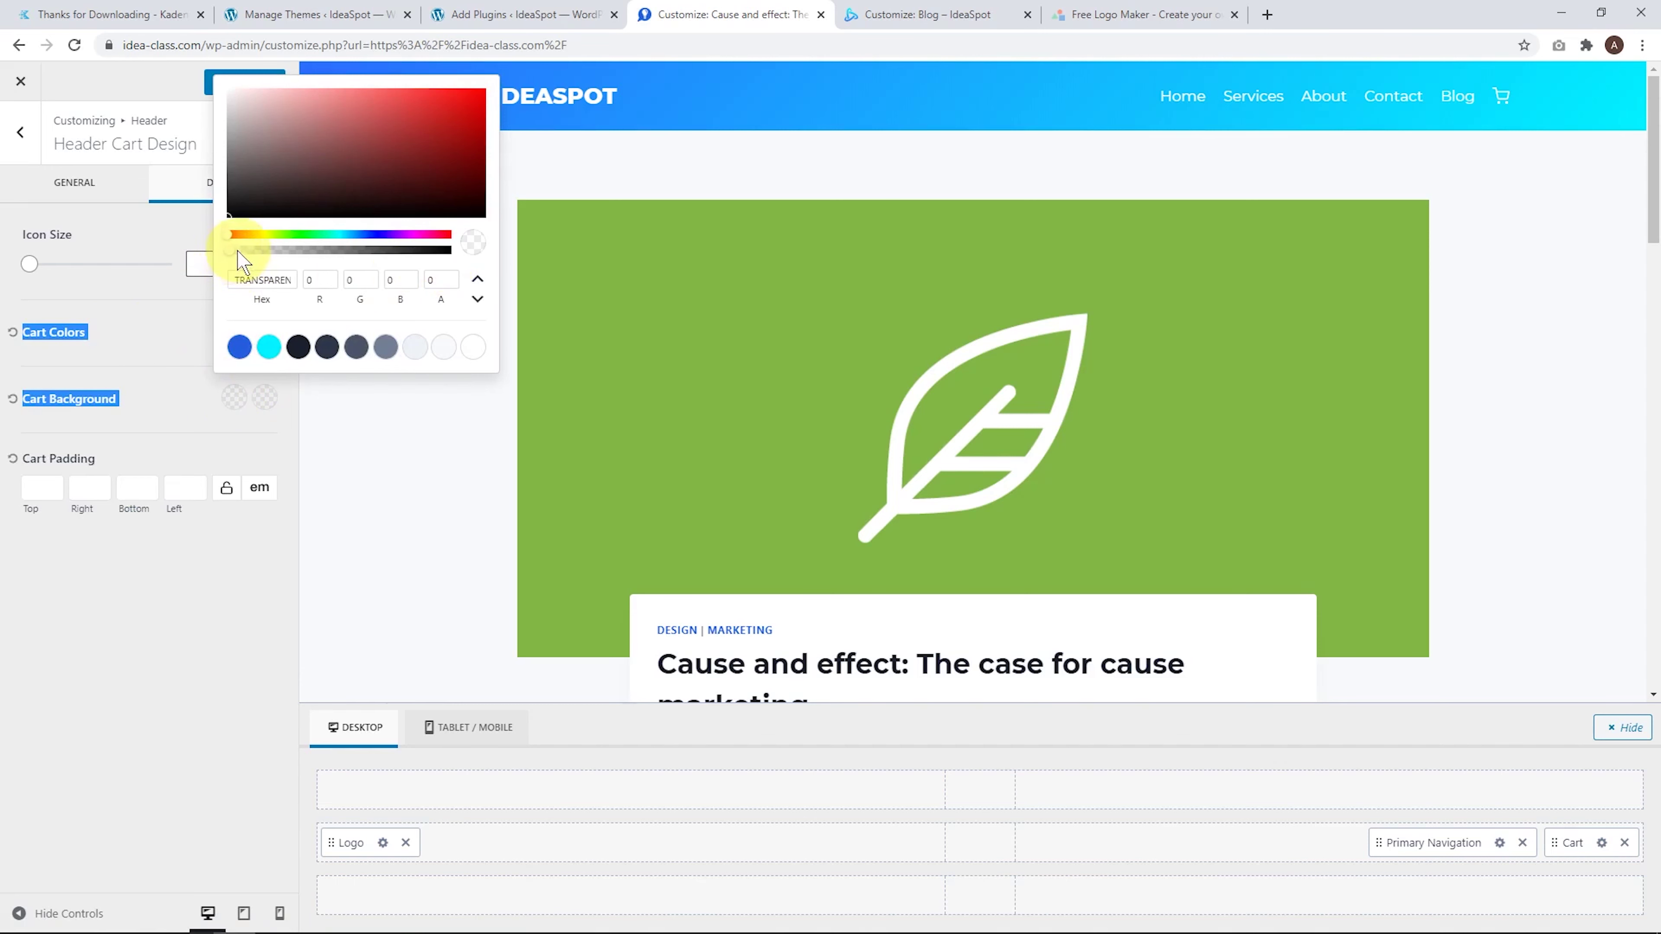
pyautogui.click(149, 368)
pyautogui.click(261, 397)
pyautogui.moveTo(235, 250); pyautogui.dragTo(18, 251)
pyautogui.click(190, 440)
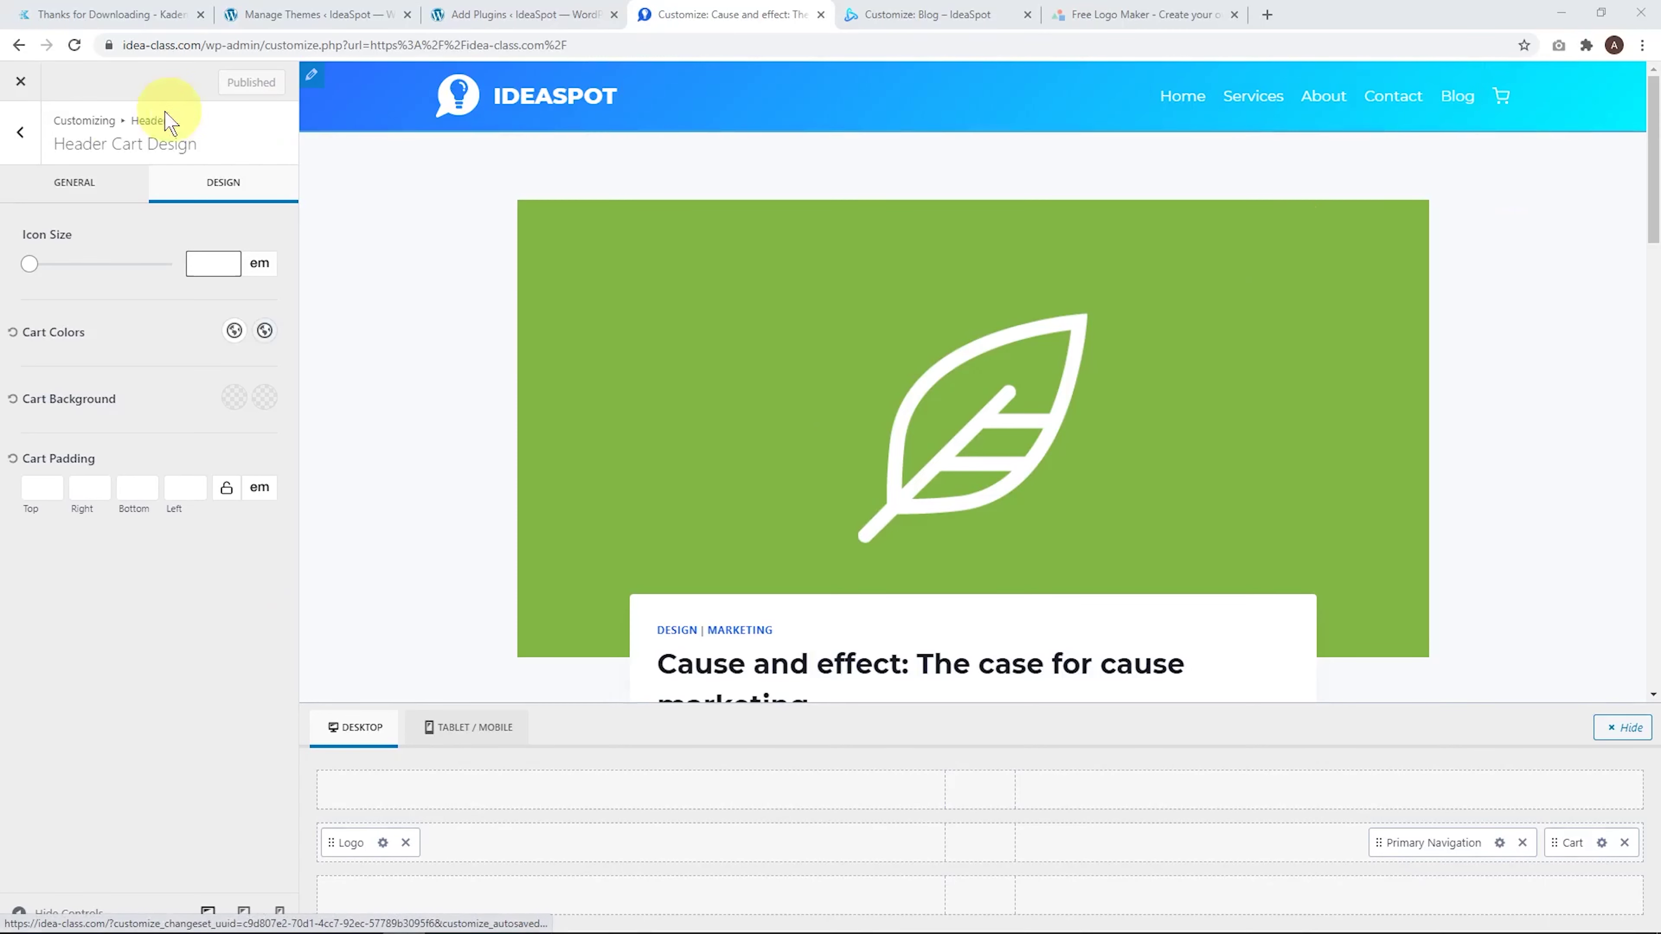
# Add the Shop page to the Agency Menu, publish the change and open Shop from the previewed navigation
pyautogui.click(22, 133)
pyautogui.click(26, 137)
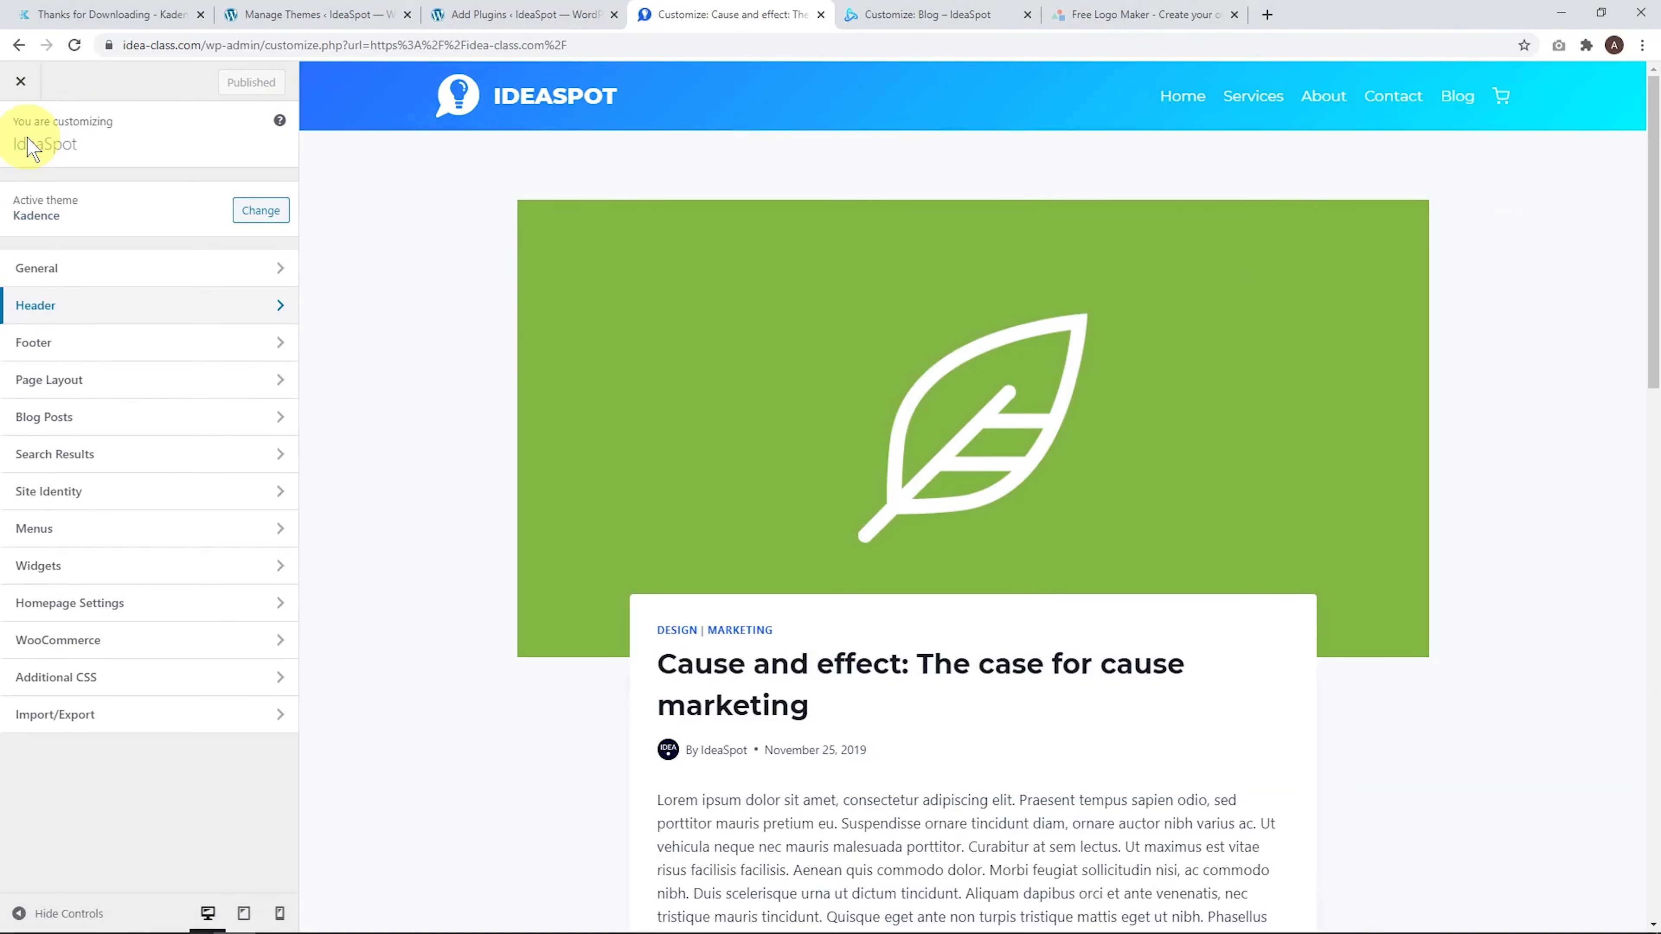
pyautogui.click(59, 536)
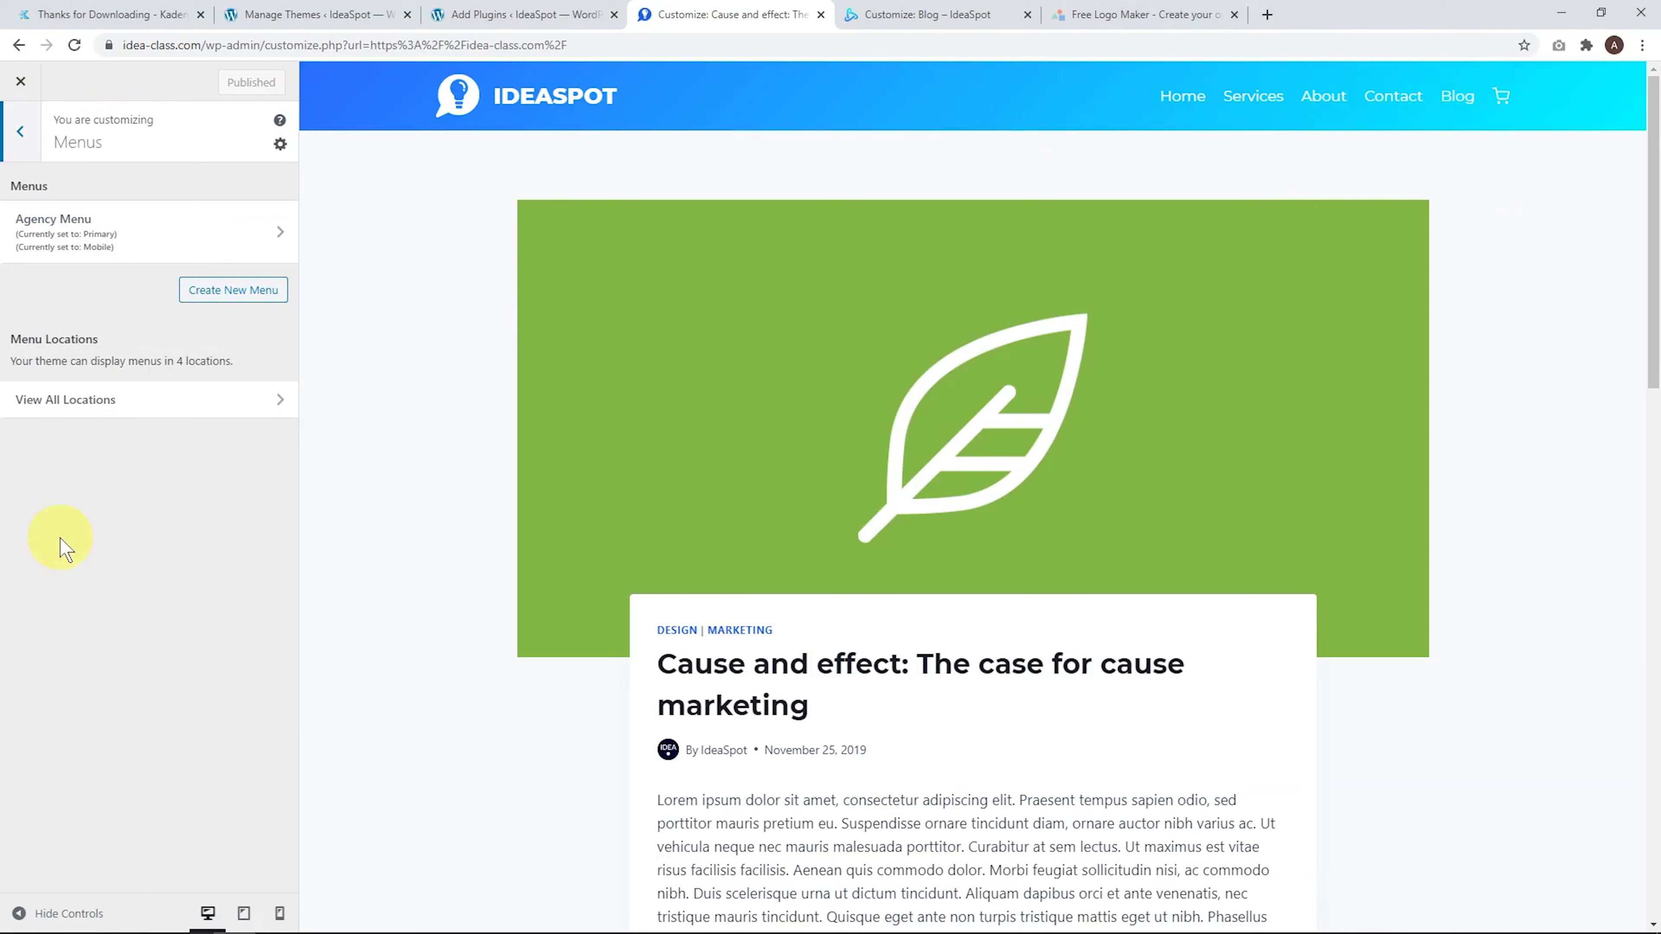
pyautogui.click(102, 240)
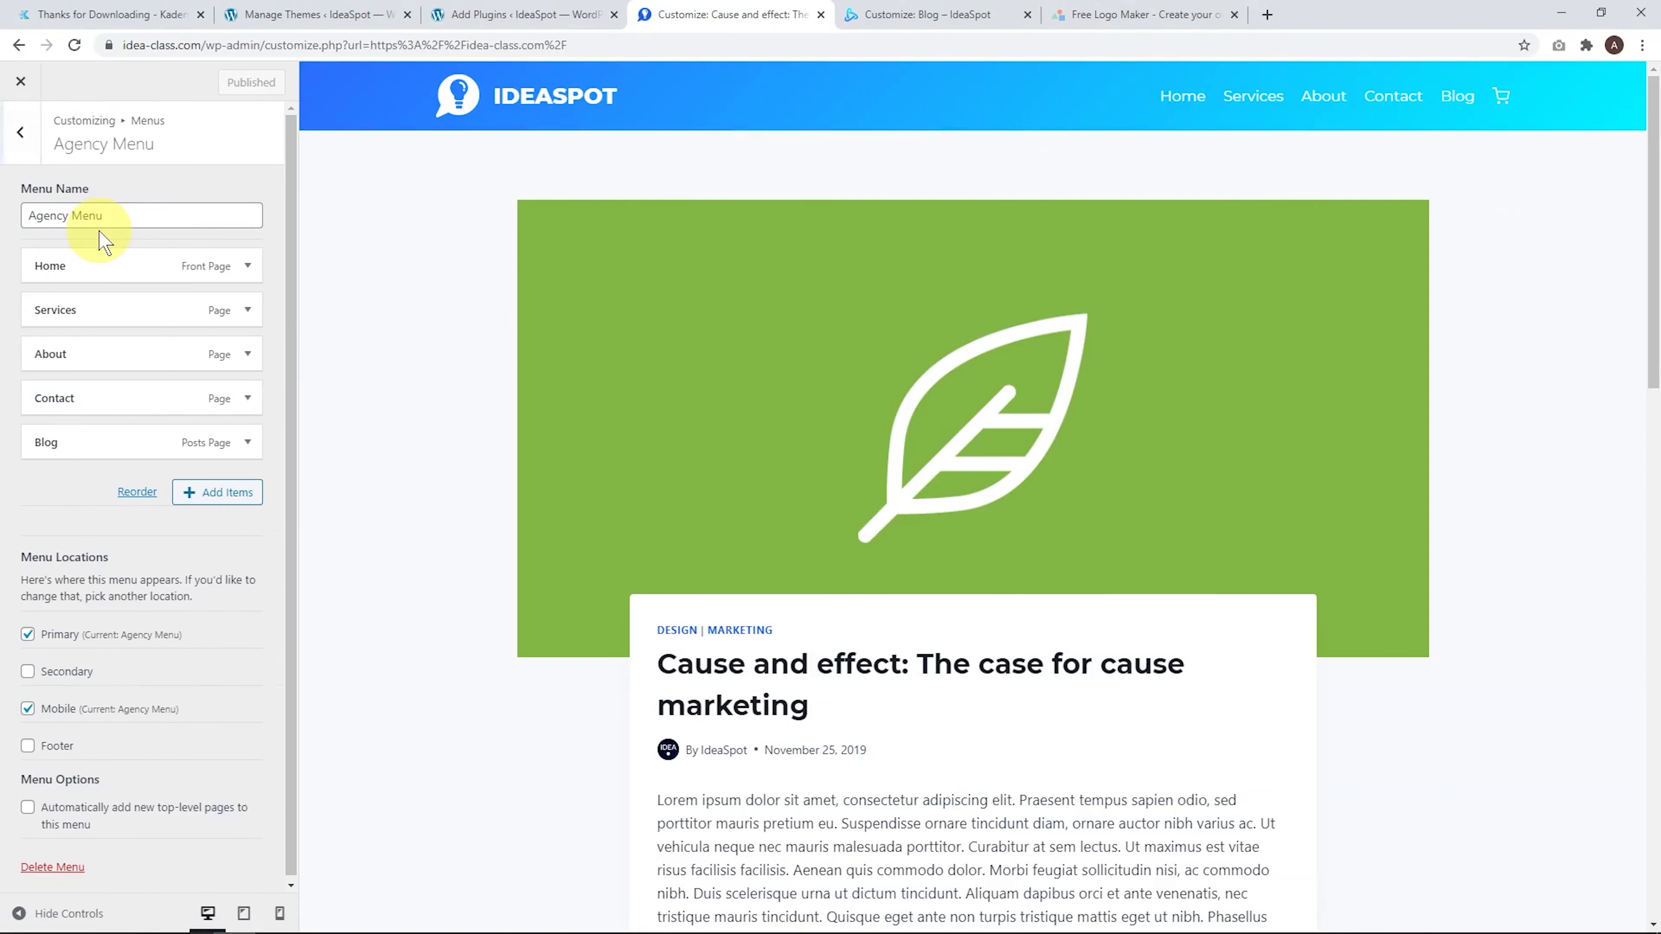
pyautogui.click(19, 132)
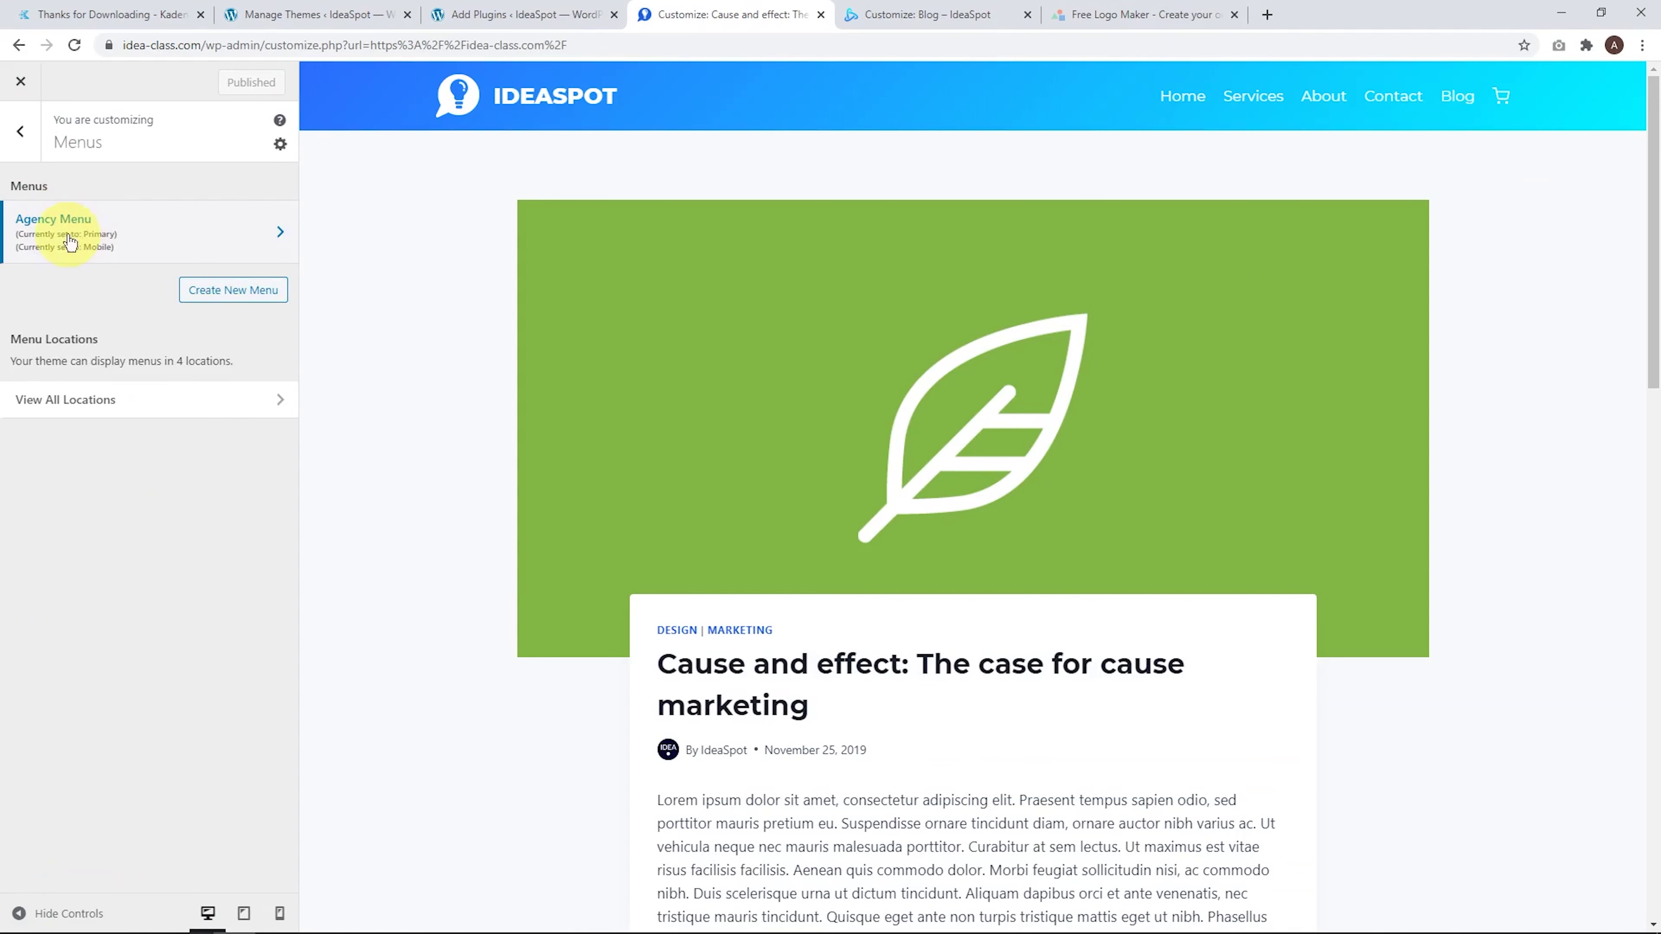
pyautogui.click(70, 242)
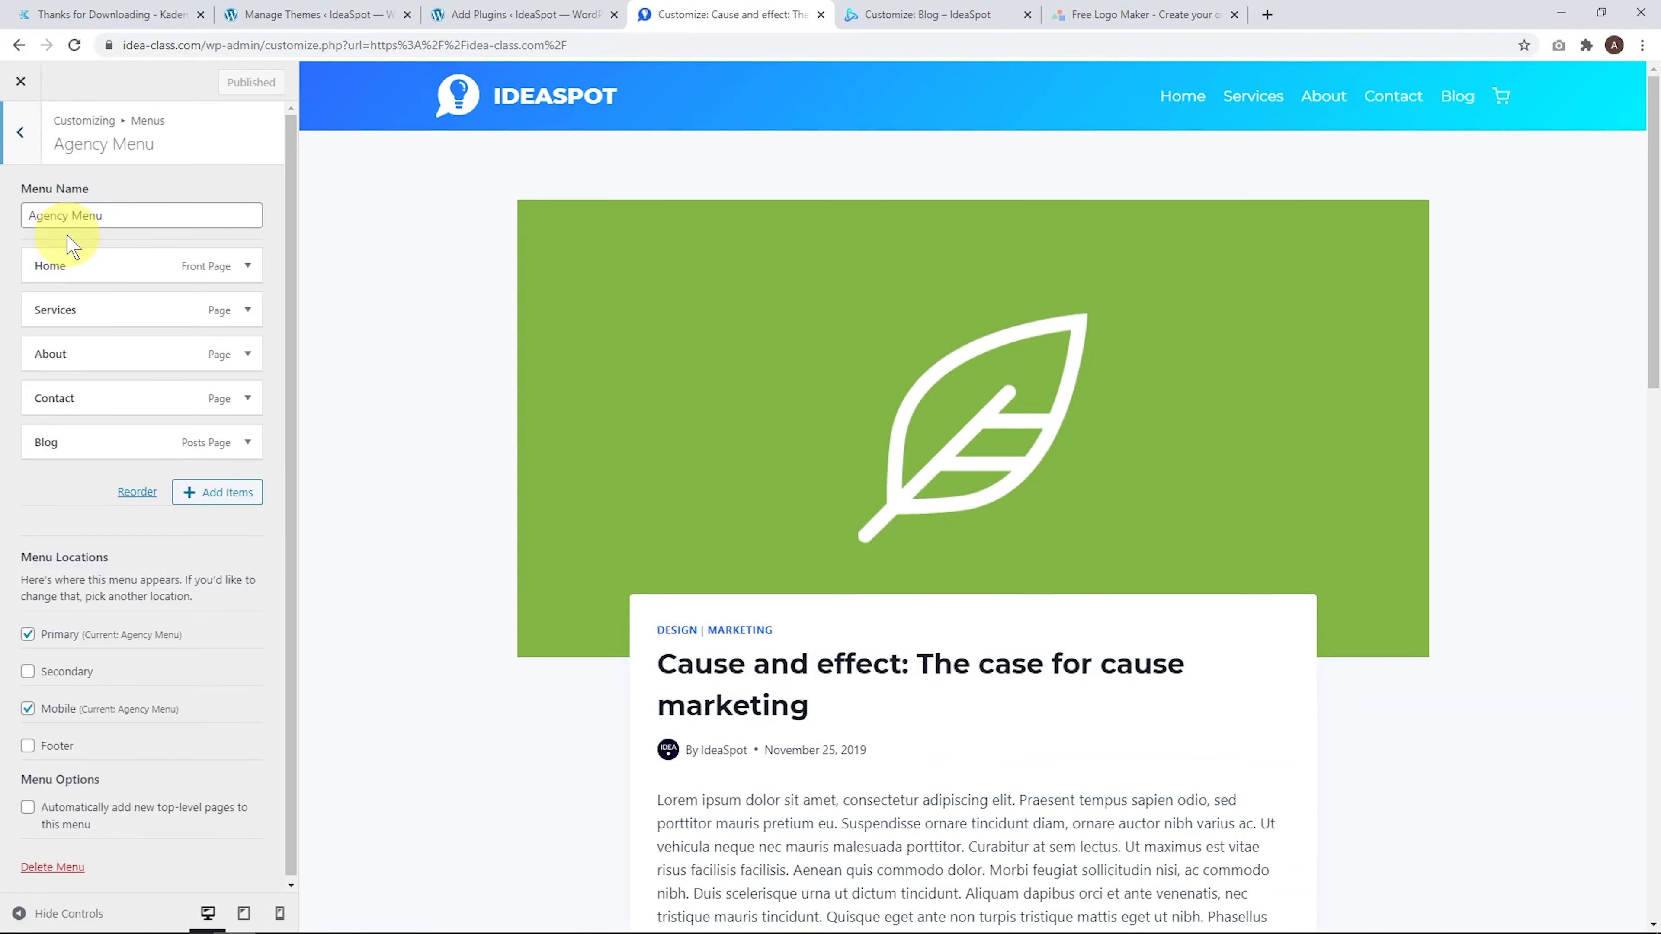
pyautogui.click(201, 504)
pyautogui.scroll(-3, 392, 281)
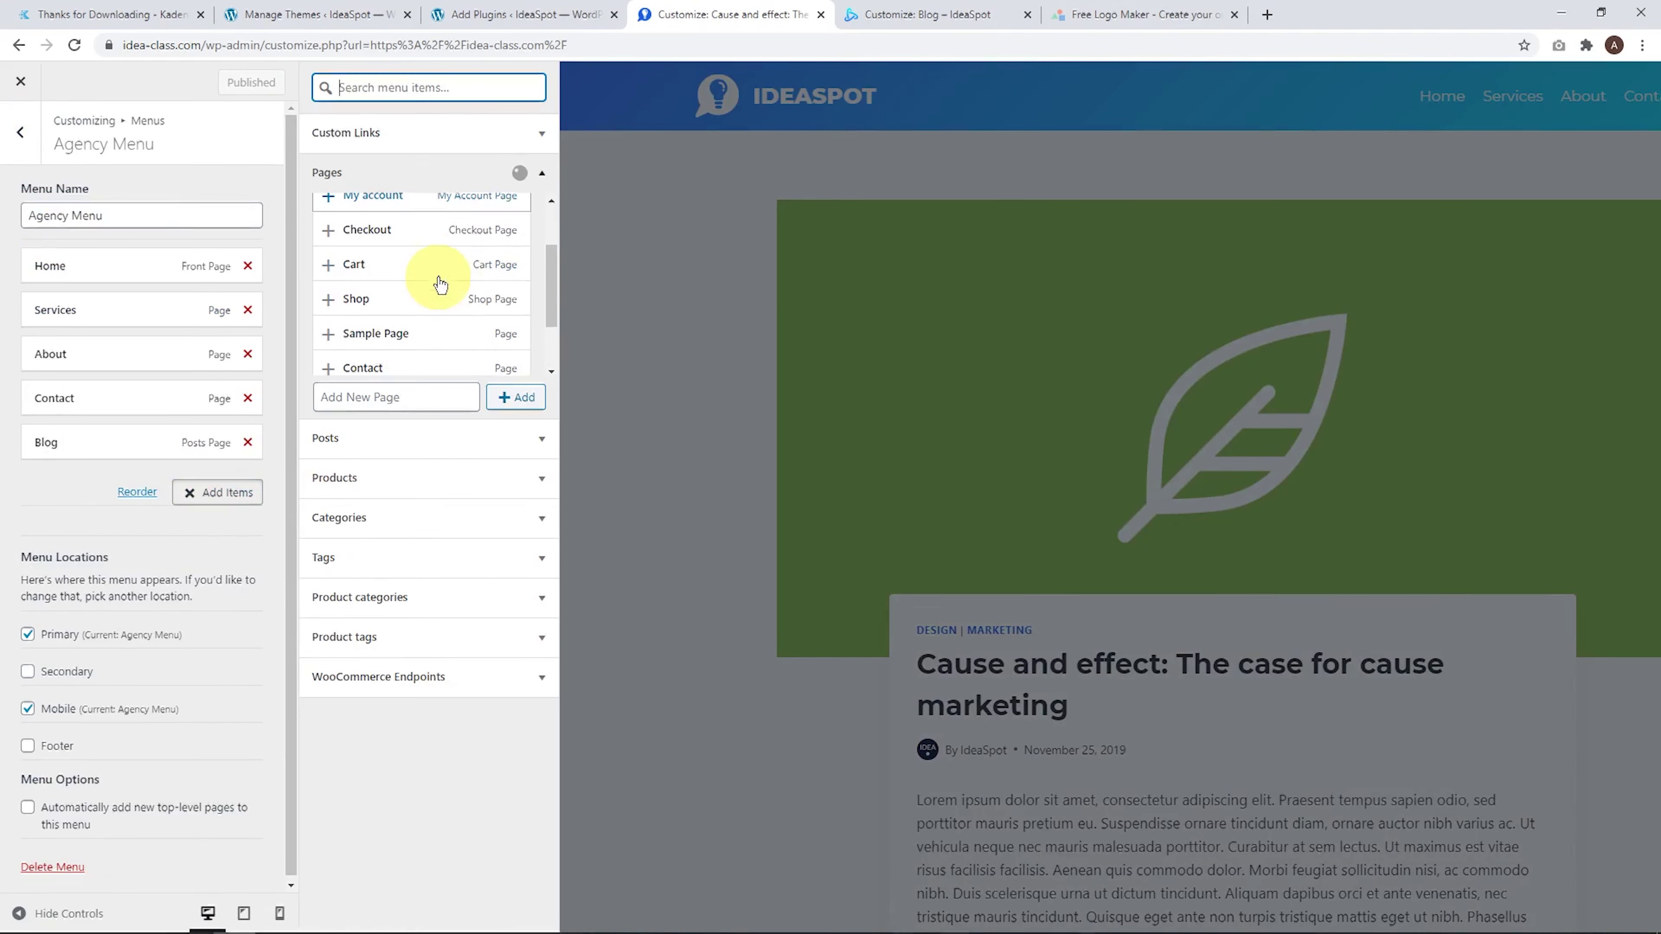
pyautogui.click(328, 298)
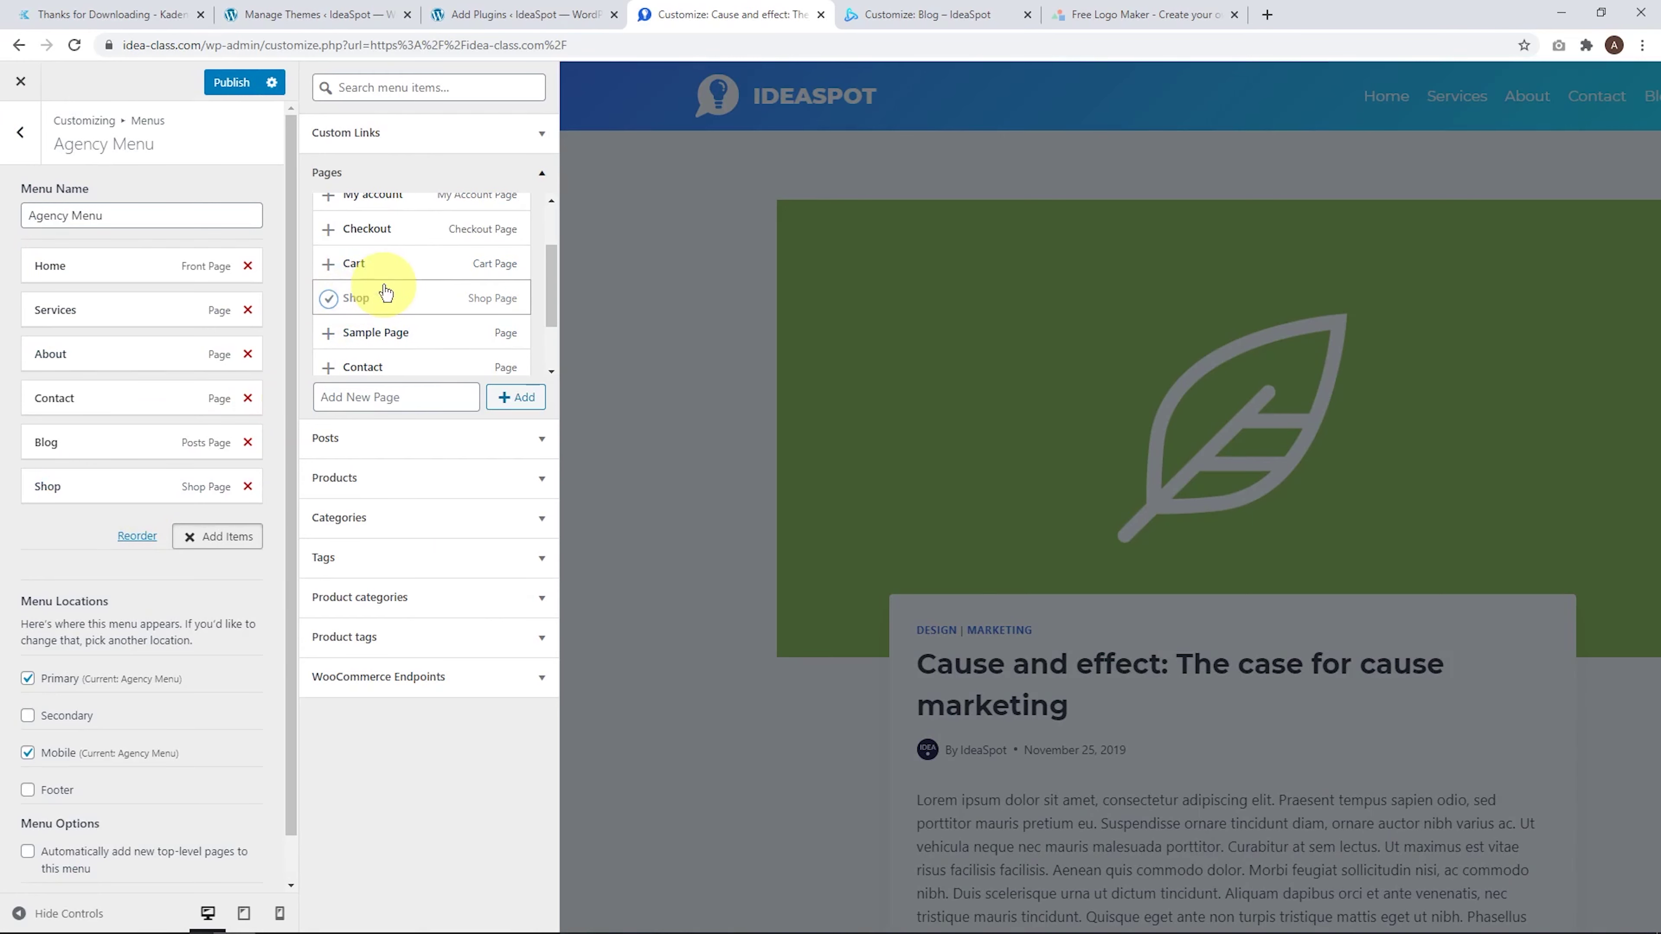
pyautogui.click(227, 92)
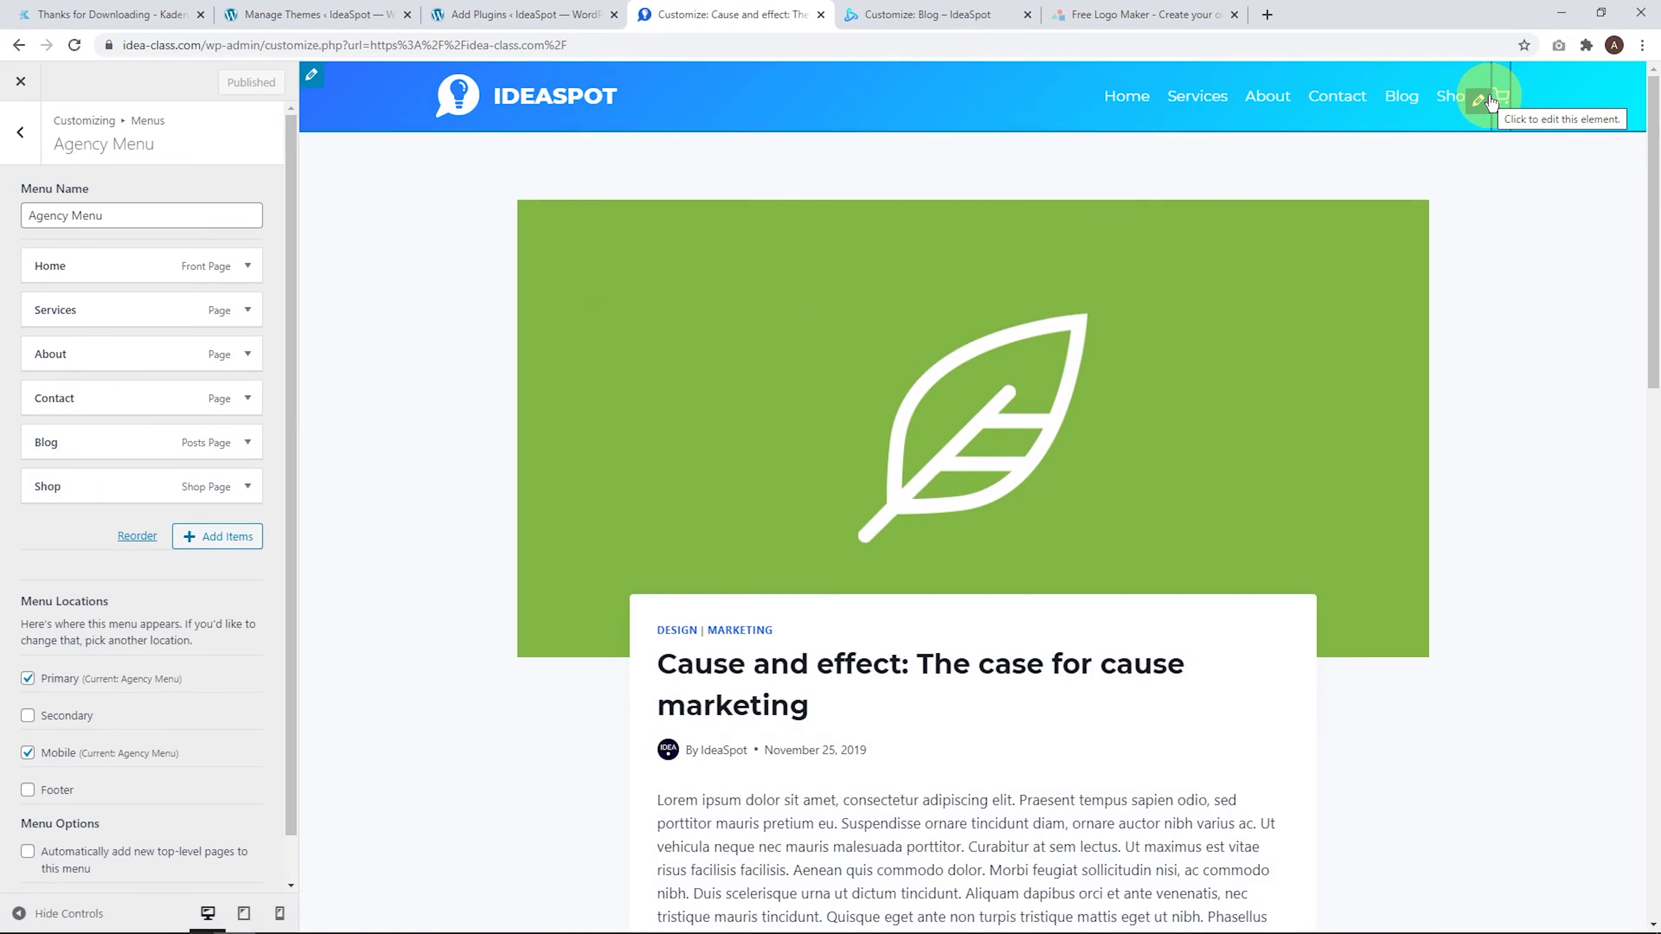
pyautogui.click(1446, 94)
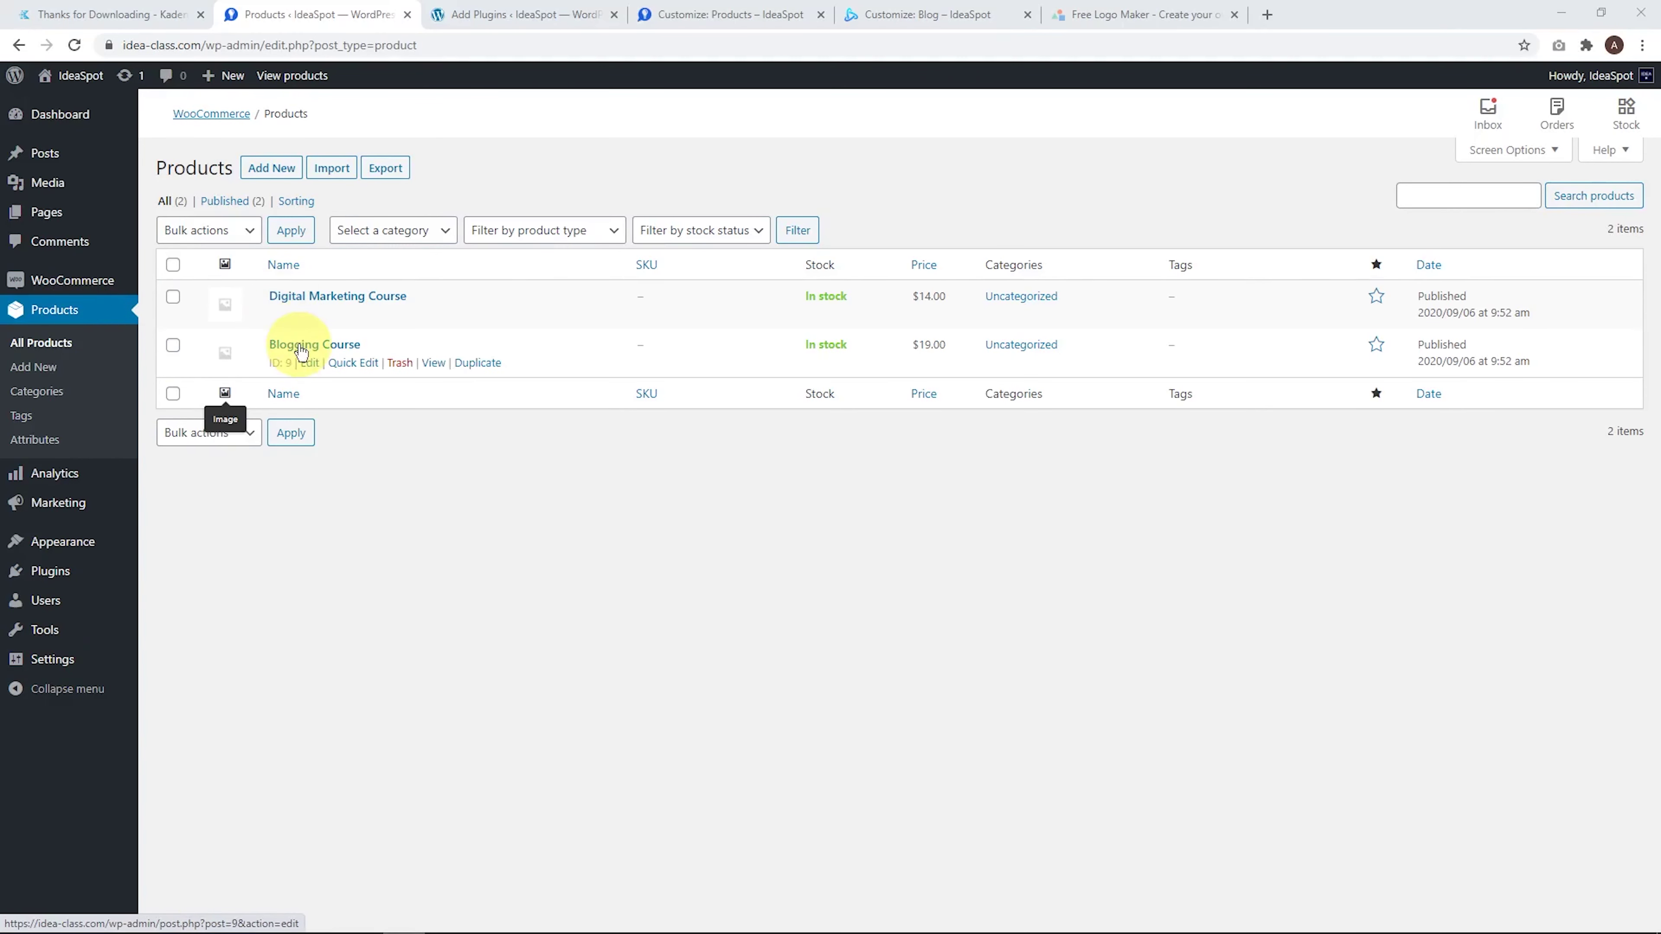
# Open the Digital Marketing Course and Blogging Course products for editing in separate browser tabs, and bring up the Digital Marketing Course one
pyautogui.rightClick(317, 315)
pyautogui.click(327, 329)
pyautogui.rightClick(309, 363)
pyautogui.click(318, 376)
pyautogui.click(475, 14)
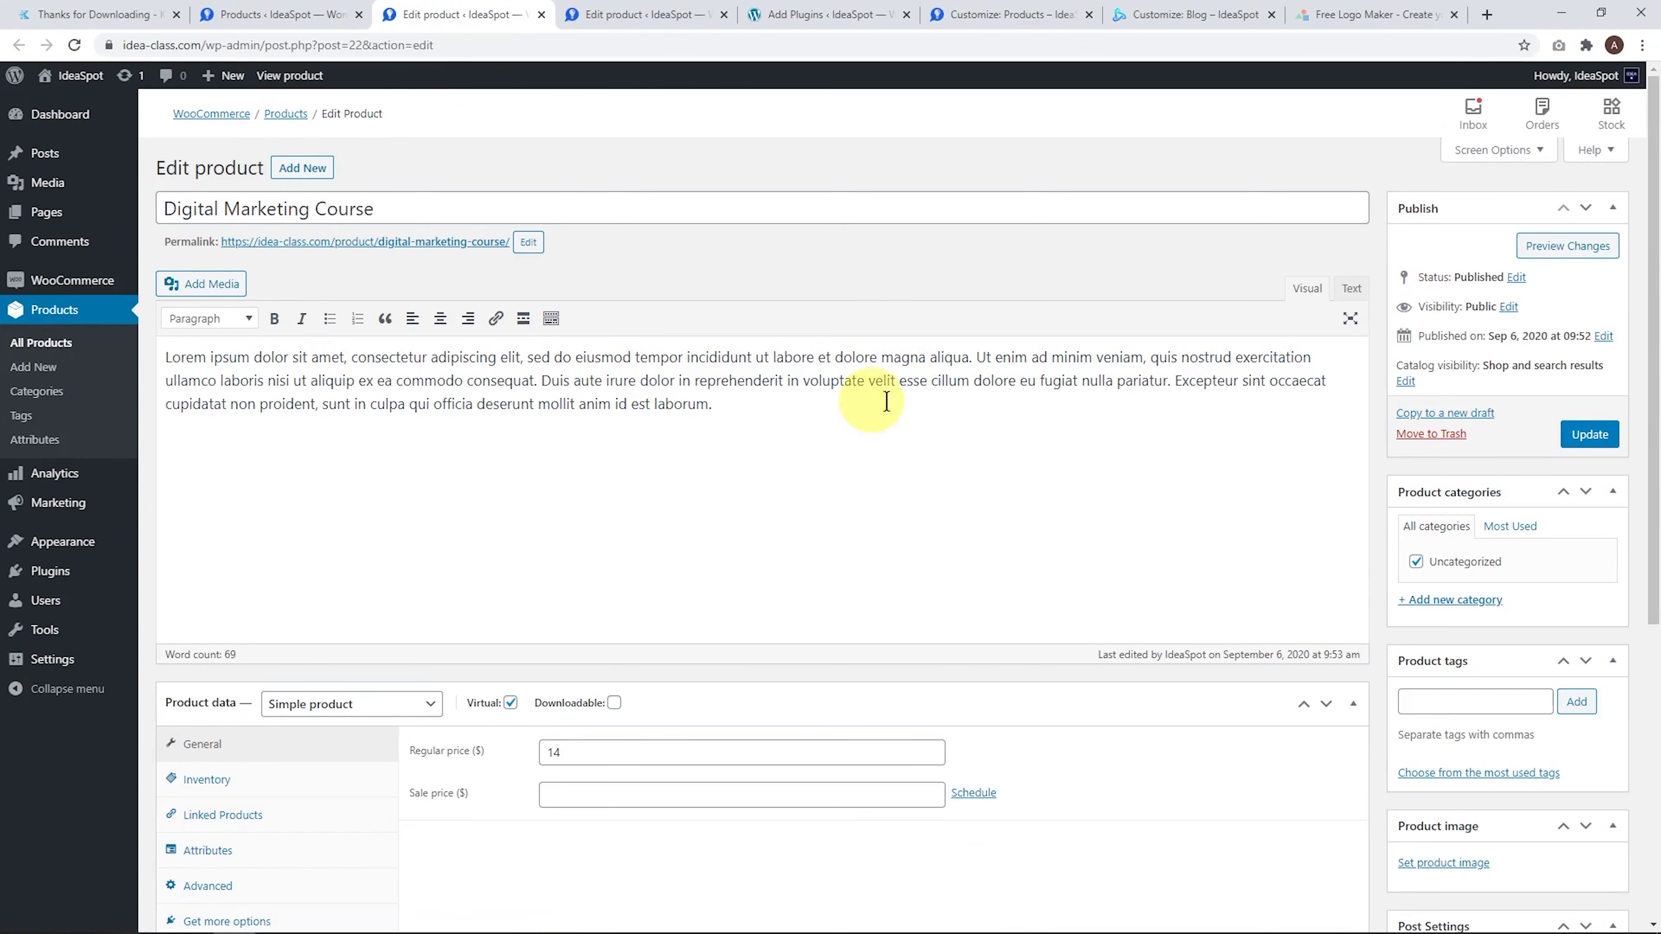
# Set the library photo of the smiling man reading at his desk as the Digital Marketing Course product image and update the product
pyautogui.scroll(-5, 1393, 484)
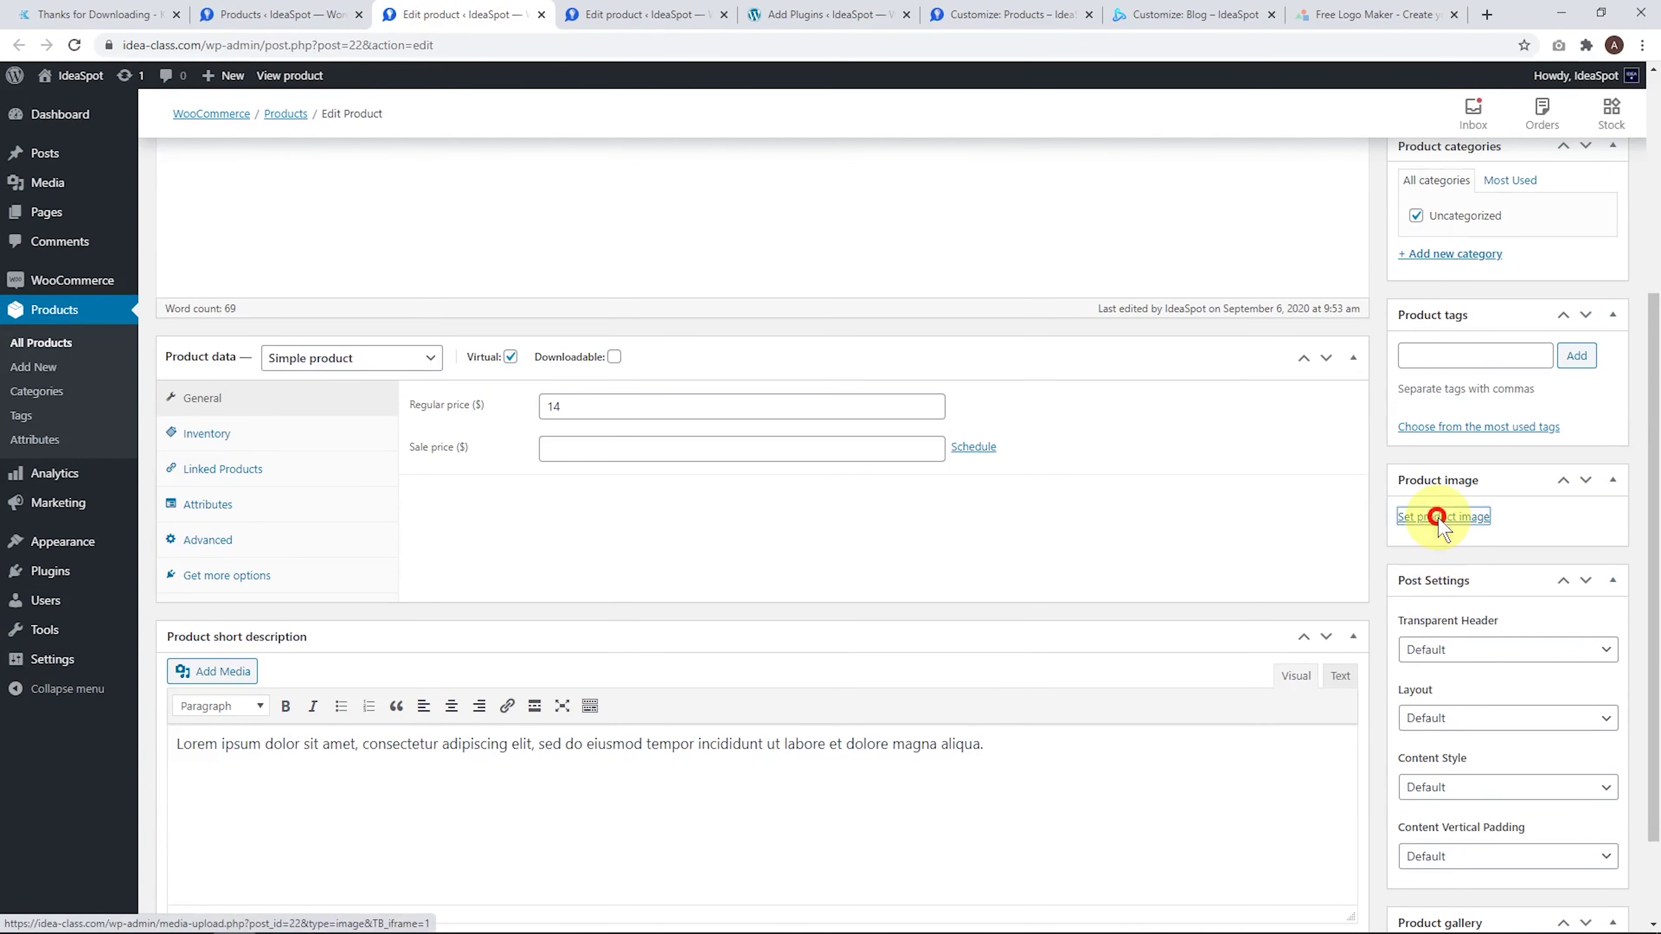
pyautogui.click(1432, 517)
pyautogui.click(379, 321)
pyautogui.click(1544, 880)
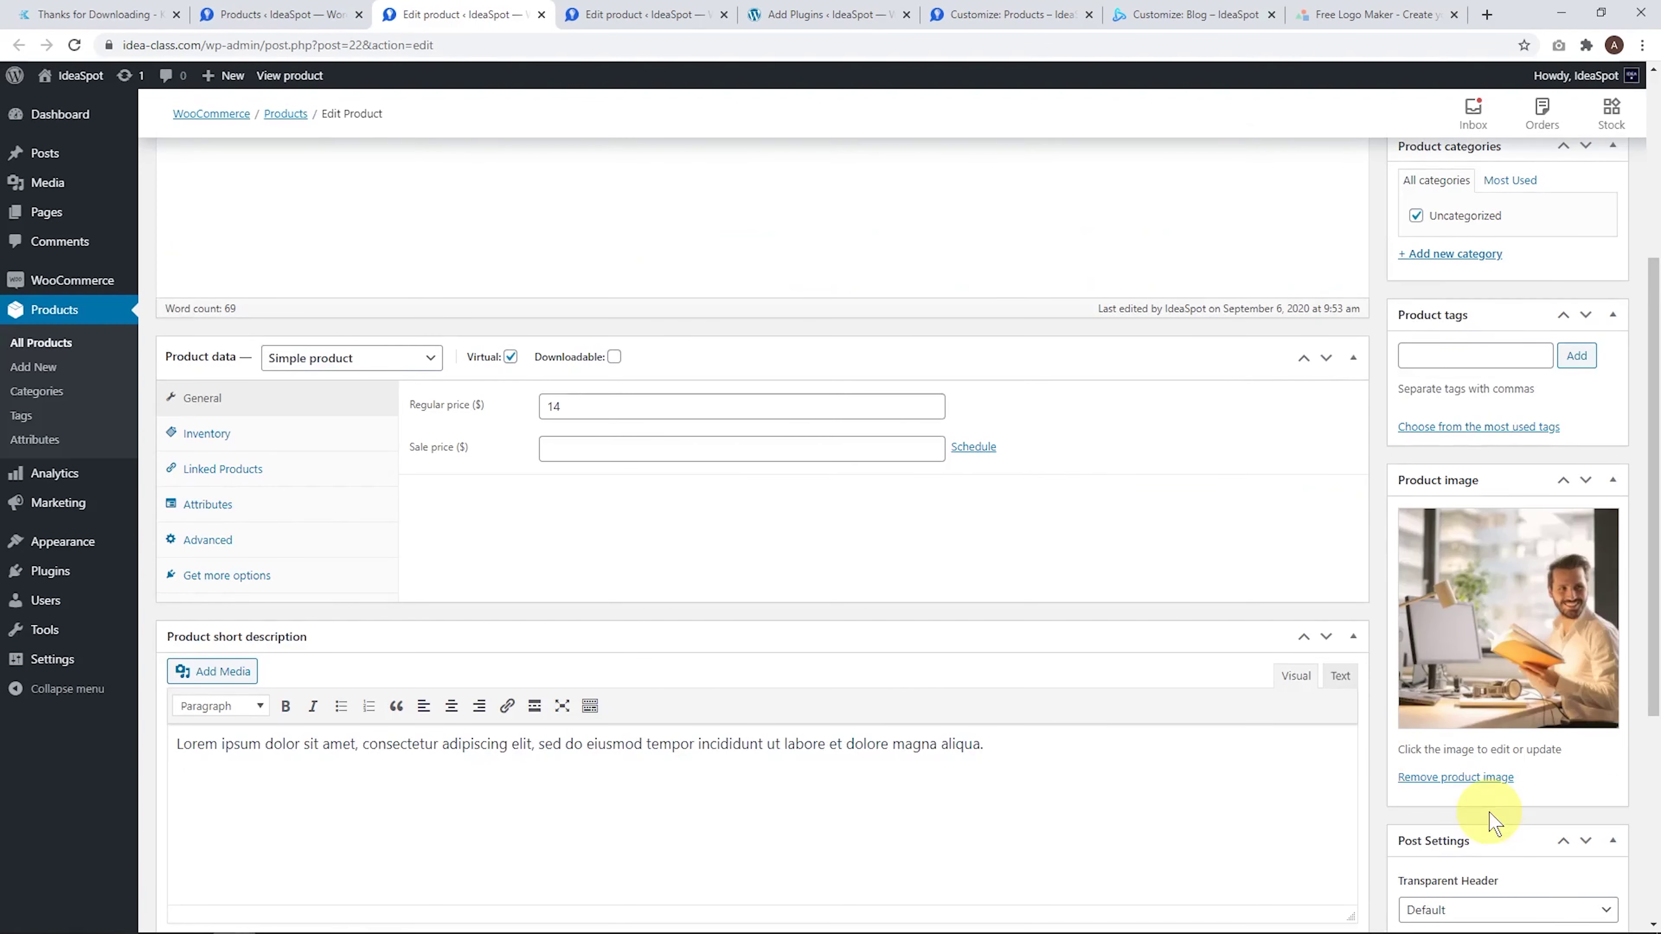
pyautogui.scroll(5, 1413, 385)
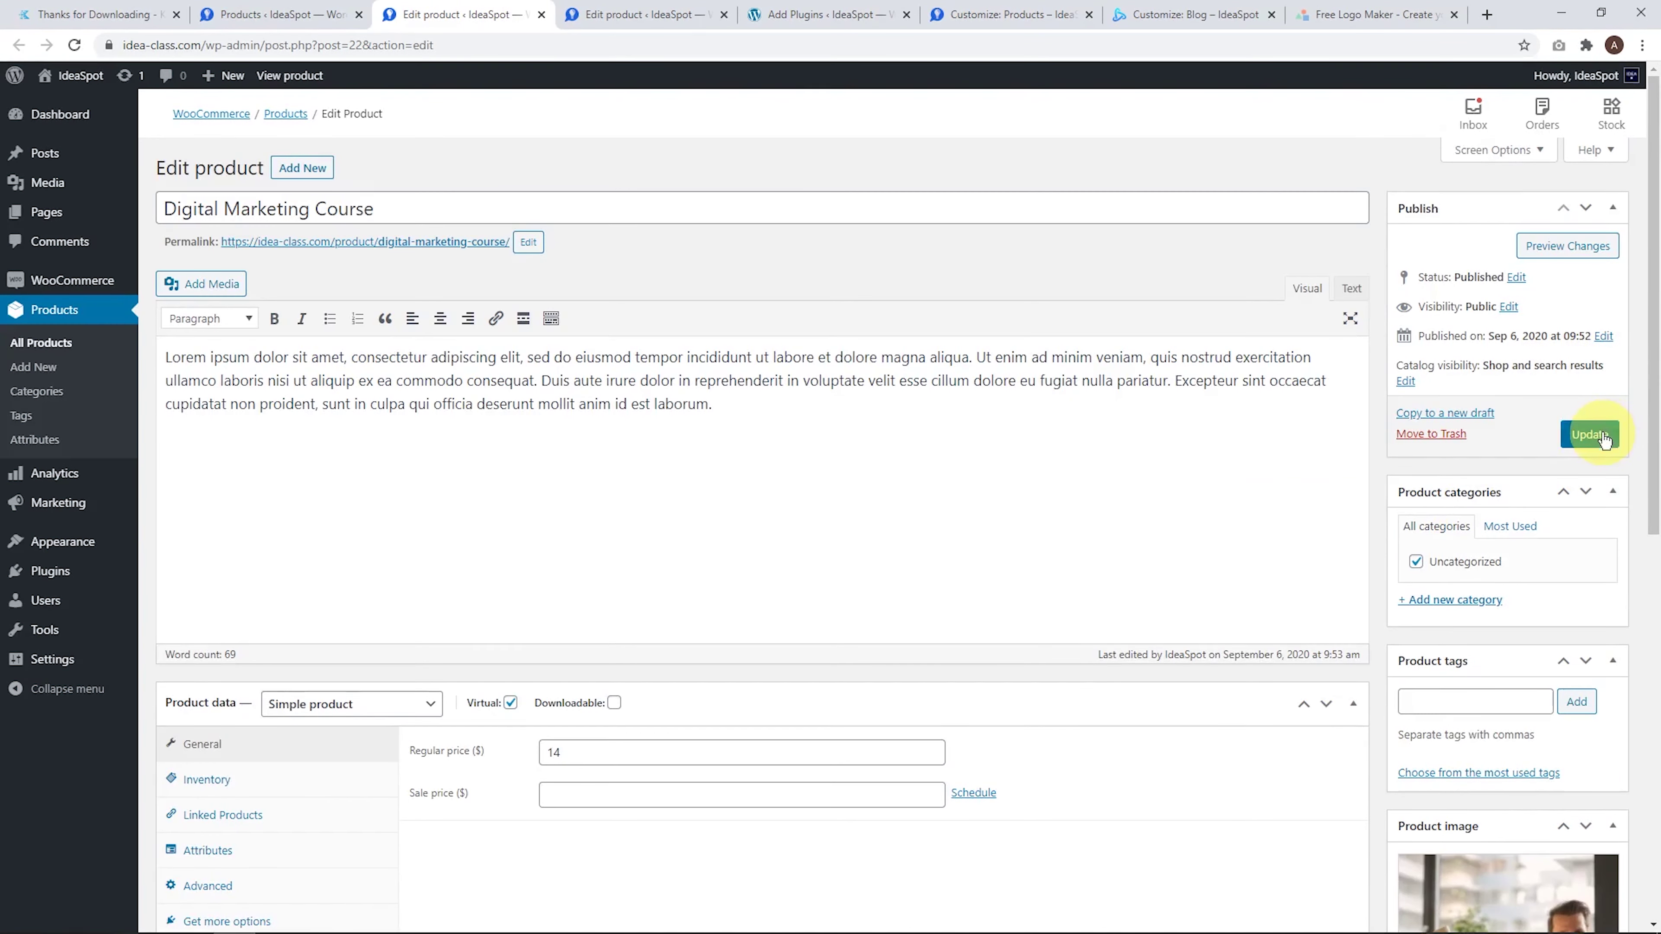
pyautogui.click(1590, 434)
# Set ideaspot-7.jpg from the media library as the Blogging Course product image and update the product
pyautogui.click(630, 13)
pyautogui.scroll(-6, 1317, 509)
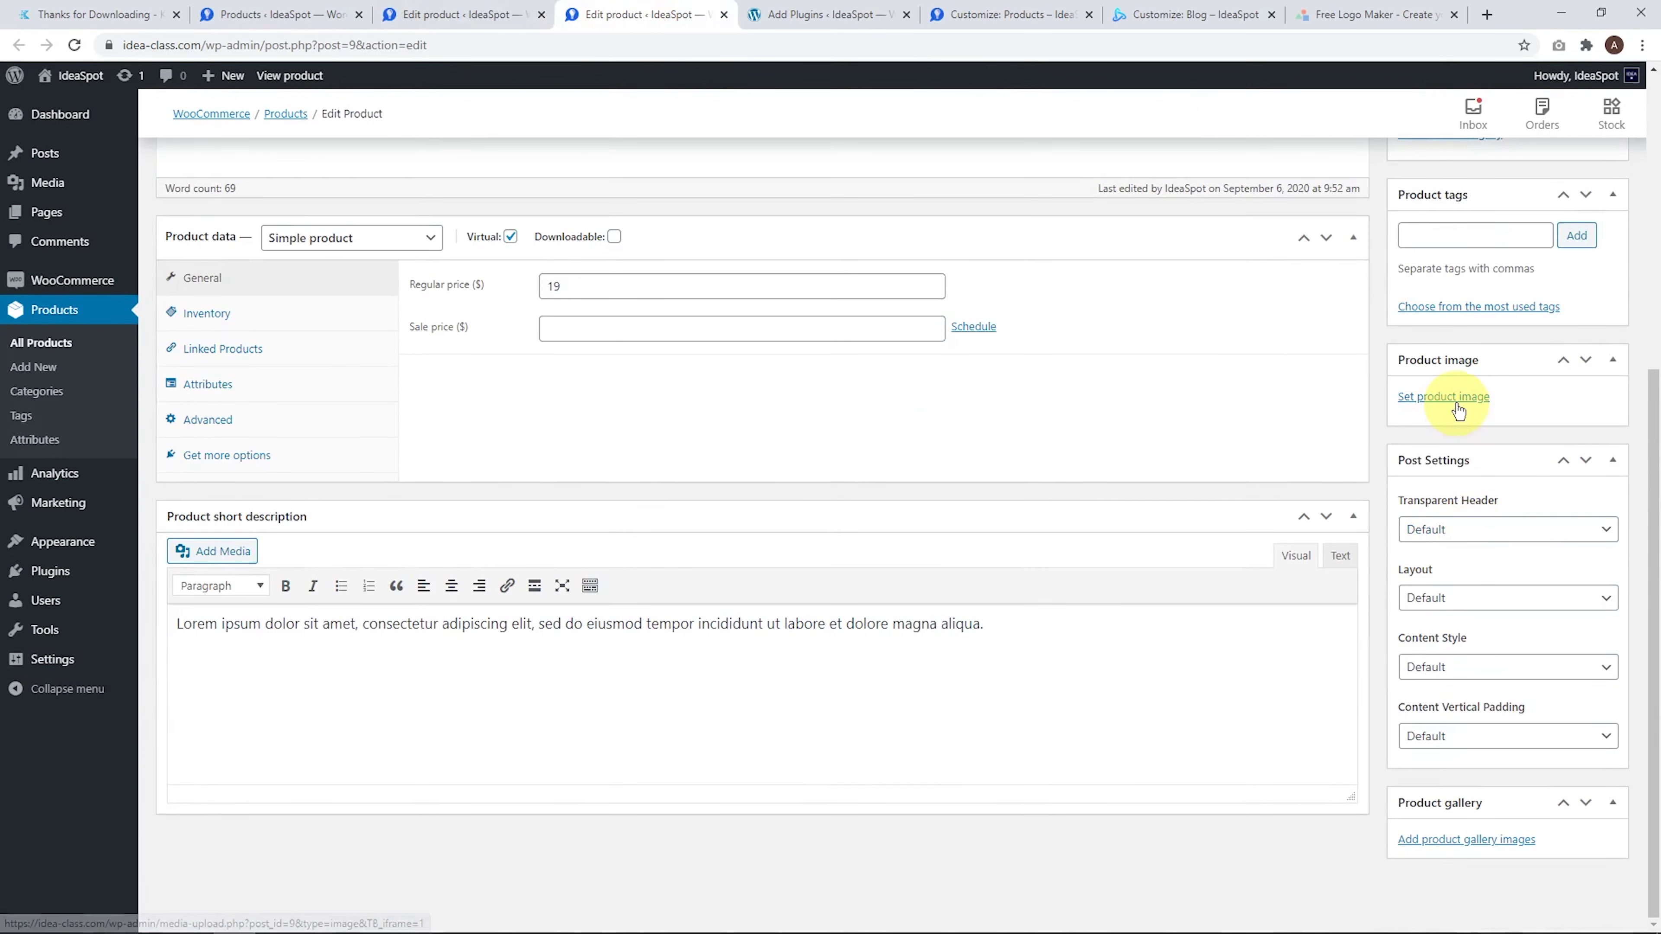
pyautogui.click(1441, 398)
pyautogui.click(720, 314)
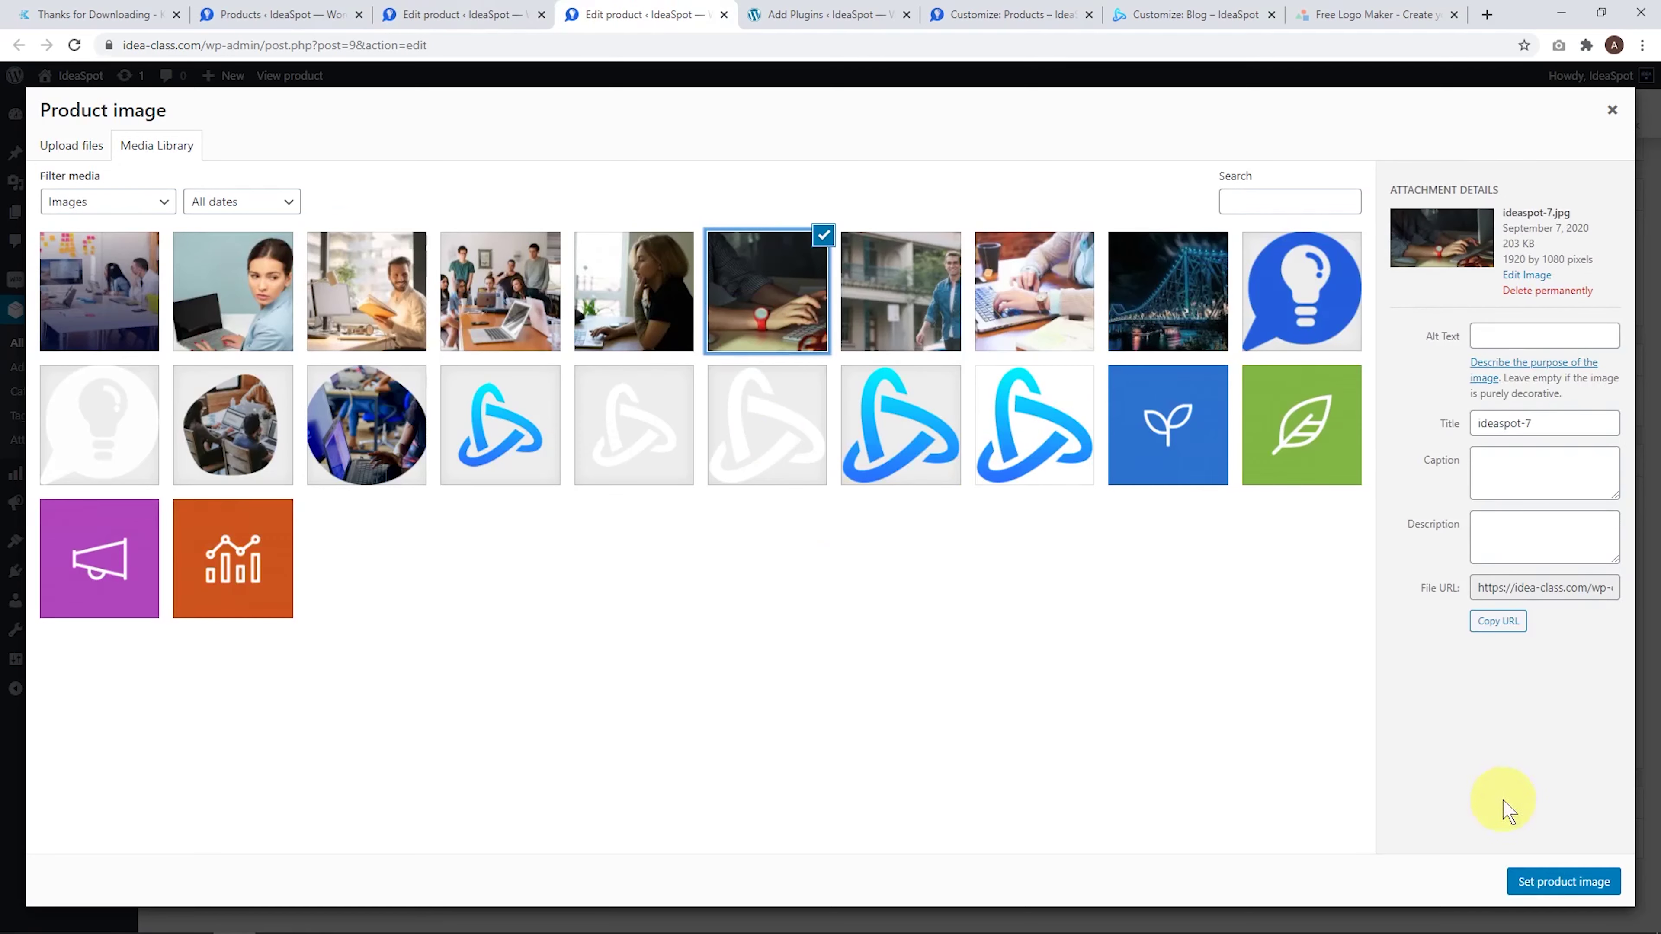
pyautogui.click(1536, 882)
pyautogui.scroll(5, 1400, 536)
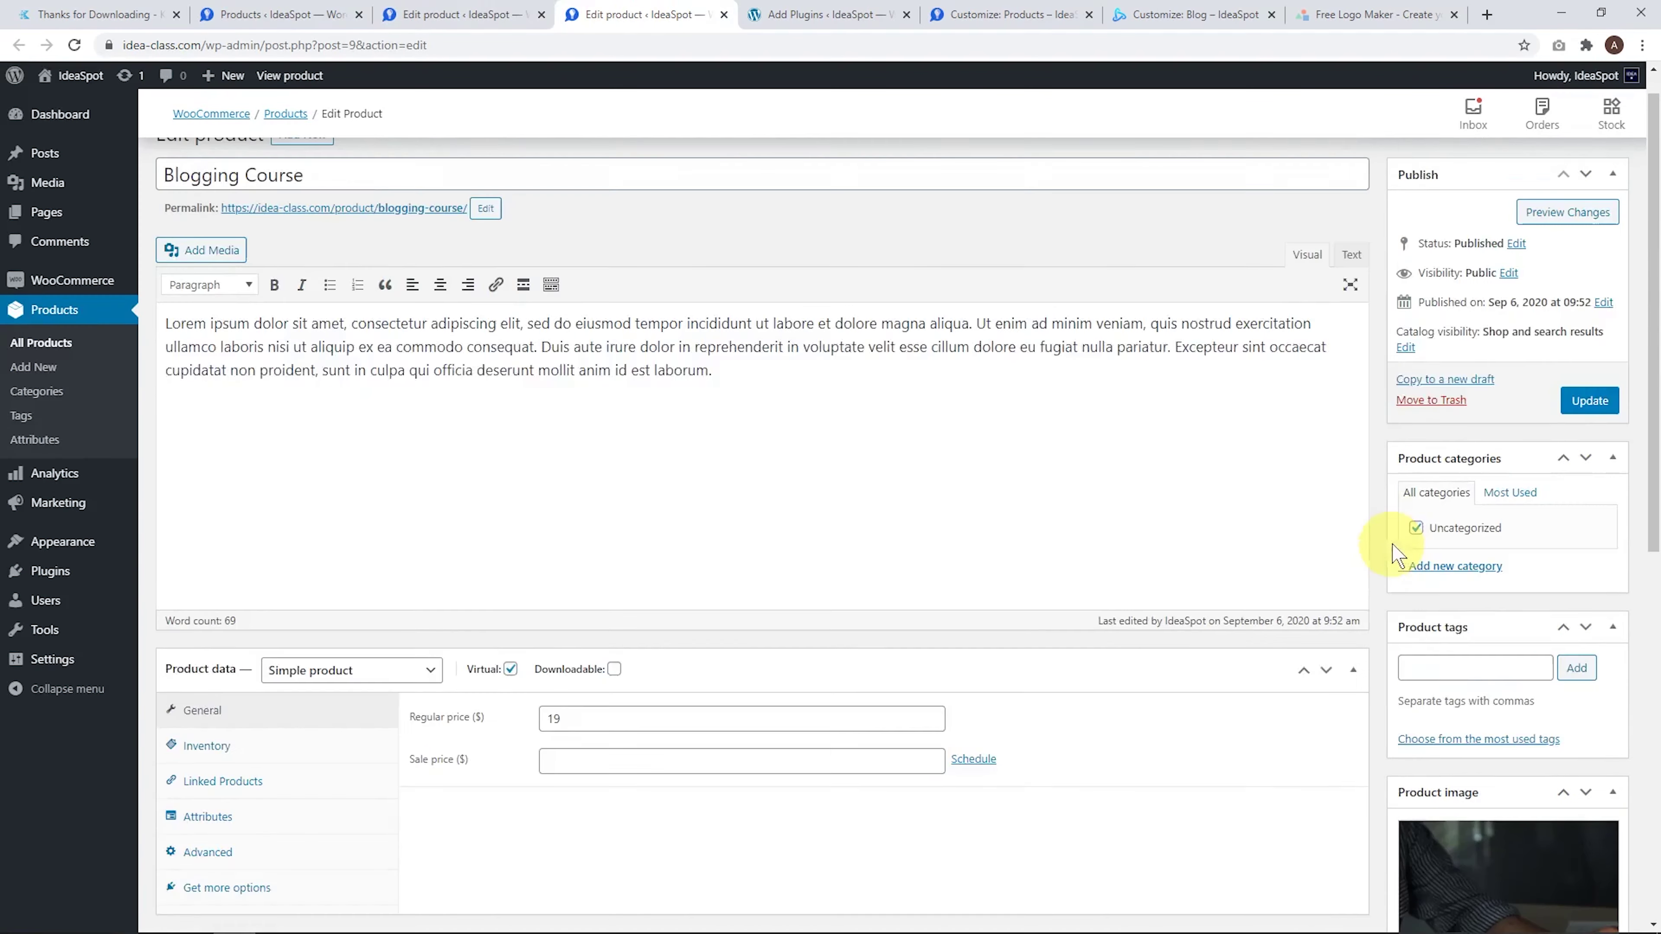
pyautogui.click(1594, 444)
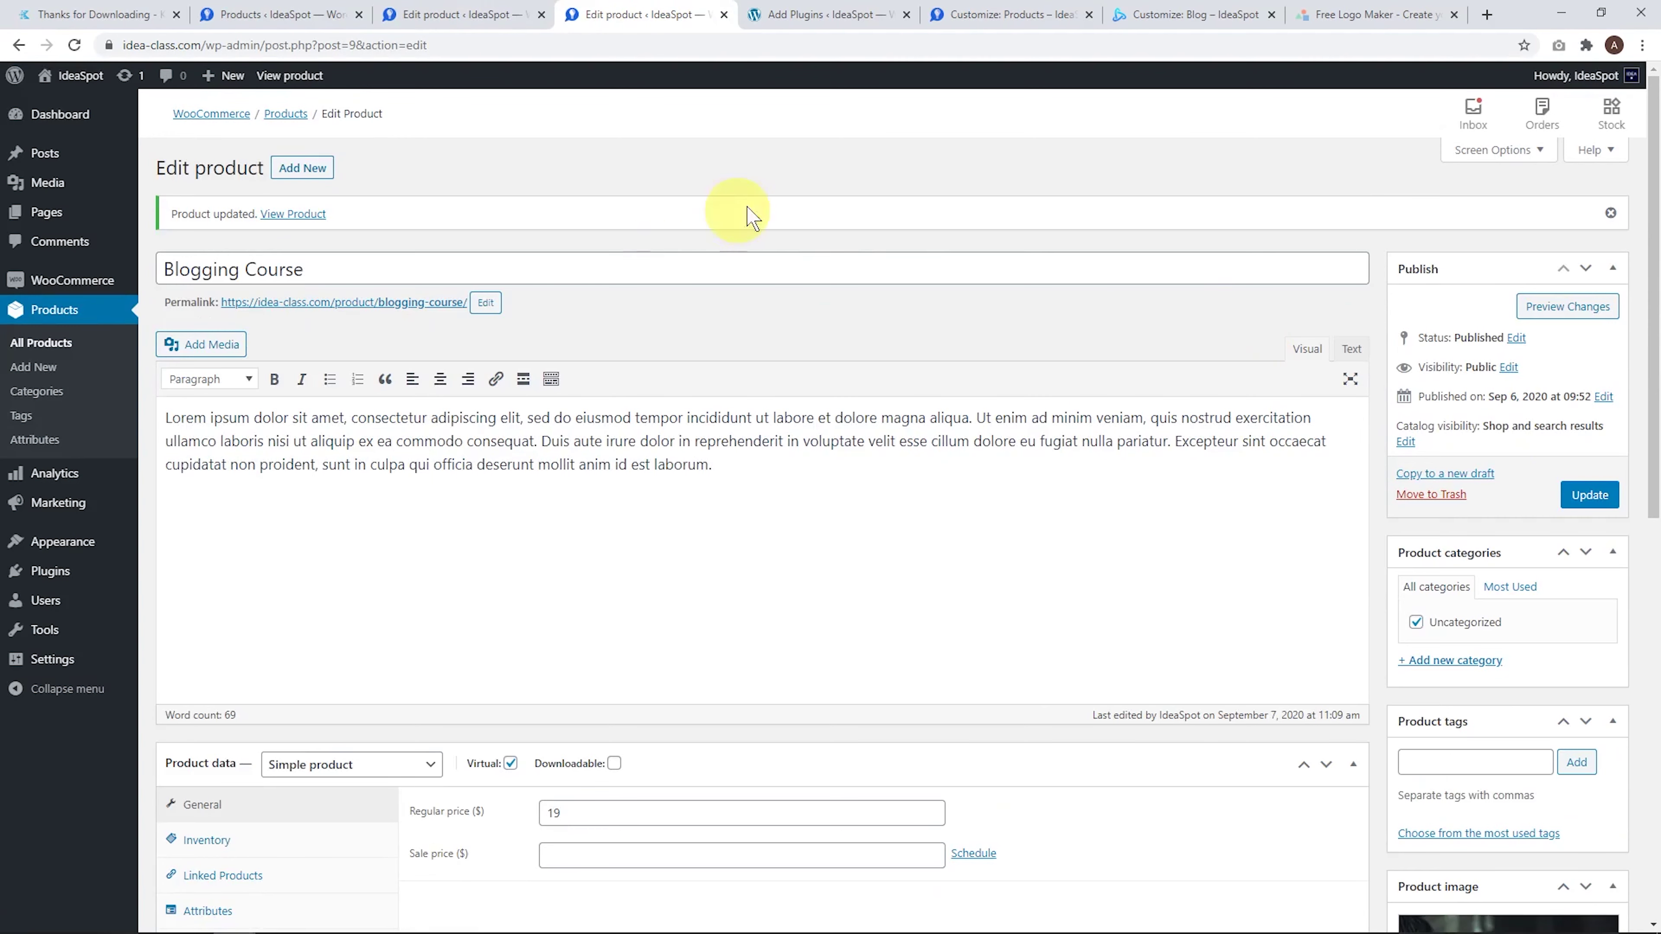
# Reload the site customizer and open the Shop page in its preview to check the product images
pyautogui.click(981, 15)
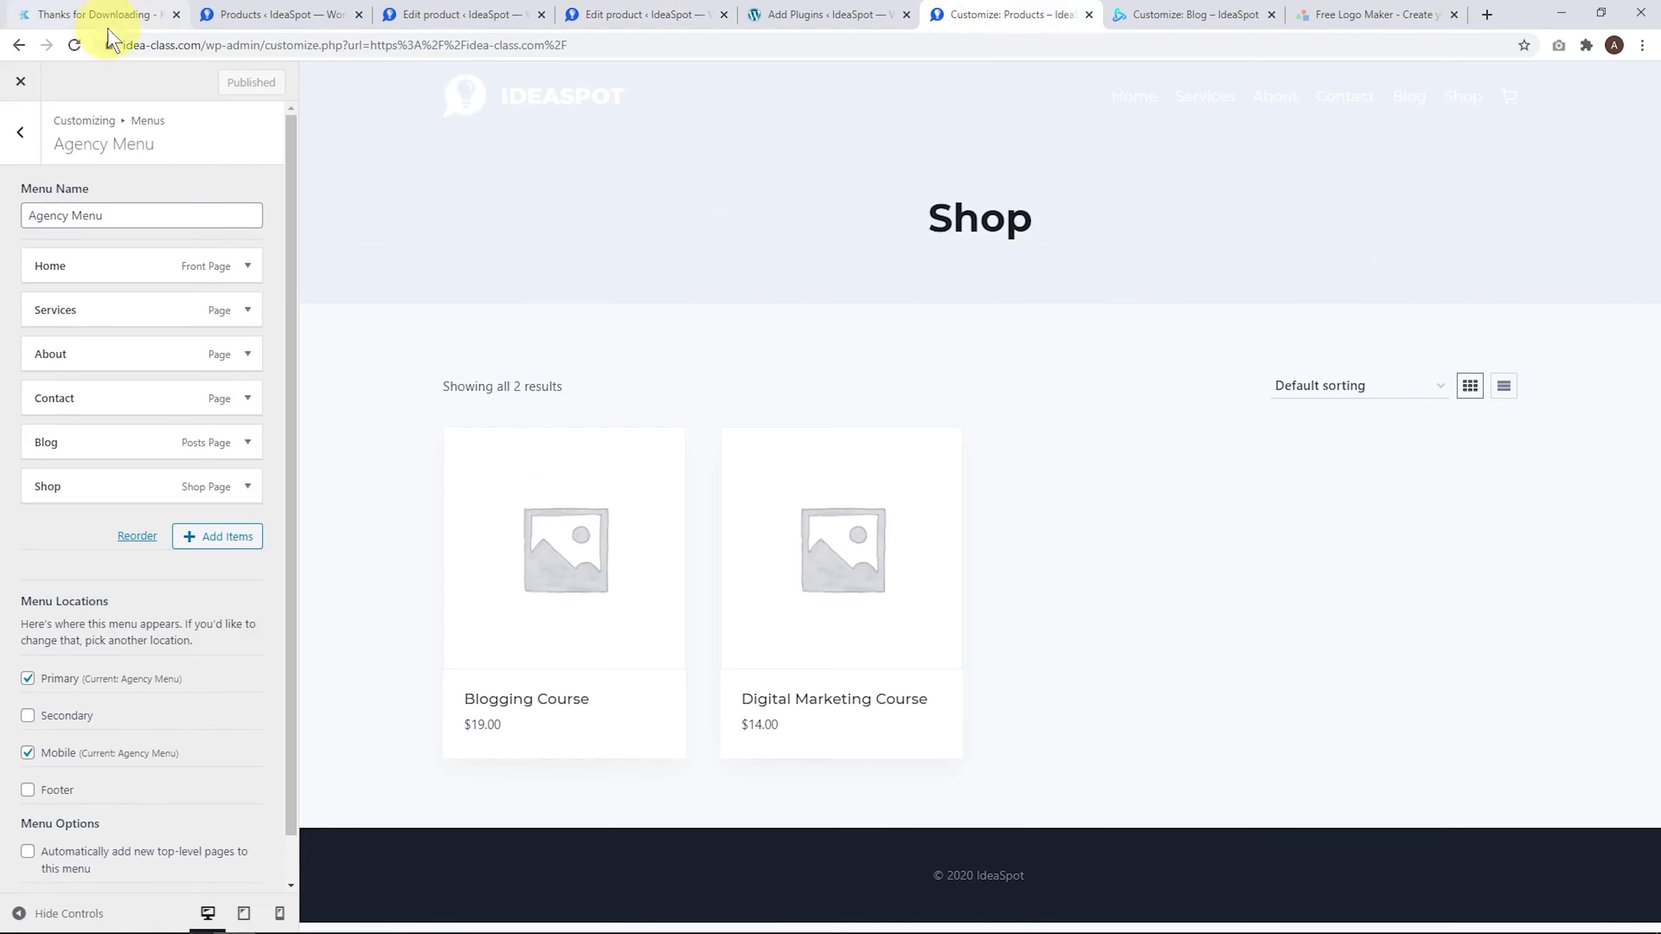
pyautogui.click(74, 45)
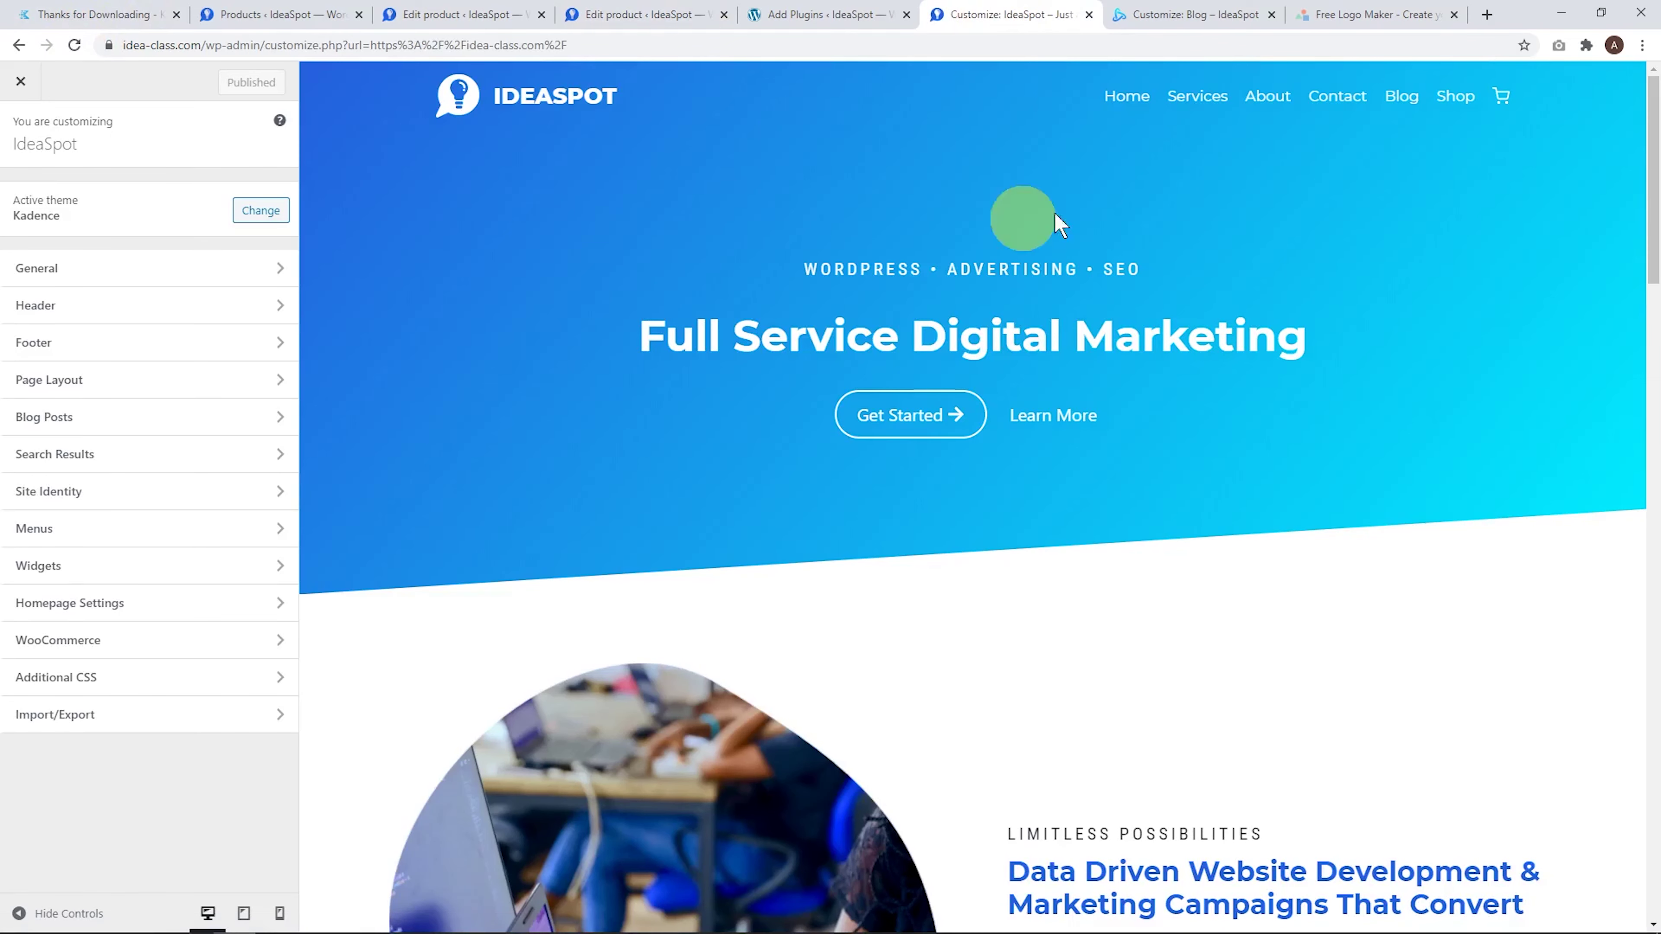
pyautogui.click(1455, 100)
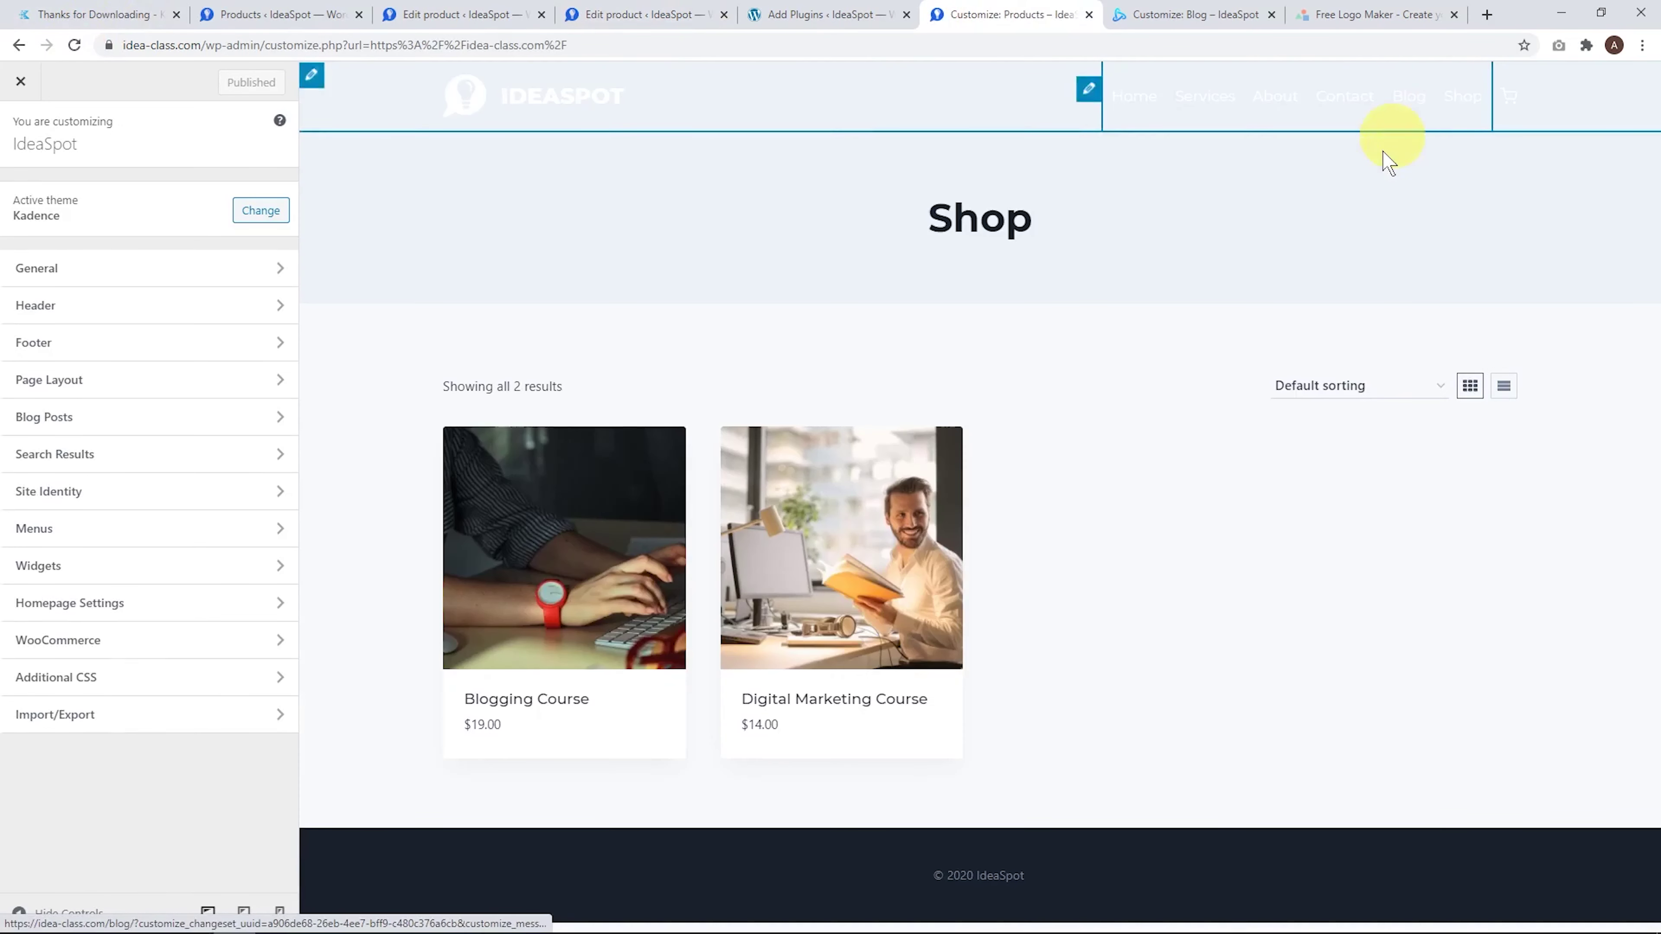
pyautogui.moveTo(848, 563)
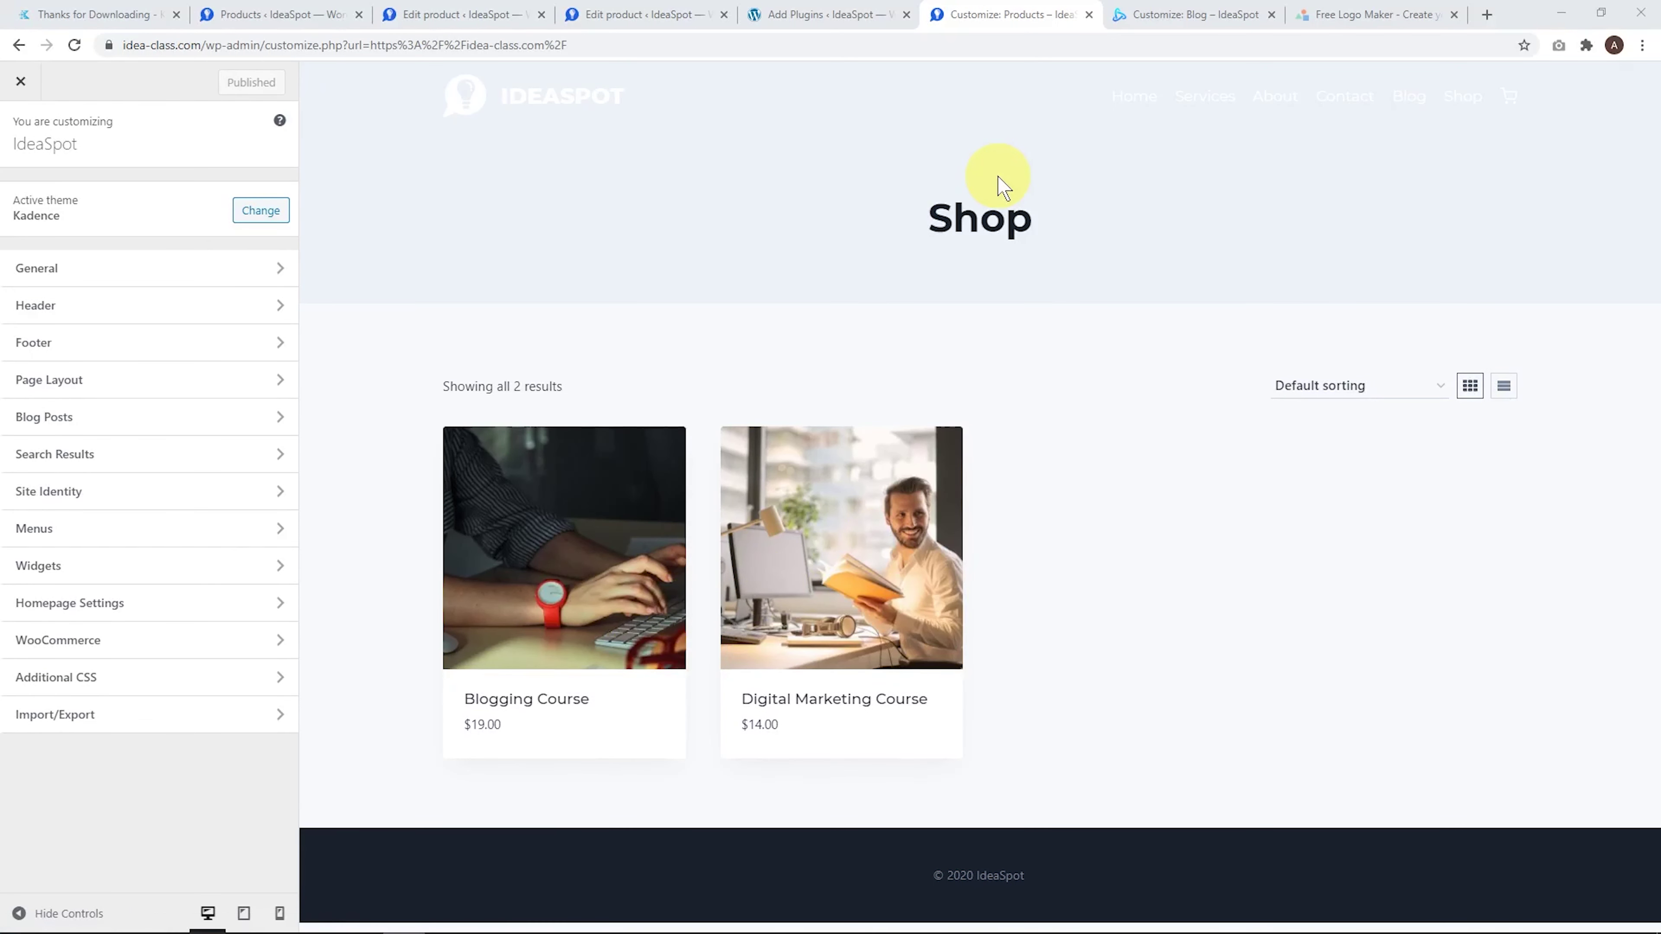
# Set the archive title colour to the palette's white in the WooCommerce product catalog design settings
pyautogui.click(141, 639)
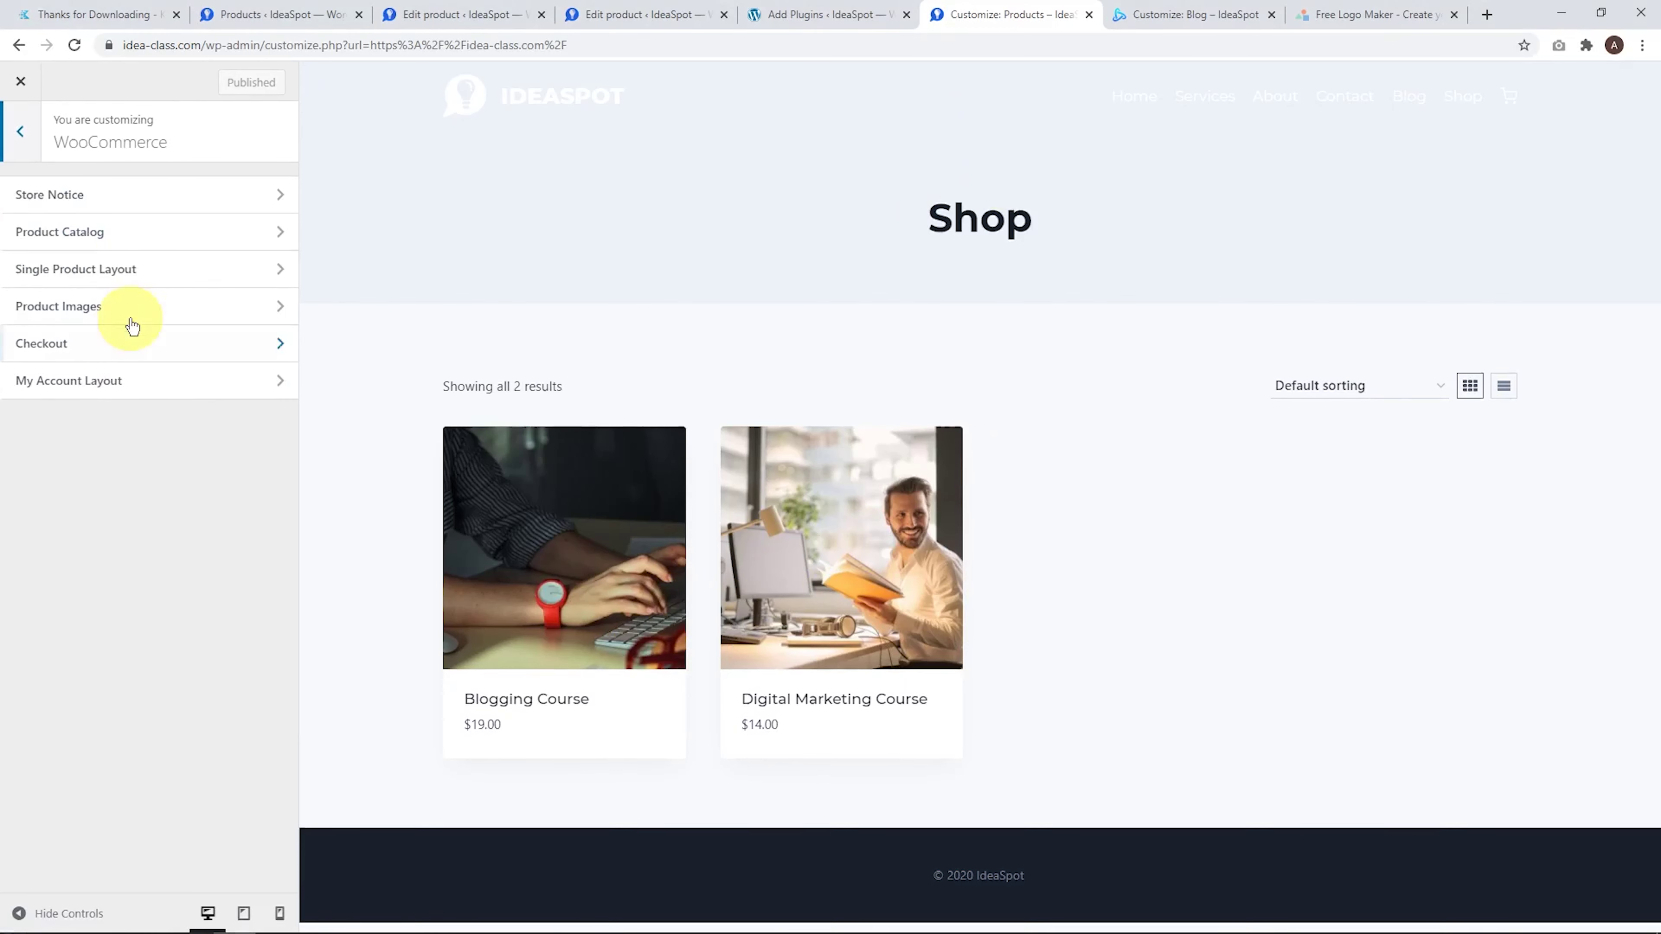
pyautogui.click(81, 233)
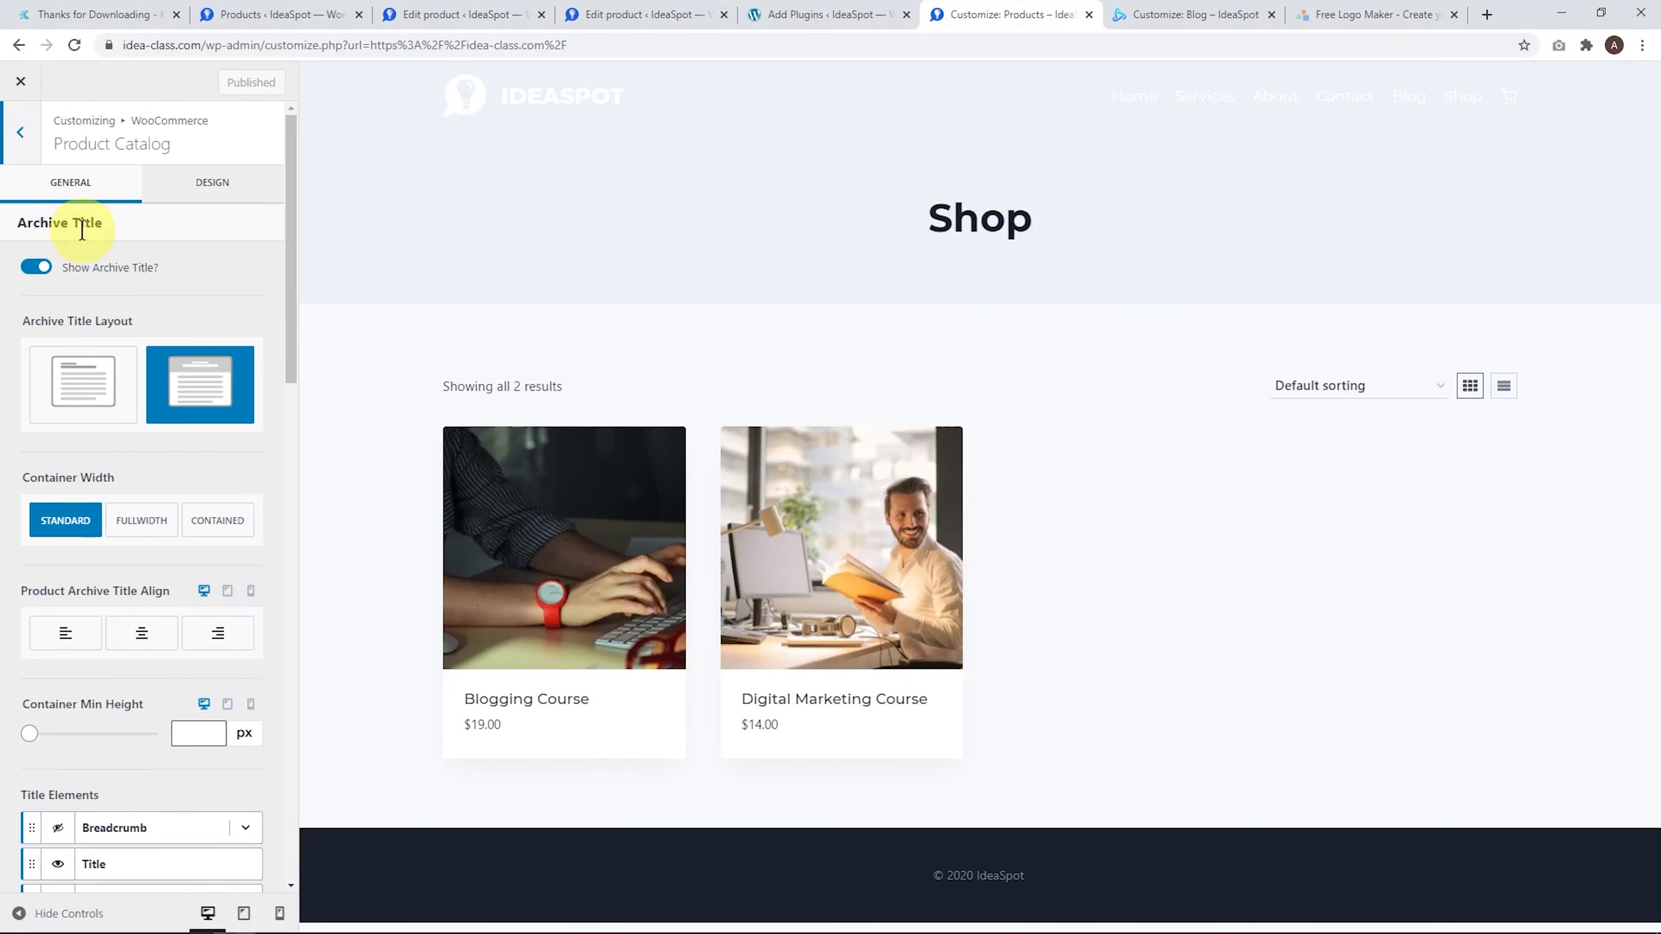
pyautogui.click(184, 189)
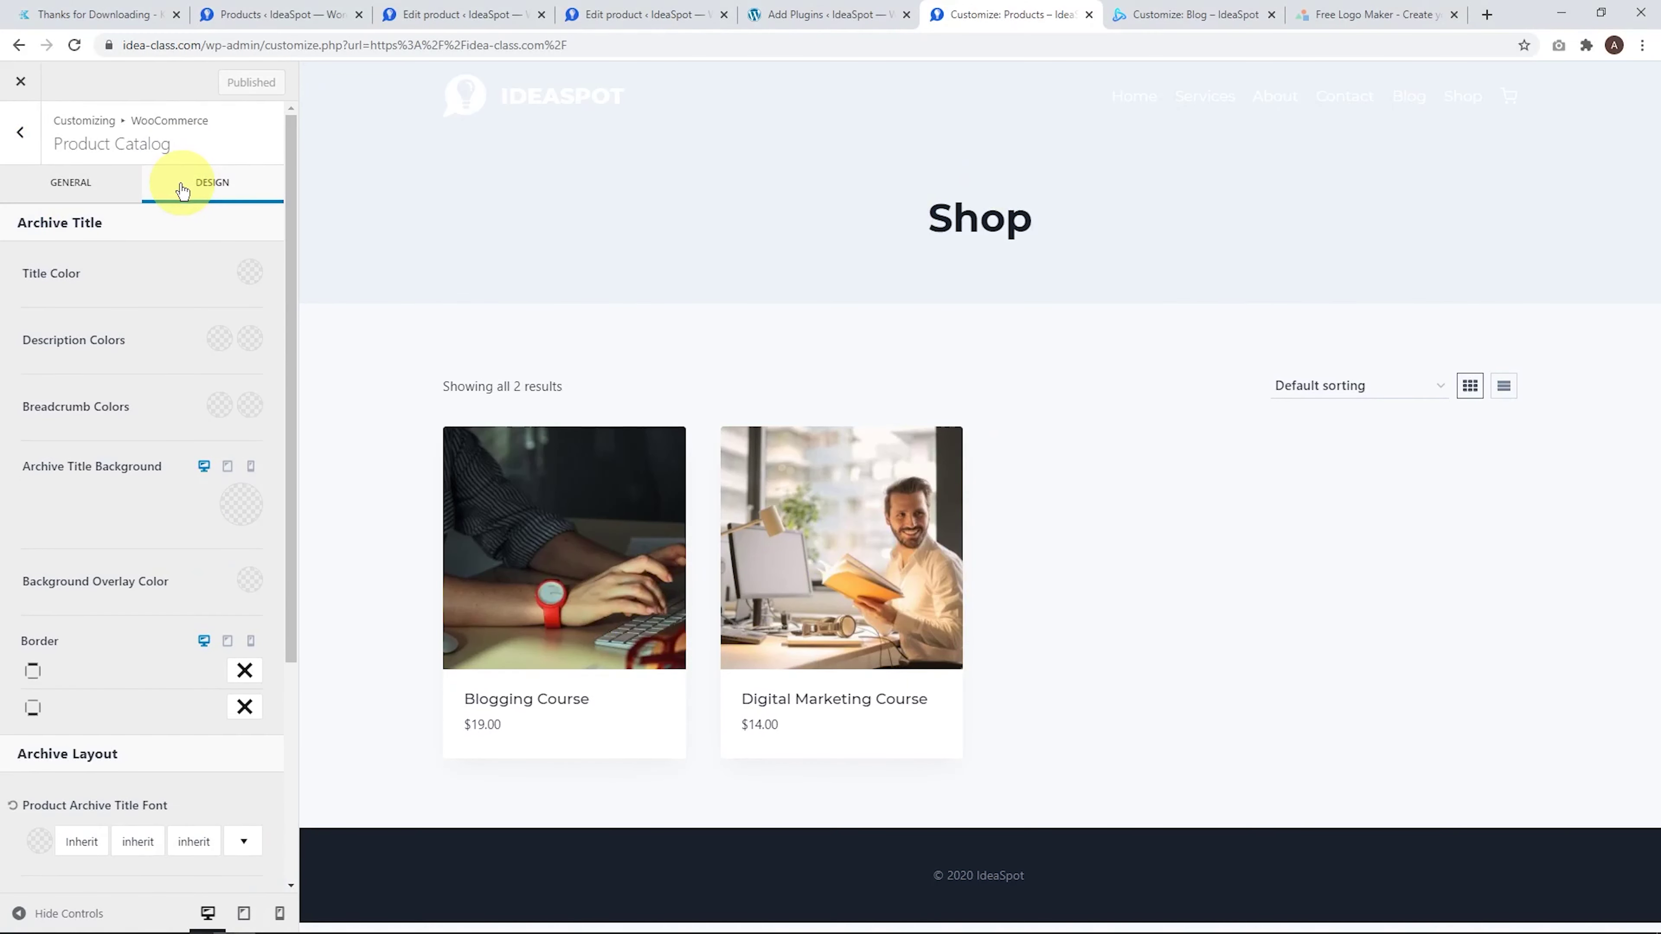
pyautogui.click(248, 273)
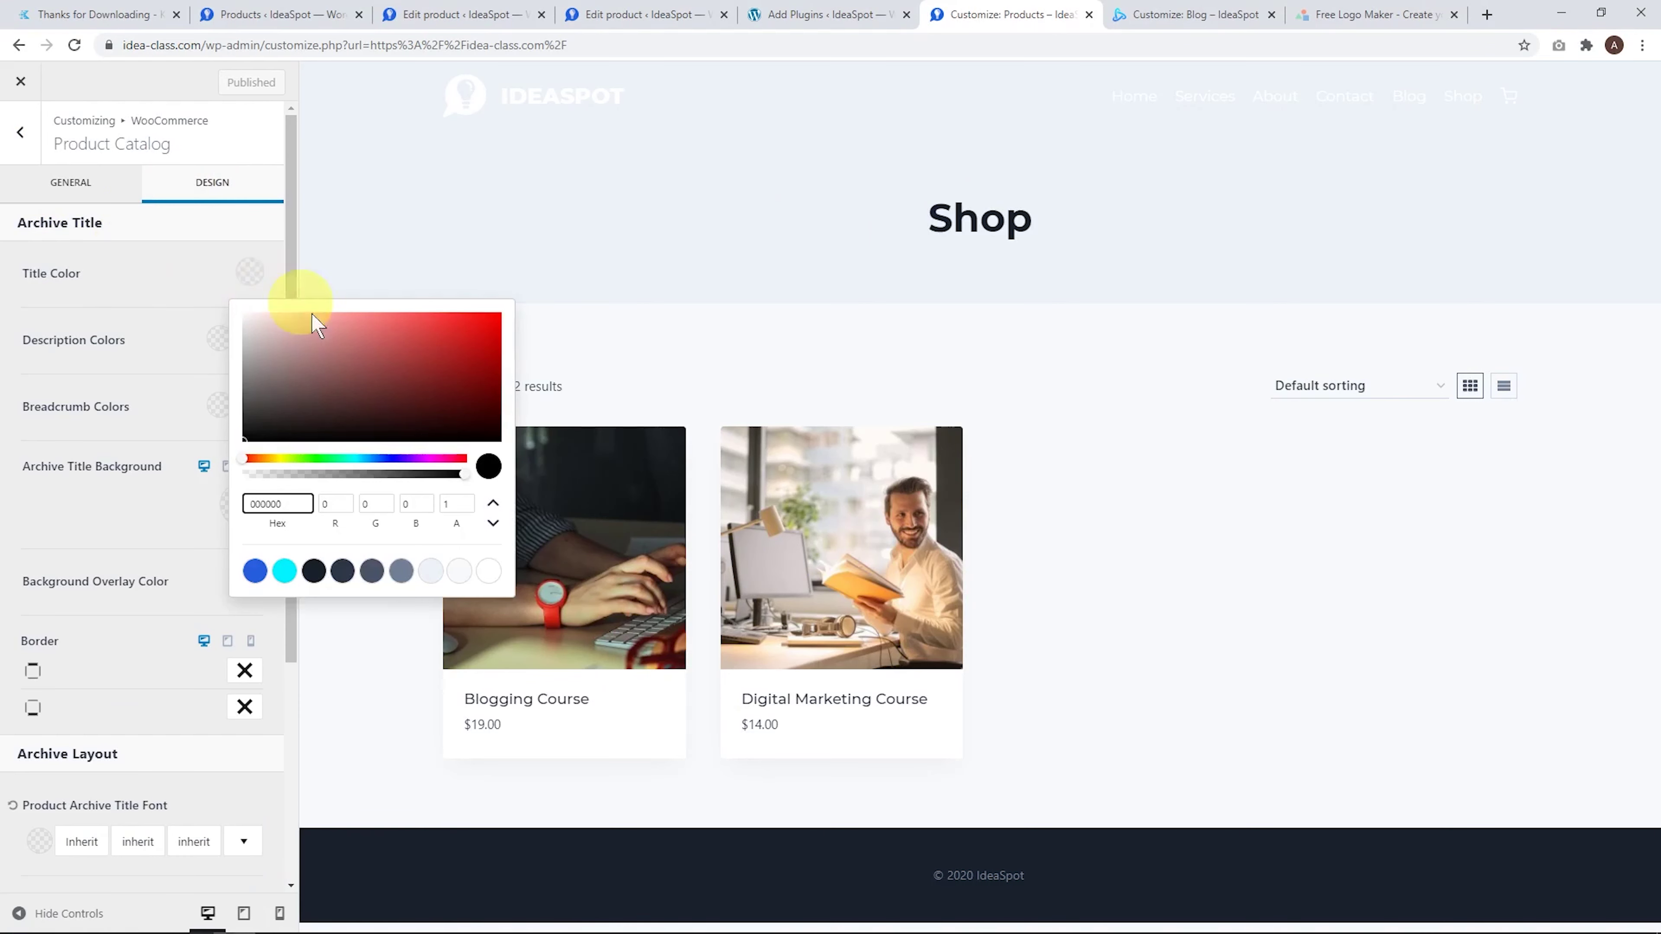
pyautogui.click(488, 570)
pyautogui.click(146, 279)
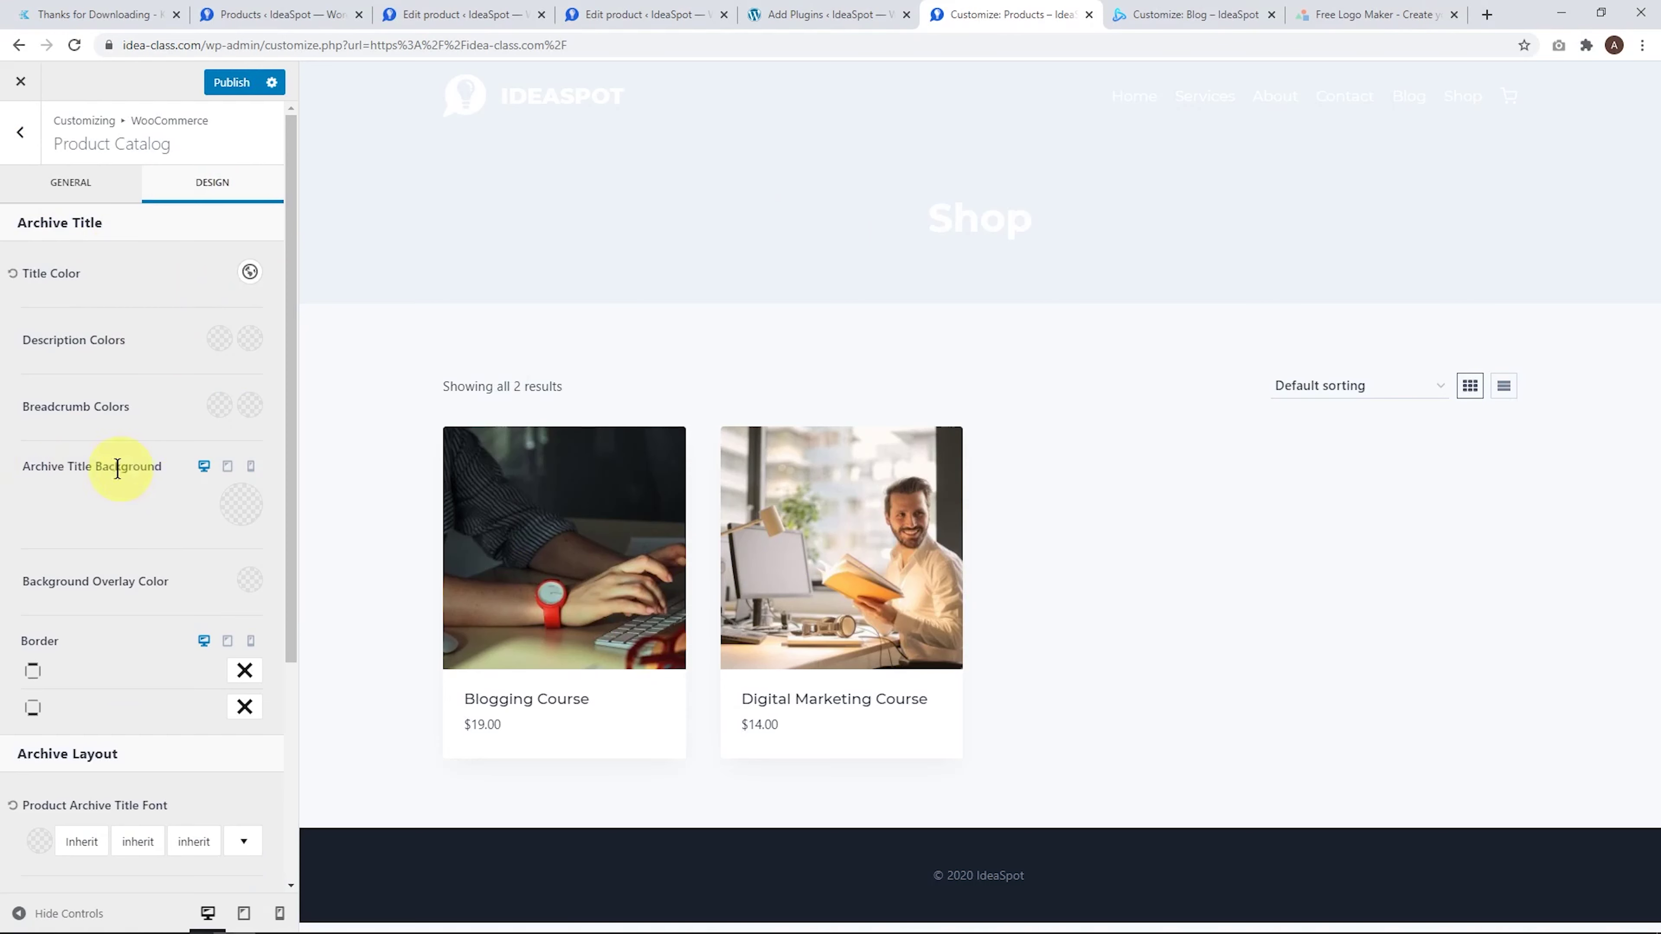
# Give the archive title background a linear gradient from 2B6DFE to 00F2FF at 135 degrees and publish the change
pyautogui.click(239, 517)
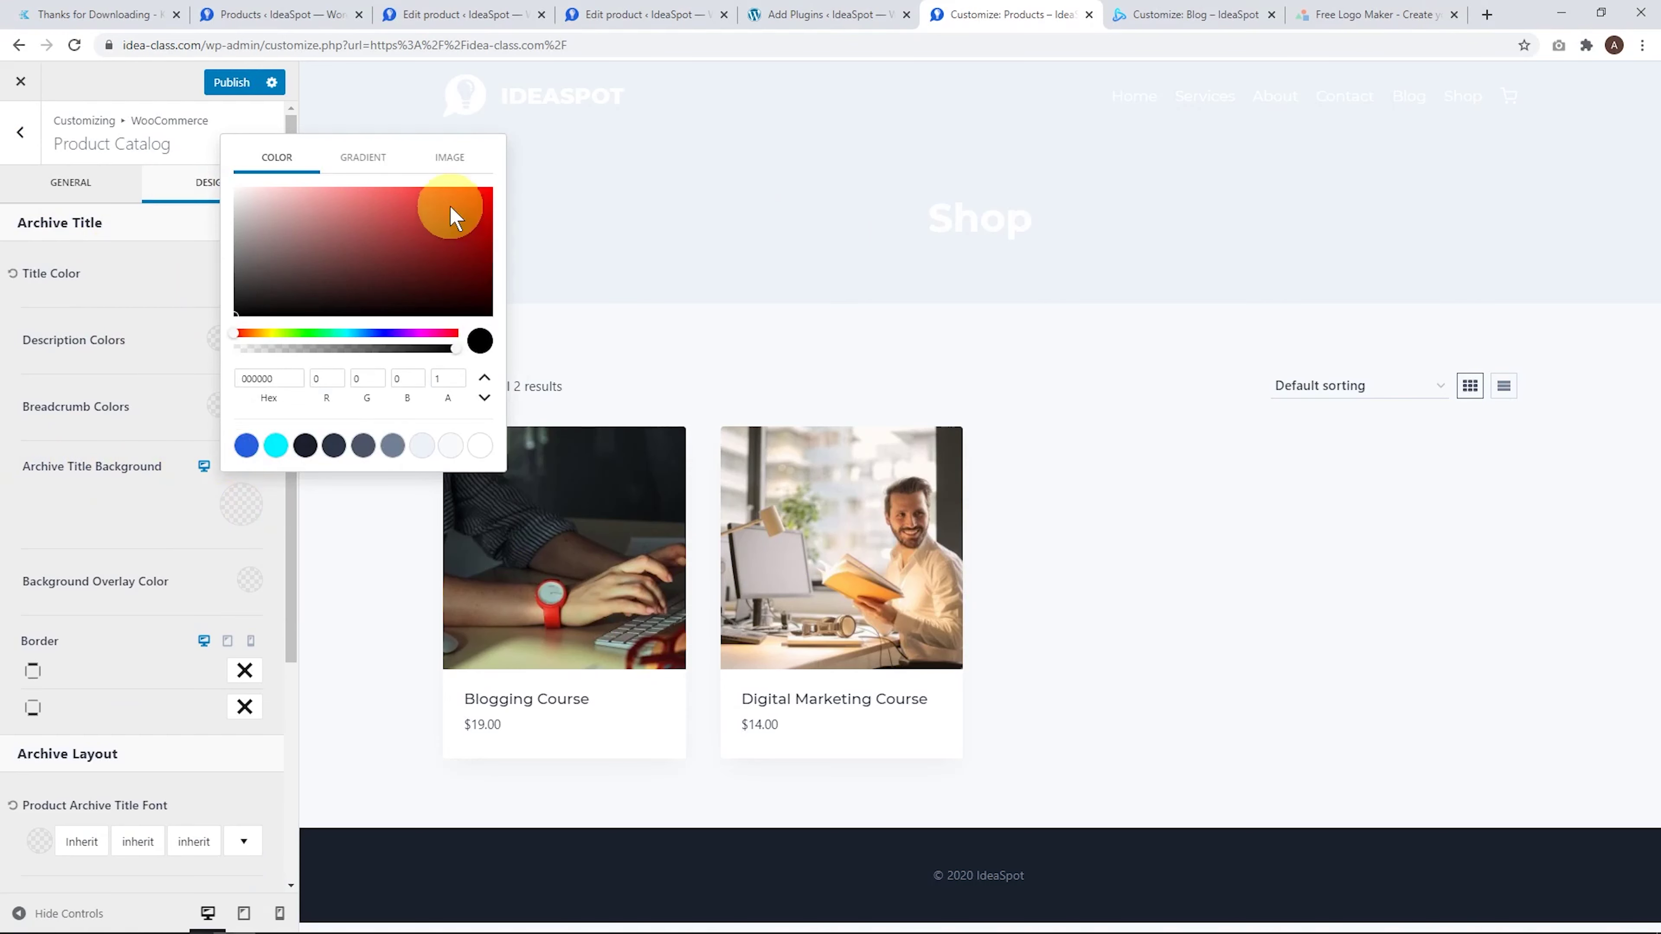
pyautogui.click(365, 156)
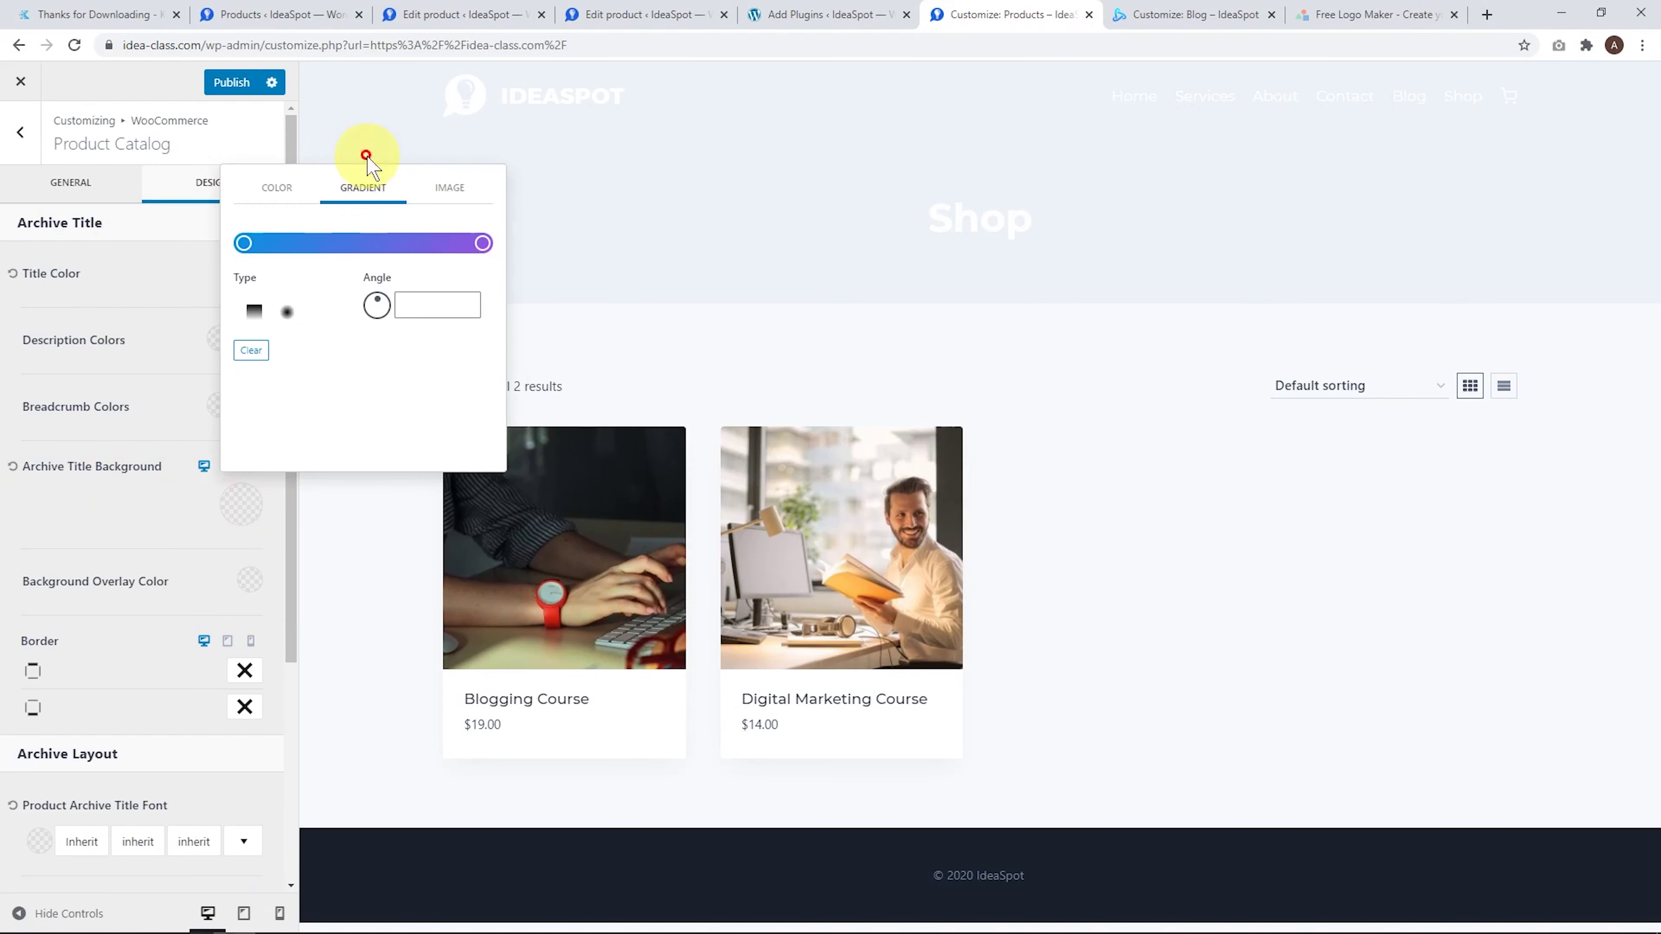
pyautogui.click(245, 244)
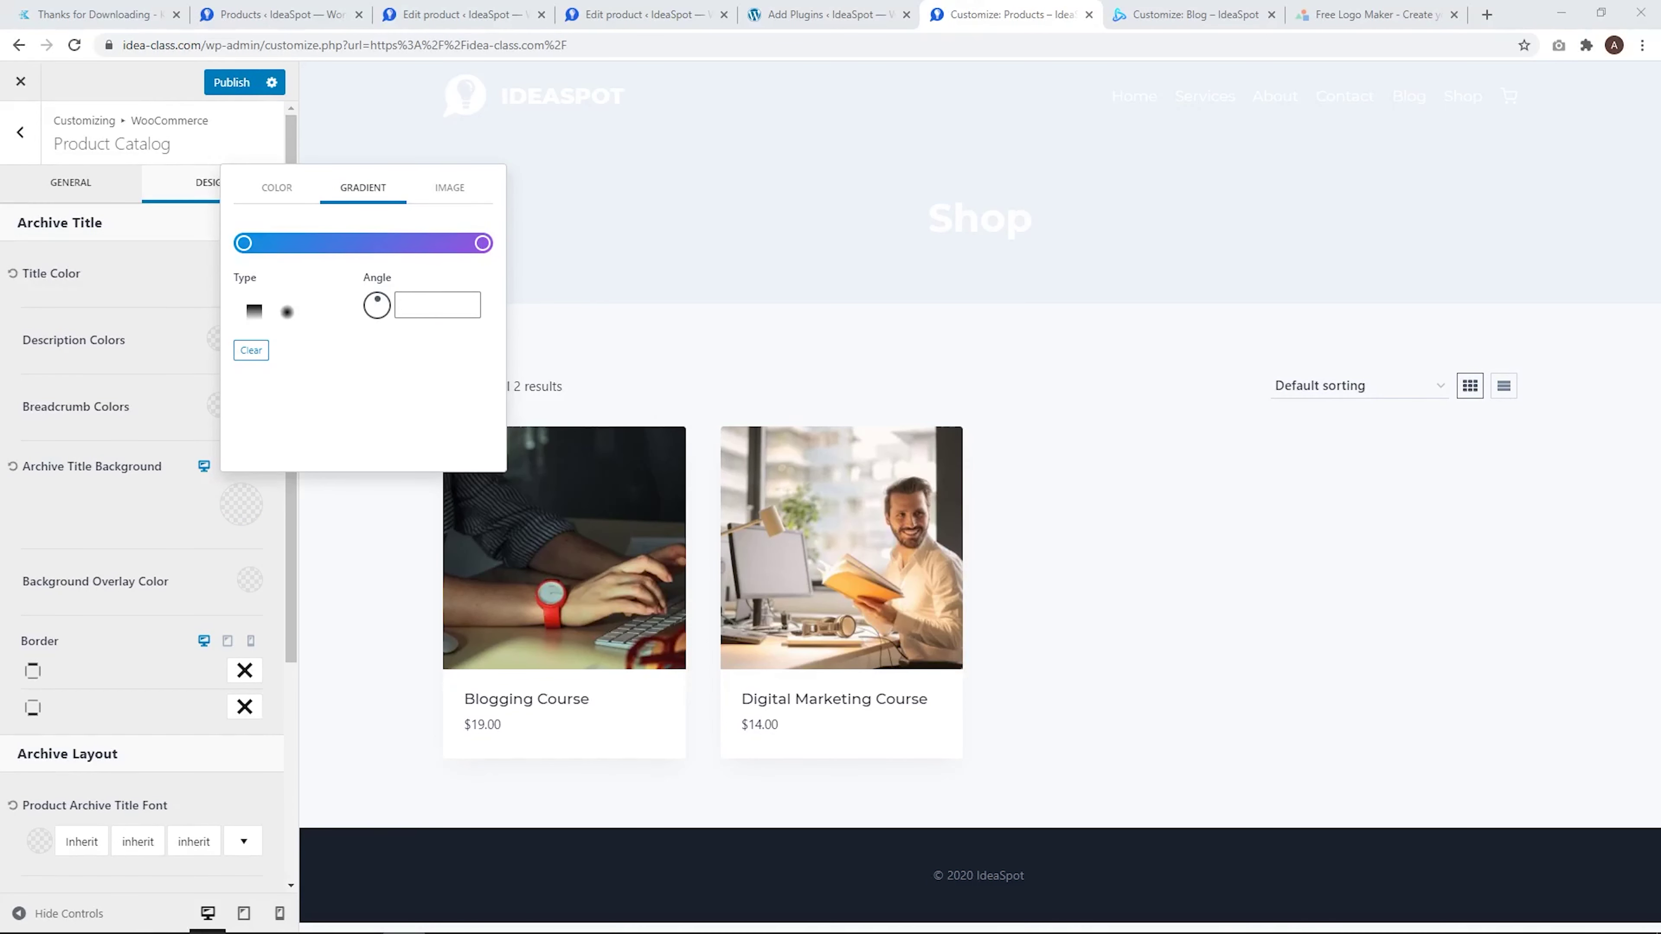
pyautogui.click(246, 244)
pyautogui.moveTo(167, 369); pyautogui.dragTo(124, 361)
pyautogui.write('2B6DFE')
pyautogui.click(482, 239)
pyautogui.click(482, 242)
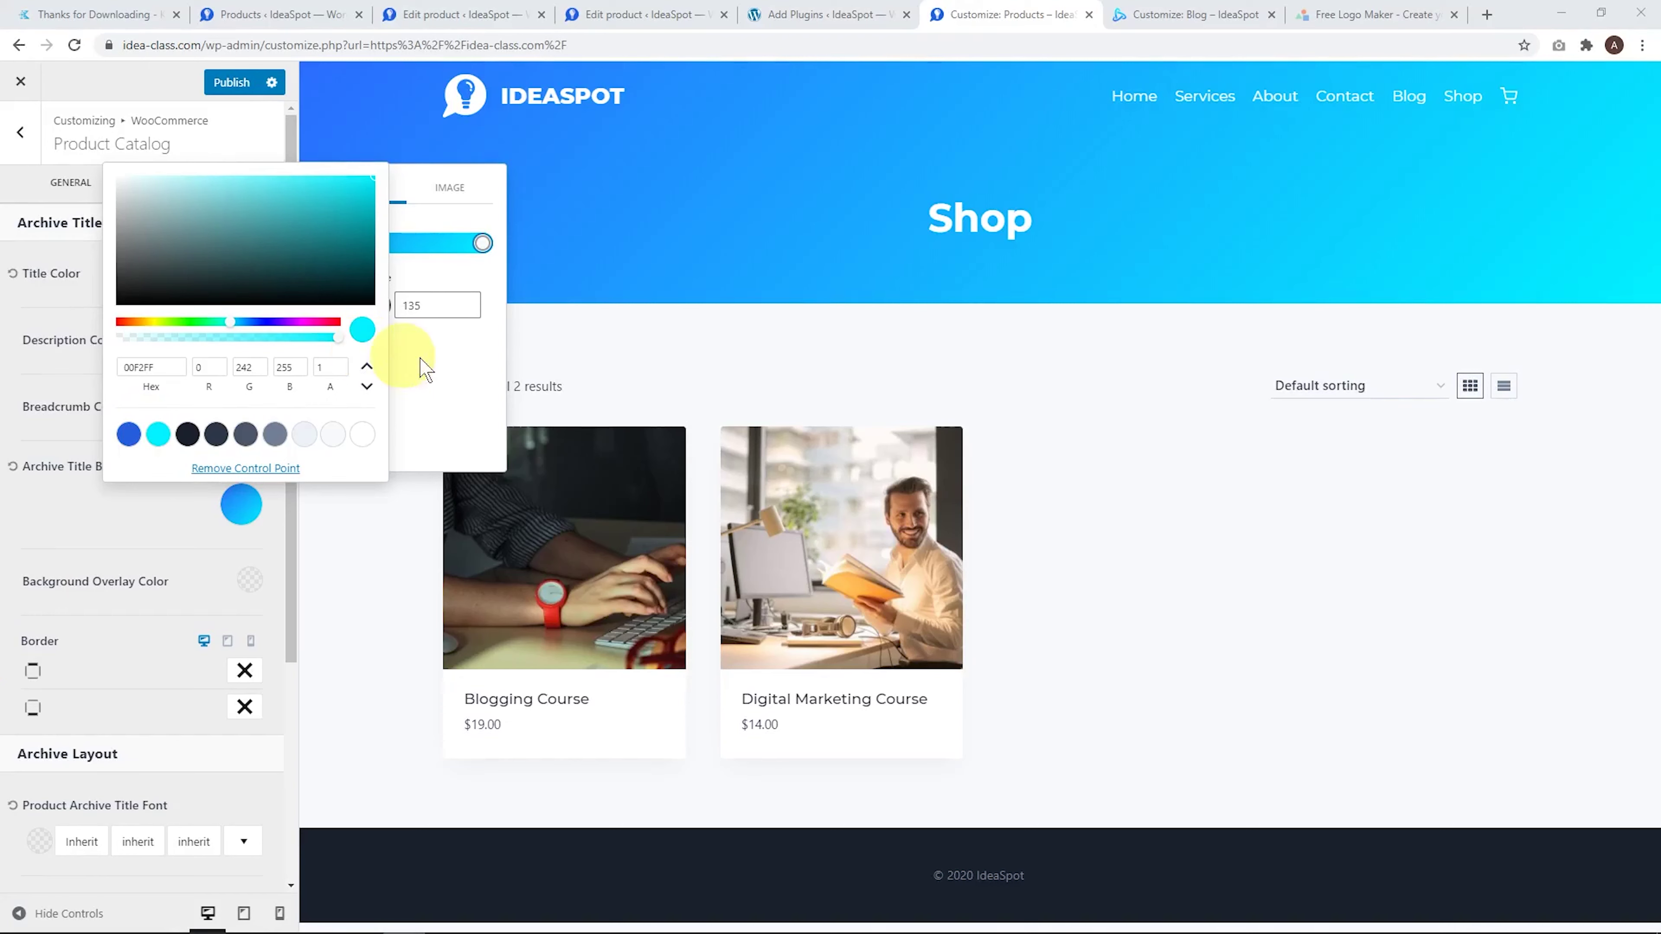
pyautogui.click(445, 401)
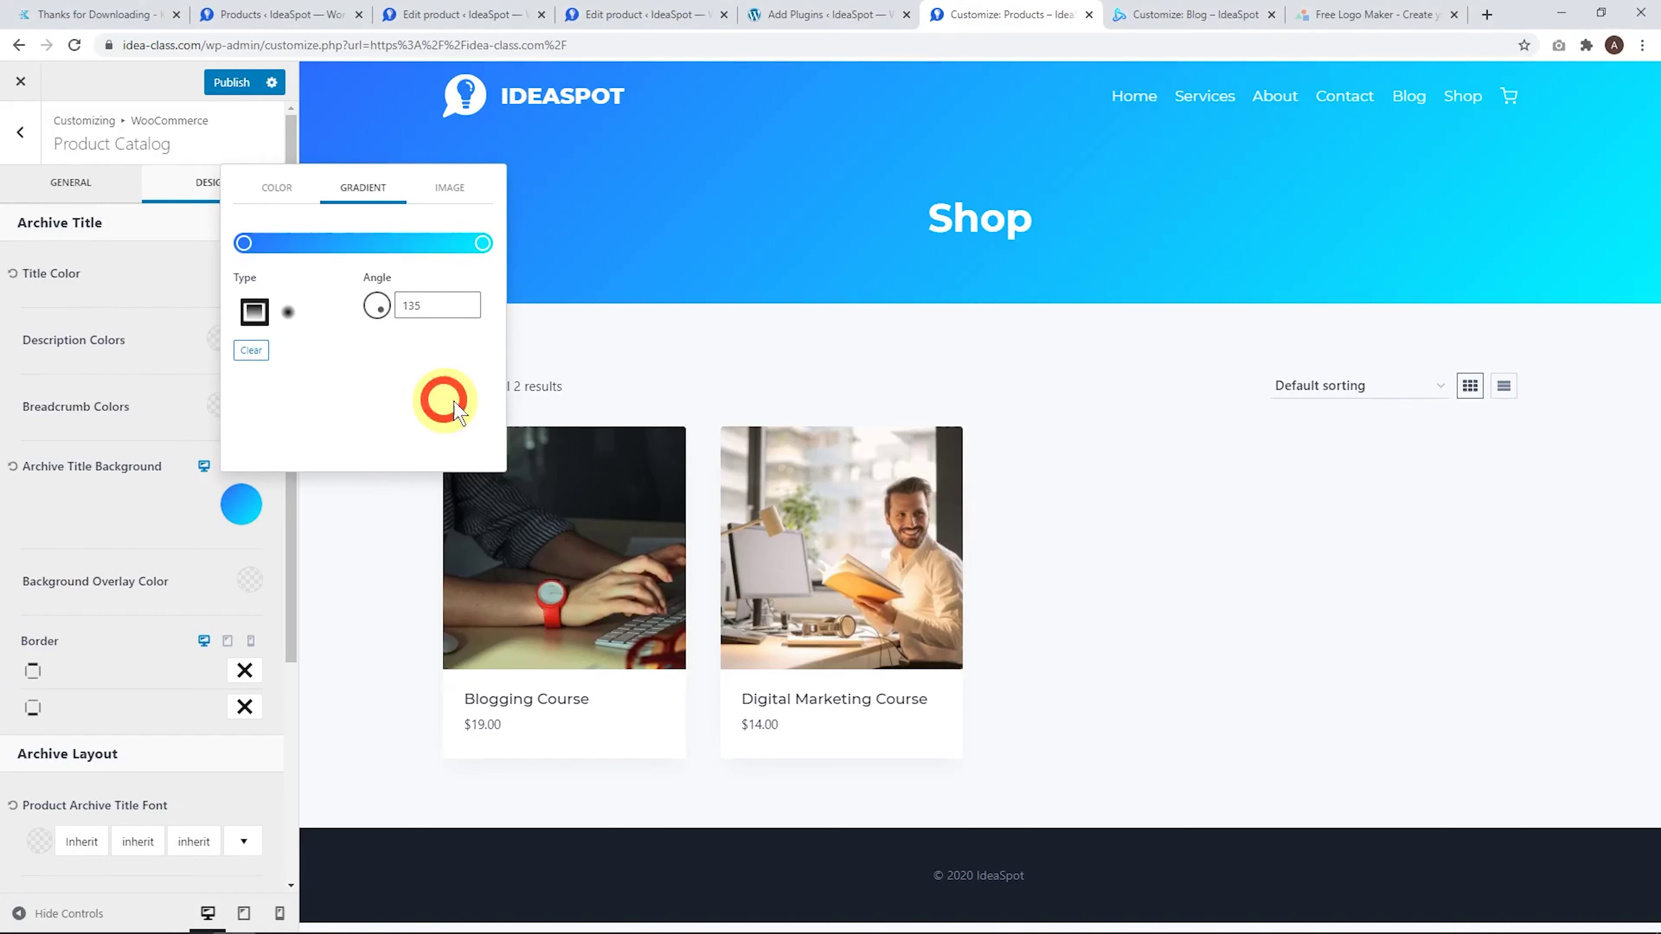
pyautogui.click(705, 347)
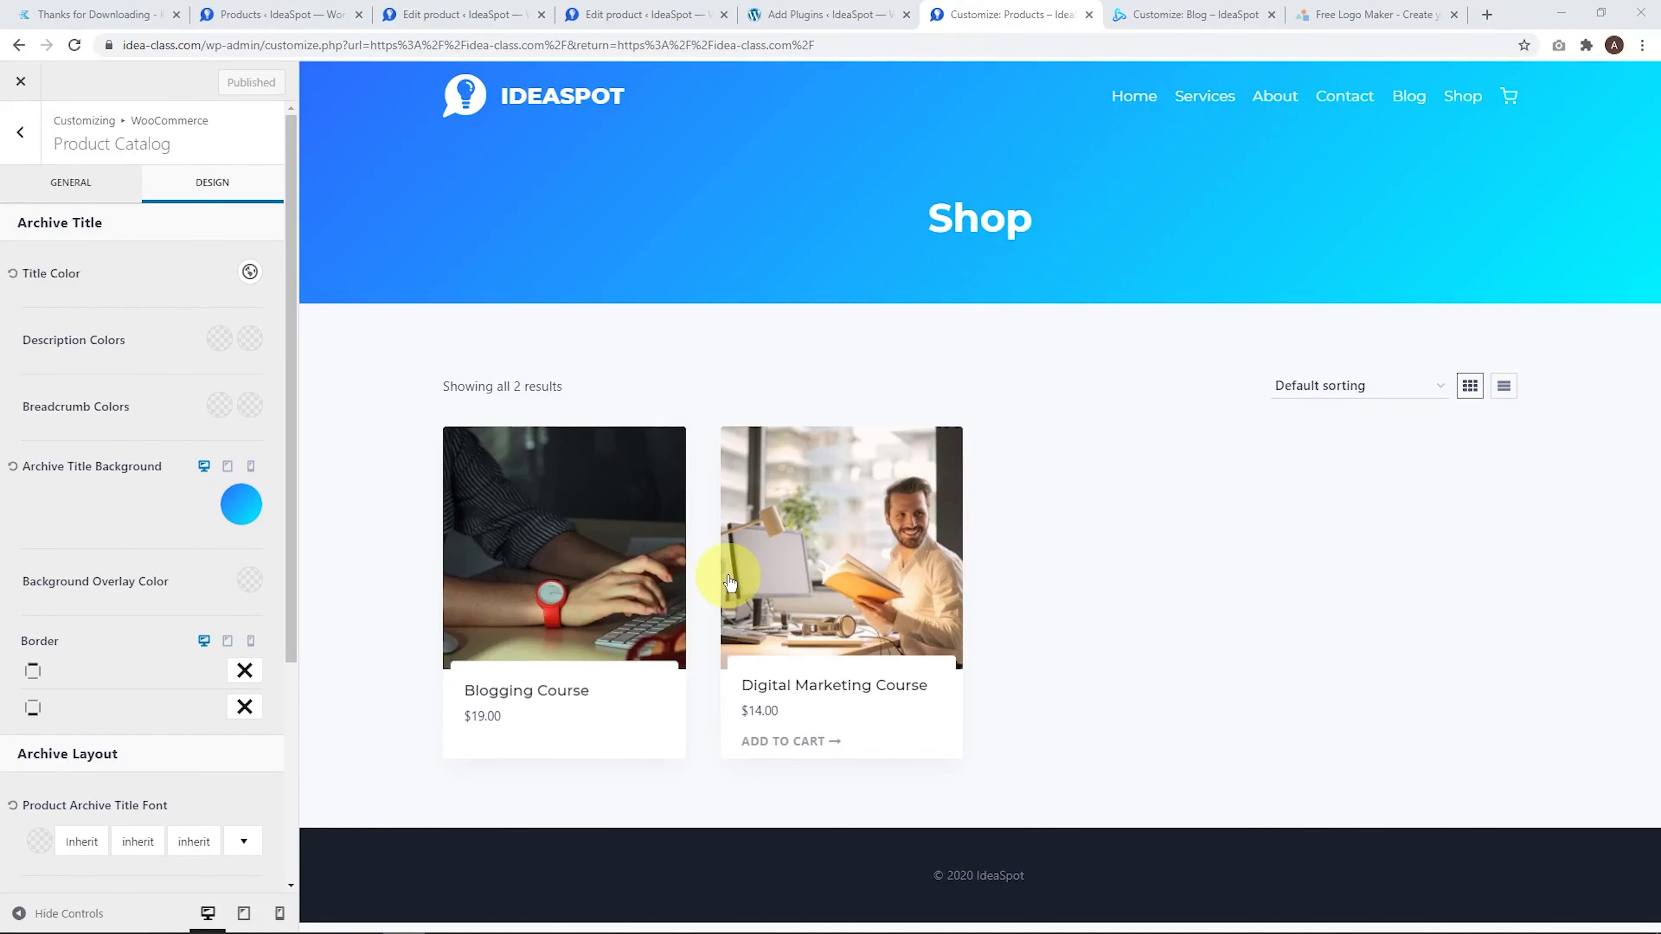
# Try the in-content archive title layout in the product catalog's general settings and return to the banner layout above the content
pyautogui.click(84, 186)
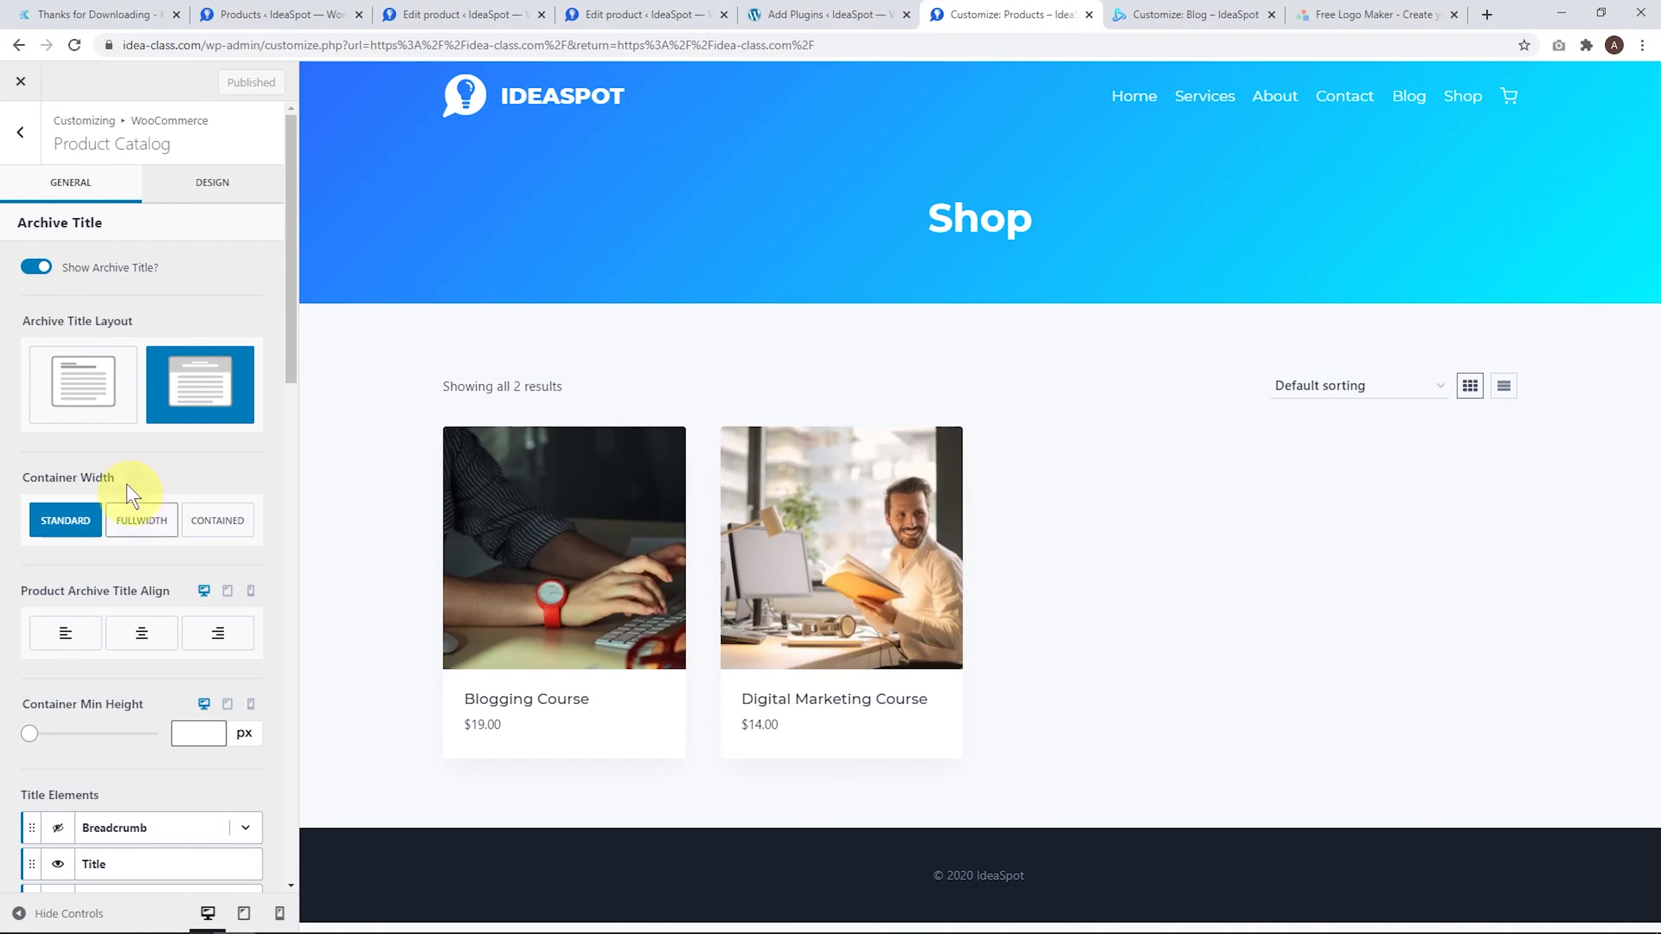
pyautogui.click(90, 388)
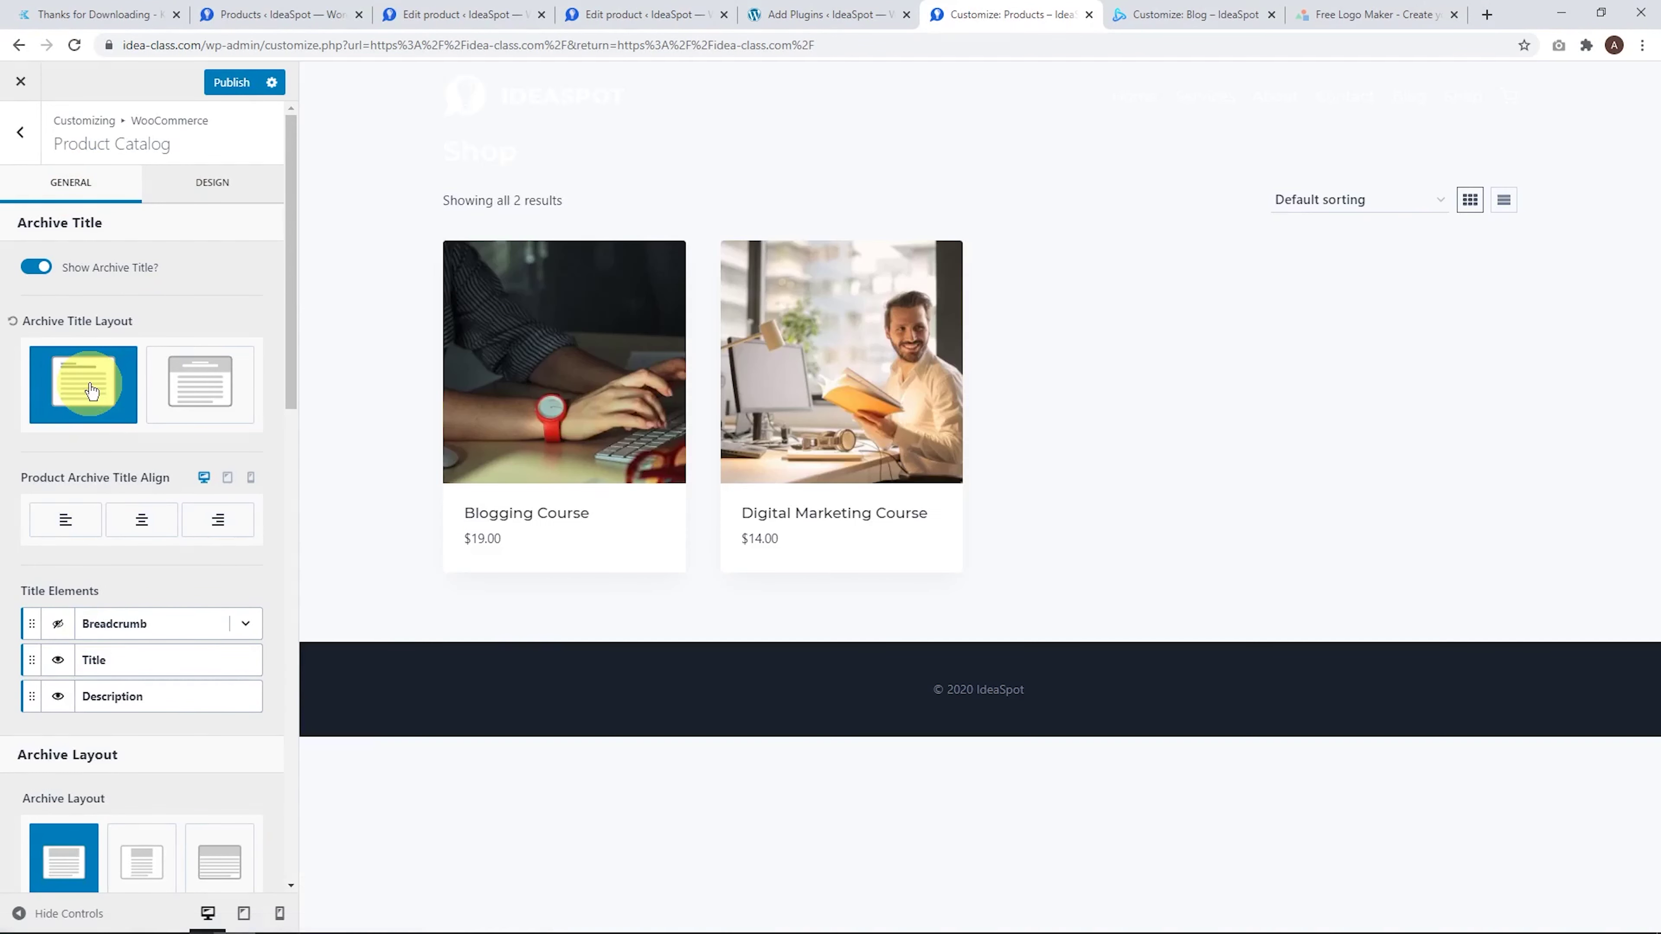
pyautogui.click(222, 392)
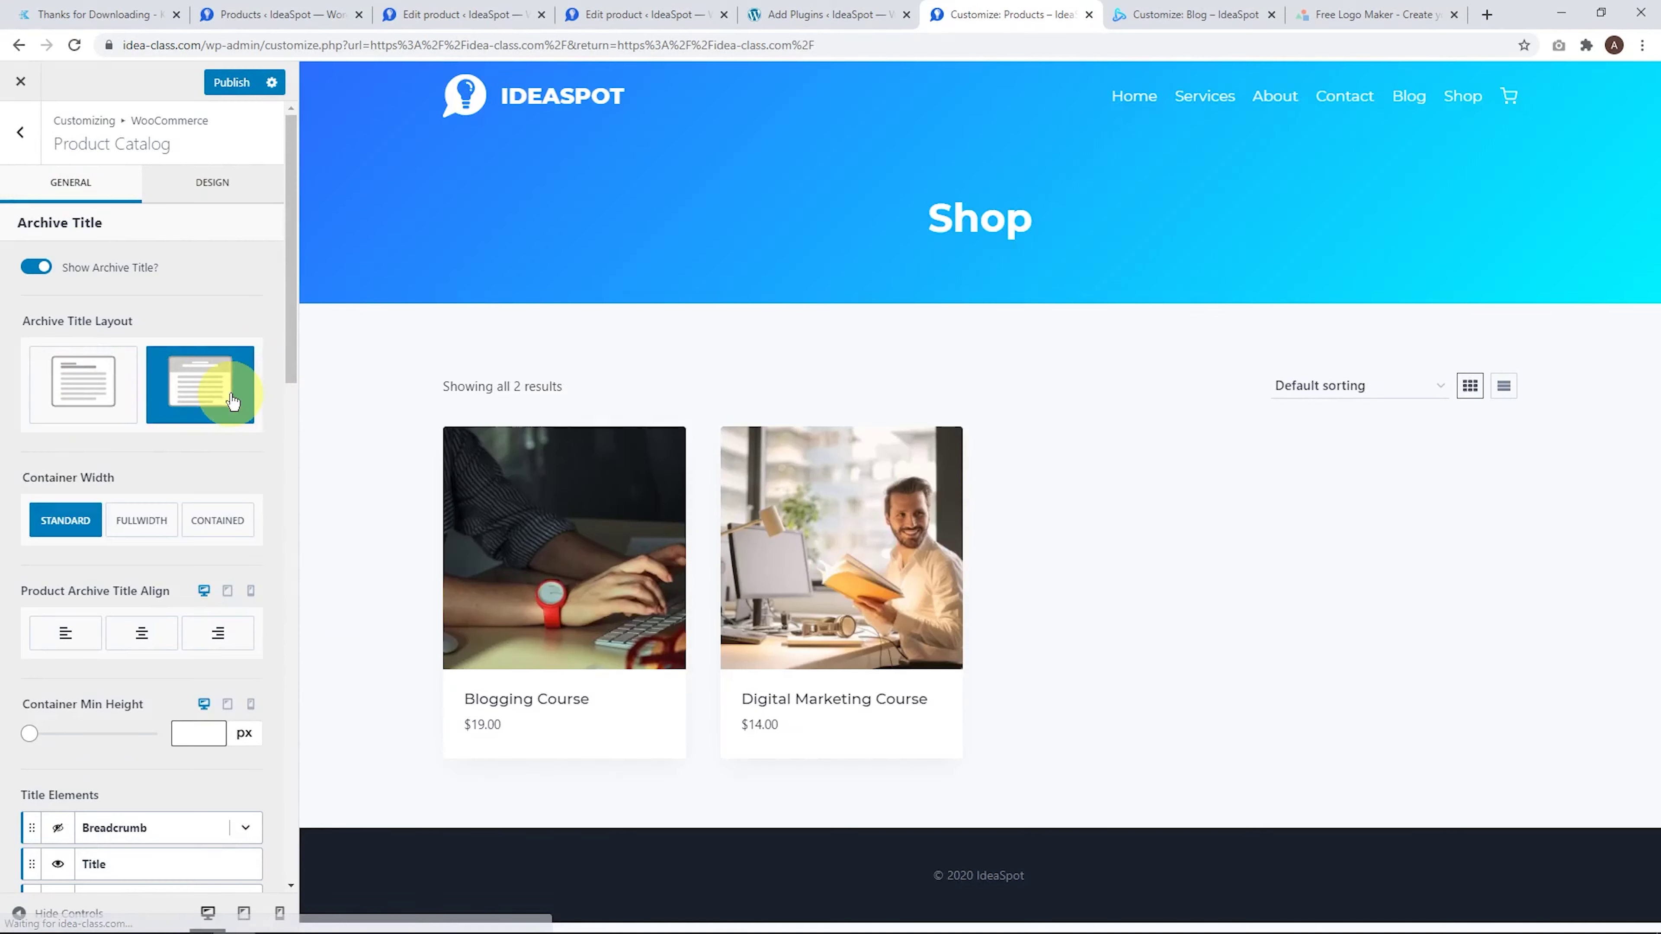
# Try the narrow archive layout for the product catalog and return to the normal layout
pyautogui.scroll(-2, 232, 401)
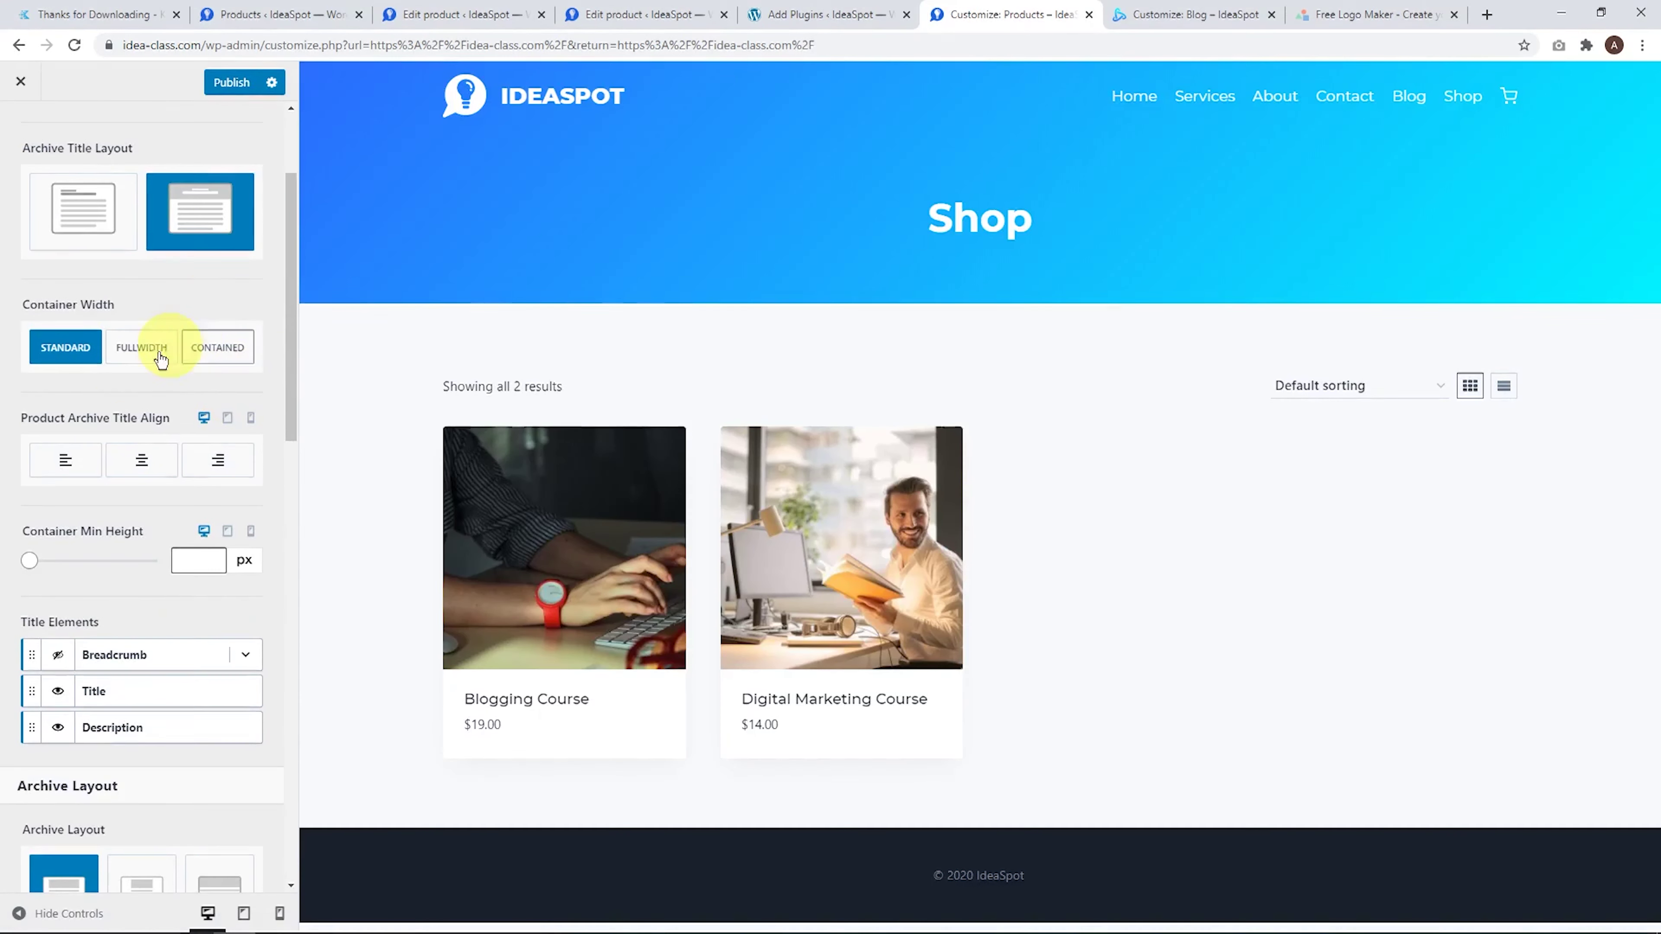
pyautogui.scroll(-4, 129, 370)
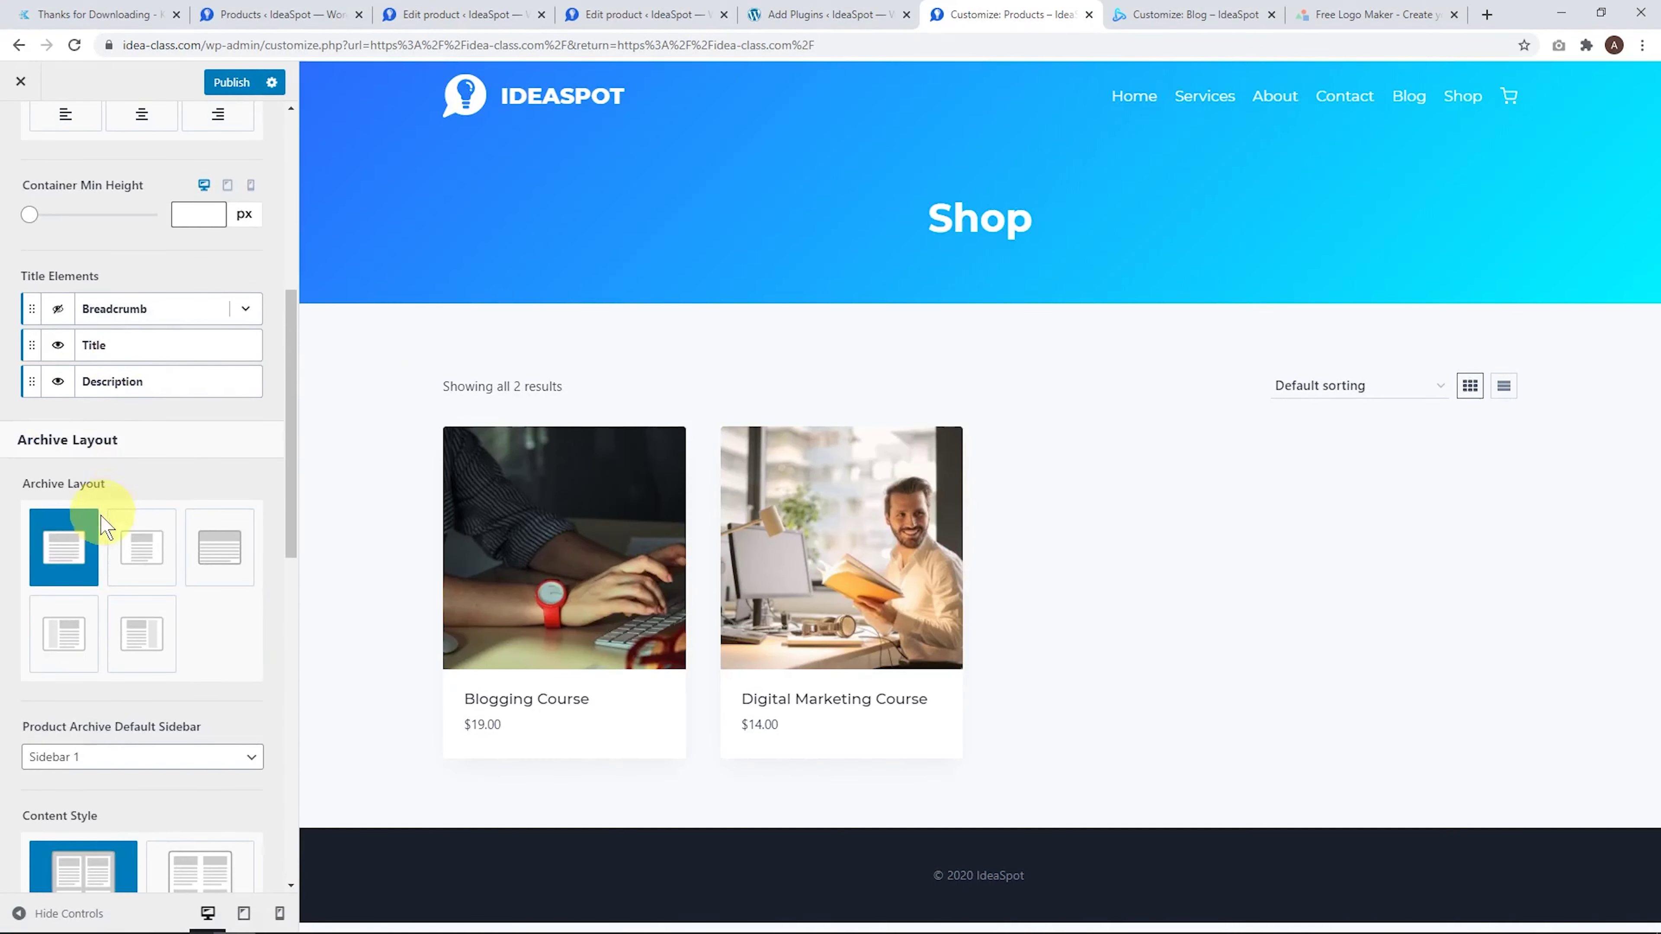
pyautogui.scroll(-1, 131, 523)
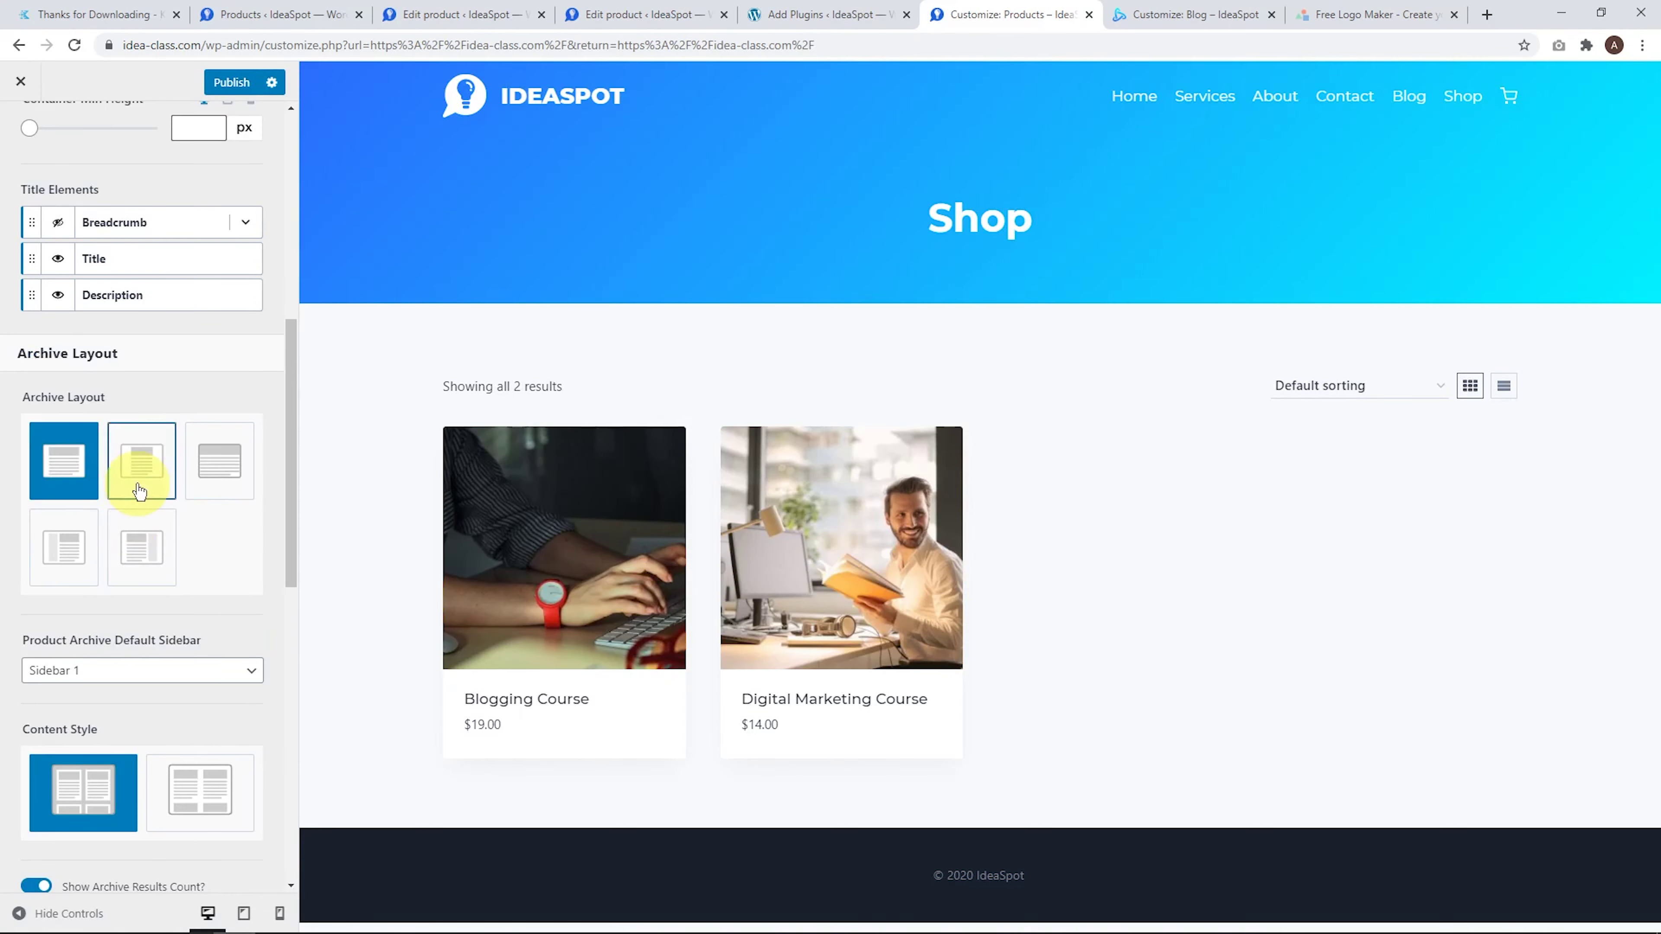
pyautogui.click(140, 491)
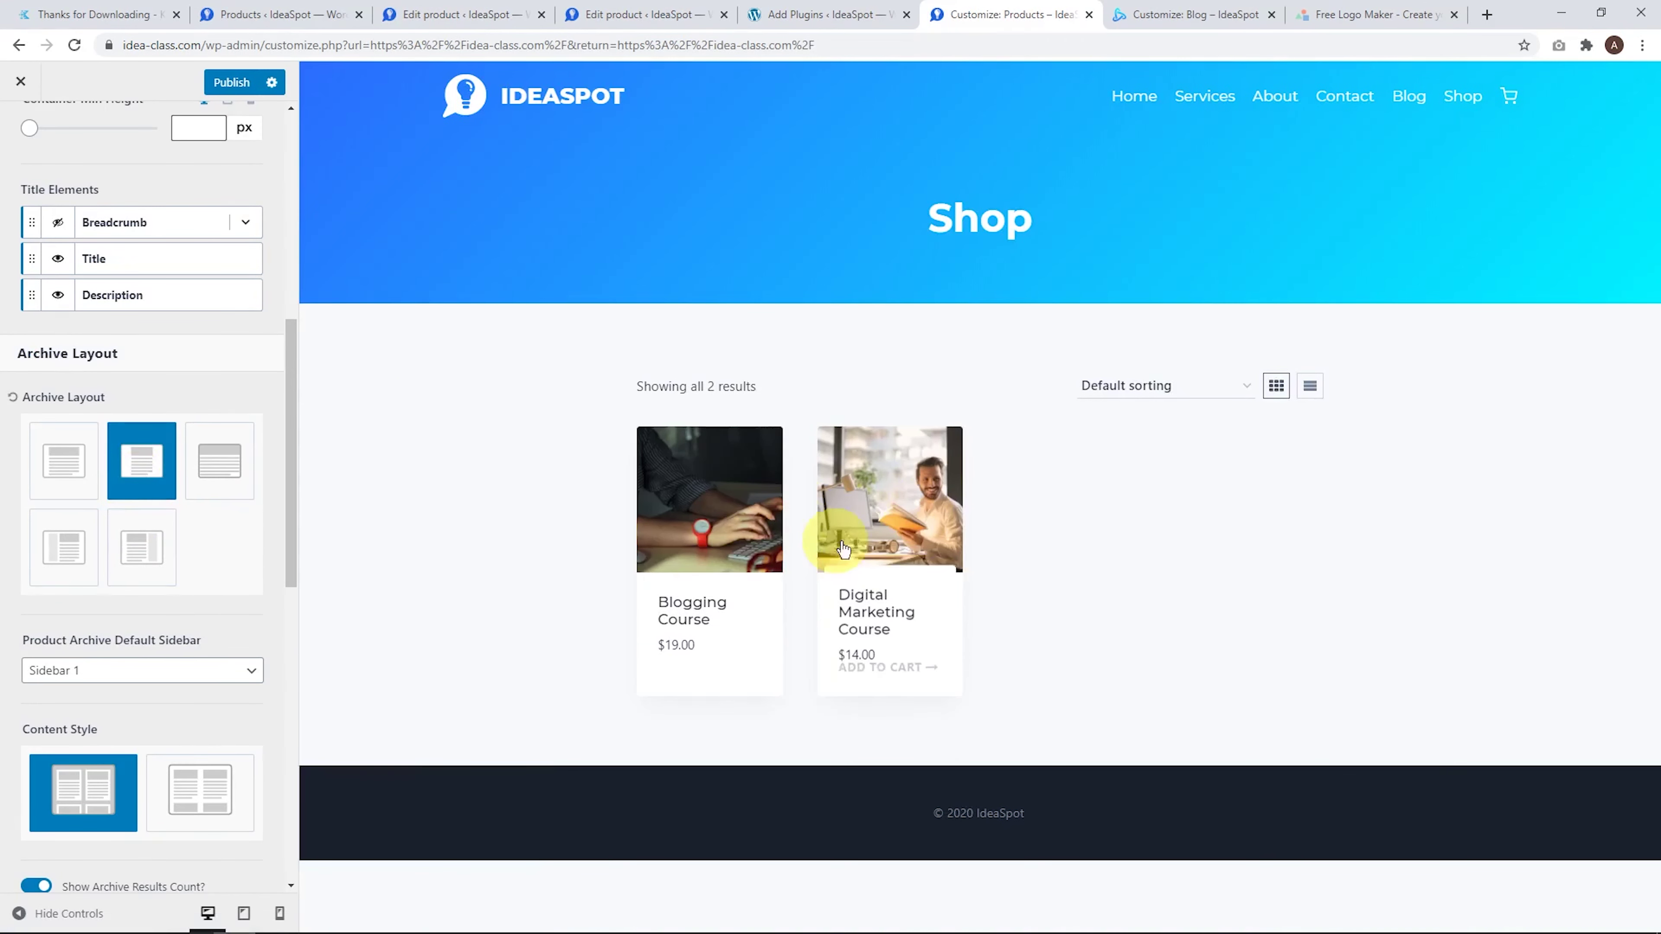
pyautogui.click(64, 488)
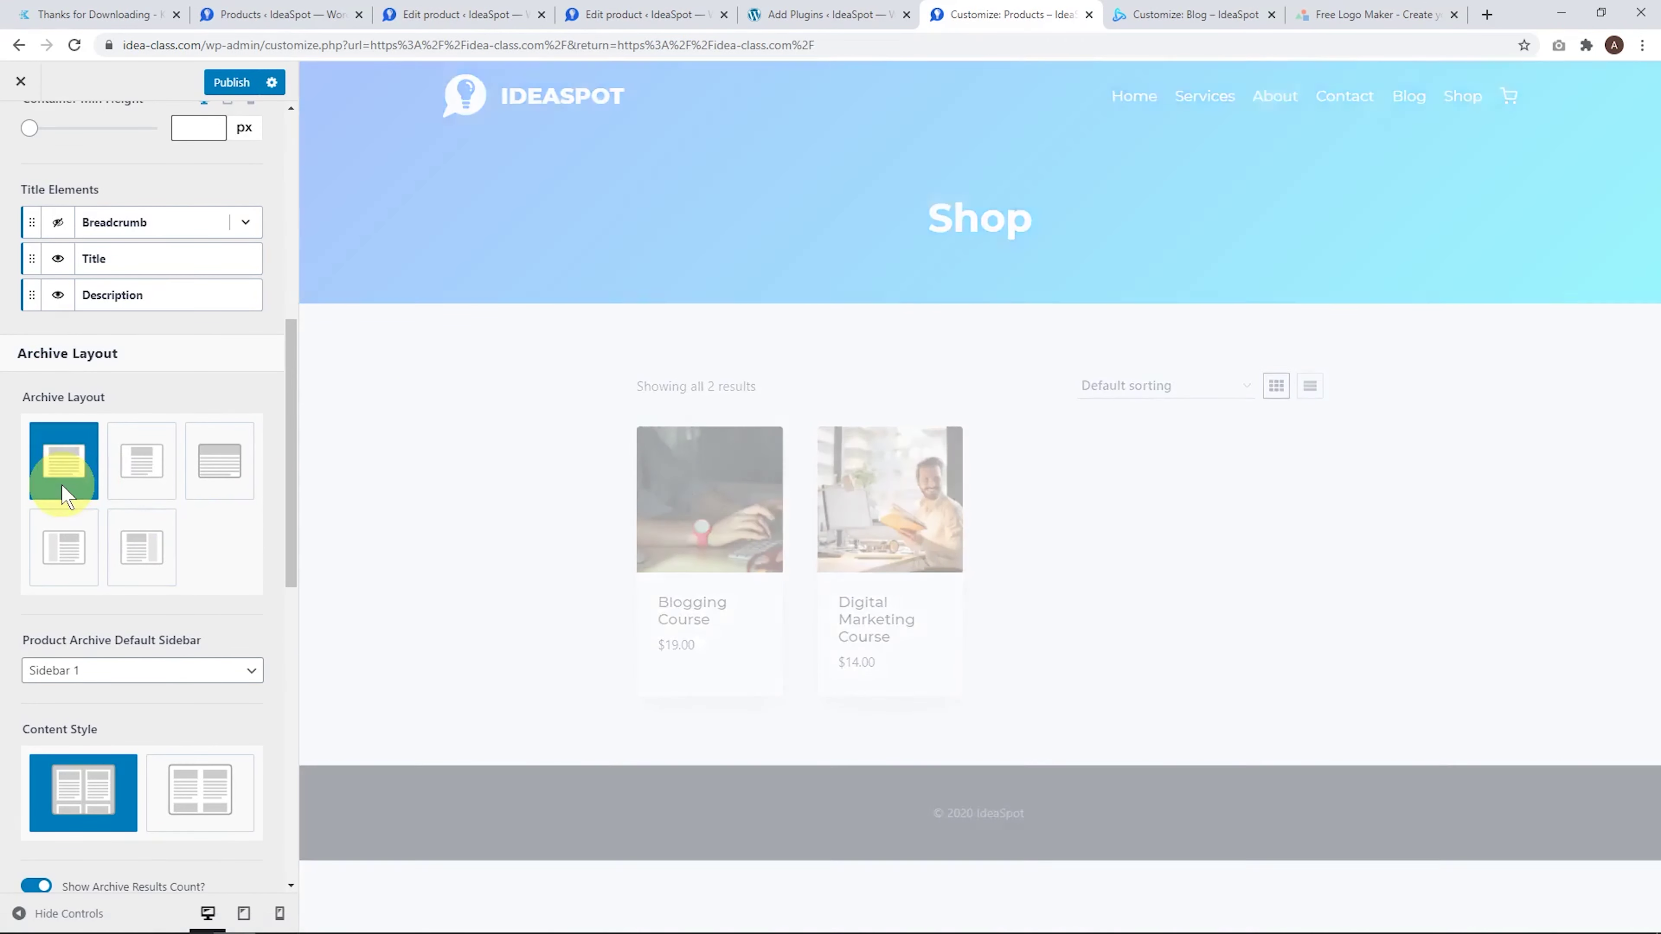
# Set the product catalog to show 3 products per row
pyautogui.scroll(-5, 147, 553)
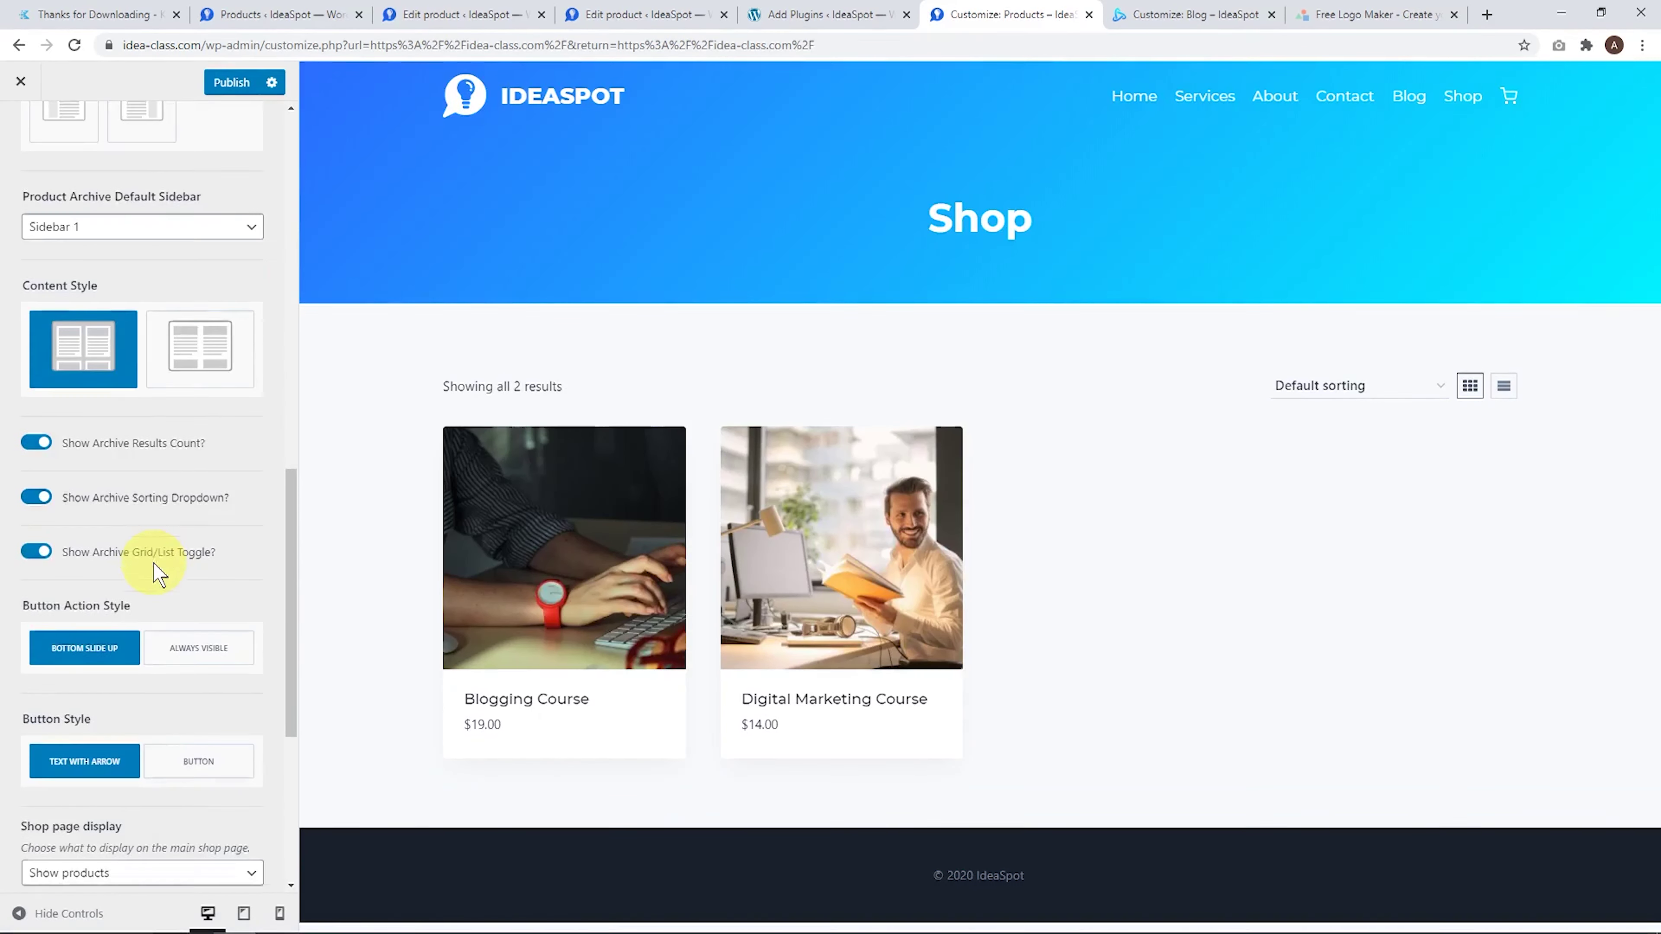
pyautogui.scroll(-3, 157, 573)
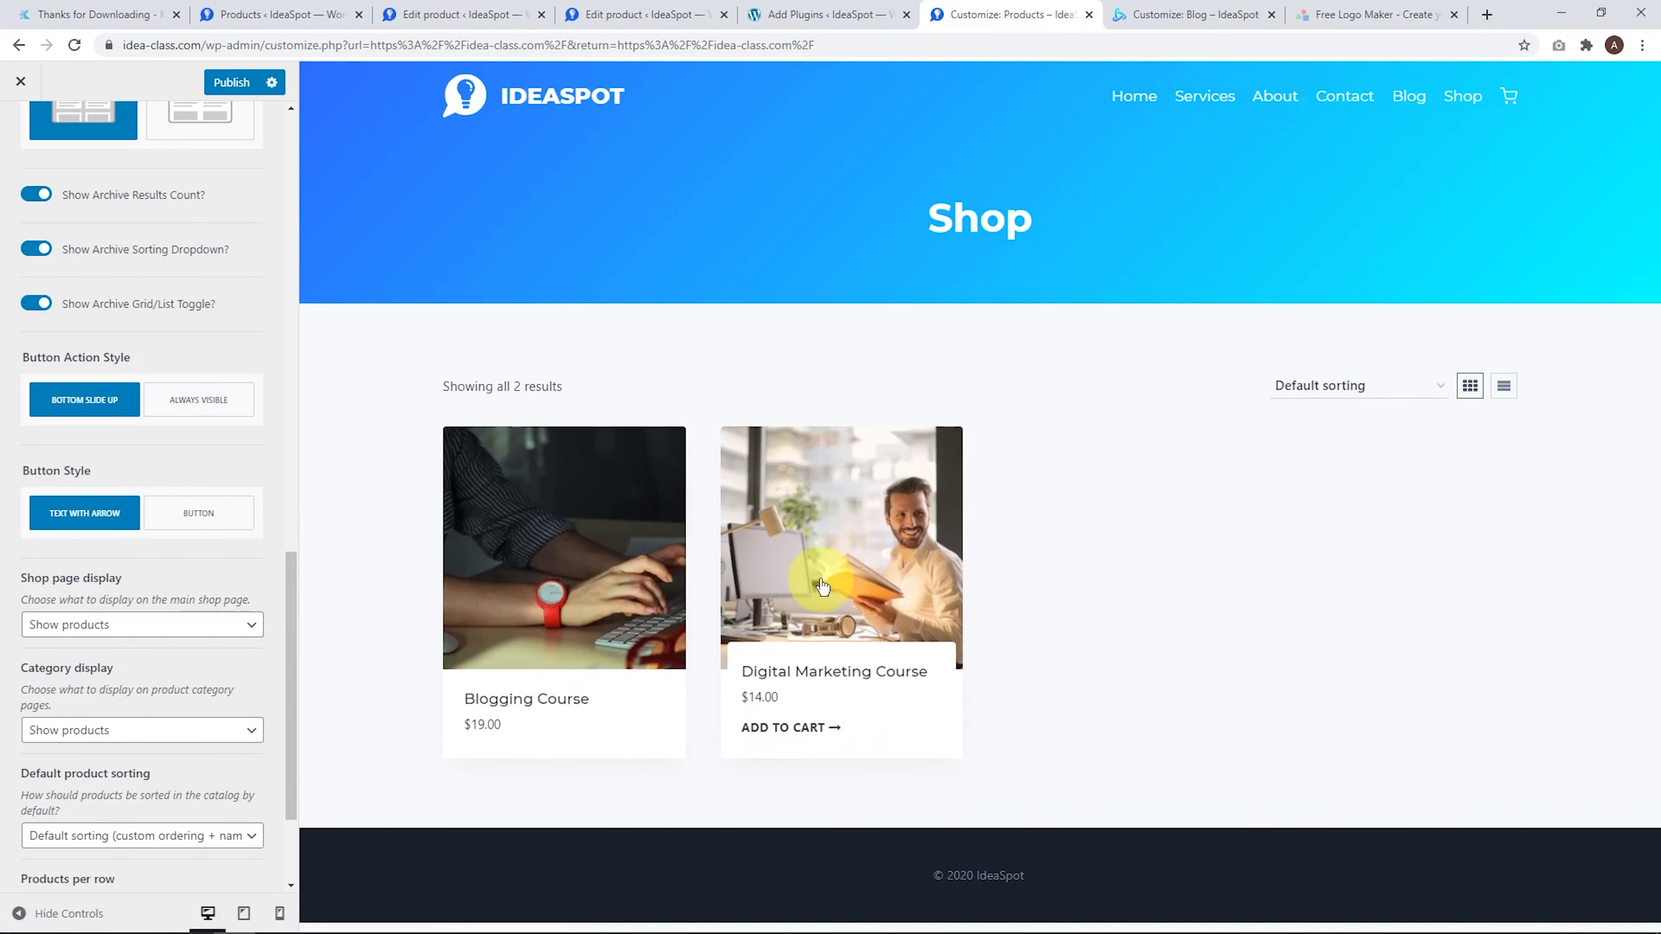
pyautogui.scroll(-3, 163, 592)
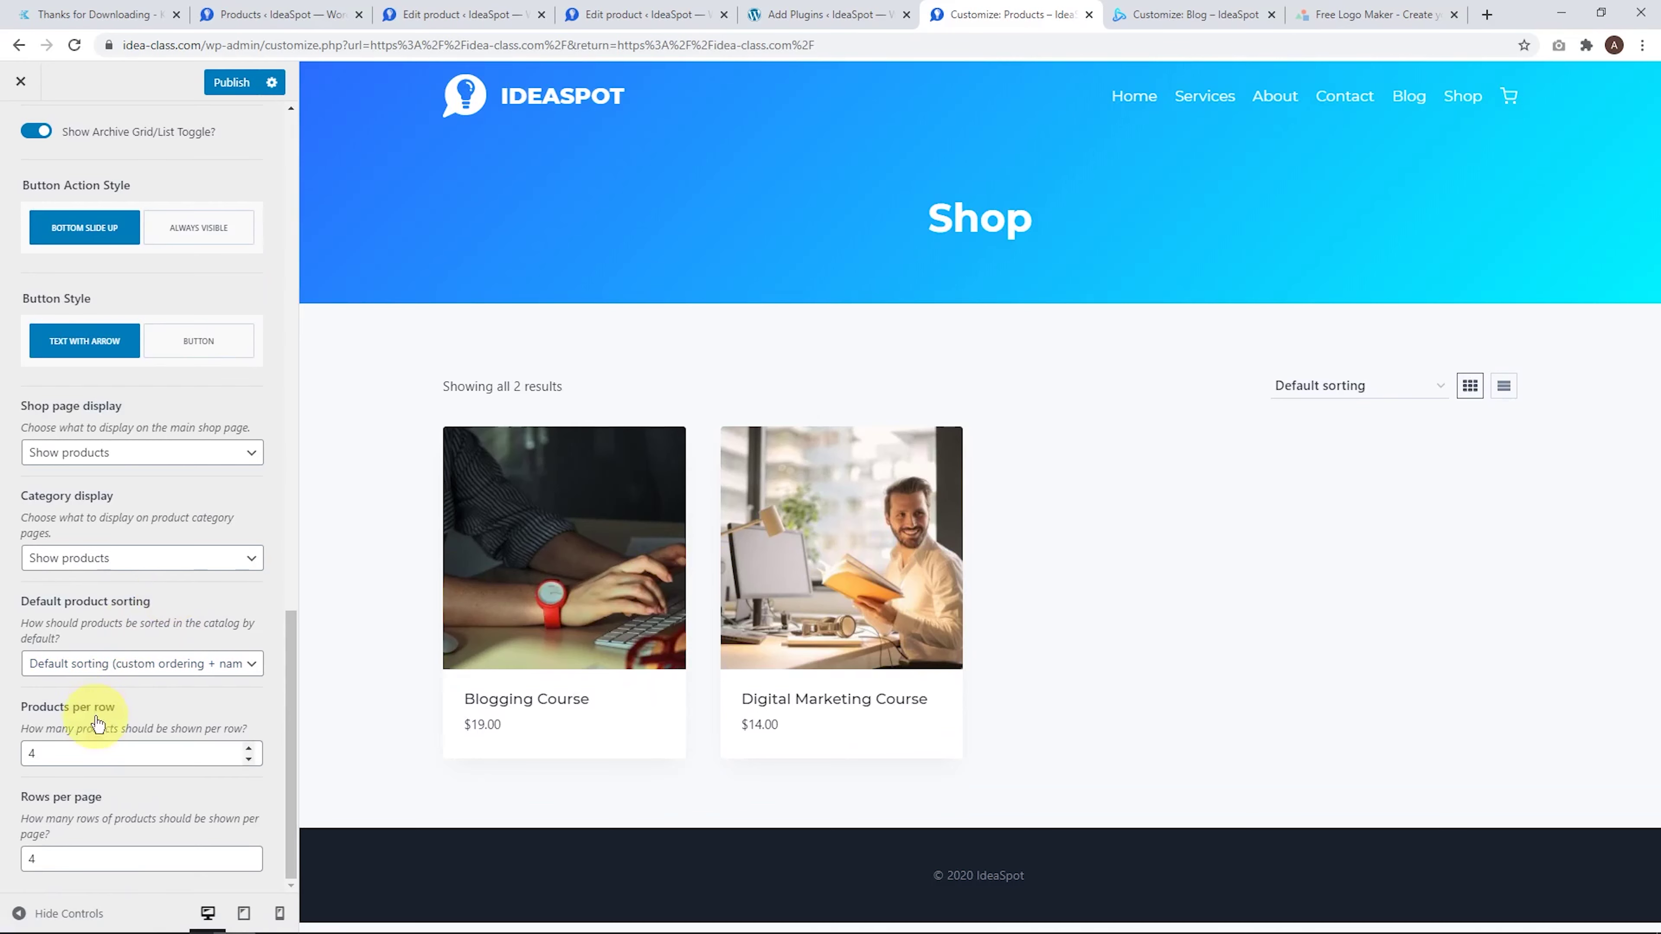
pyautogui.click(248, 760)
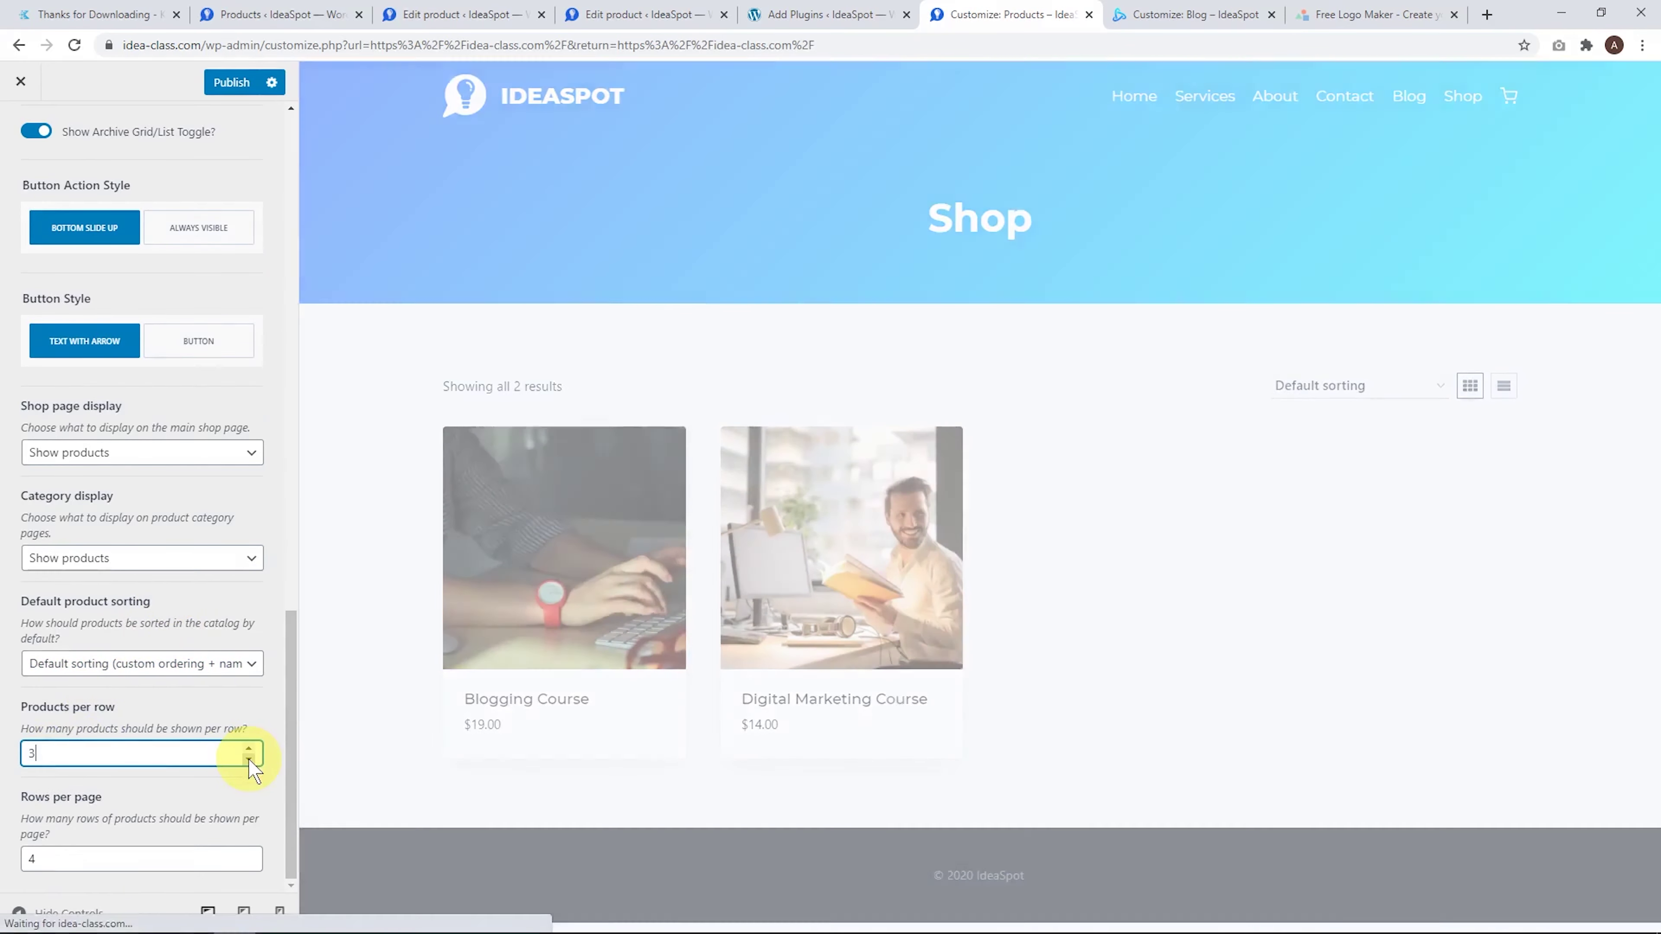
# Set the product catalog to show 2 products per row and apply the narrow archive layout
pyautogui.click(248, 759)
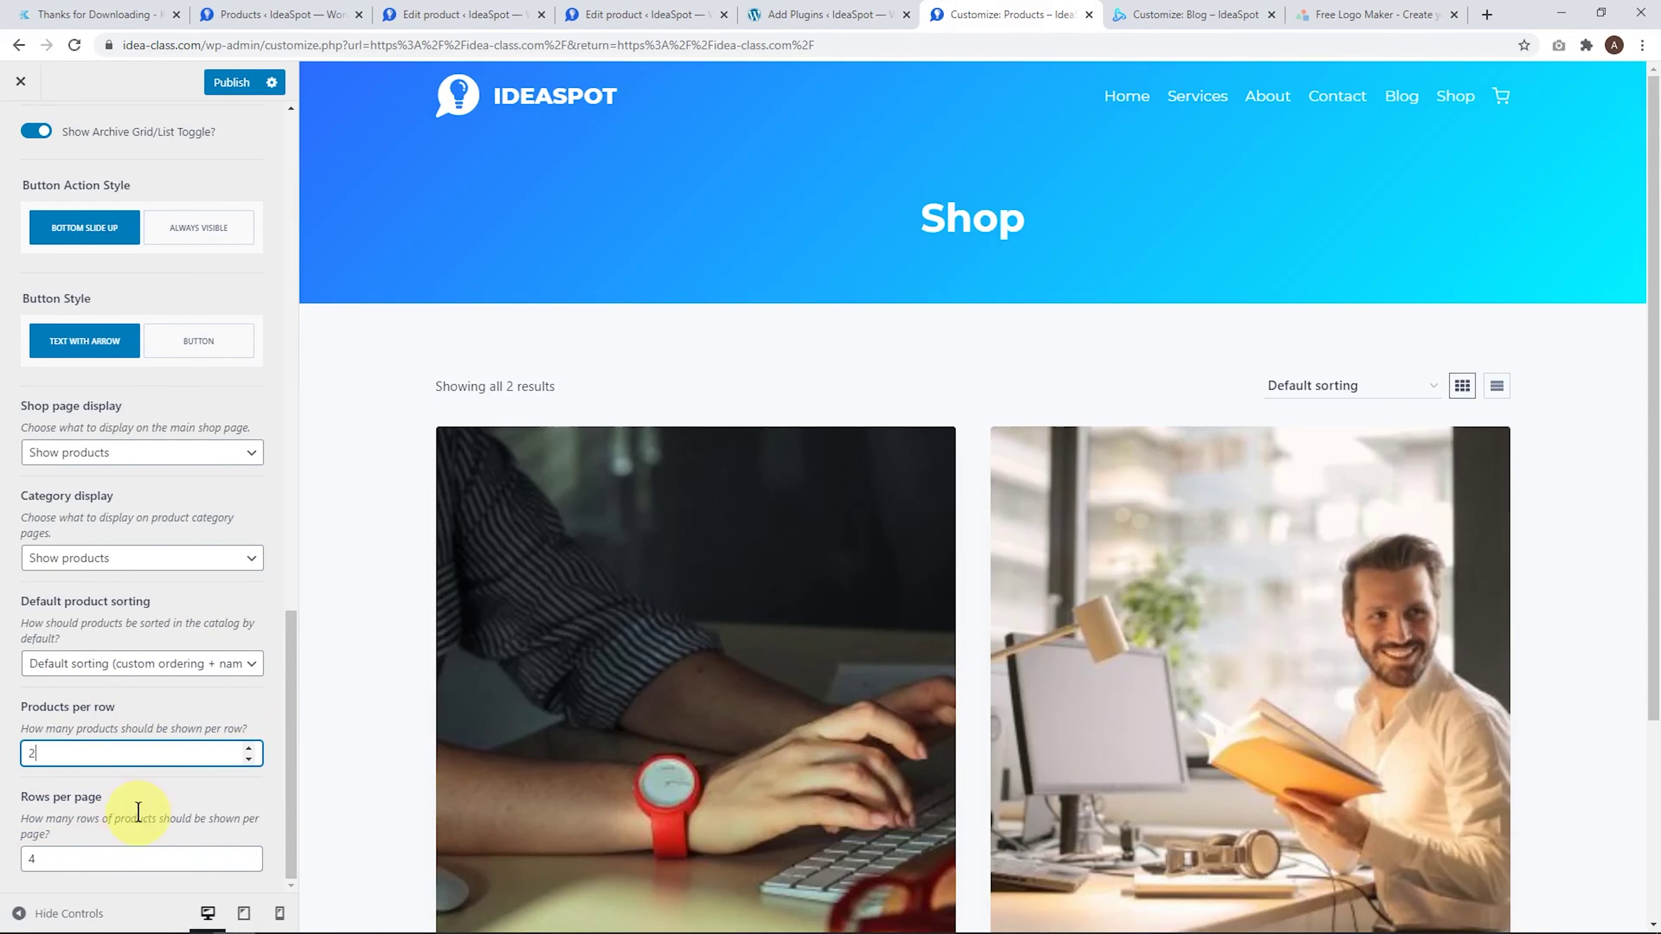
pyautogui.scroll(10, 143, 811)
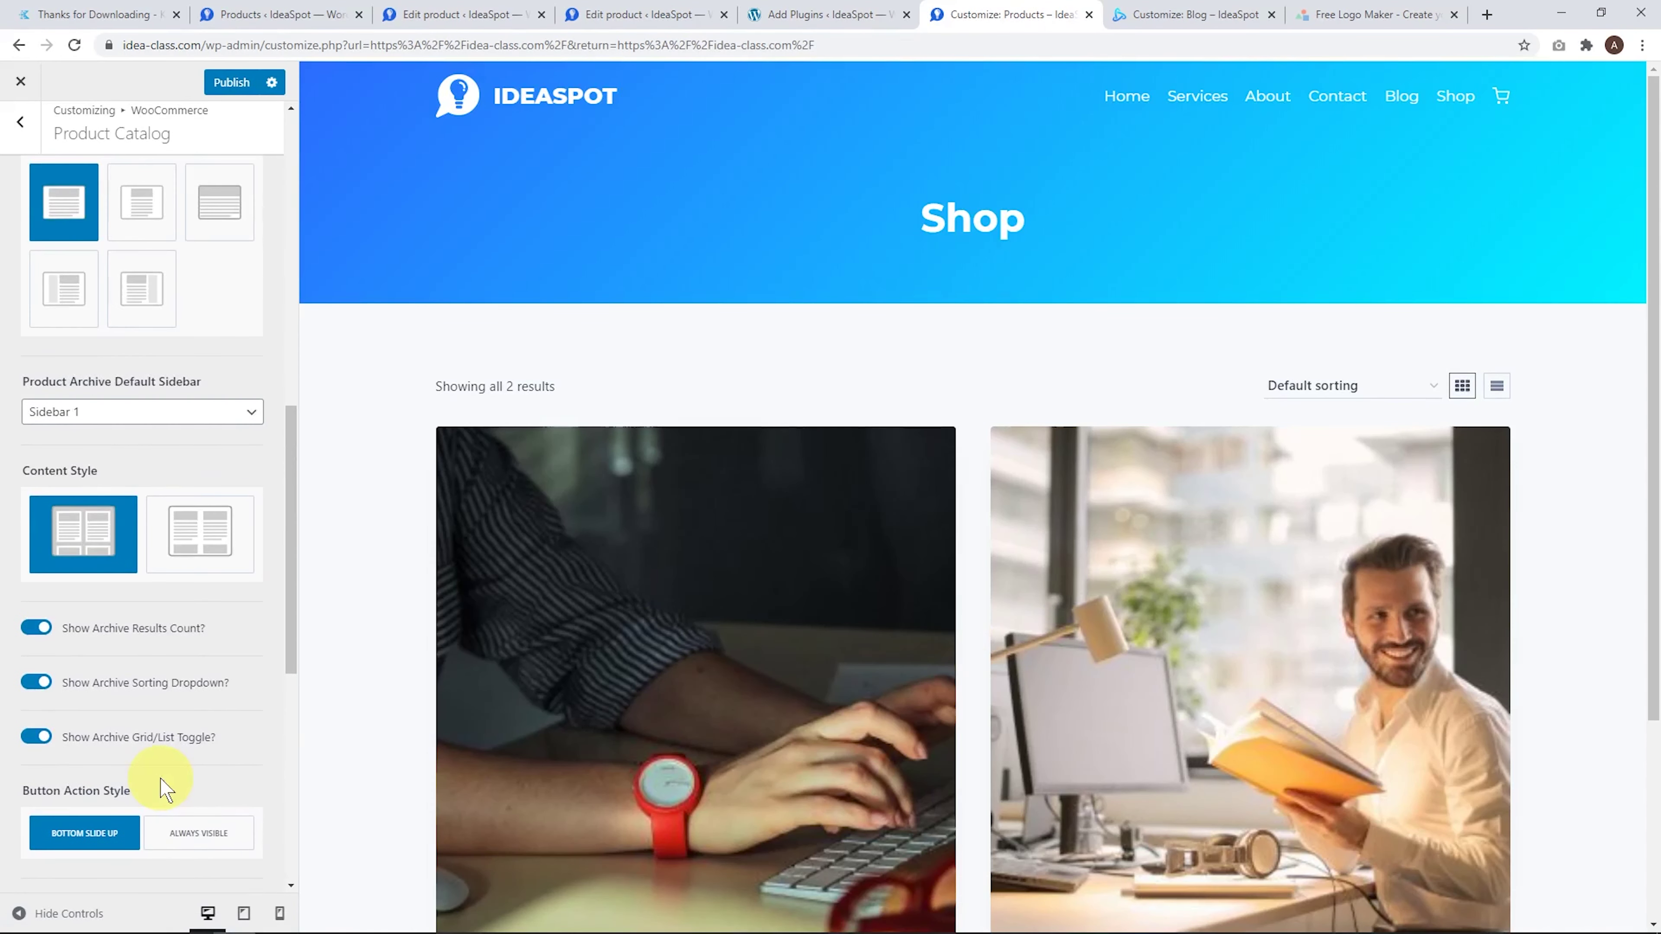
pyautogui.scroll(3, 163, 789)
pyautogui.click(137, 550)
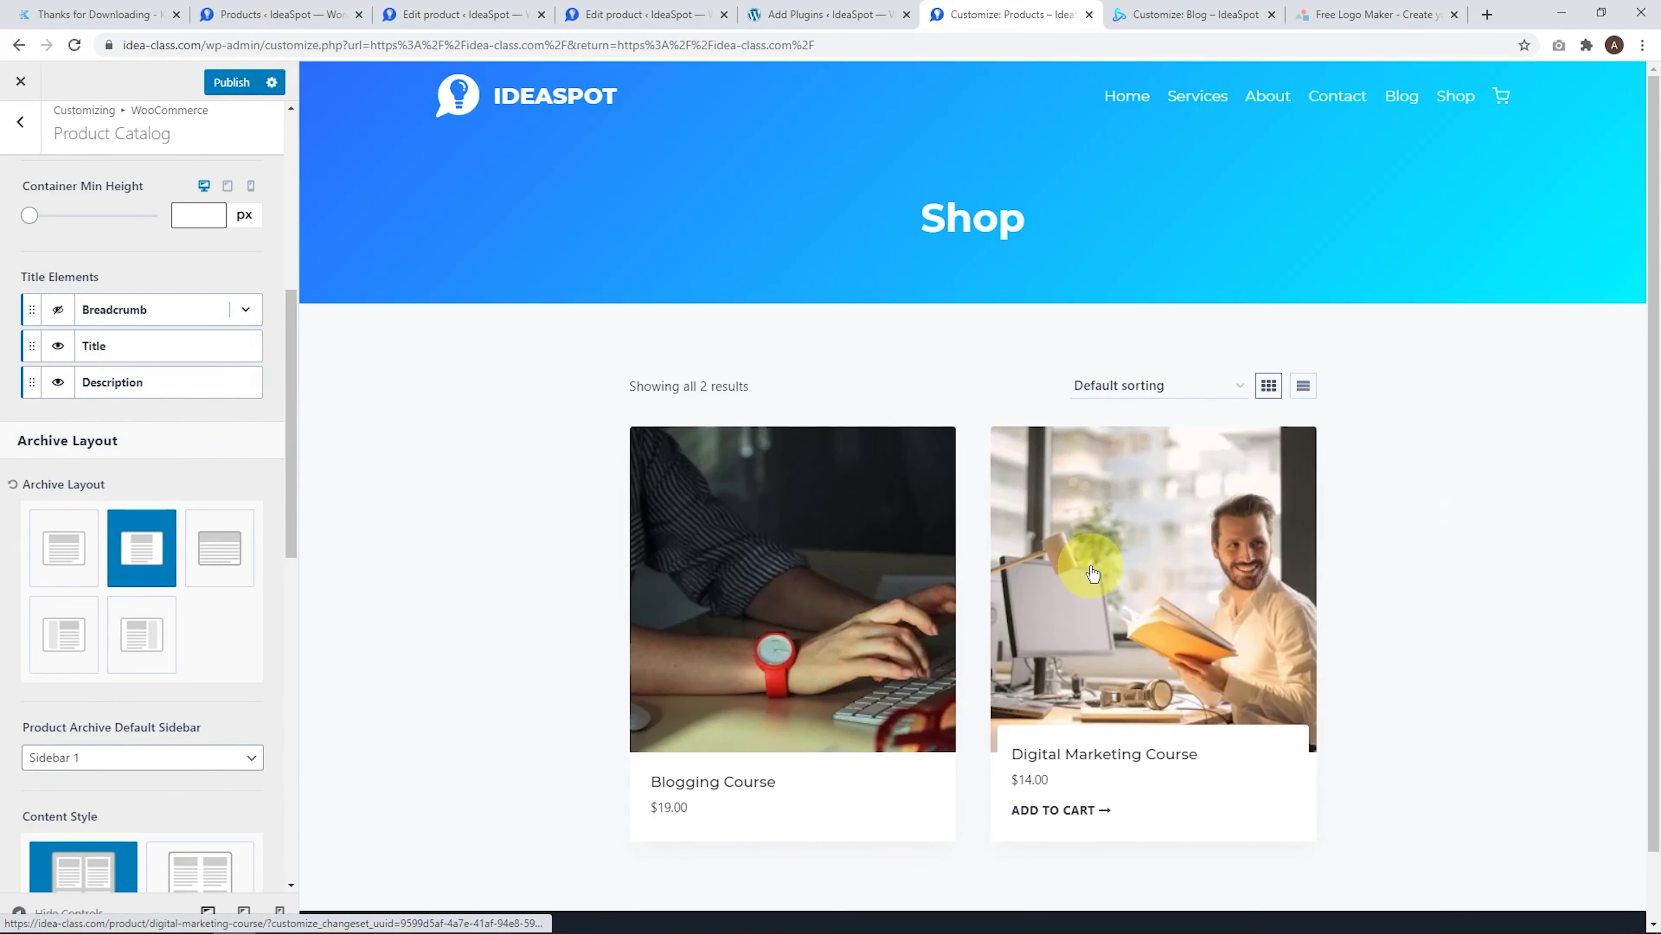
# Turn off the archive results count, sorting dropdown and grid/list toggle for the product catalog
pyautogui.scroll(-1, 143, 498)
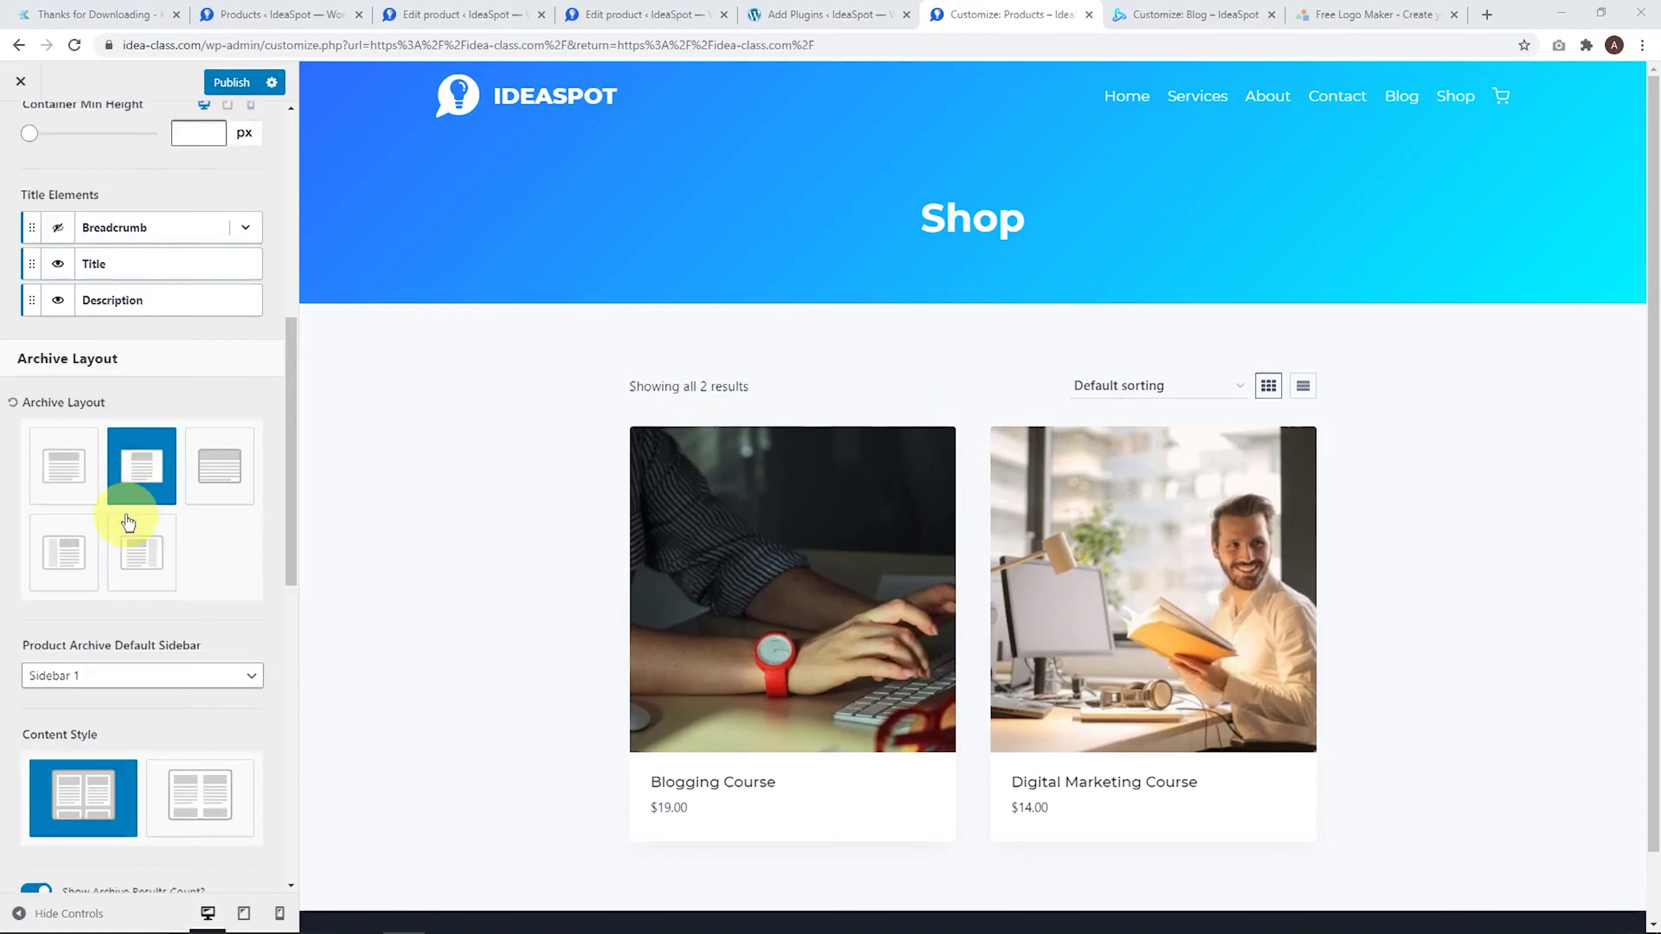
pyautogui.scroll(-8, 124, 519)
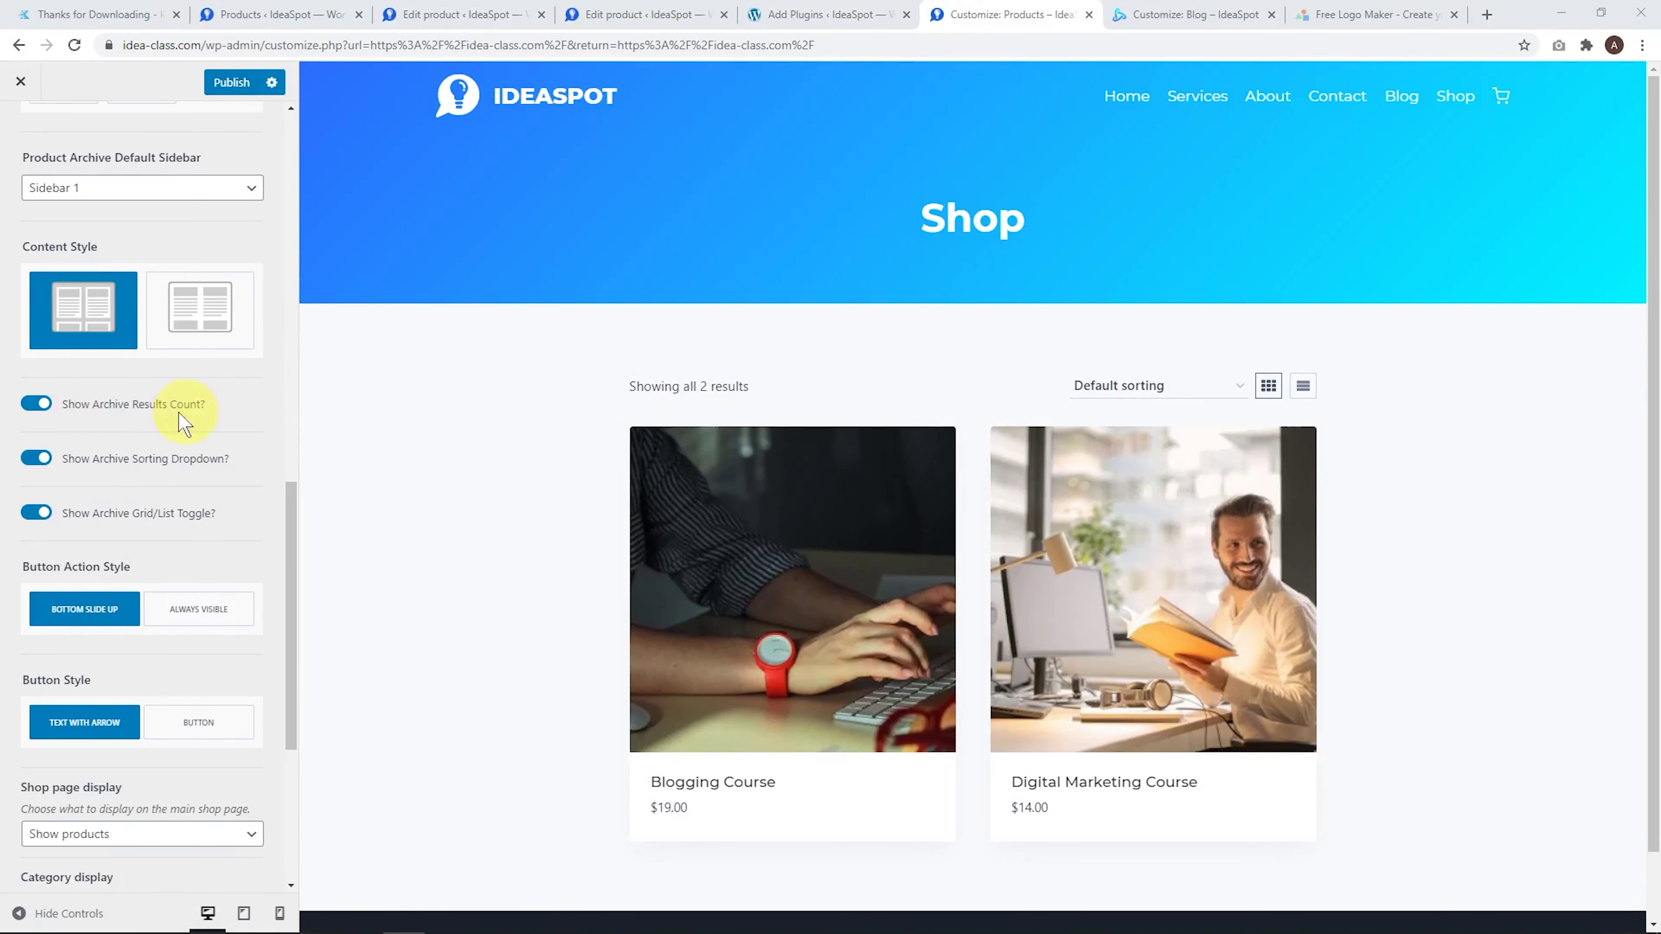
pyautogui.click(52, 406)
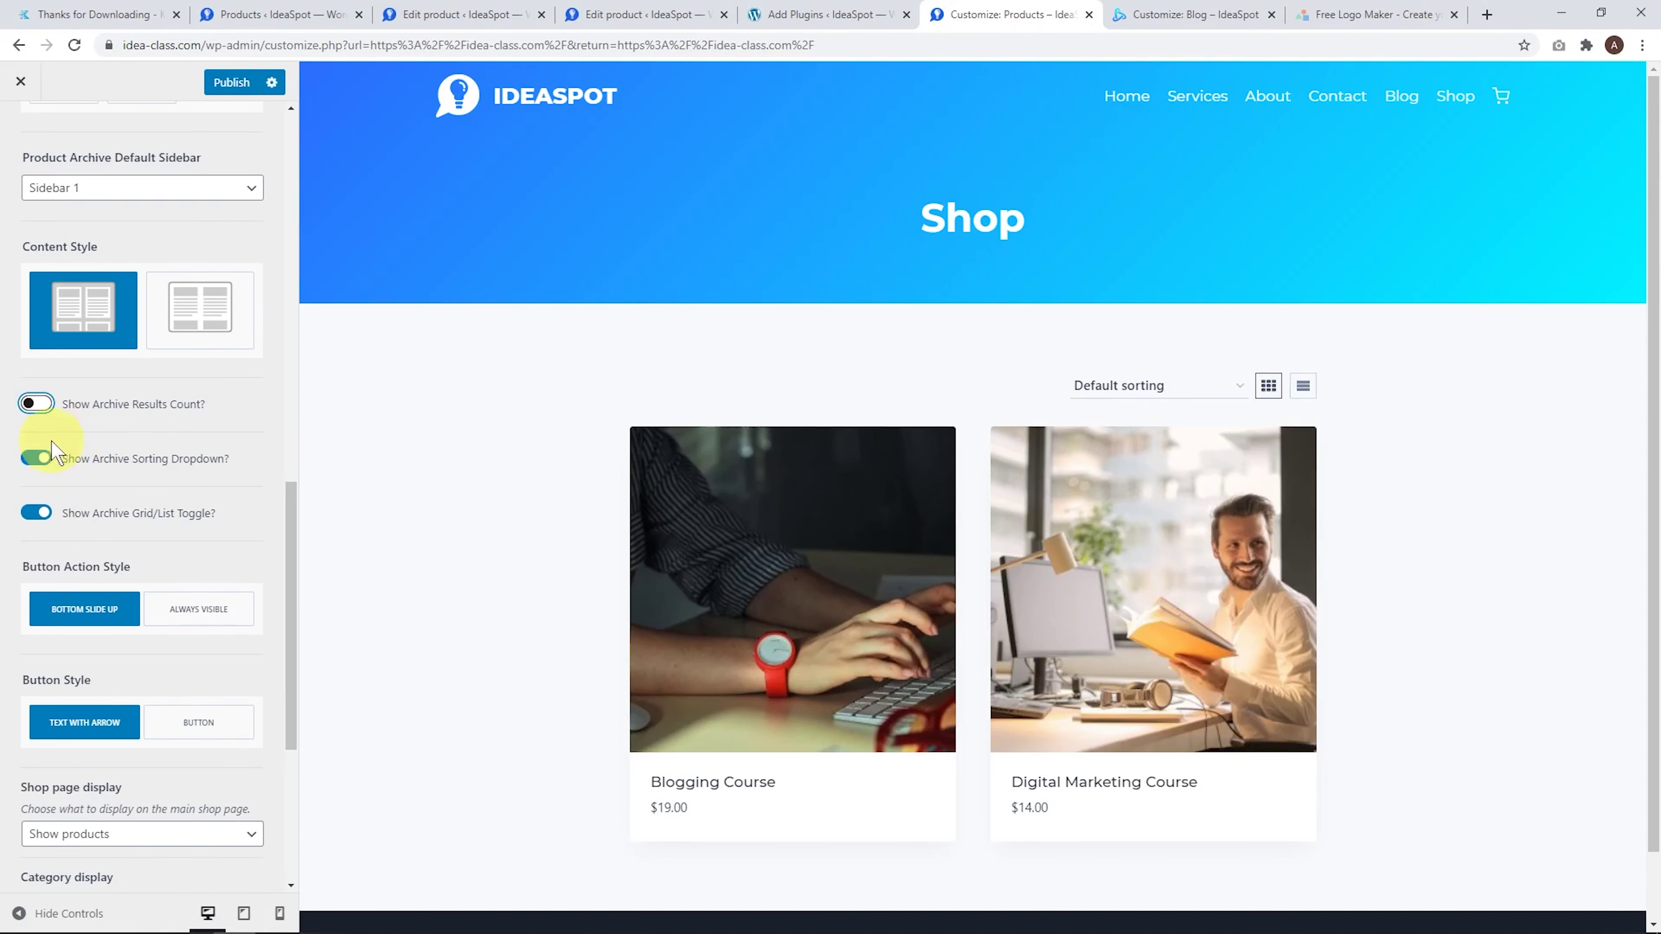
pyautogui.click(38, 458)
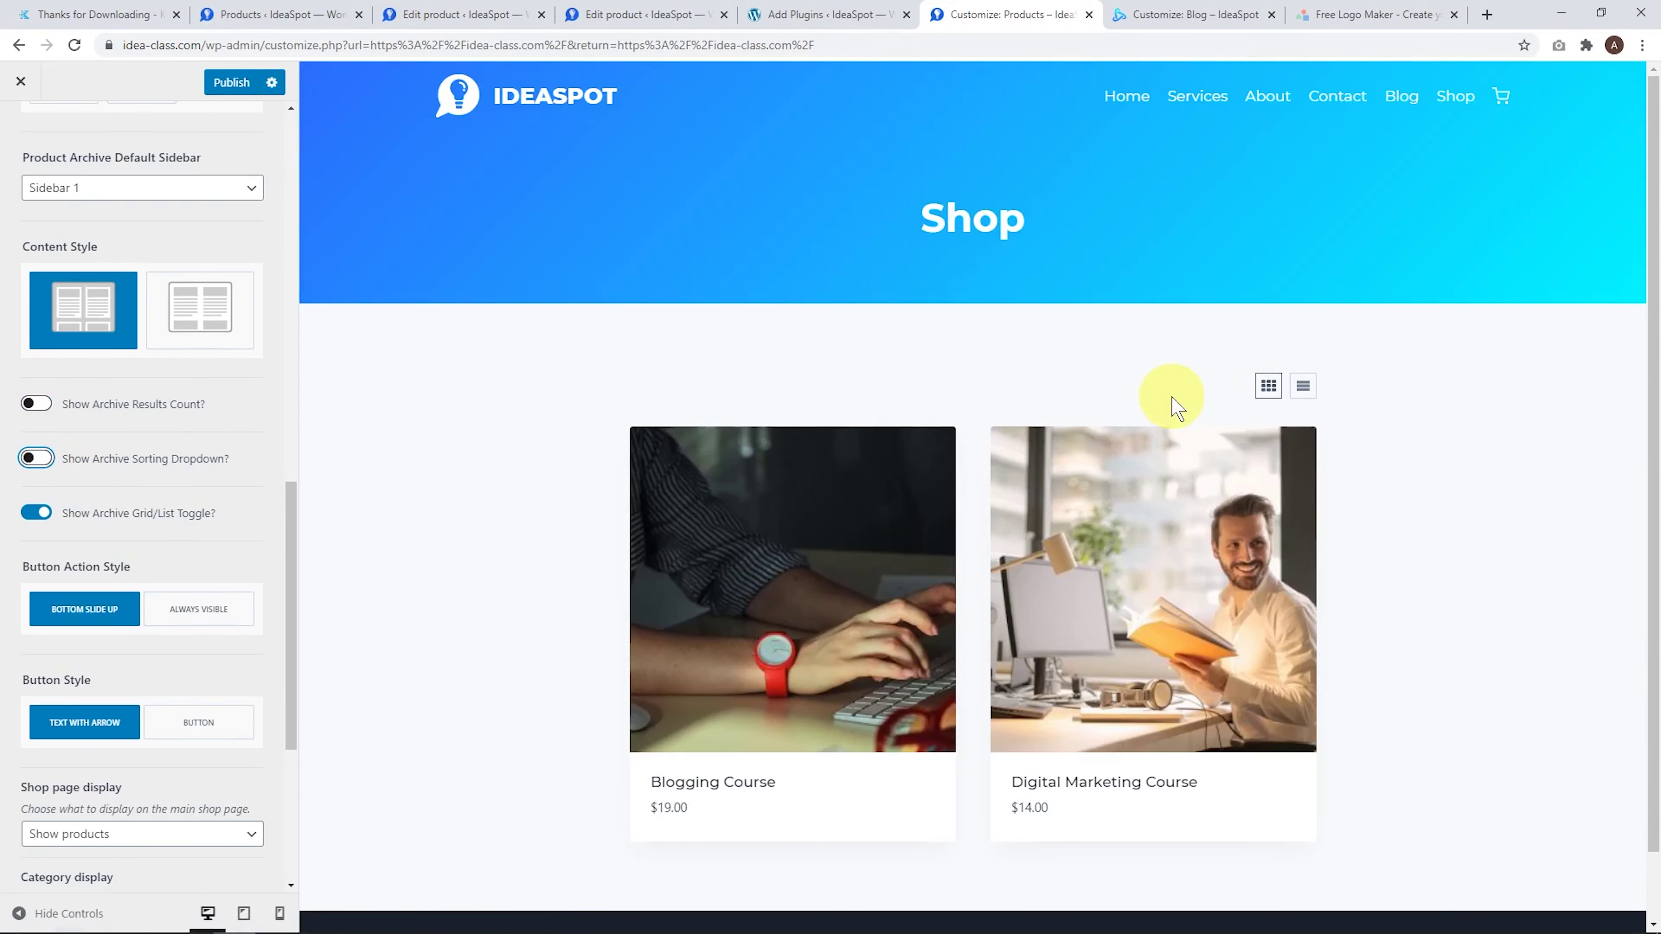
pyautogui.click(38, 513)
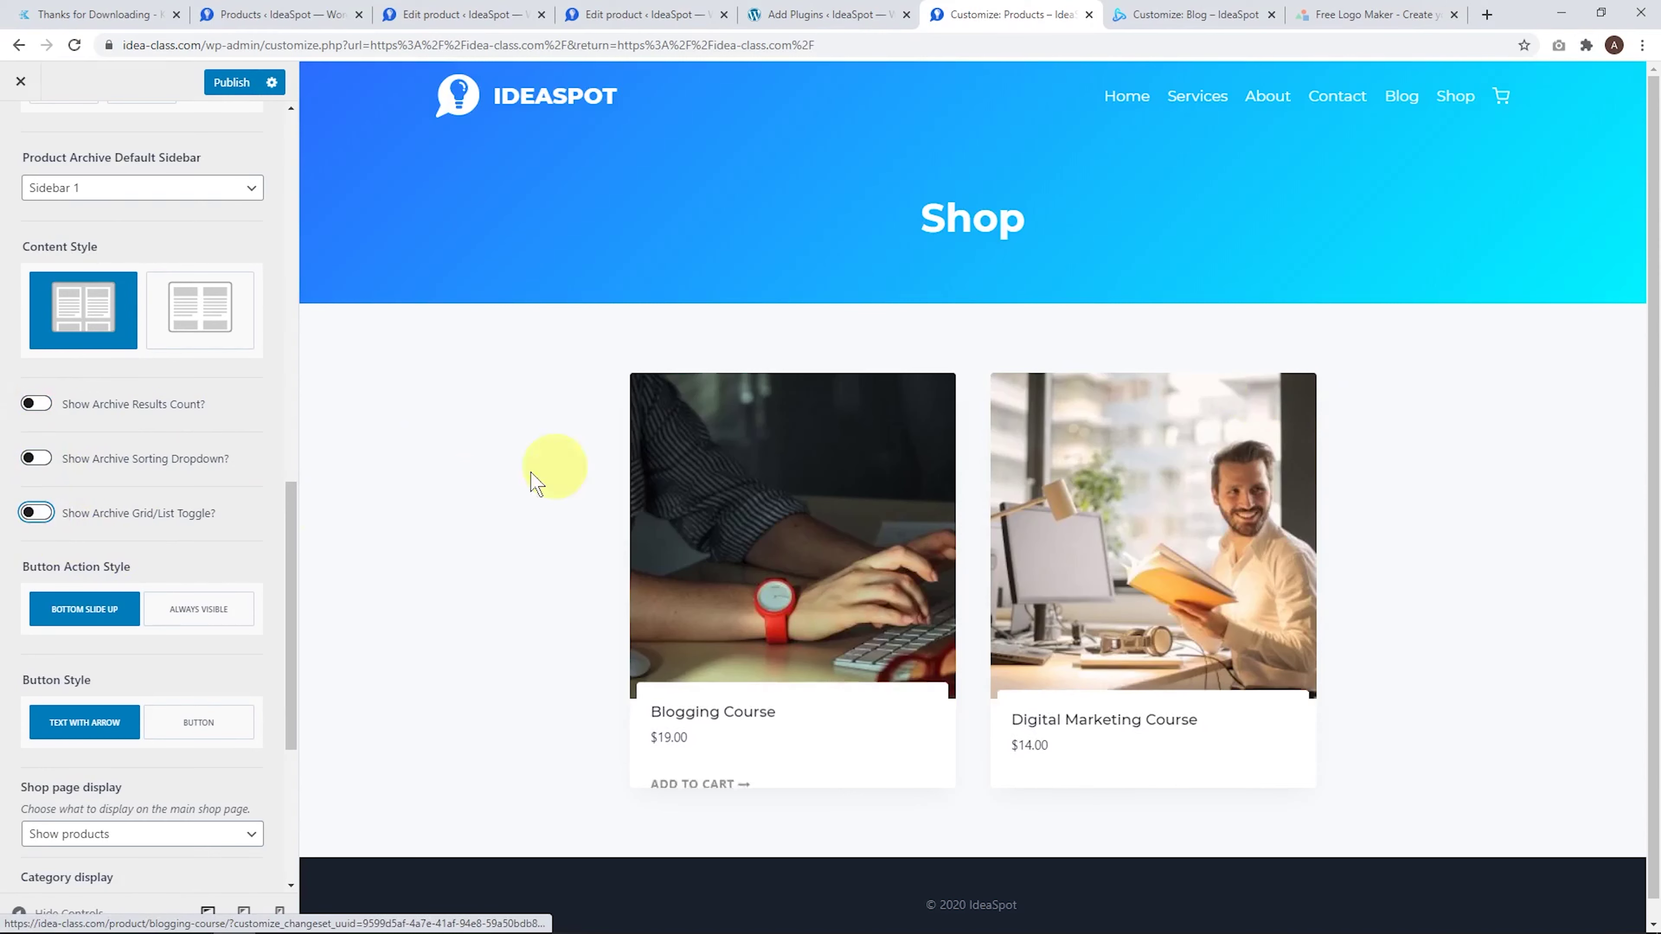
# Turn the archive sorting dropdown back on and check its sorting options in the shop preview
pyautogui.click(38, 458)
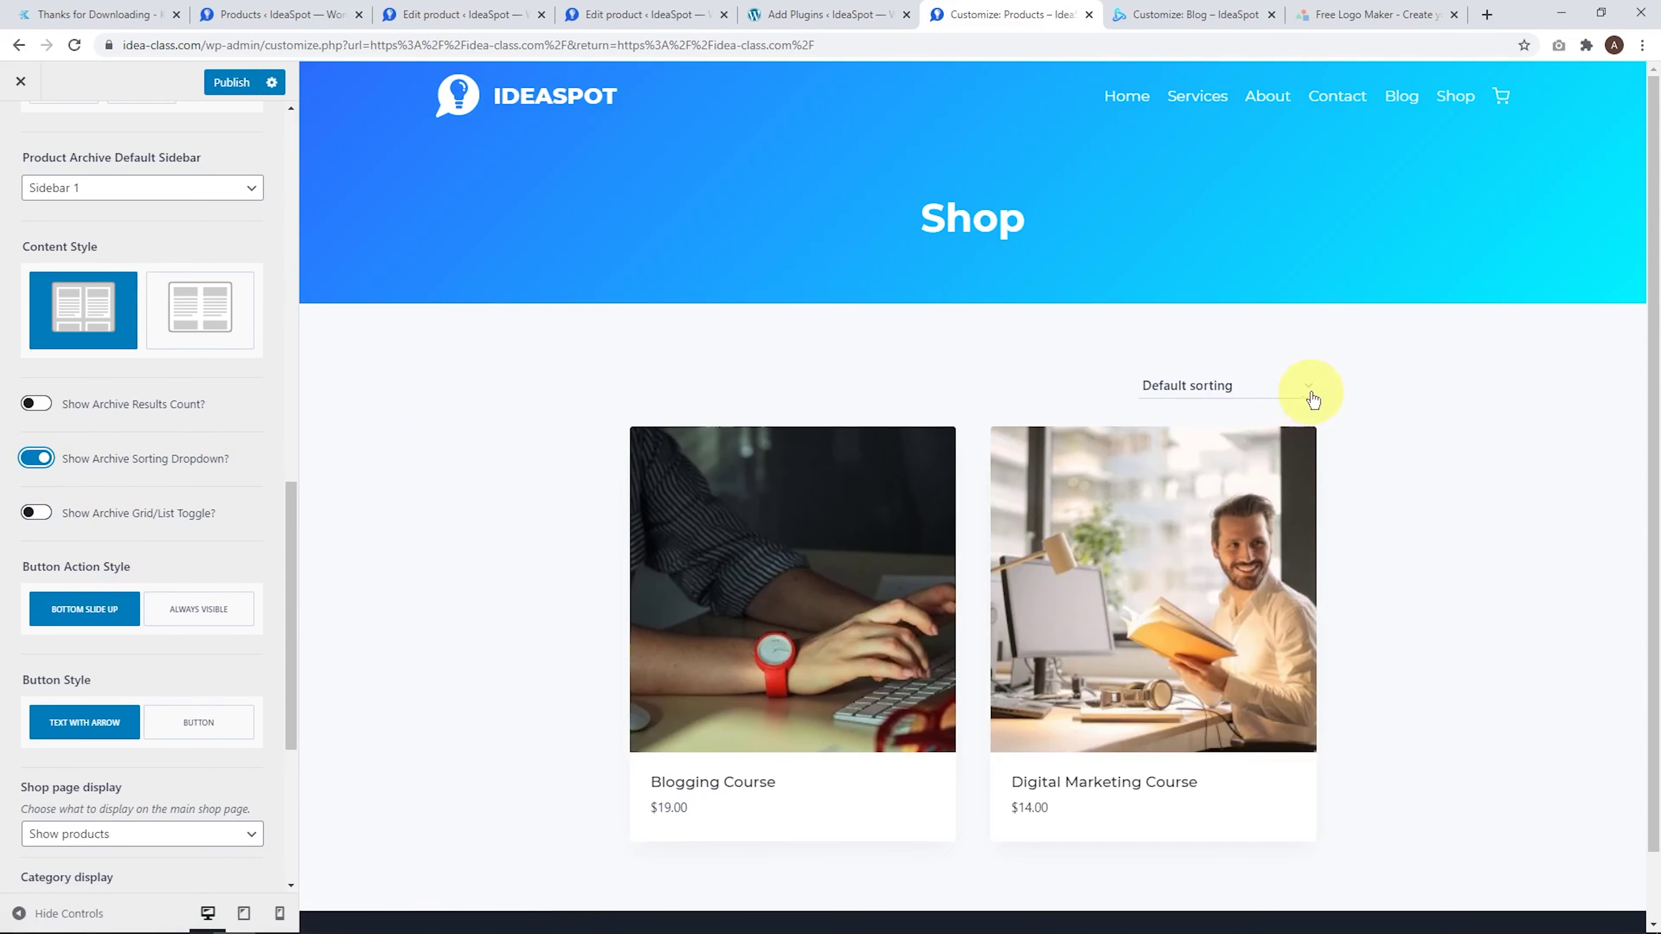
pyautogui.click(1313, 399)
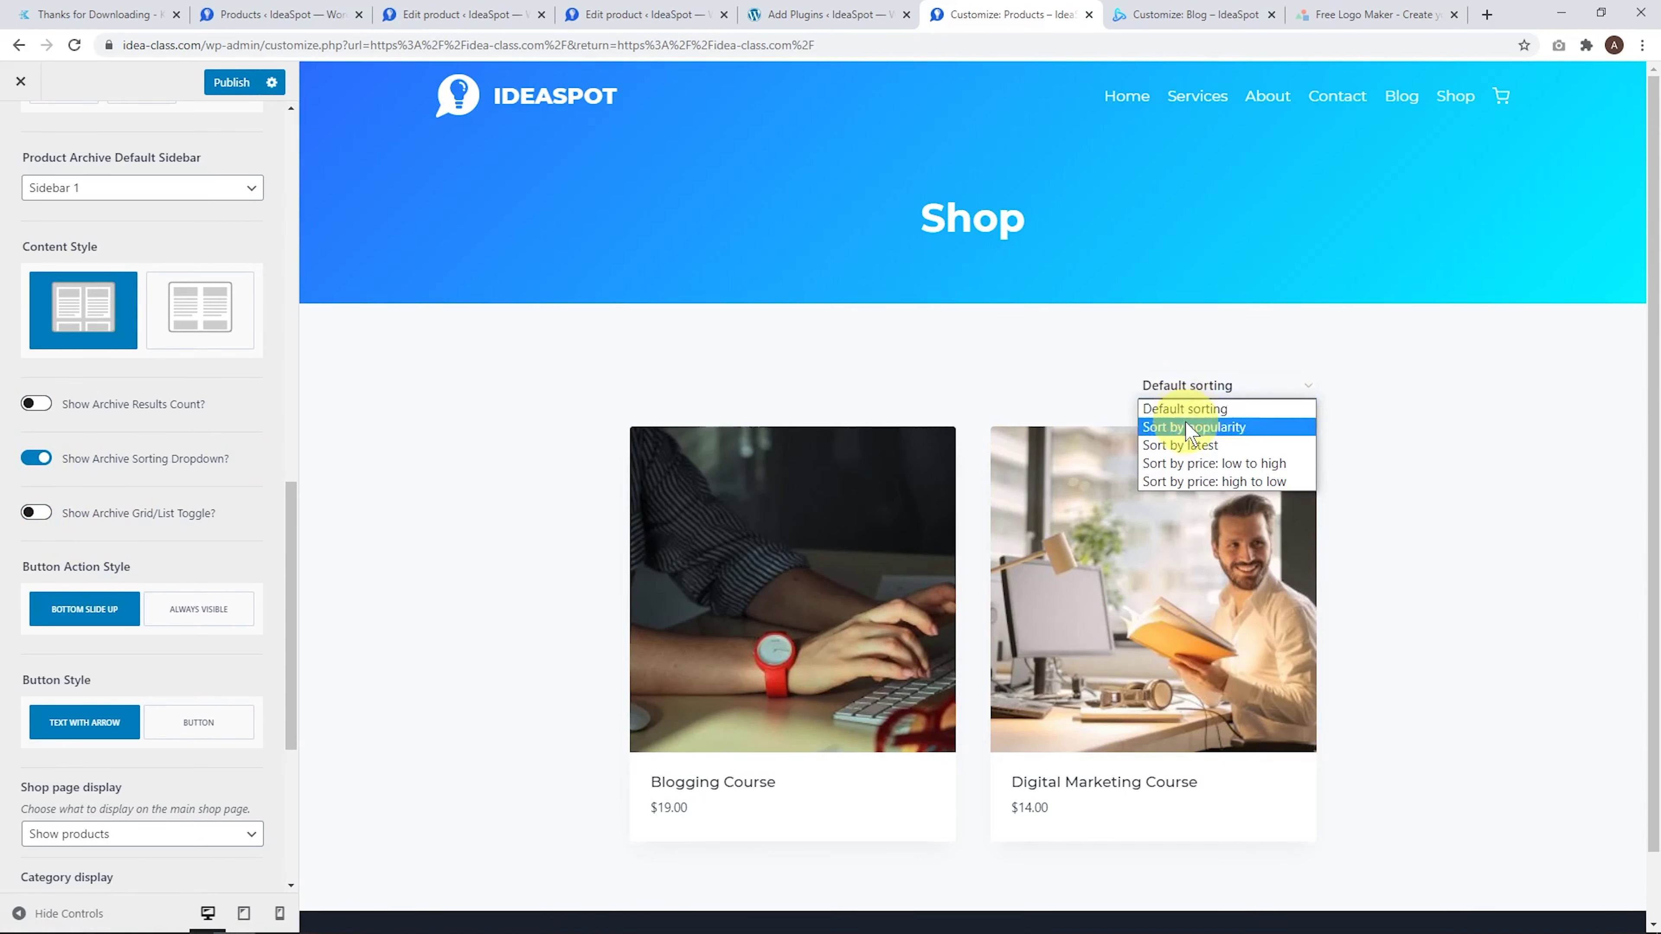
pyautogui.click(1070, 363)
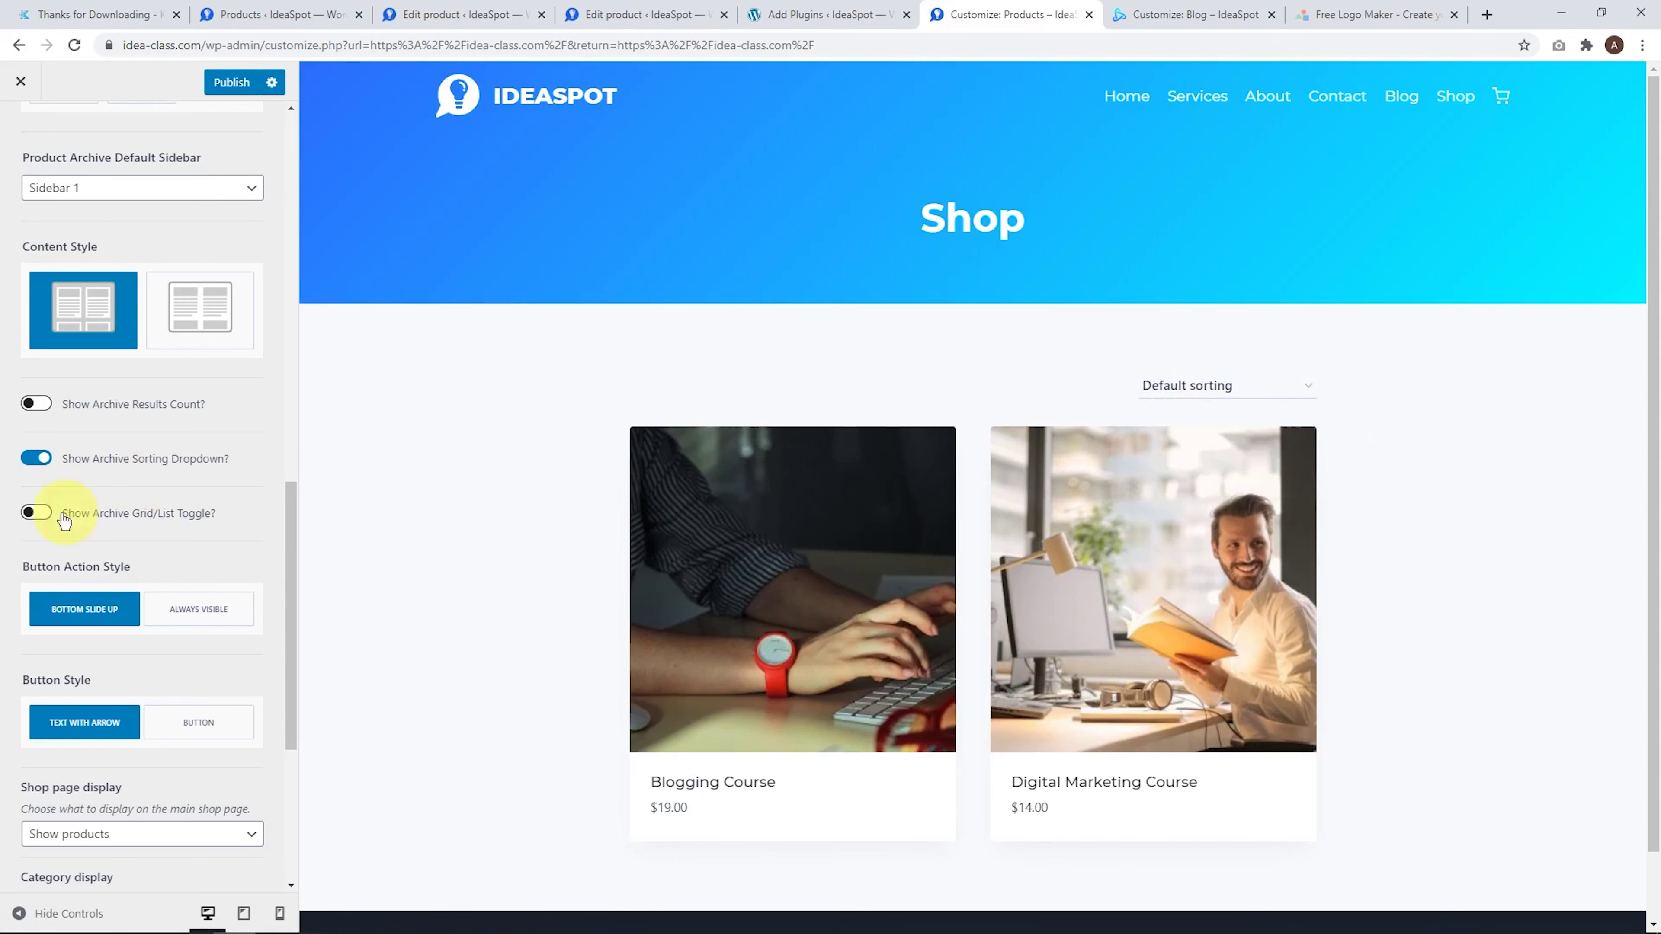
# Try showing the archive grid/list toggle, turn it off again and publish the catalog changes
pyautogui.click(36, 513)
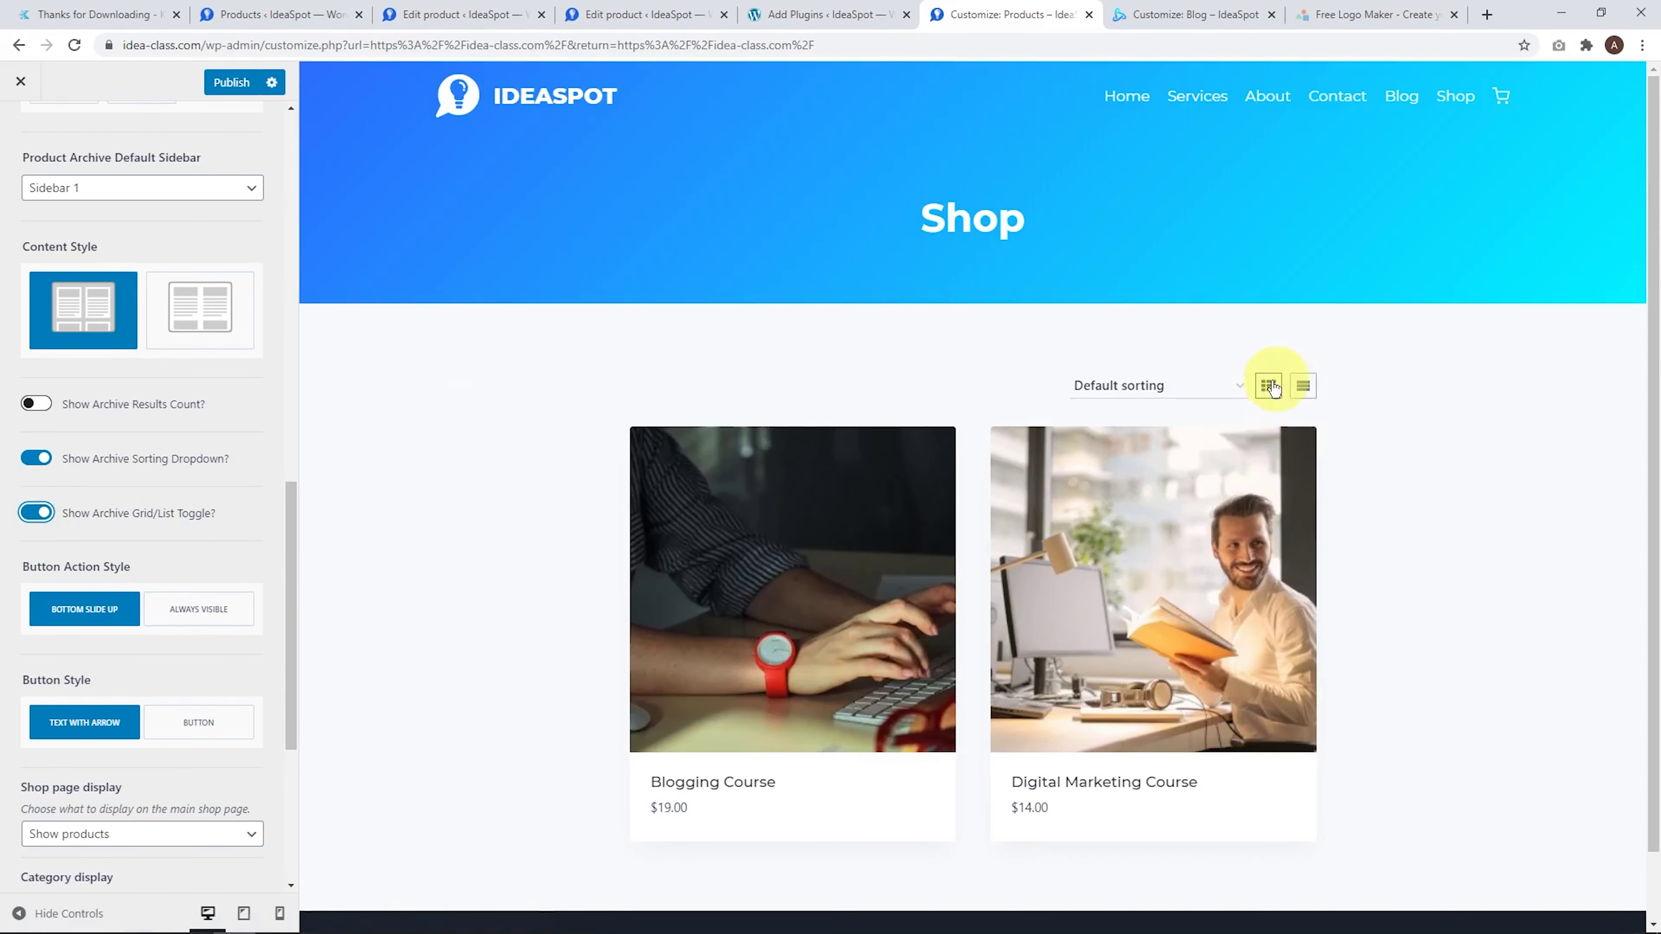
pyautogui.click(36, 513)
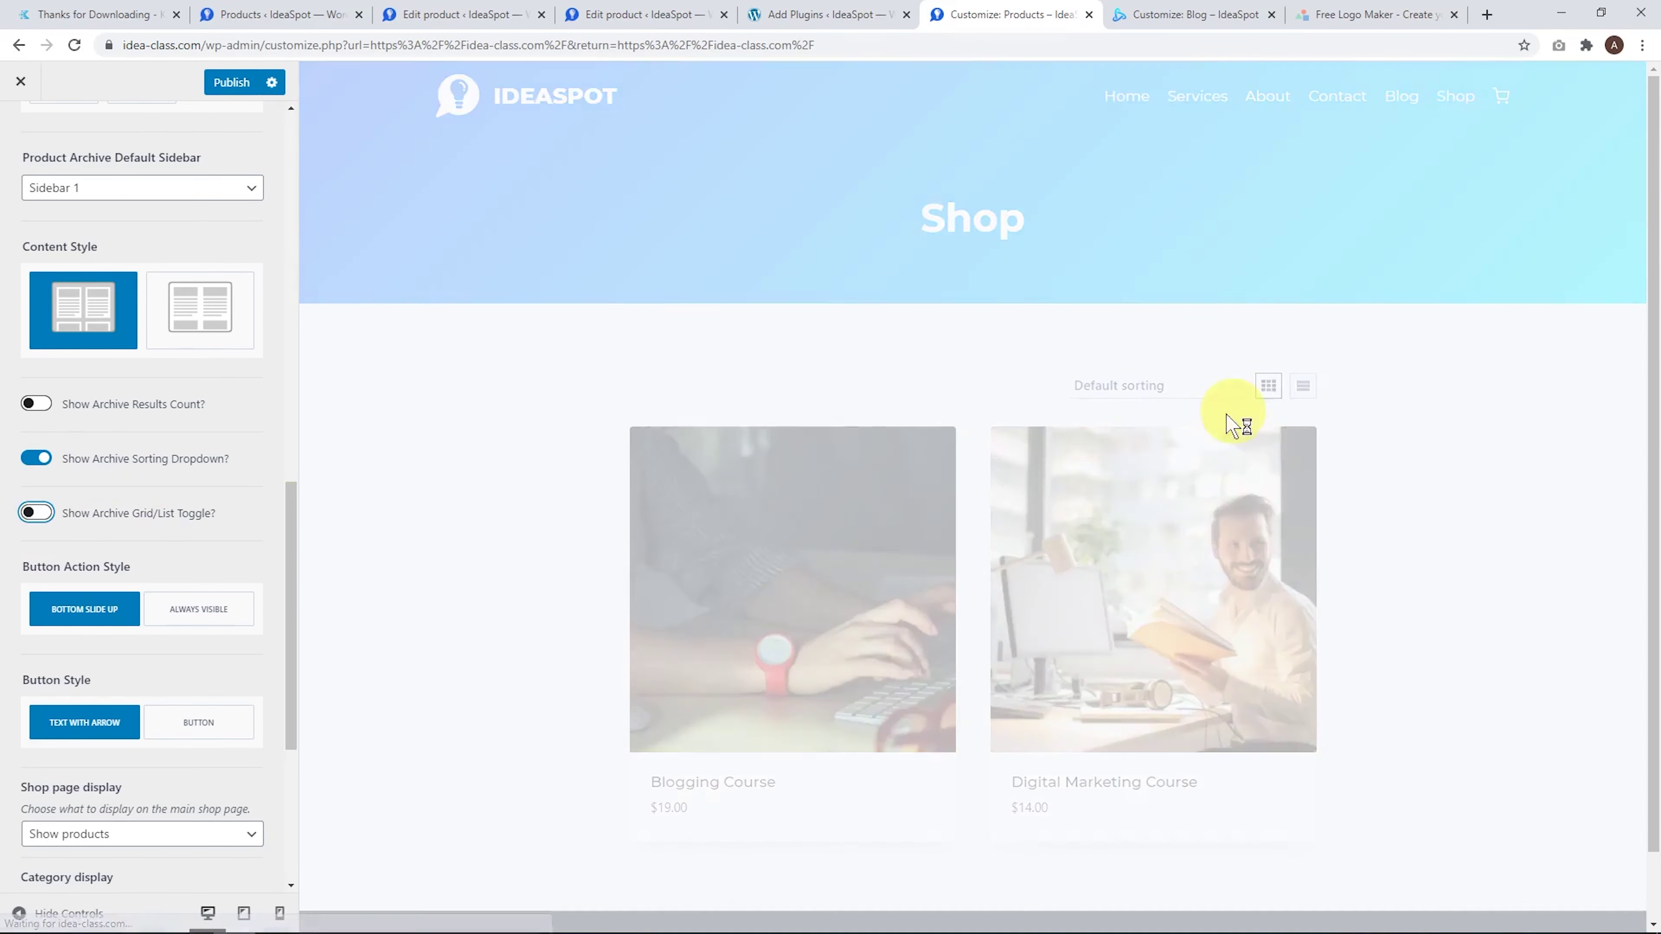
pyautogui.click(226, 81)
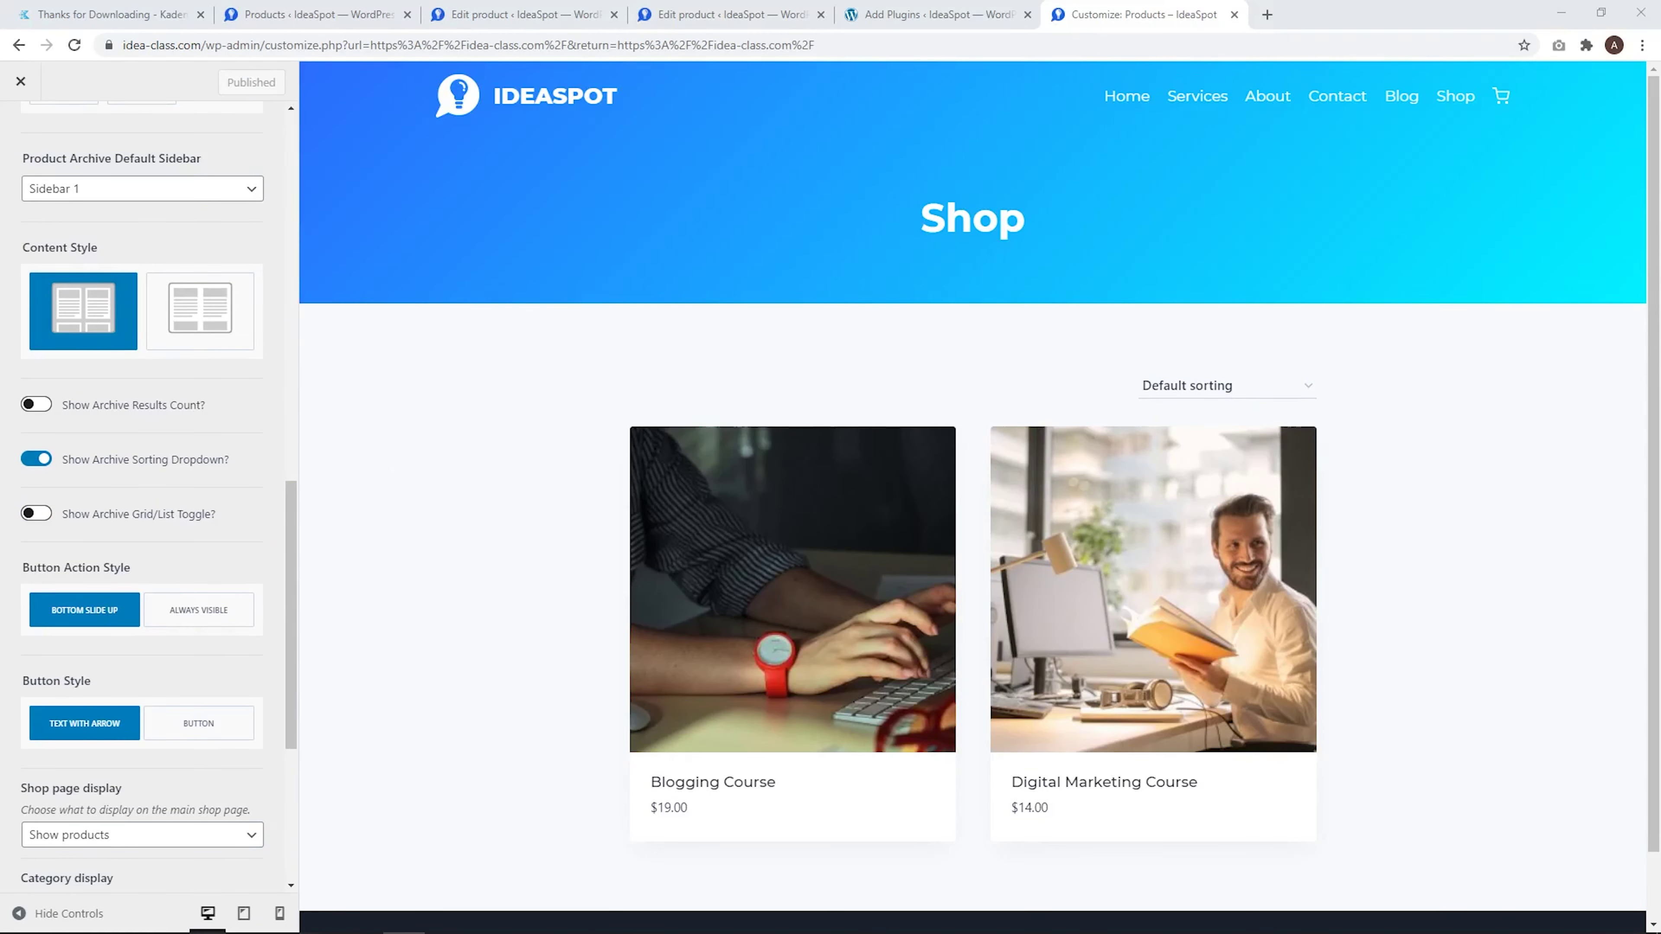
# Preview the Blogging Course product and set the single product layout's above content layout to Nothing
pyautogui.click(768, 582)
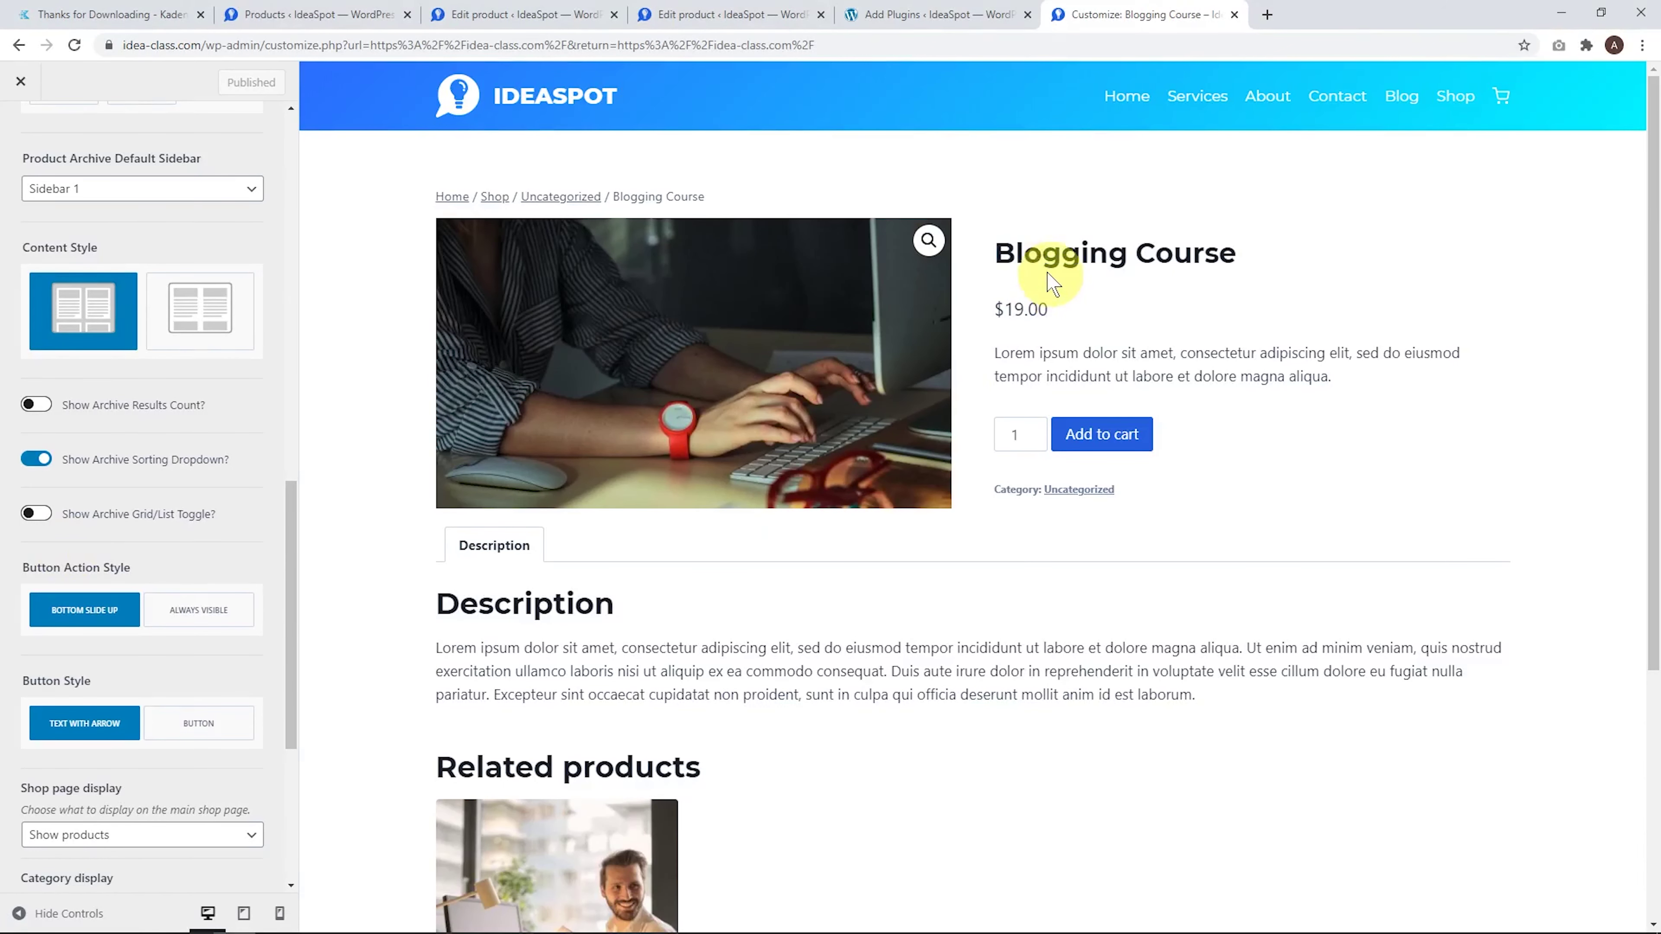
pyautogui.scroll(12, 204, 337)
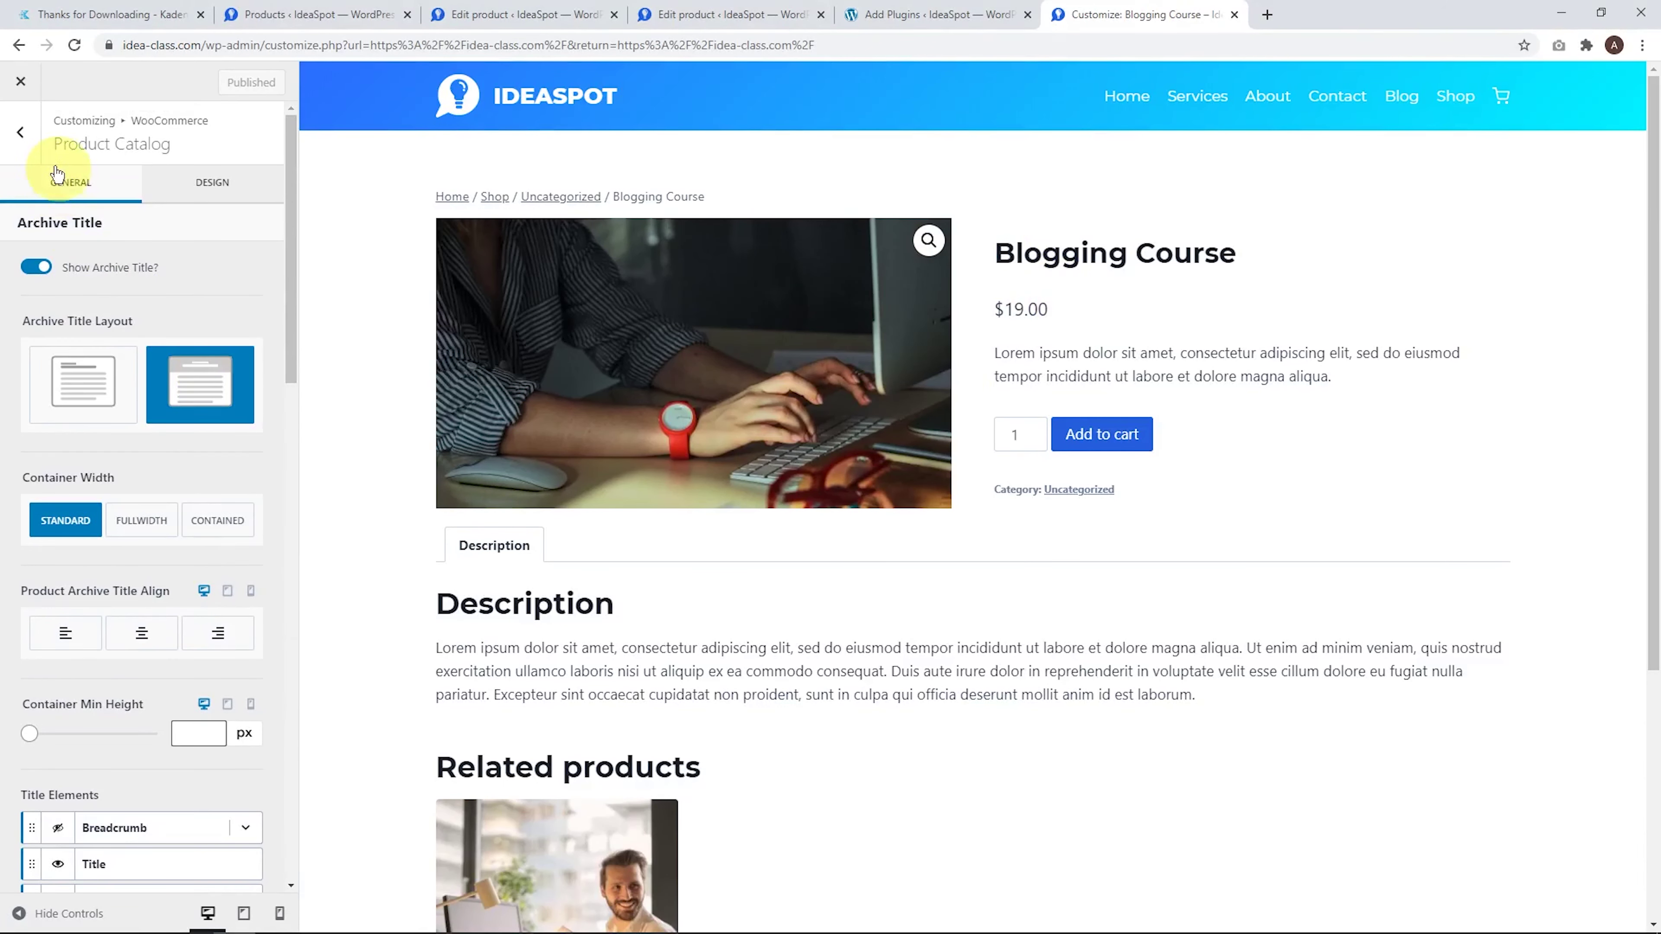
pyautogui.click(20, 131)
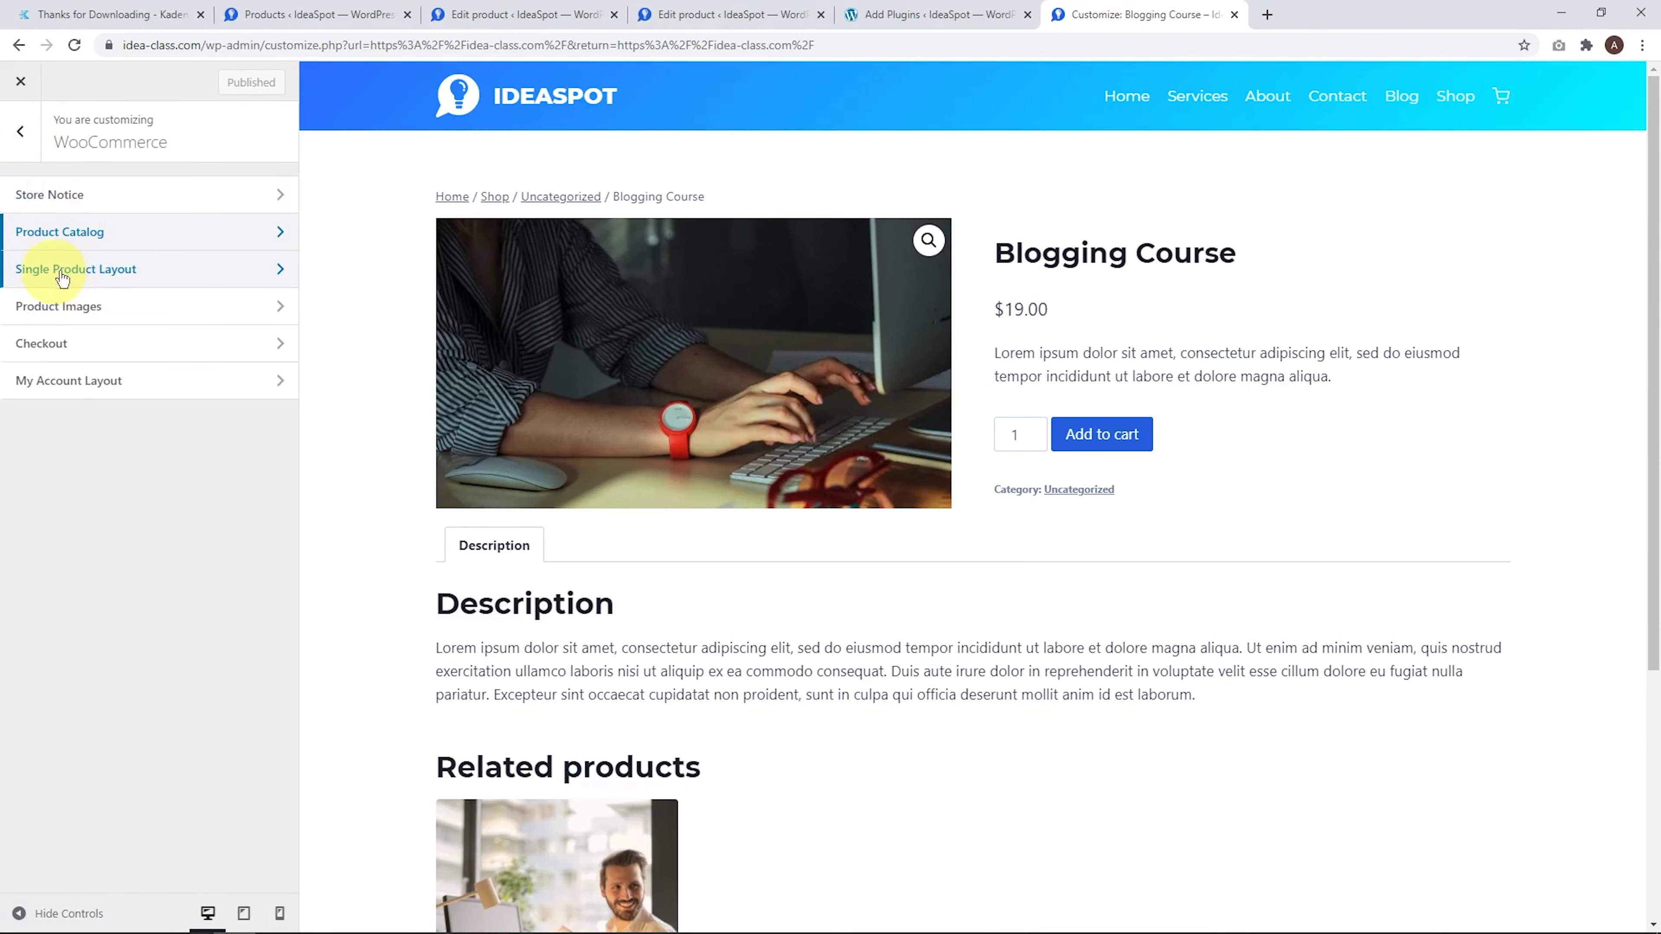
pyautogui.click(74, 274)
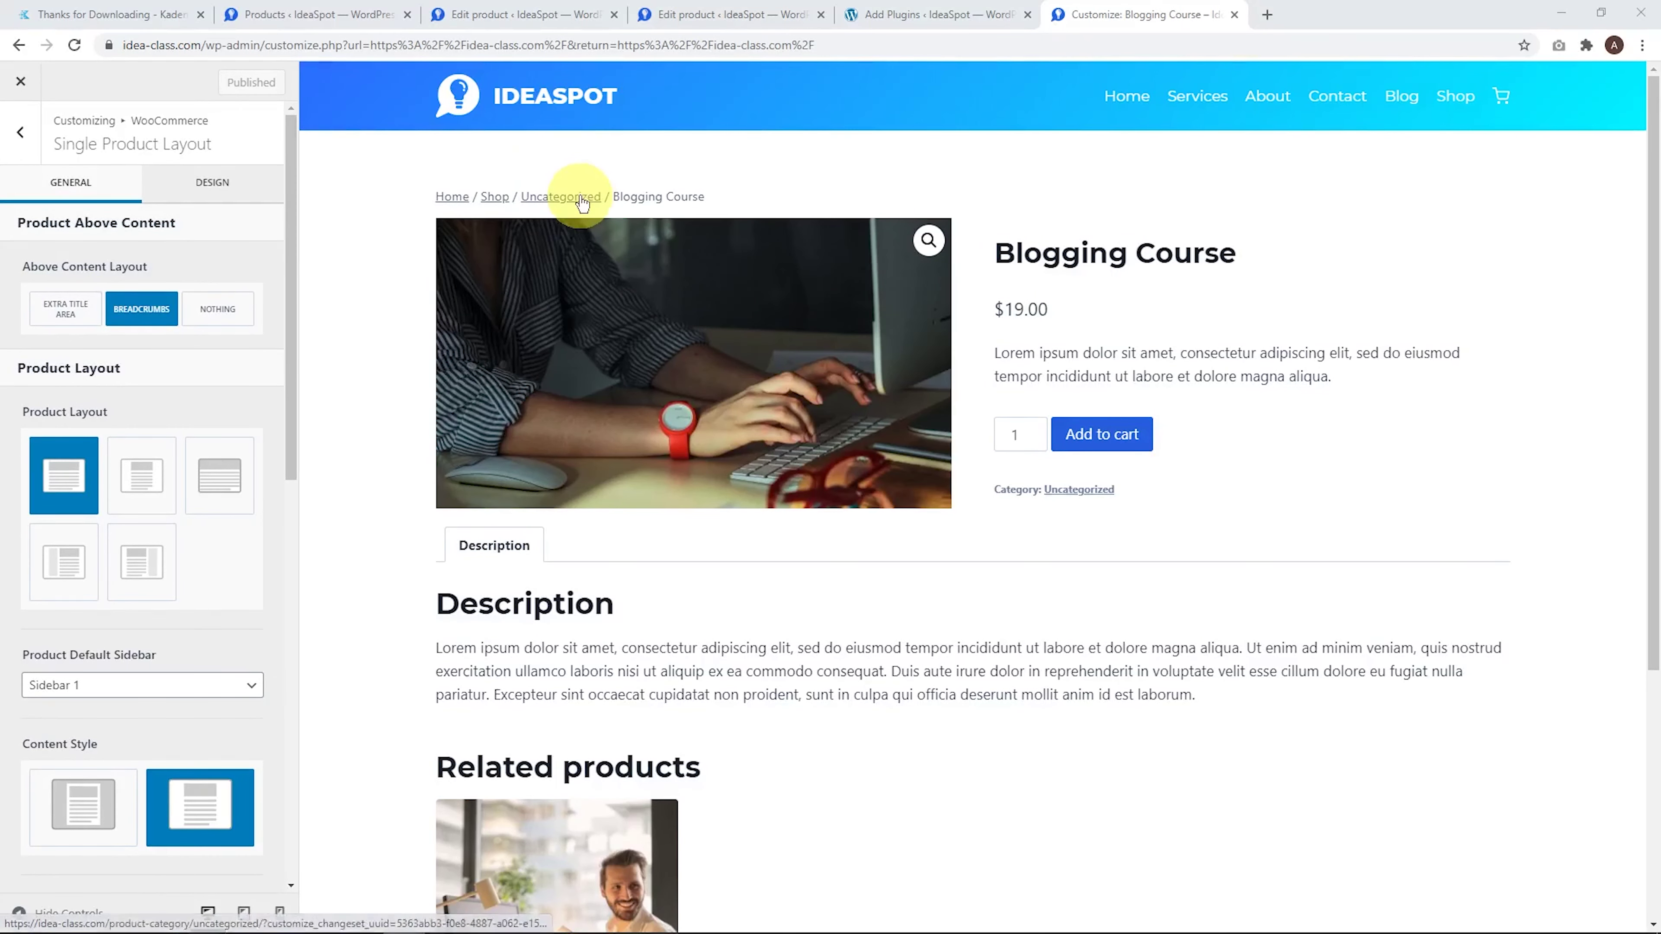
pyautogui.click(219, 314)
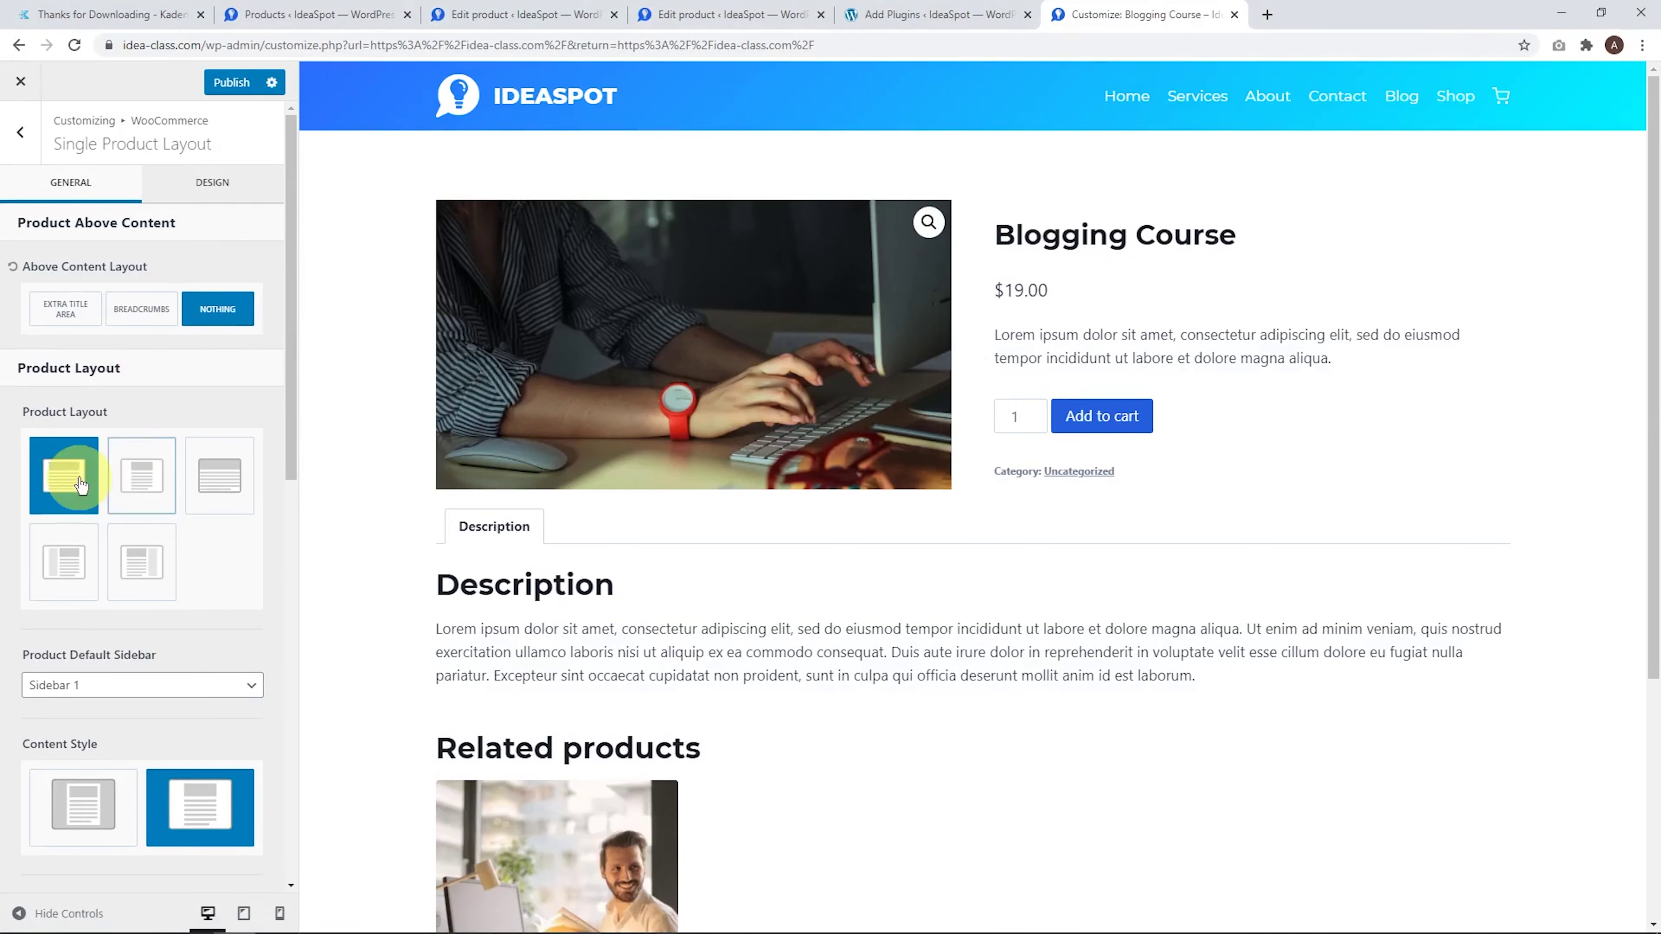
# Try the narrow product layout for the single product page and return to the normal layout
pyautogui.click(139, 485)
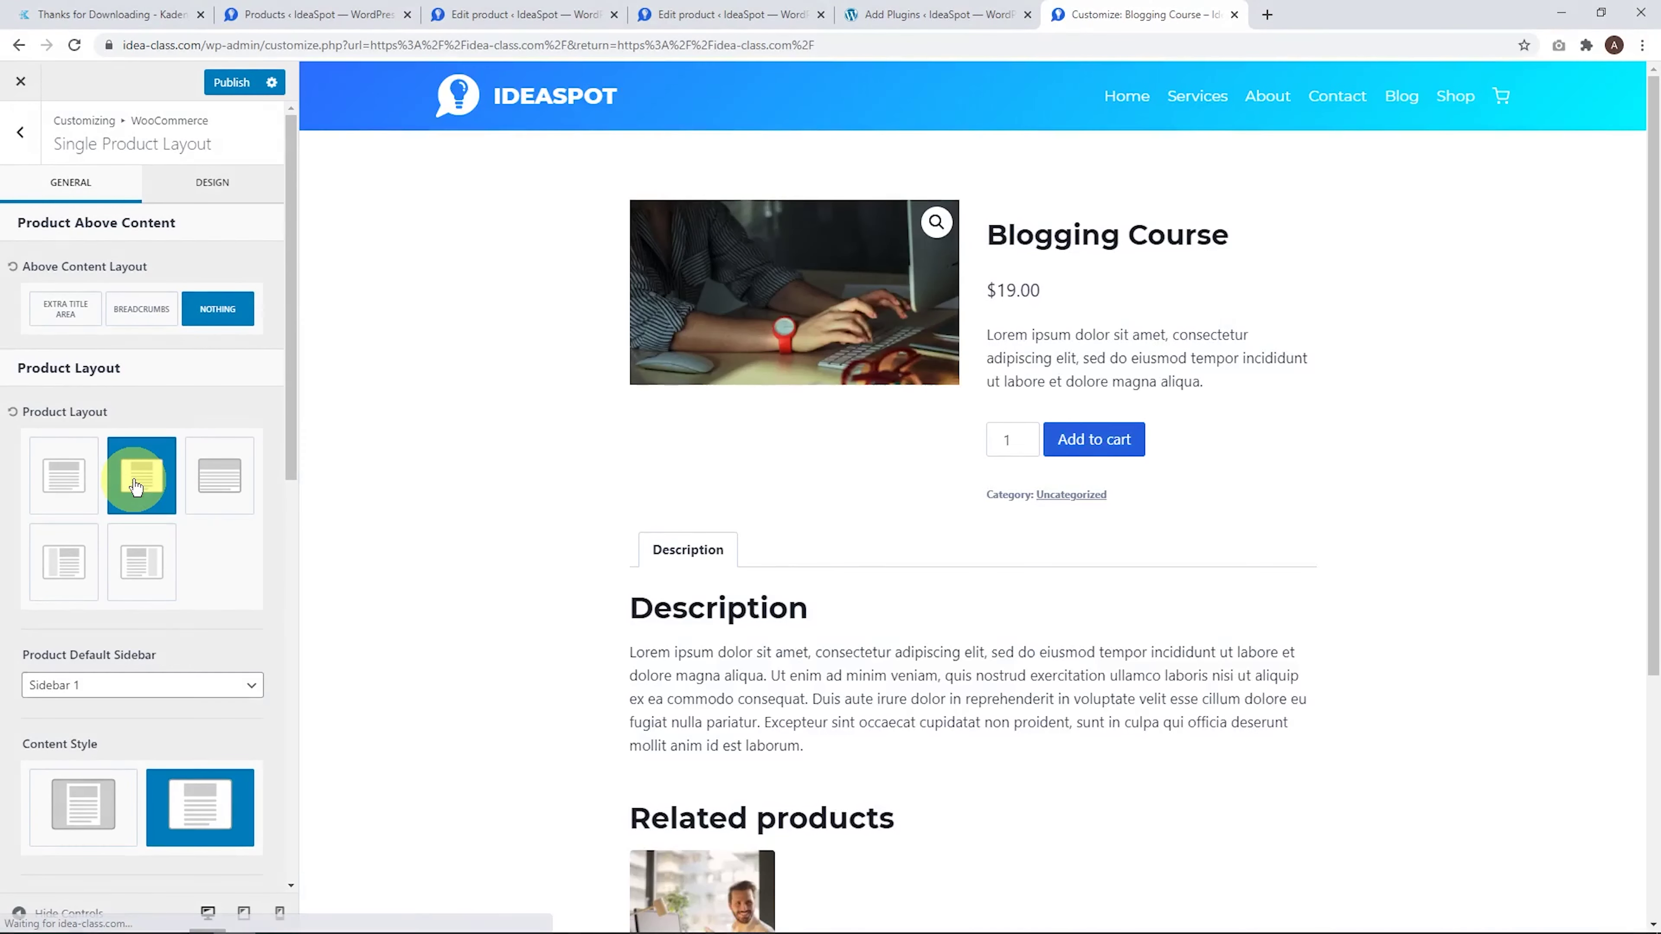
pyautogui.click(88, 492)
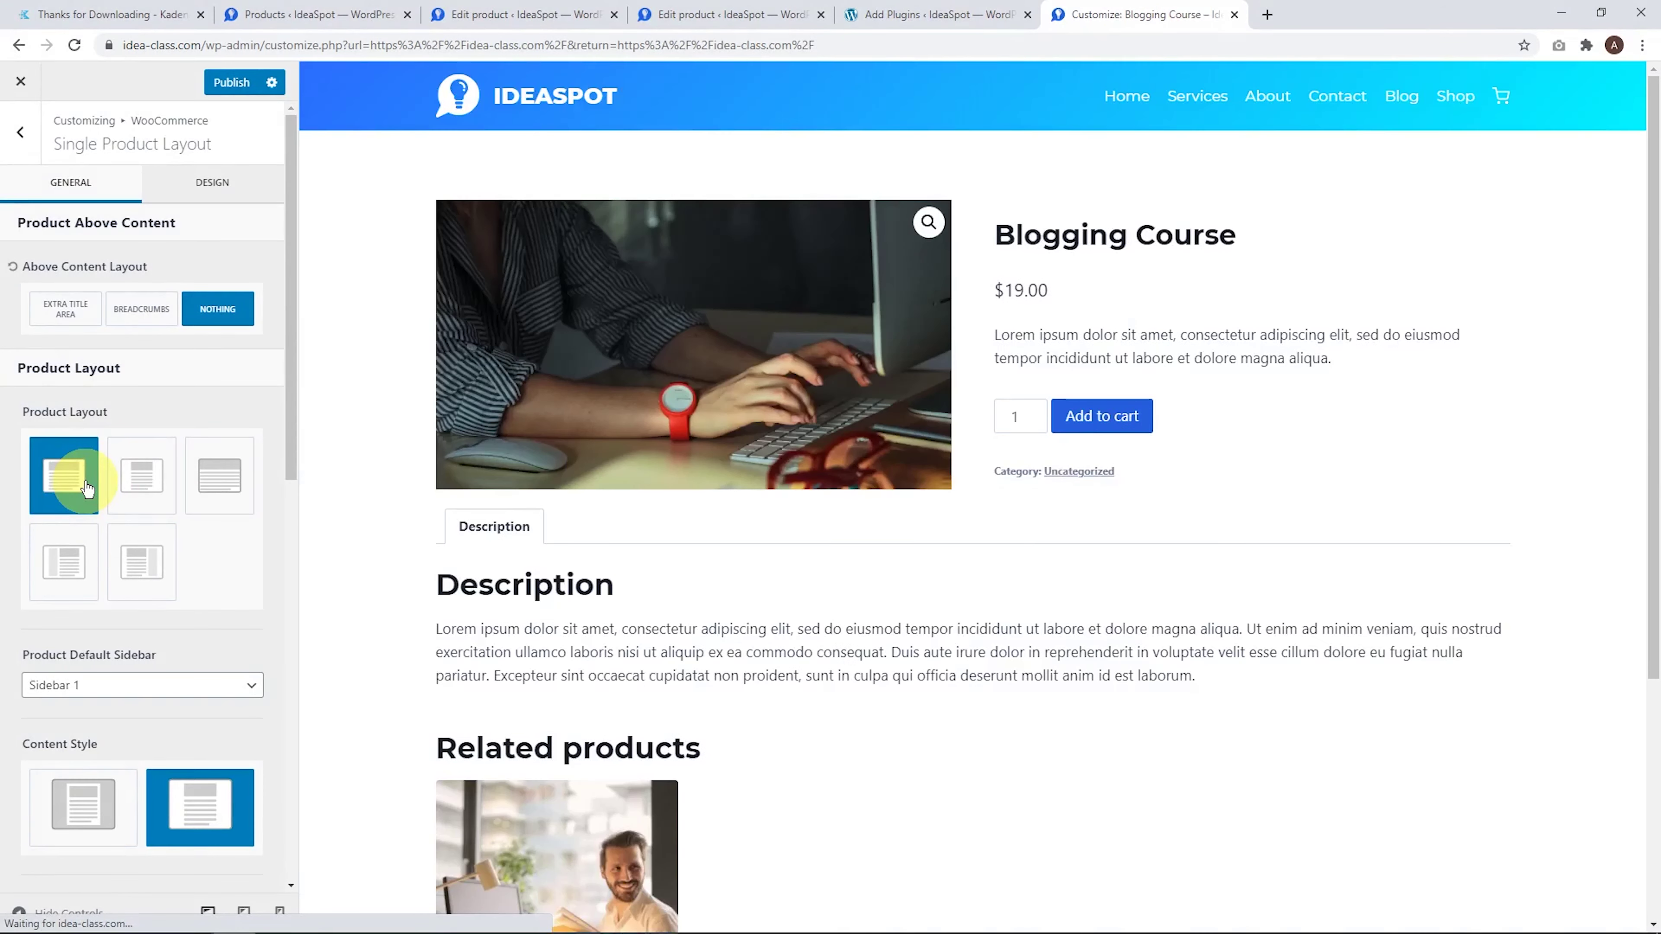
# Apply the boxed content style to the single product page and keep content vertical padding enabled
pyautogui.scroll(-5, 128, 573)
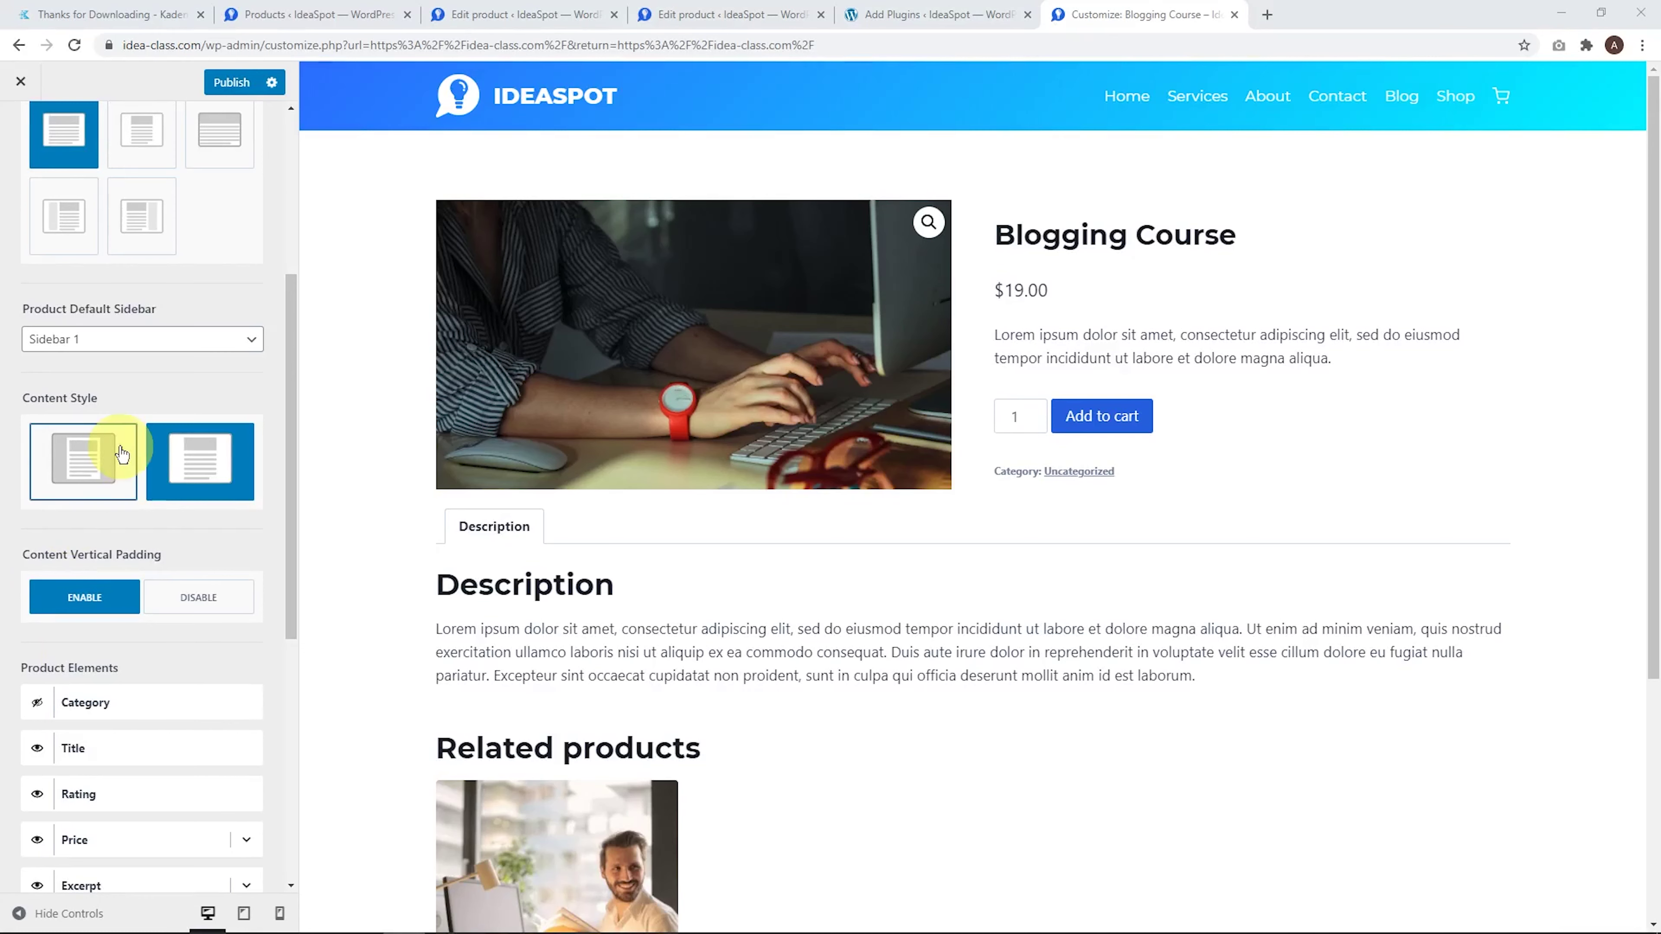
pyautogui.click(105, 468)
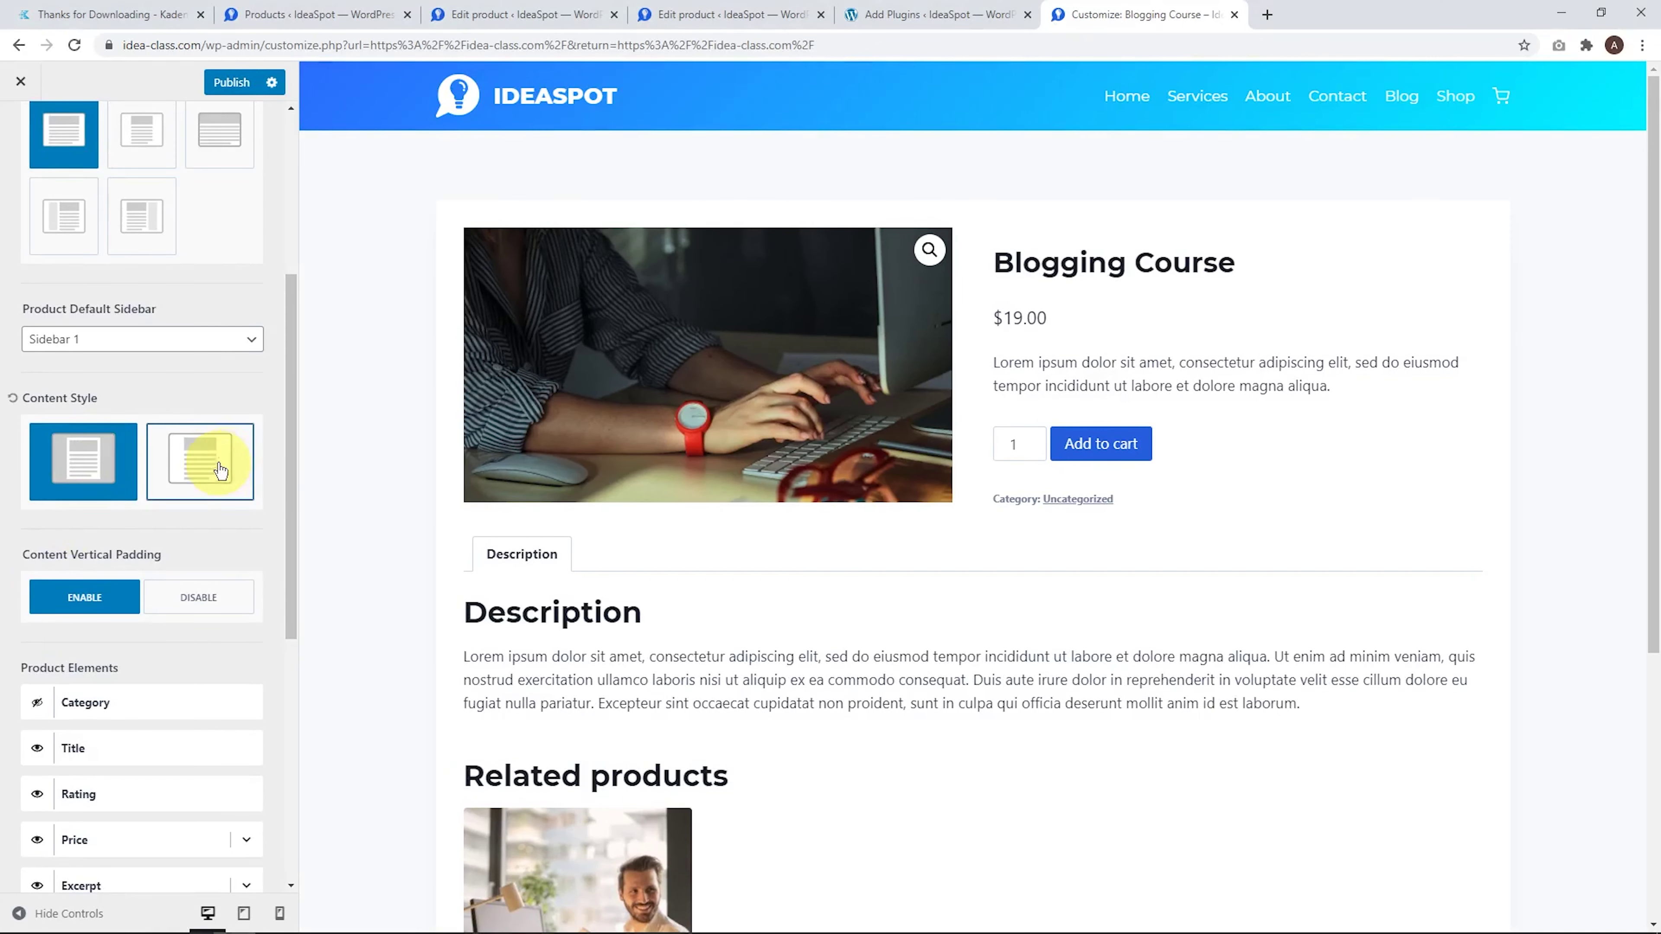
pyautogui.click(203, 458)
pyautogui.click(90, 461)
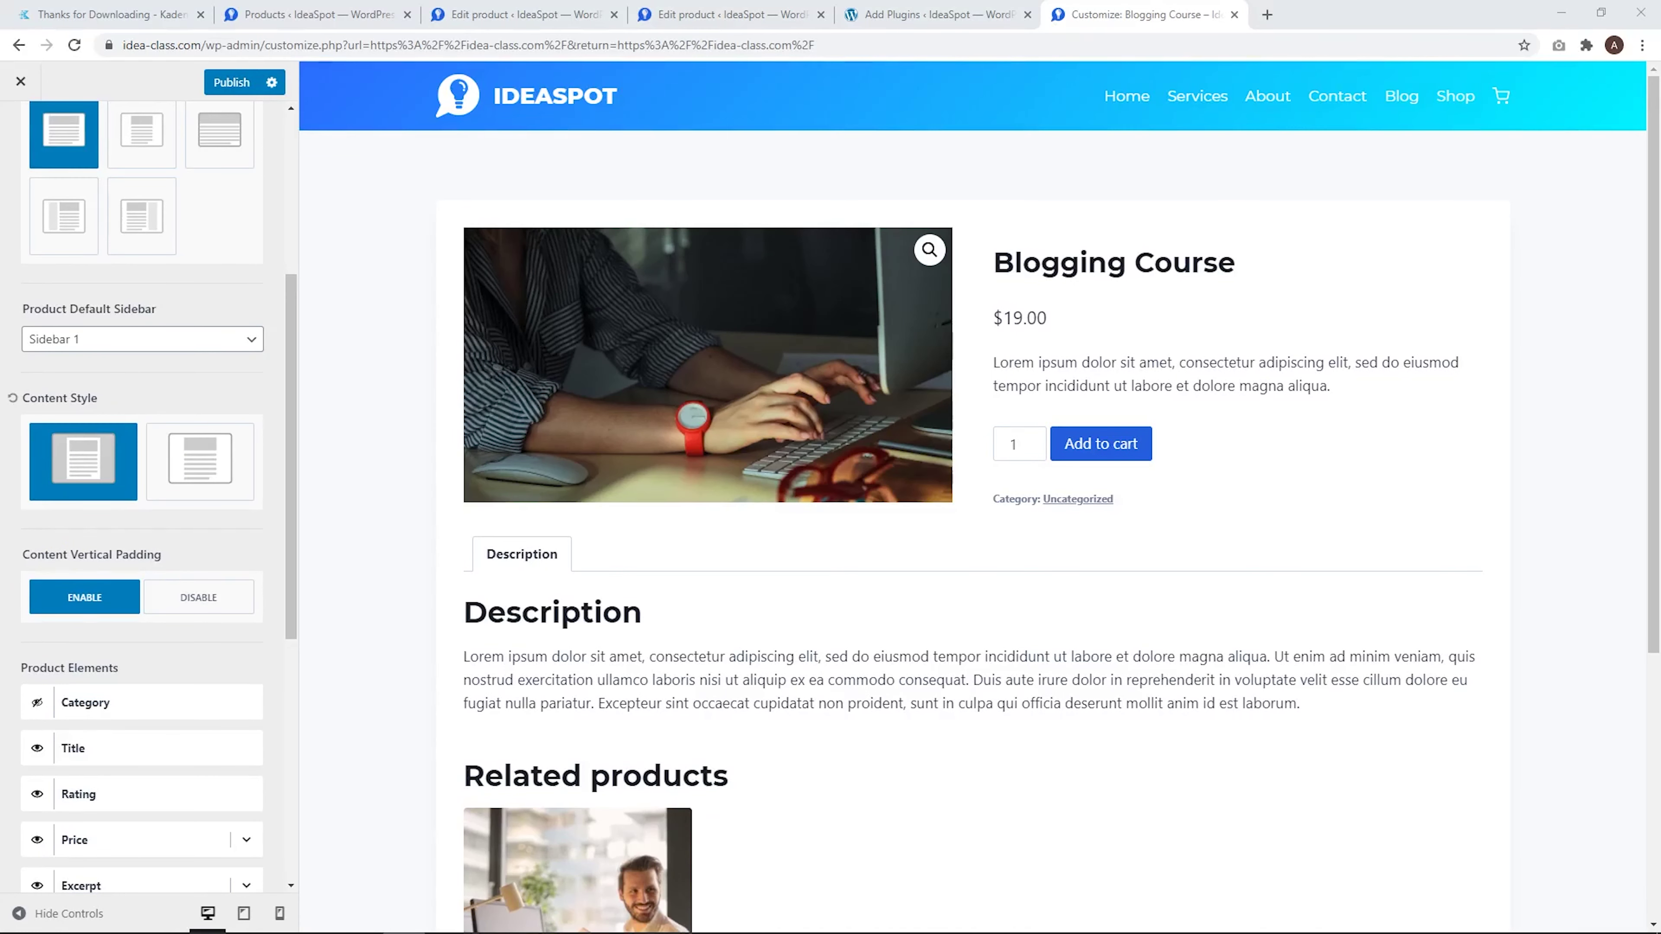
pyautogui.click(190, 597)
pyautogui.click(83, 601)
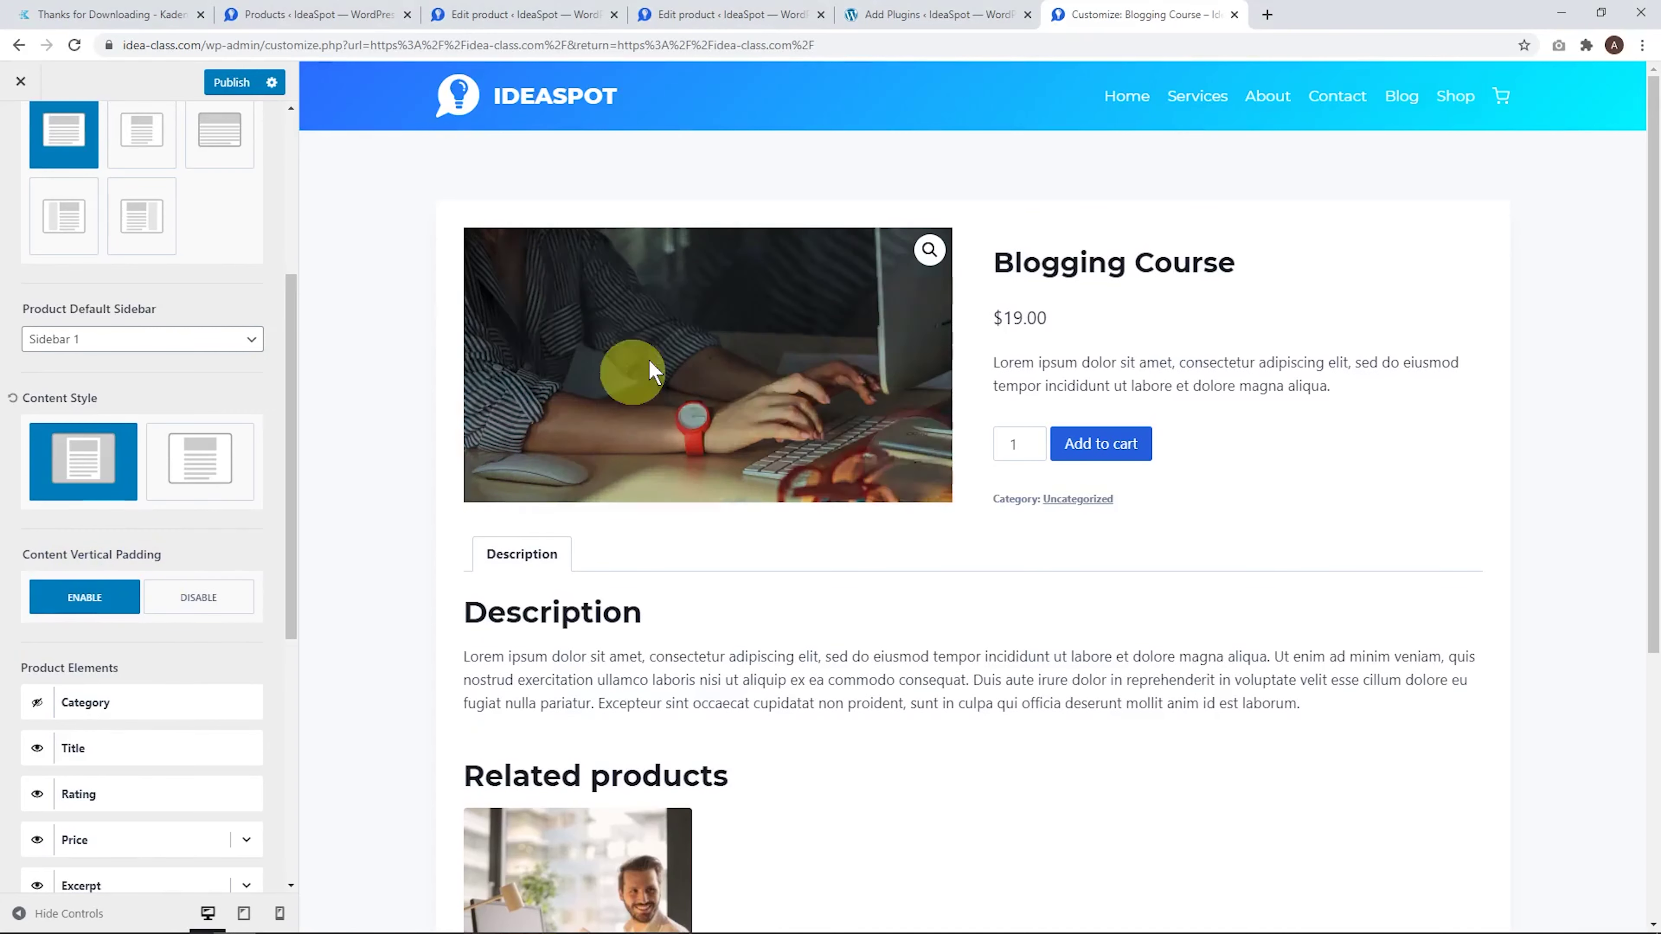
# Hide the product meta element on the single product page
pyautogui.scroll(-5, 65, 593)
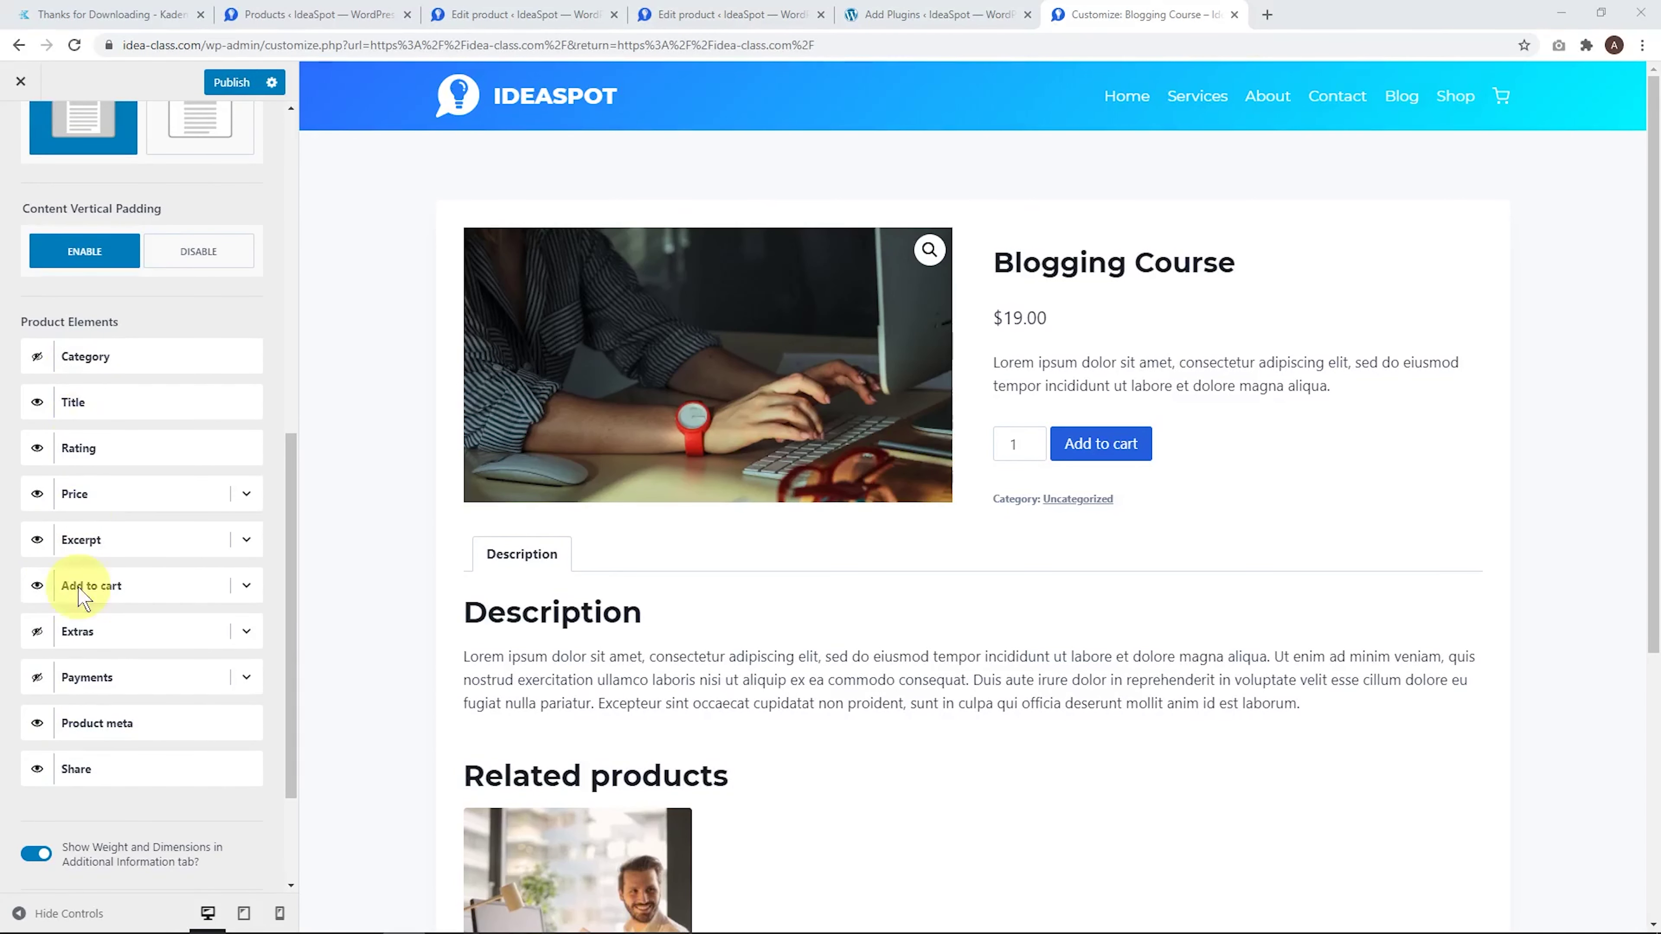
pyautogui.click(37, 722)
pyautogui.click(37, 723)
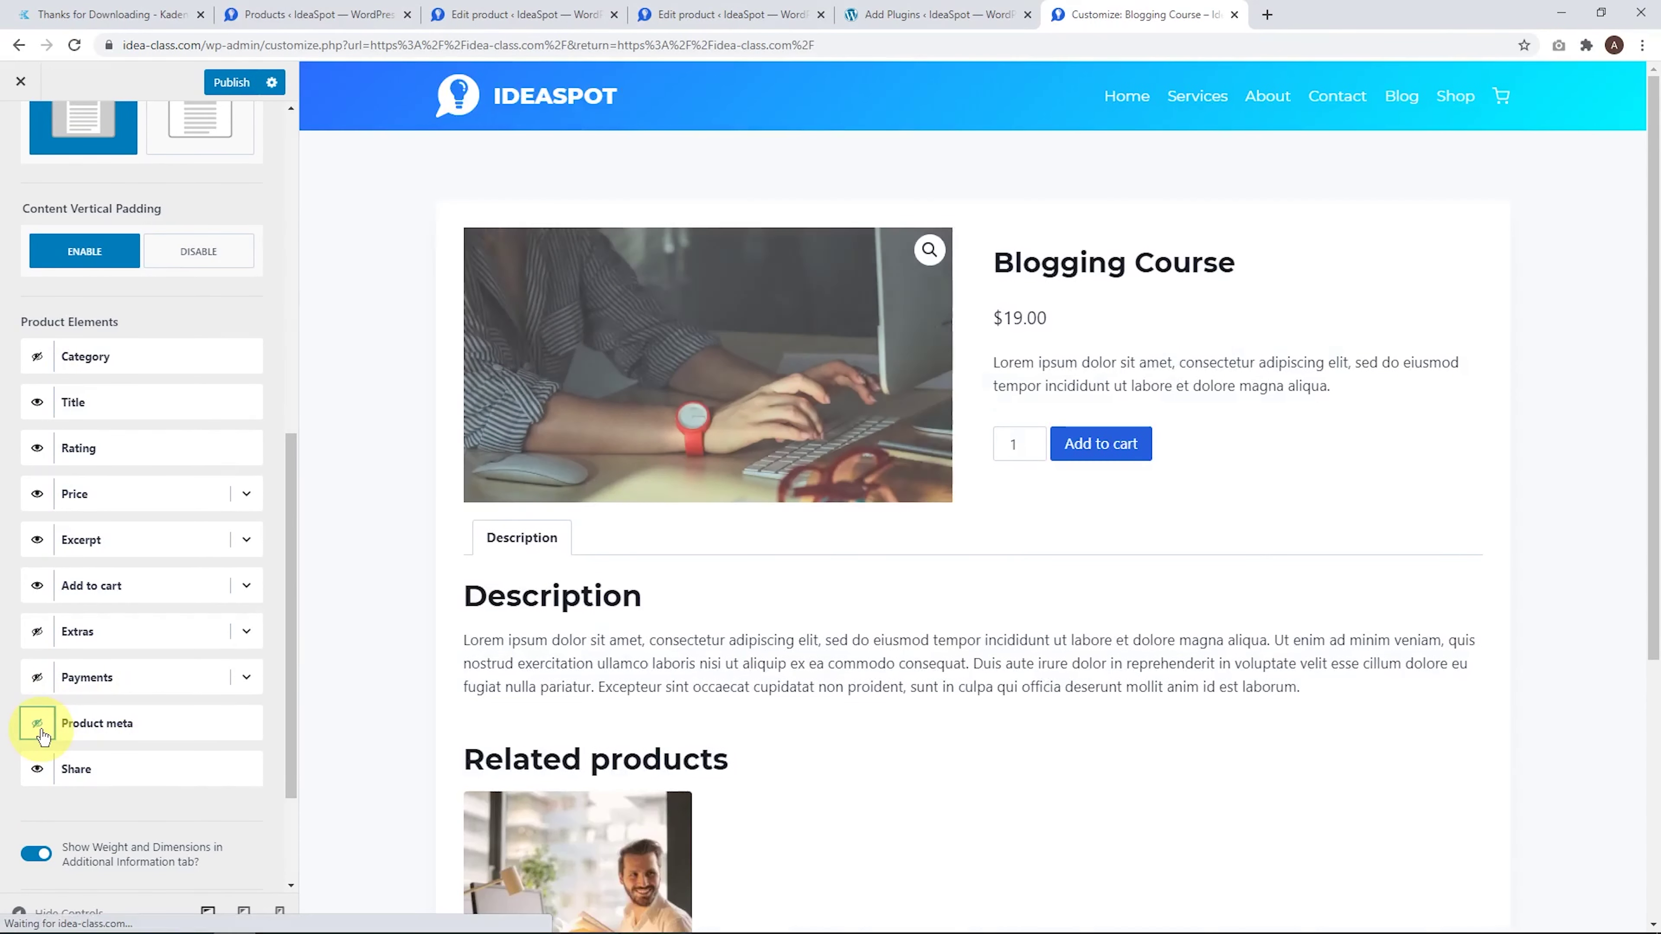
# Preview the product page with and without related products, turn related products off and publish the changes
pyautogui.scroll(-3, 98, 730)
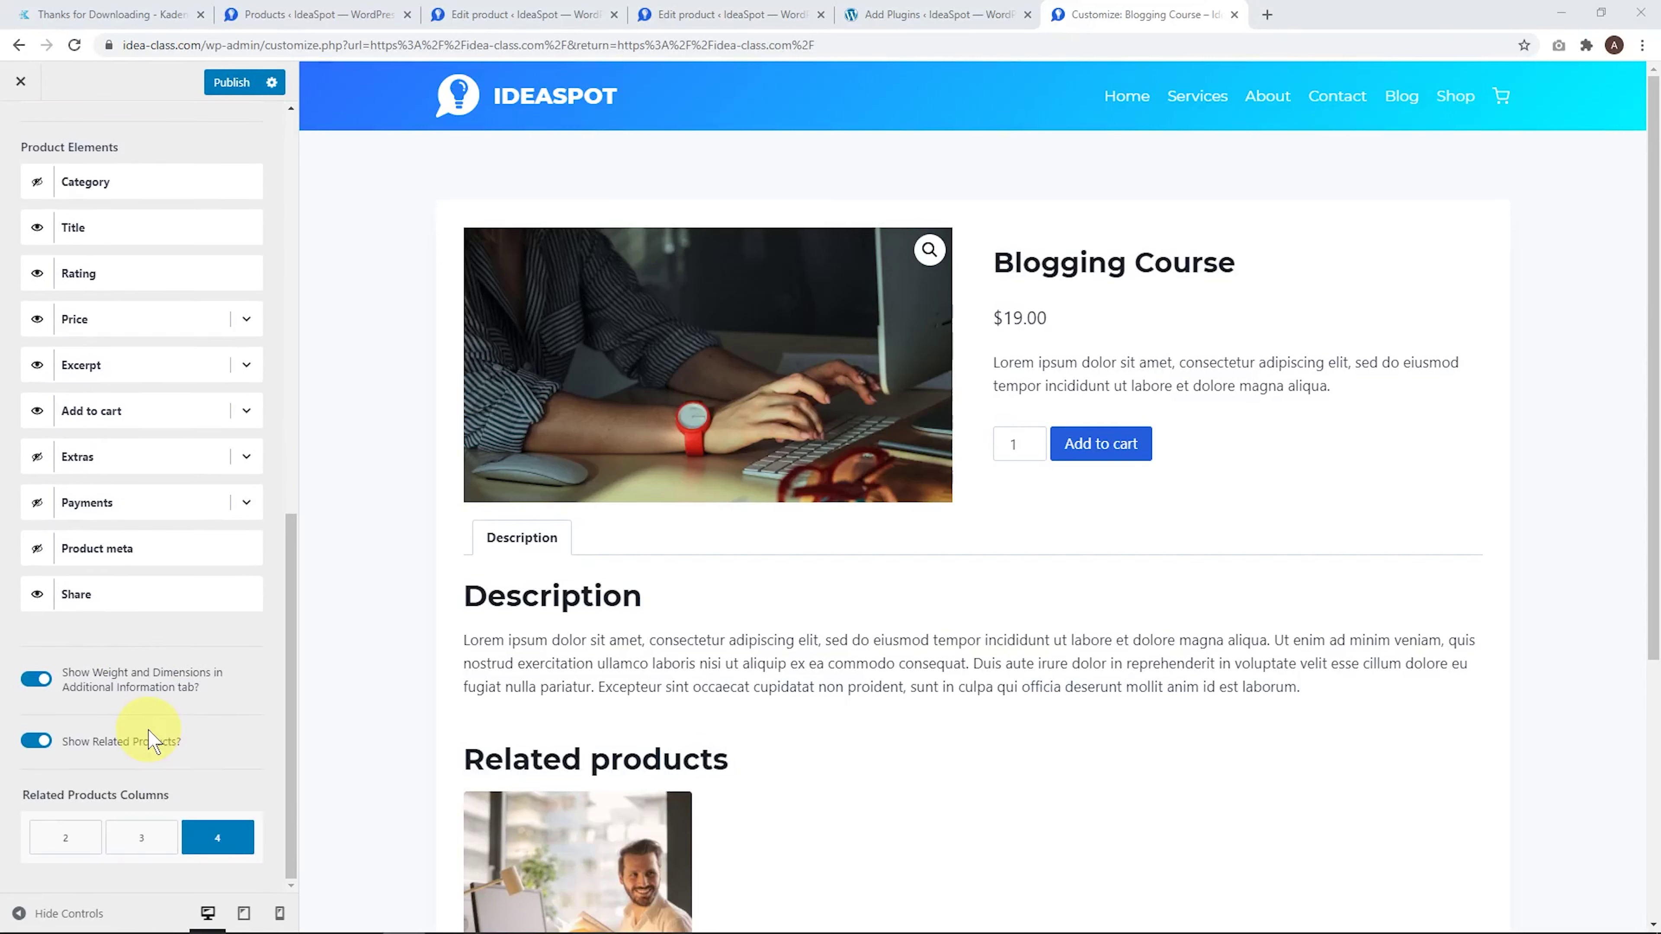
pyautogui.scroll(-3, 471, 768)
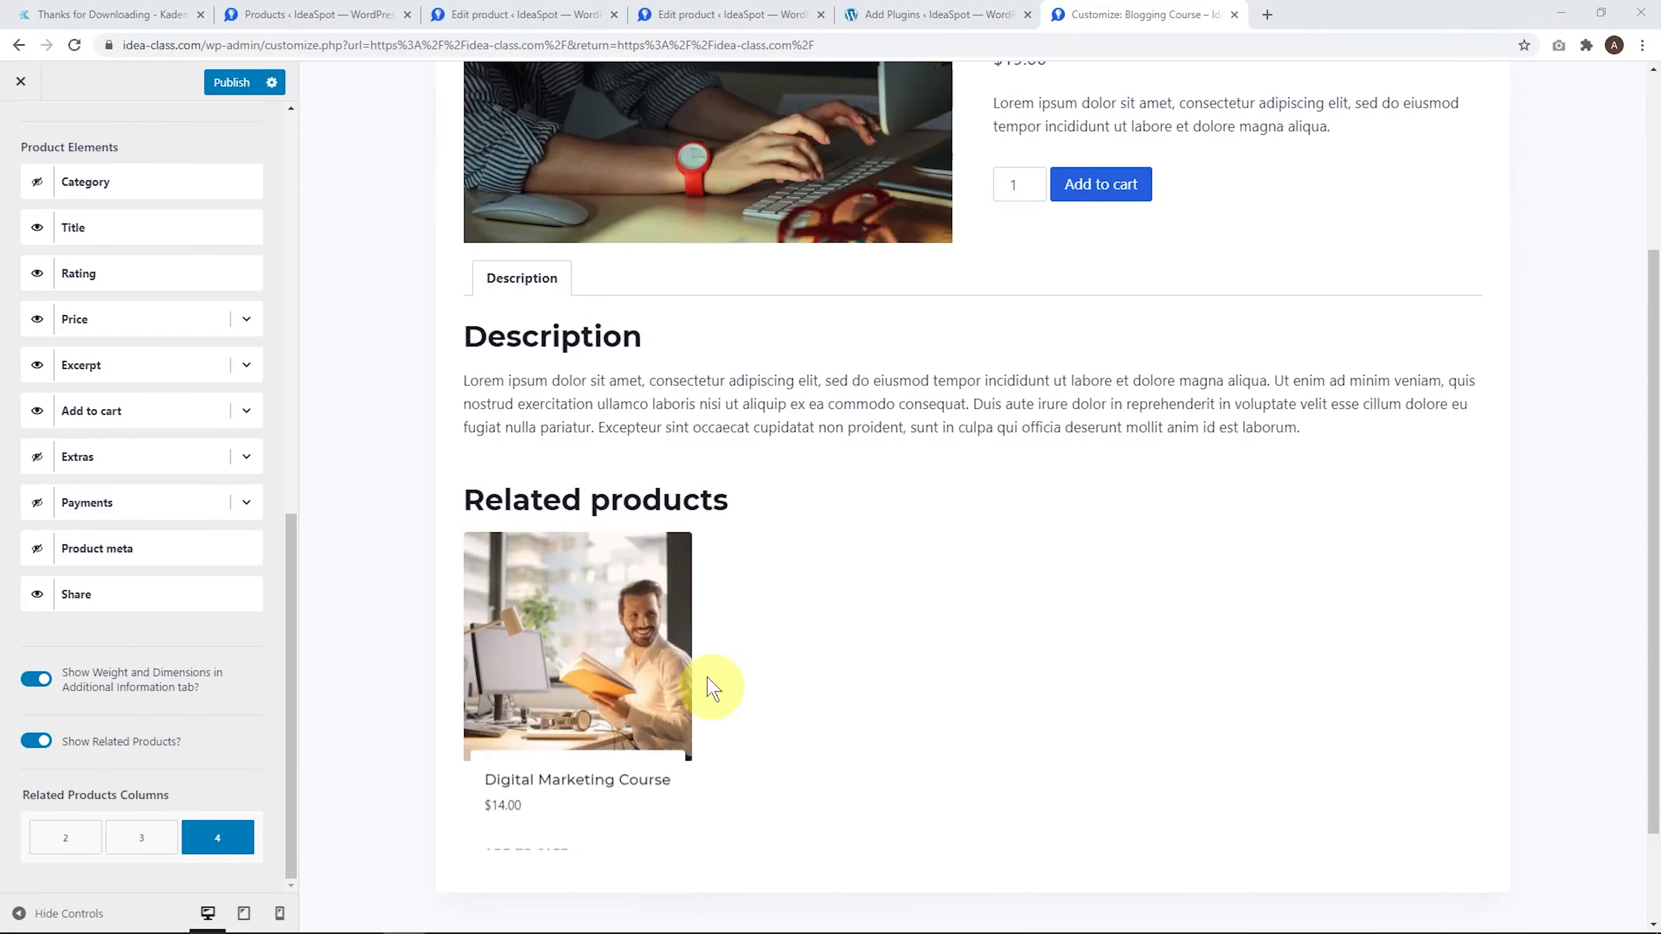
pyautogui.click(40, 742)
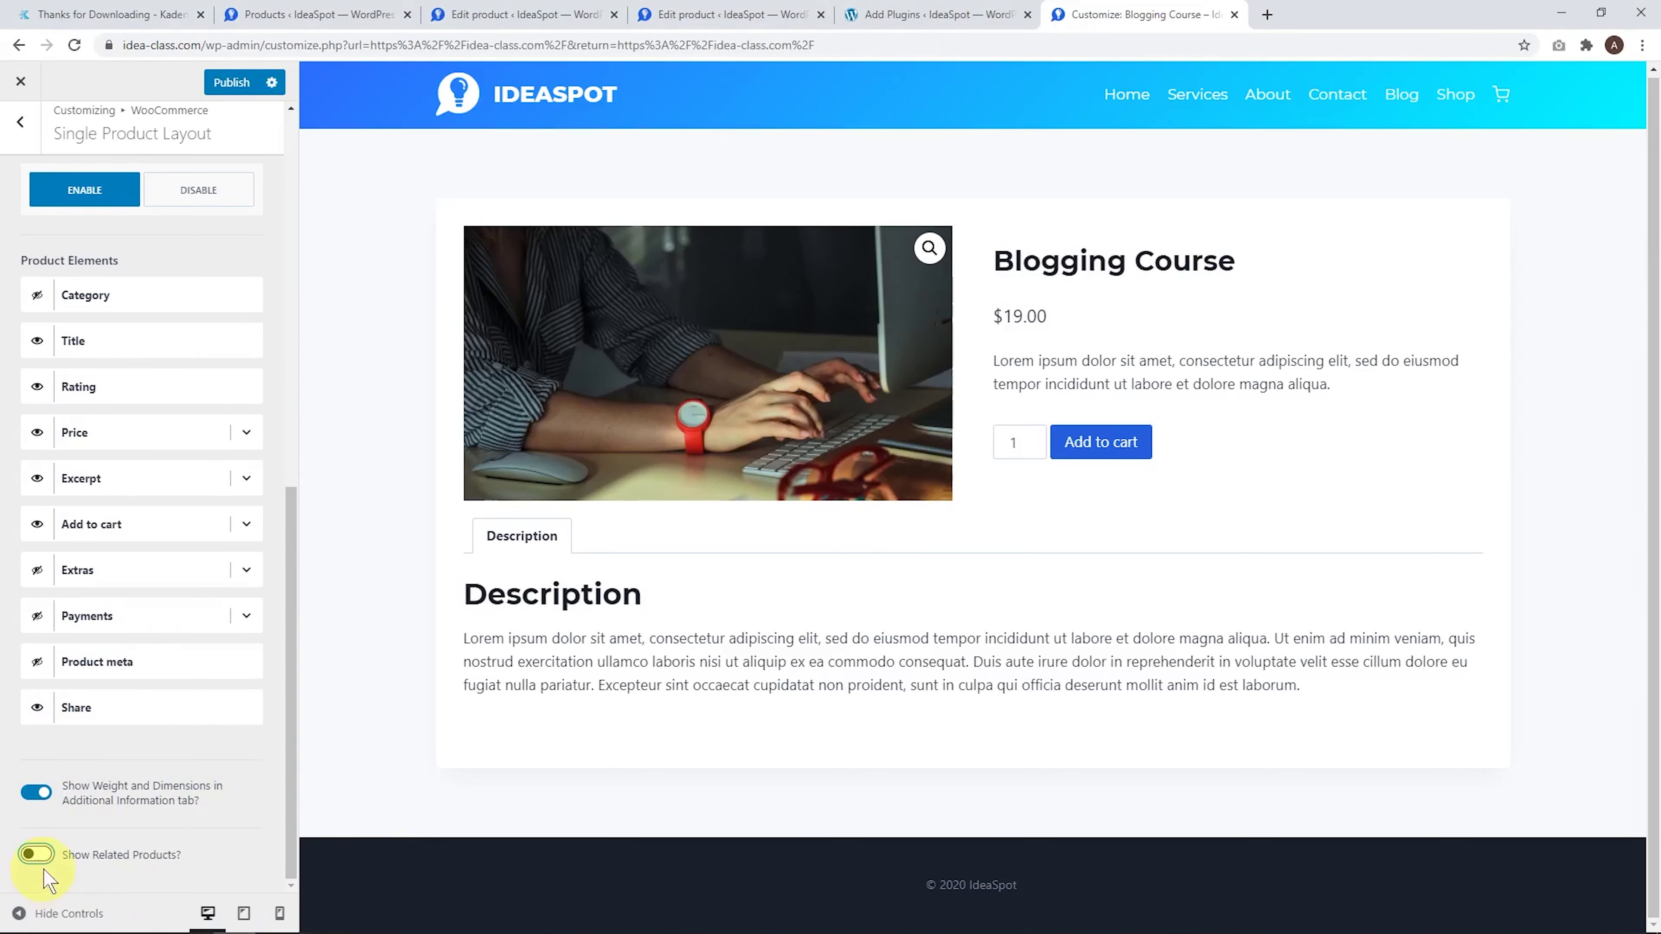
pyautogui.click(33, 855)
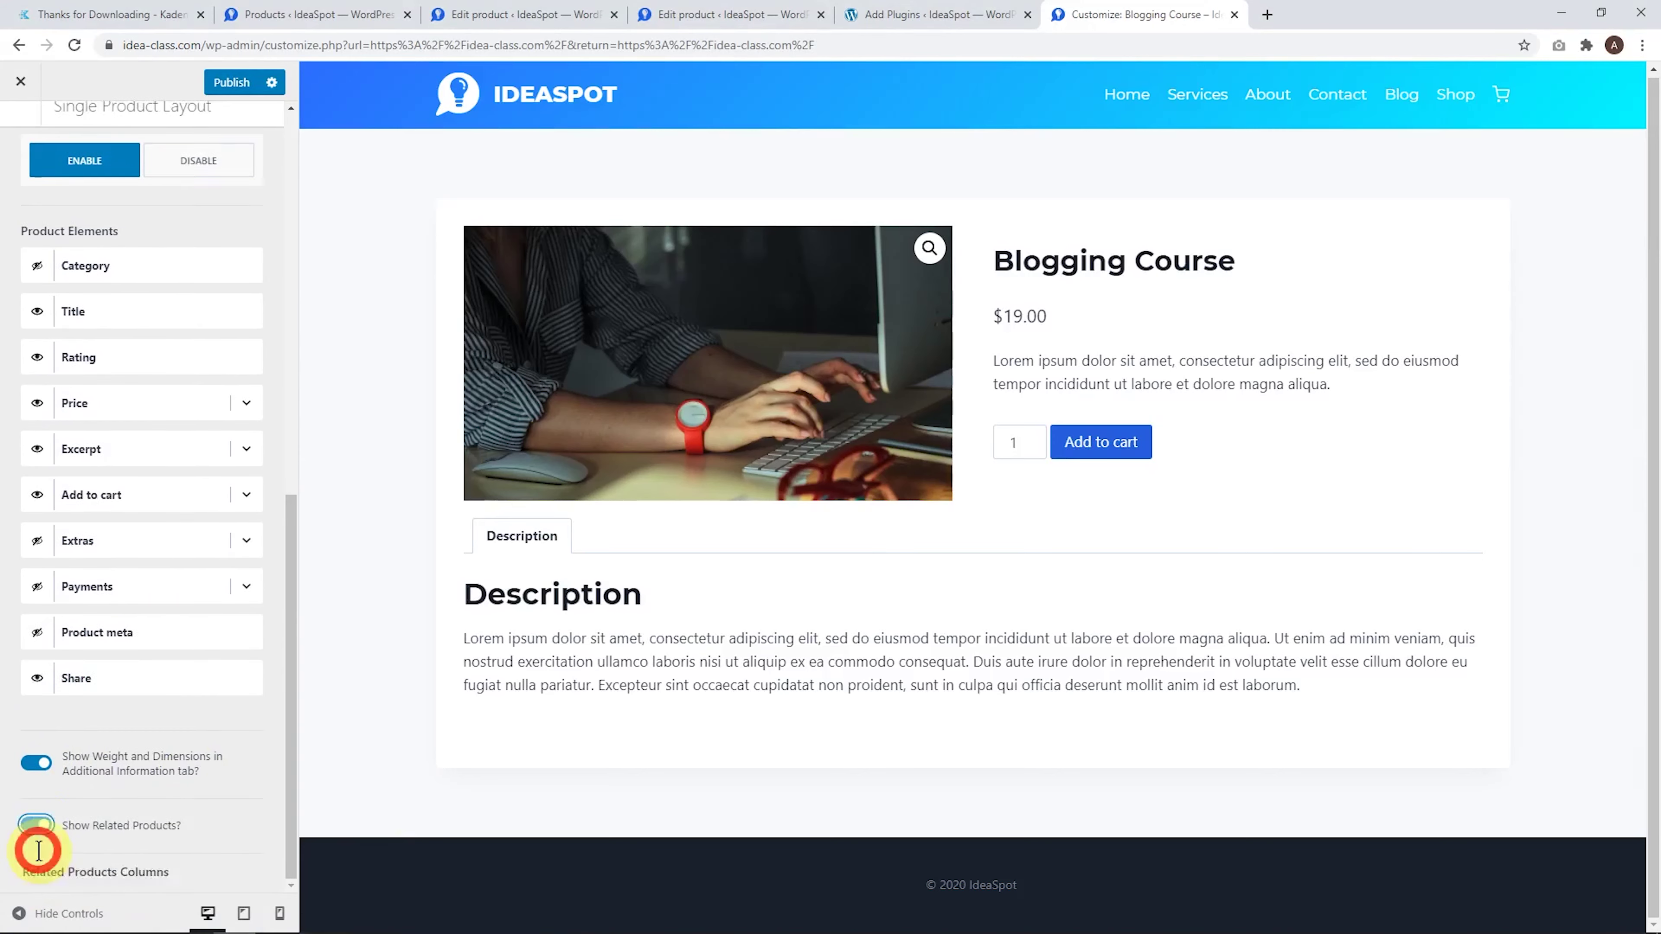
pyautogui.scroll(-3, 701, 746)
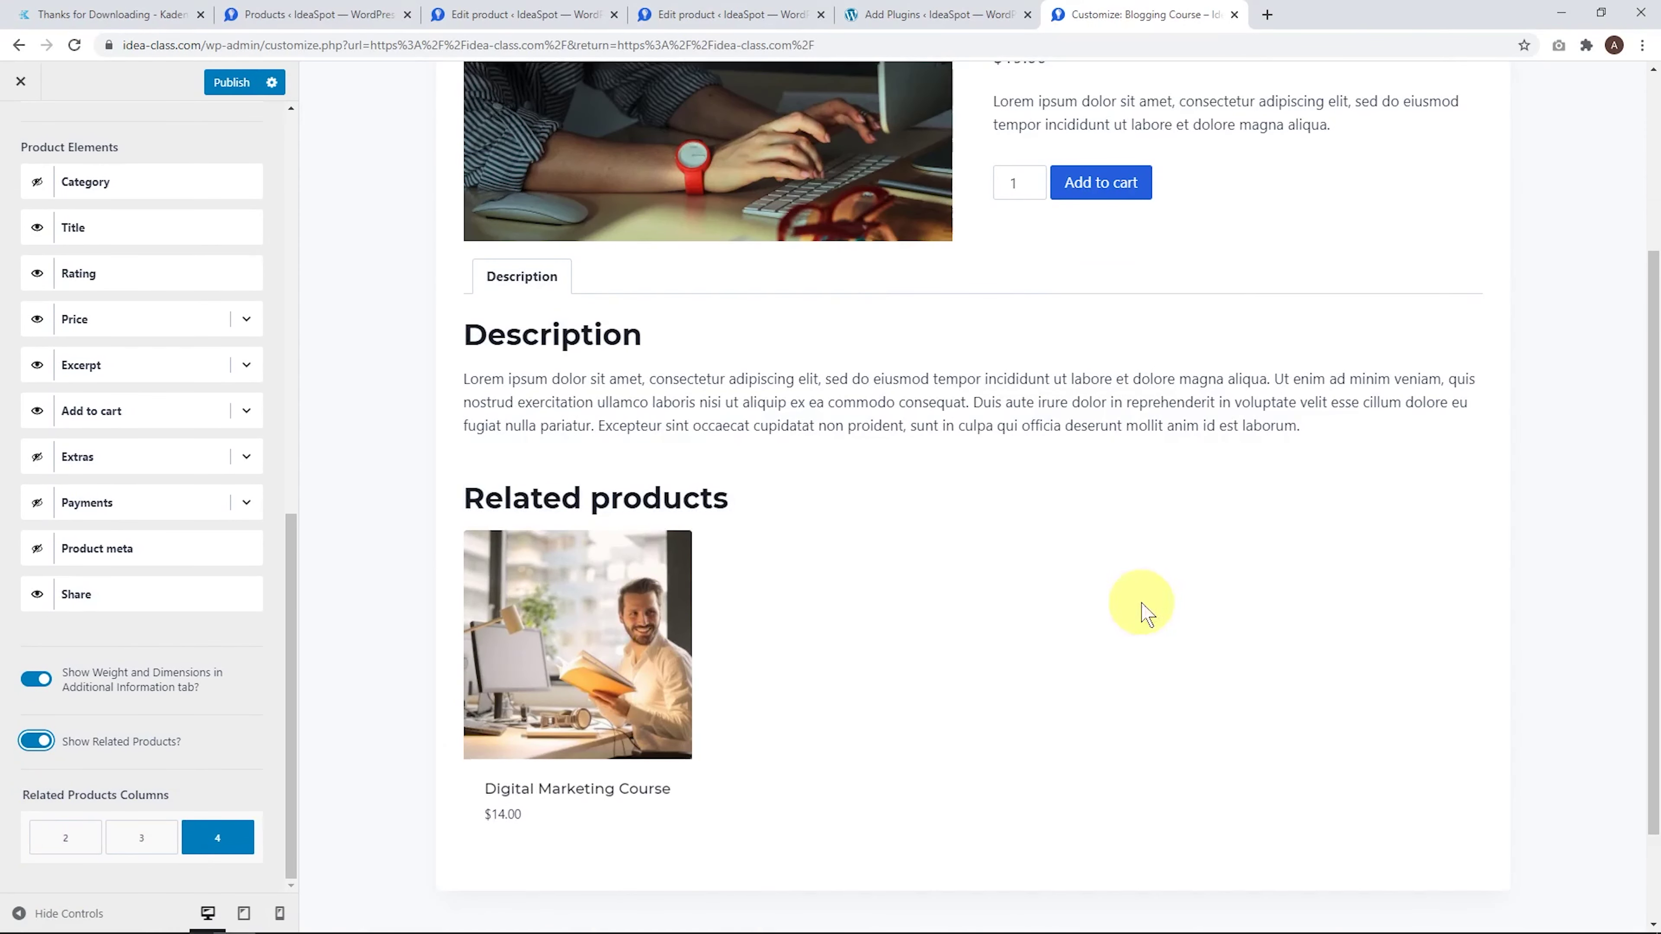
pyautogui.click(36, 740)
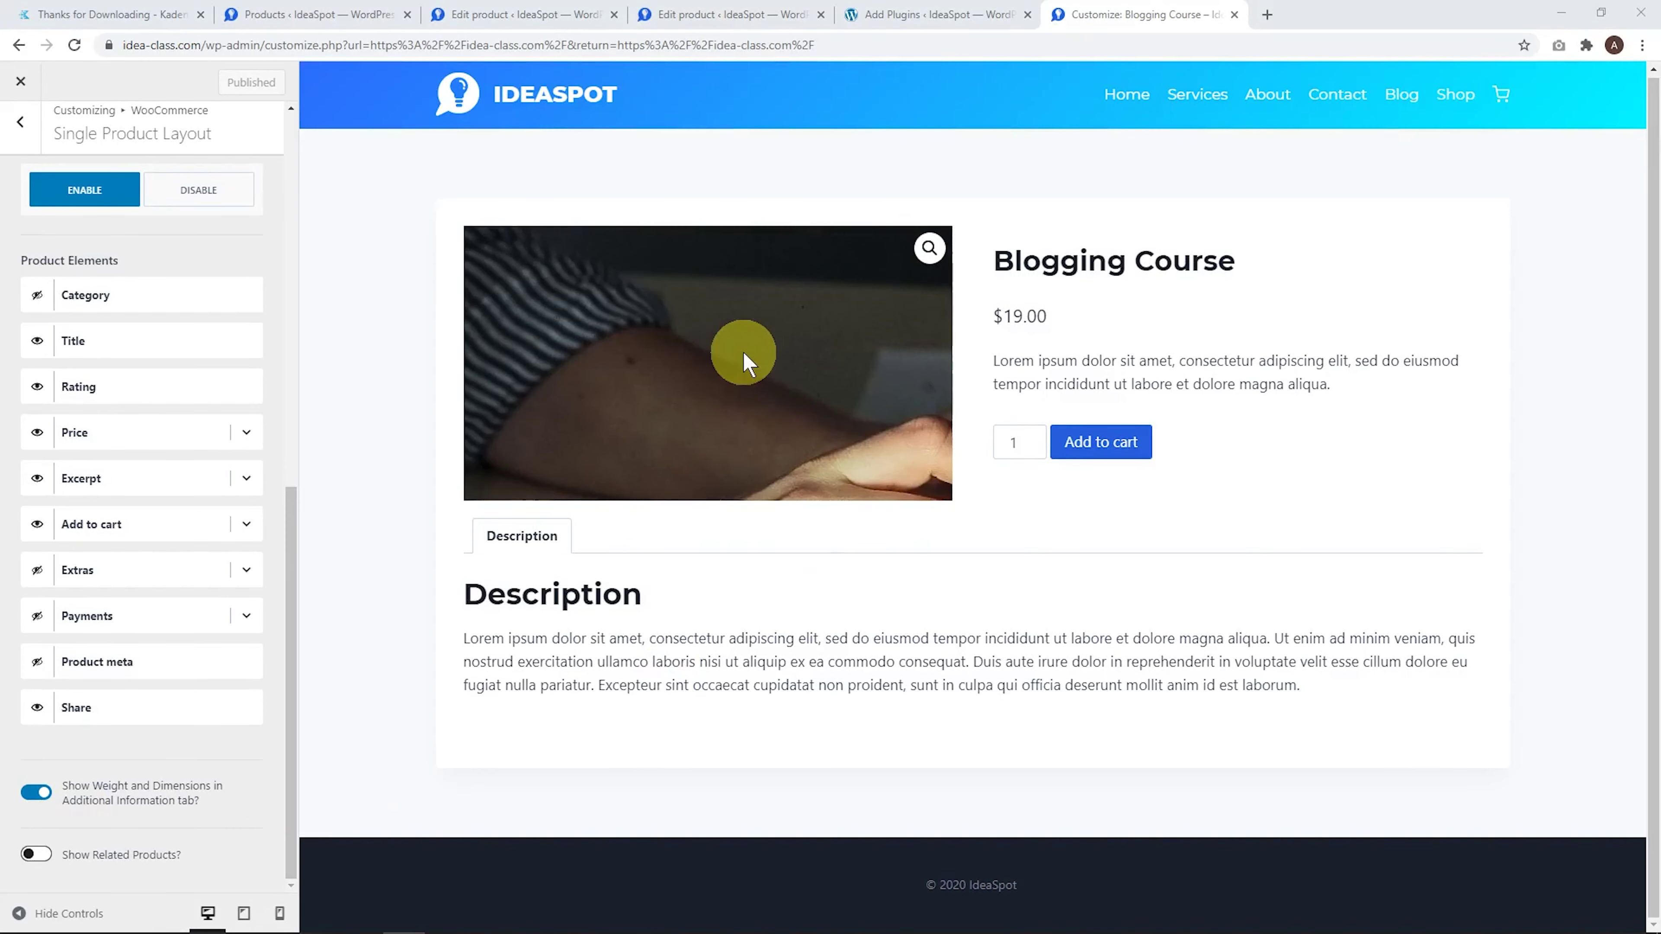
# Leave the WooCommerce customization settings and open the site's Additional CSS editor
pyautogui.click(20, 125)
pyautogui.click(20, 131)
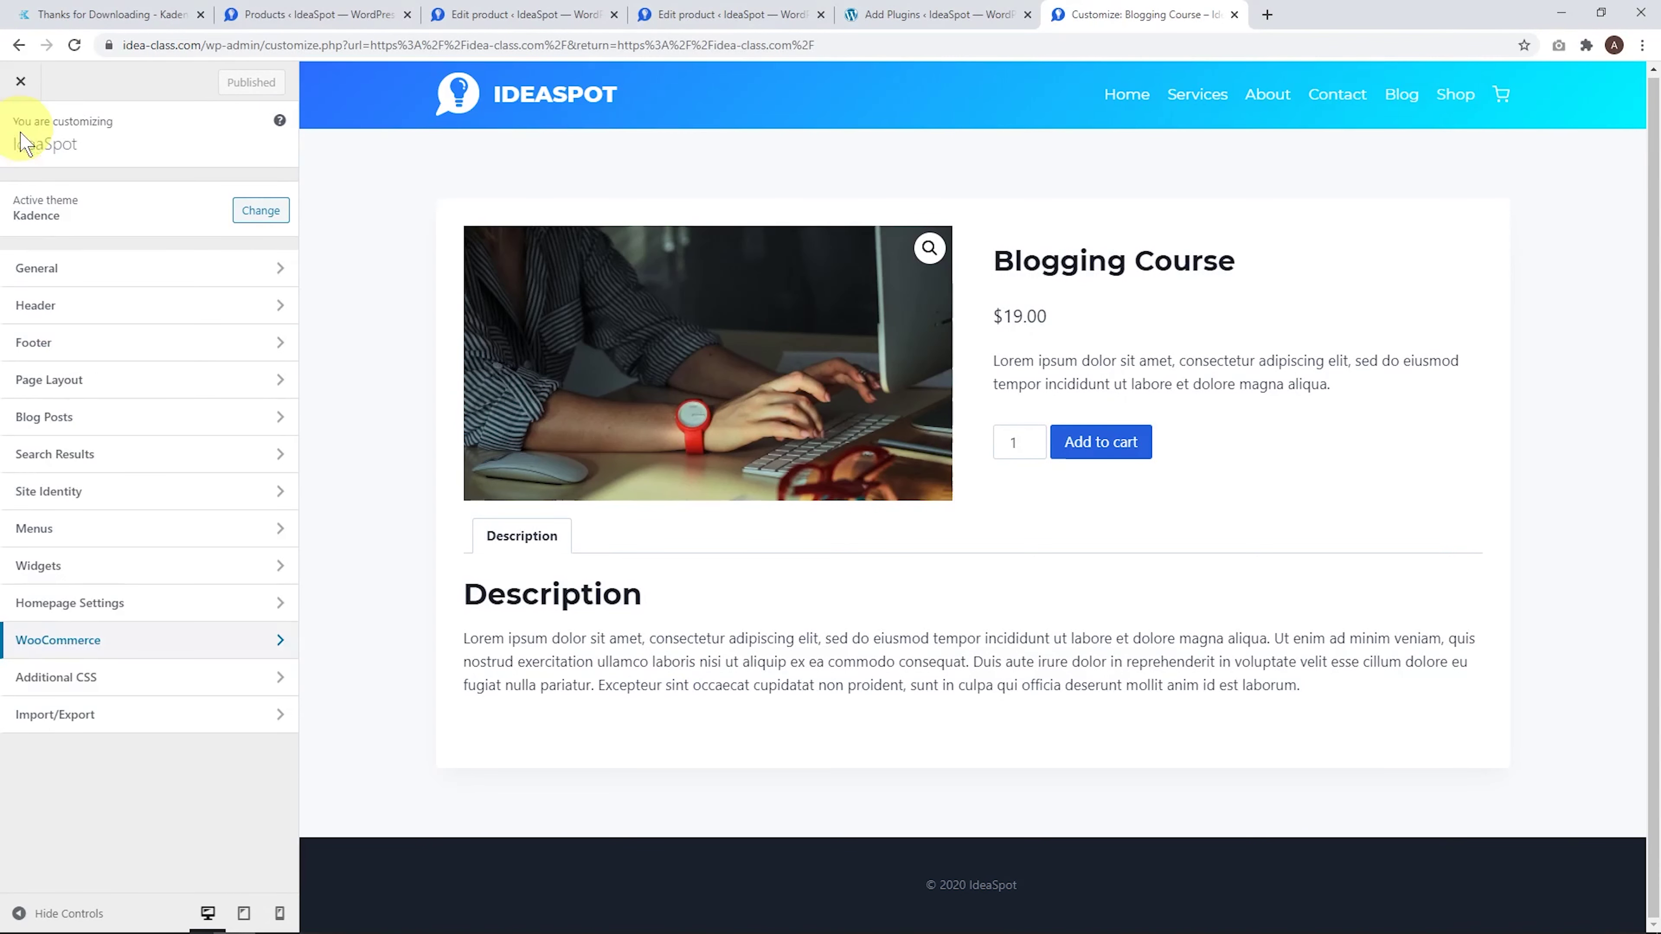
pyautogui.click(85, 686)
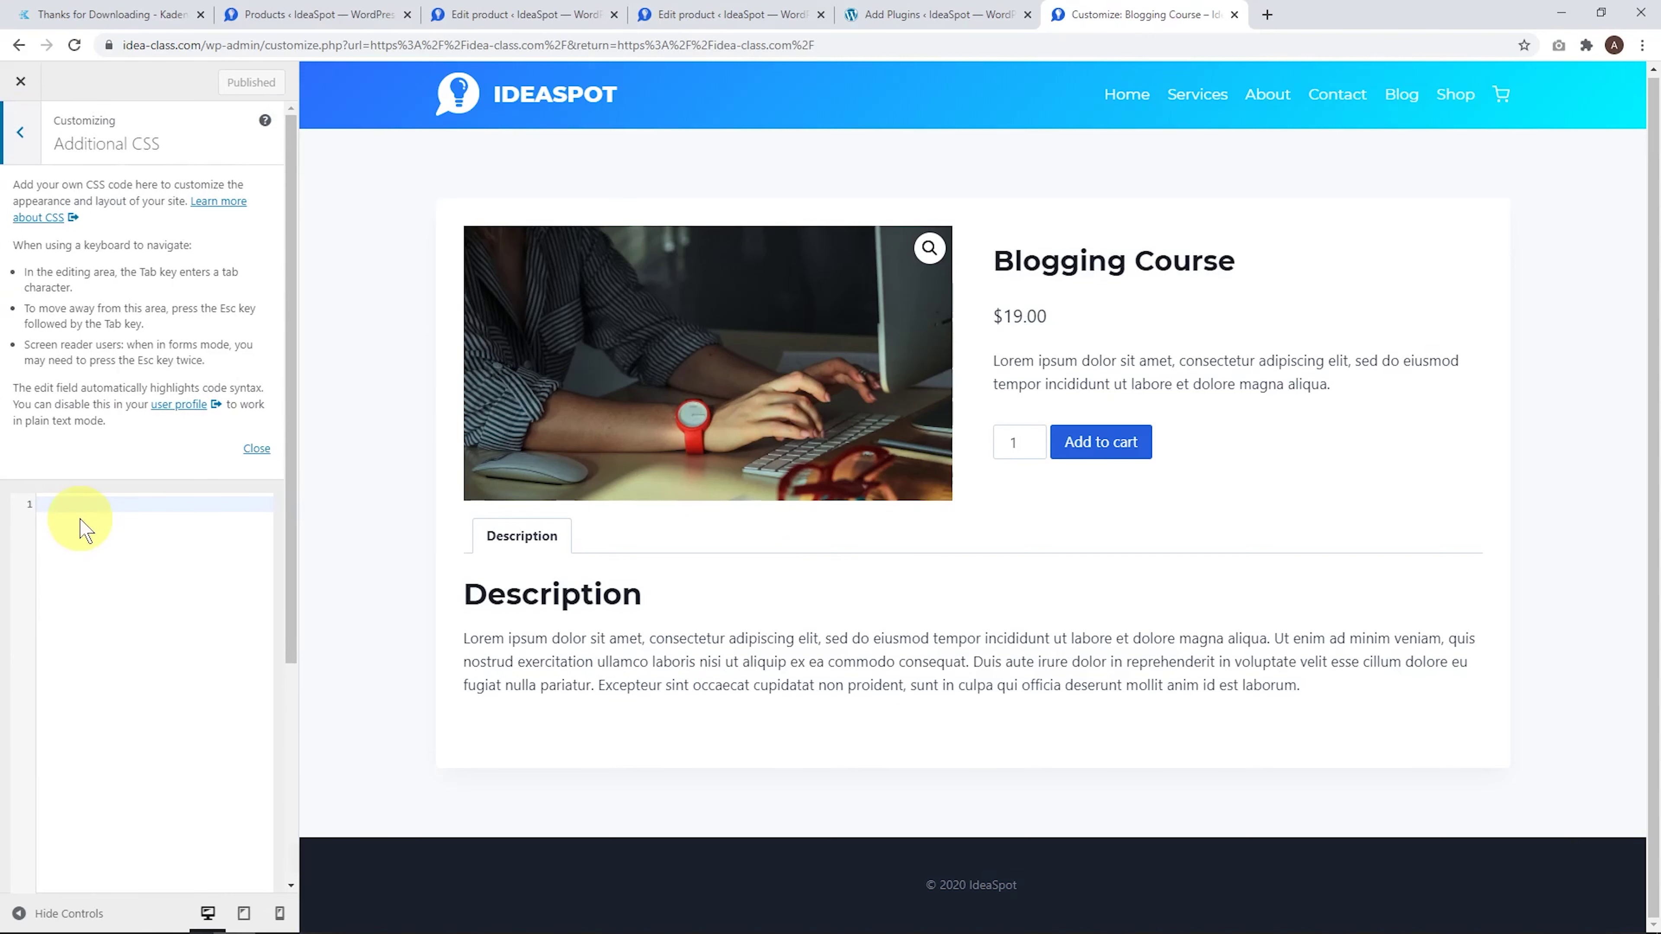
# Add and publish CSS setting pointer-events to none for the WooCommerce product gallery wrapper, with a zoom-pointer comment, and check the live Blogging Course page
pyautogui.write('/* Turn of zoom pointer in woocommerce product */ .woocommerce div.product div.images .woocommerce-product-gallery__wrapper {     pointer-events: none; }')
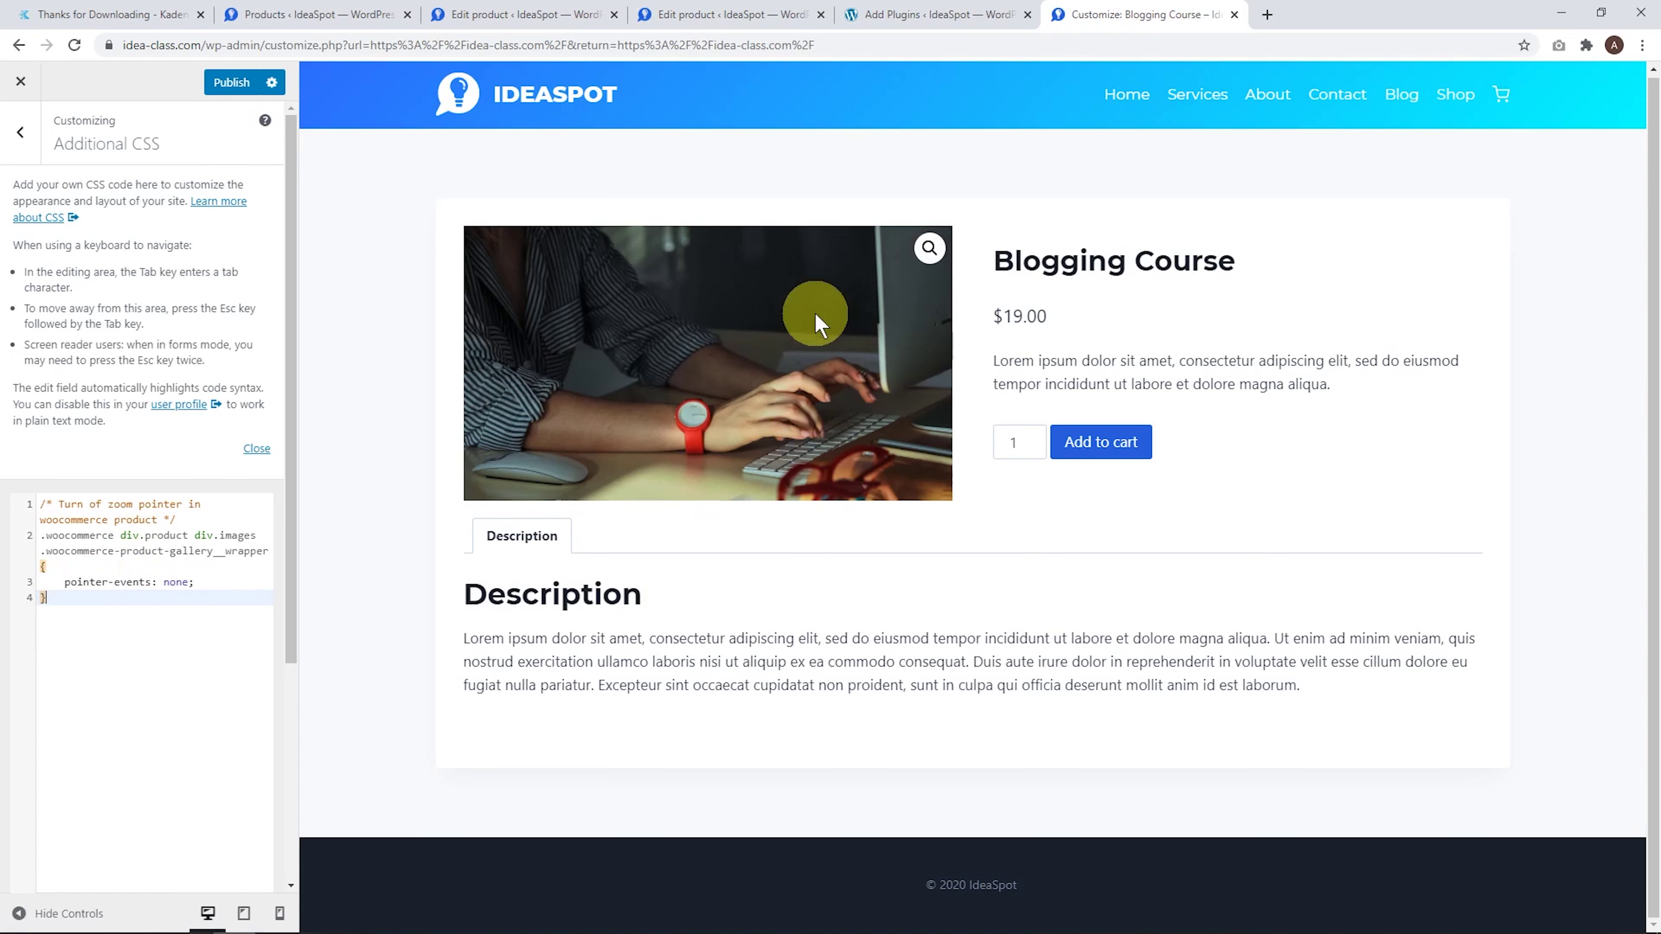
pyautogui.click(233, 82)
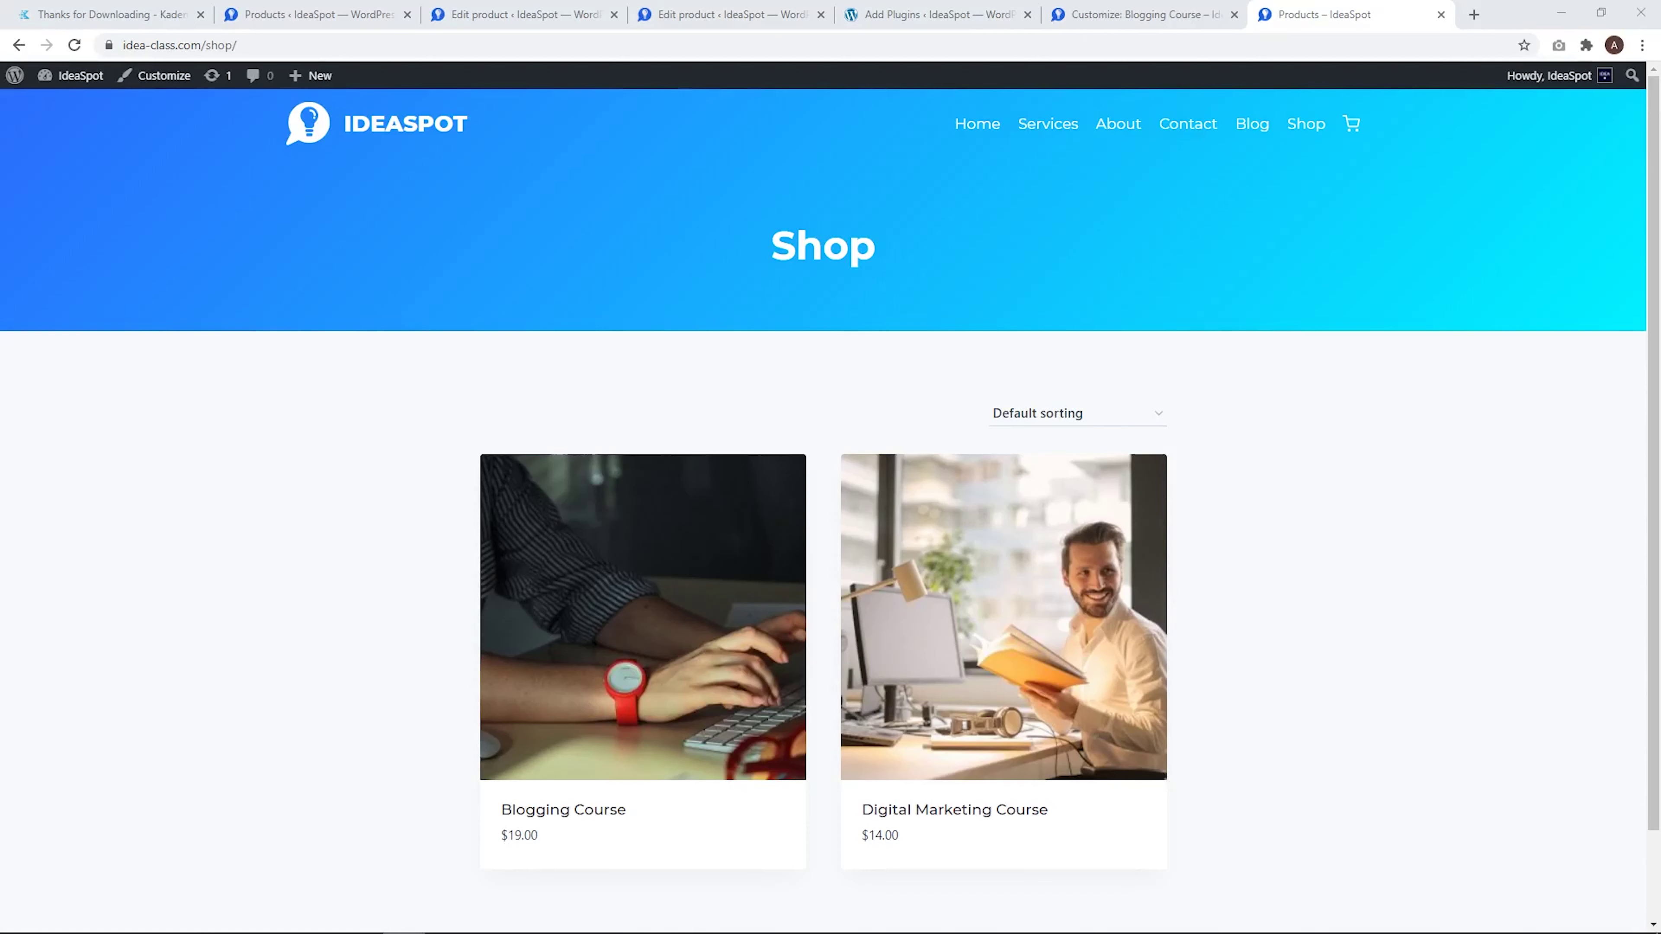
pyautogui.click(673, 604)
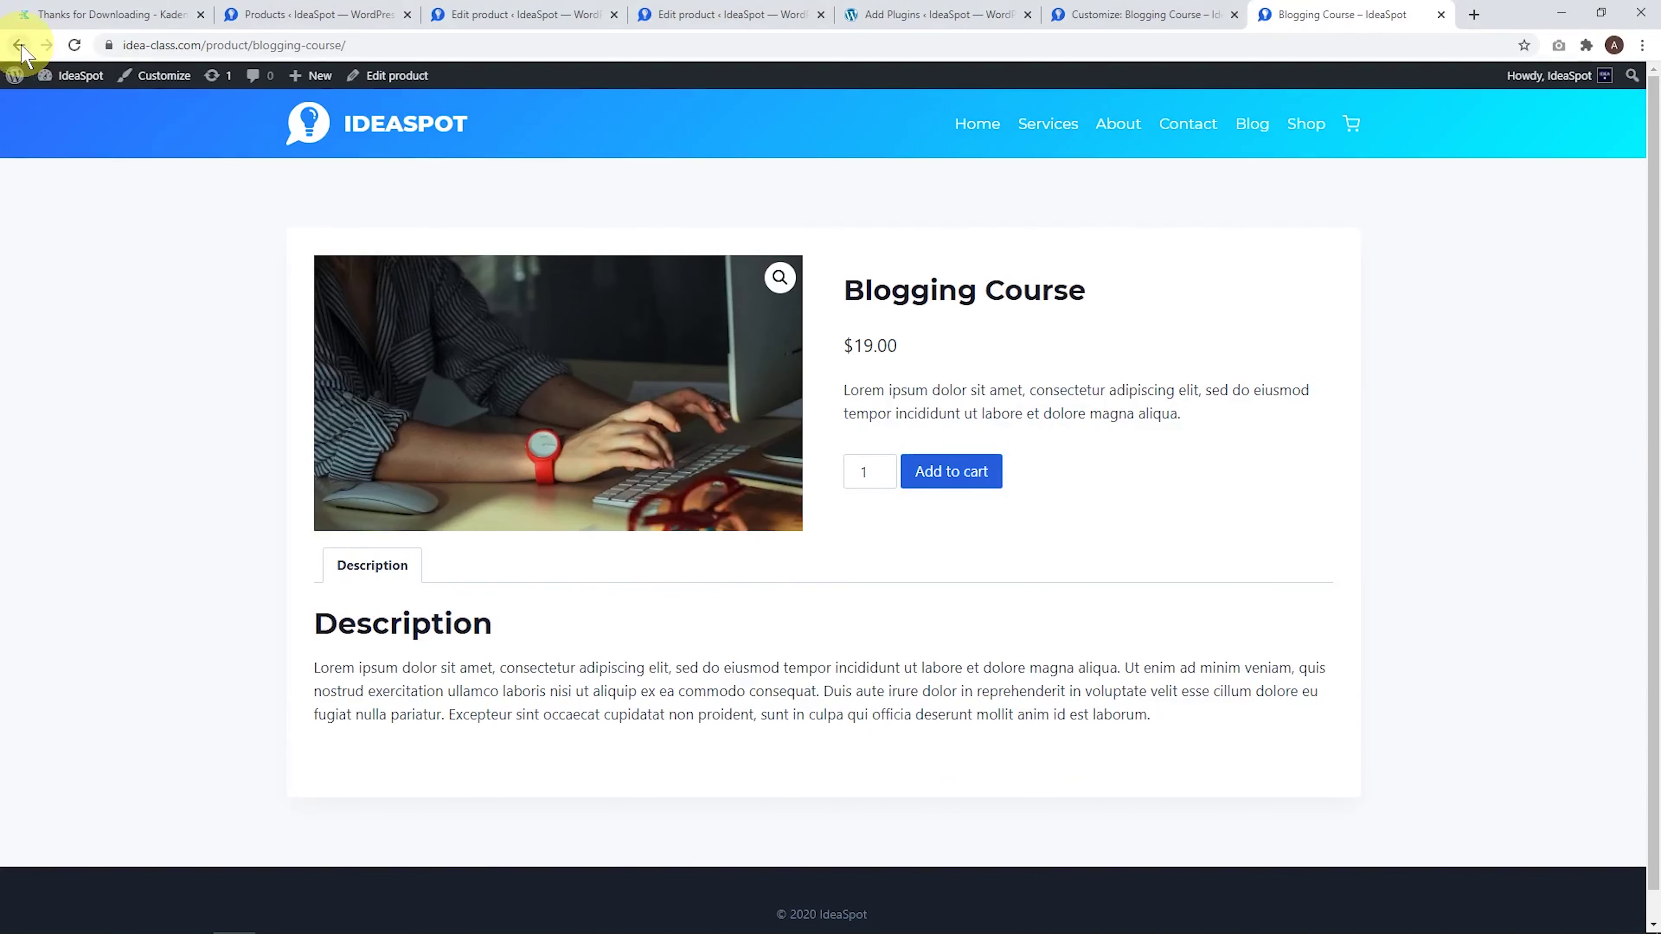
pyautogui.click(18, 46)
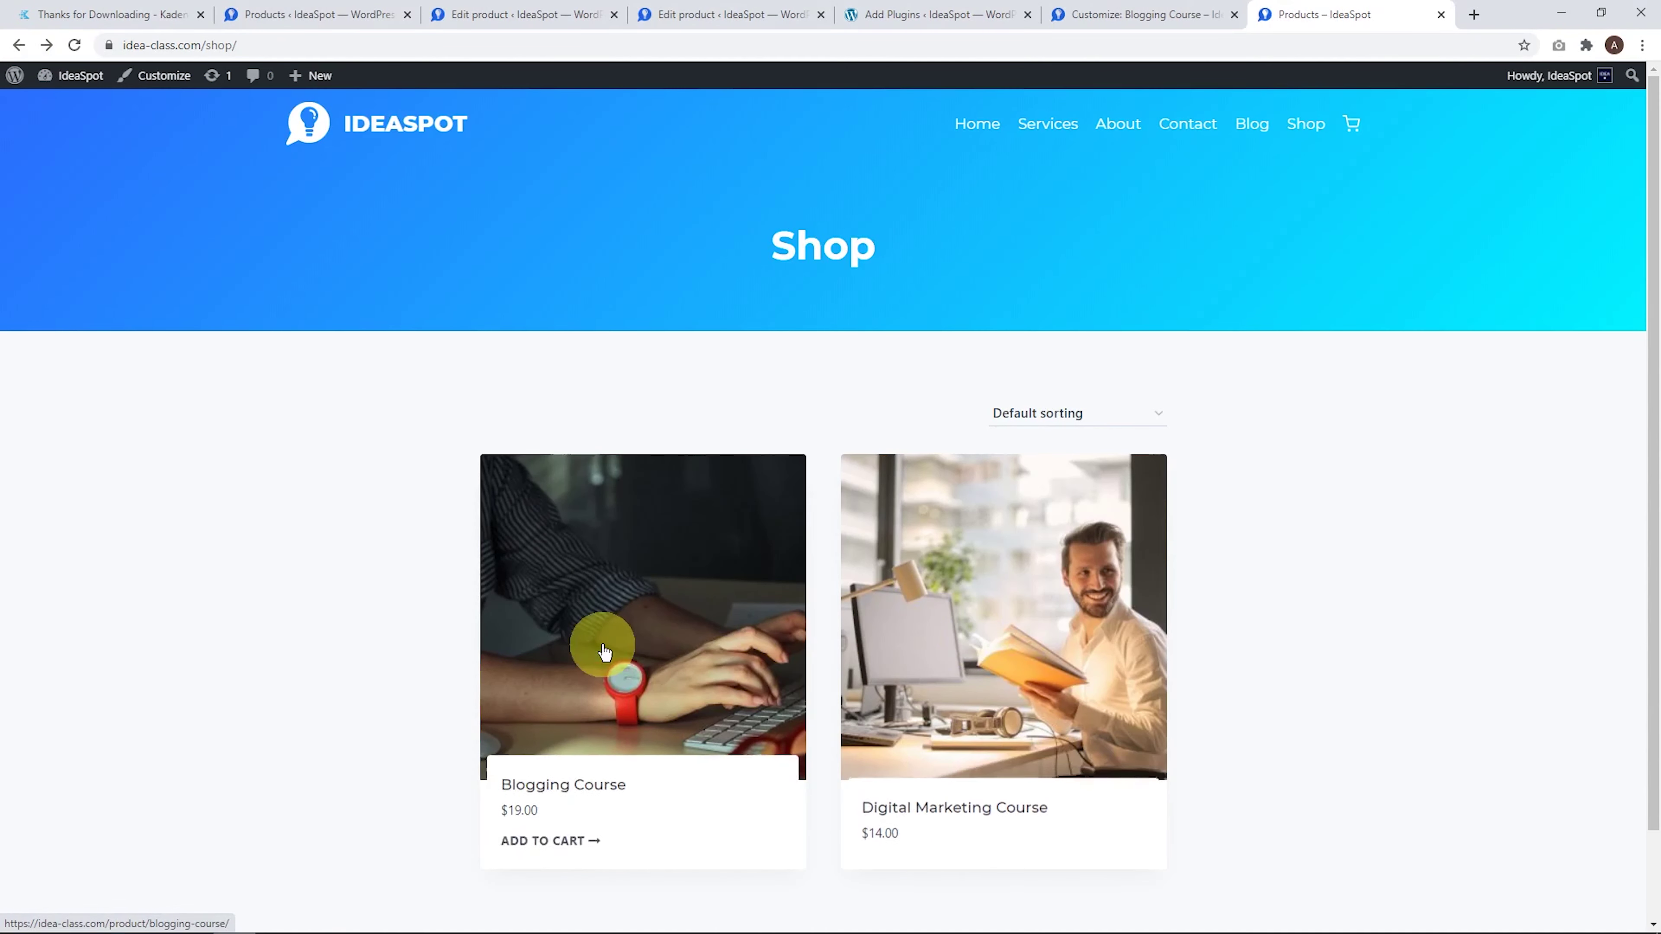
# In the shop page's product catalog customization, set the button action style to Always Visible and the button style to Button, and publish
pyautogui.click(156, 79)
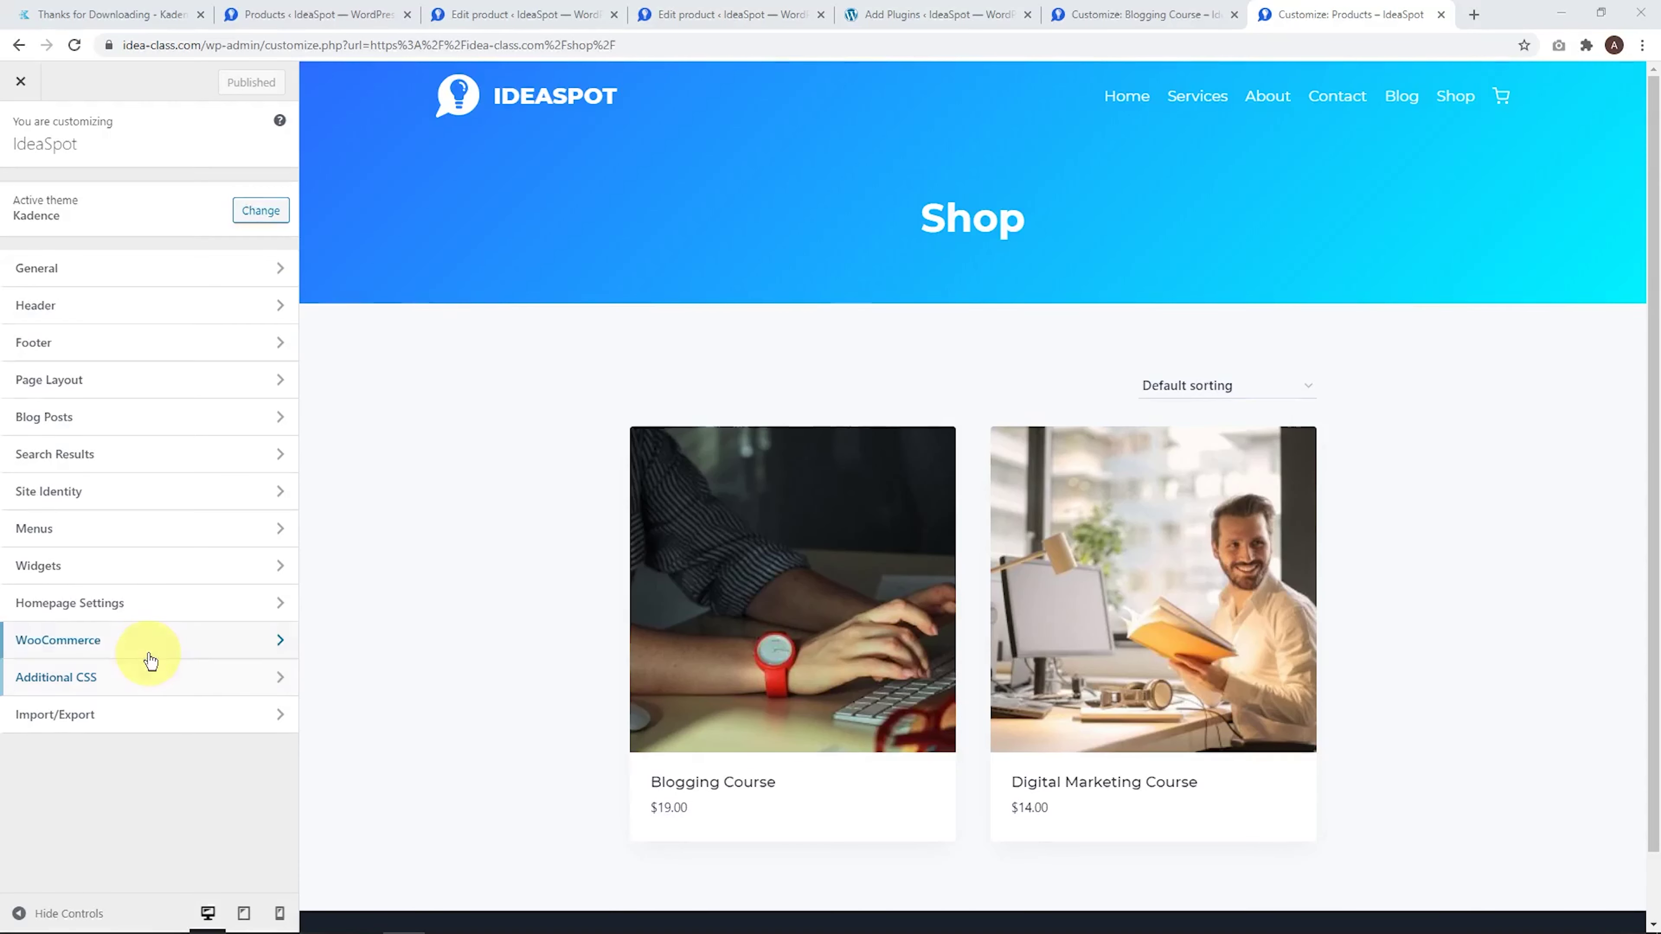
pyautogui.click(150, 654)
pyautogui.click(137, 237)
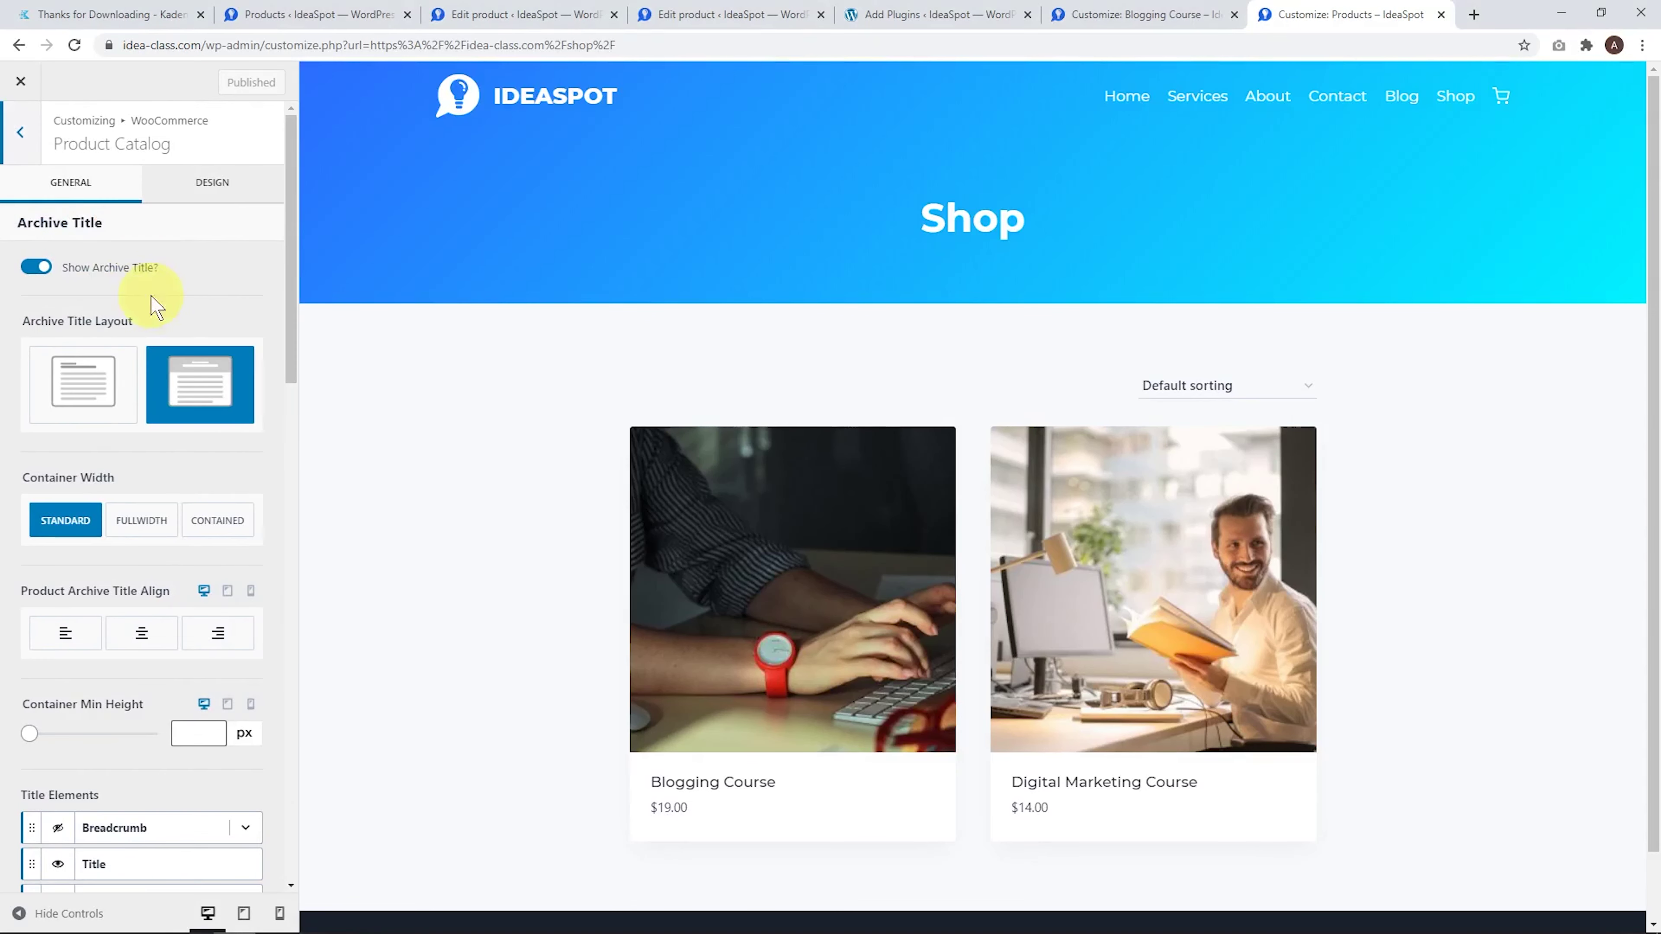
pyautogui.scroll(-15, 137, 427)
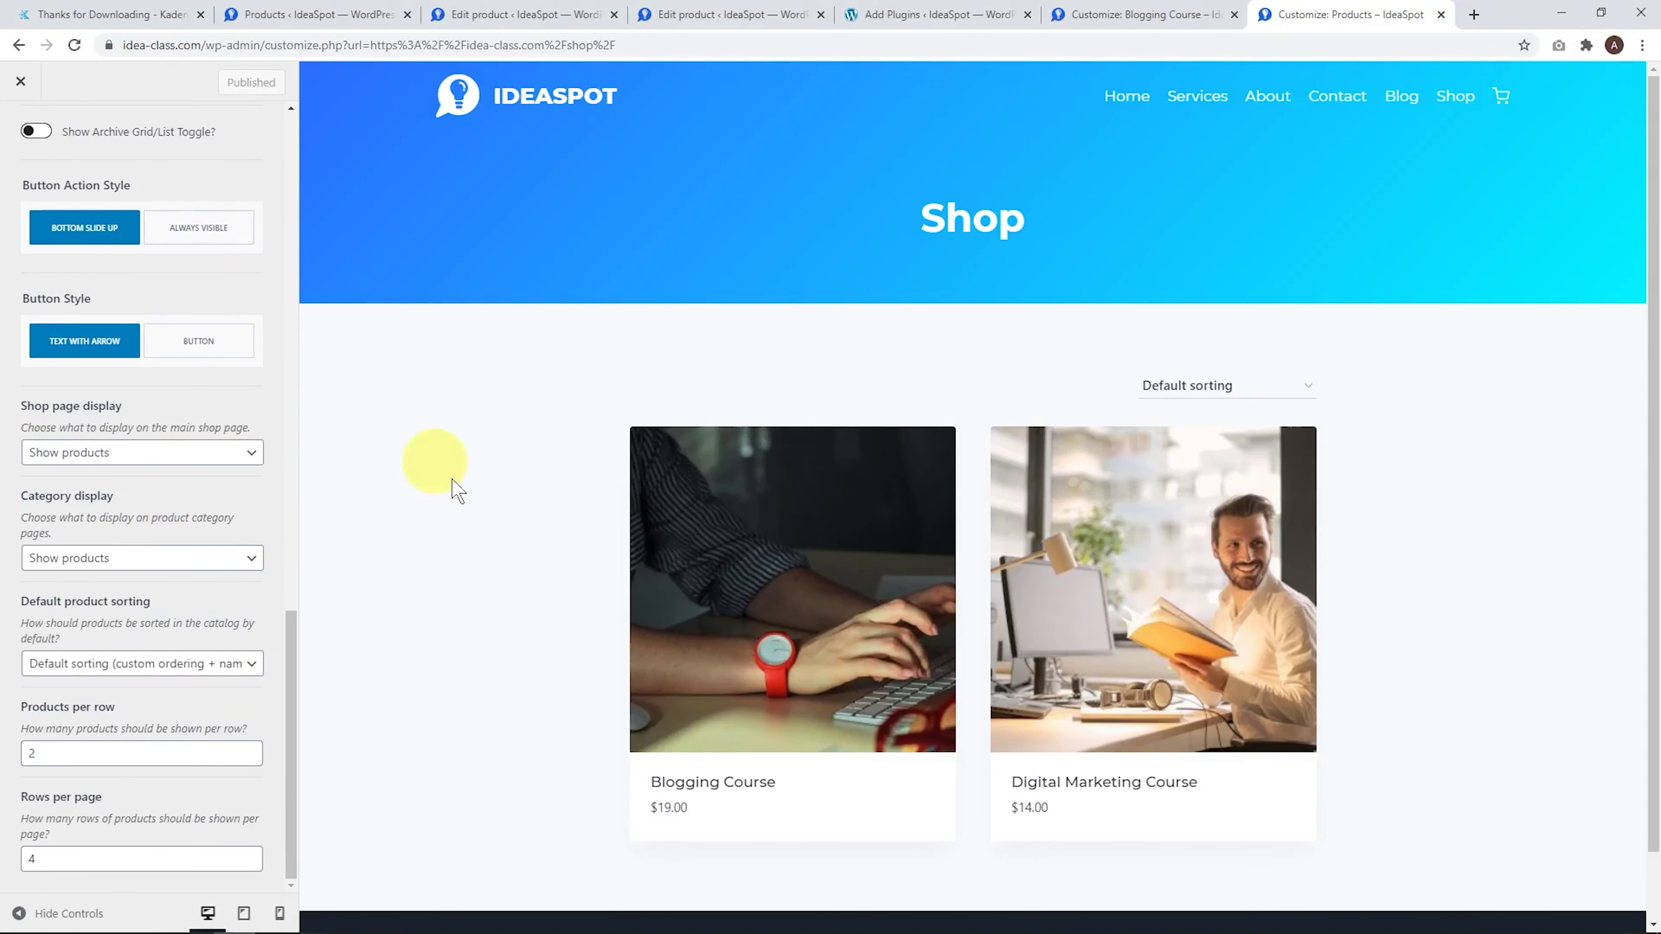
pyautogui.click(208, 228)
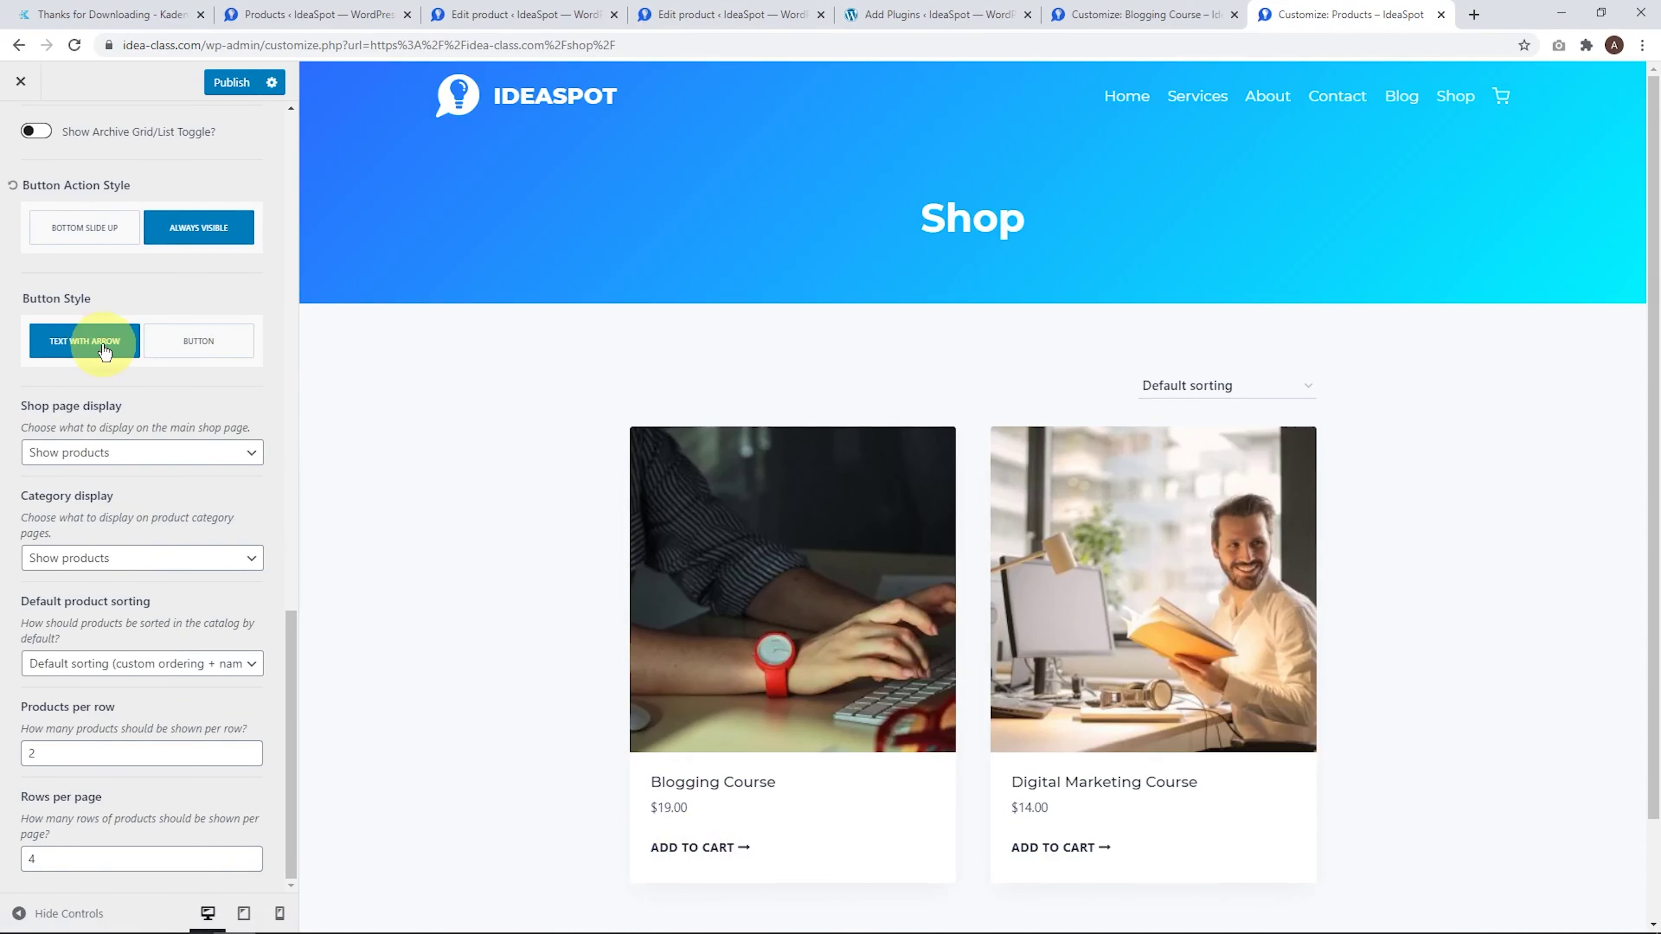
pyautogui.click(232, 350)
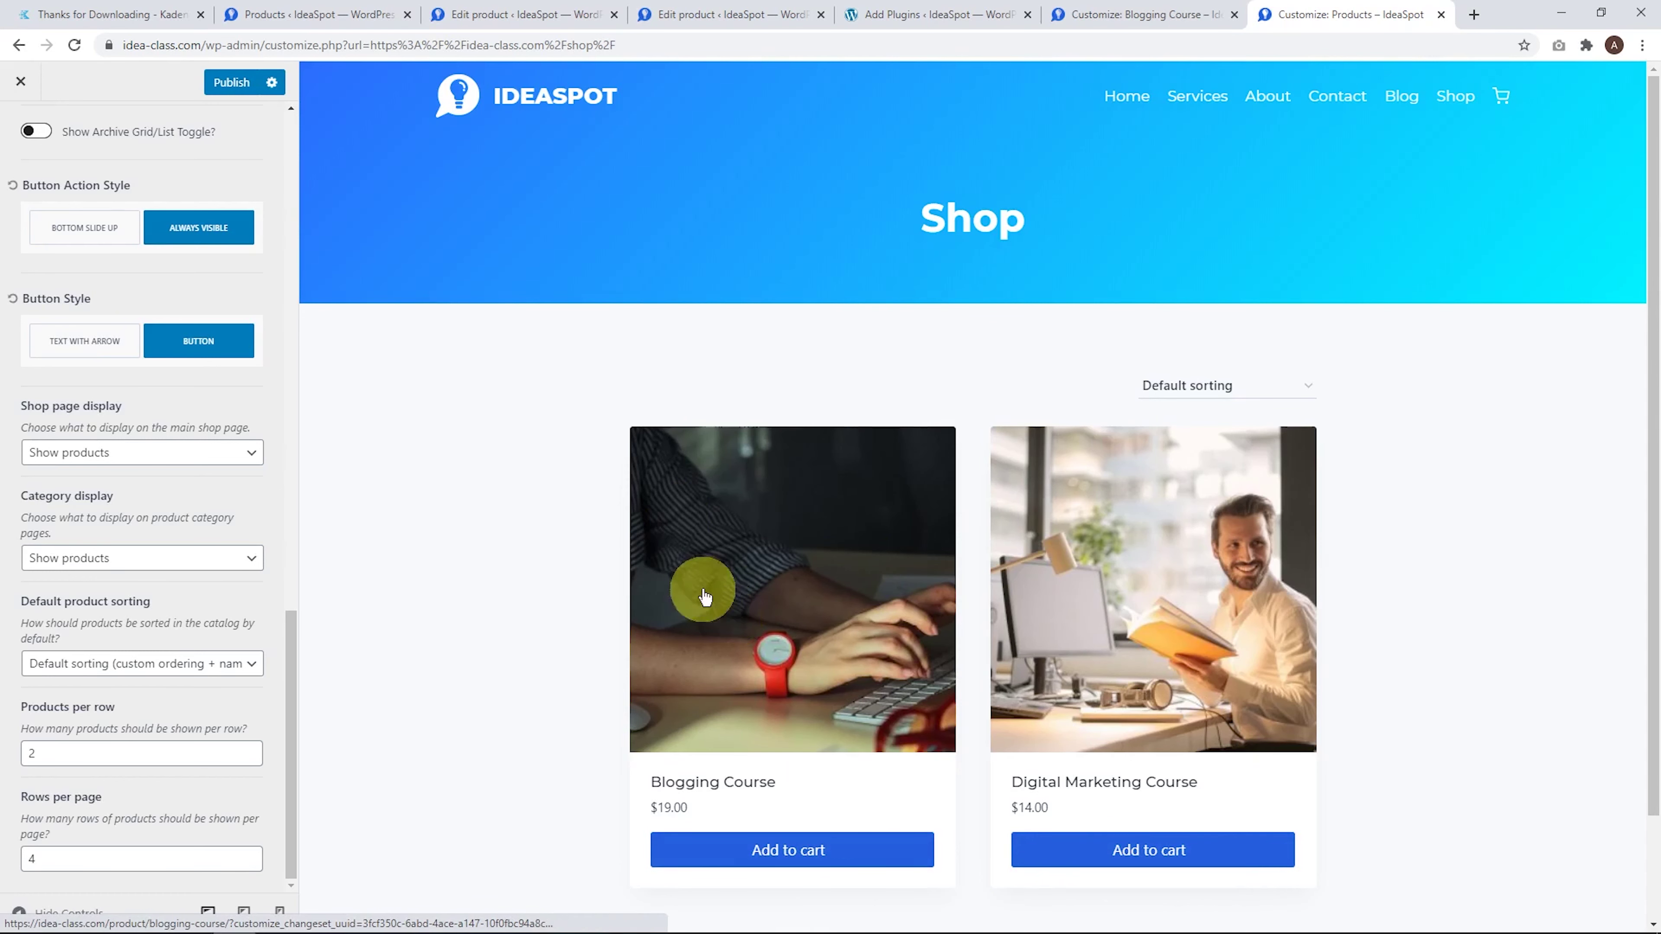
pyautogui.click(230, 83)
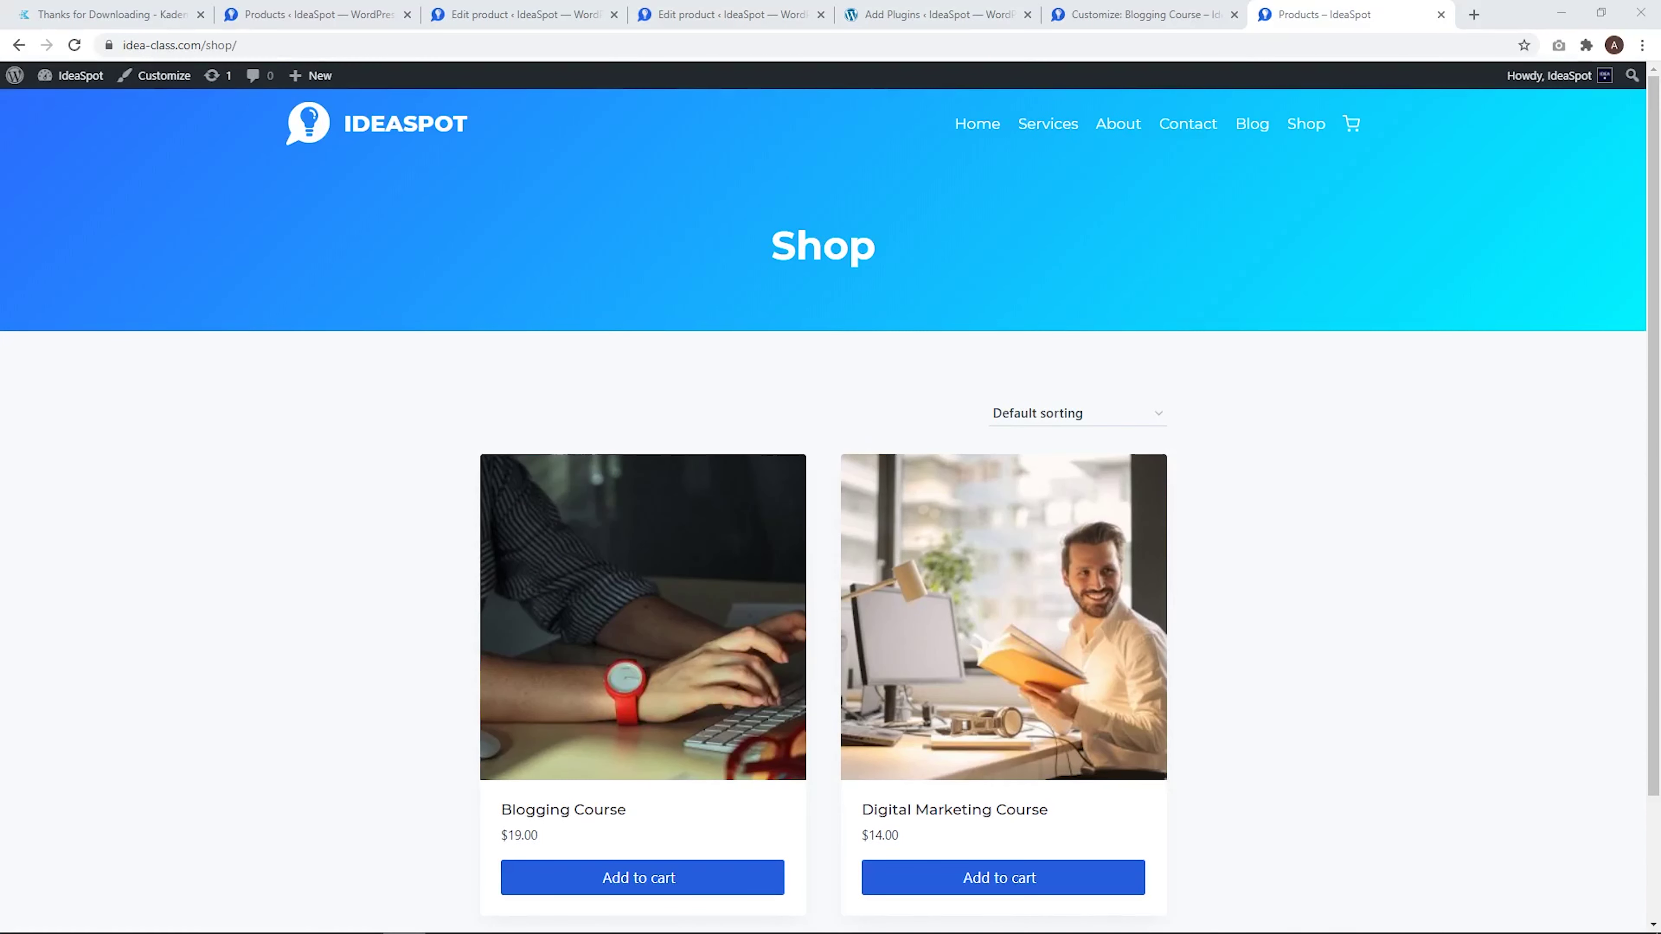
# Add Blogging Course to the cart, then edit the Cart page to disable transparent header and footer, enable content vertical padding, and update it
pyautogui.click(632, 877)
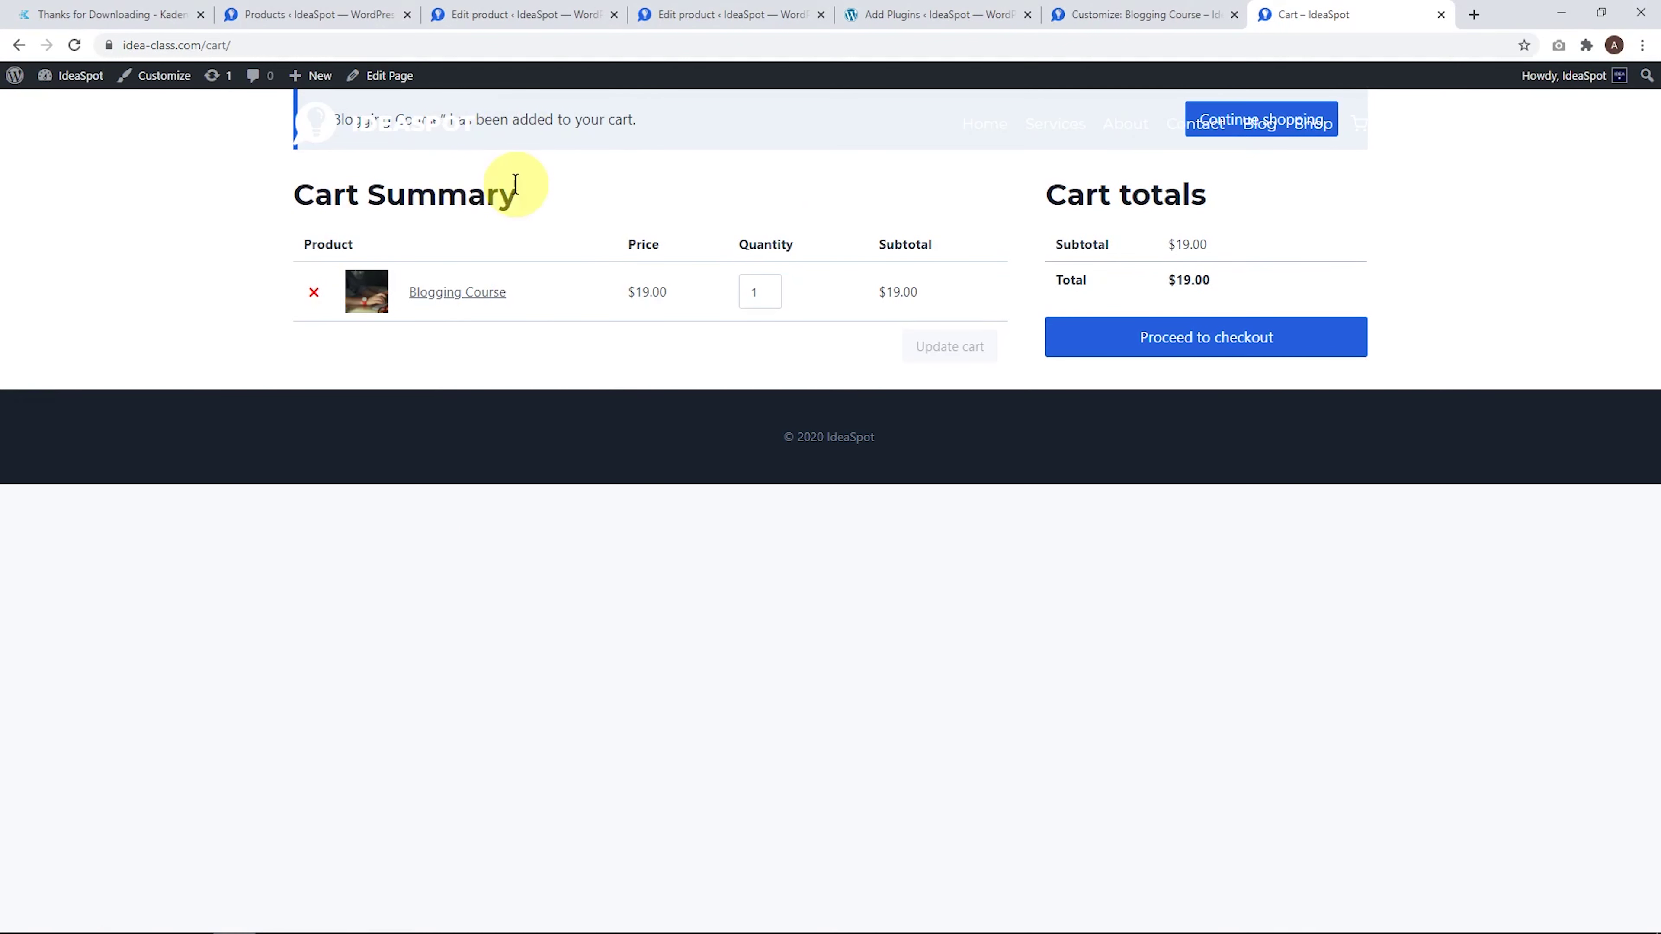
pyautogui.click(392, 78)
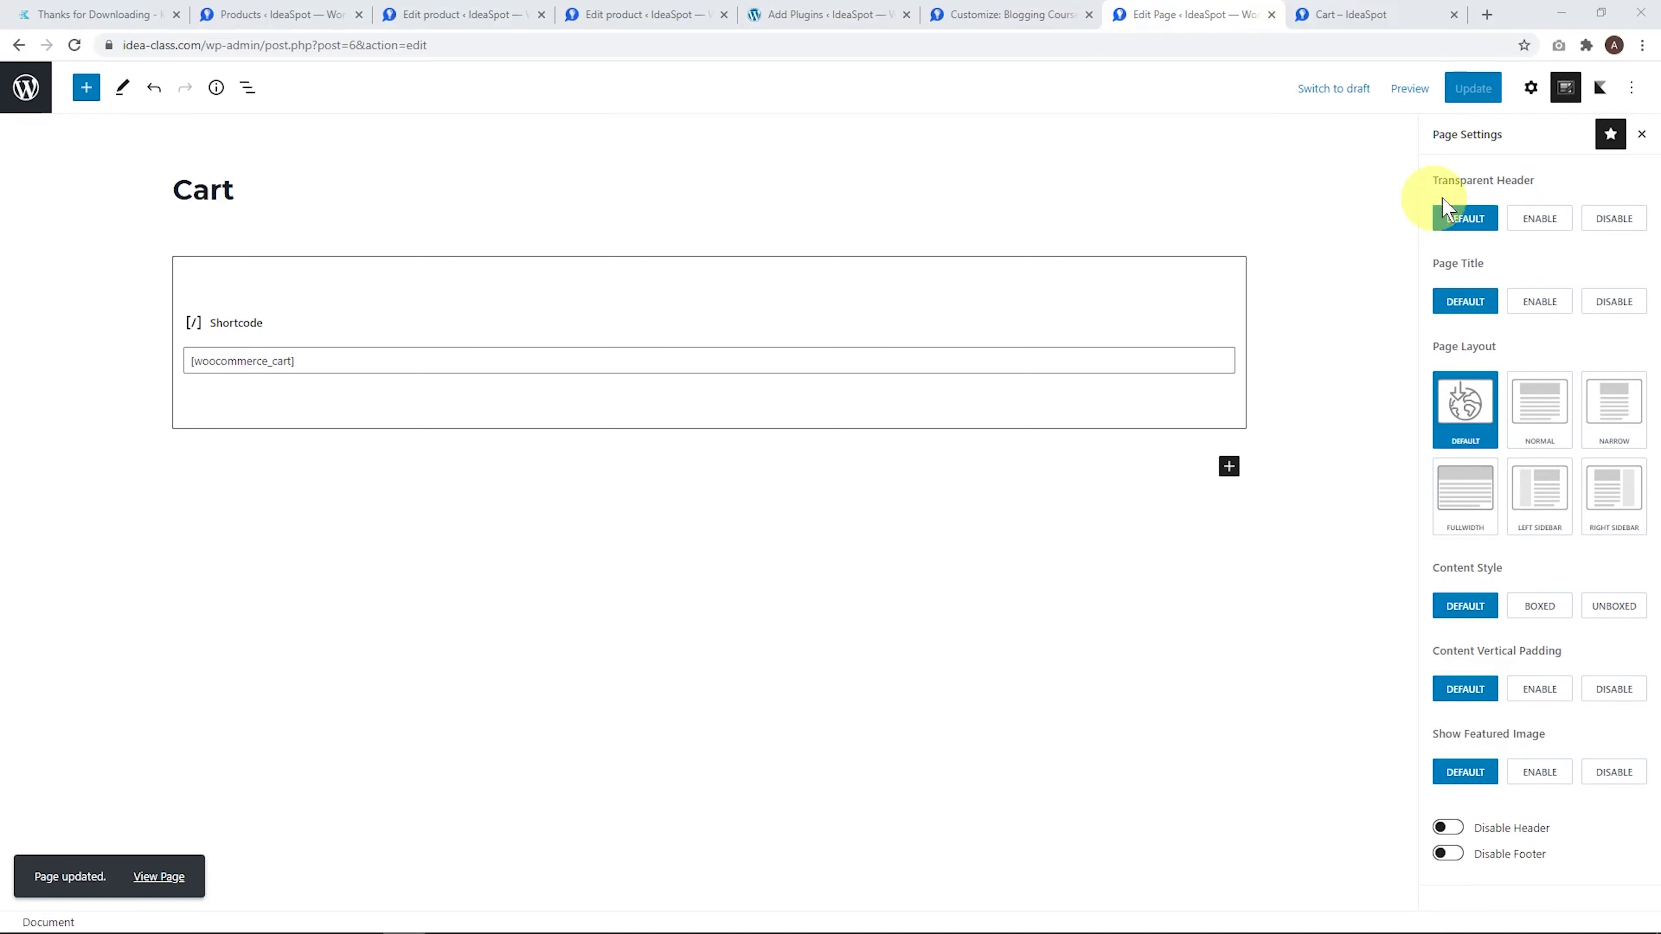
pyautogui.click(1614, 220)
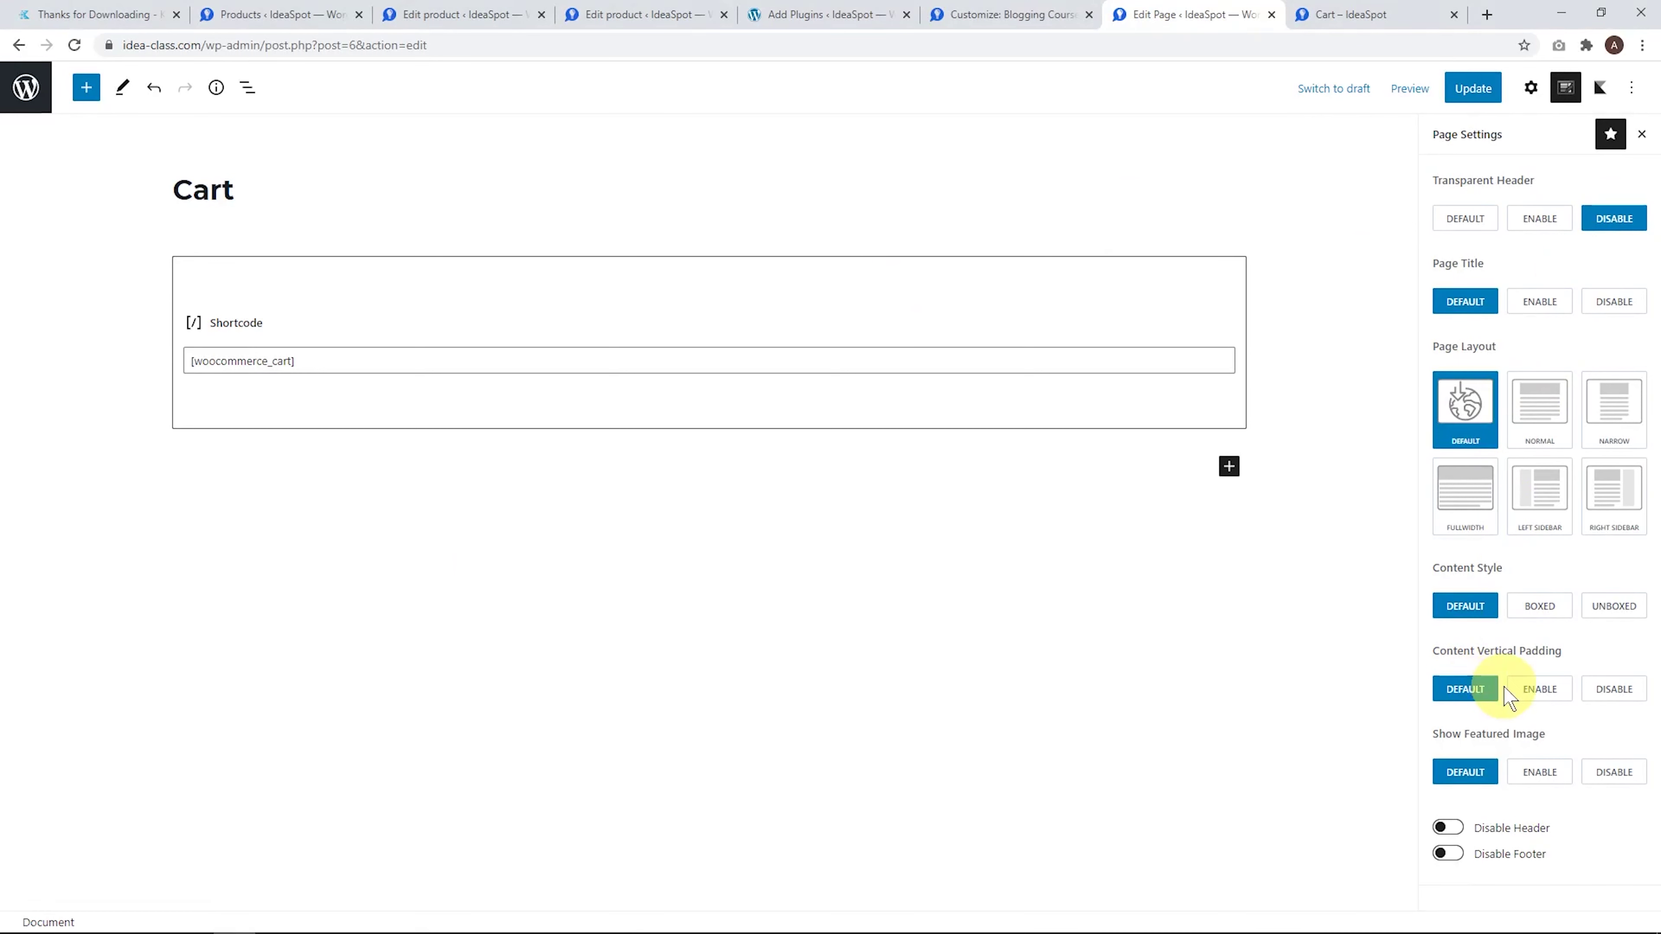
pyautogui.click(1544, 690)
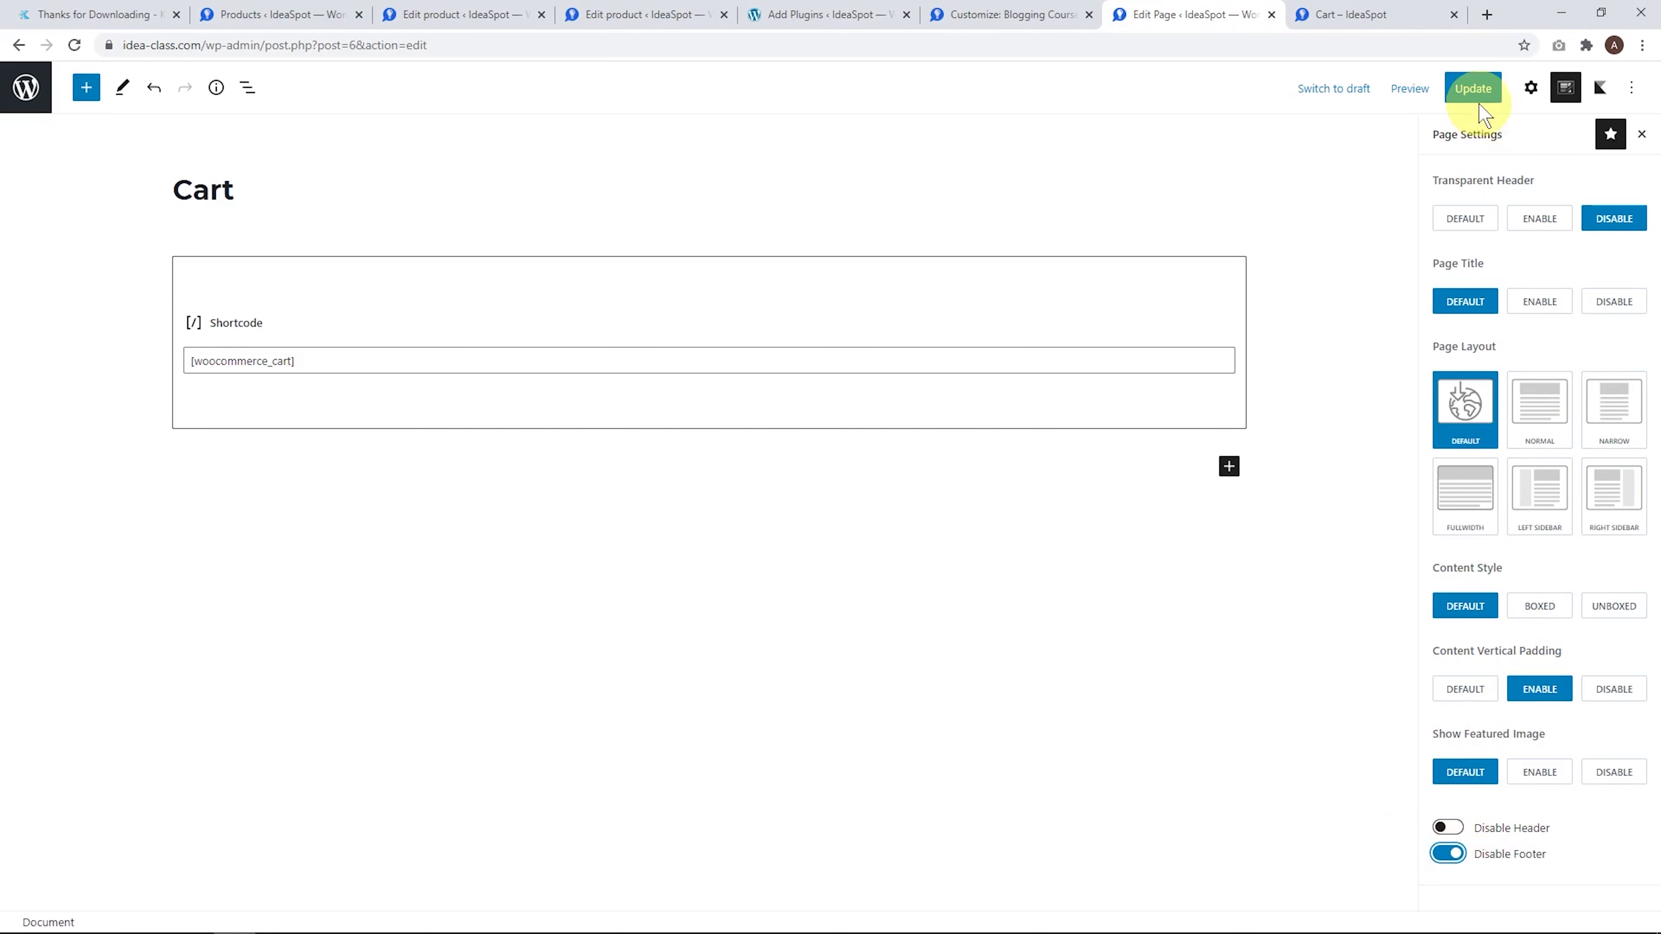
pyautogui.click(1477, 92)
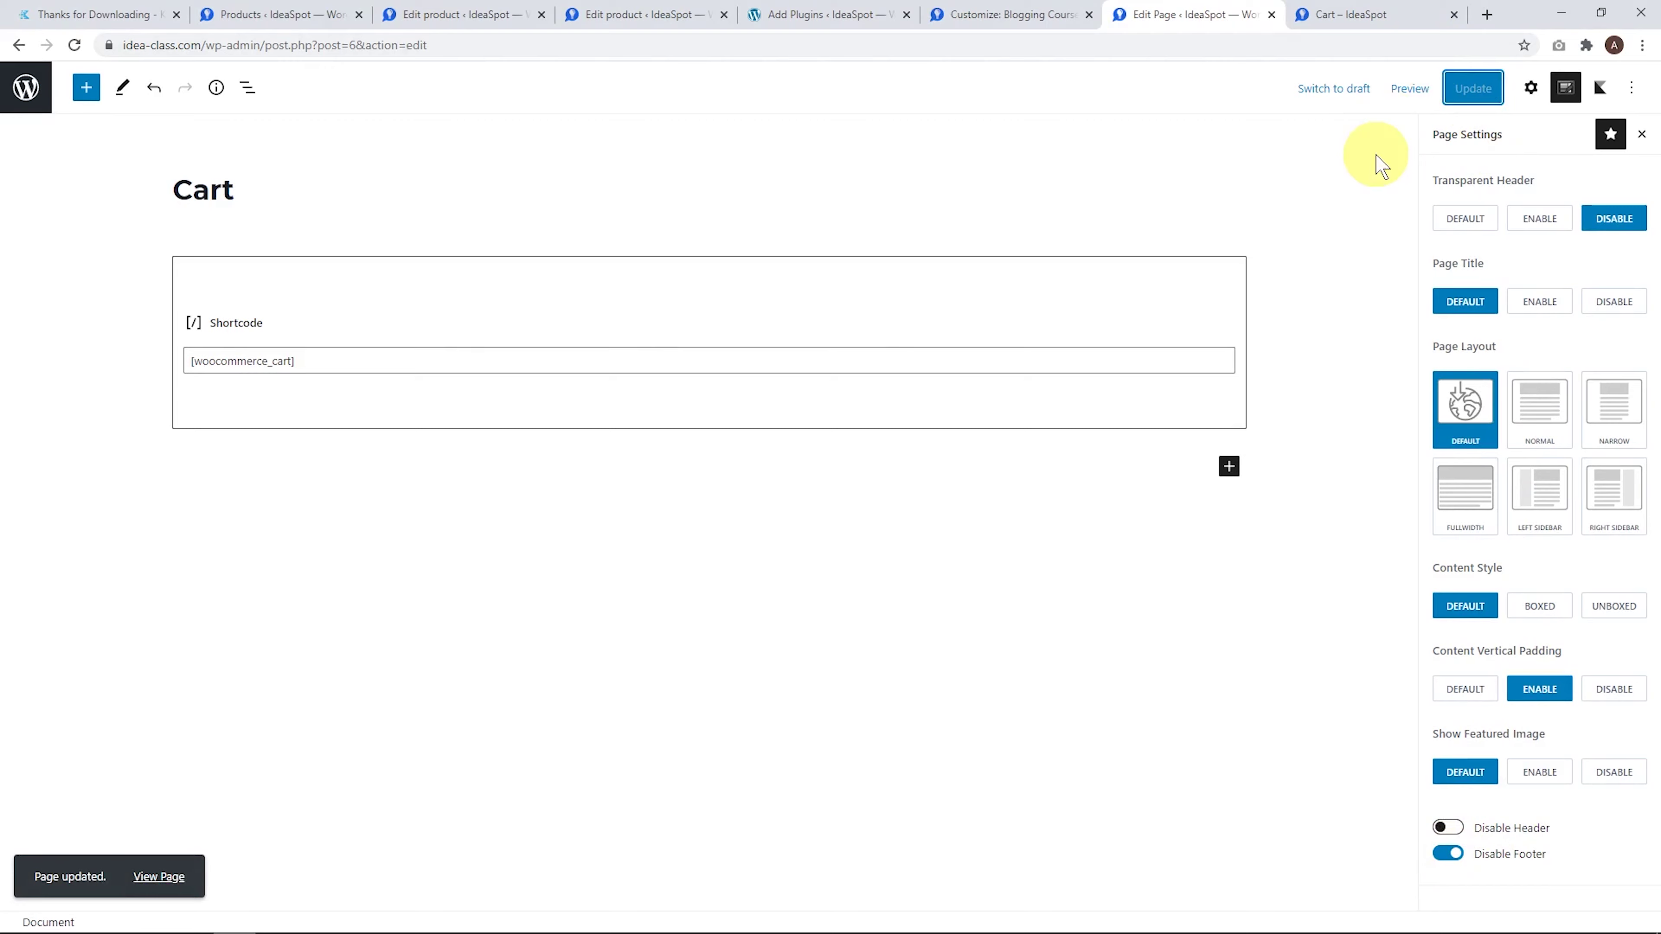
# Edit the Checkout page to disable its transparent header and footer and enable content vertical padding, update it and review the live page
pyautogui.click(1346, 14)
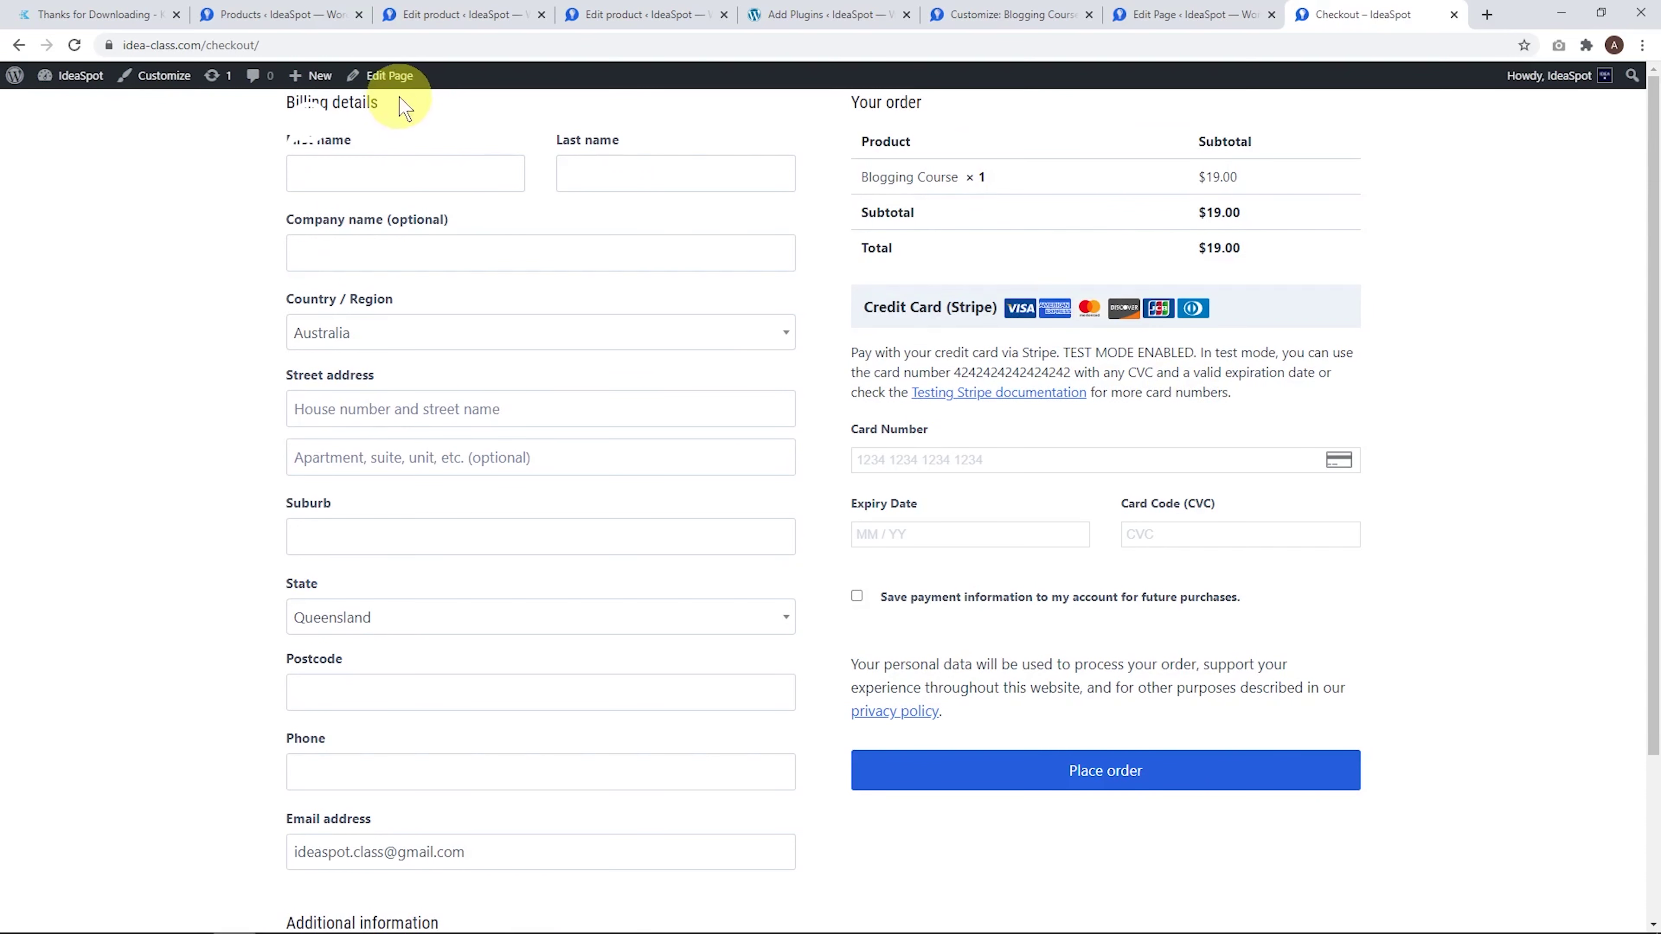
pyautogui.click(391, 82)
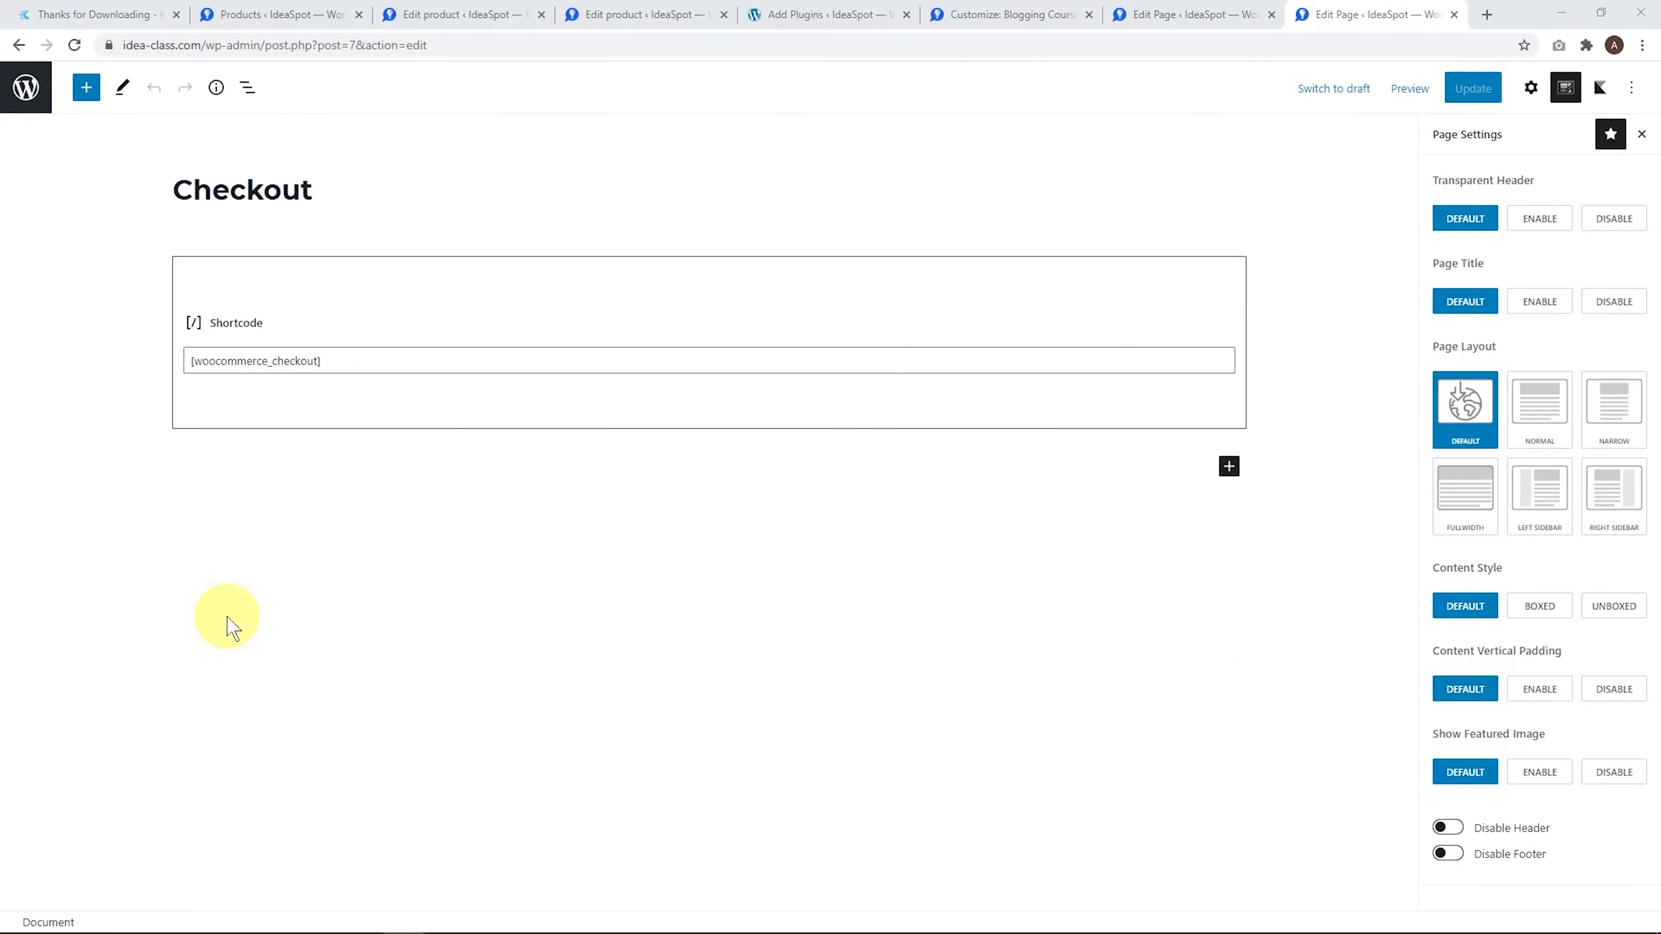
pyautogui.click(1618, 219)
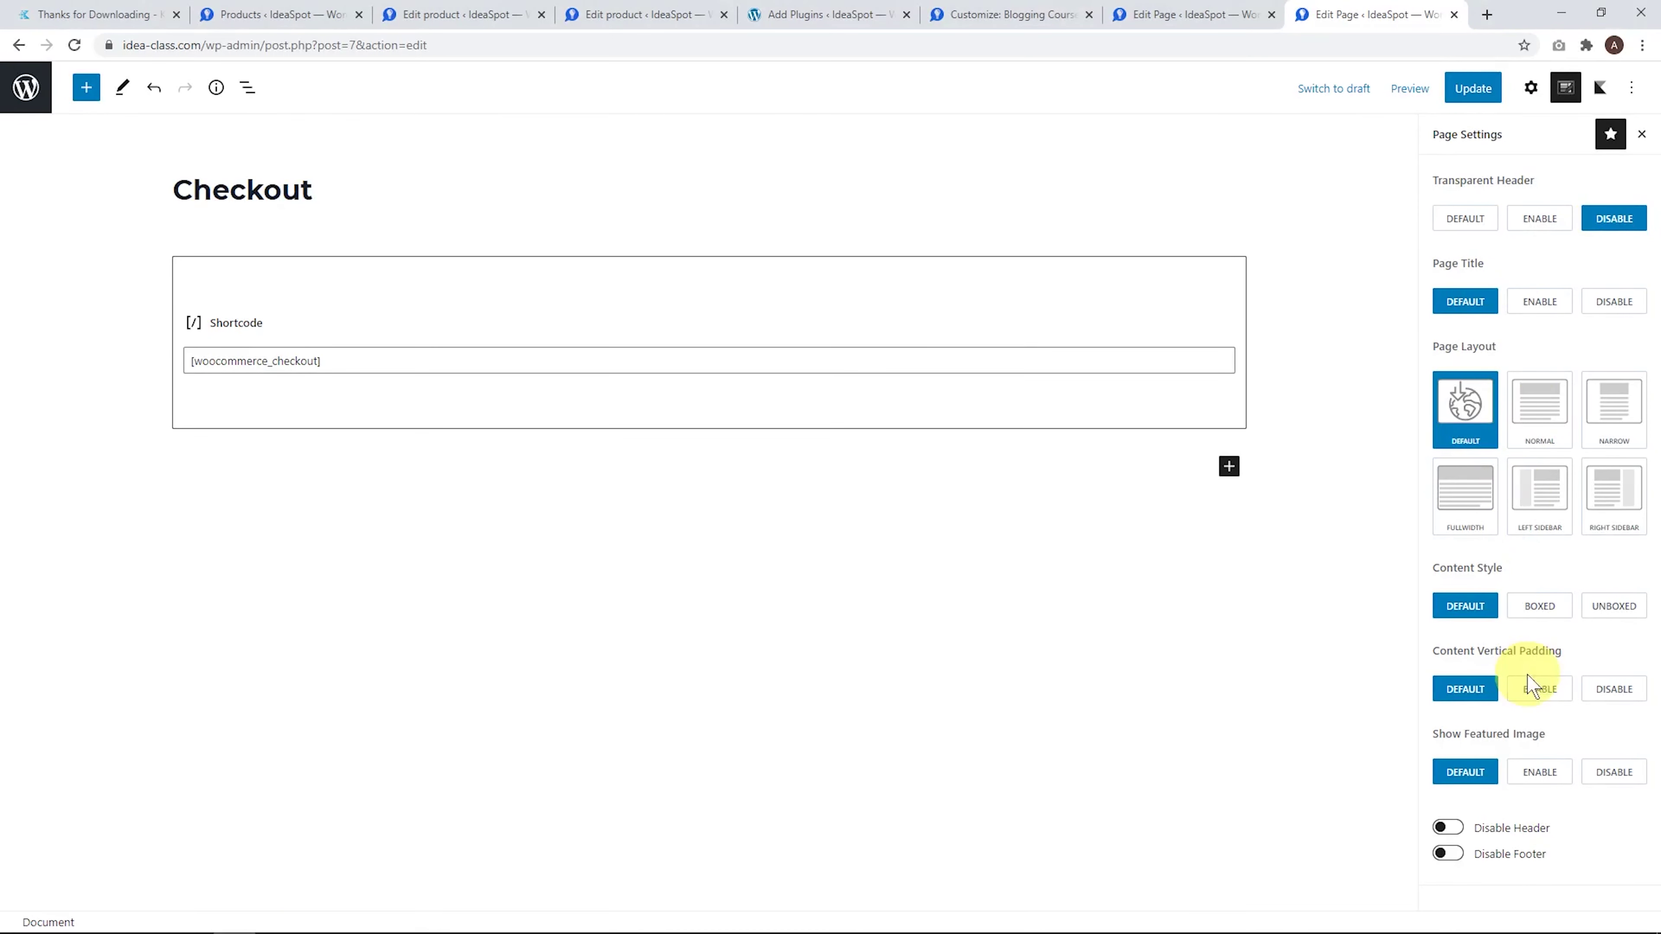
pyautogui.click(1539, 691)
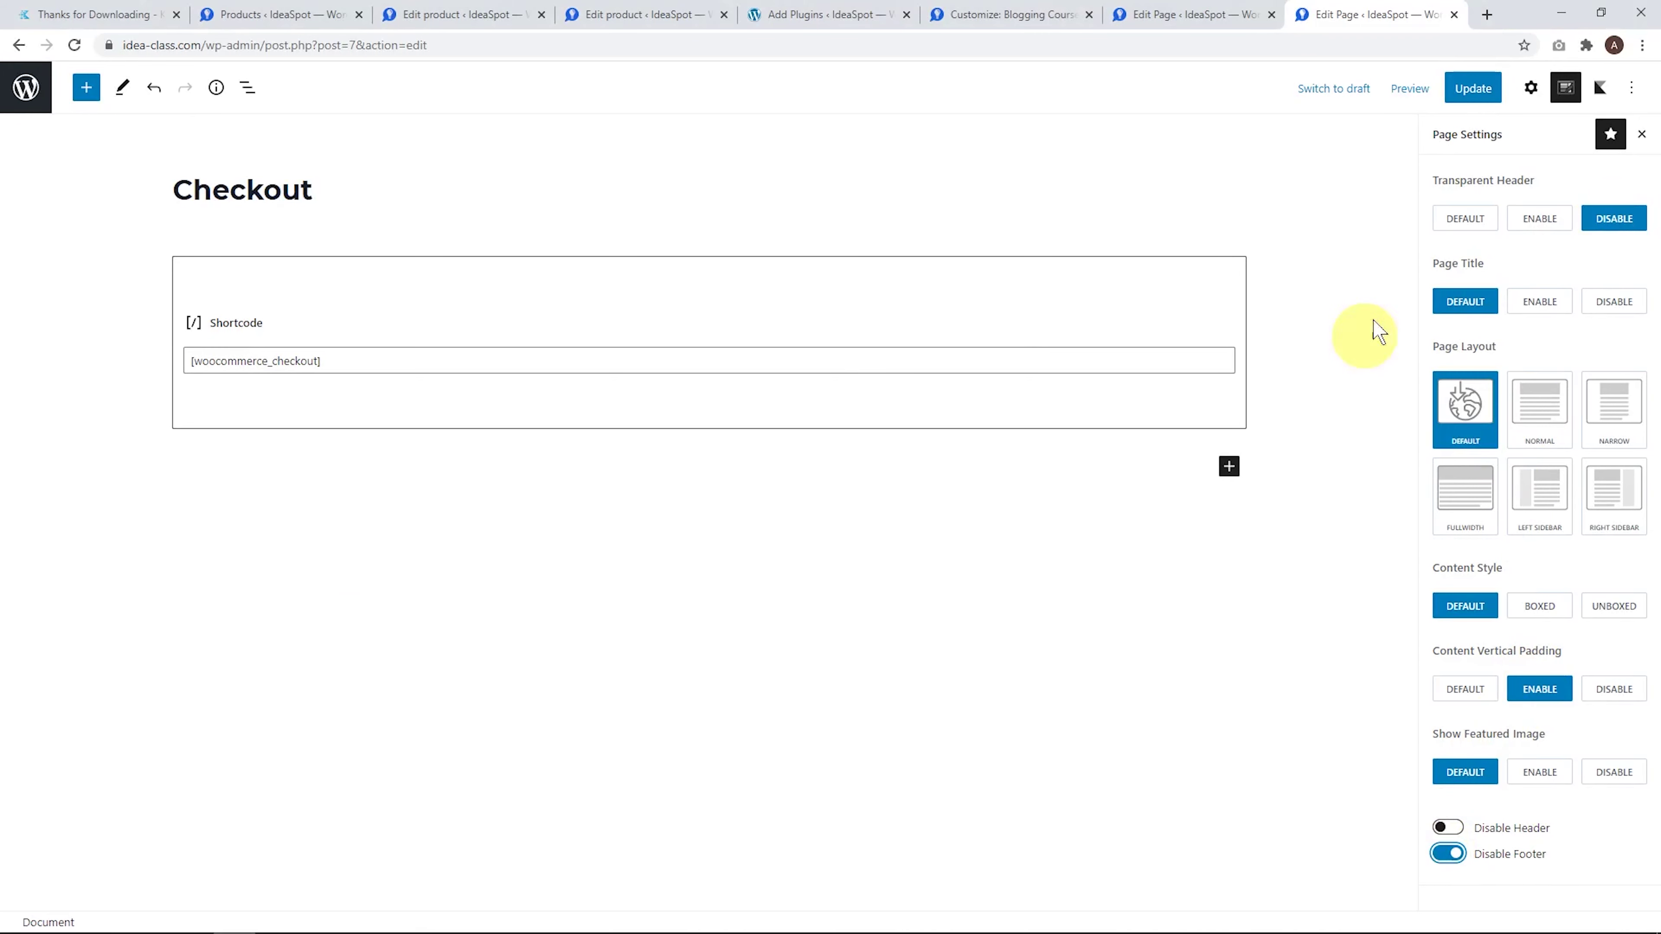
pyautogui.click(1474, 90)
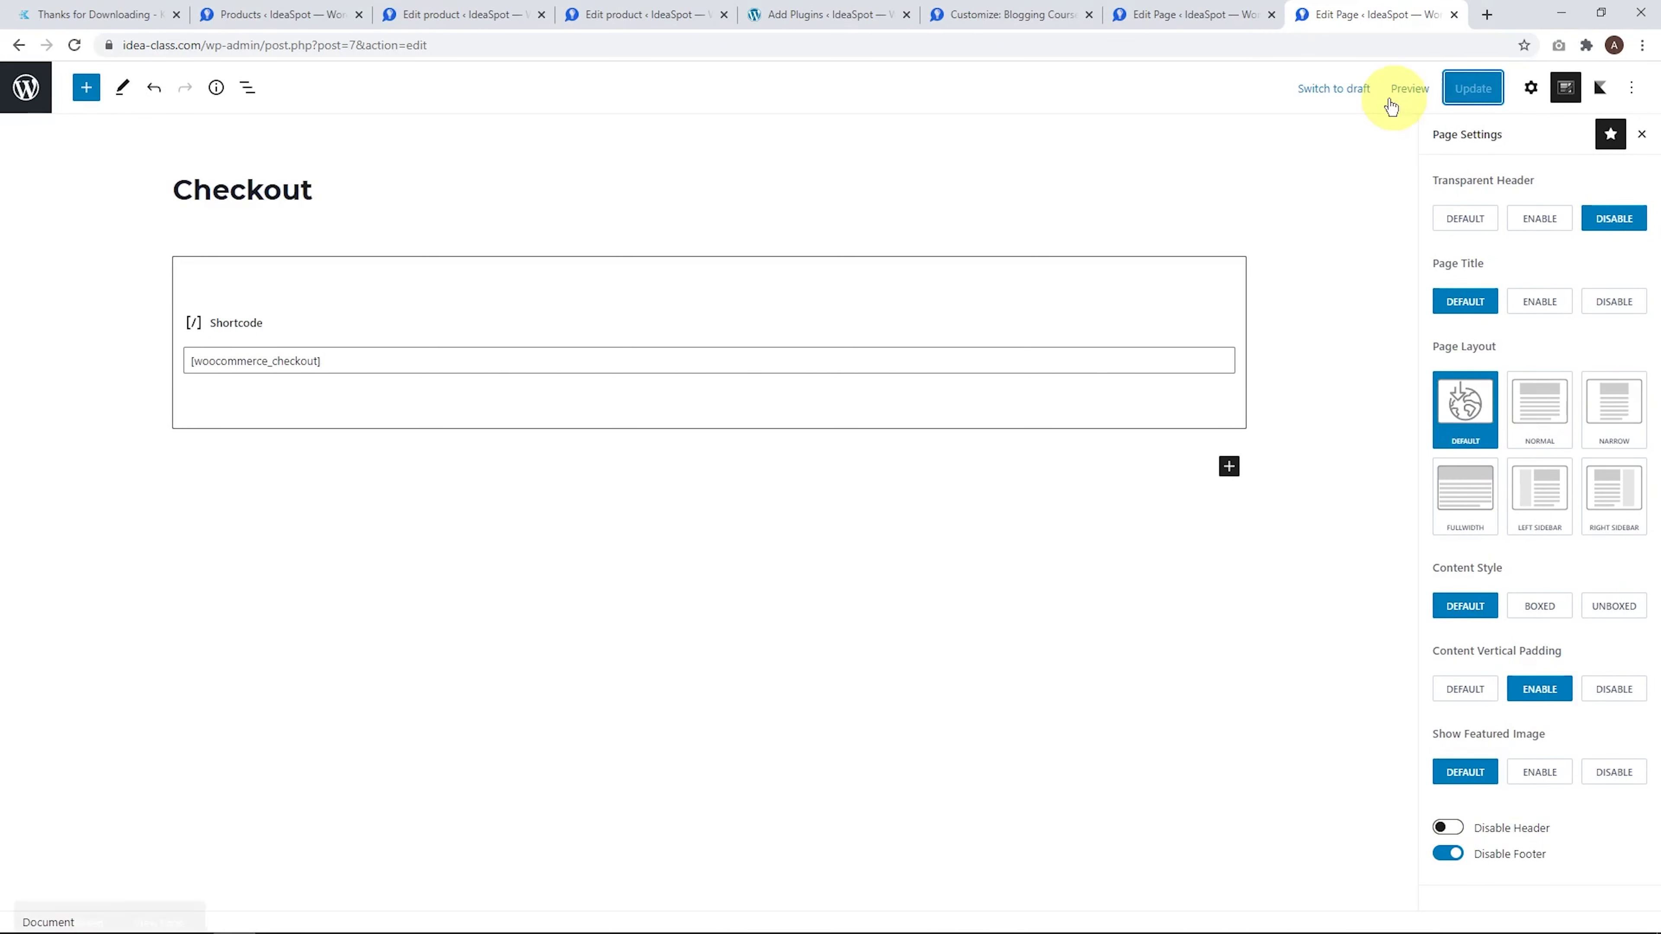
pyautogui.click(174, 877)
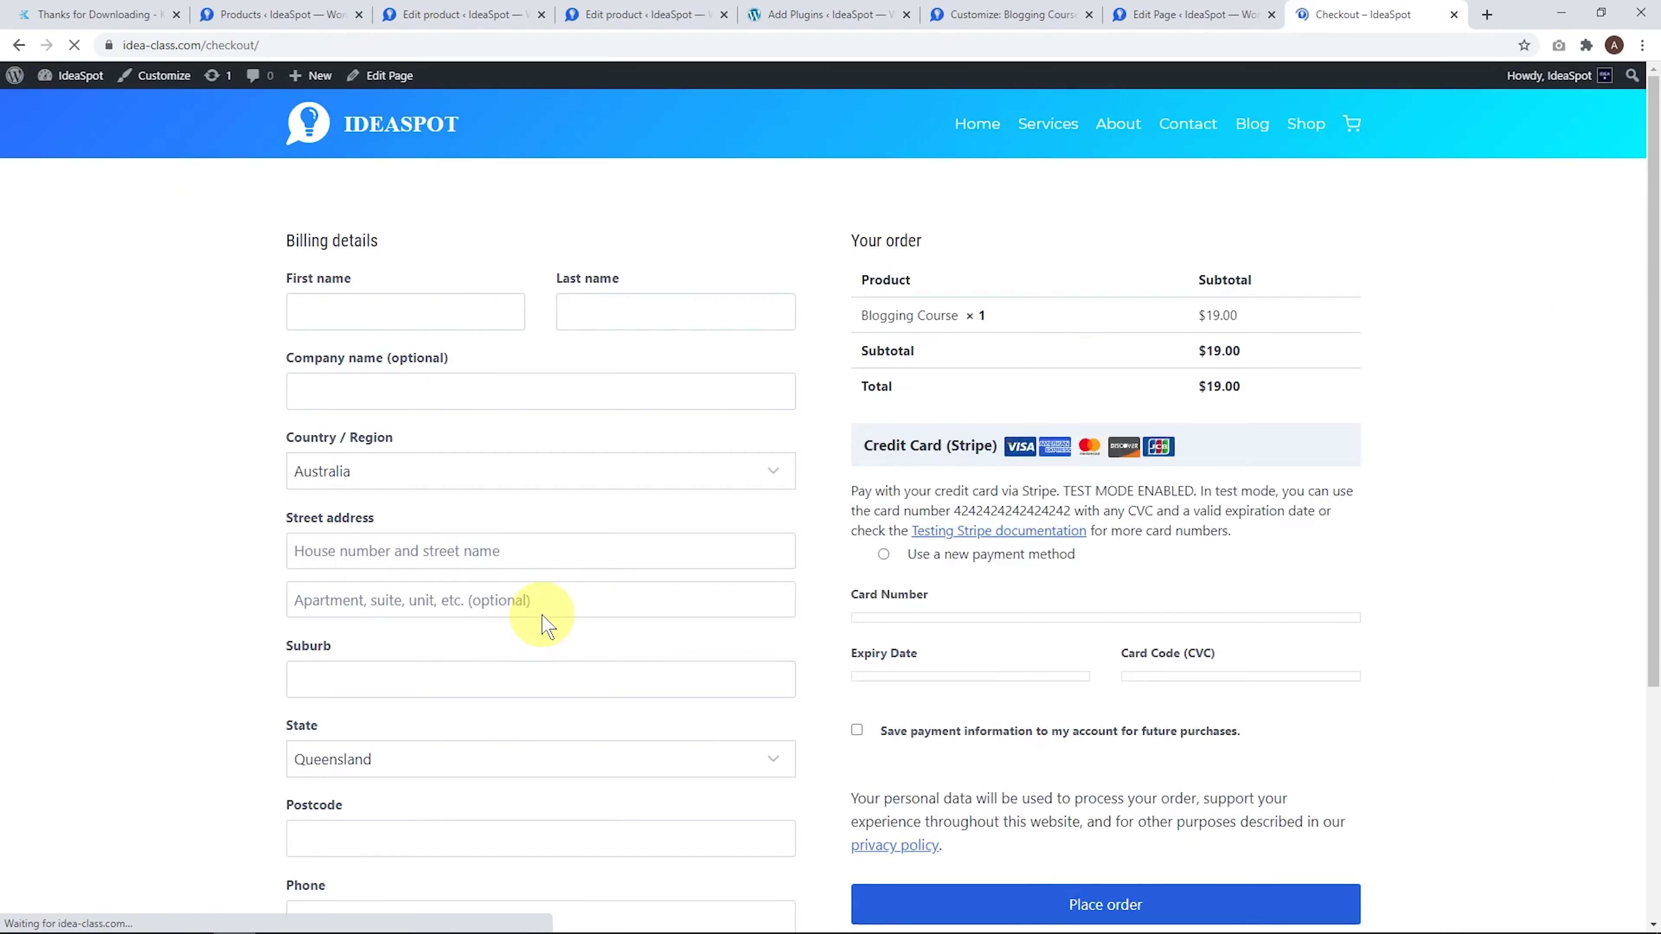
pyautogui.scroll(-5, 1086, 406)
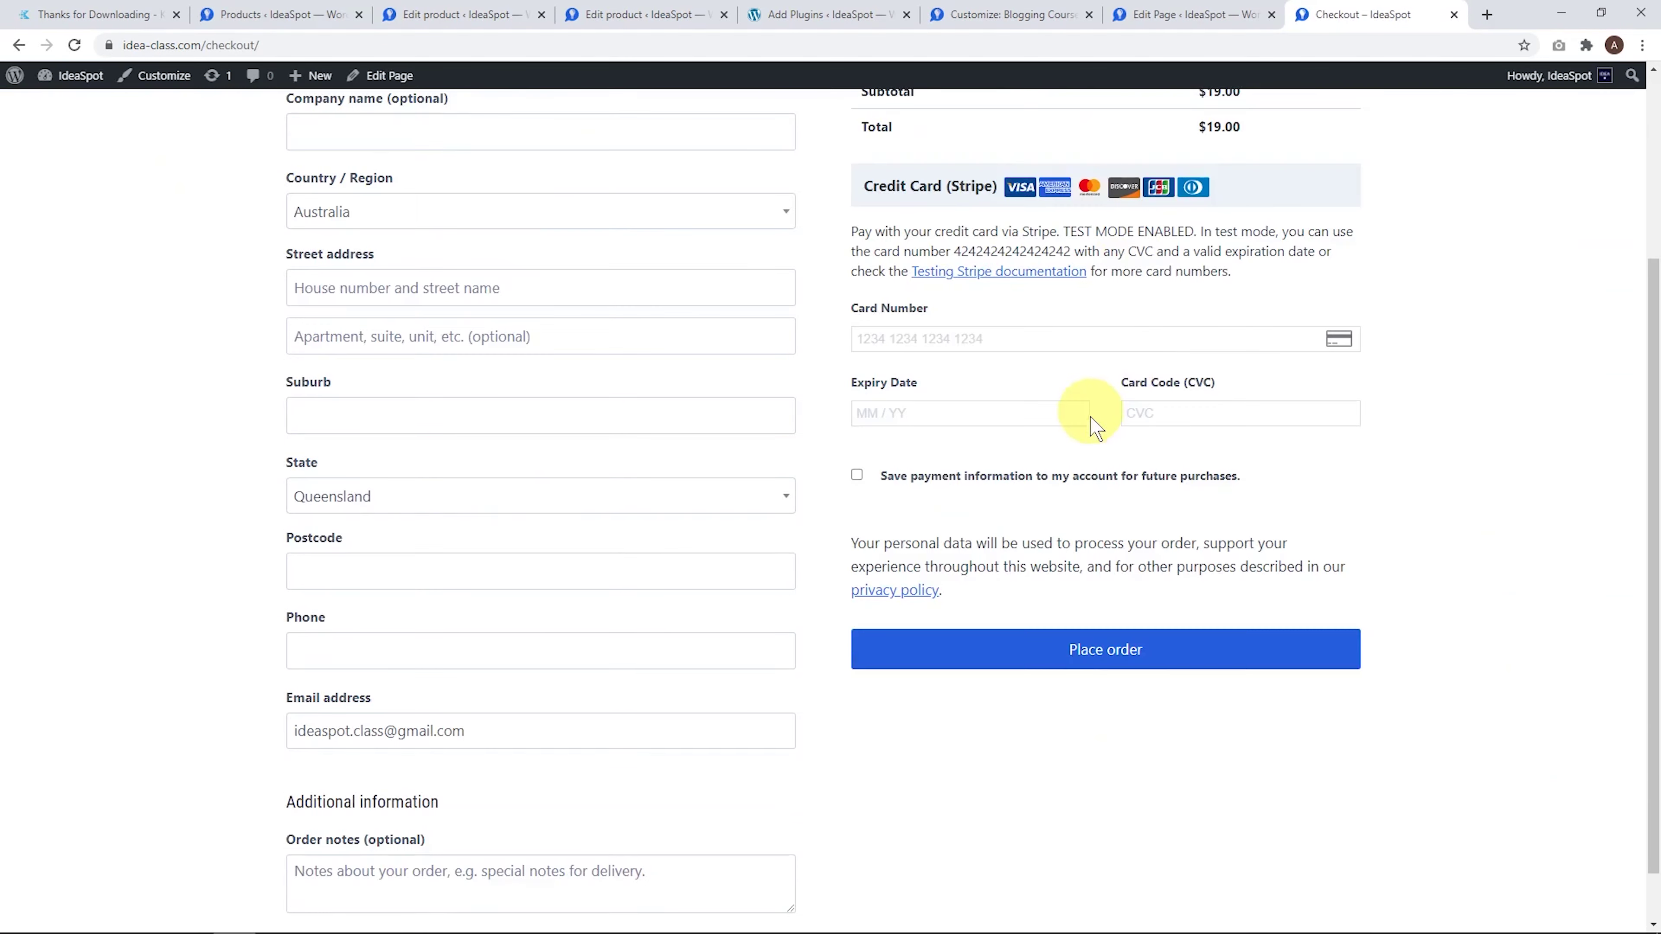
pyautogui.scroll(5, 1089, 434)
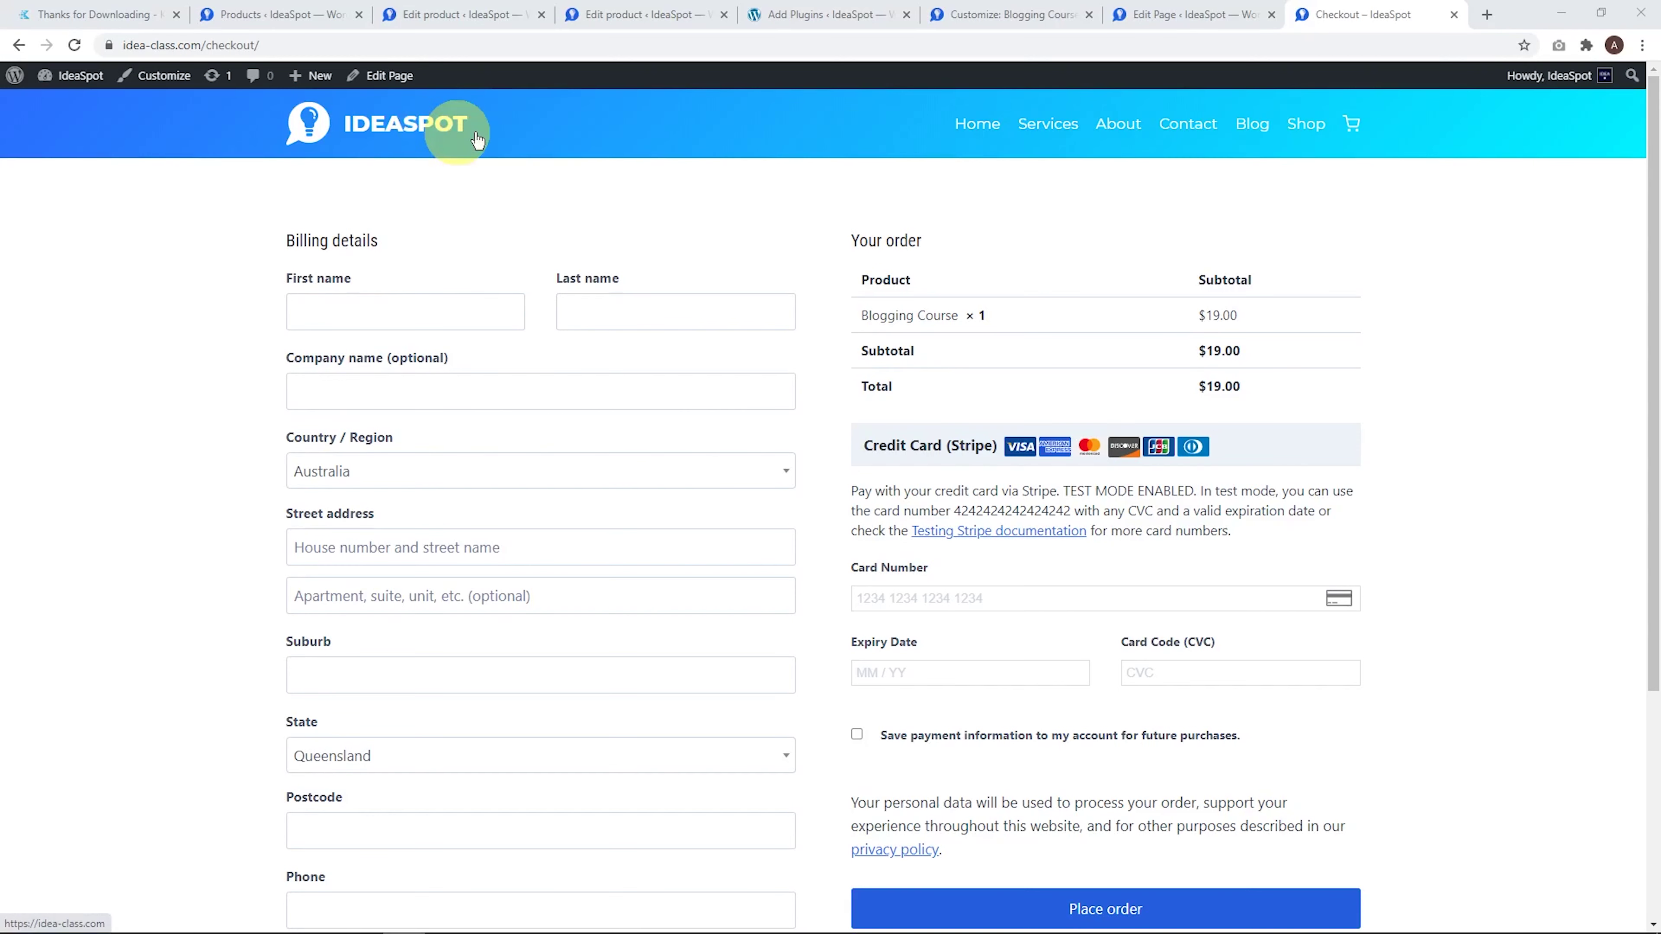
# Open the site's home page in the editor and go to the "Limitless Possibilities" section
pyautogui.click(993, 126)
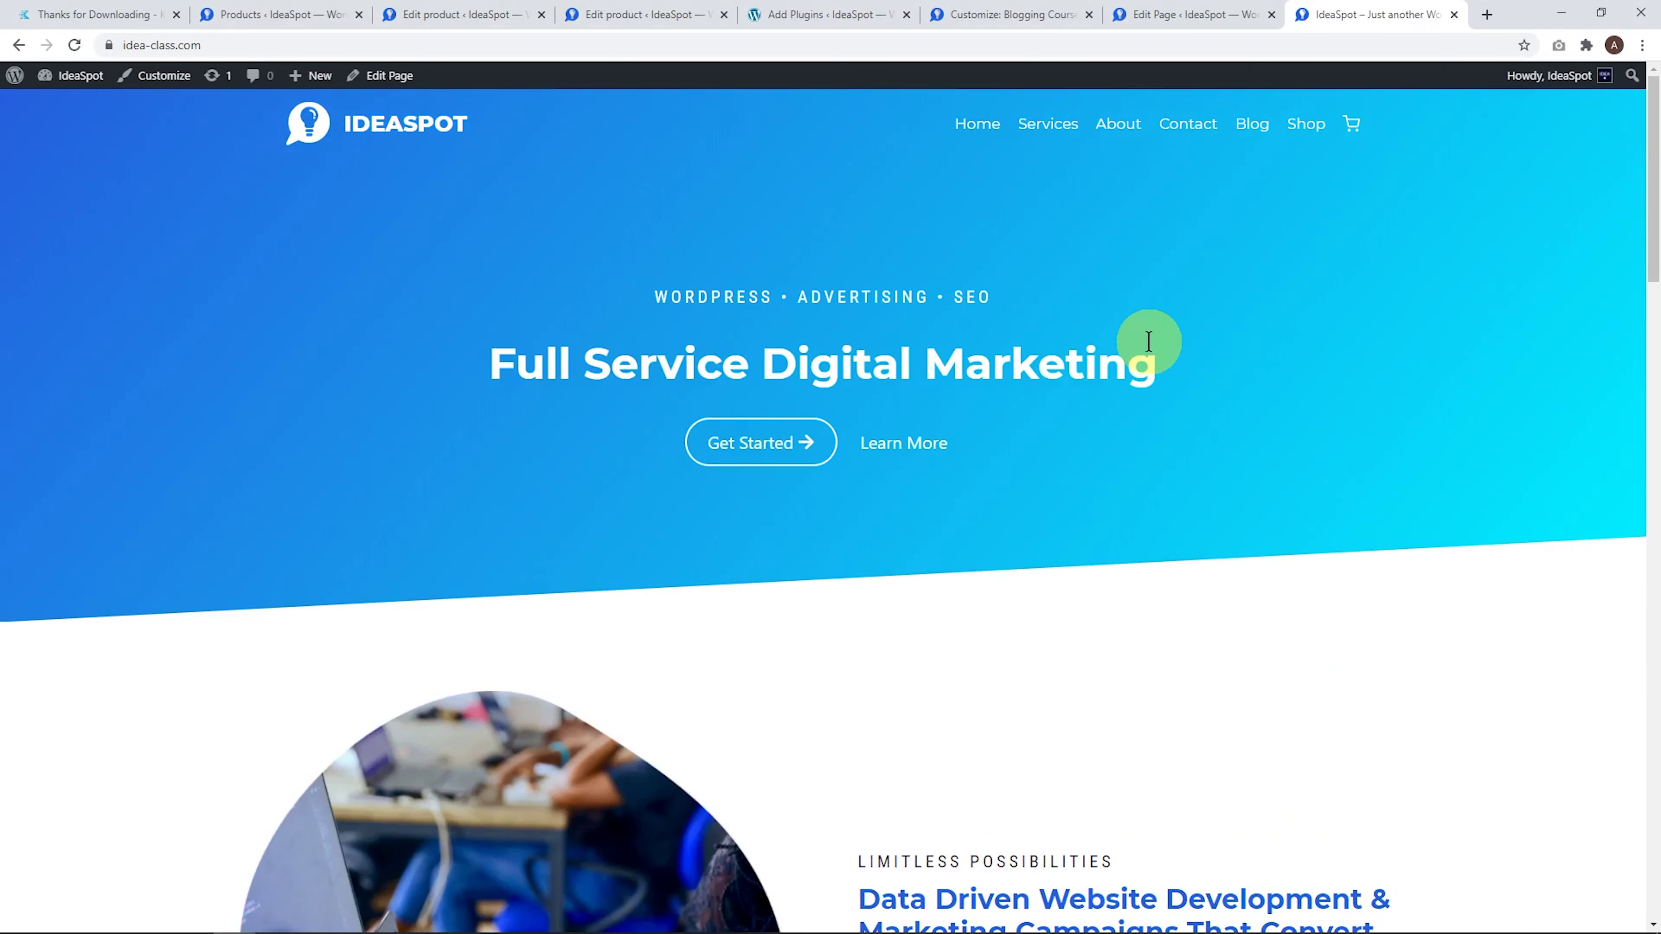
pyautogui.scroll(-10, 1149, 341)
pyautogui.scroll(-2, 752, 632)
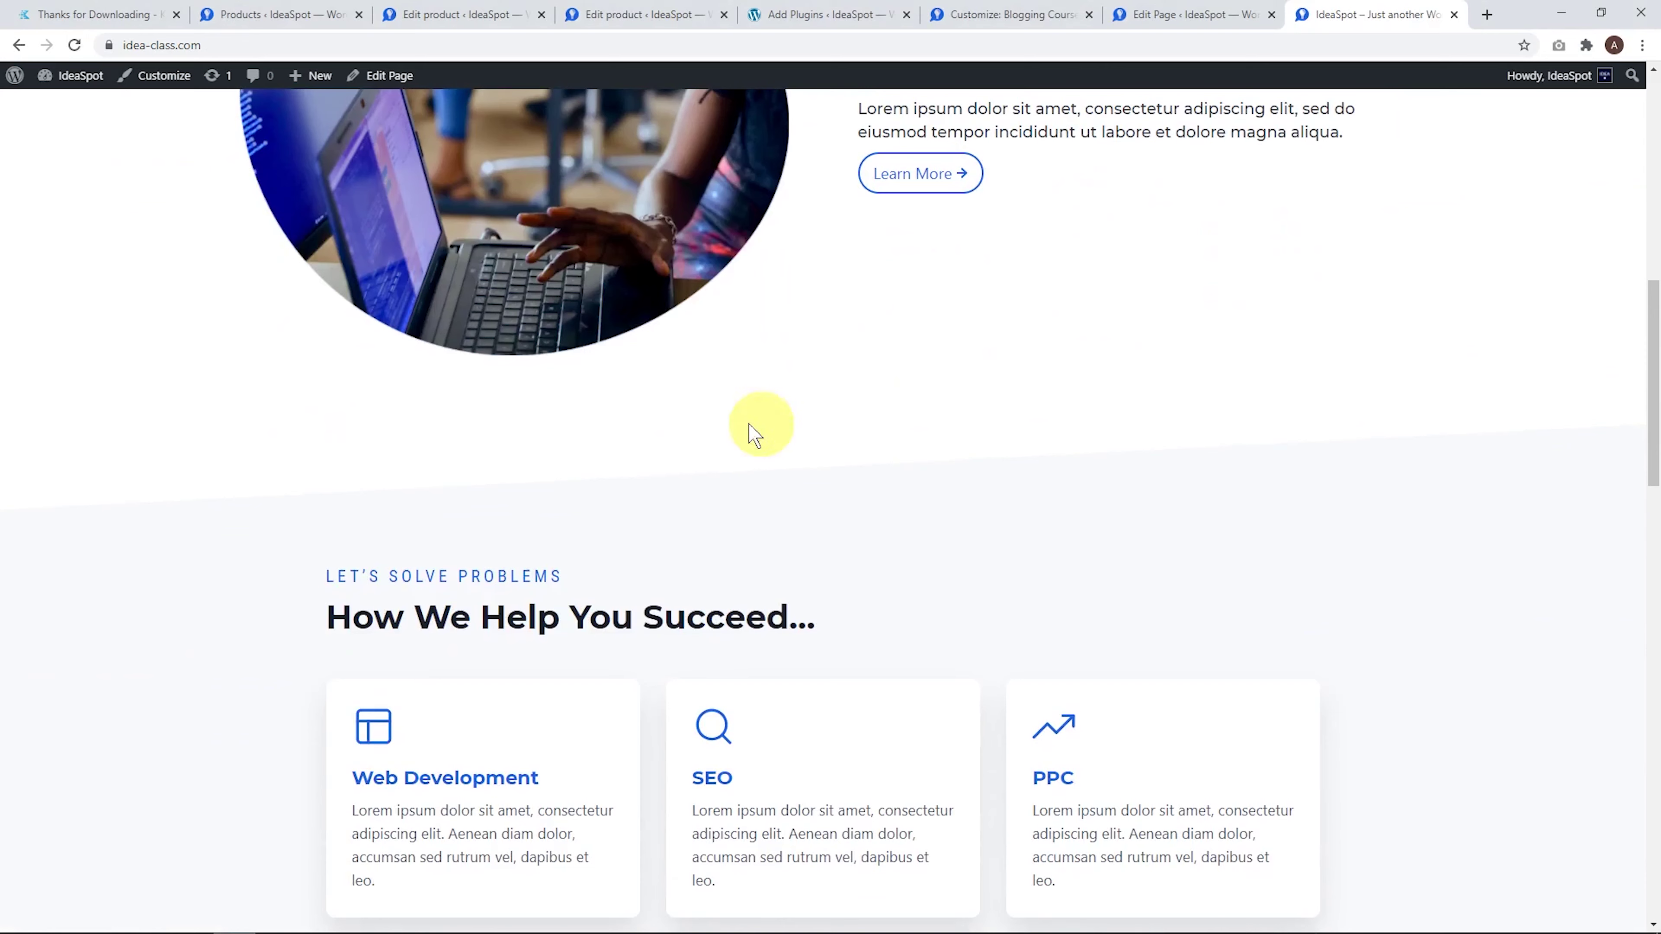
pyautogui.click(398, 77)
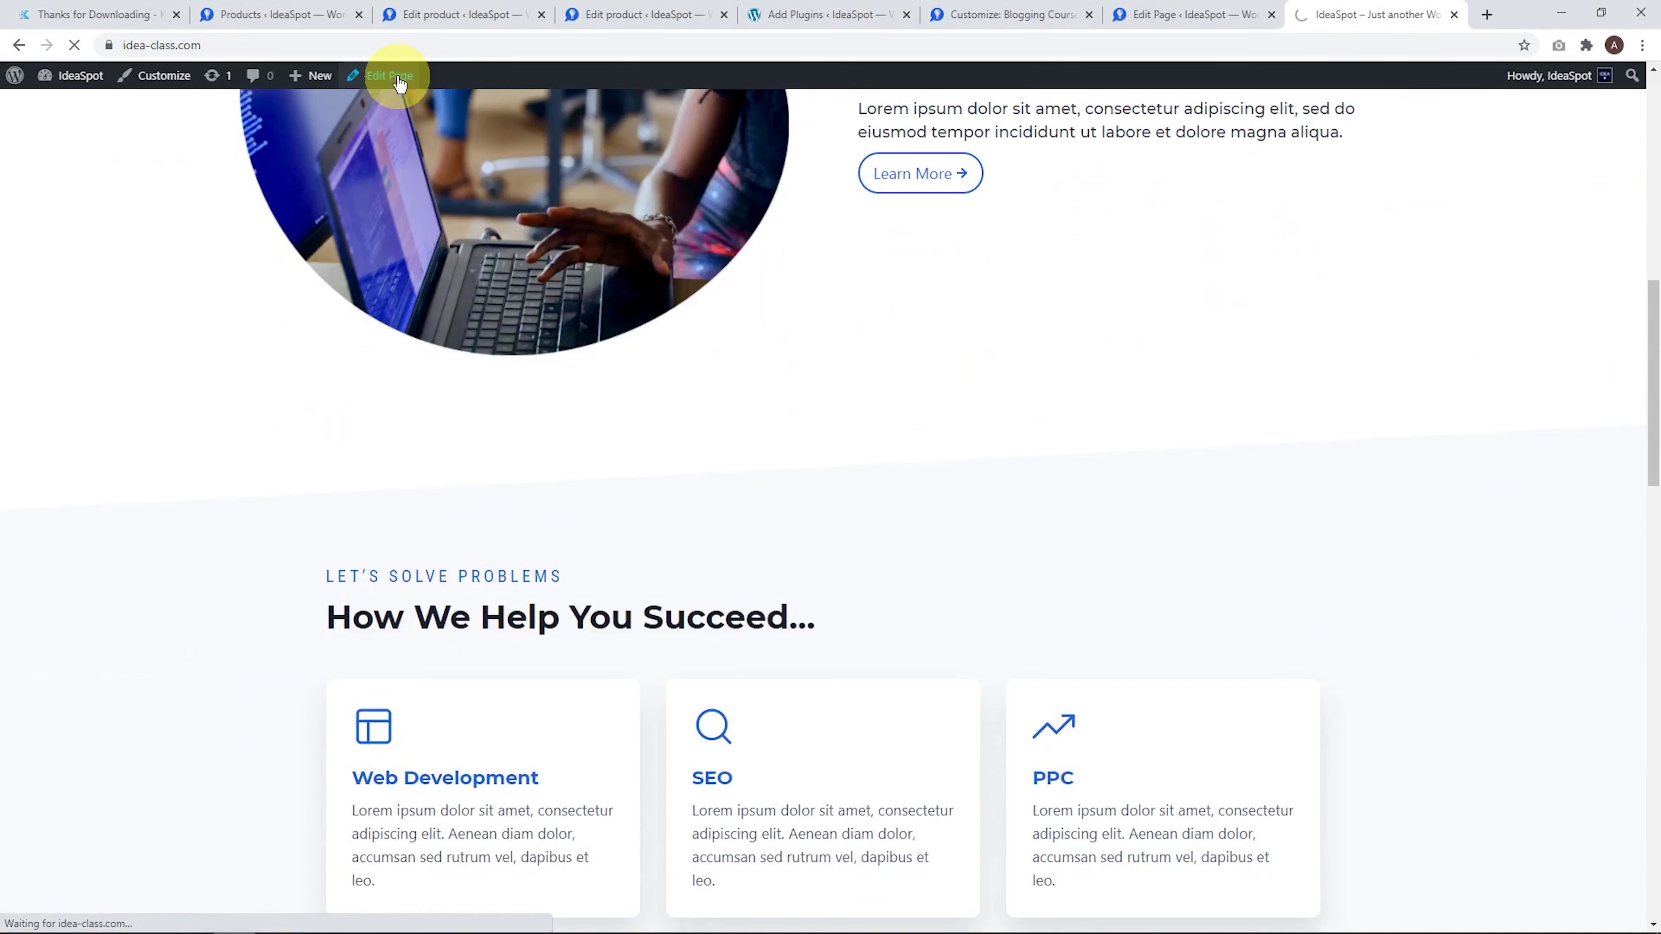
pyautogui.scroll(-9, 293, 422)
pyautogui.scroll(-4, 298, 428)
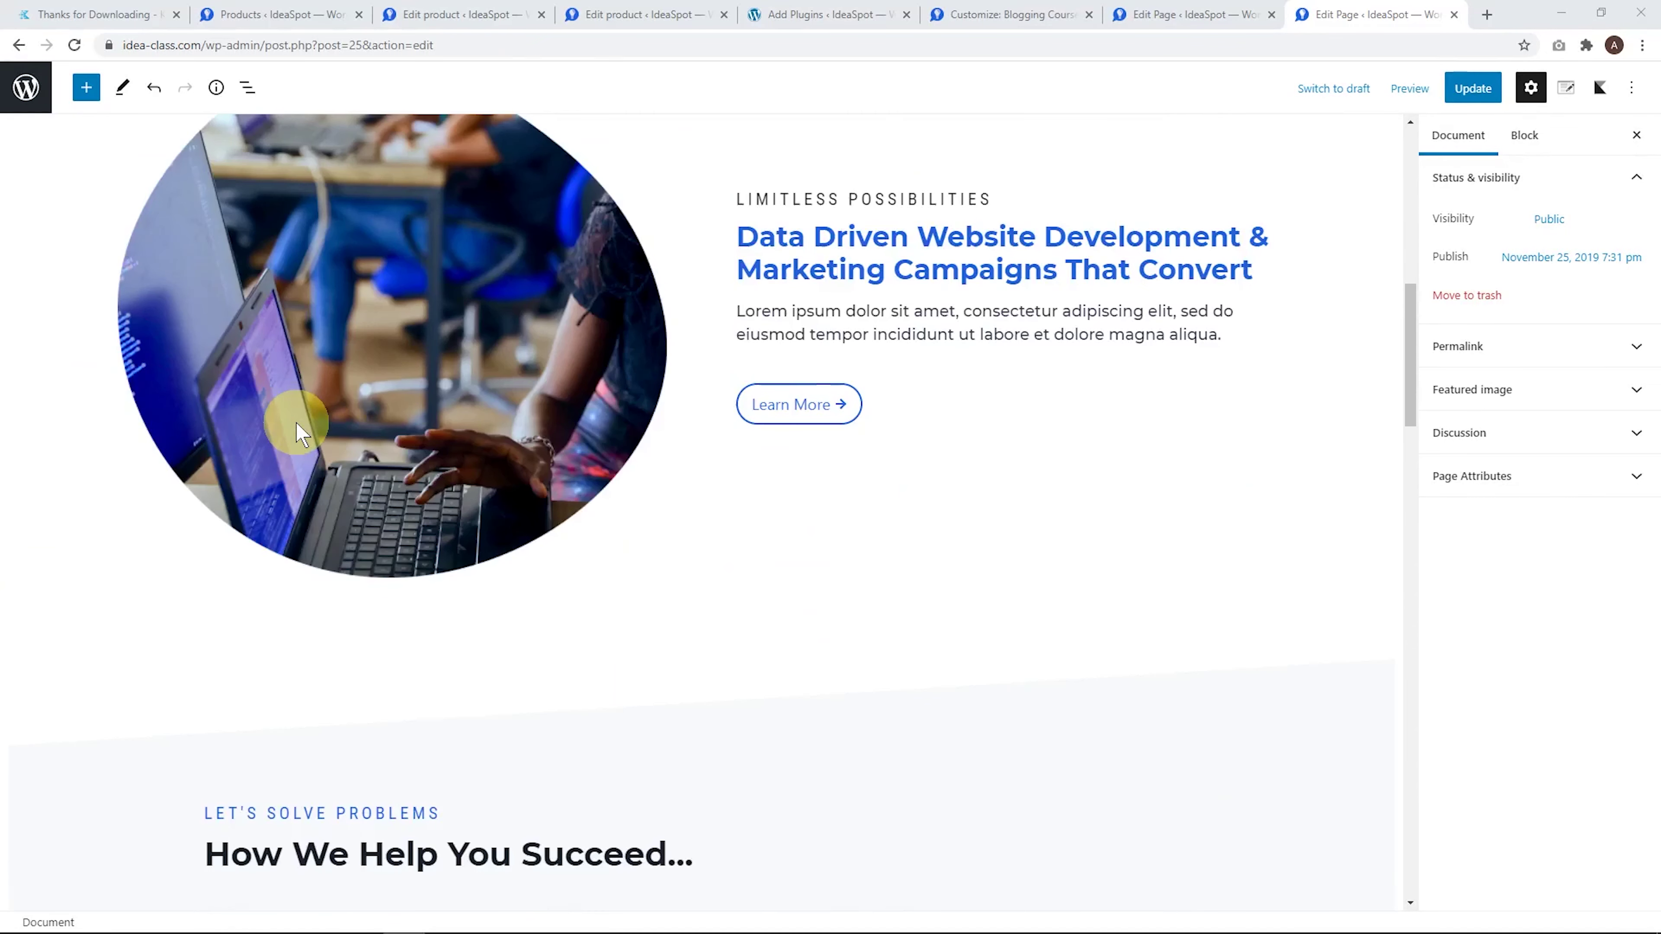
# Insert a single-column Kadence Row Layout block after the "Limitless Possibilities" row on the home page
pyautogui.click(87, 588)
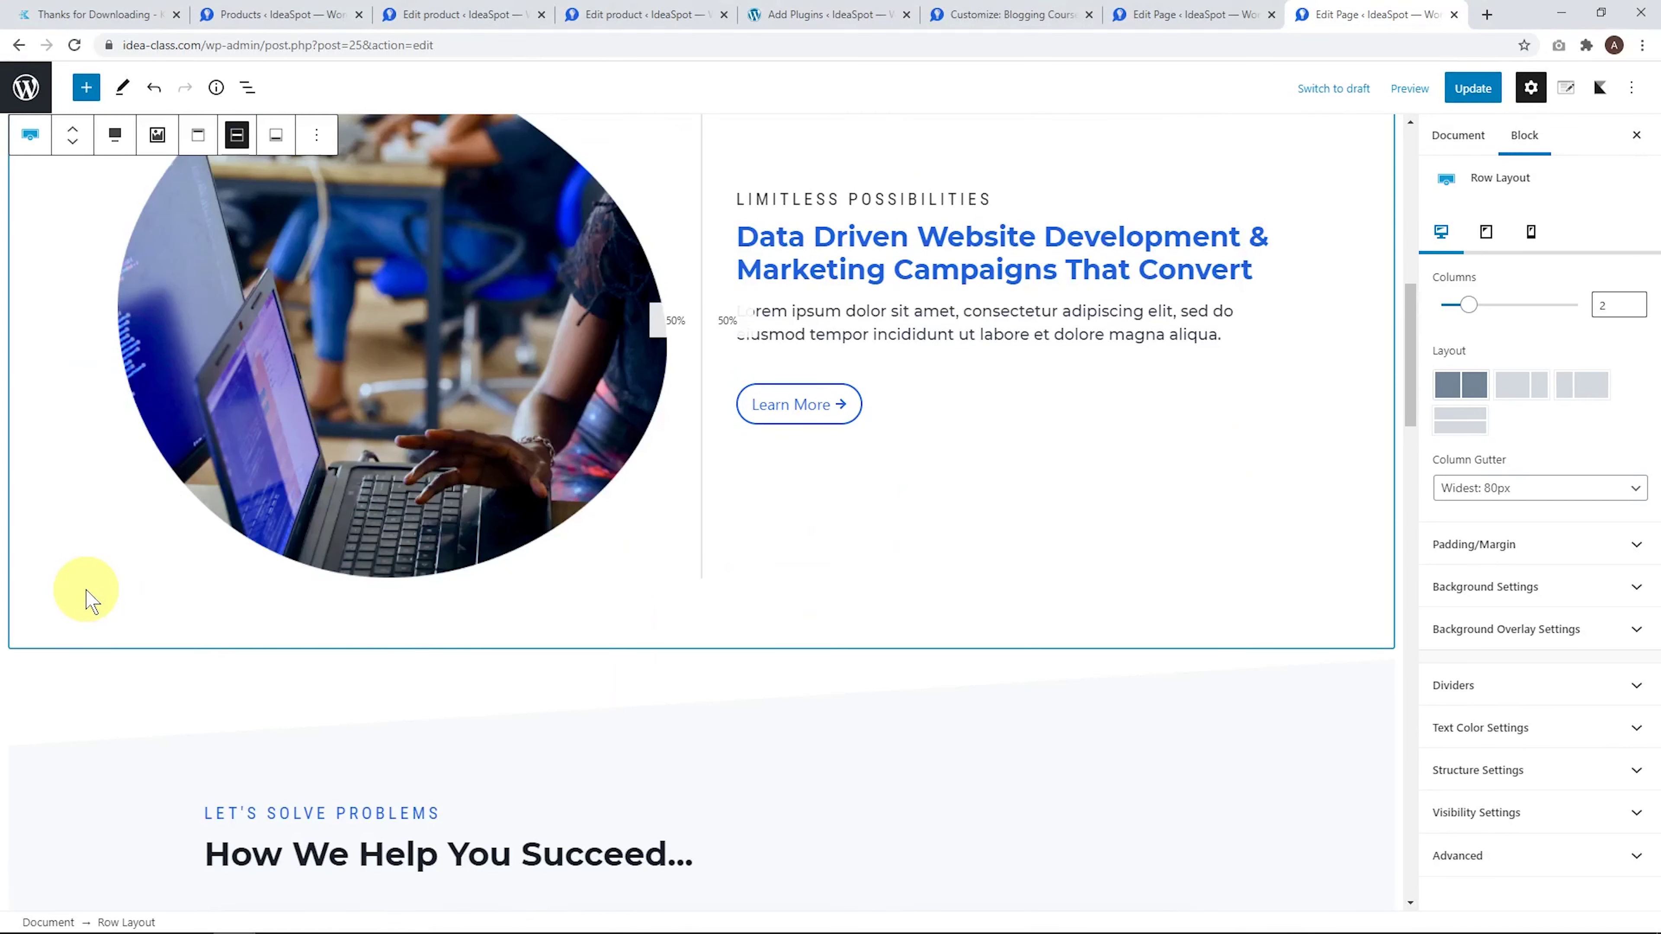
pyautogui.click(317, 135)
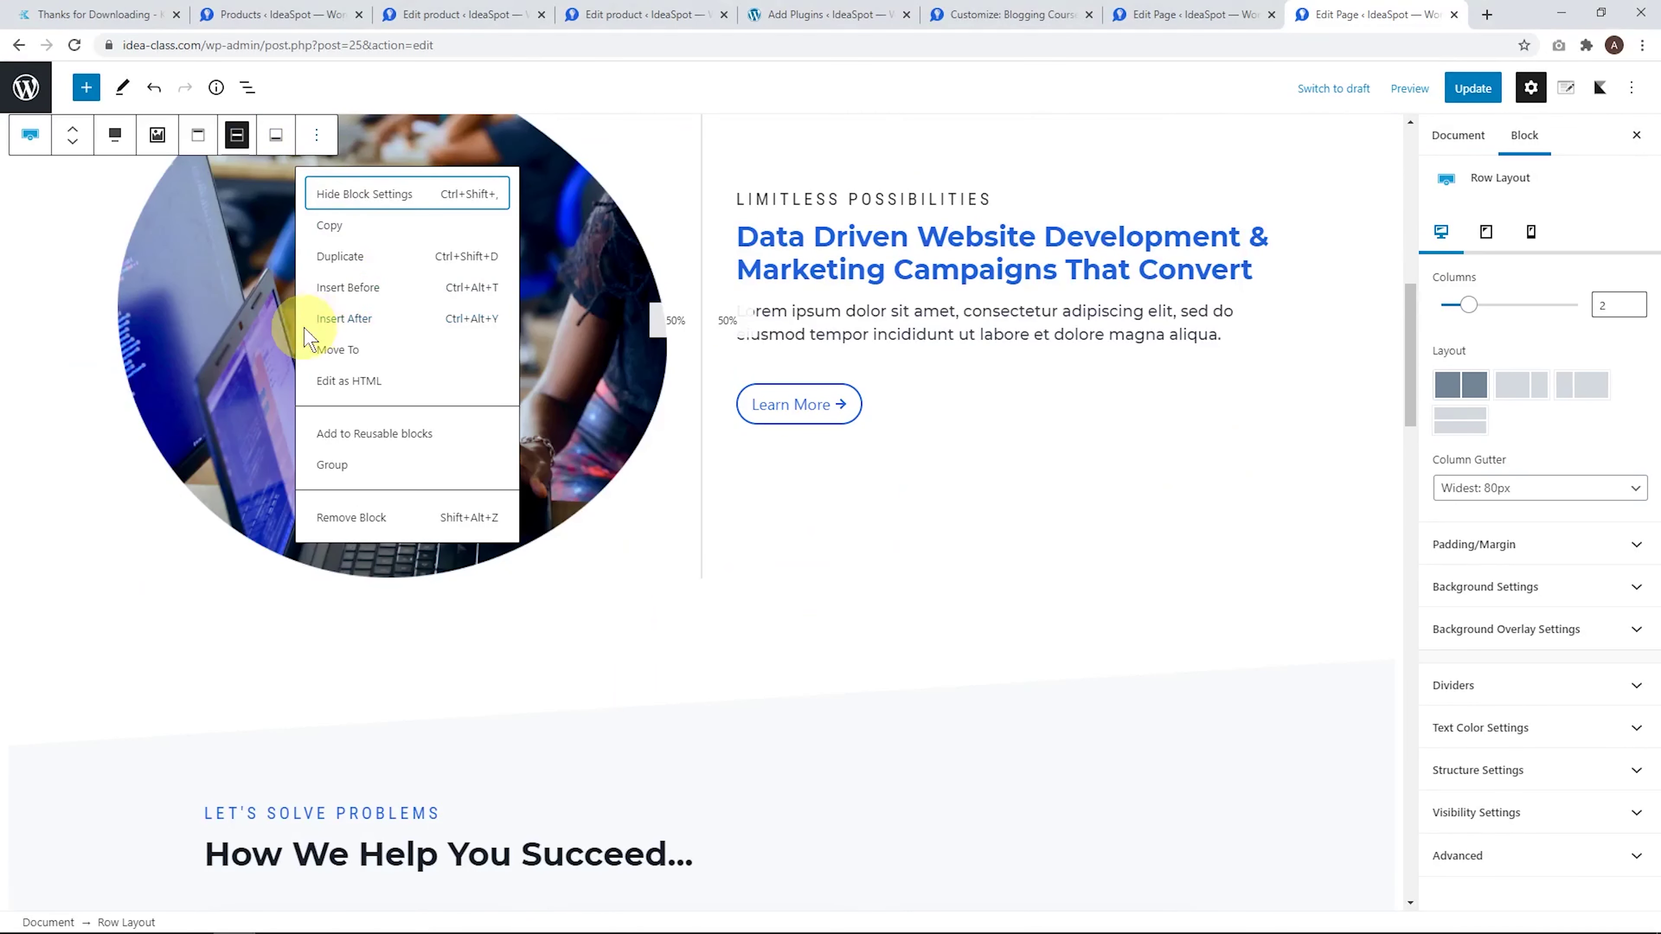
pyautogui.click(353, 319)
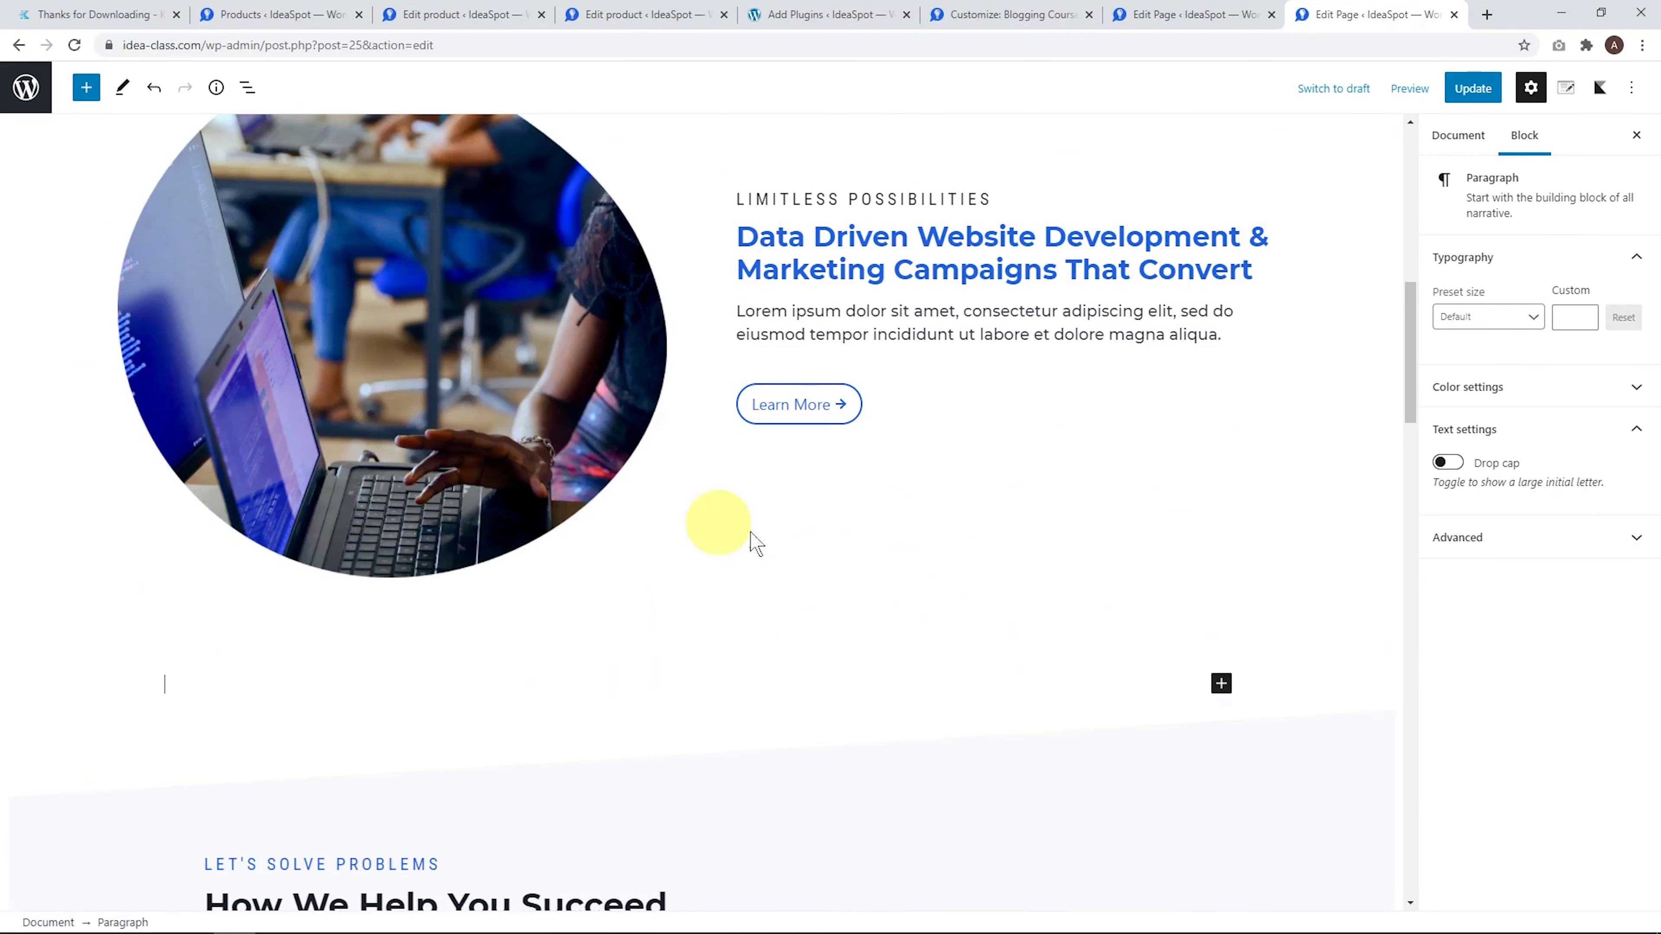
pyautogui.click(1221, 684)
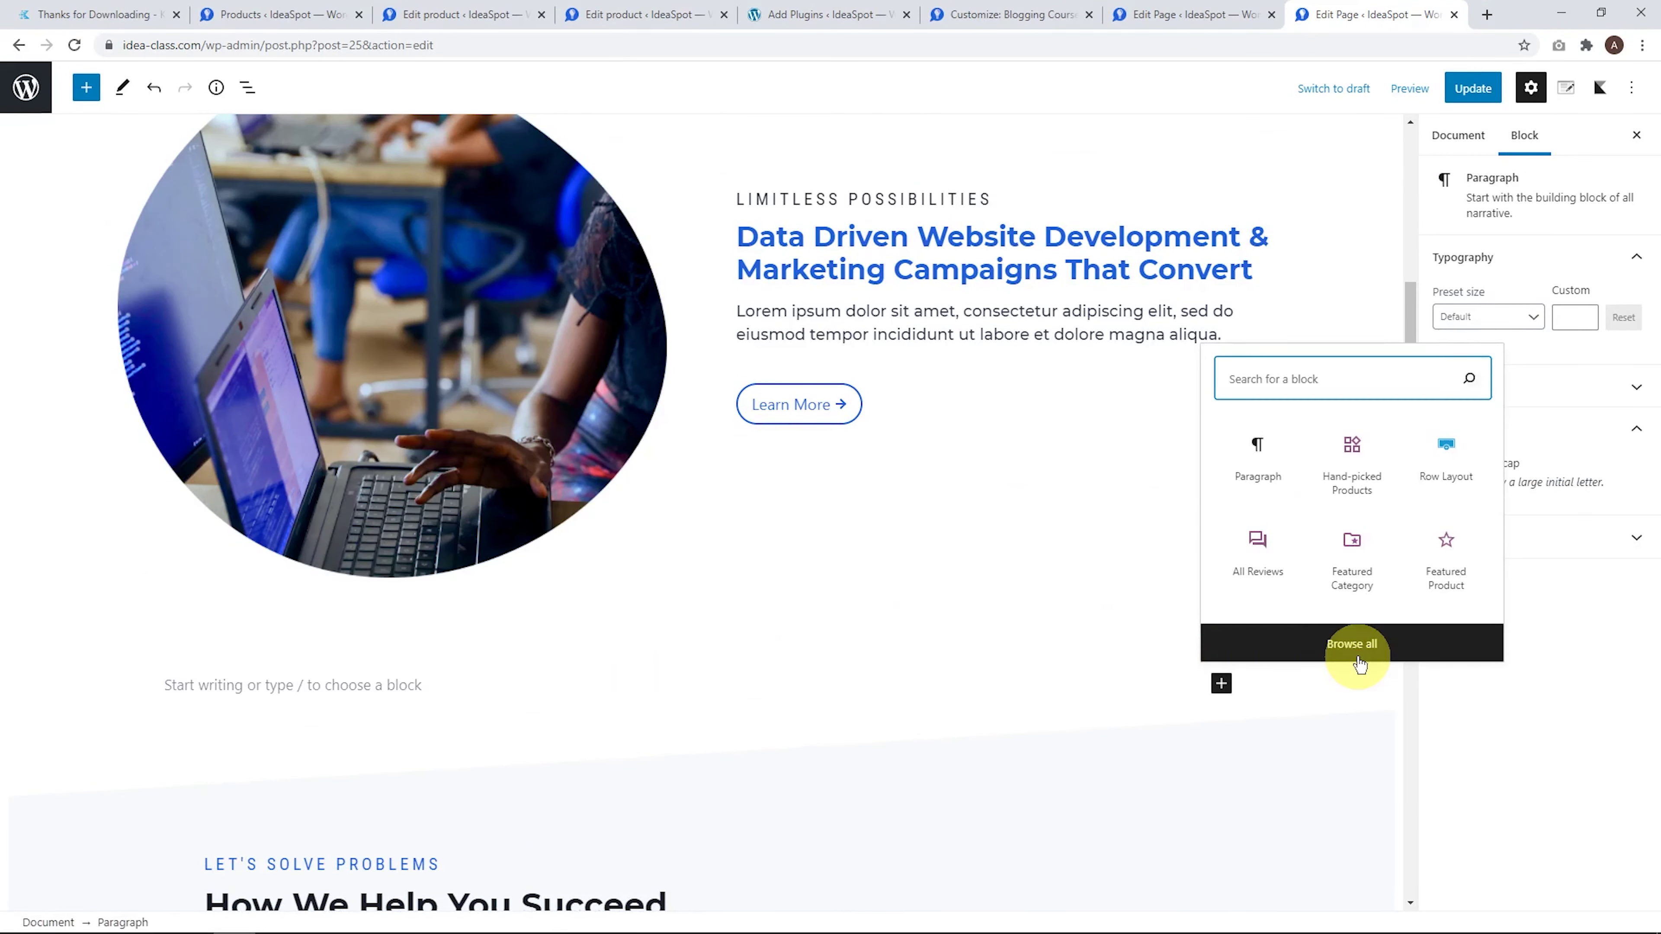
pyautogui.click(1246, 656)
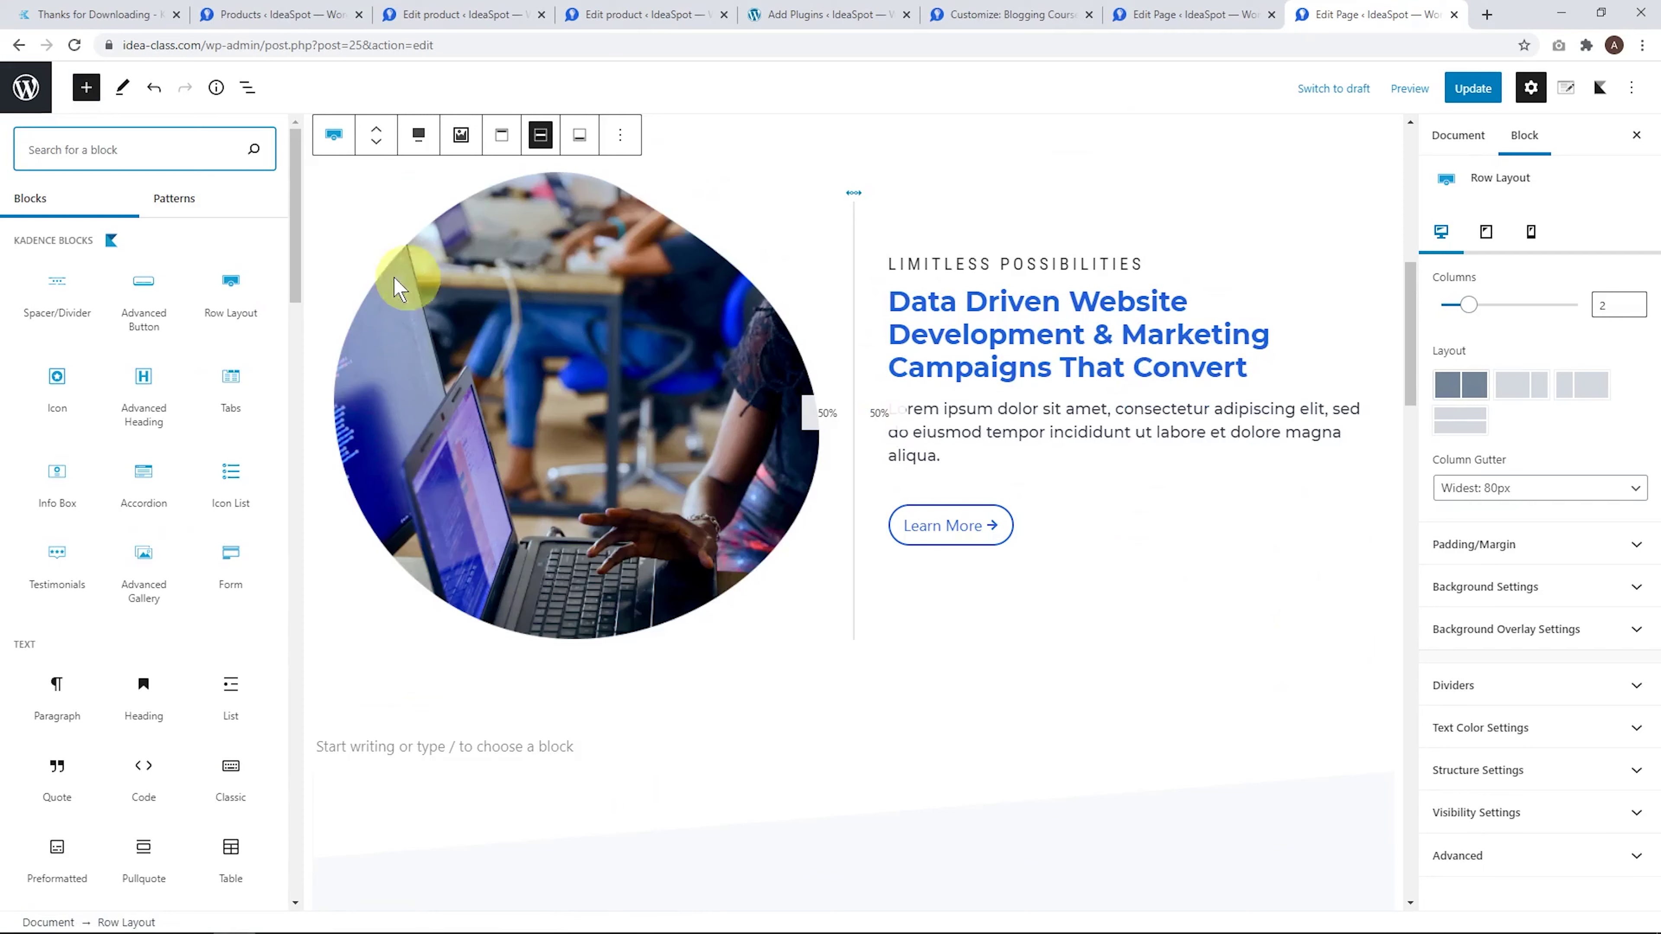
pyautogui.click(235, 308)
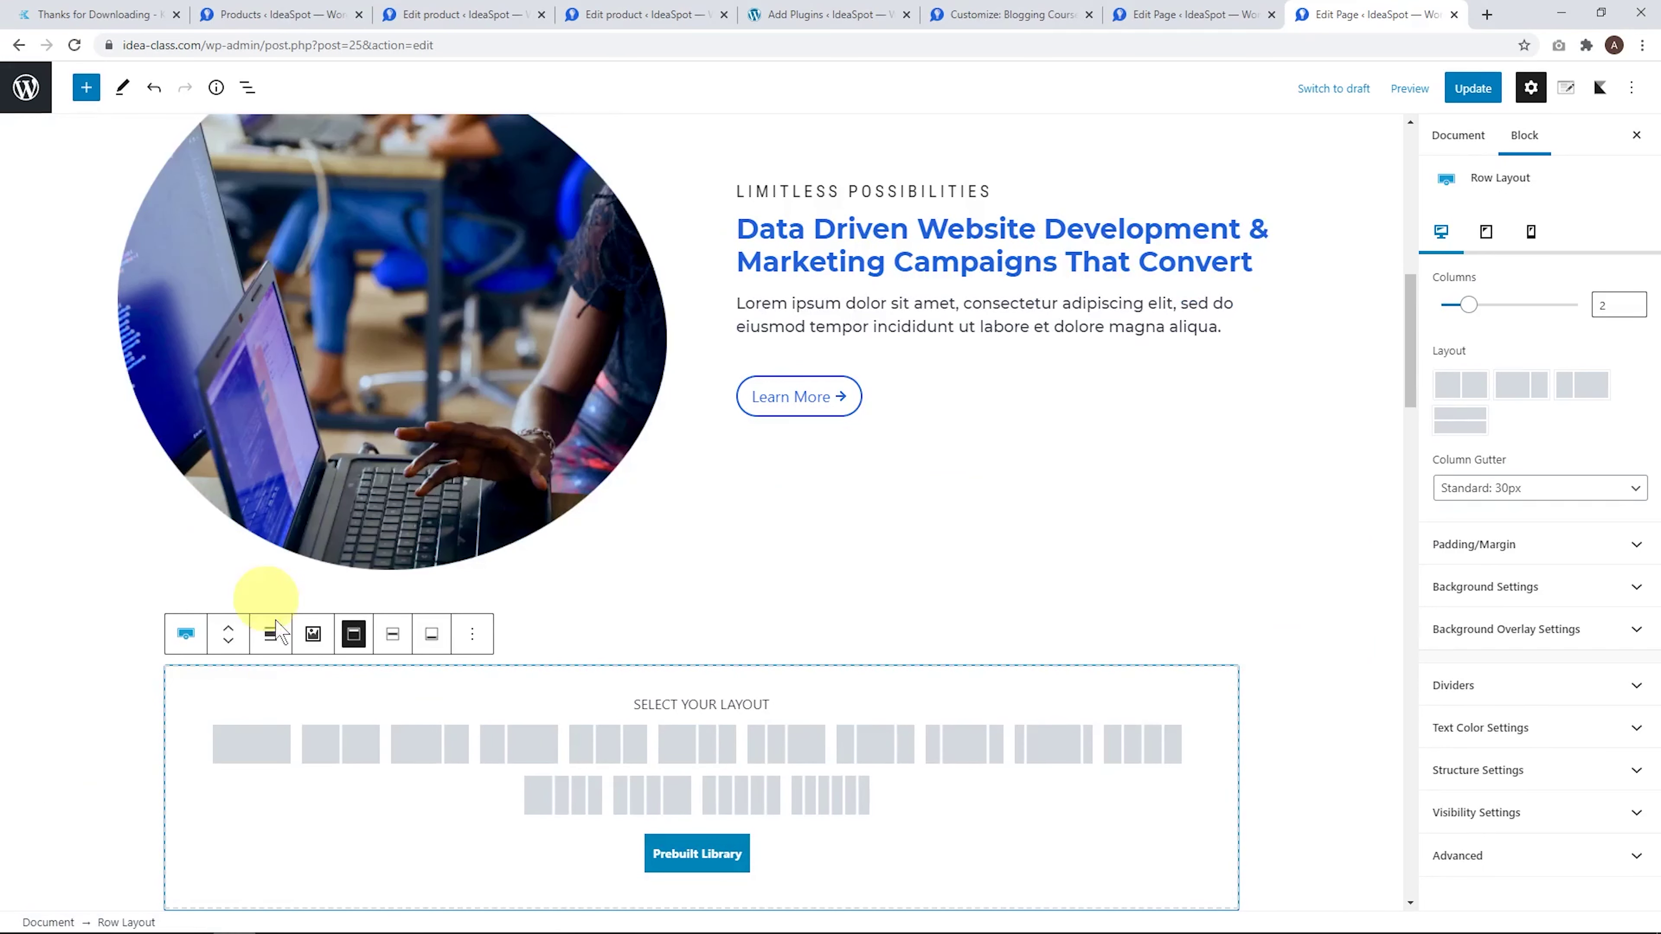
pyautogui.click(247, 751)
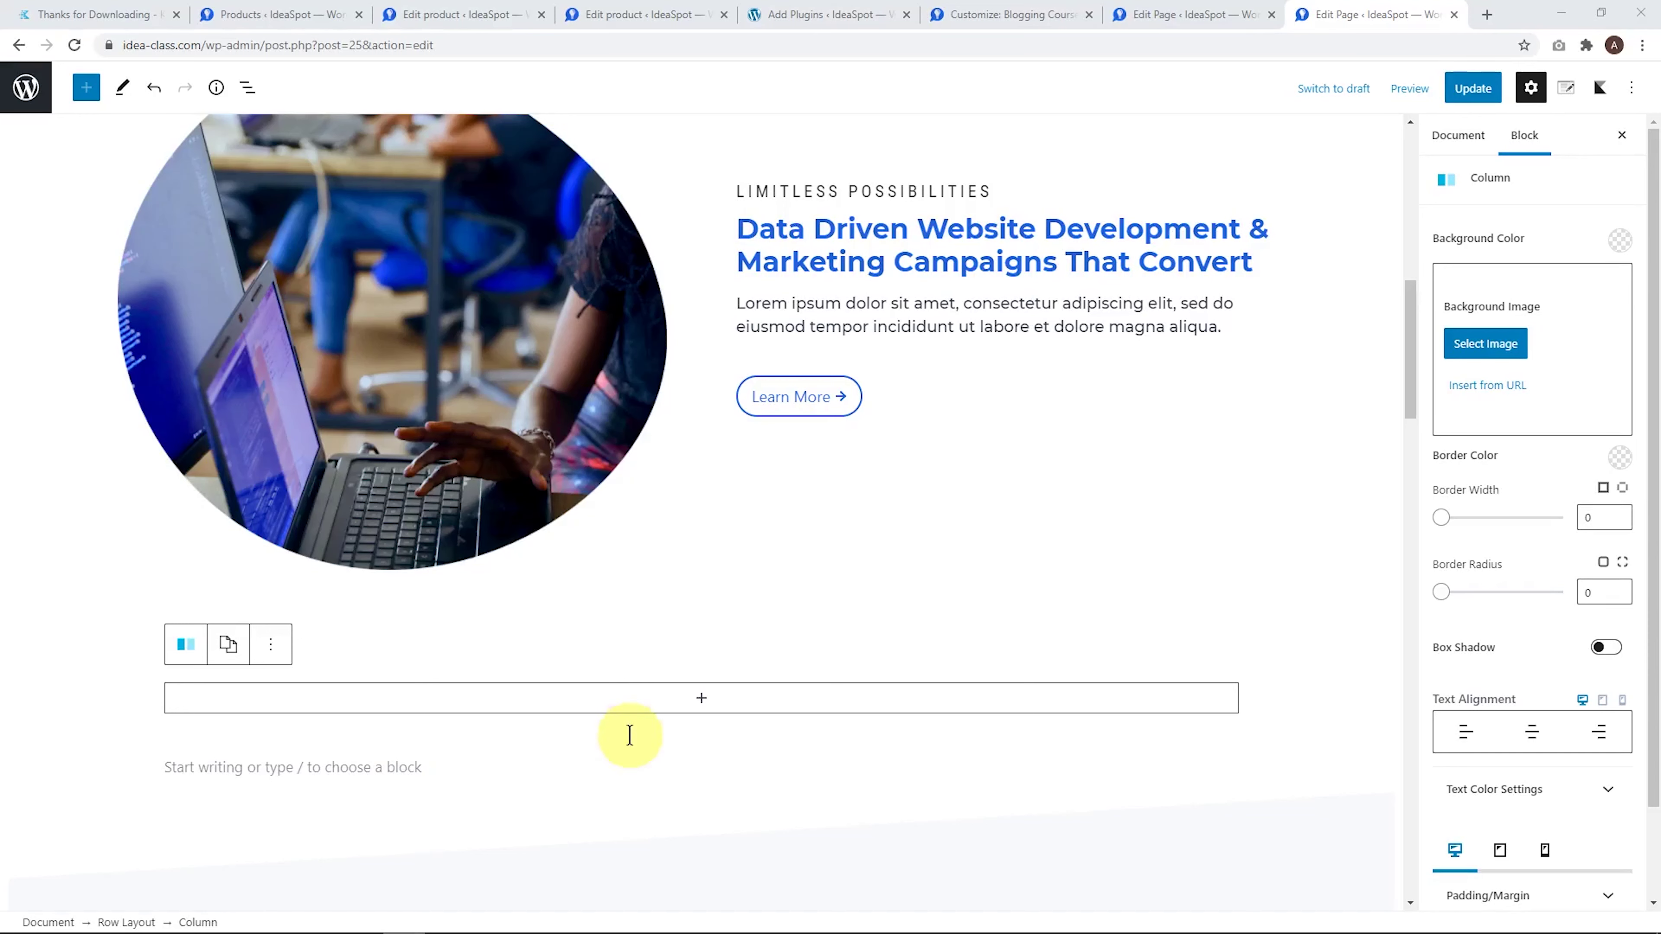
# Insert a Hand-picked Products block inside the new row's empty column on the home page
pyautogui.click(701, 699)
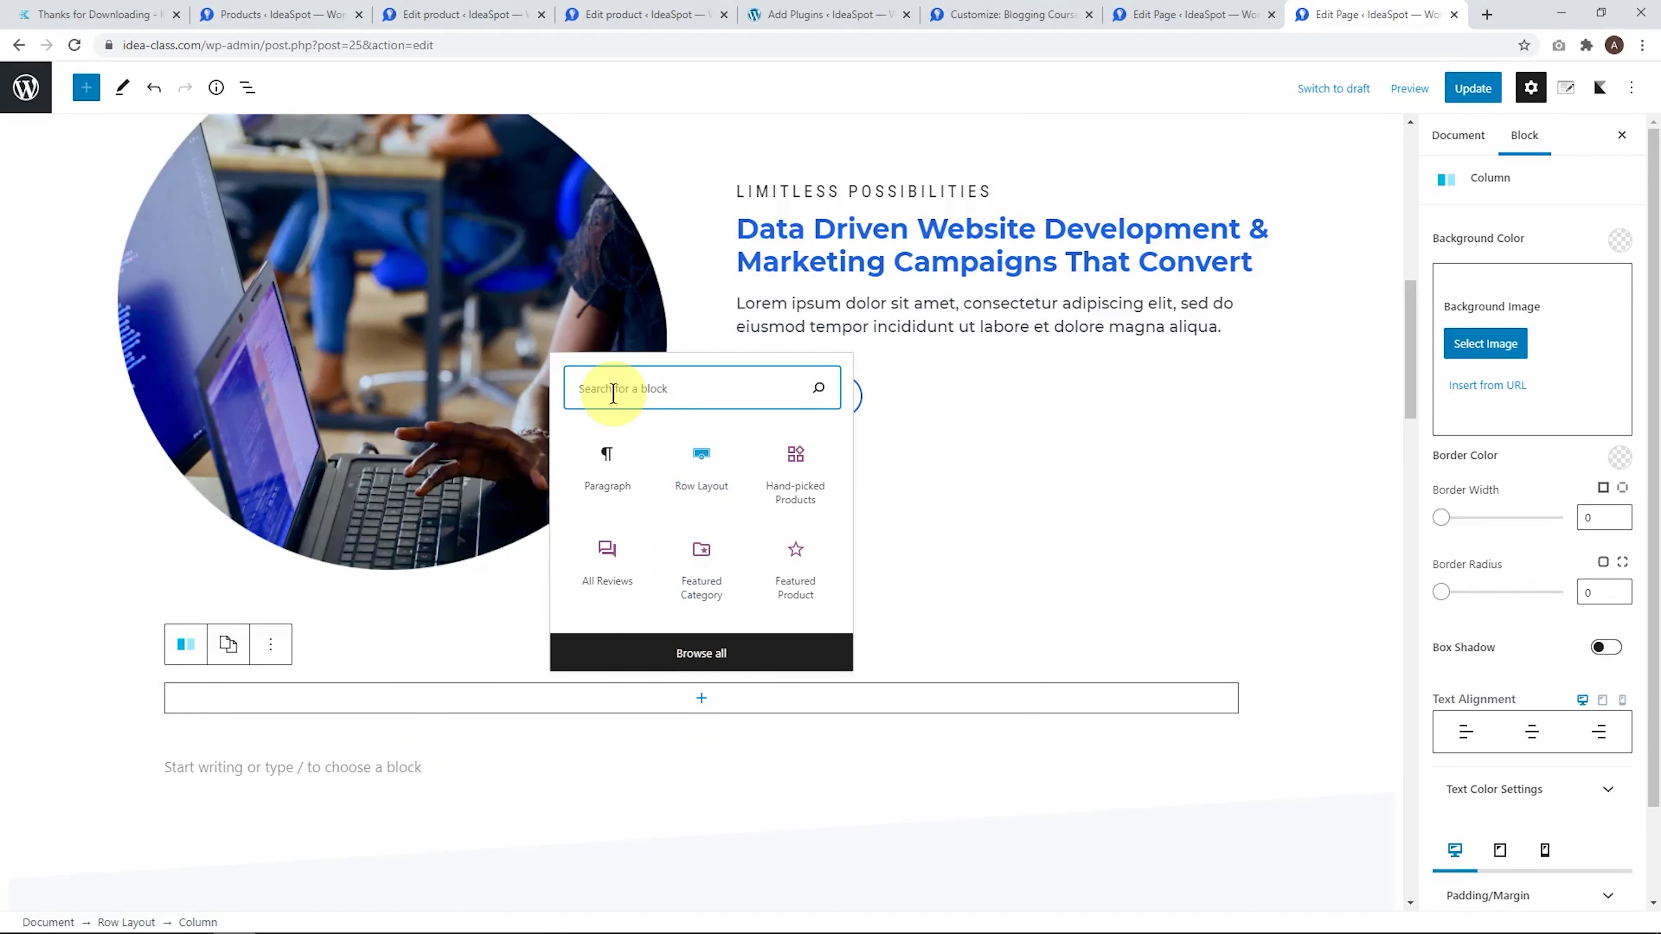
pyautogui.write('woo')
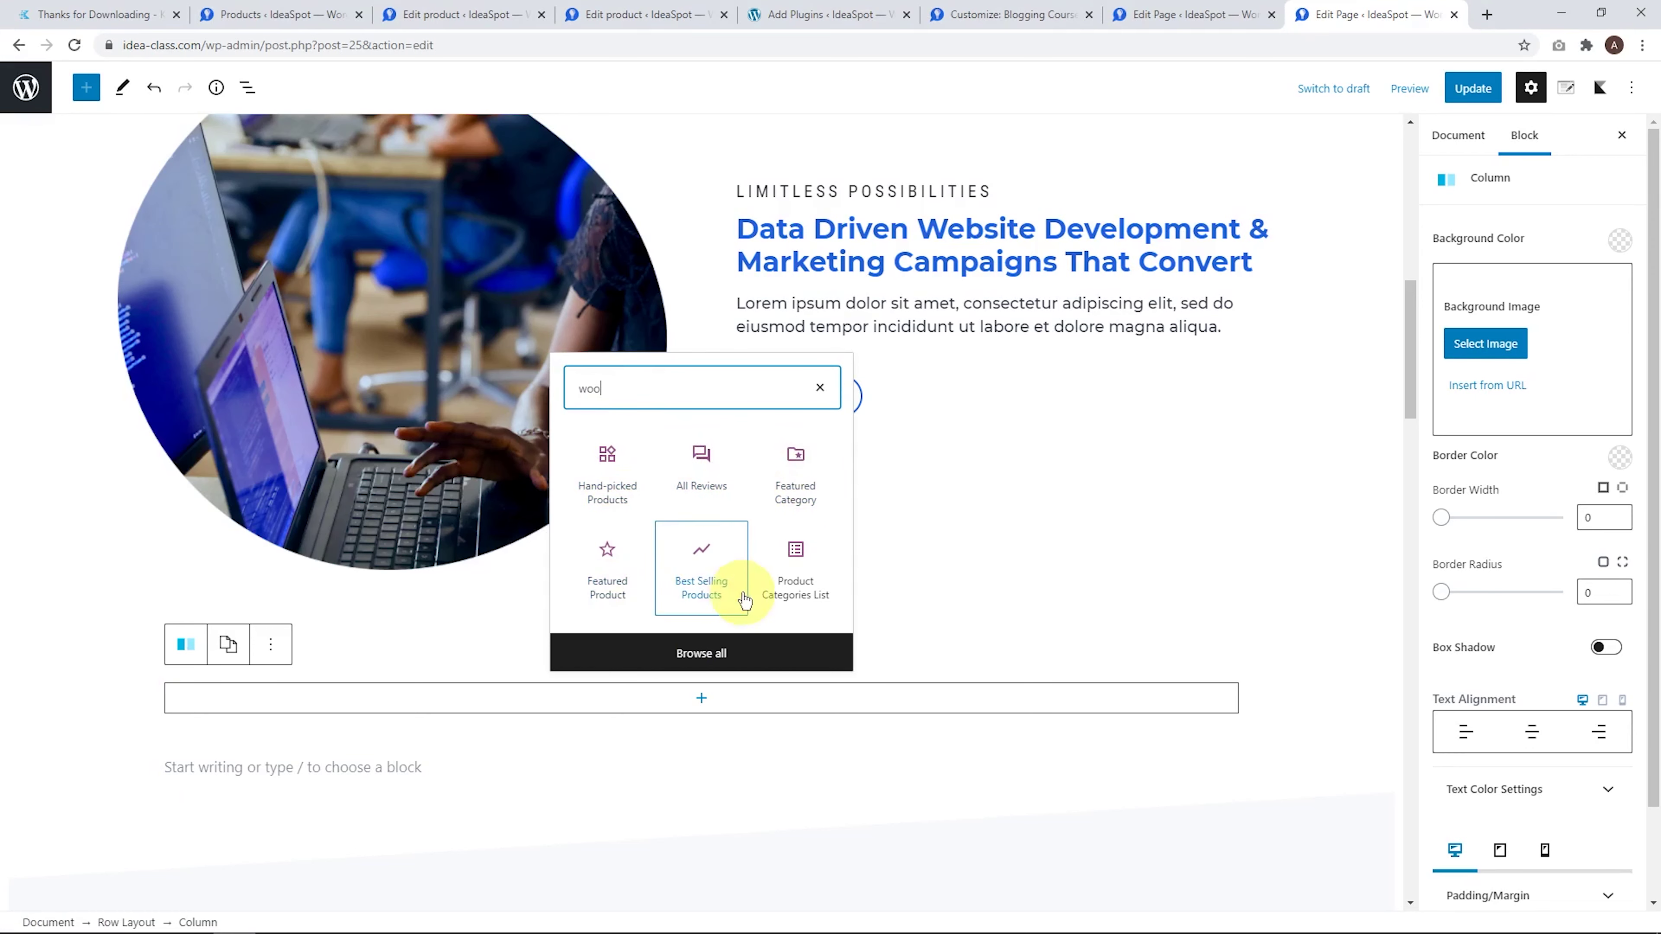
pyautogui.press('BackSpace')
pyautogui.press('BackSpace')
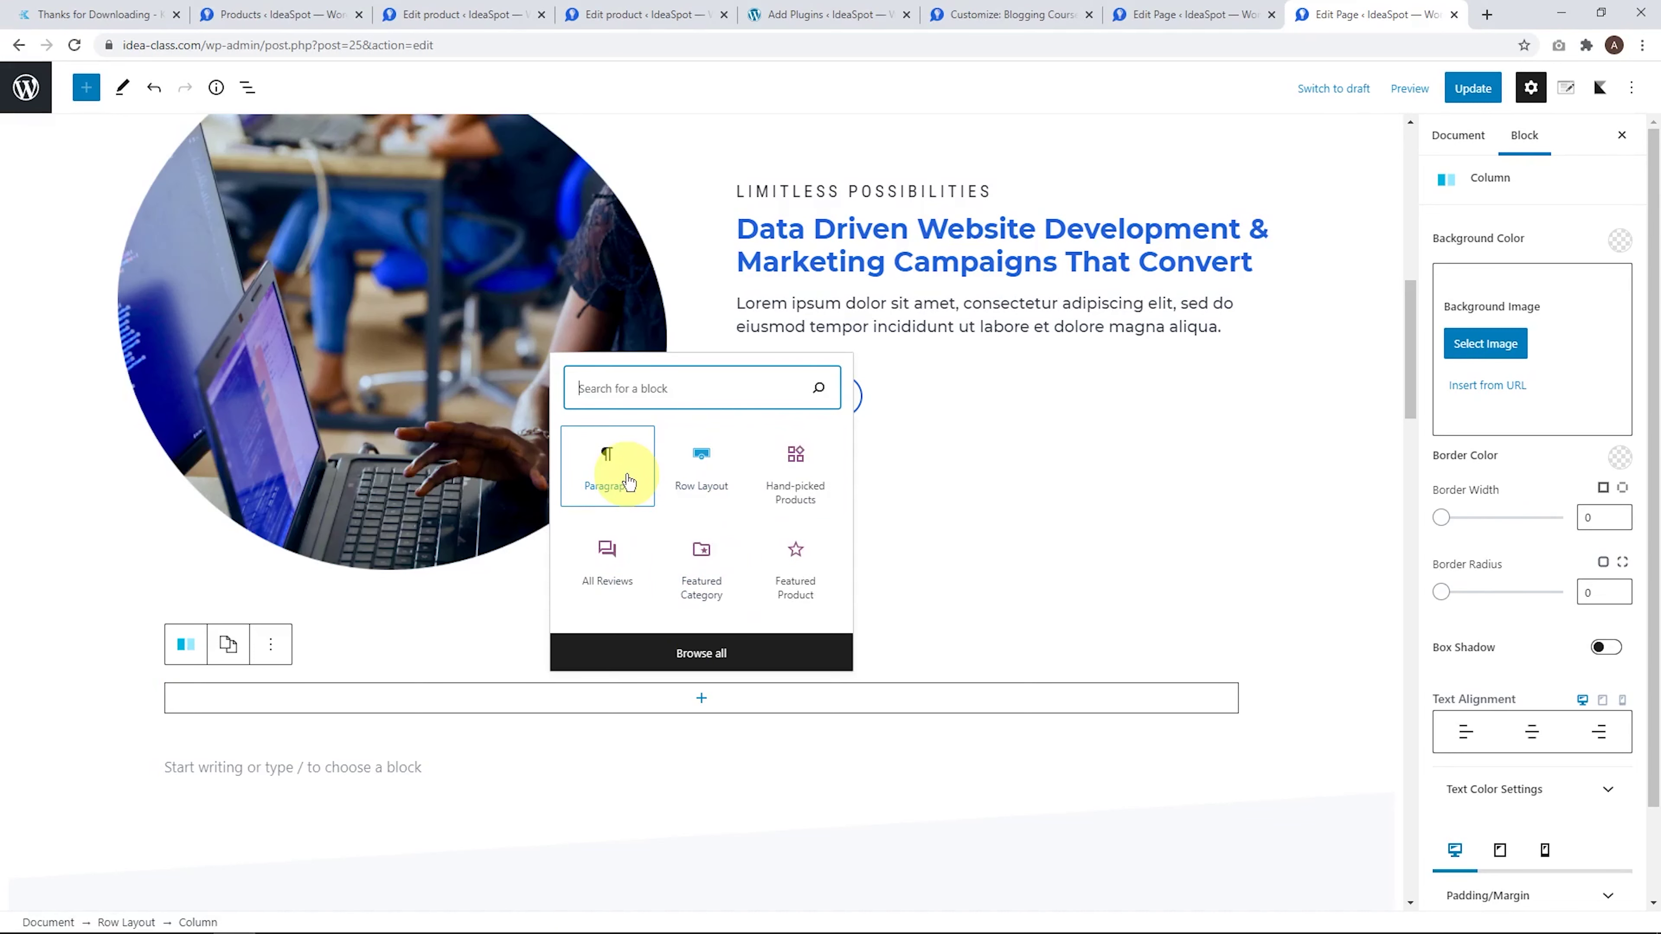
pyautogui.write('hand')
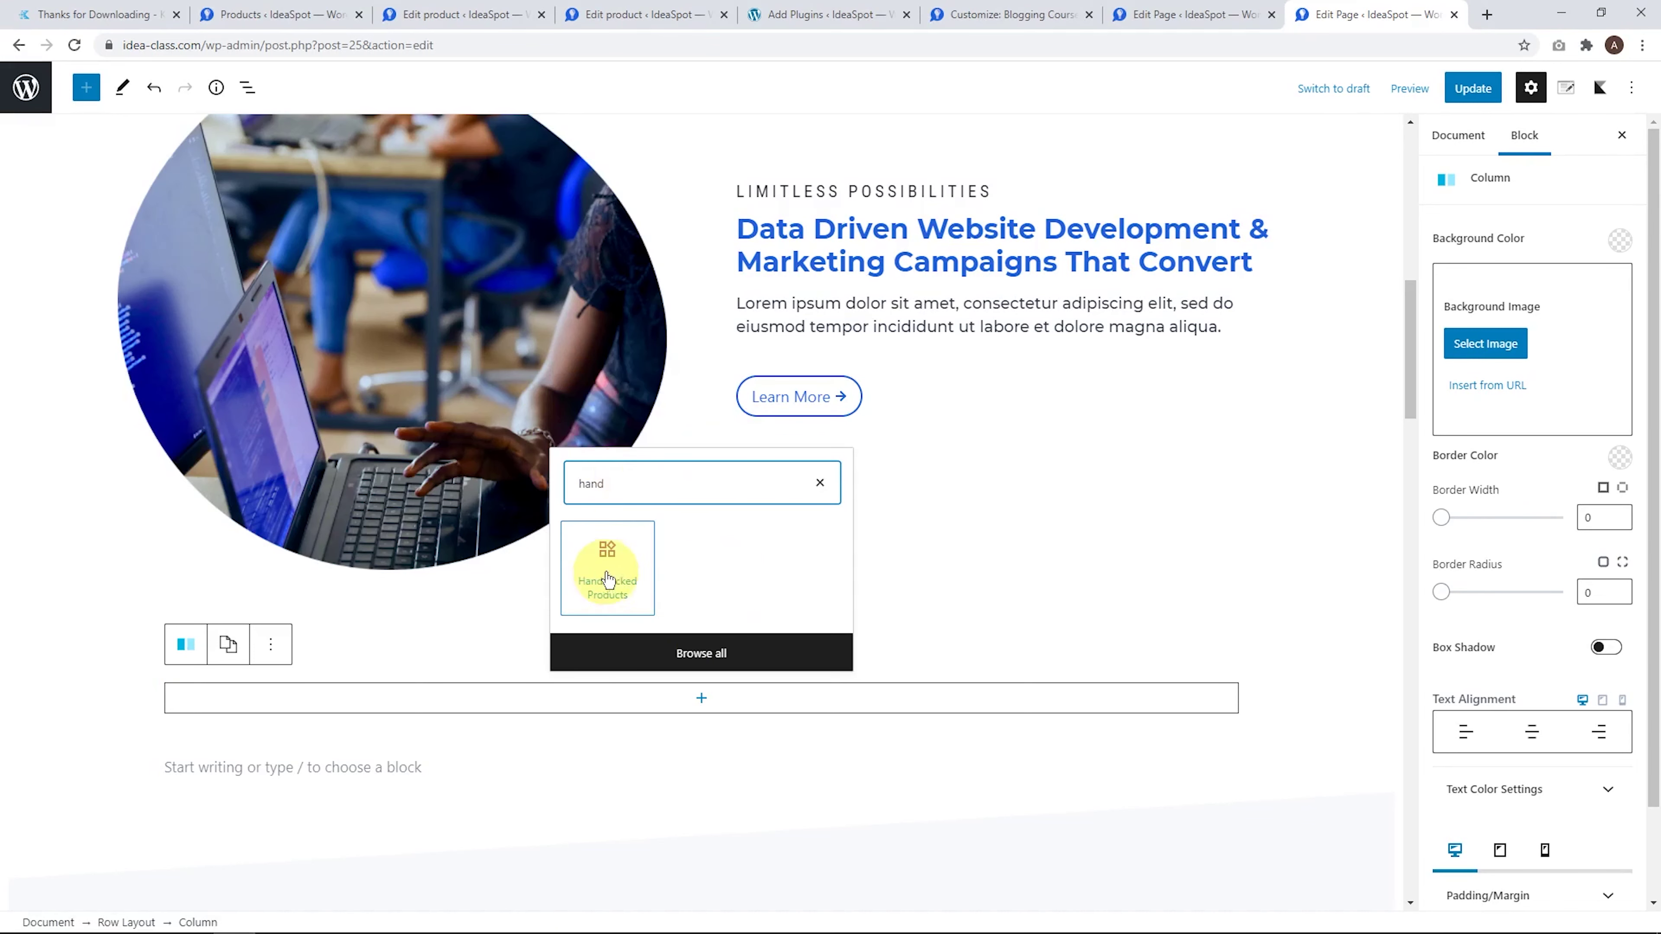
pyautogui.click(601, 581)
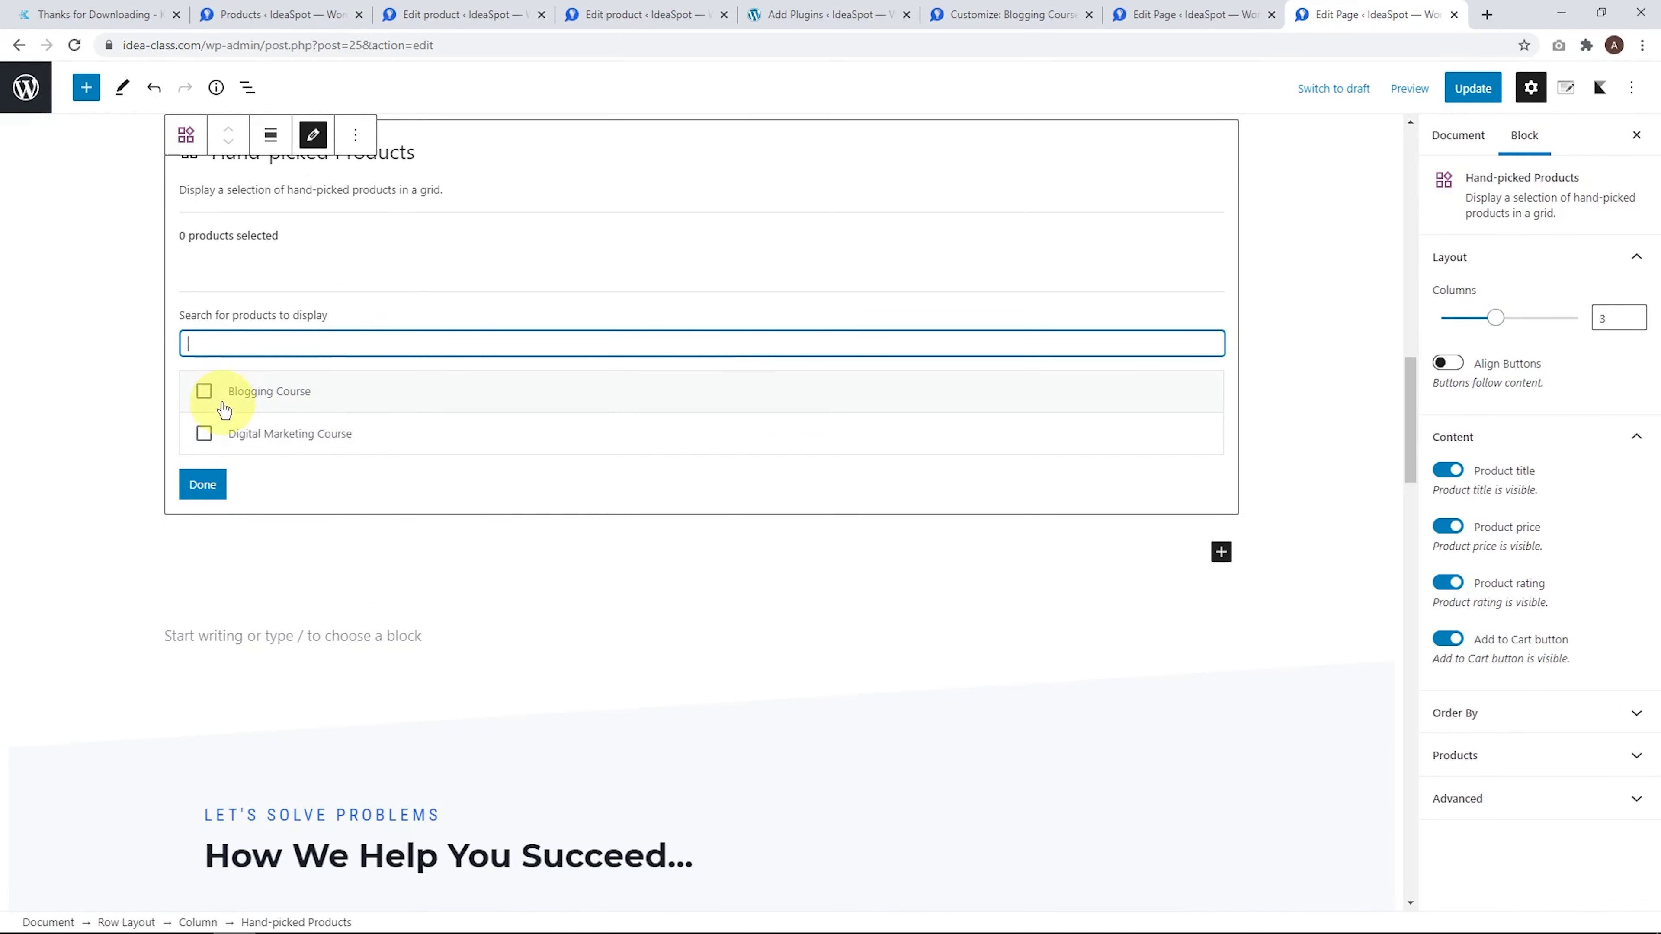
# Choose Blogging Course and Digital Marketing Course as the products displayed by the Hand-picked Products block
pyautogui.click(204, 393)
pyautogui.click(204, 433)
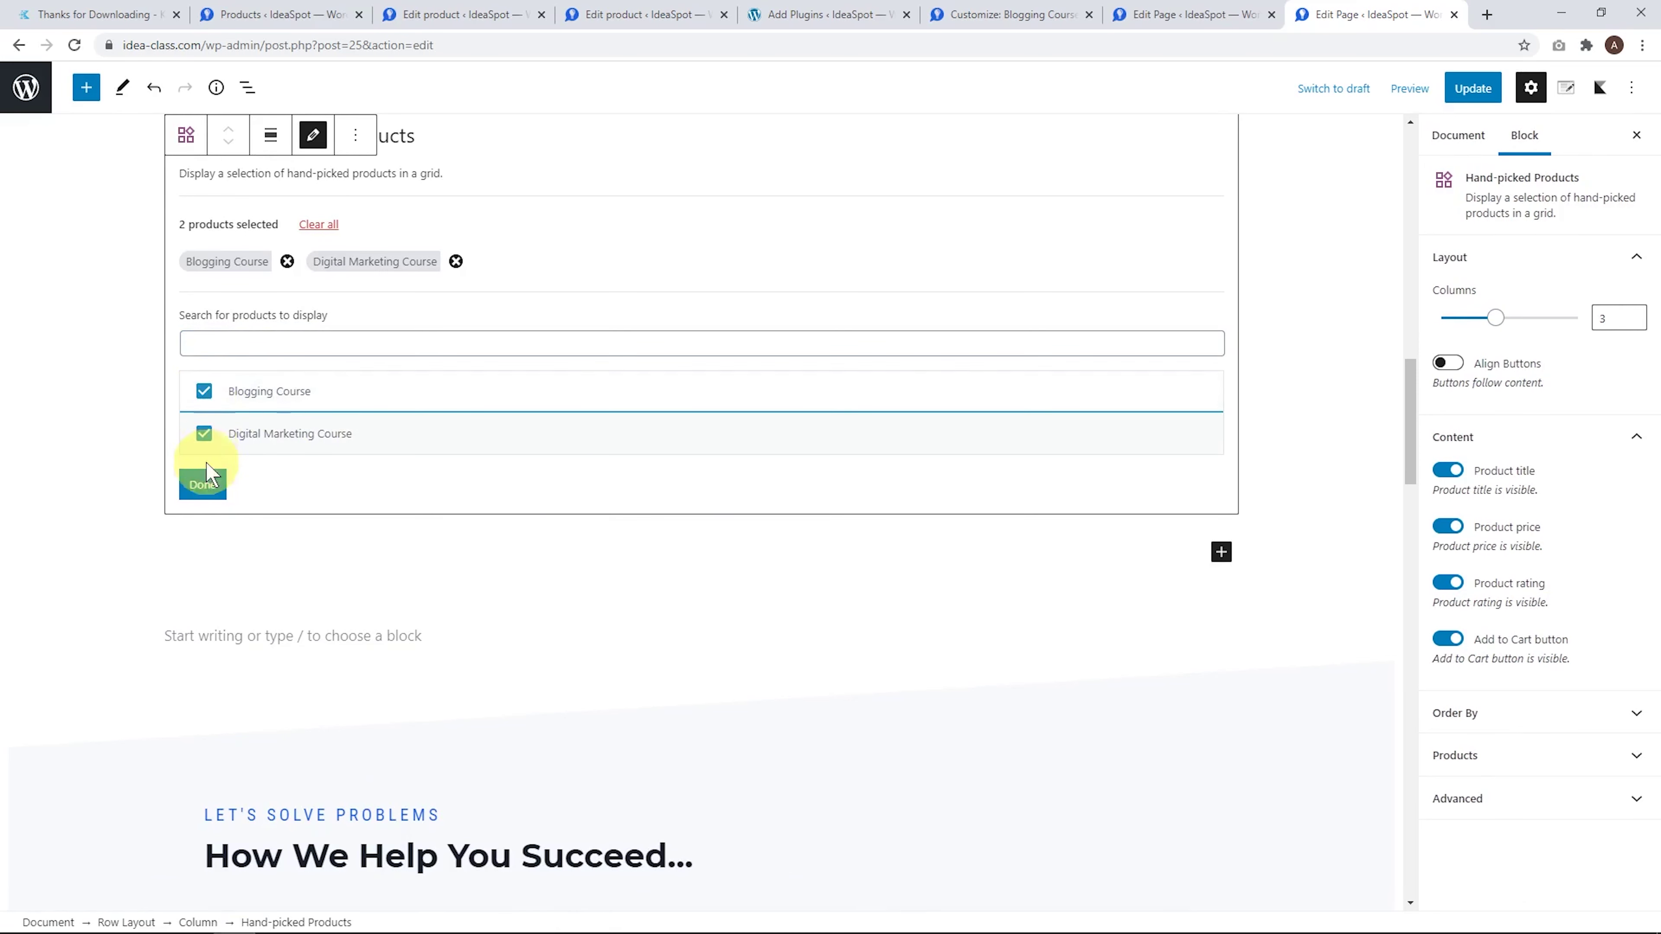
pyautogui.click(203, 485)
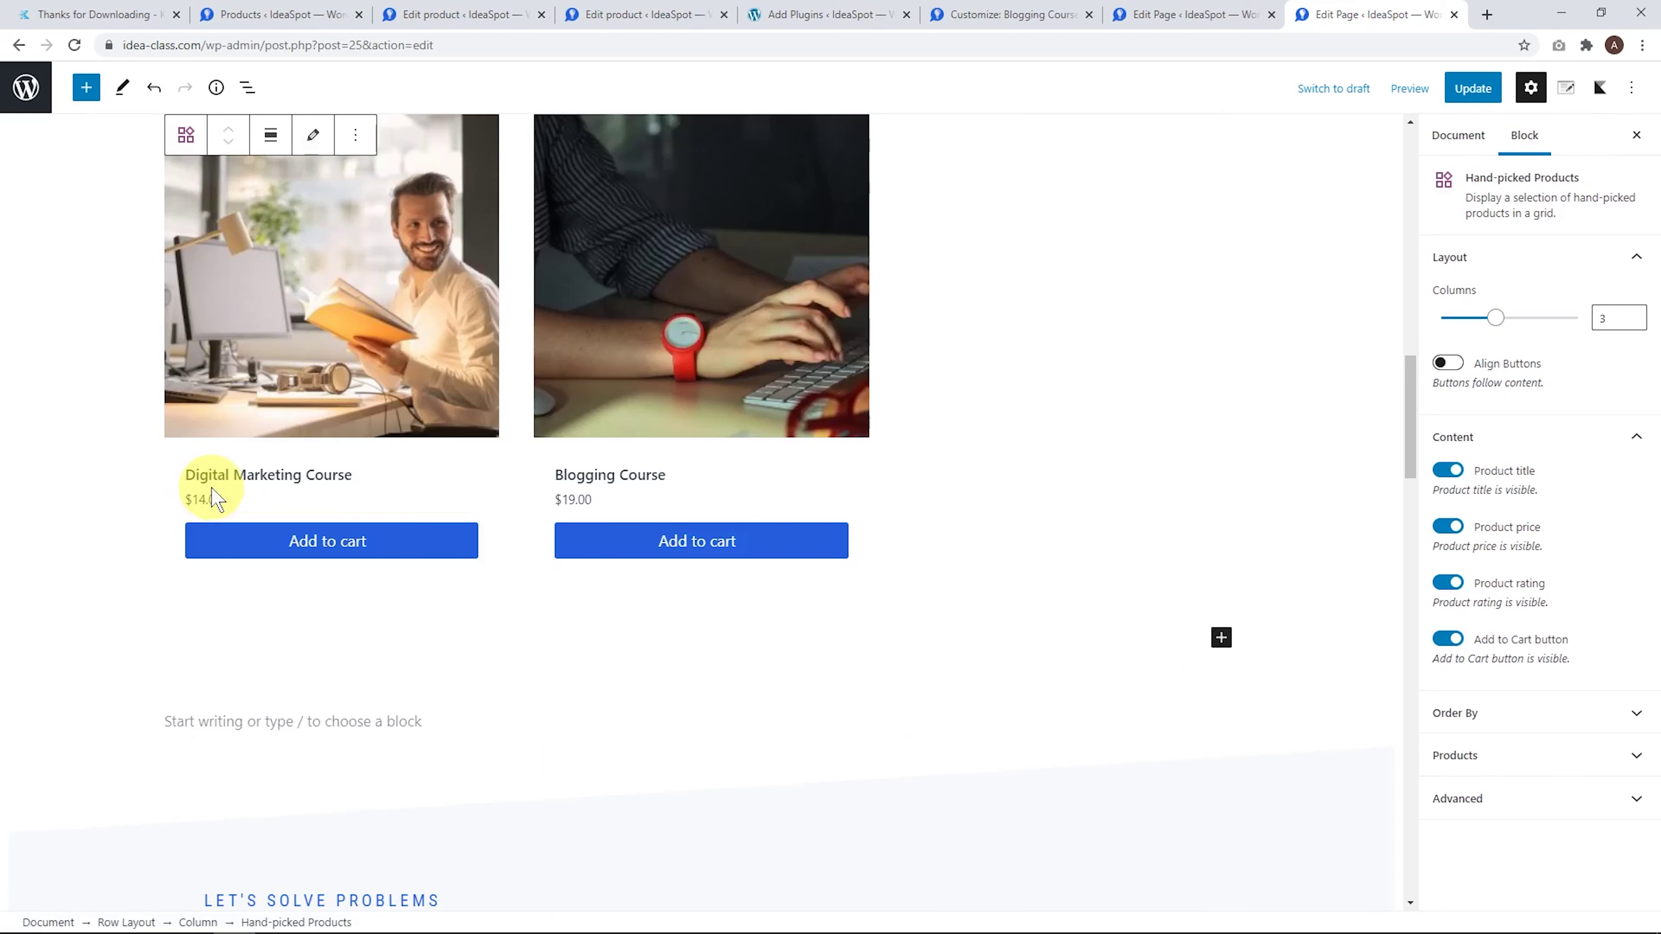
# Set the Hand-picked Products grid to 2 columns
pyautogui.scroll(3, 282, 487)
pyautogui.click(511, 505)
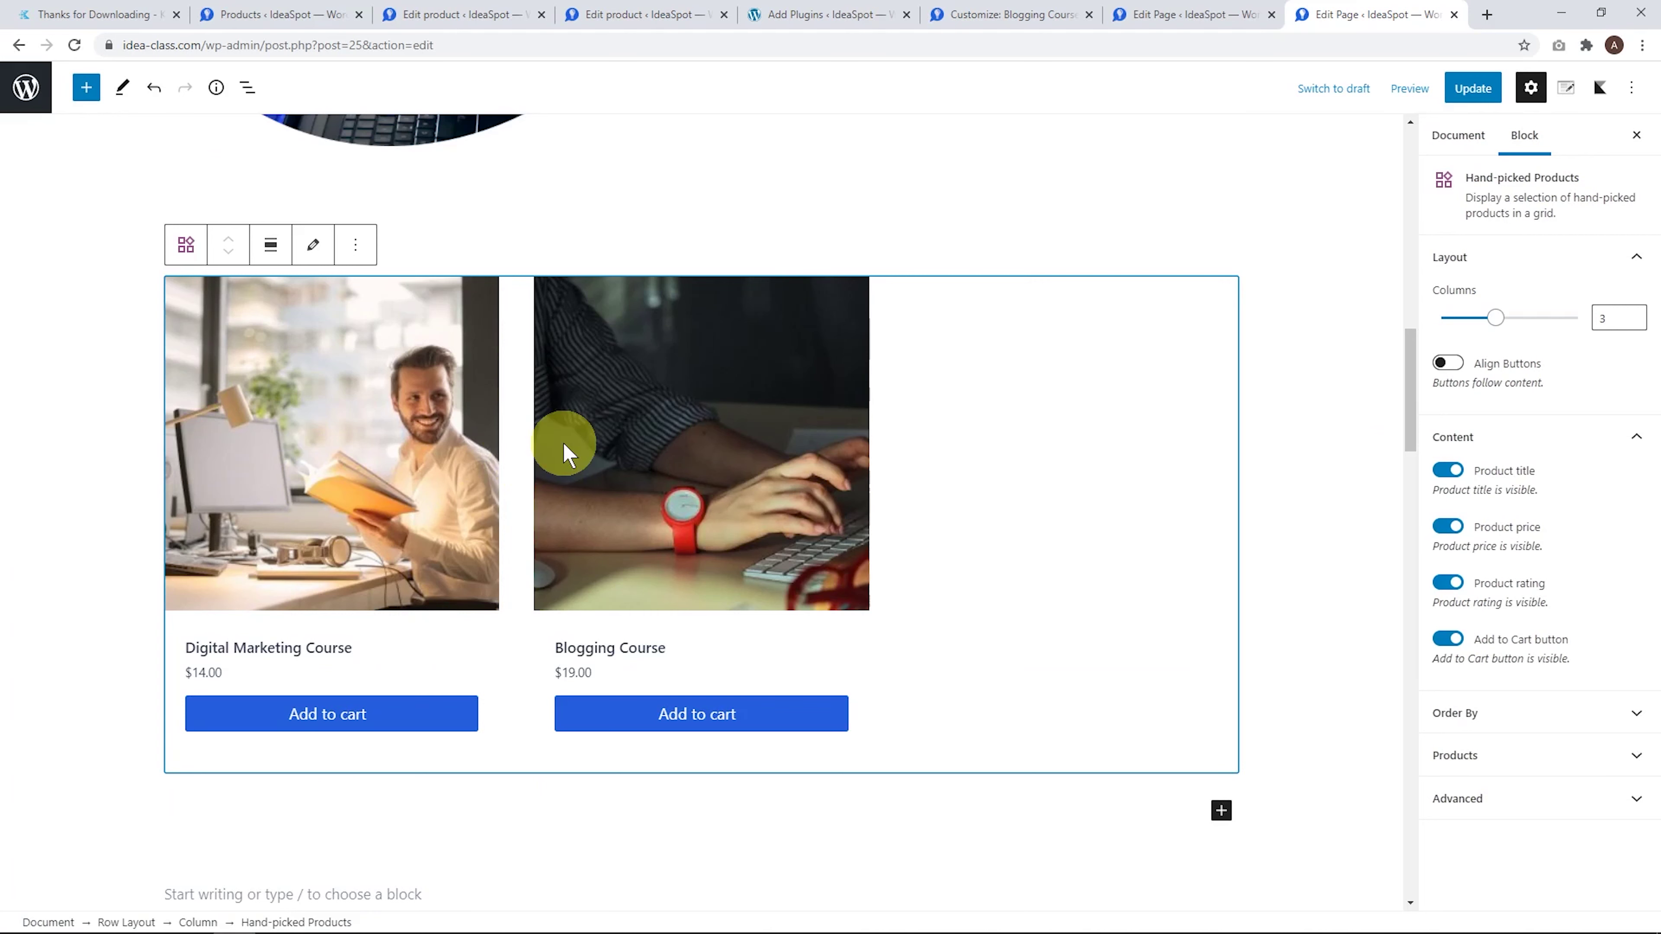
pyautogui.scroll(-2, 566, 451)
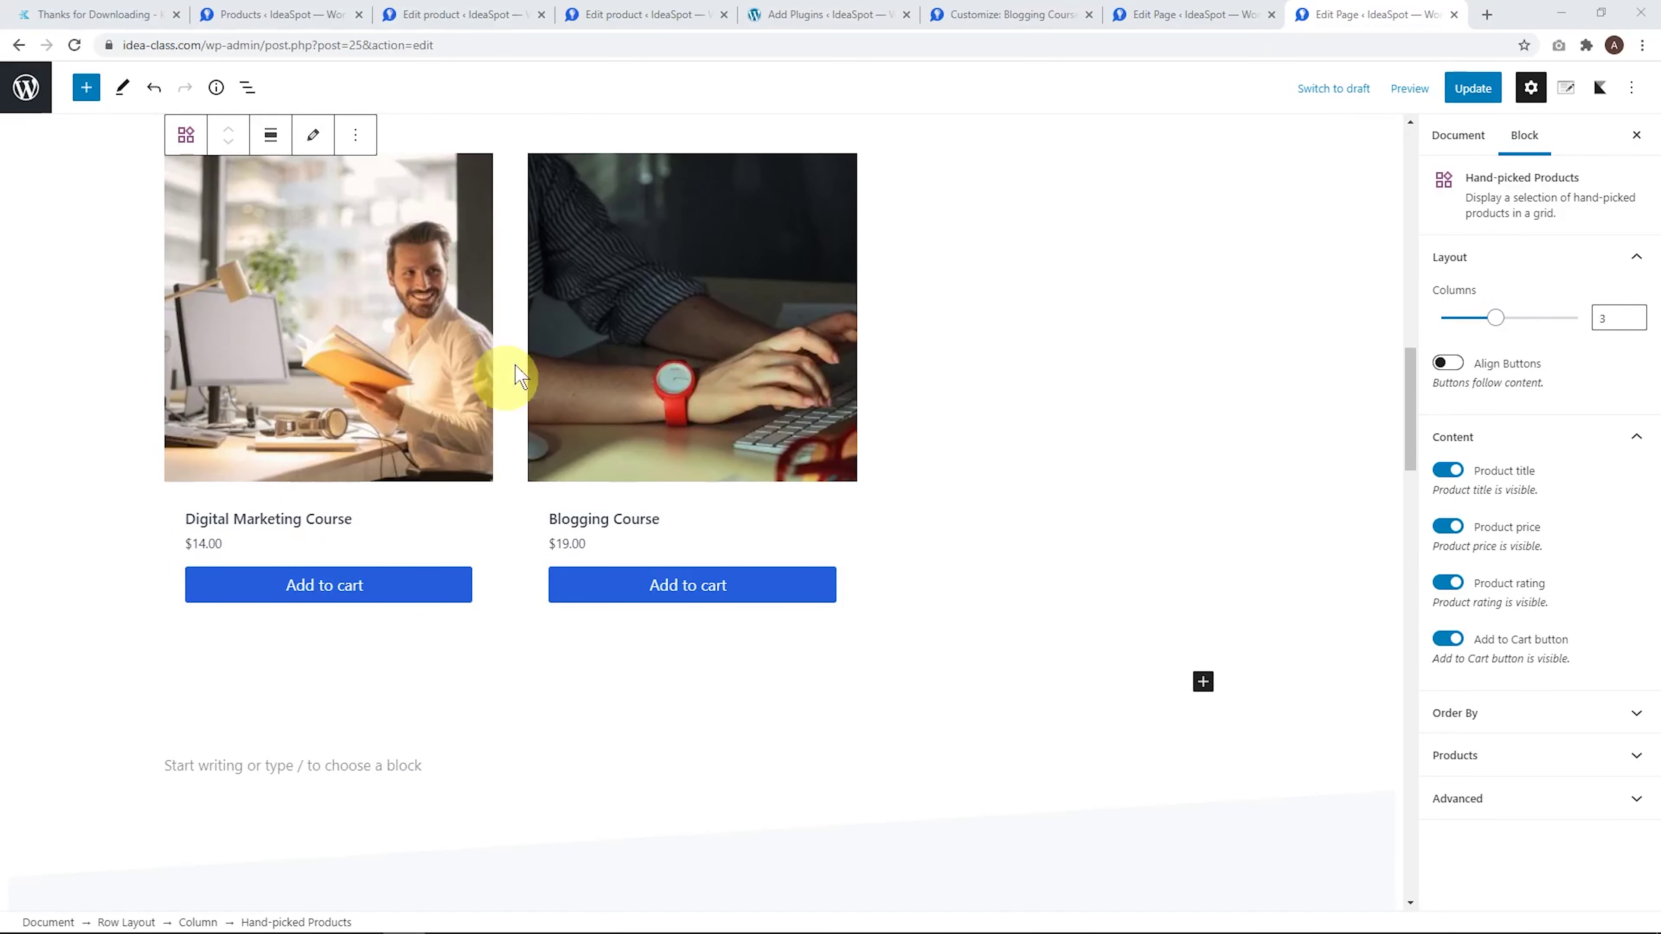
pyautogui.click(1533, 95)
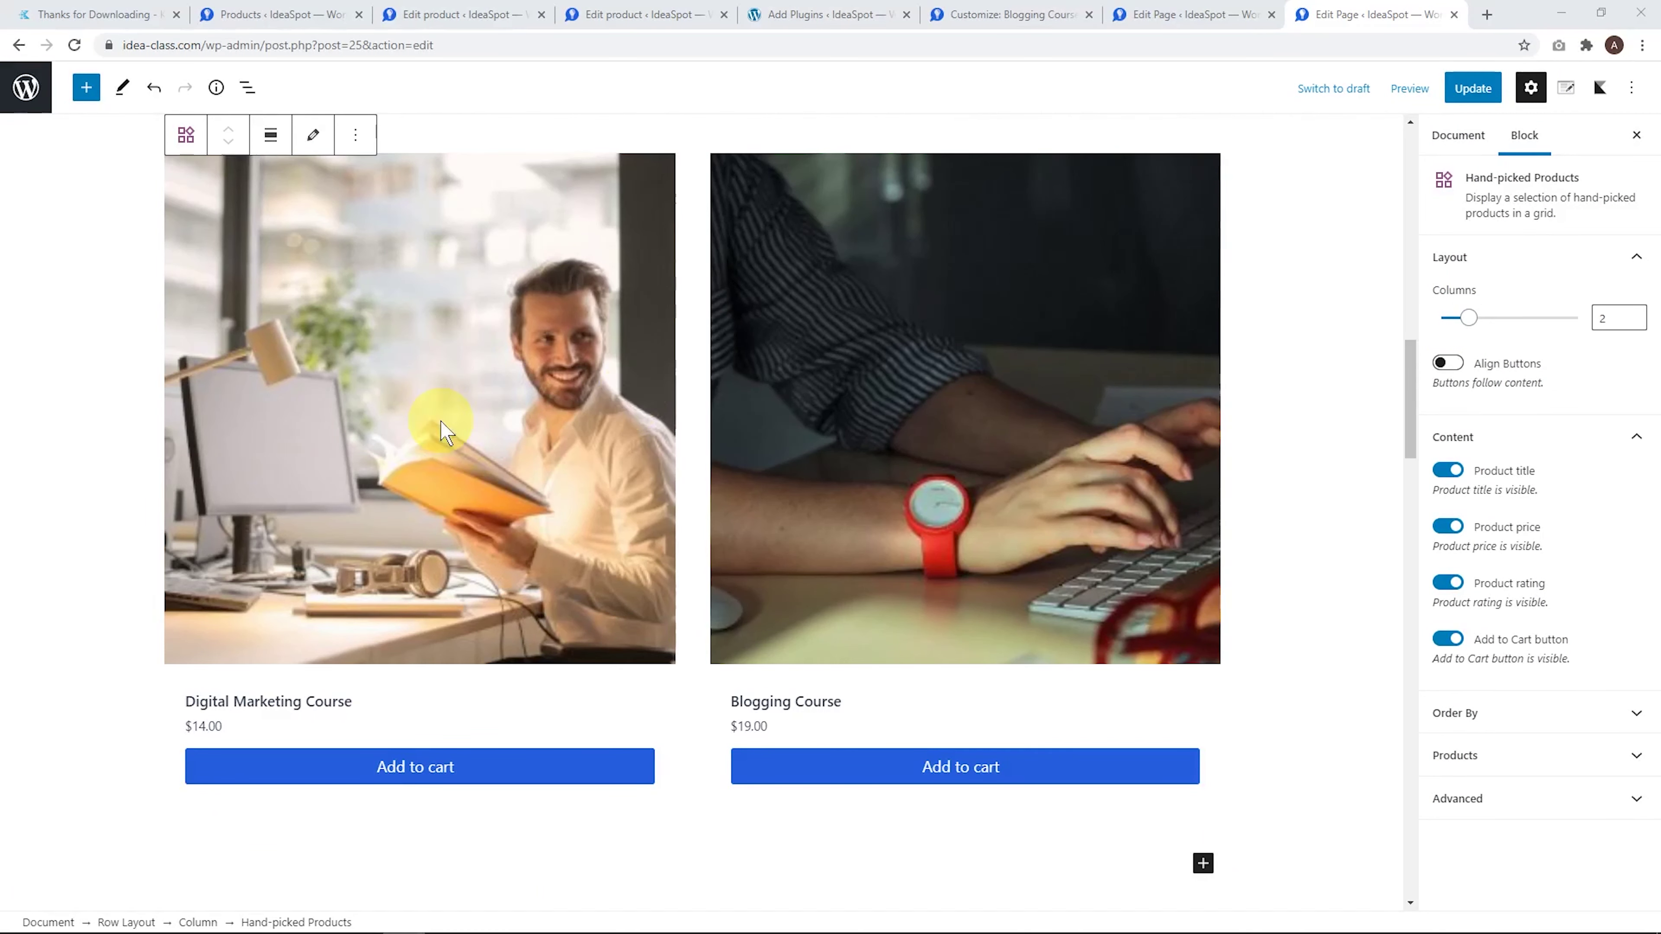
# Switch the products row's padding unit to percent and set its top and bottom padding to 0
pyautogui.click(125, 923)
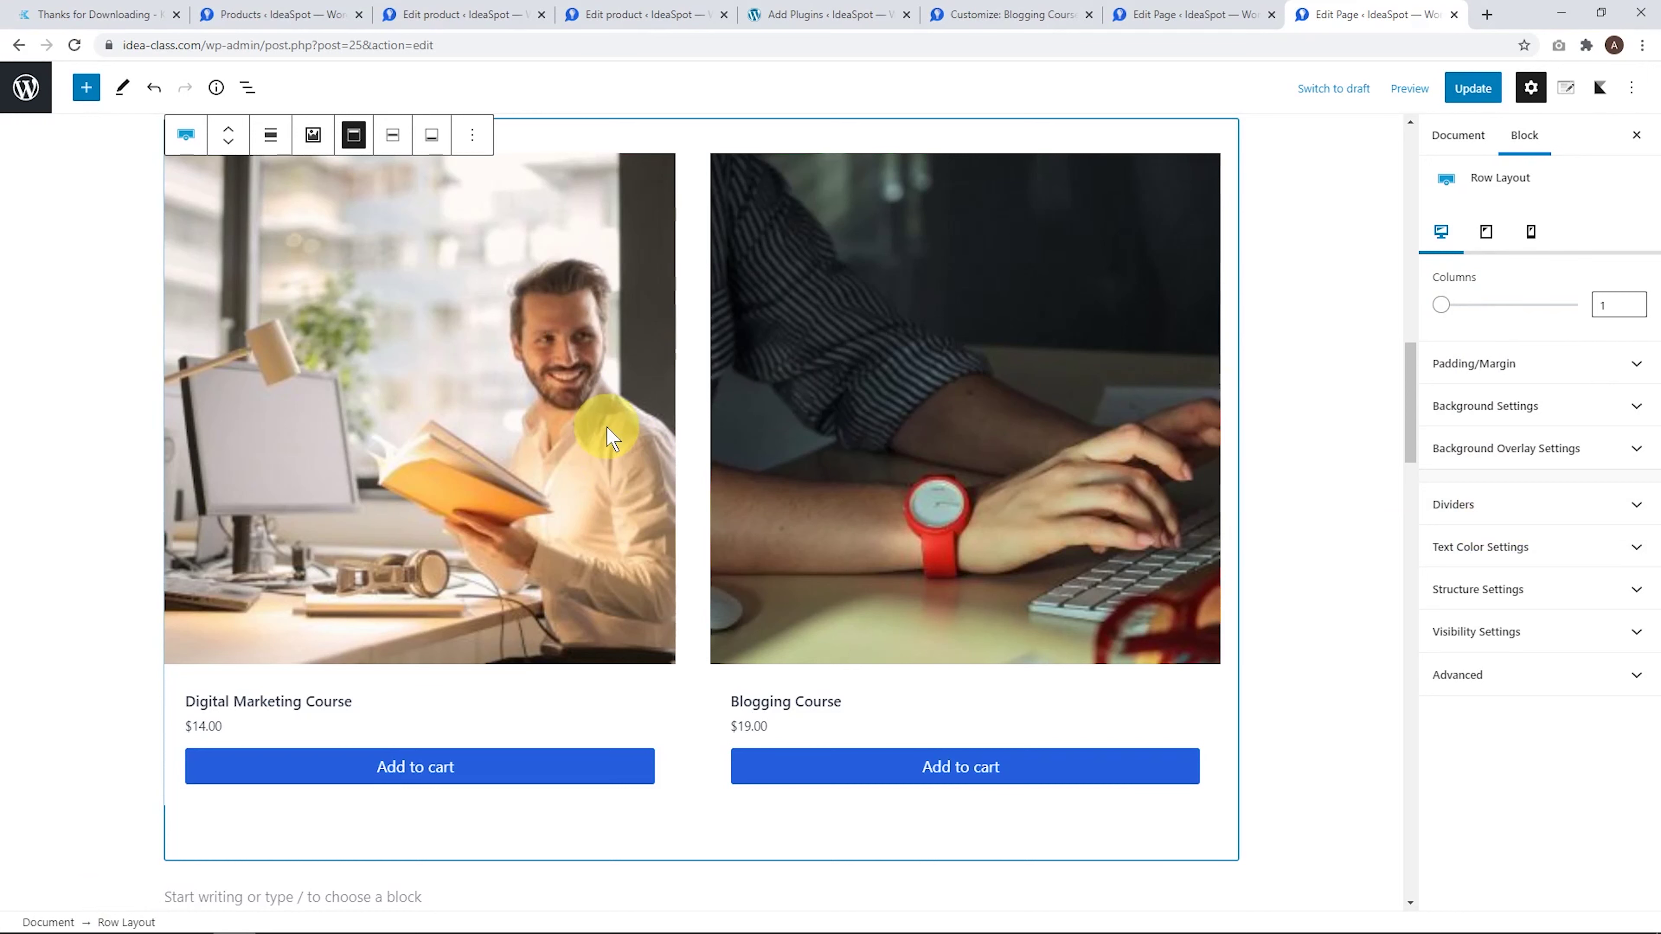
pyautogui.click(1548, 365)
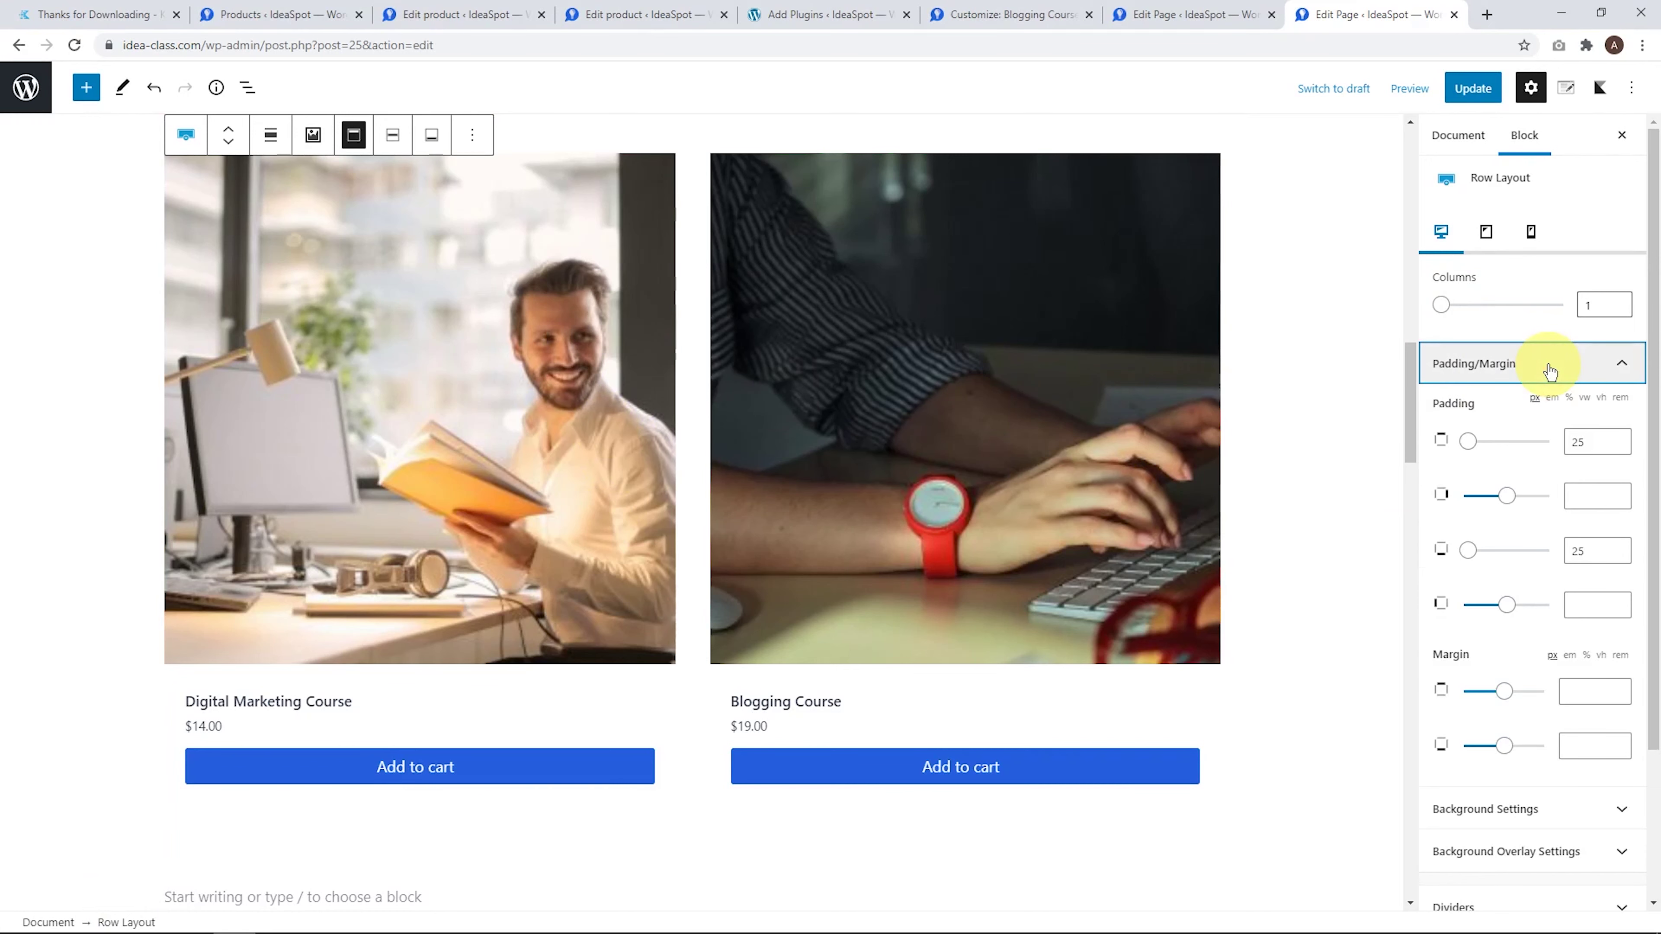
pyautogui.click(1569, 397)
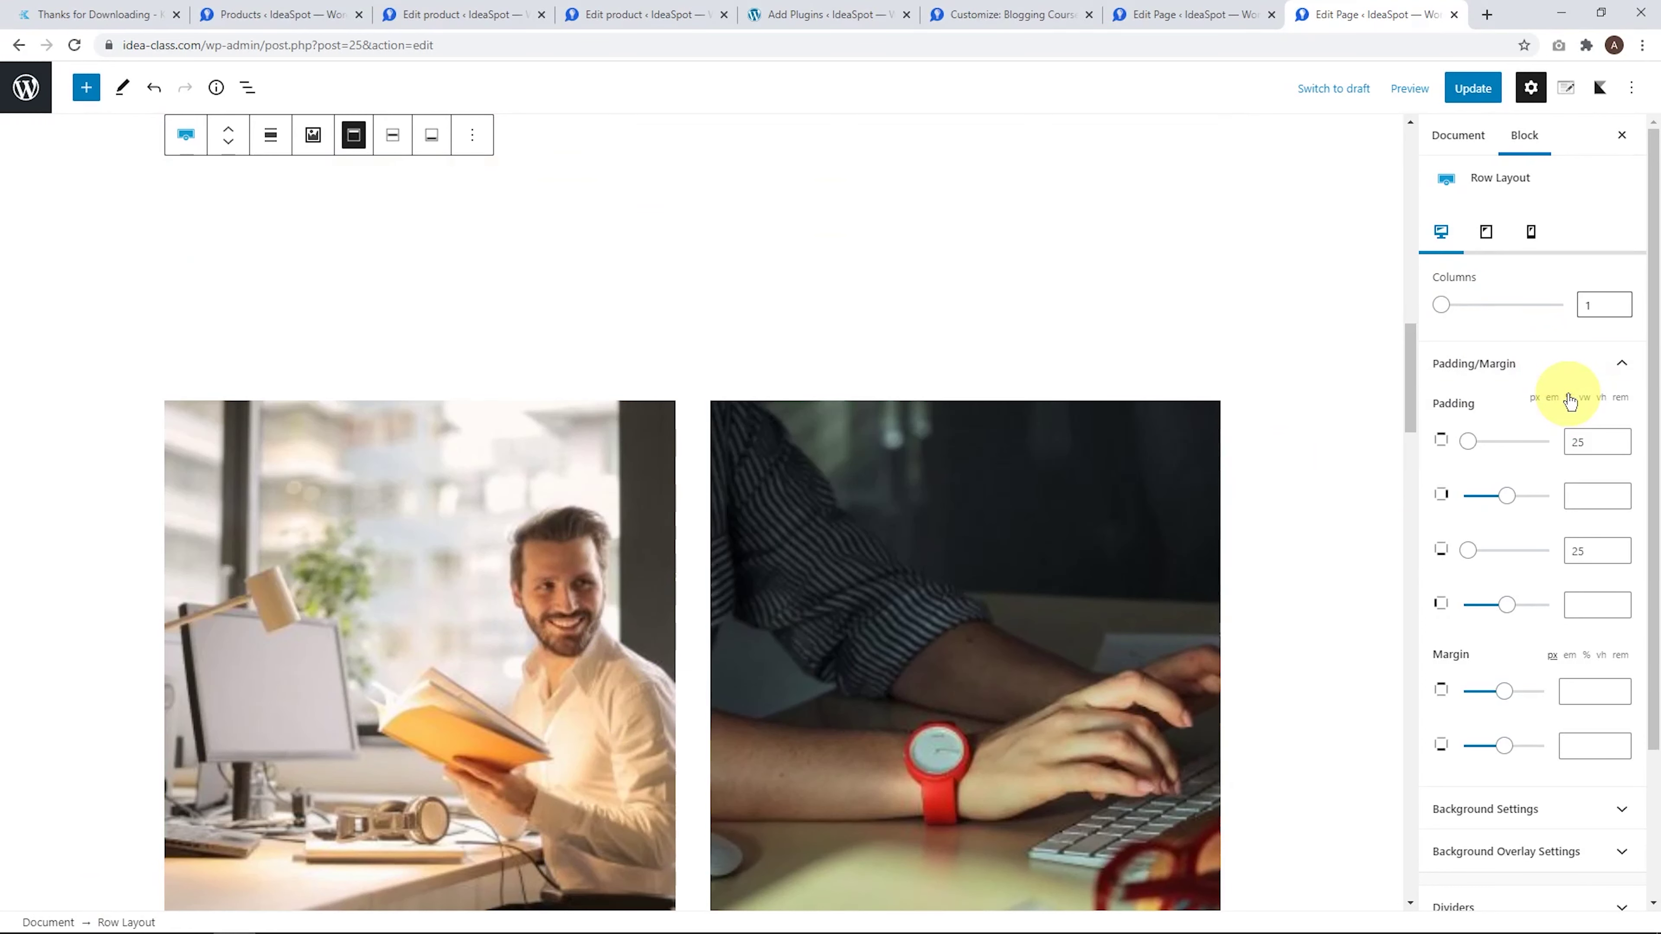
pyautogui.scroll(-3, 1572, 431)
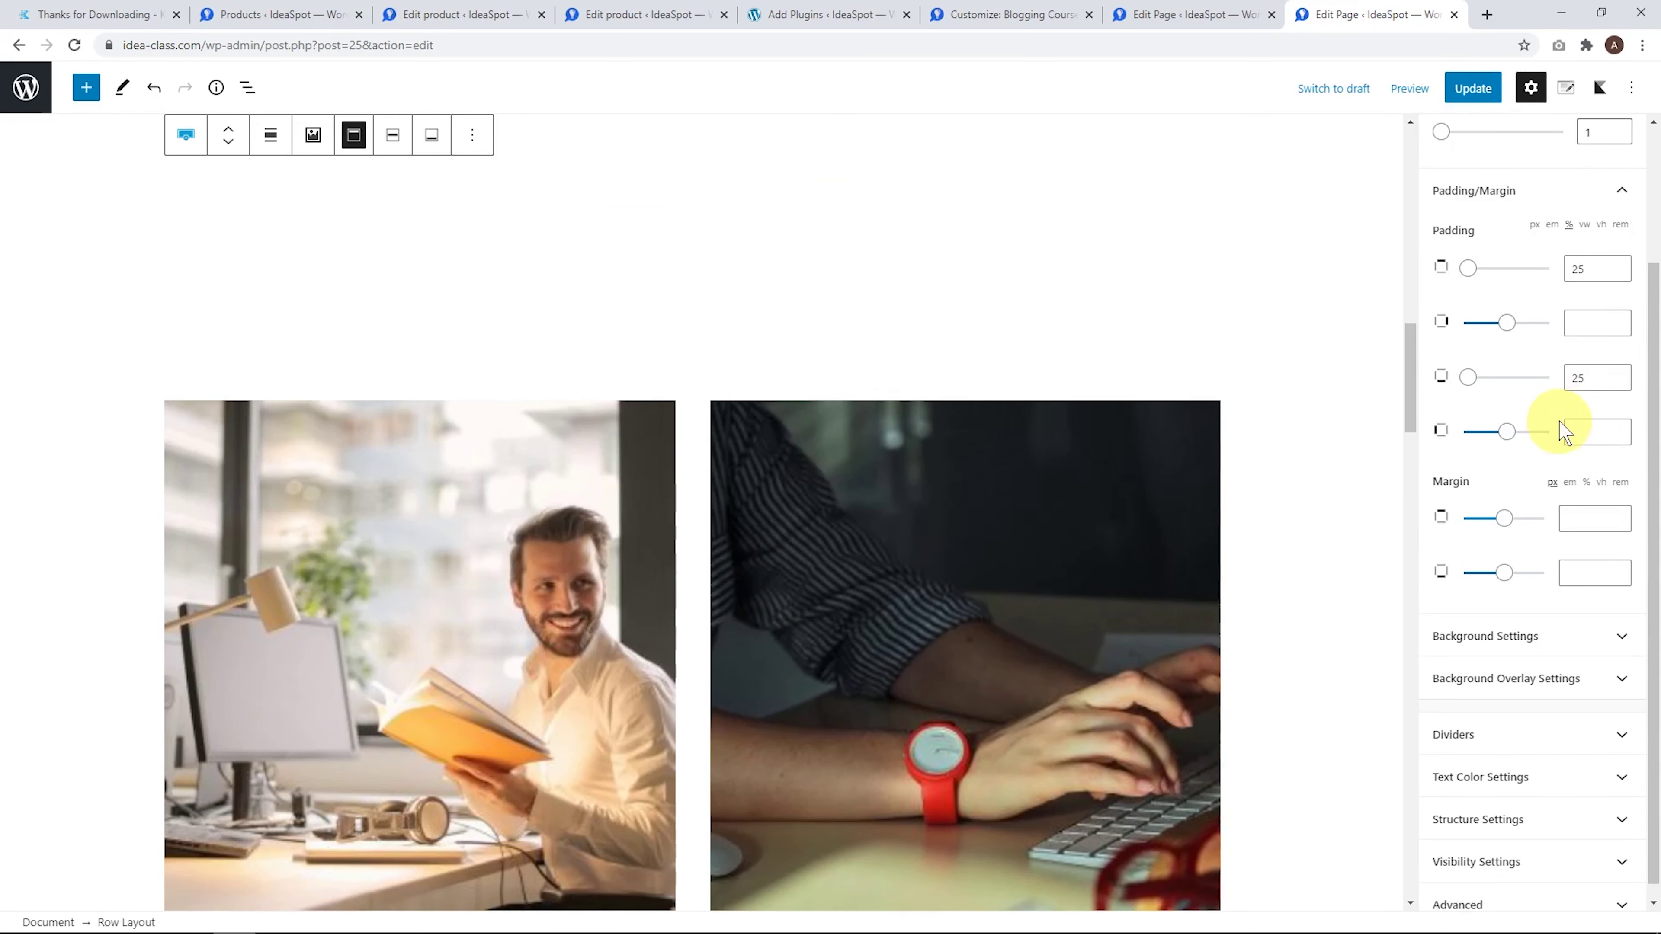
pyautogui.doubleClick(1587, 268)
pyautogui.write('0')
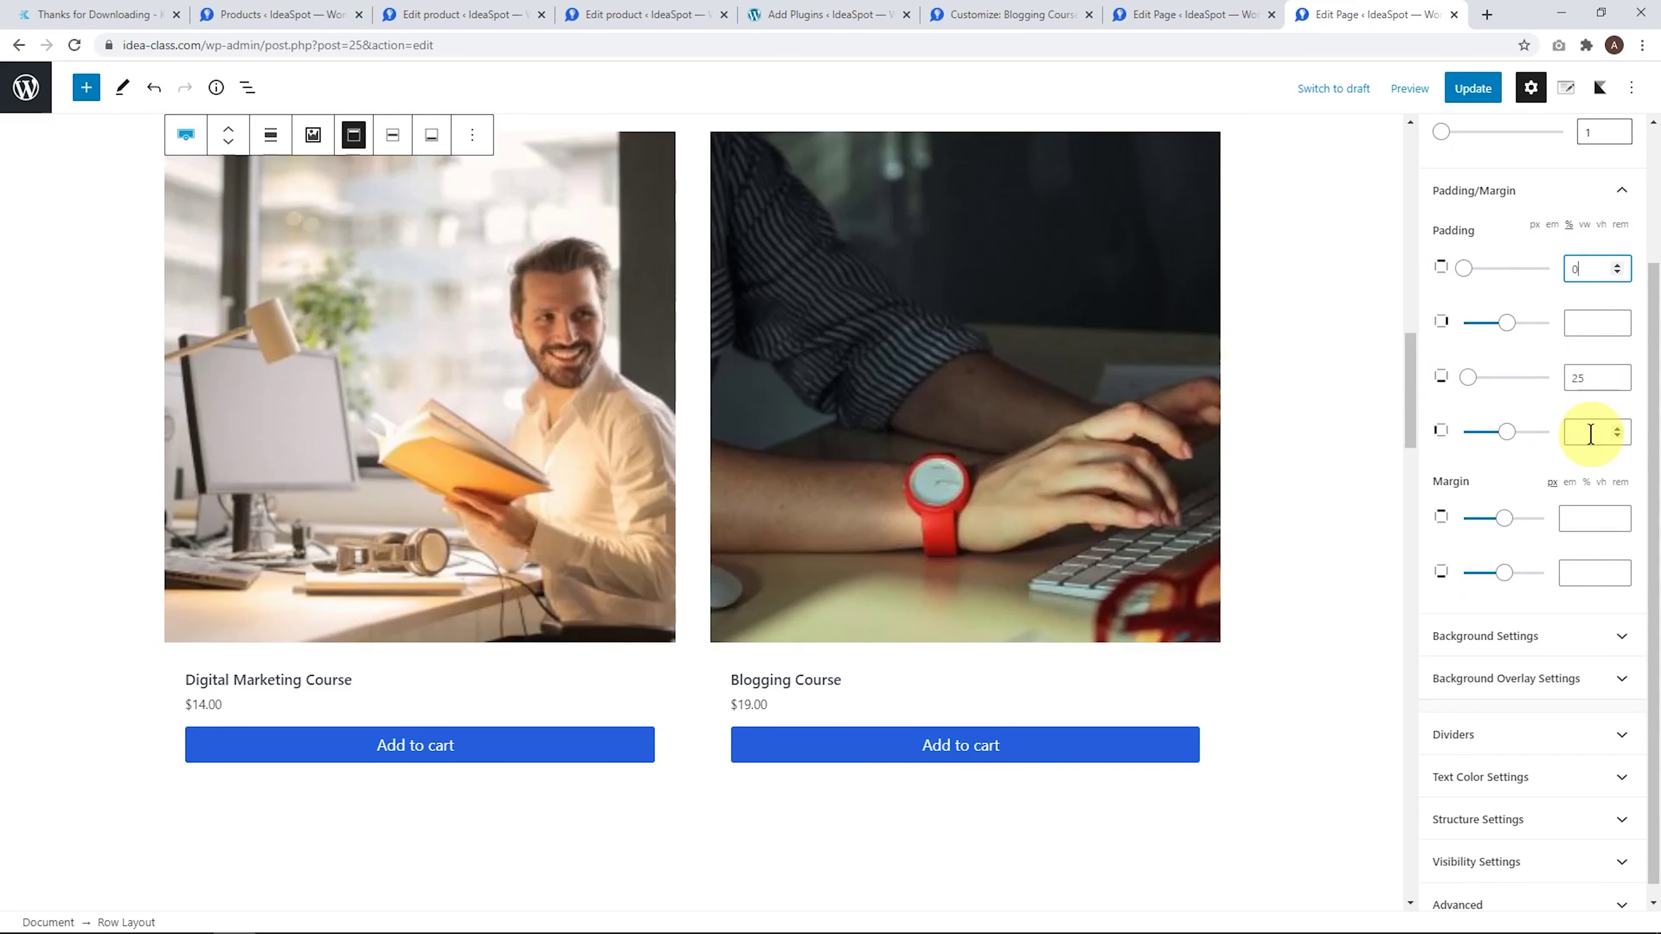
pyautogui.doubleClick(1583, 378)
pyautogui.write('0')
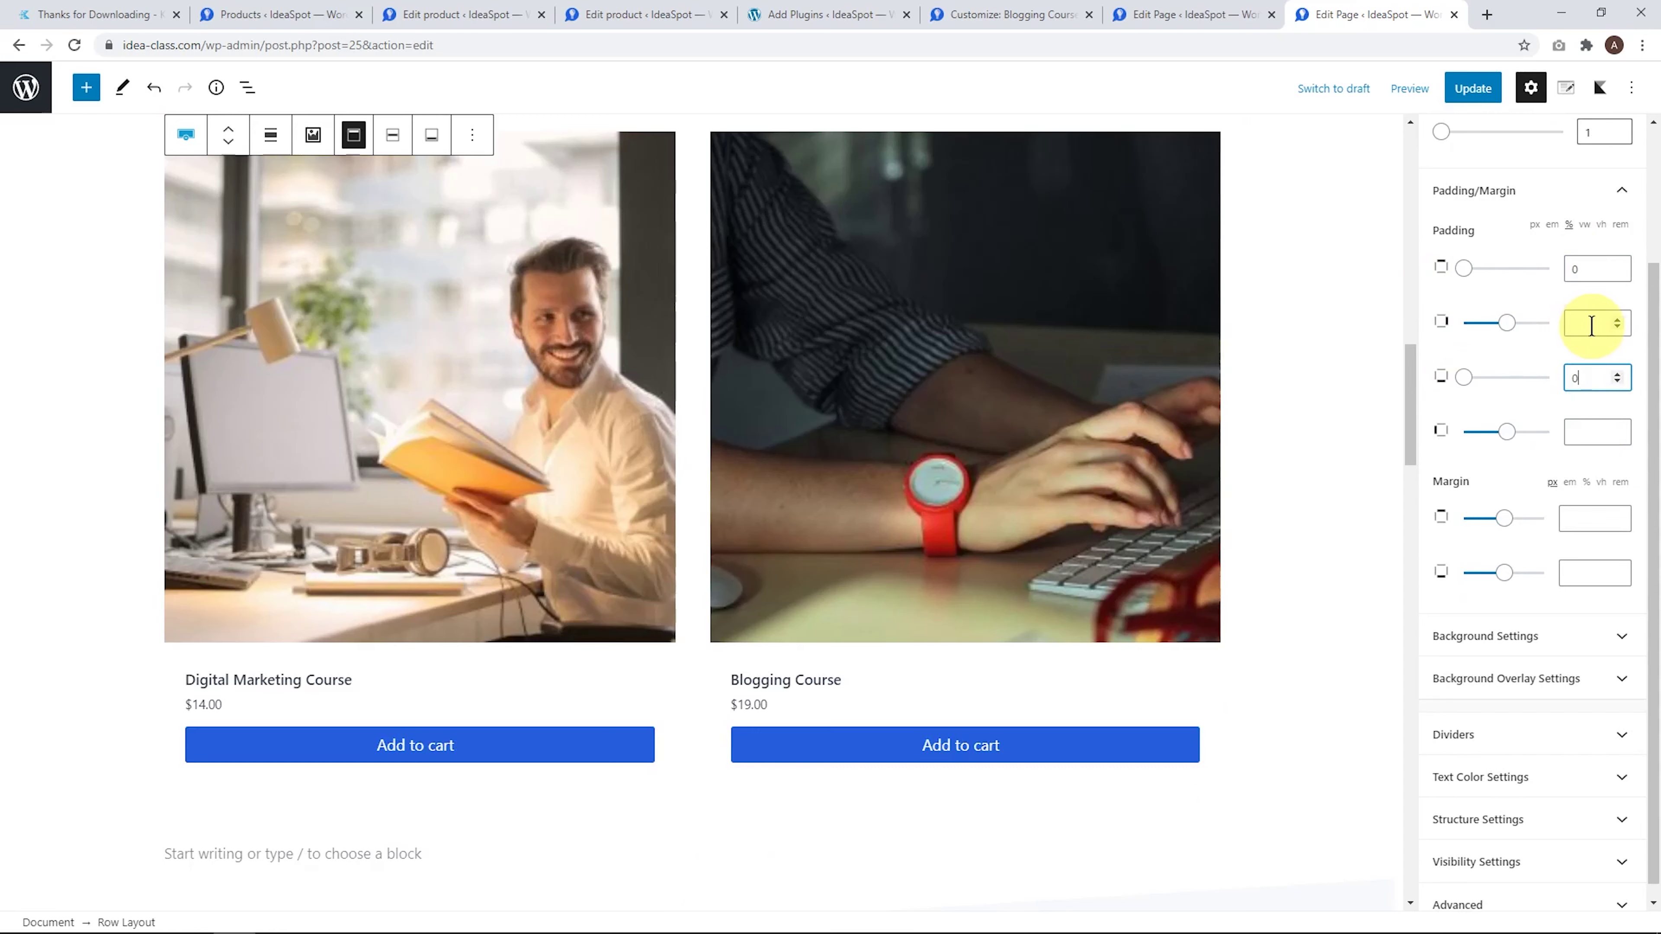
# Try left and right padding of 10% and then 20% on the products row
pyautogui.write('10')
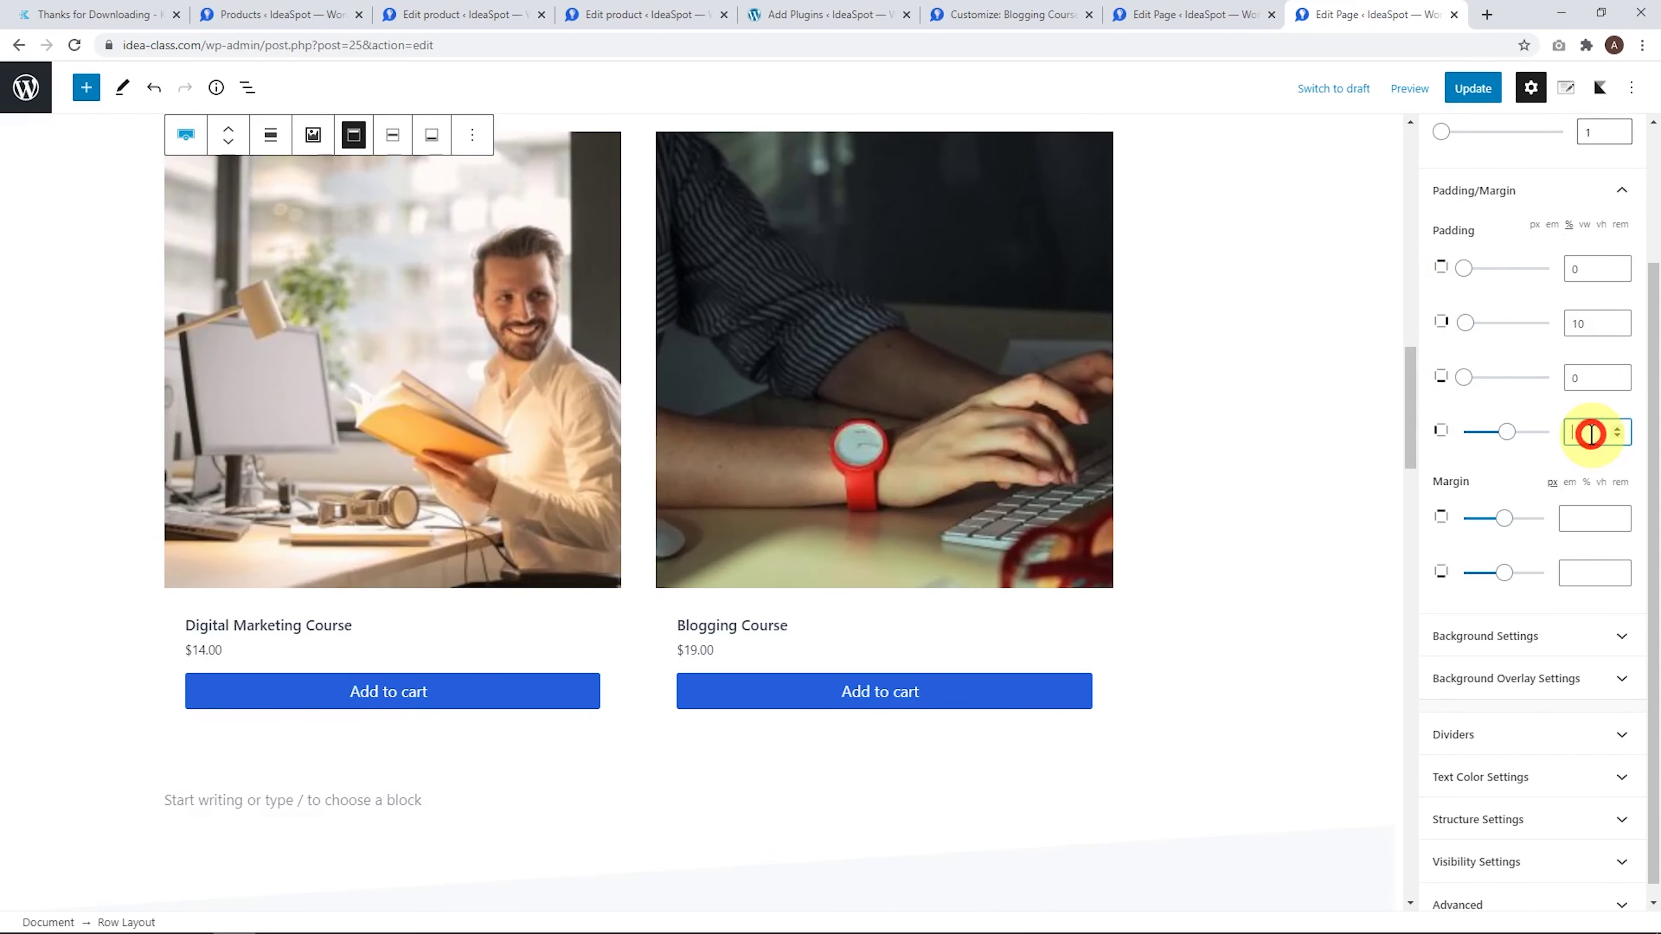
pyautogui.write('10')
pyautogui.scroll(3, 1186, 438)
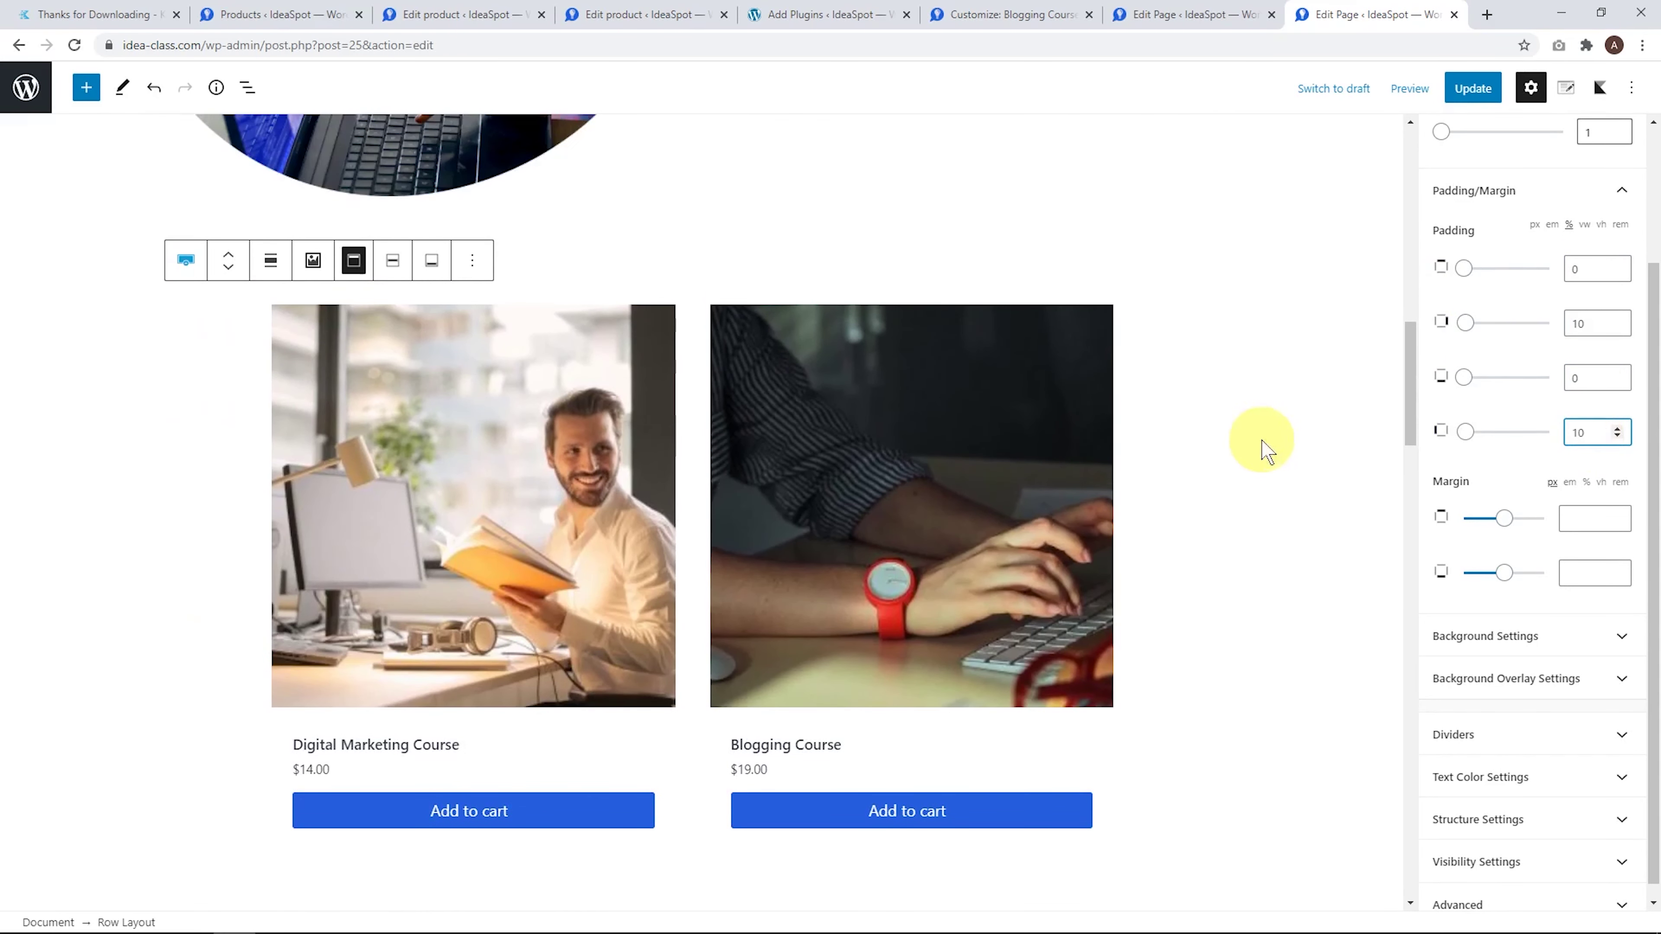
pyautogui.write('2')
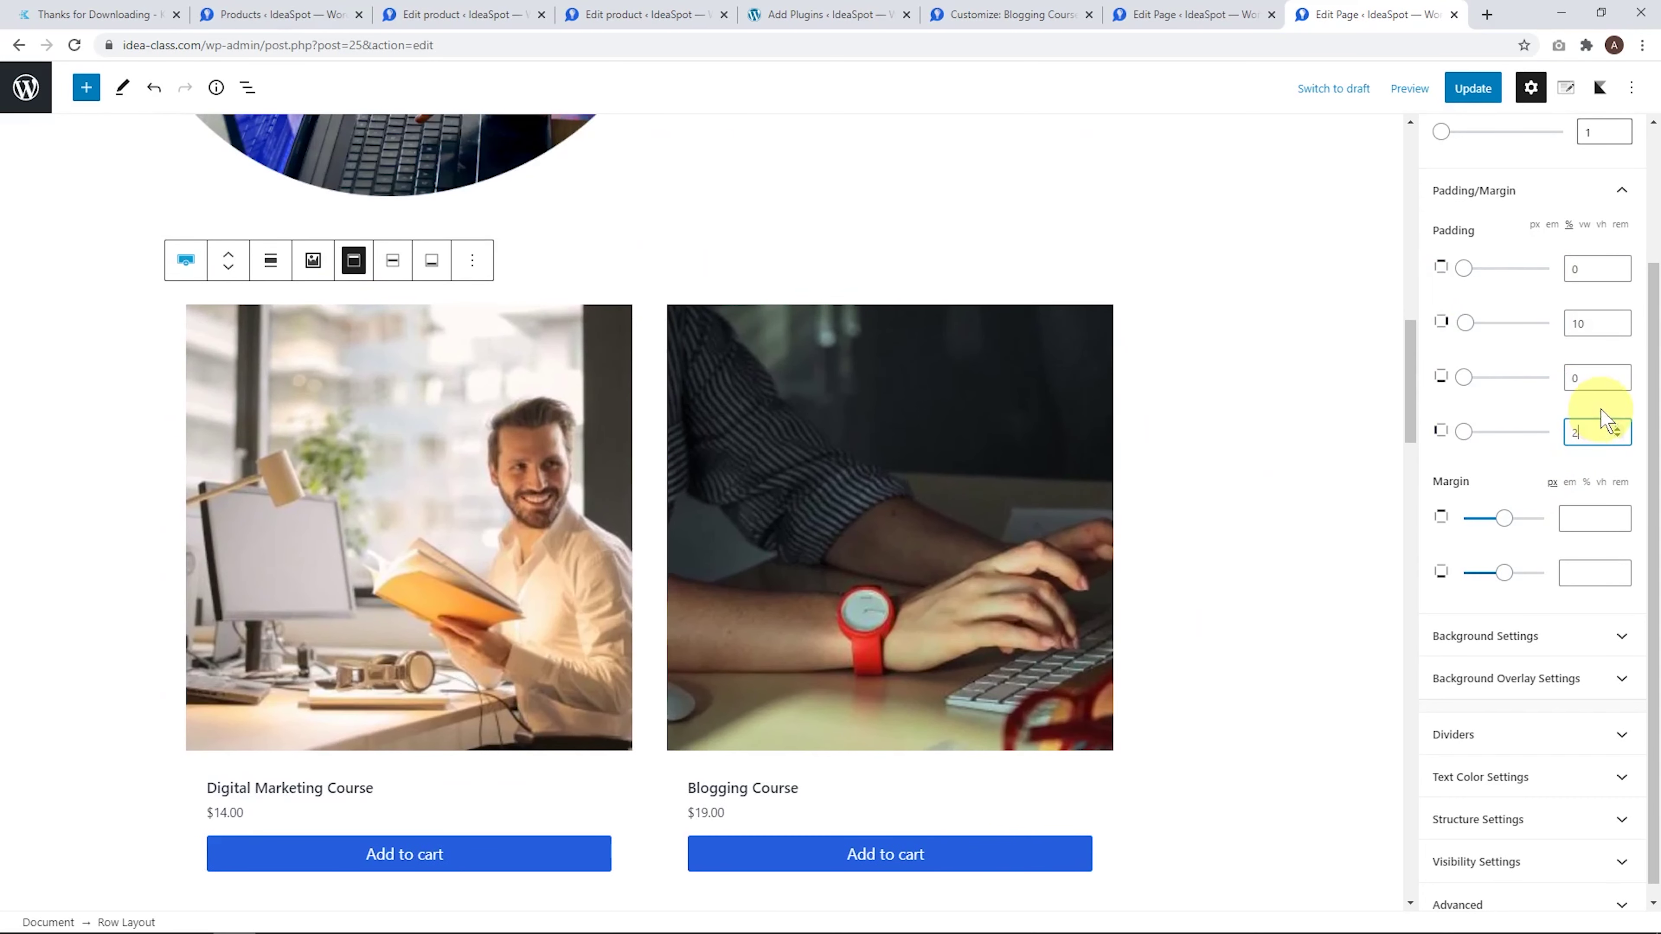
pyautogui.write('0')
pyautogui.doubleClick(1595, 323)
pyautogui.write('20')
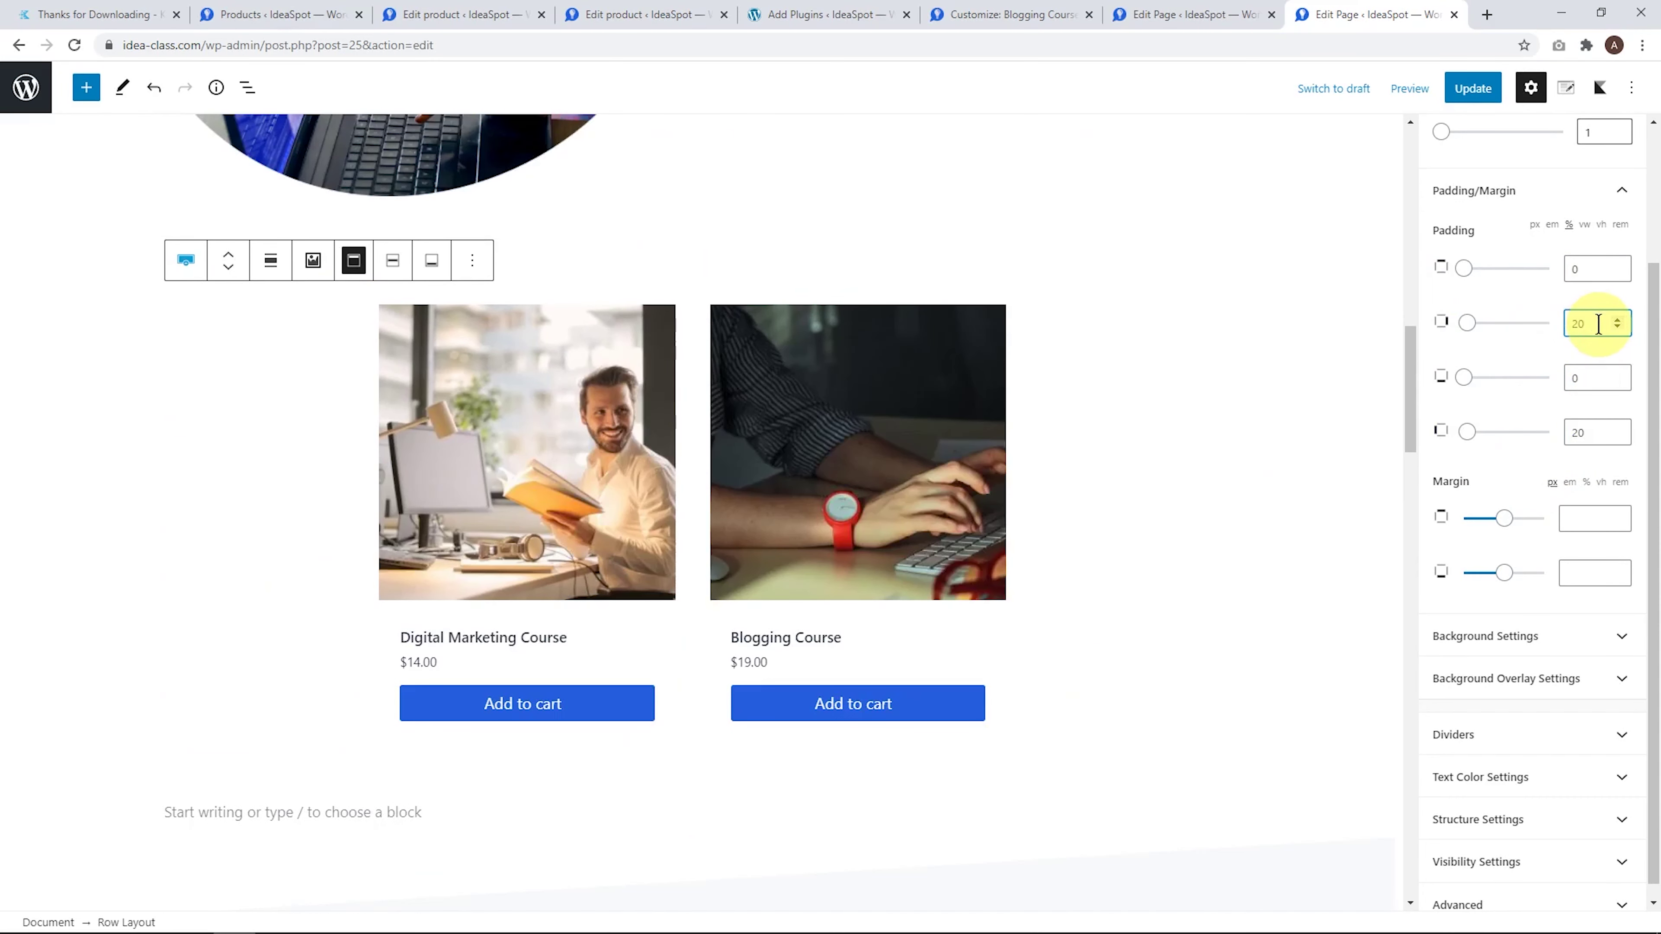
# Set the products row's left and right padding to 15% and update the home page
pyautogui.press('BackSpace')
pyautogui.press('BackSpace')
pyautogui.write('15')
pyautogui.doubleClick(1597, 433)
pyautogui.write('15')
pyautogui.click(1473, 88)
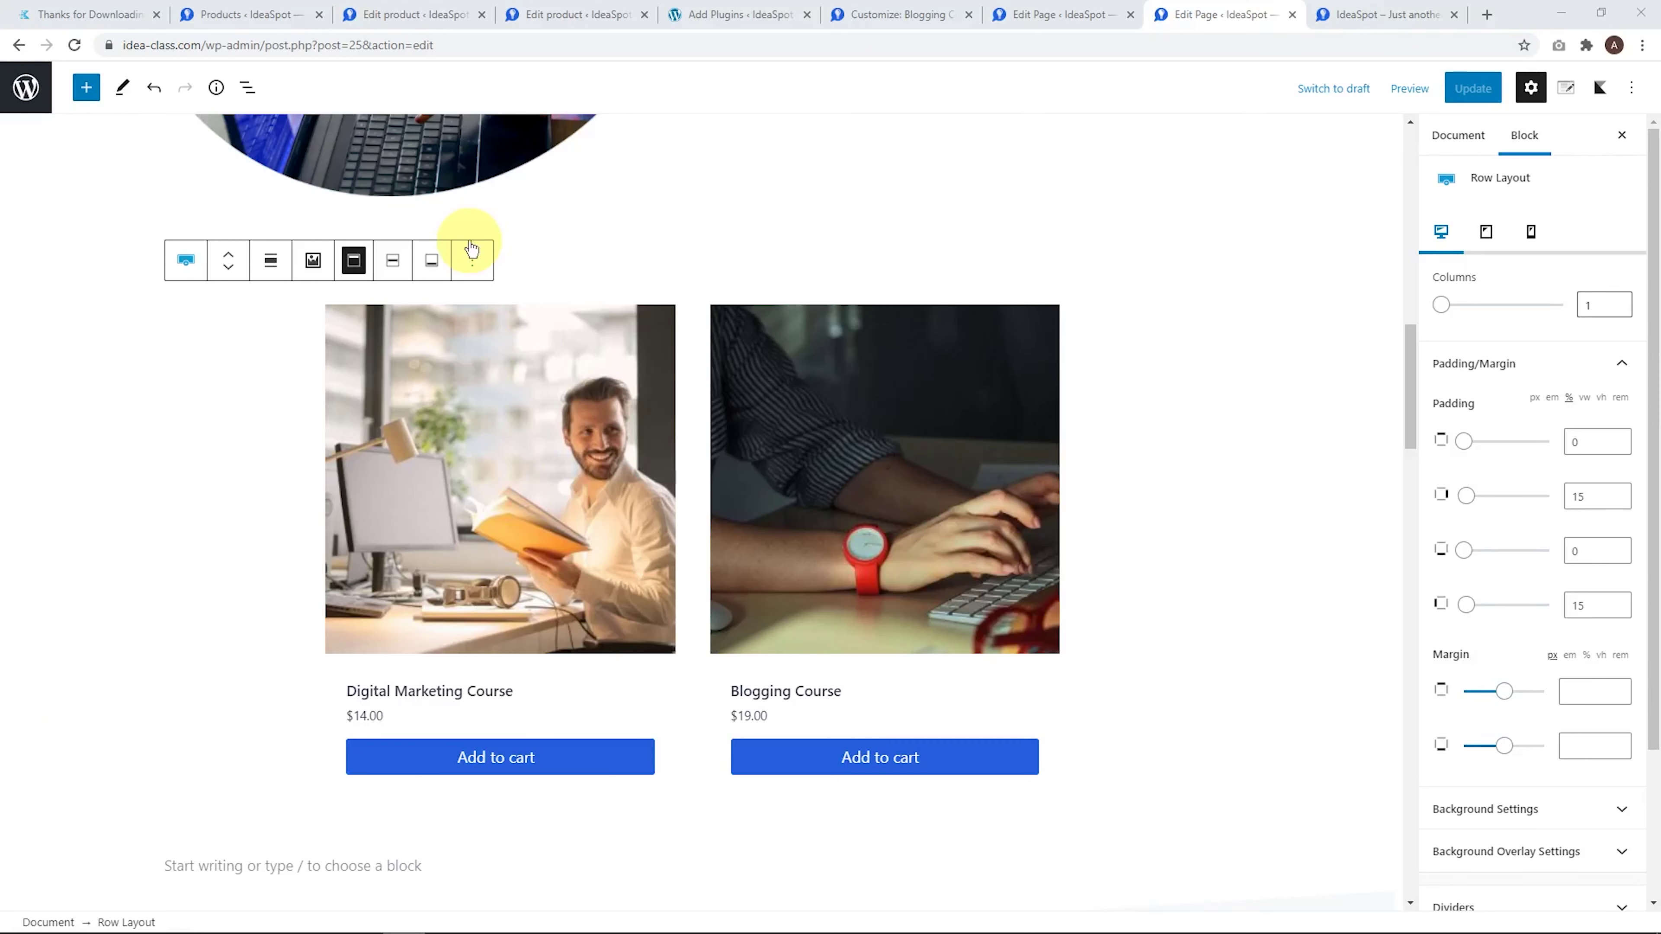
# Set the products row's top padding to 5% and update the home page
pyautogui.click(1592, 443)
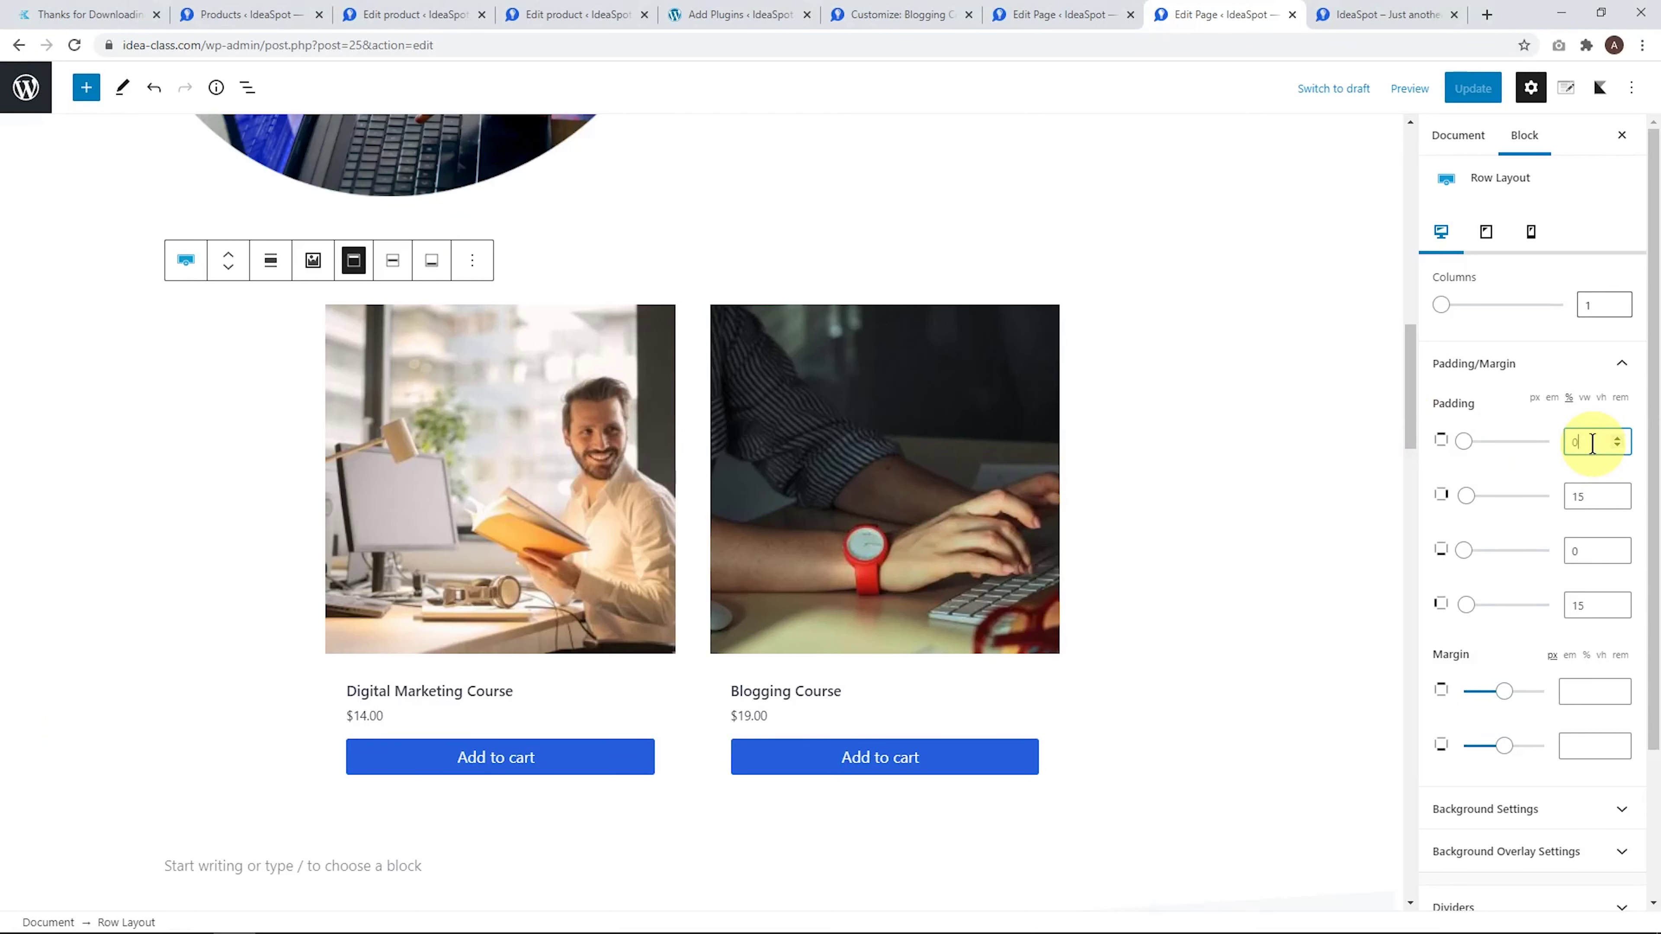
pyautogui.write('5')
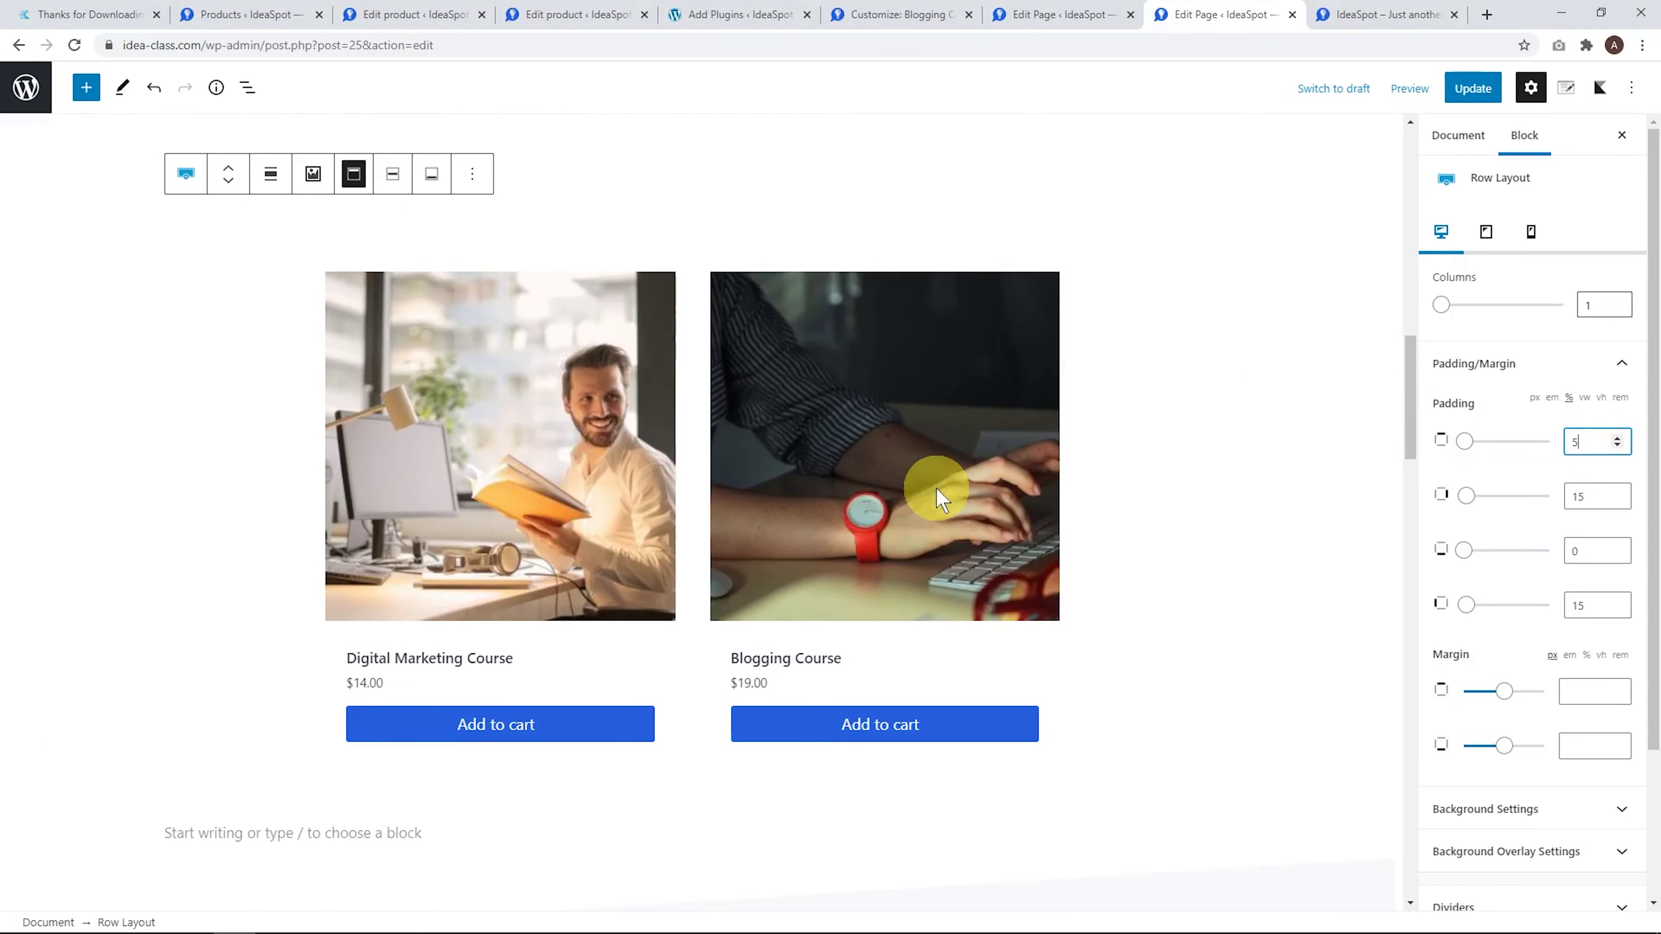
pyautogui.scroll(1, 966, 425)
pyautogui.click(1473, 88)
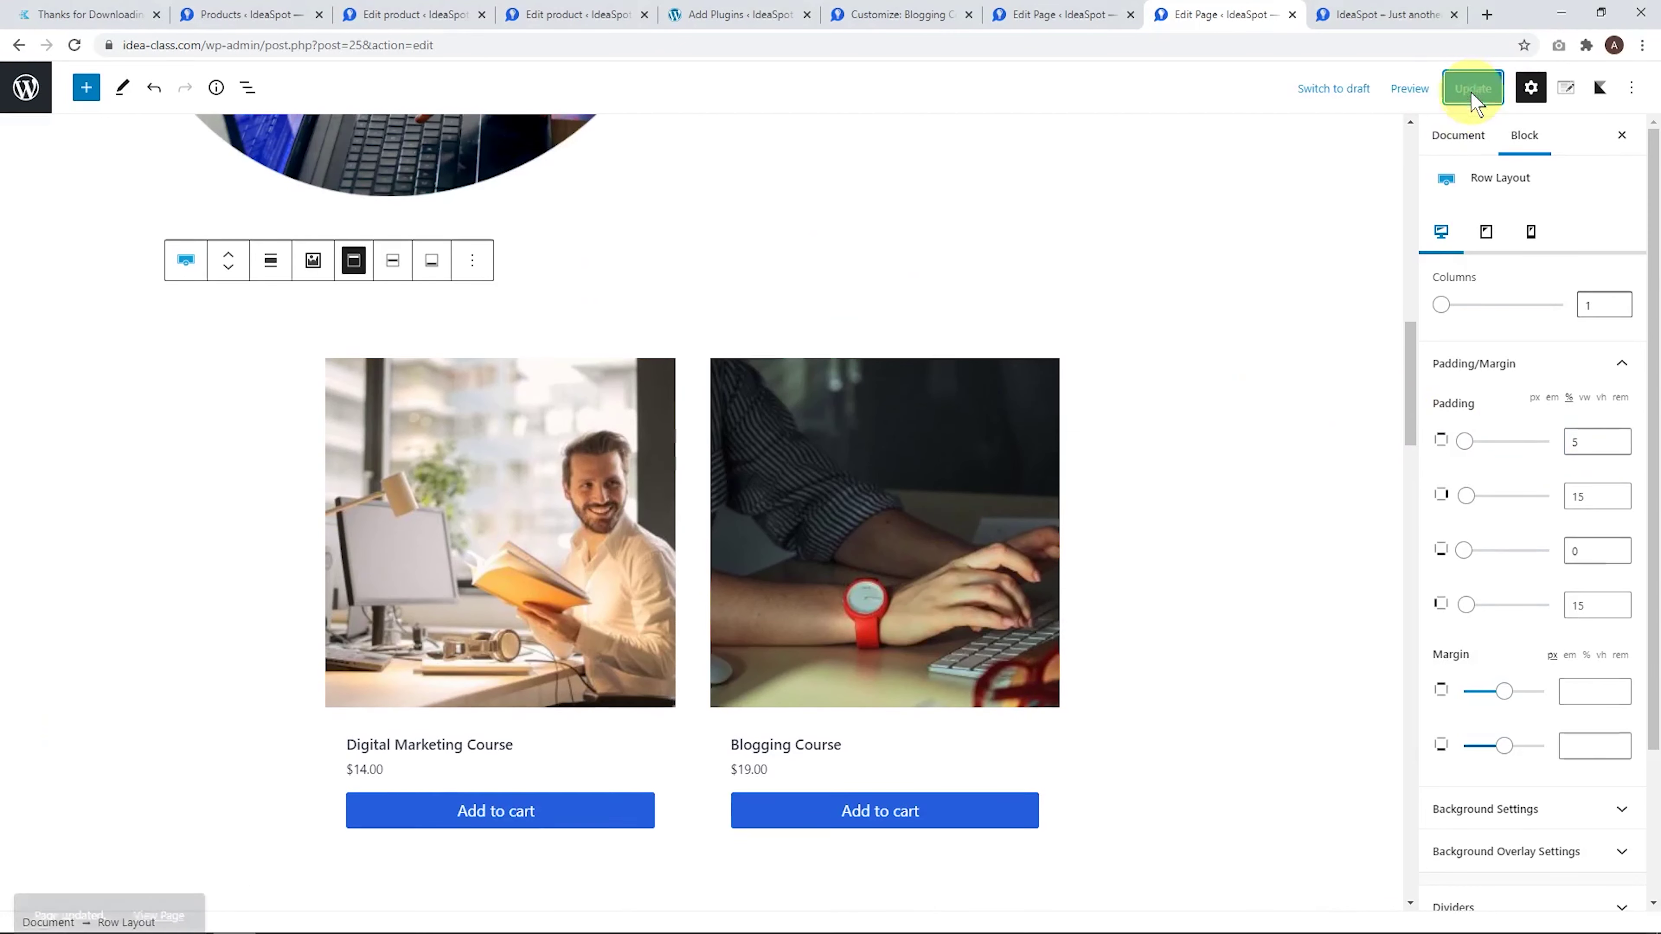
# Reload the live home page and review the spacing around the course products section
pyautogui.click(1370, 13)
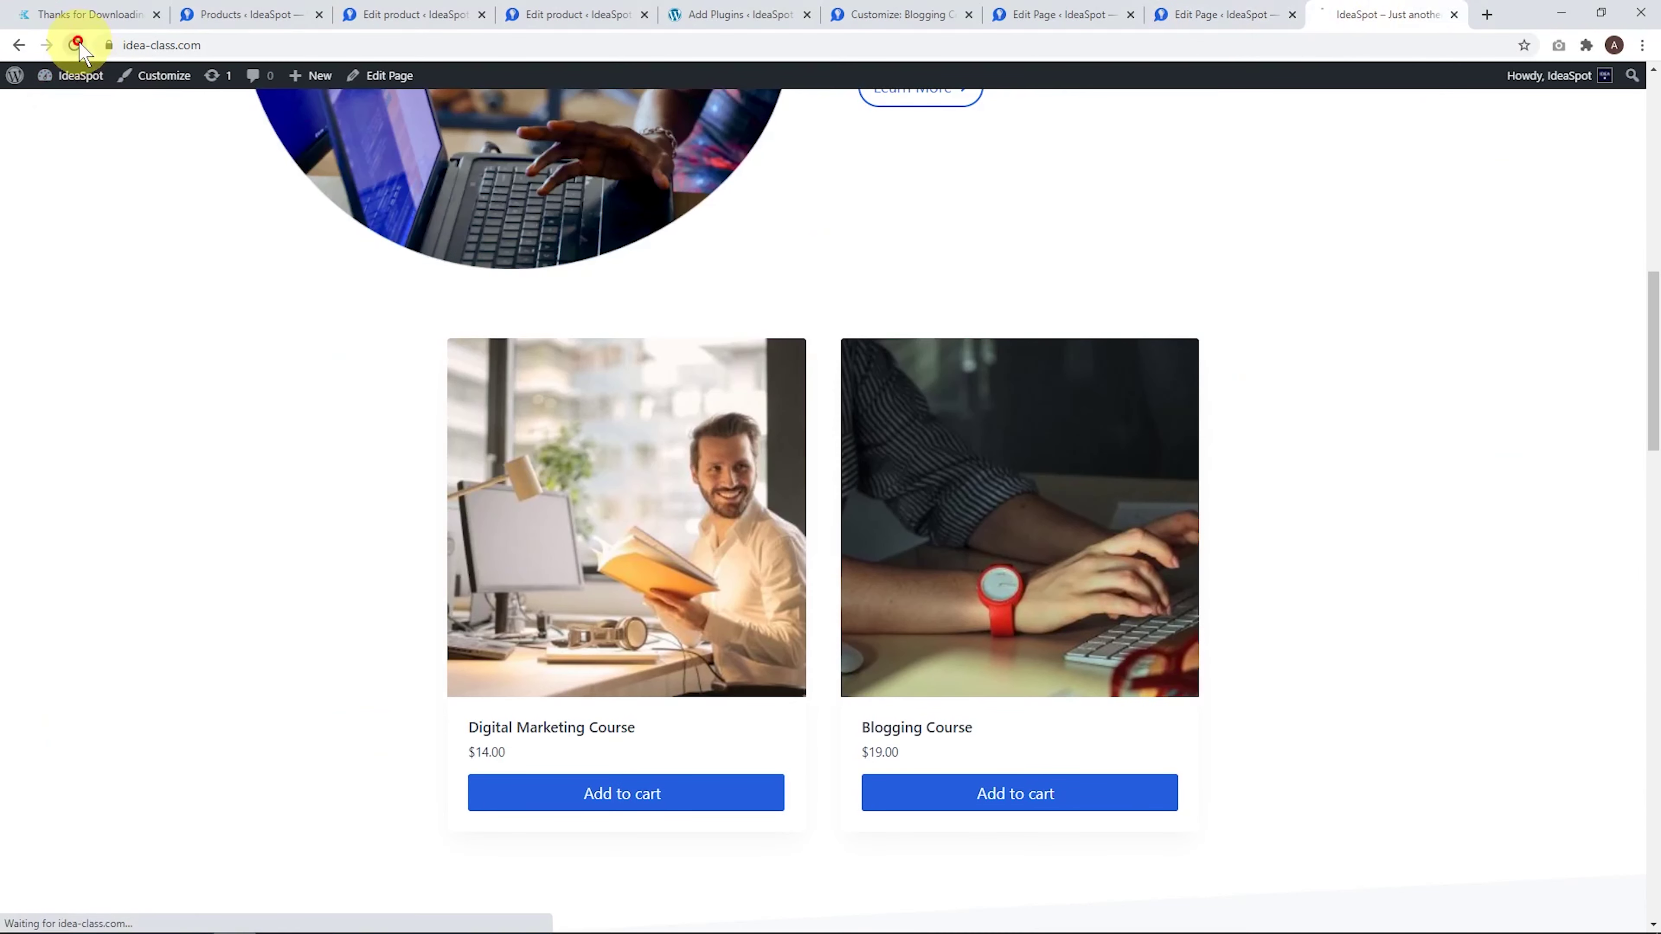
pyautogui.click(76, 44)
pyautogui.scroll(-7, 1011, 518)
pyautogui.scroll(9, 1016, 538)
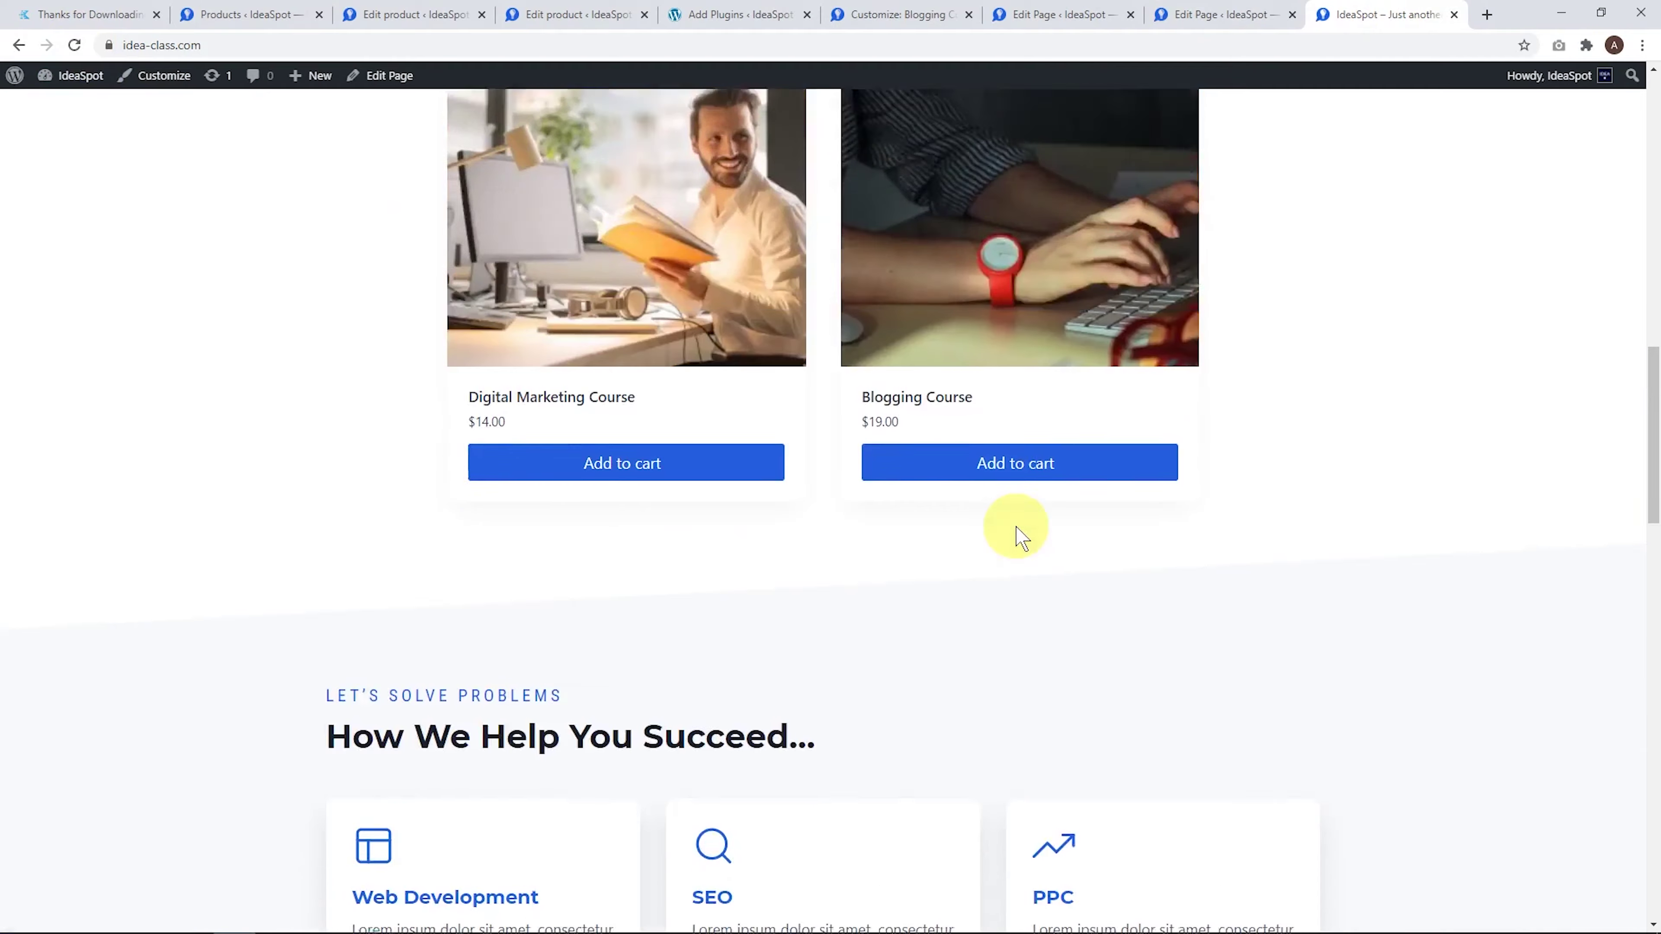
pyautogui.scroll(8, 1017, 547)
pyautogui.scroll(-12, 1016, 545)
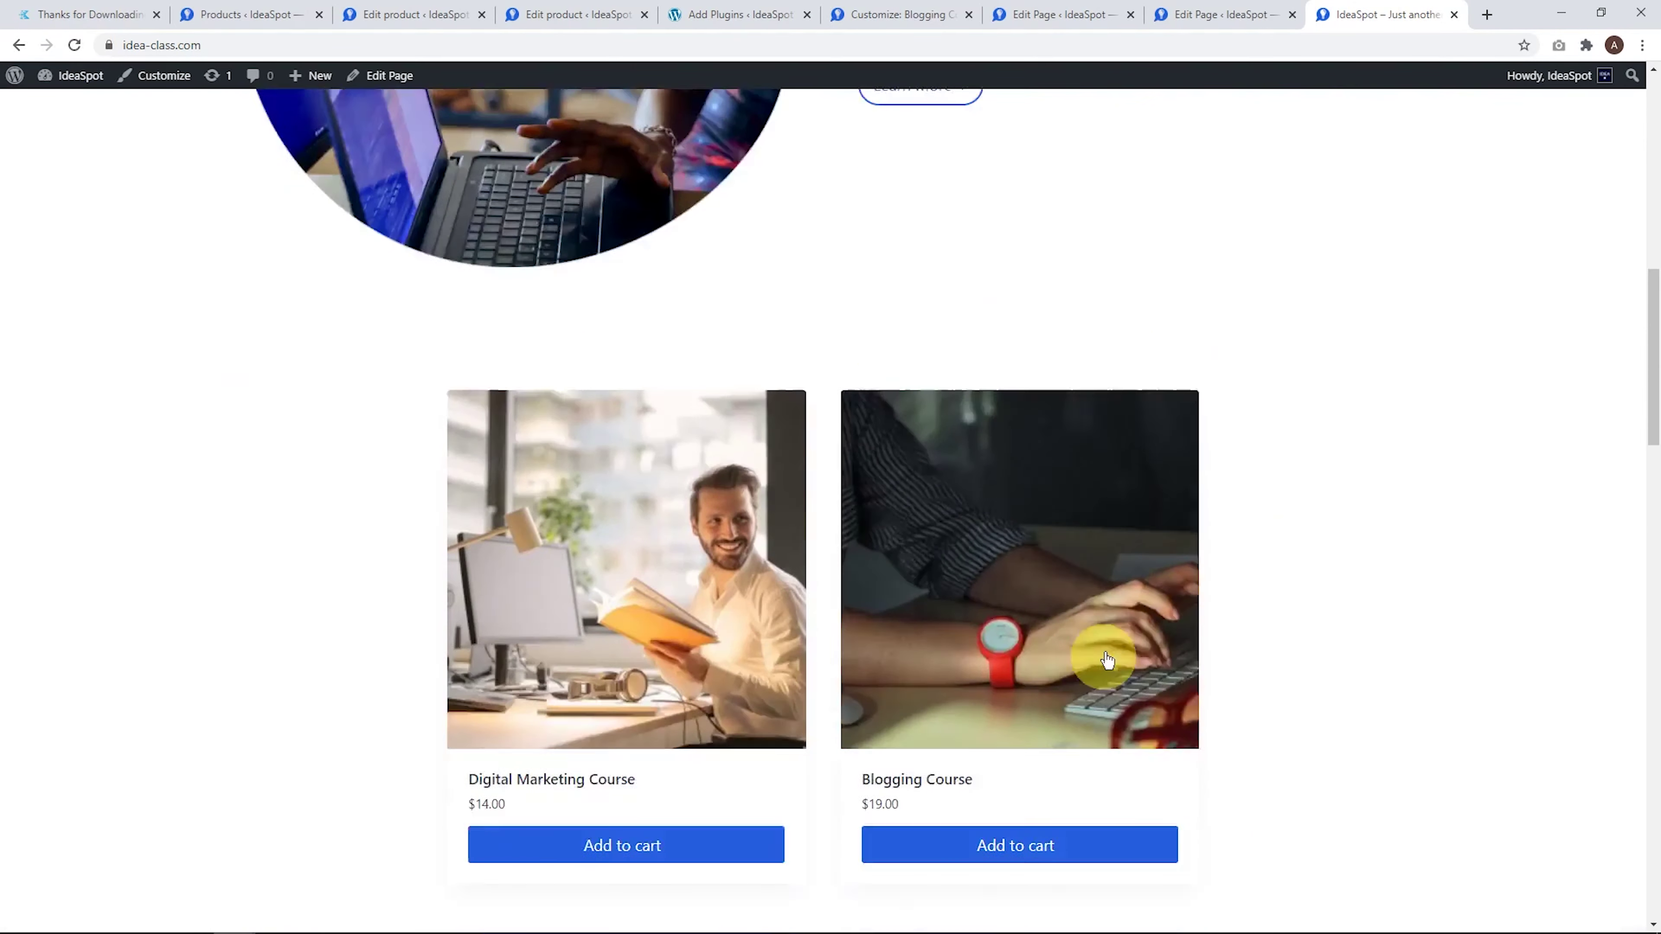
pyautogui.scroll(12, 994, 483)
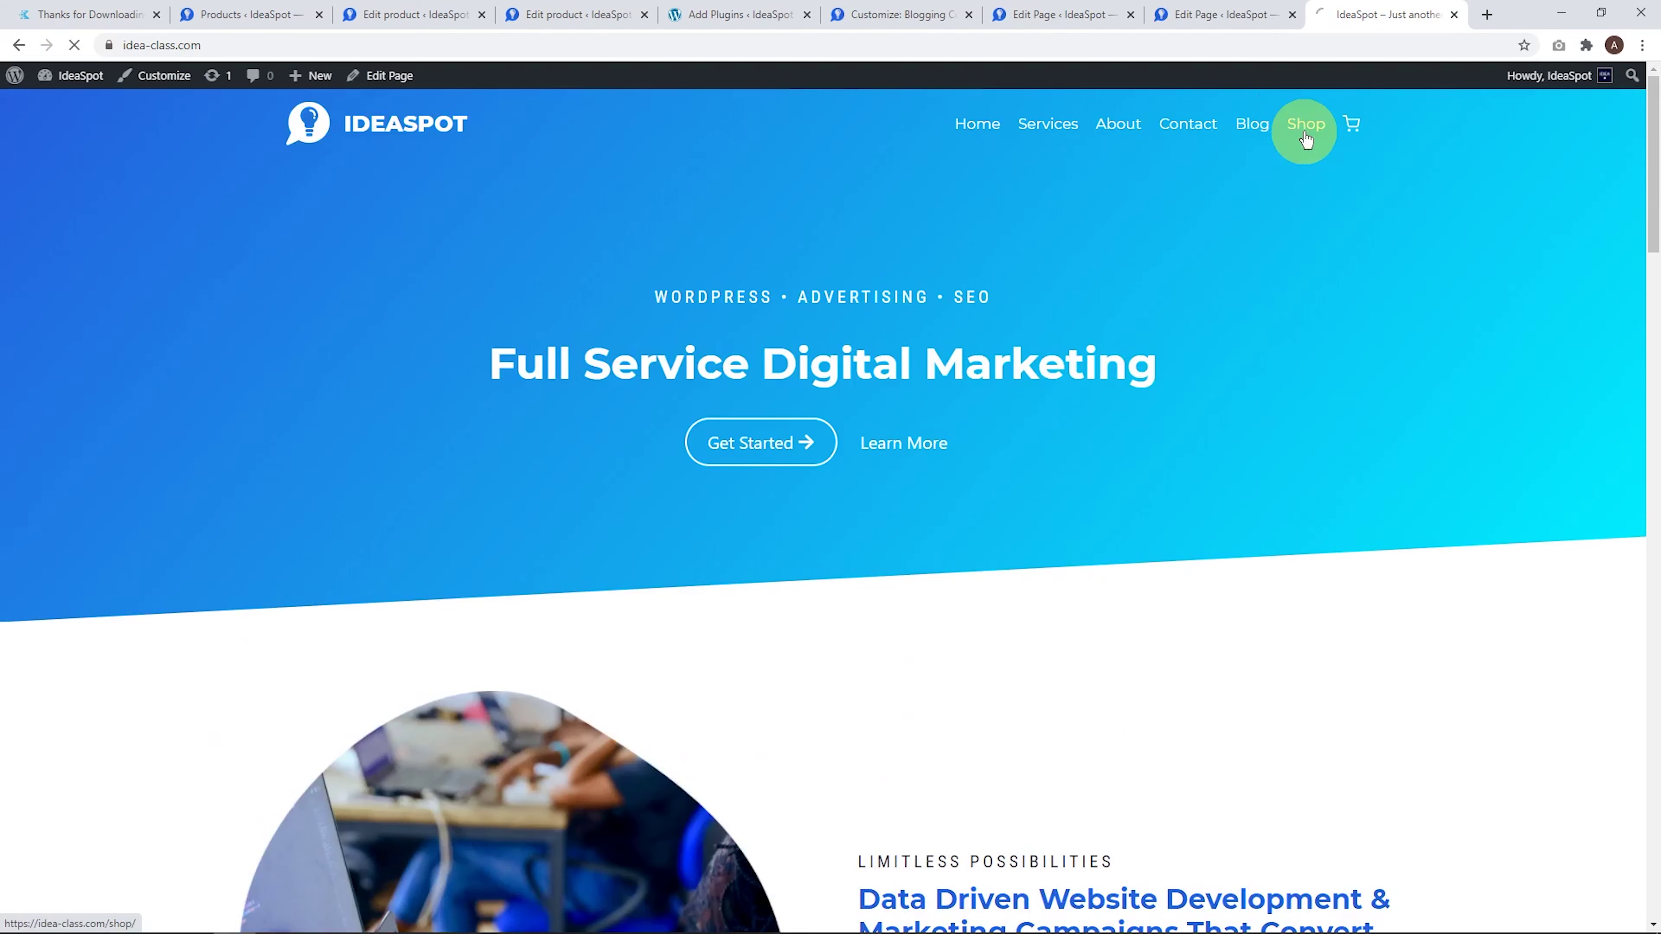
# Open the live Shop page and look over its product listing
pyautogui.click(1306, 139)
pyautogui.scroll(-2, 841, 501)
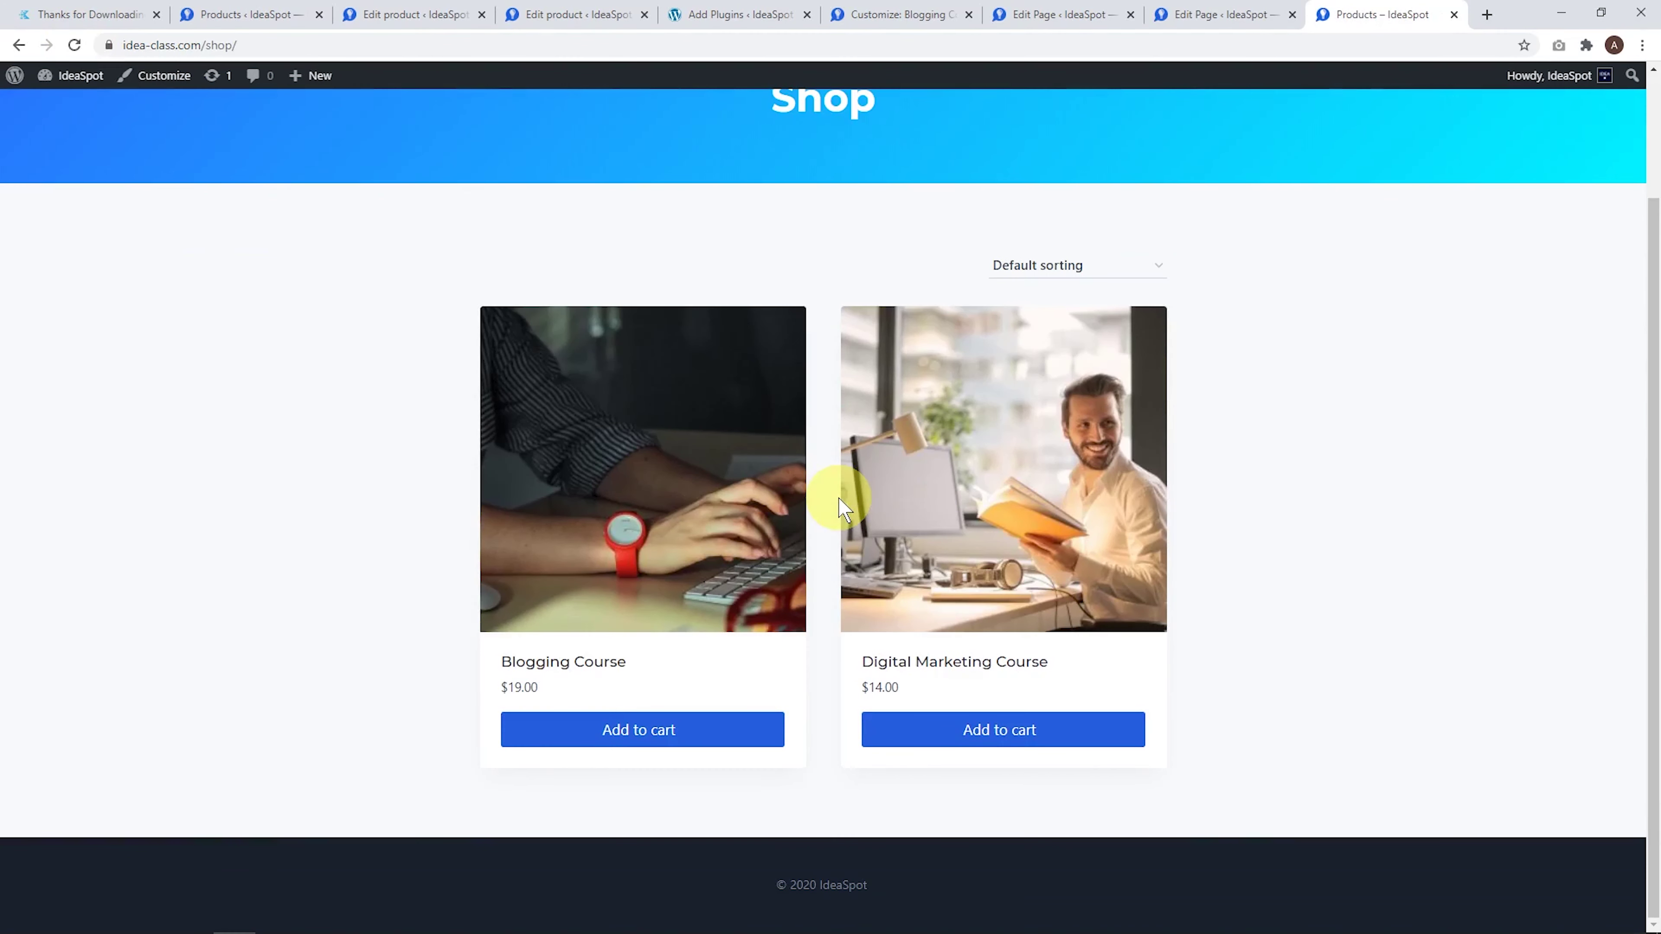
pyautogui.scroll(2, 843, 507)
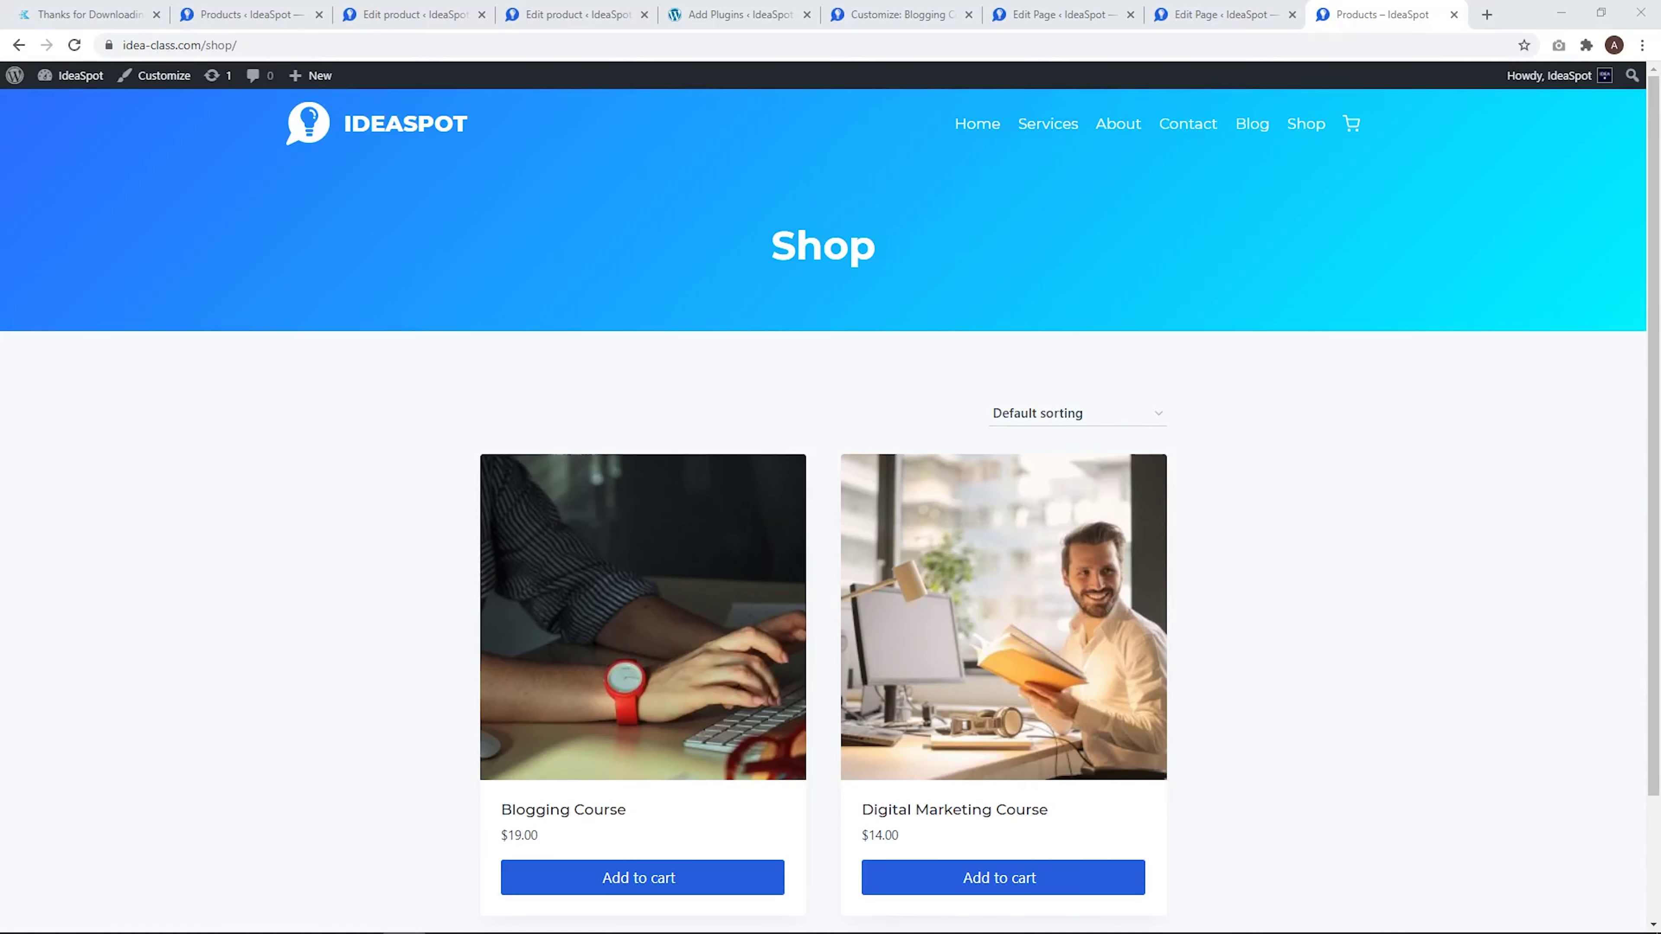
# Load the nonexistent address idea-class.com/fkuhdfhudkf to view the site's 404 page
pyautogui.click(272, 52)
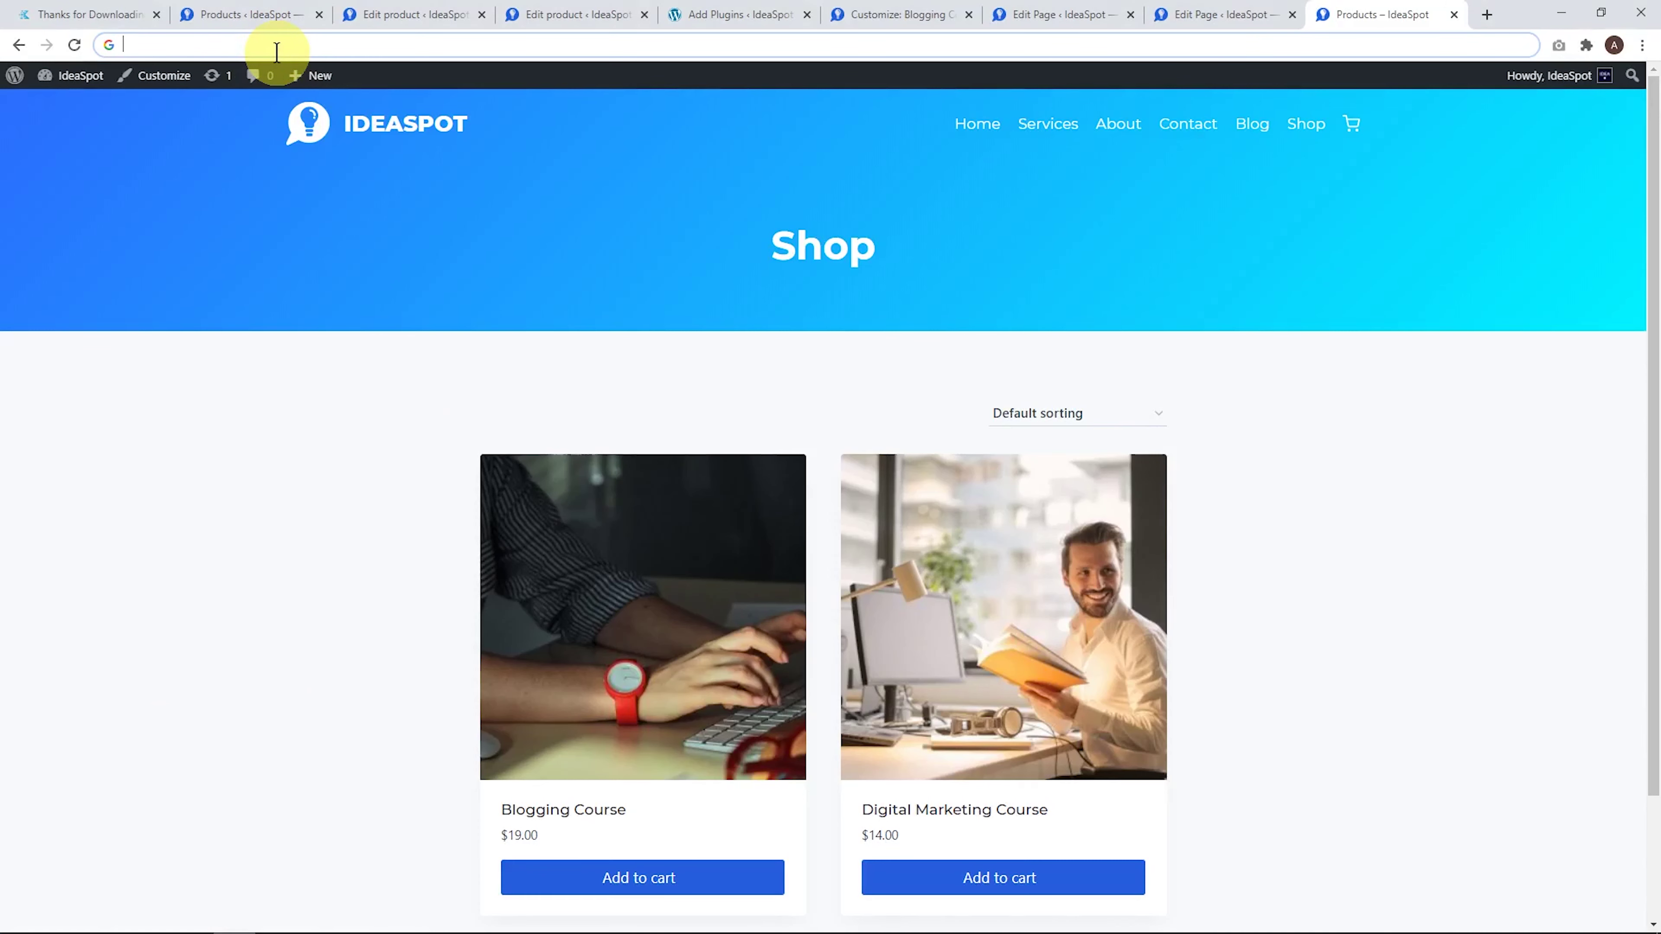
pyautogui.write('id')
pyautogui.press('Right')
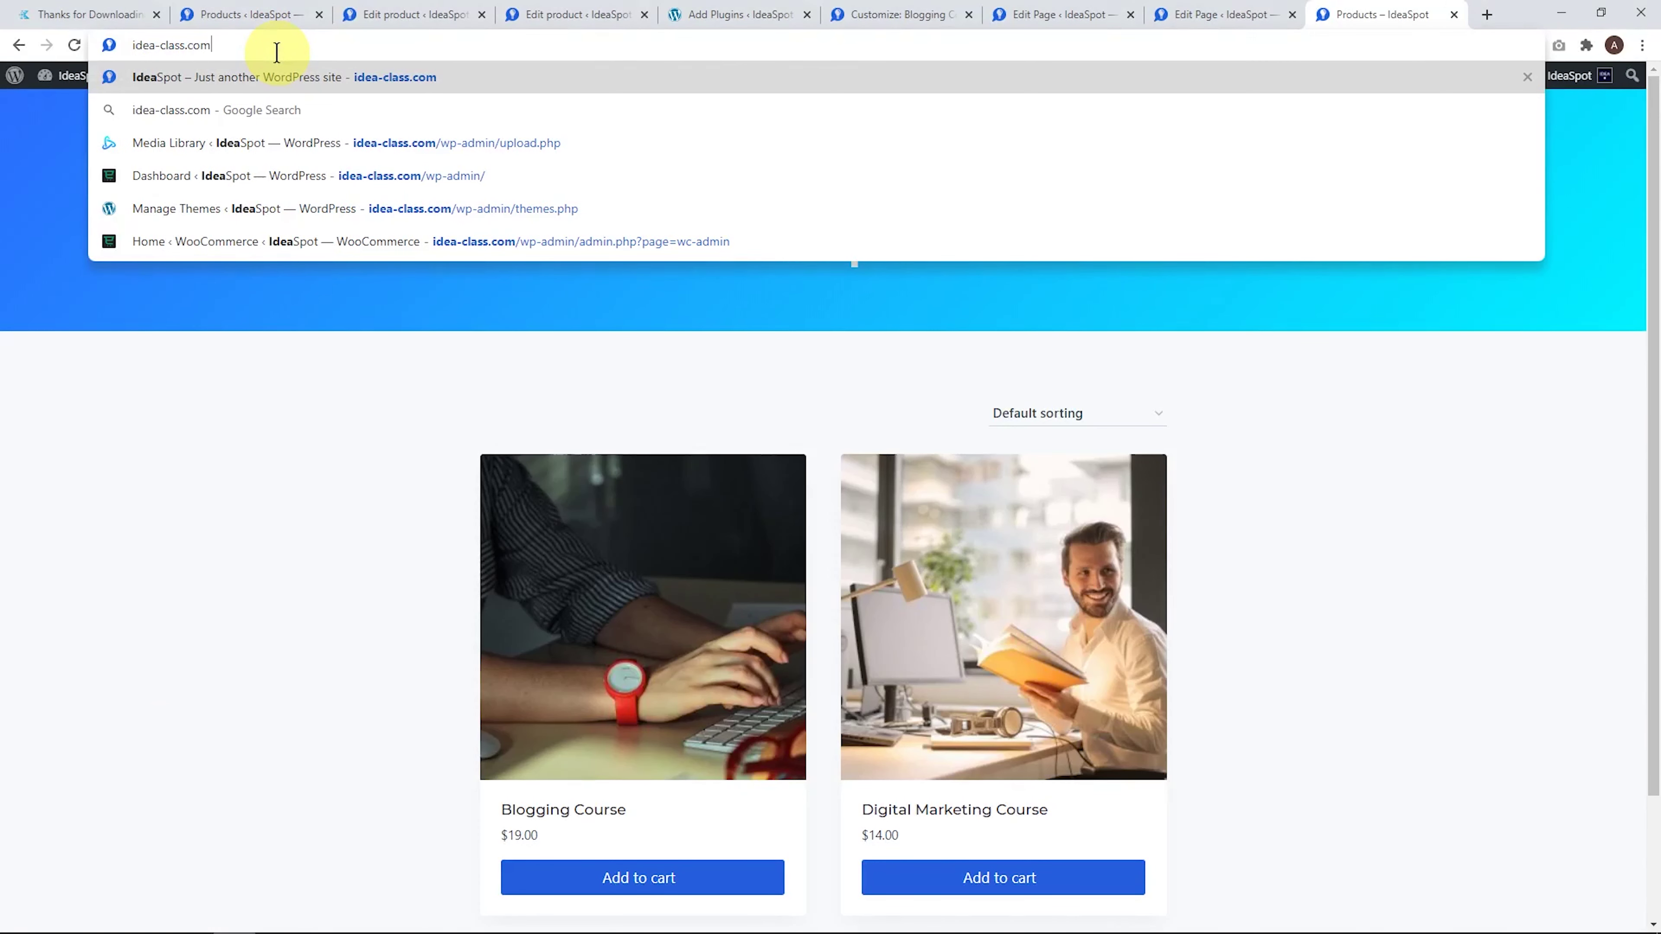
pyautogui.write('/fkuhdfhudkf')
pyautogui.press('Return')
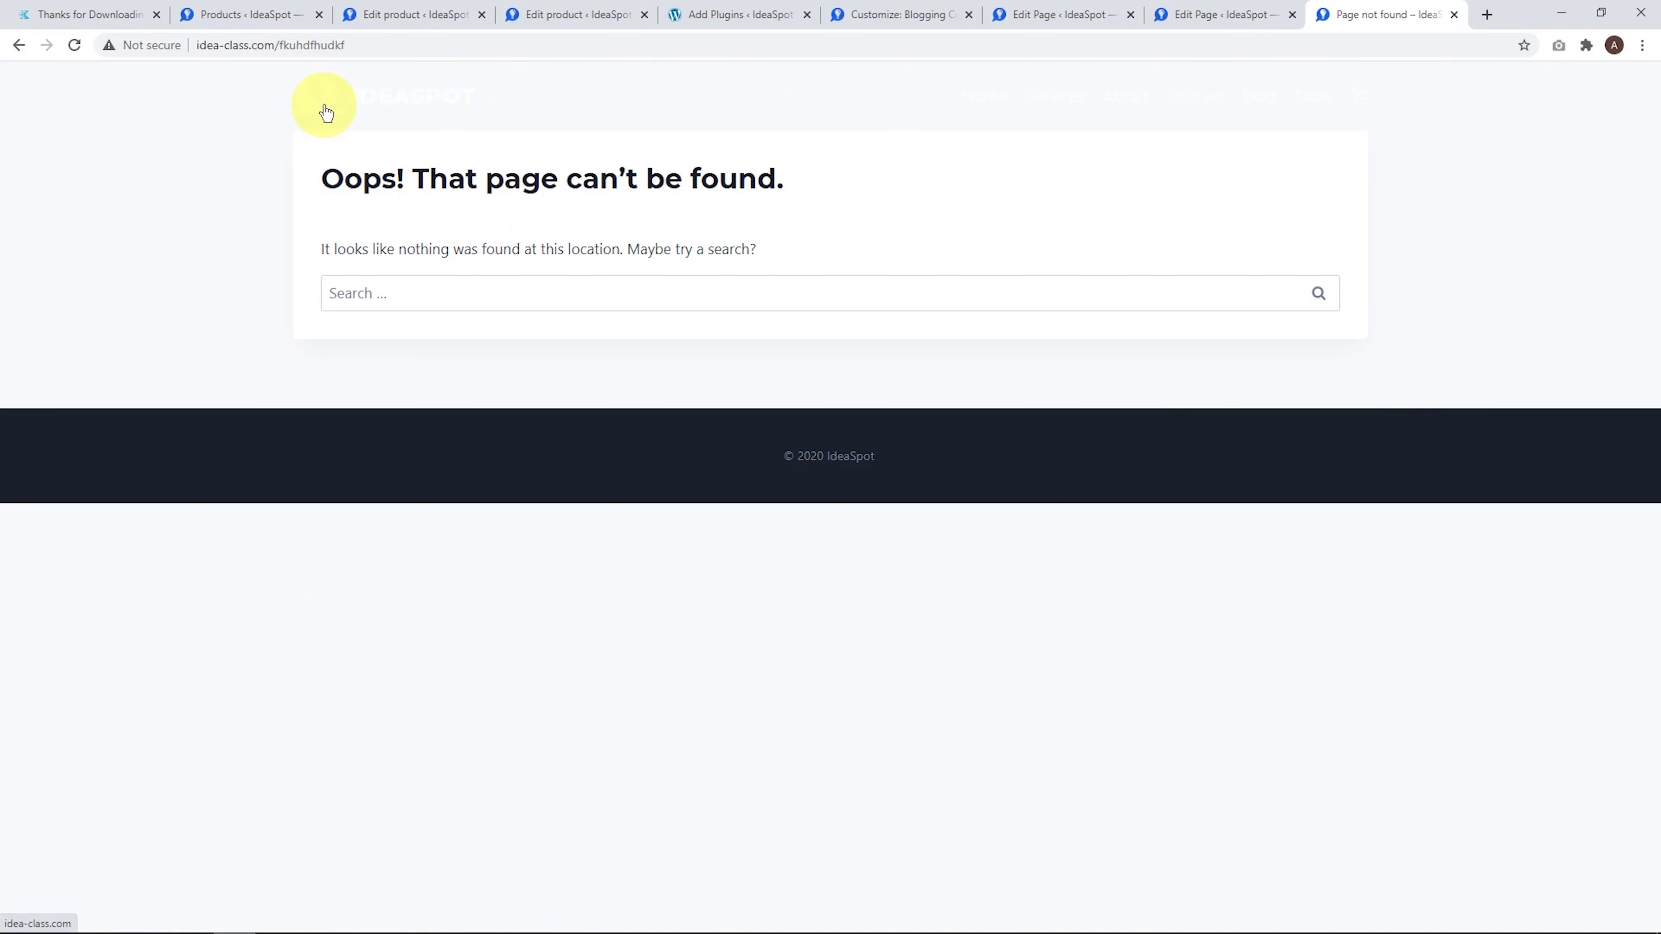
# Search the site for a nonsense term from the 404 page to view the search results page
pyautogui.click(386, 291)
pyautogui.write('dfdf')
pyautogui.press('Return')
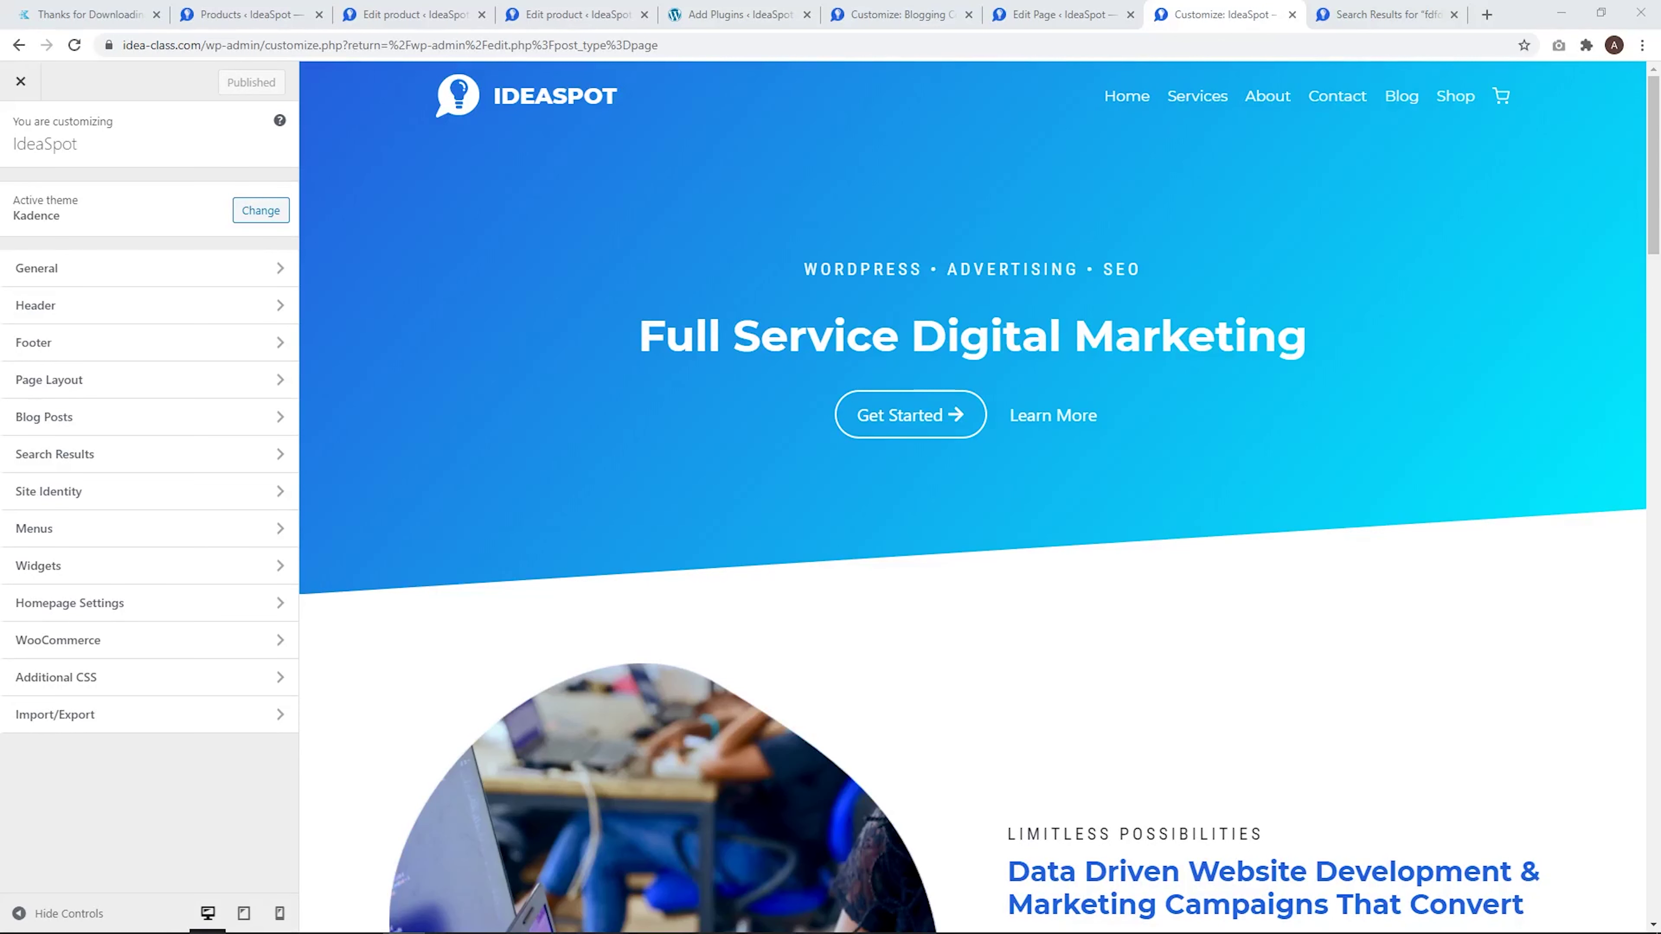
# Disable the transparent header on 404, search and archive pages in the header settings and publish the change
pyautogui.click(99, 308)
pyautogui.click(96, 648)
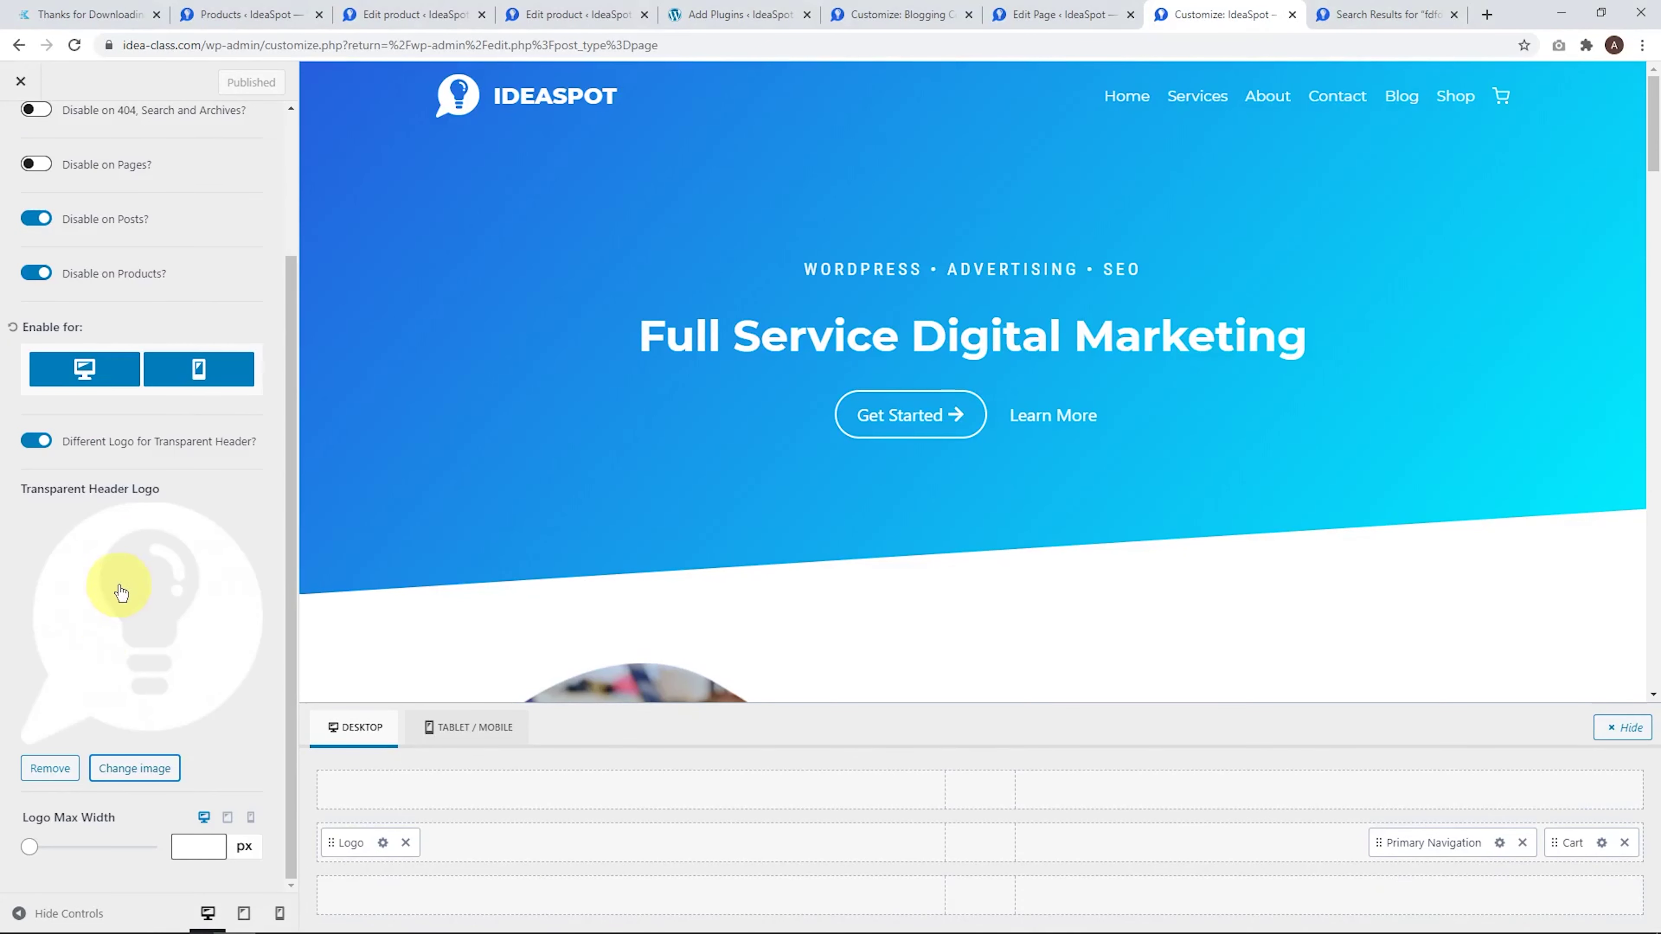
pyautogui.click(38, 291)
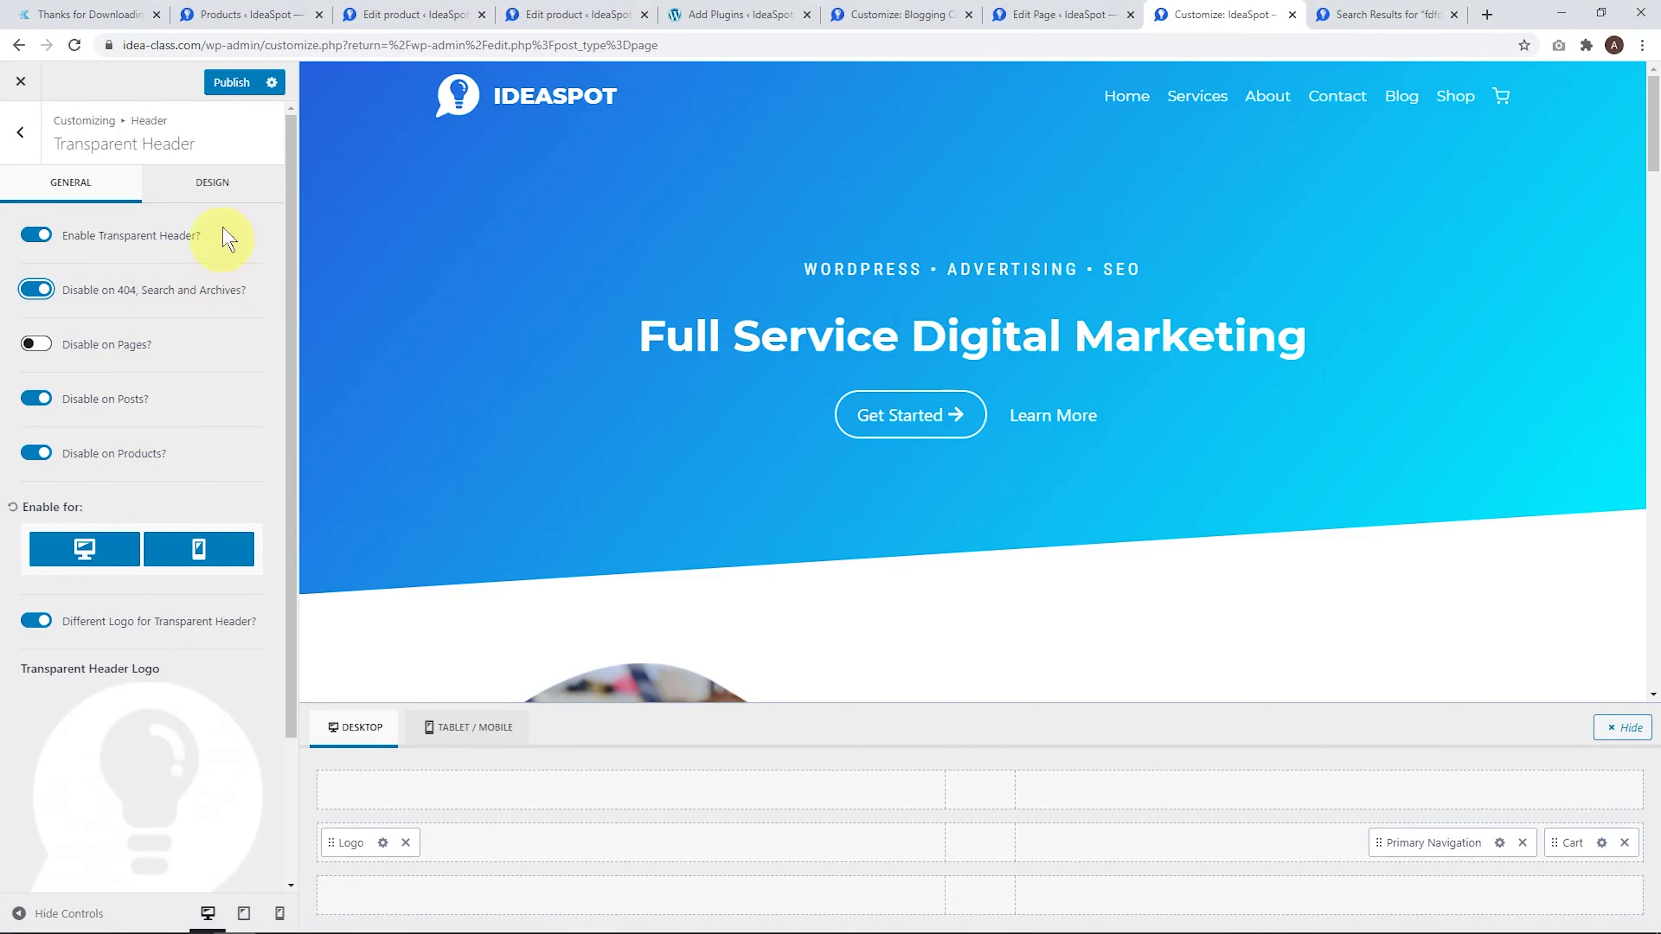
pyautogui.click(228, 96)
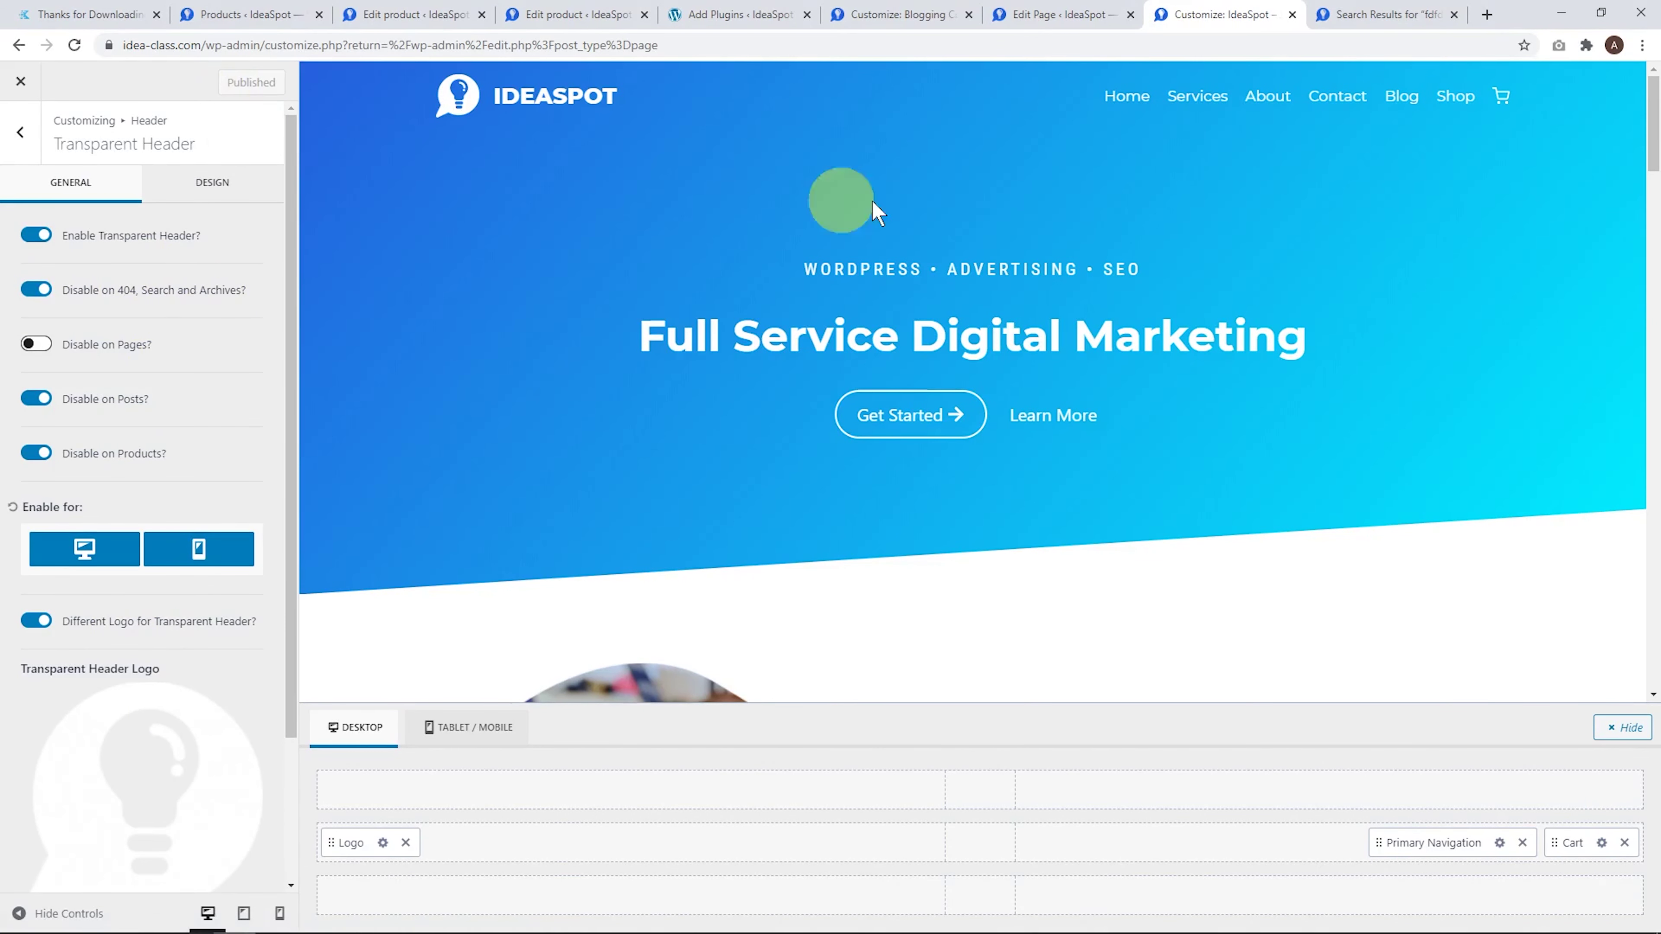
# Check the header on the live search results page and compare it between the Blog and Shop pages
pyautogui.click(1373, 13)
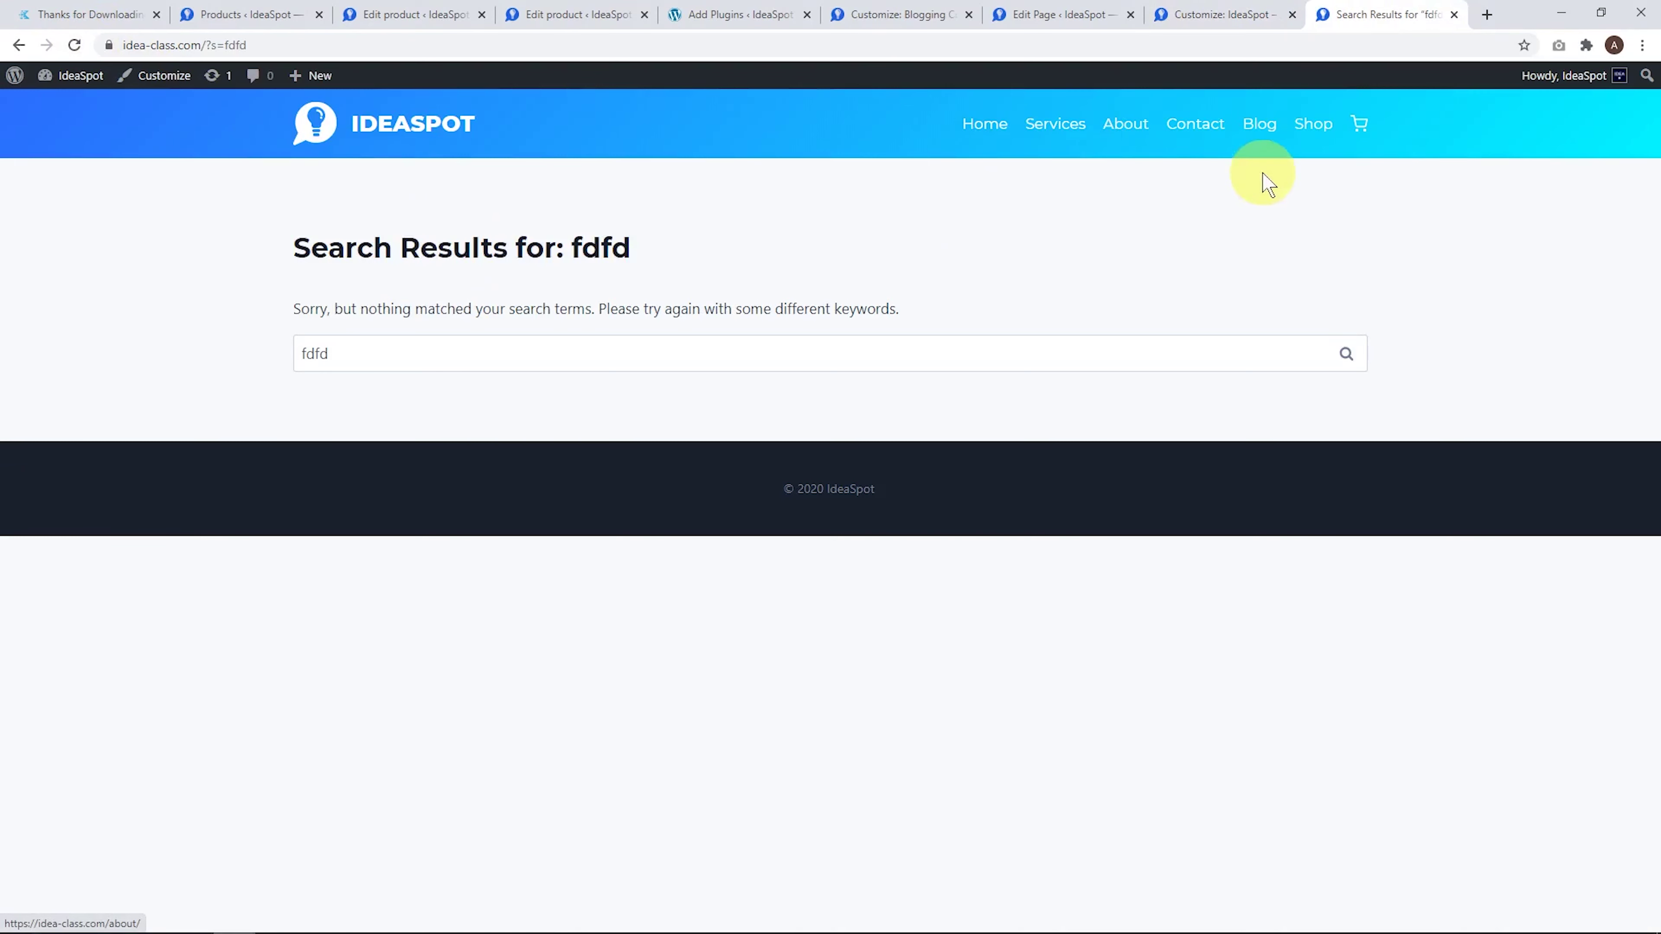
pyautogui.click(1263, 129)
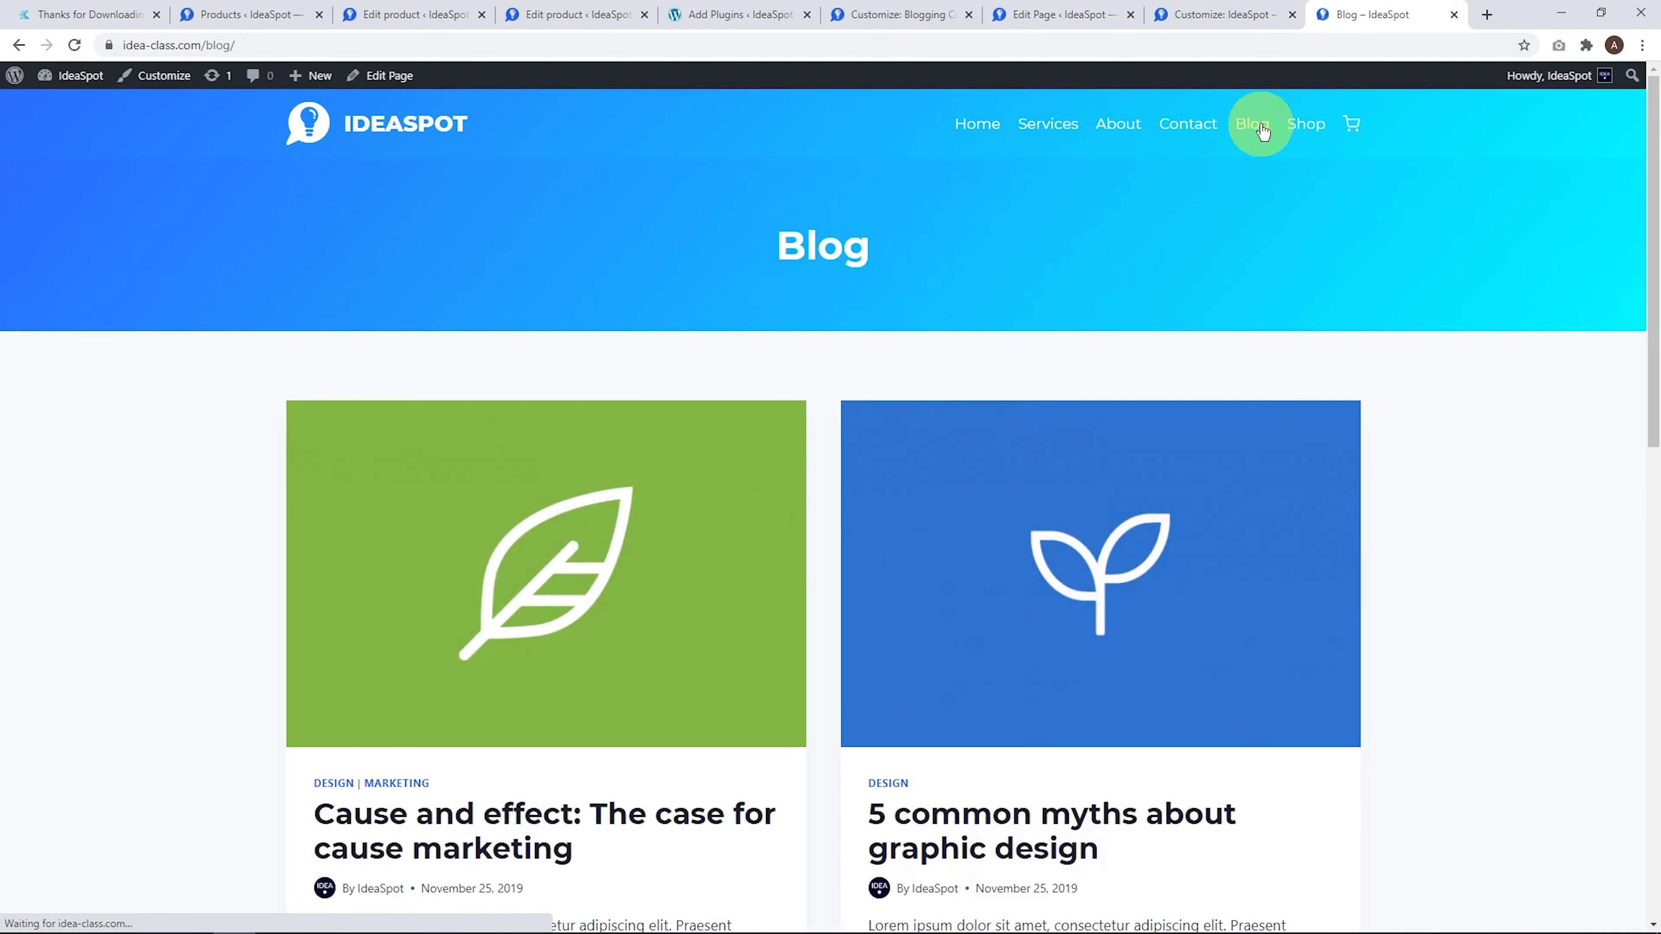
pyautogui.rightClick(1305, 129)
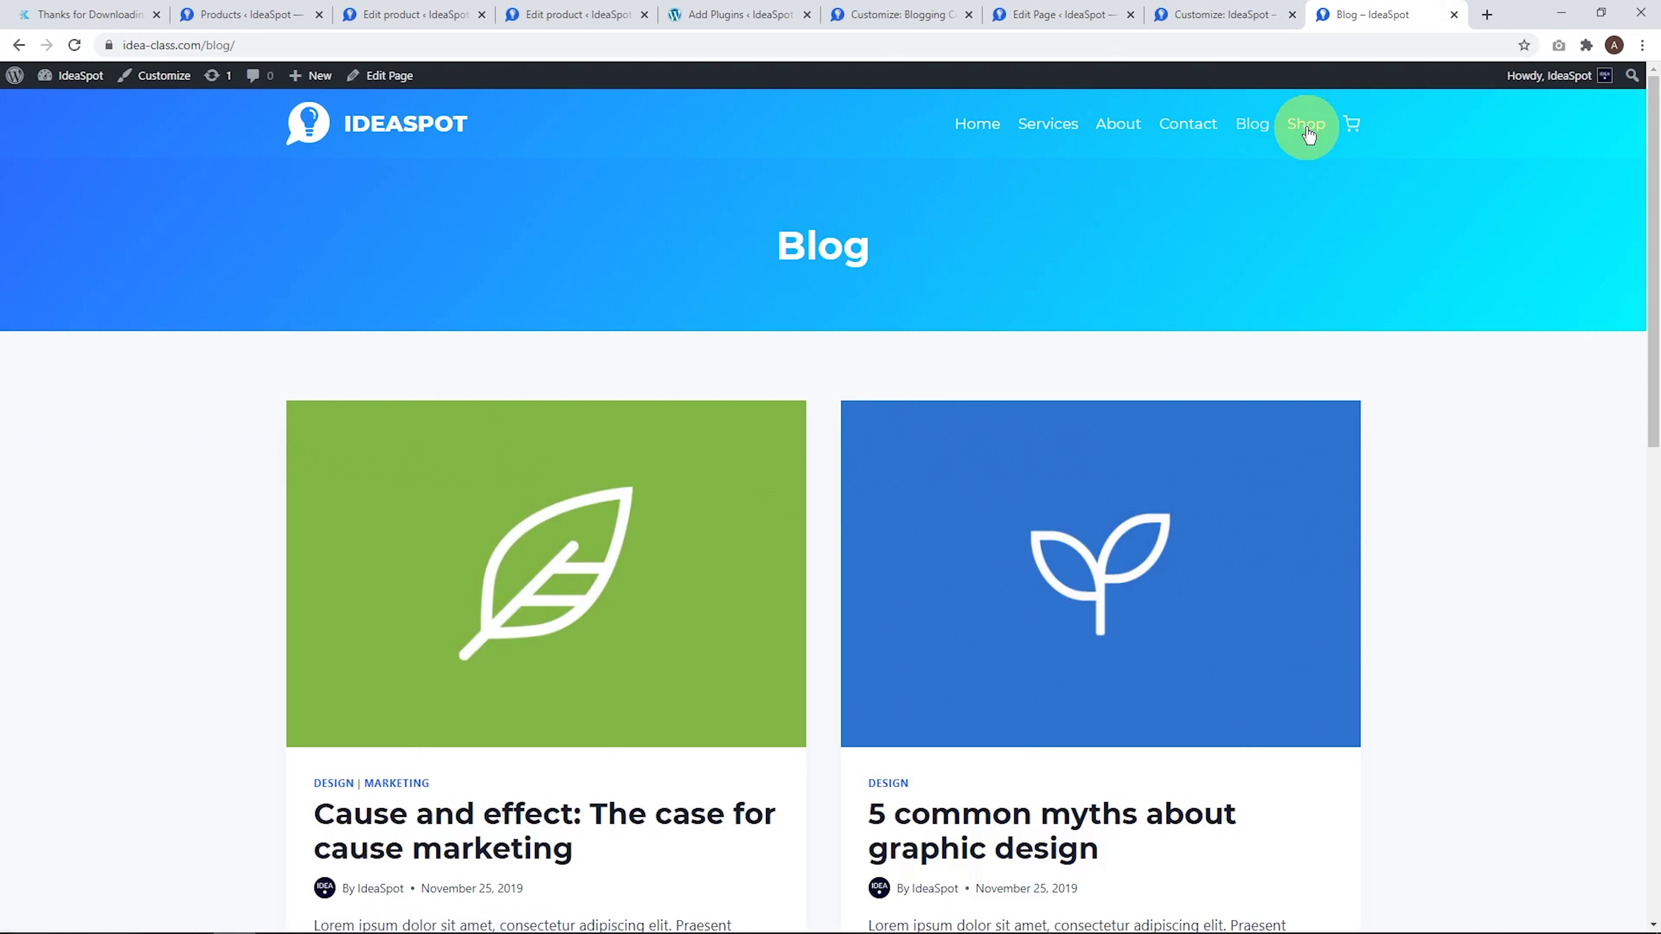
pyautogui.click(1324, 142)
pyautogui.click(1365, 16)
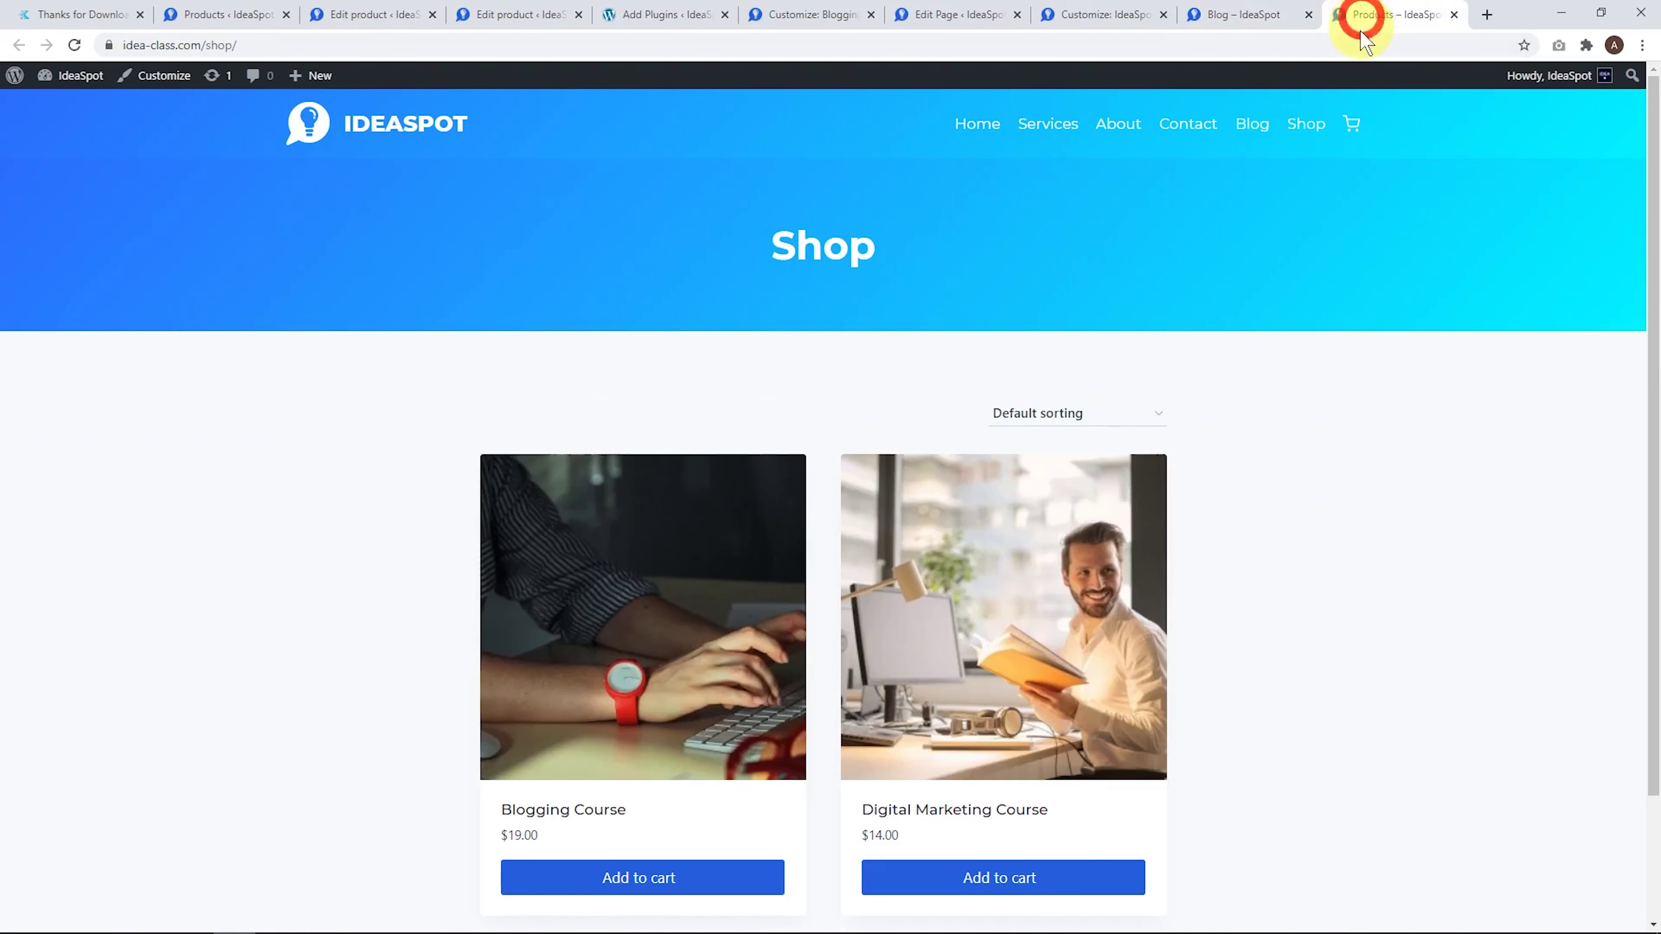
pyautogui.click(1236, 15)
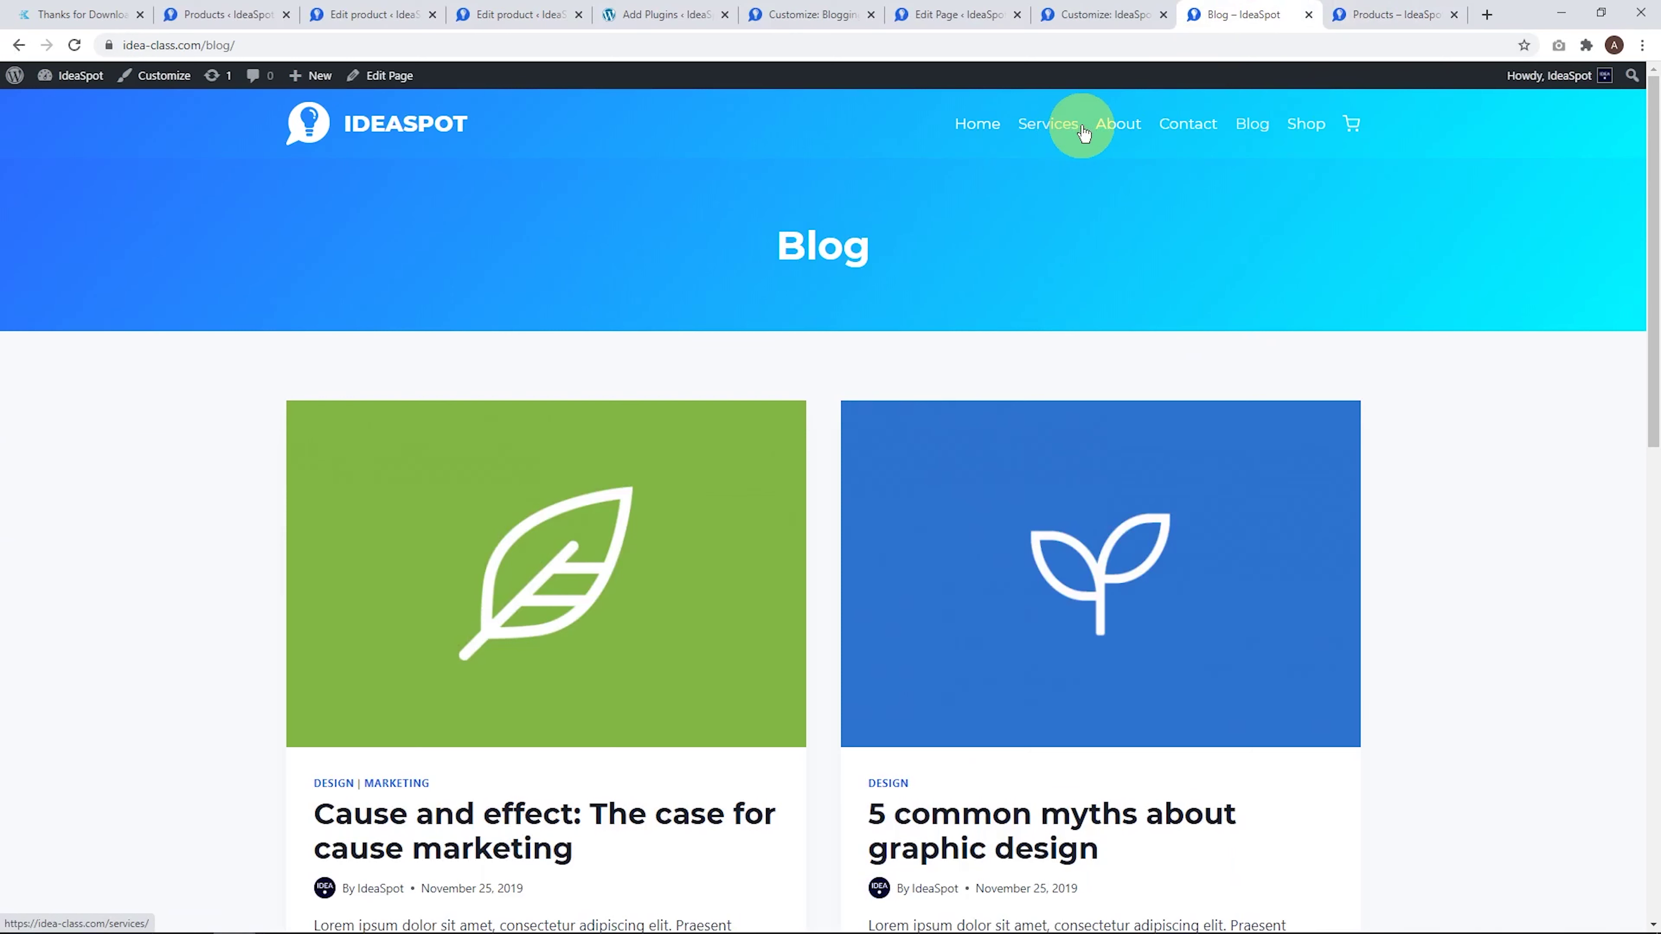
pyautogui.click(1363, 15)
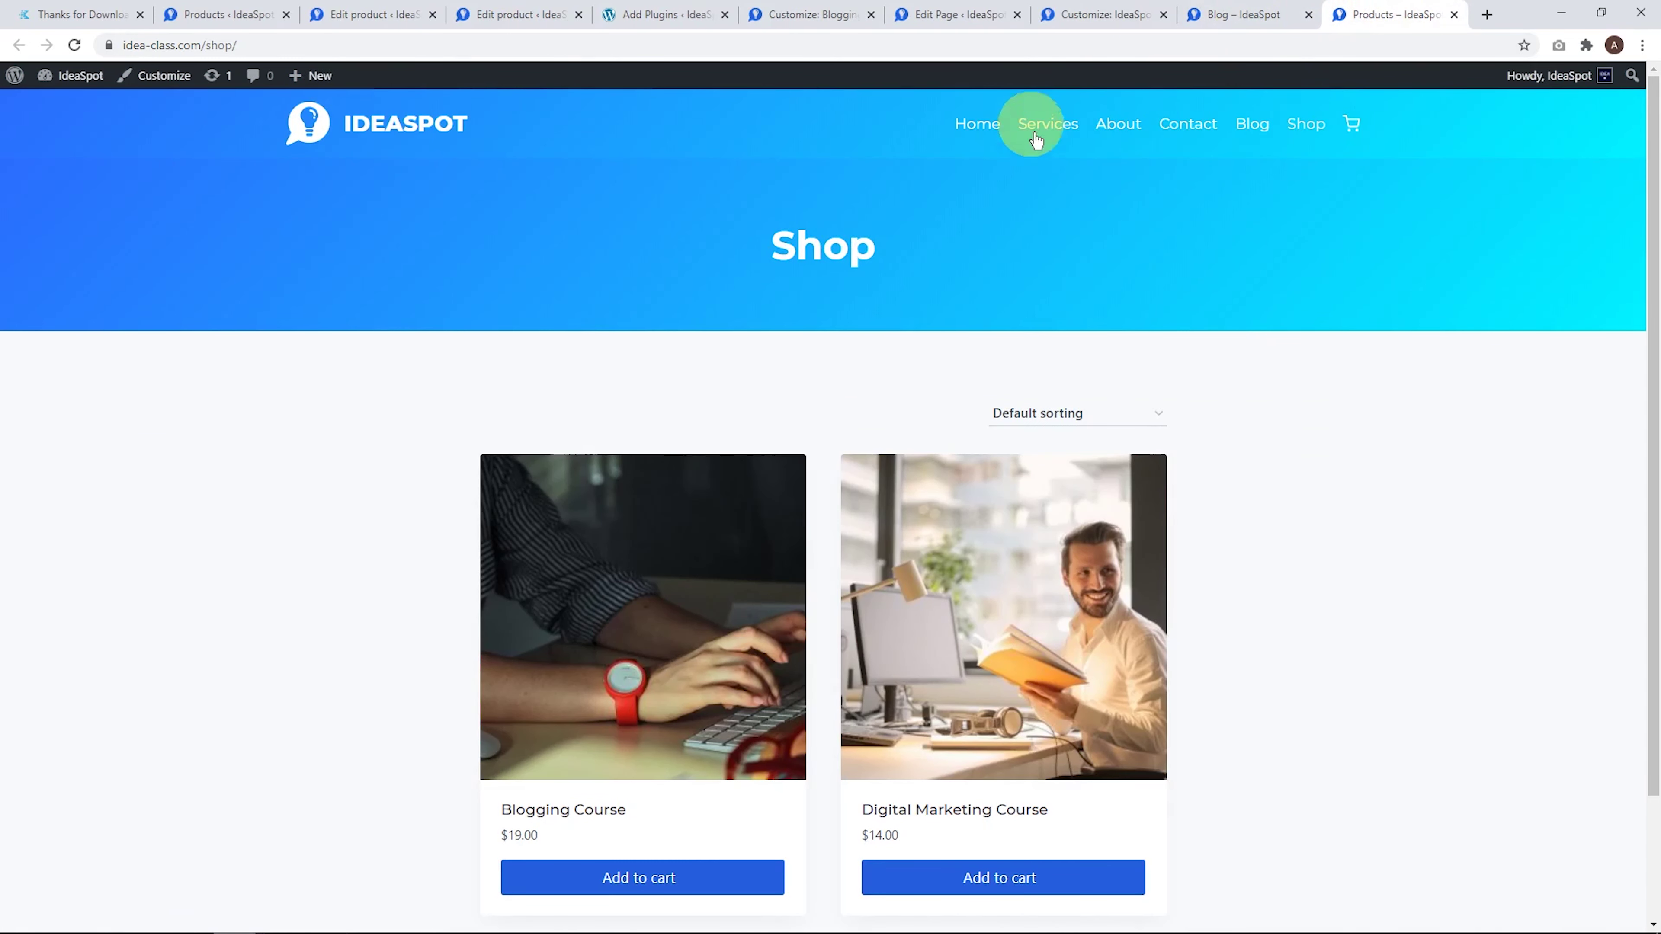
pyautogui.click(1239, 14)
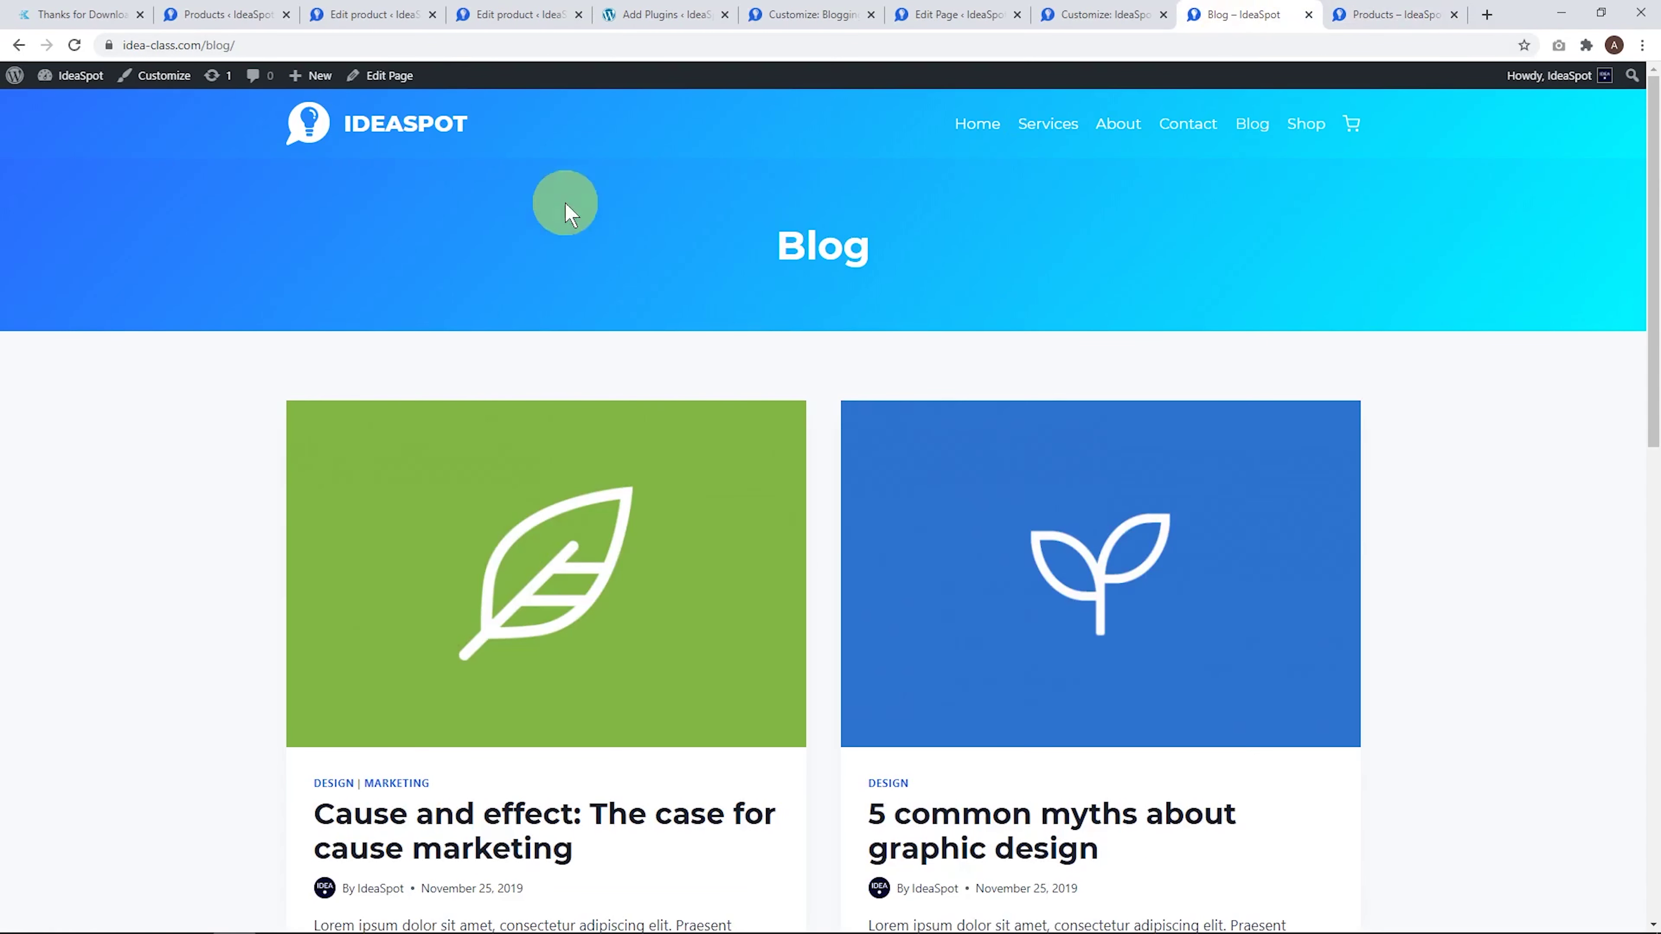
# Enable the transparent header for the Blog page in its page settings, update it and view the live page
pyautogui.click(417, 77)
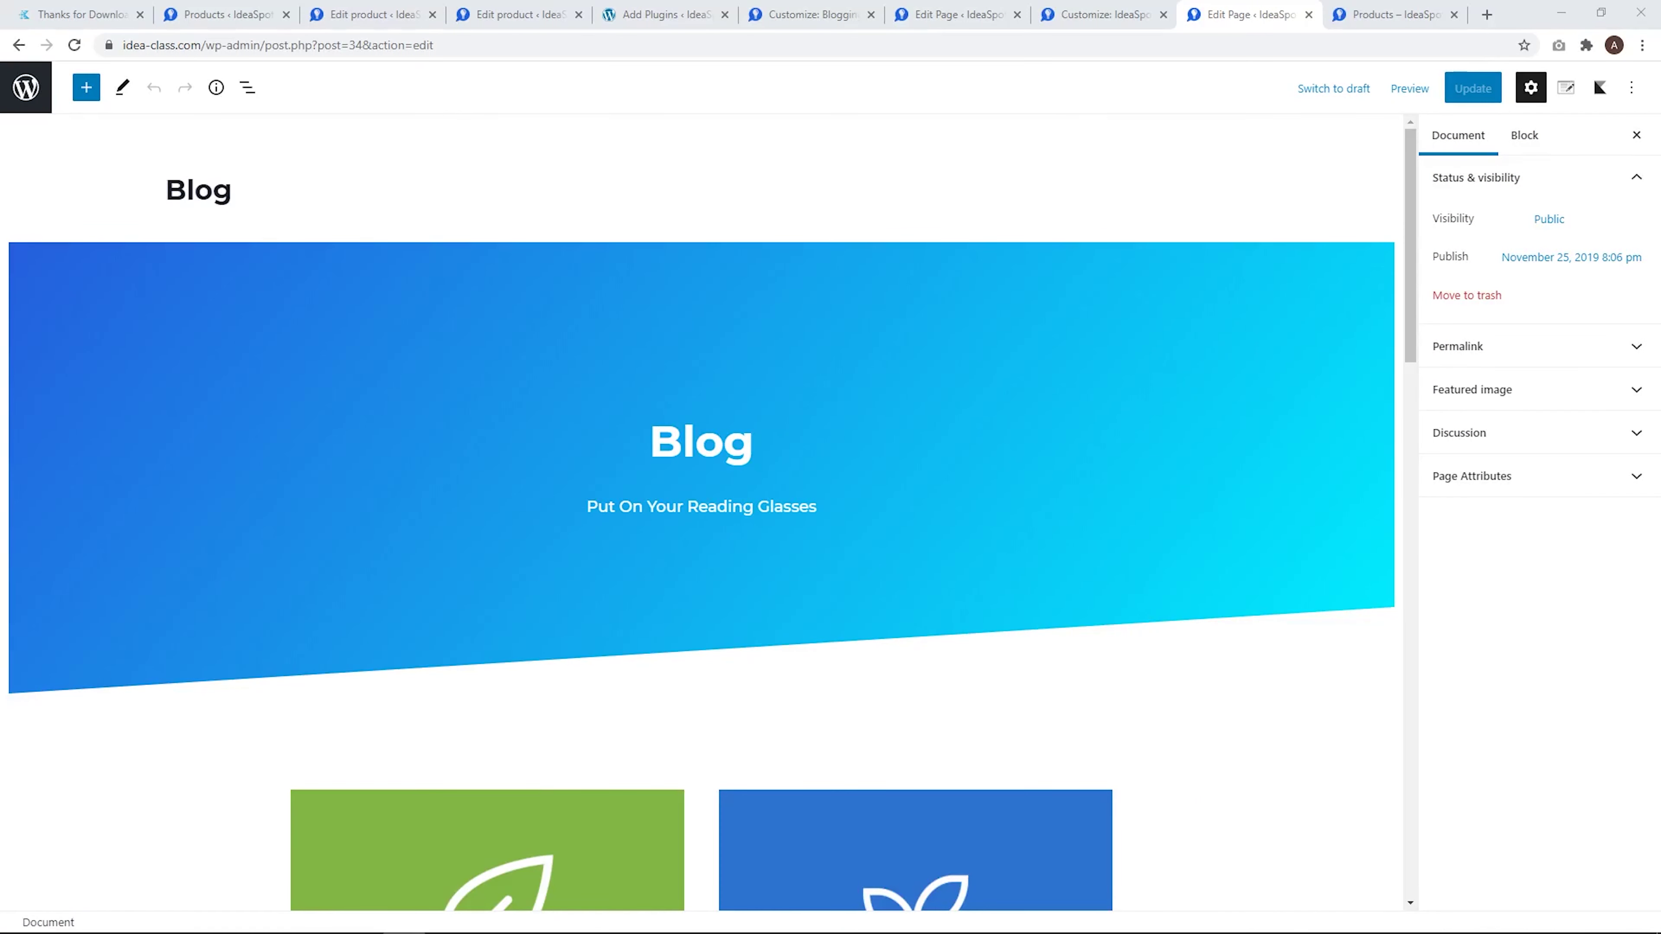
pyautogui.click(1566, 89)
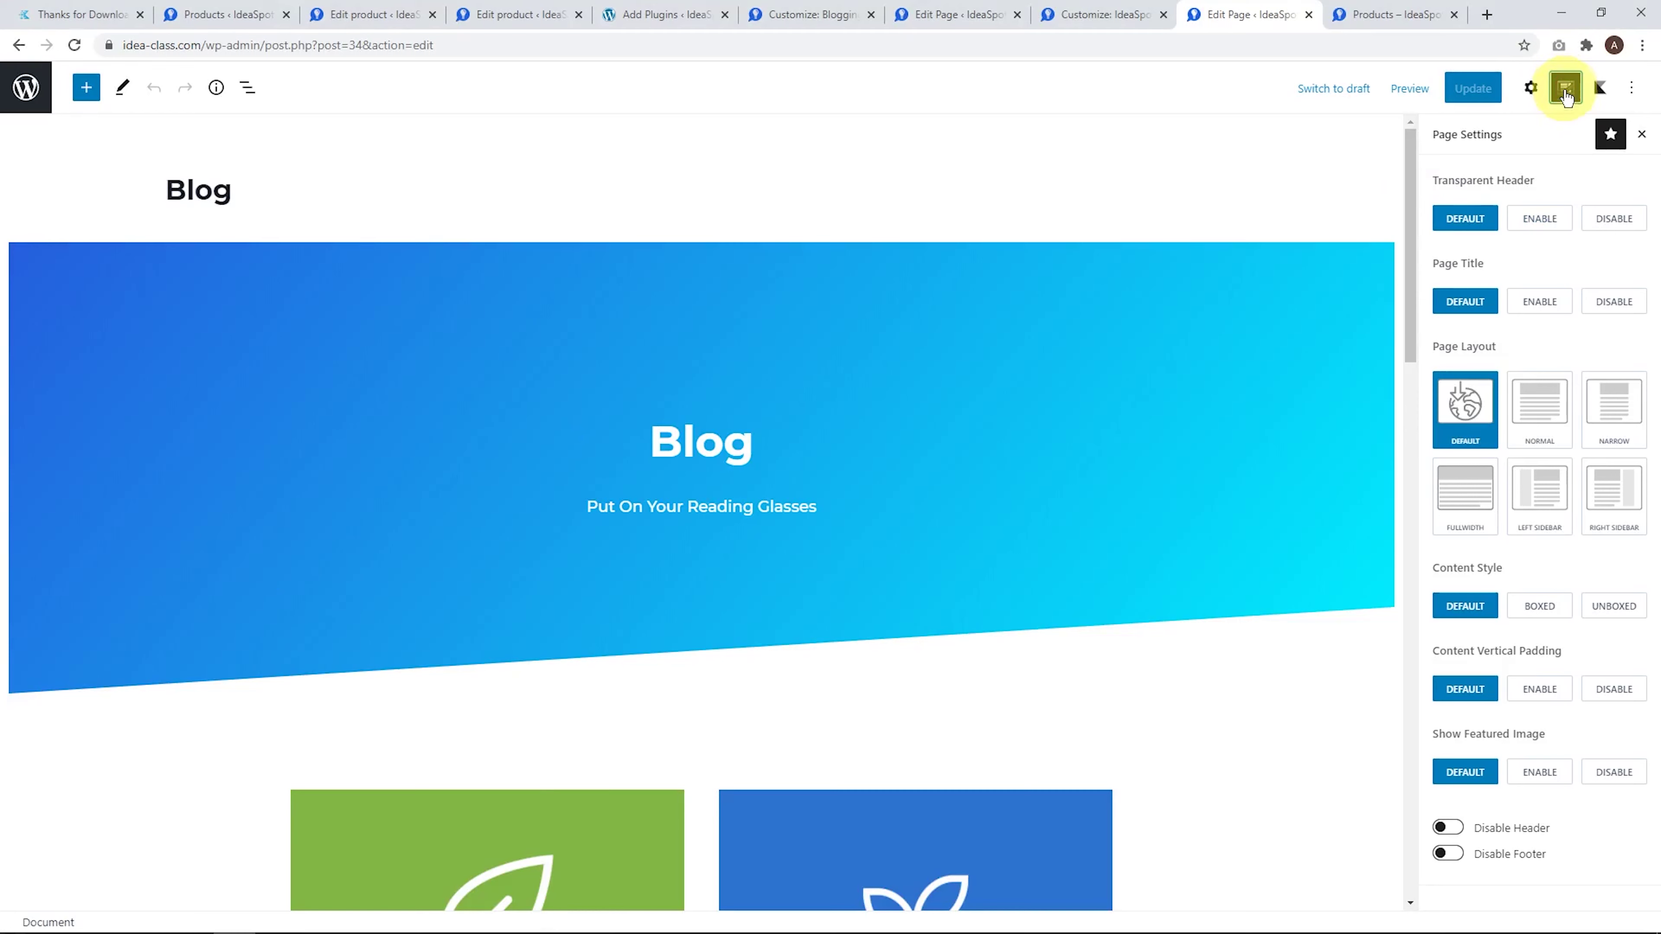
pyautogui.click(1540, 221)
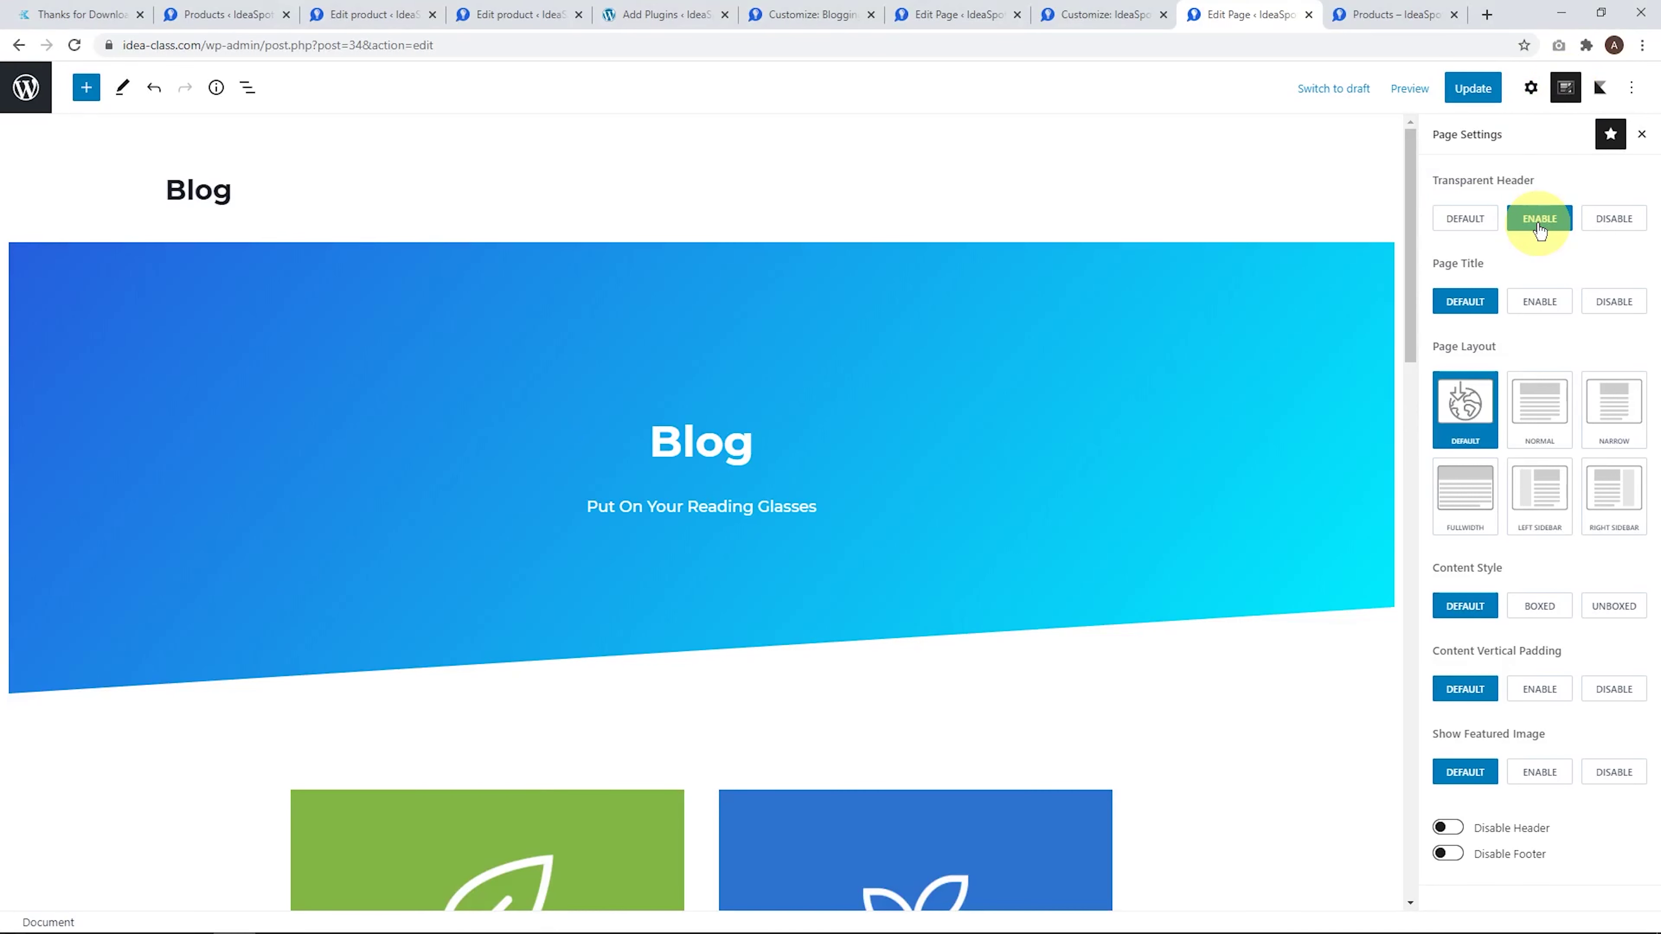
pyautogui.click(1473, 88)
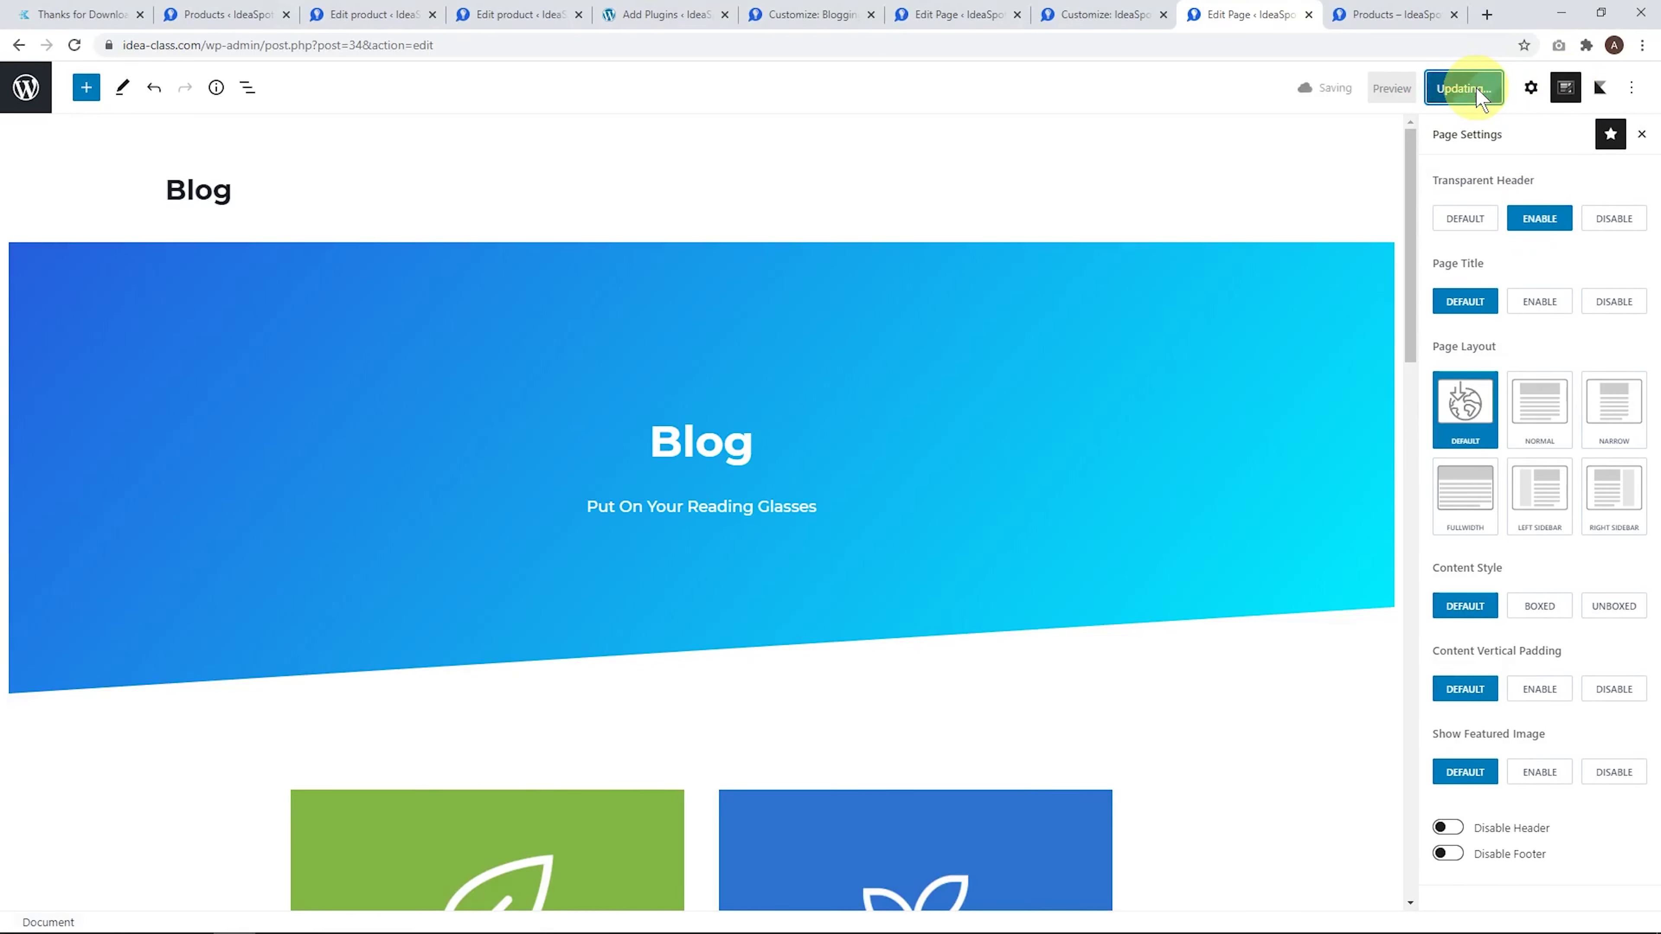
pyautogui.click(160, 878)
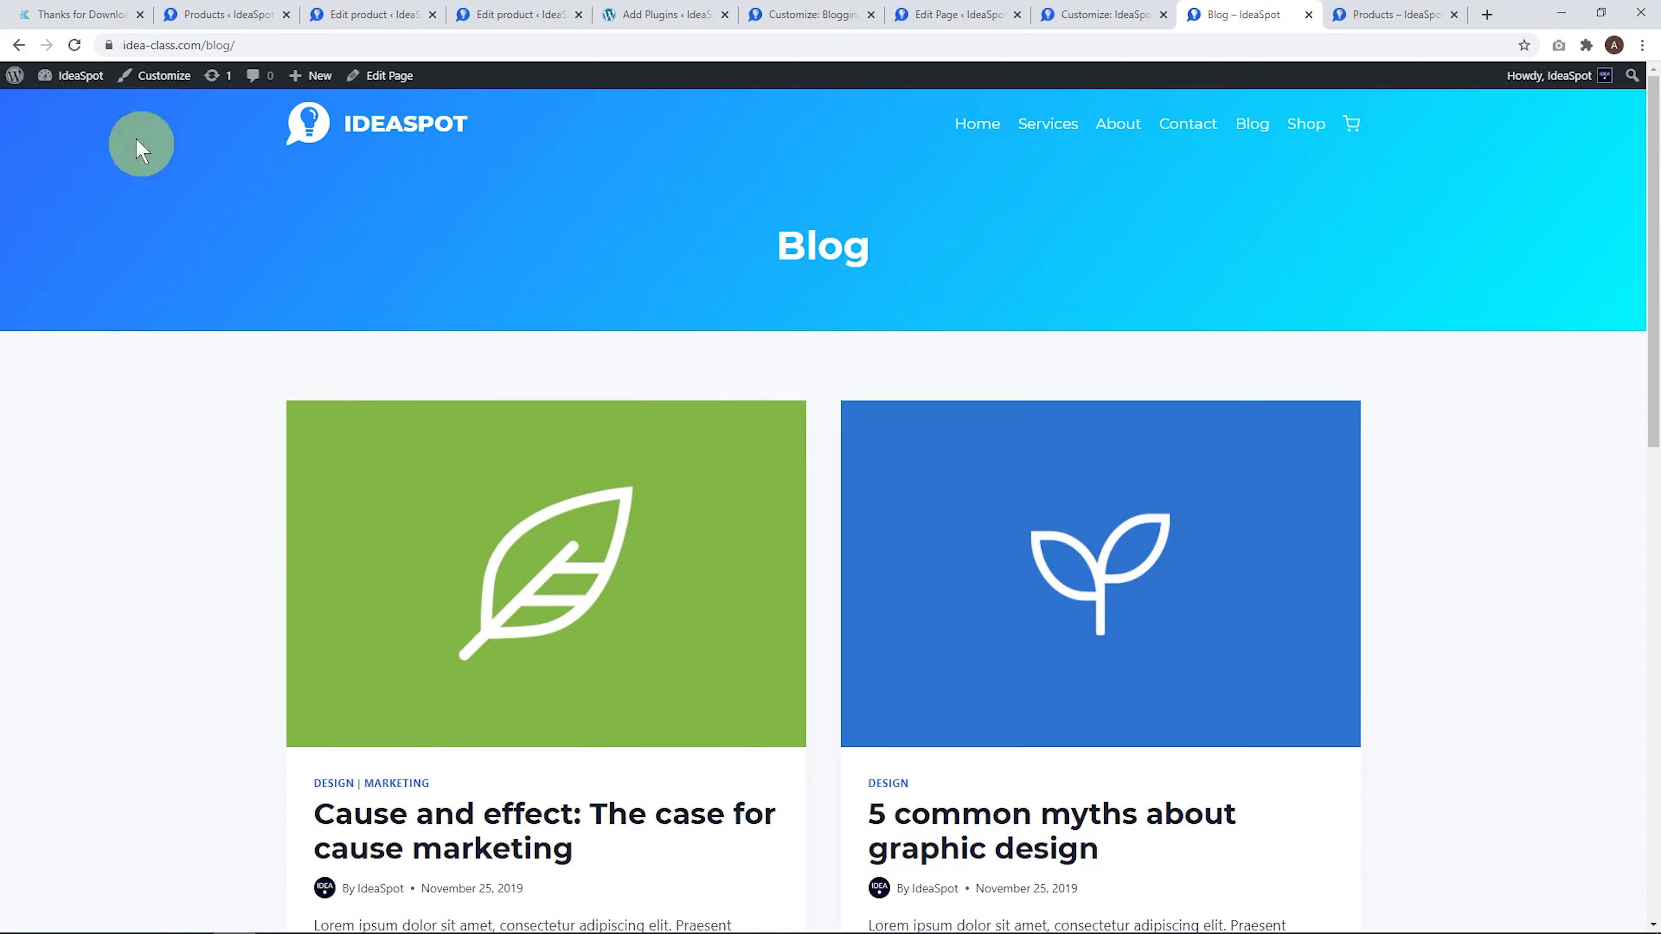
# Edit the Shop page to enable its transparent header, update it and view the live page
pyautogui.moveTo(66, 75)
pyautogui.click(75, 108)
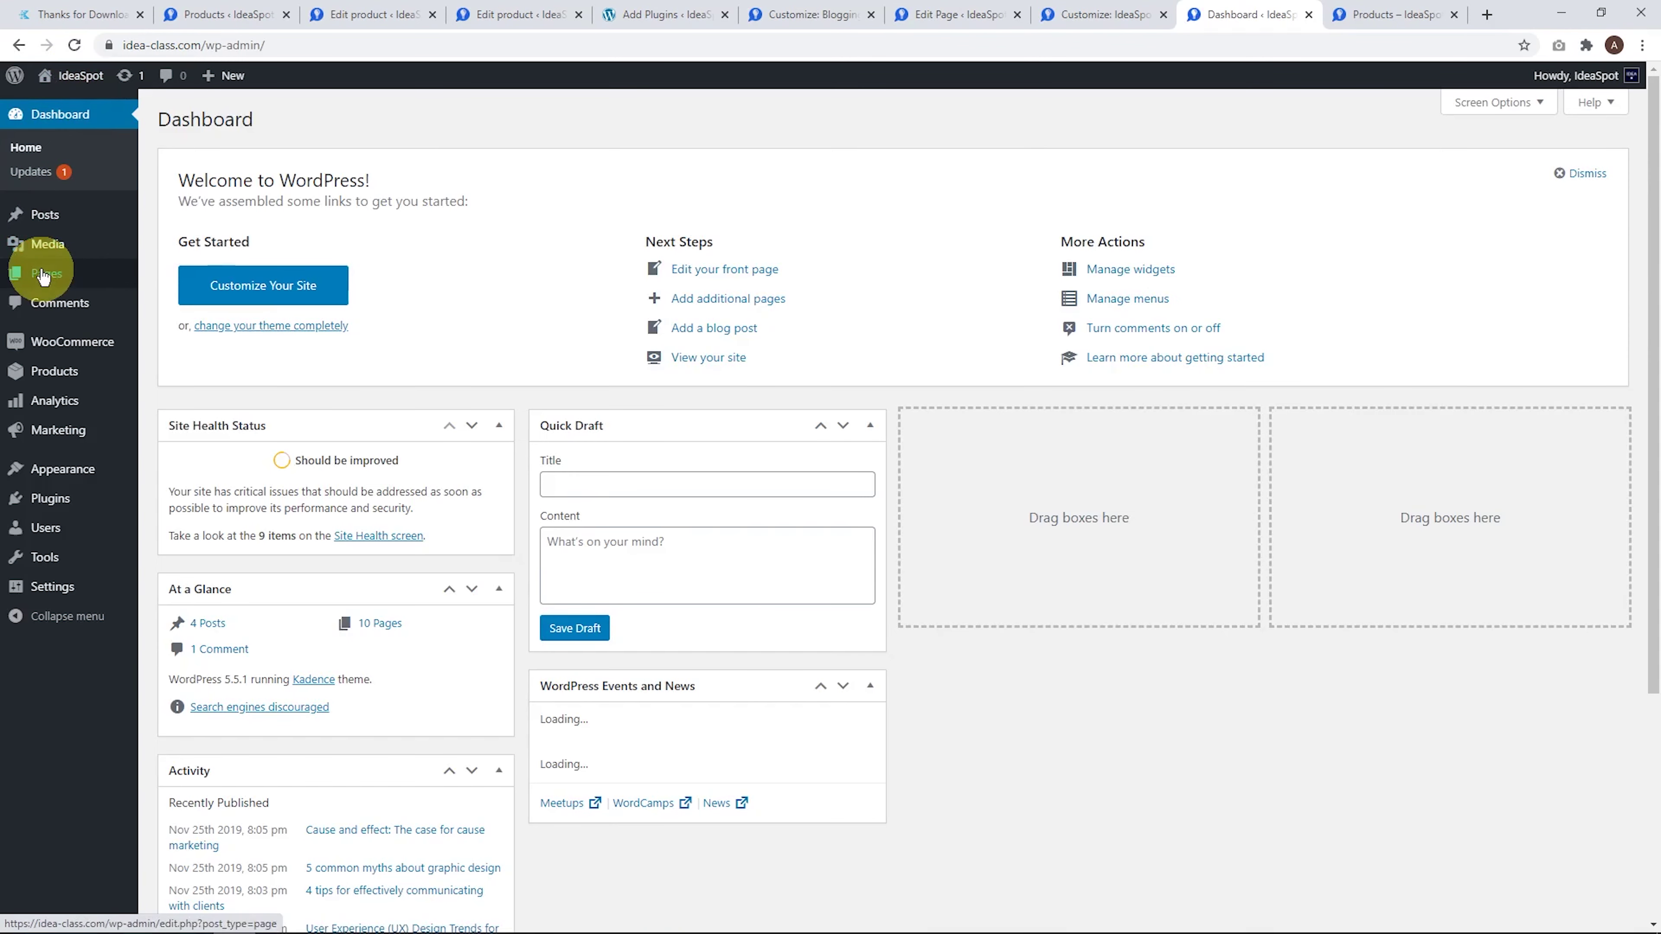
pyautogui.click(152, 269)
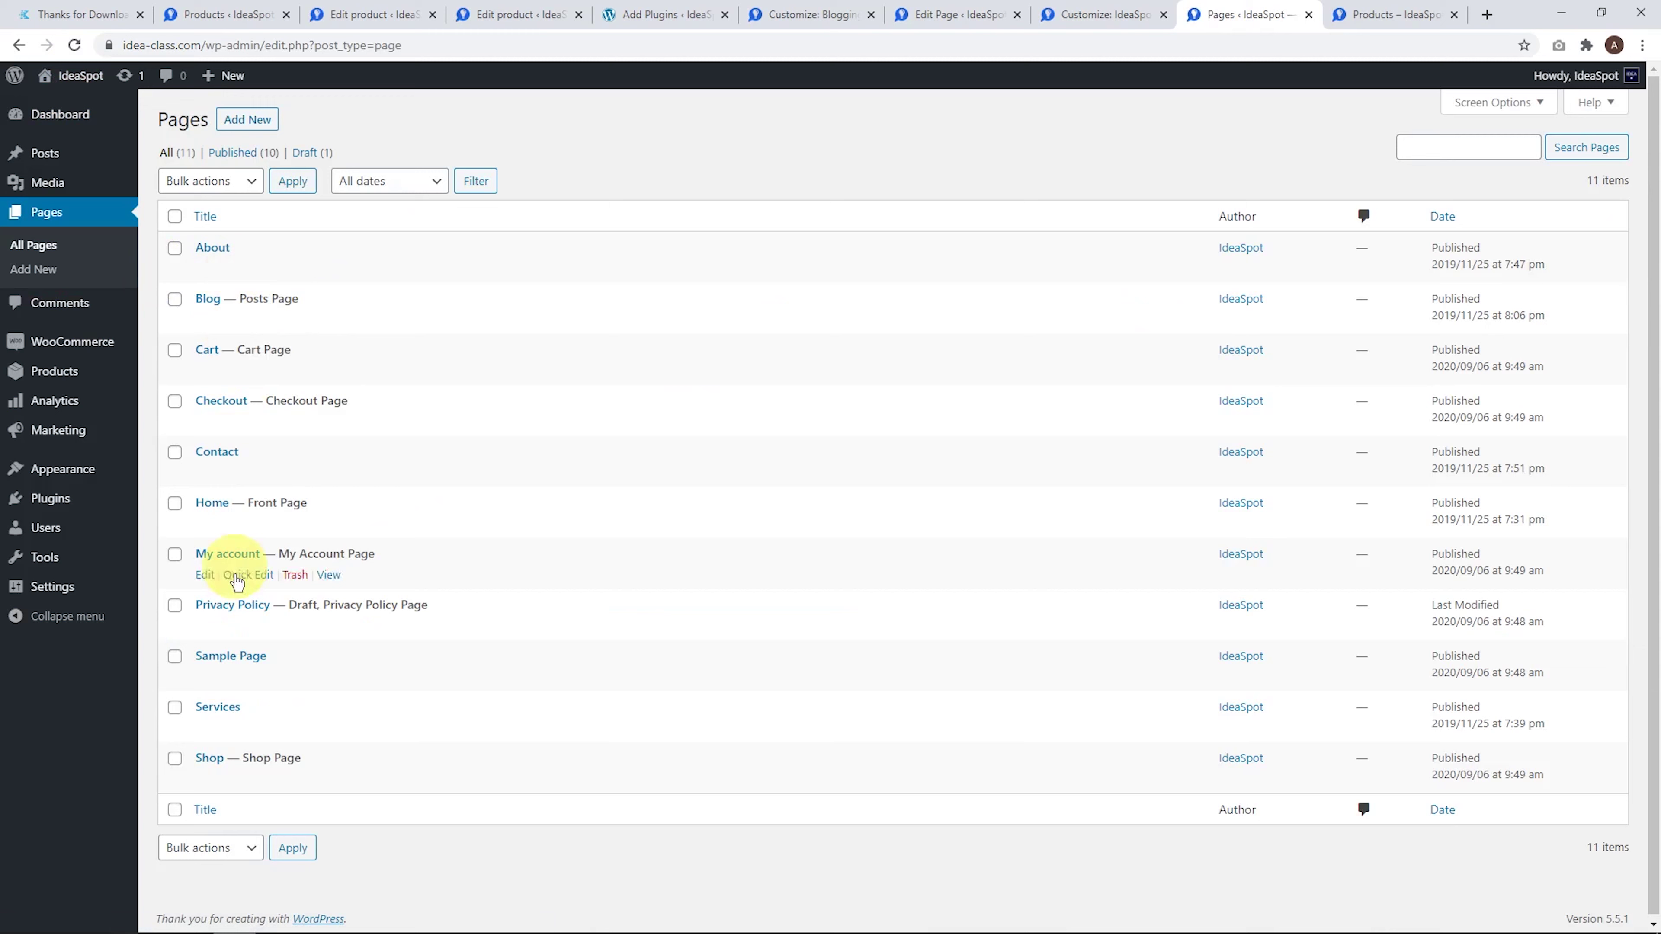
pyautogui.click(206, 779)
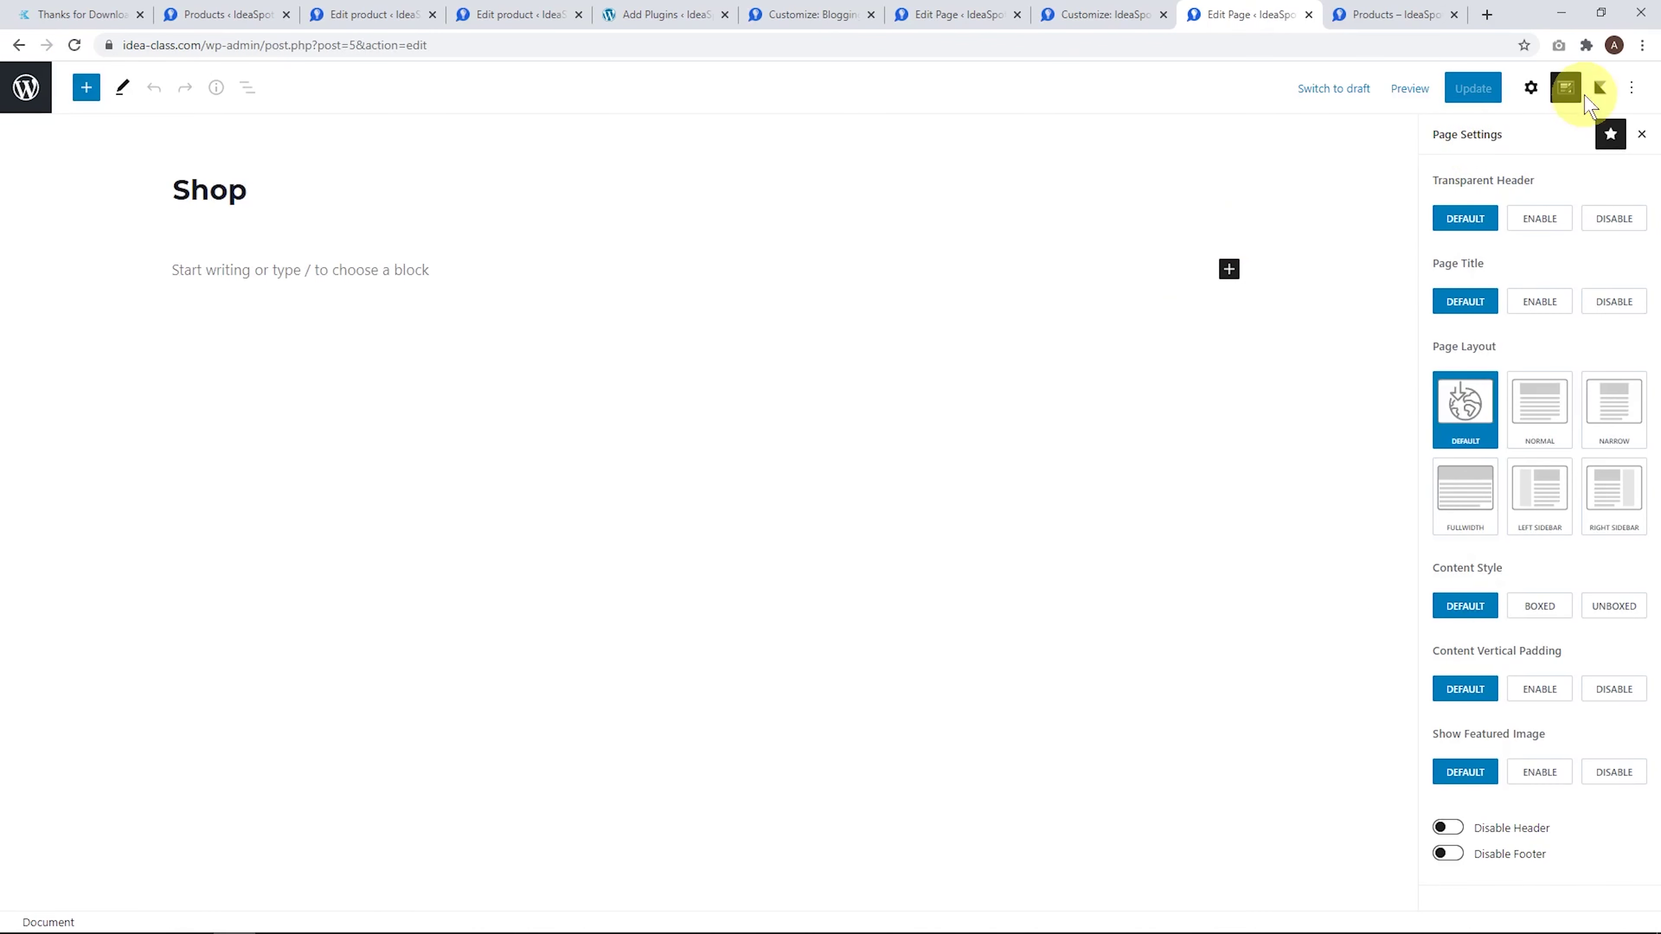
pyautogui.click(1539, 218)
pyautogui.click(1472, 90)
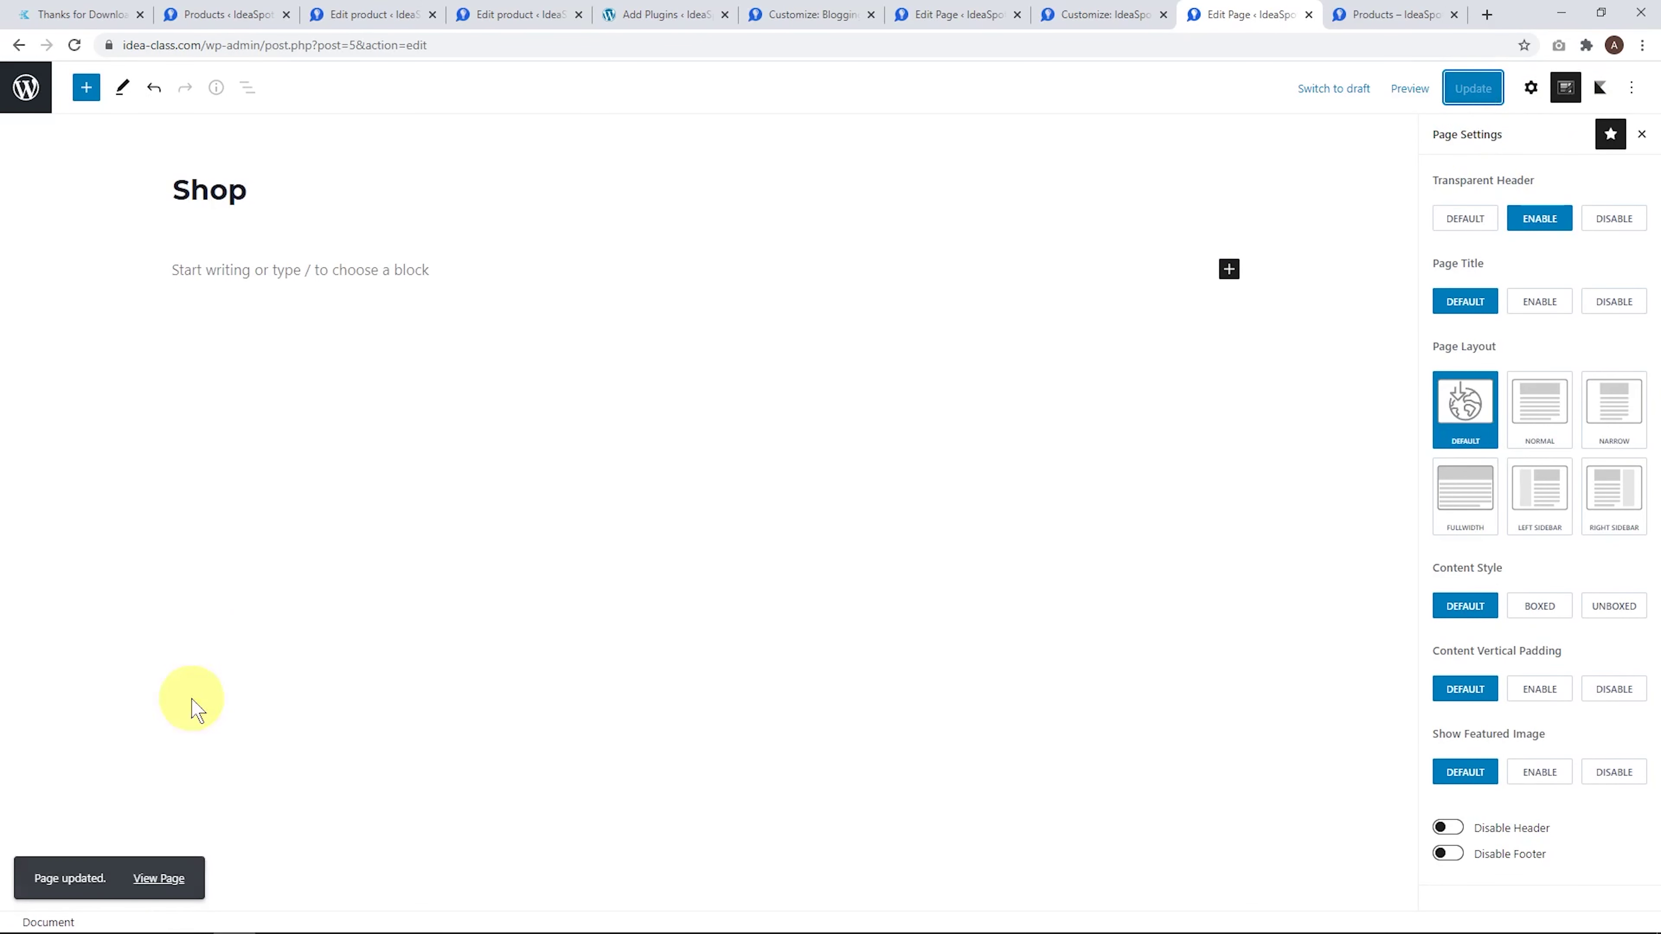
pyautogui.click(161, 878)
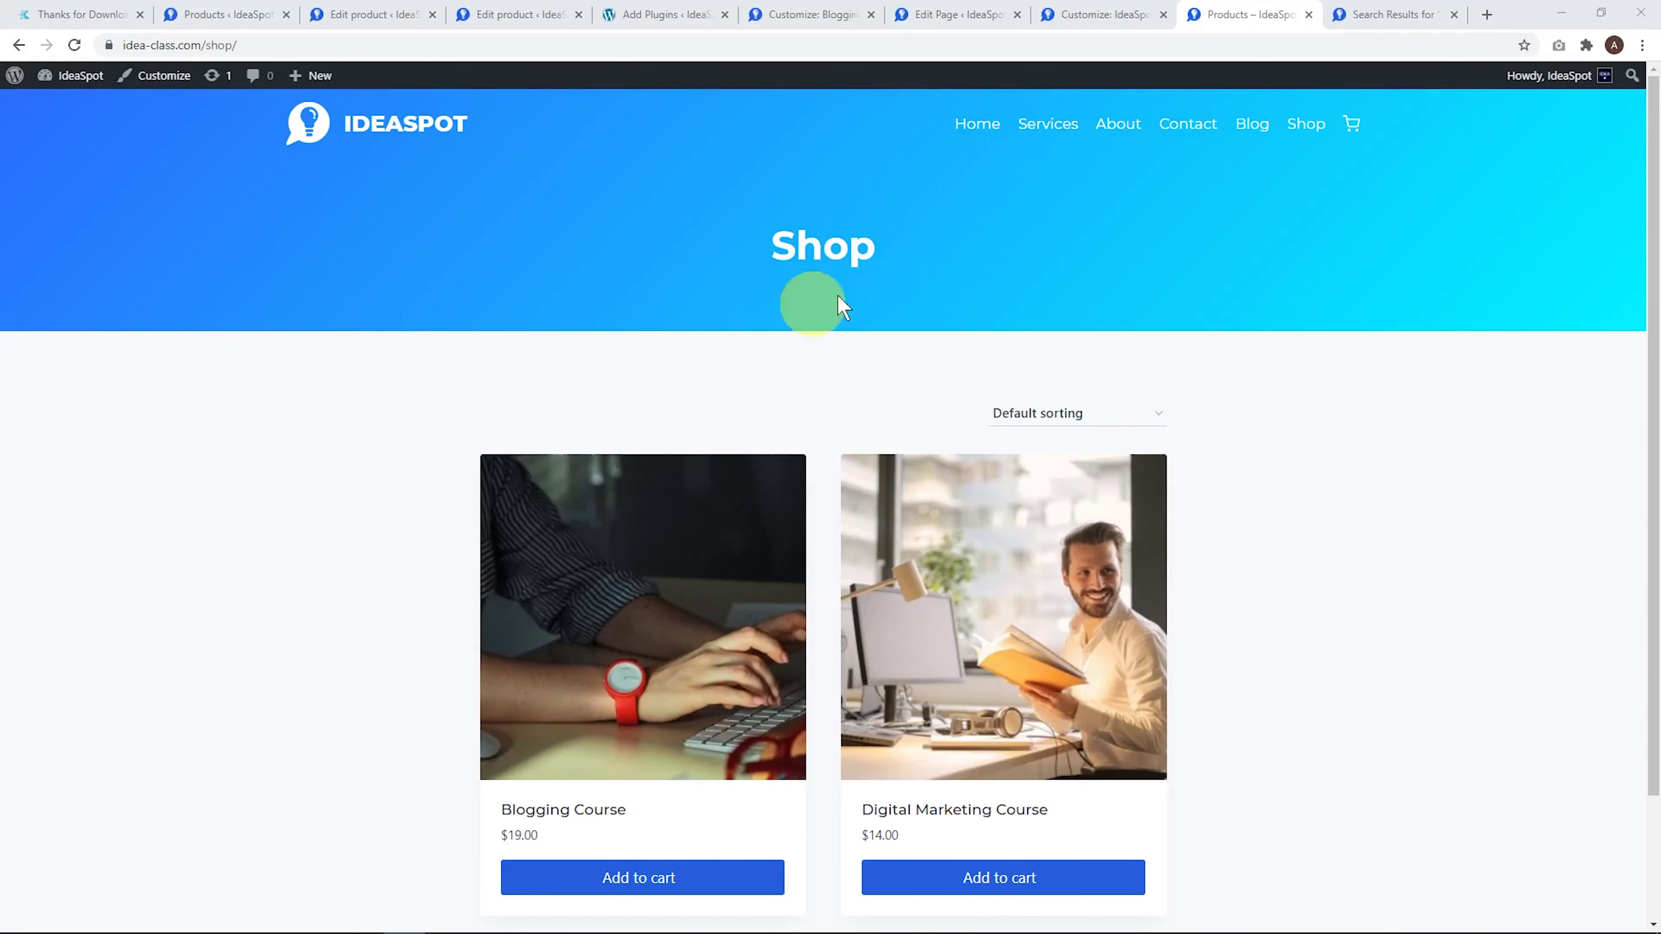
# Check the header on the live search results page and load the nonexistent address idea-class.com/565546 to view the 404 page
pyautogui.click(1399, 15)
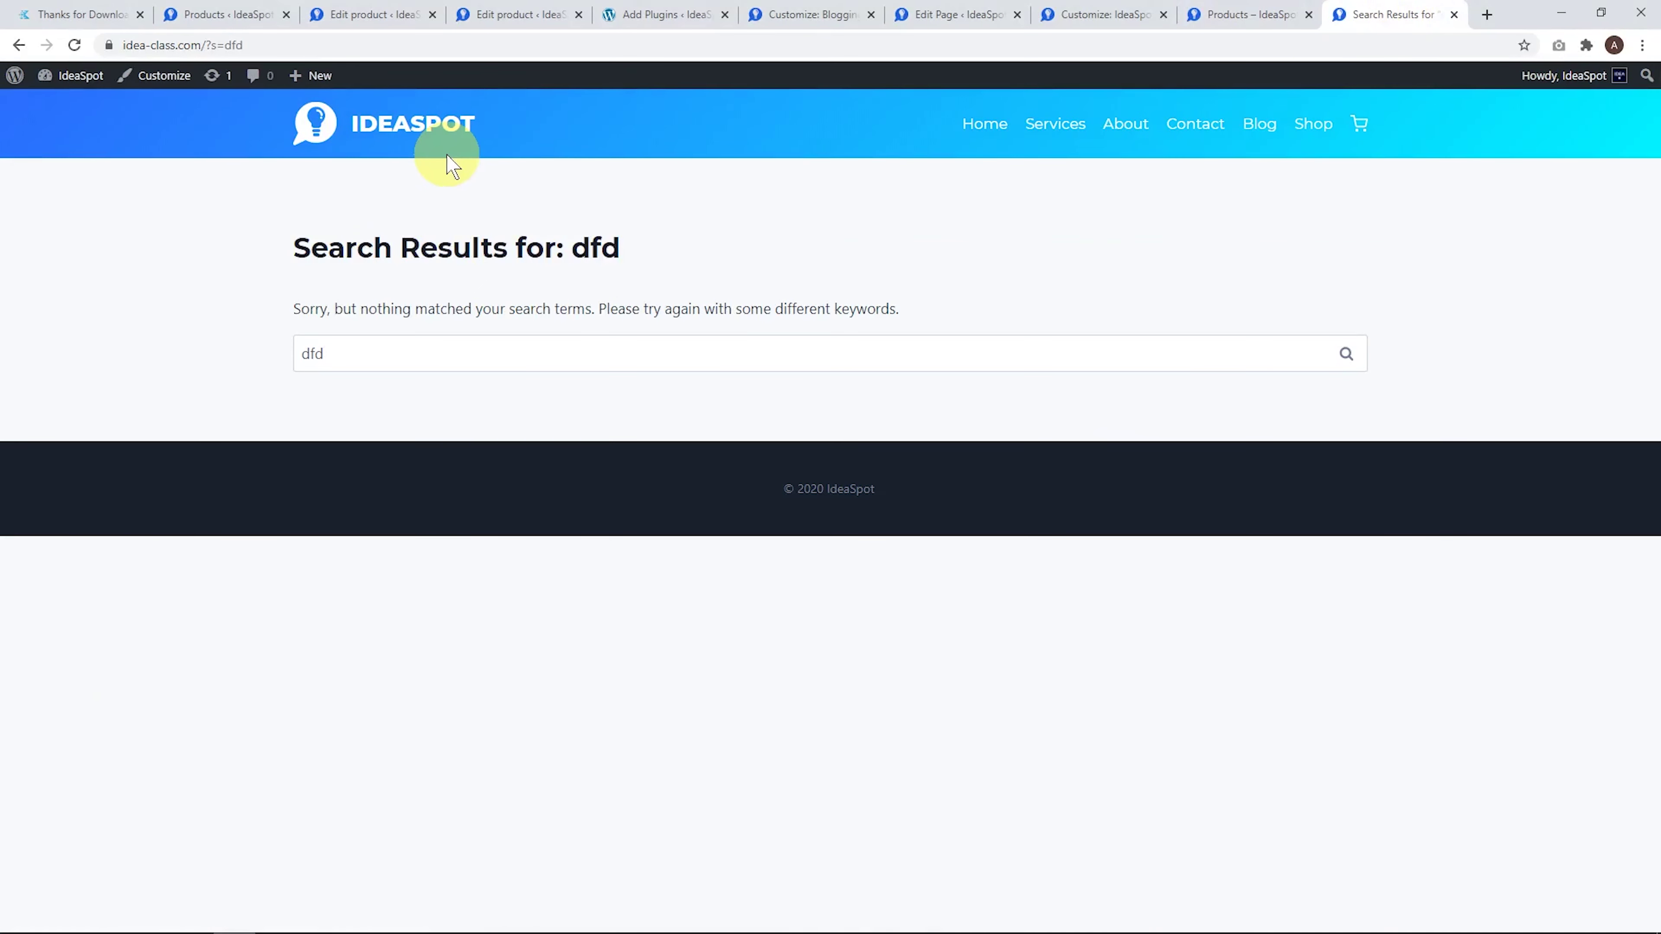
pyautogui.click(271, 45)
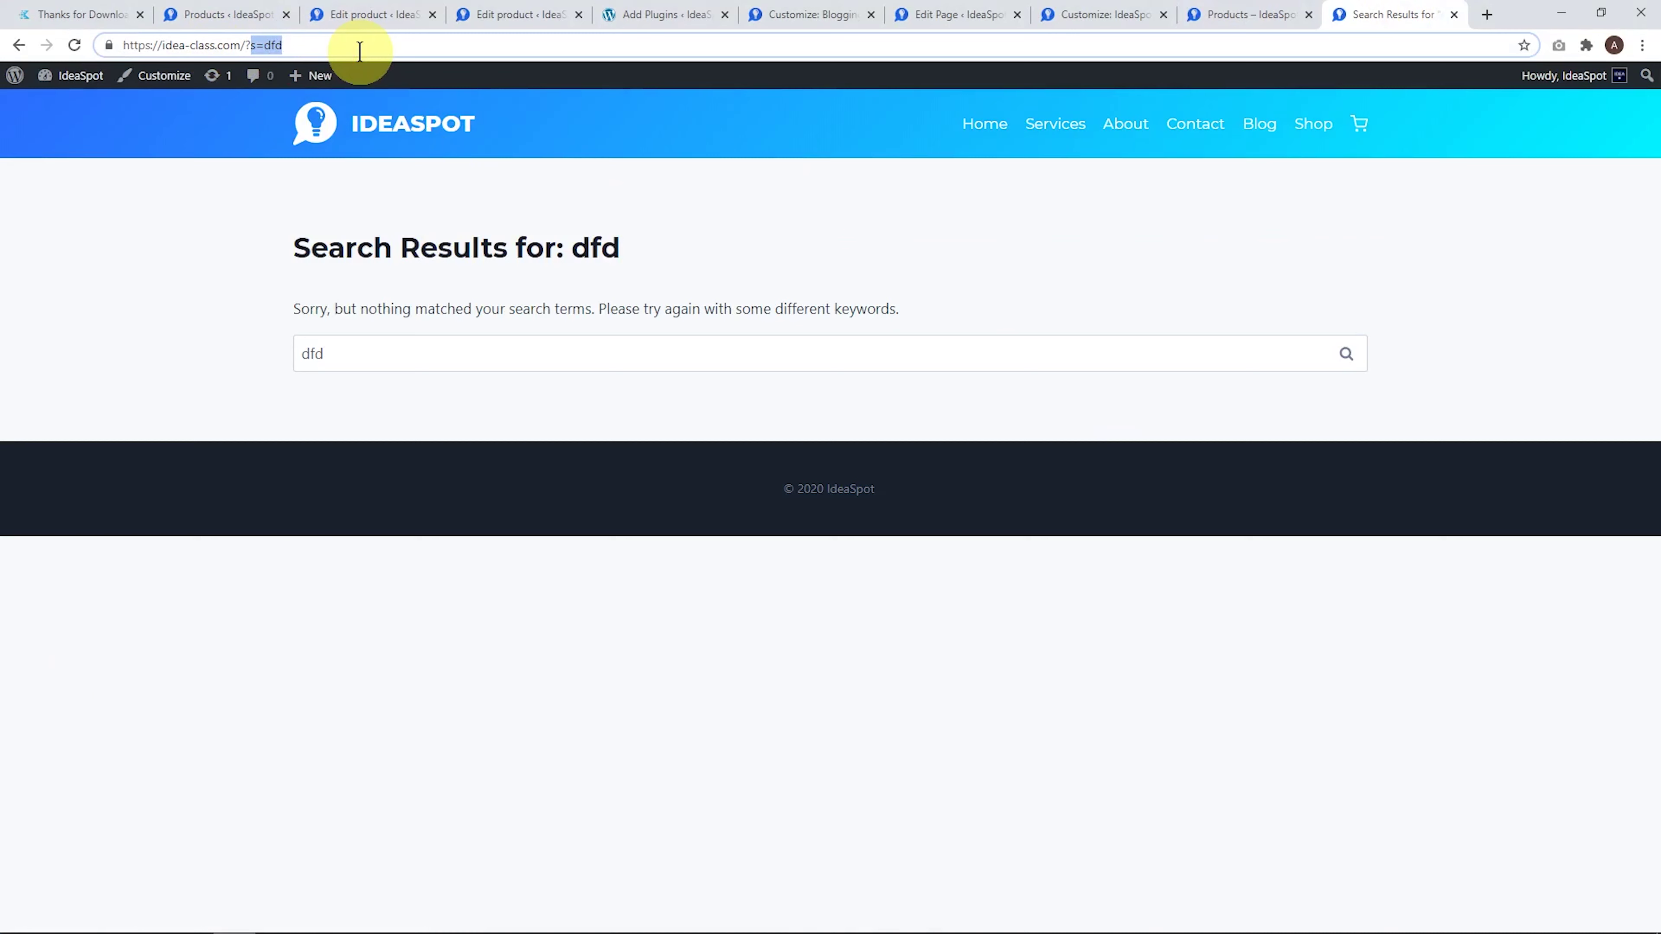
pyautogui.press('BackSpace')
pyautogui.press('BackSpace')
pyautogui.press('BackSpace')
pyautogui.press('BackSpace')
pyautogui.press('BackSpace')
pyautogui.press('BackSpace')
pyautogui.write('565546')
pyautogui.press('Return')
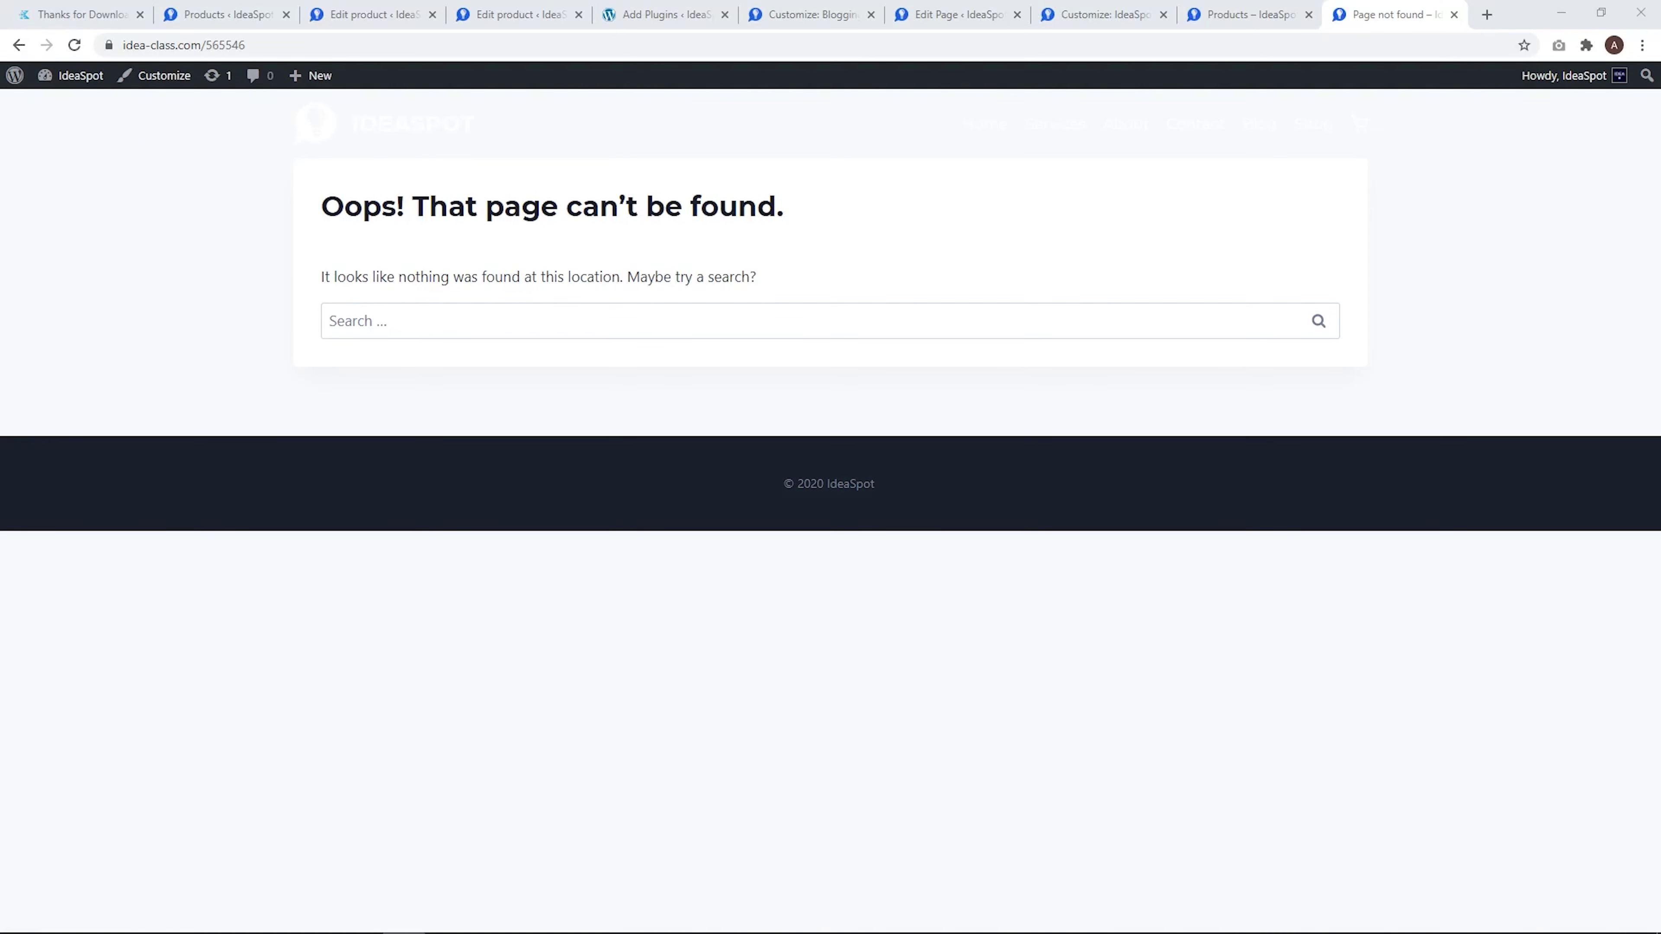
# Add an Additional CSS rule for .error404.transparent-header #masthead with background-color var(--global-palette1) and position relative
pyautogui.click(186, 79)
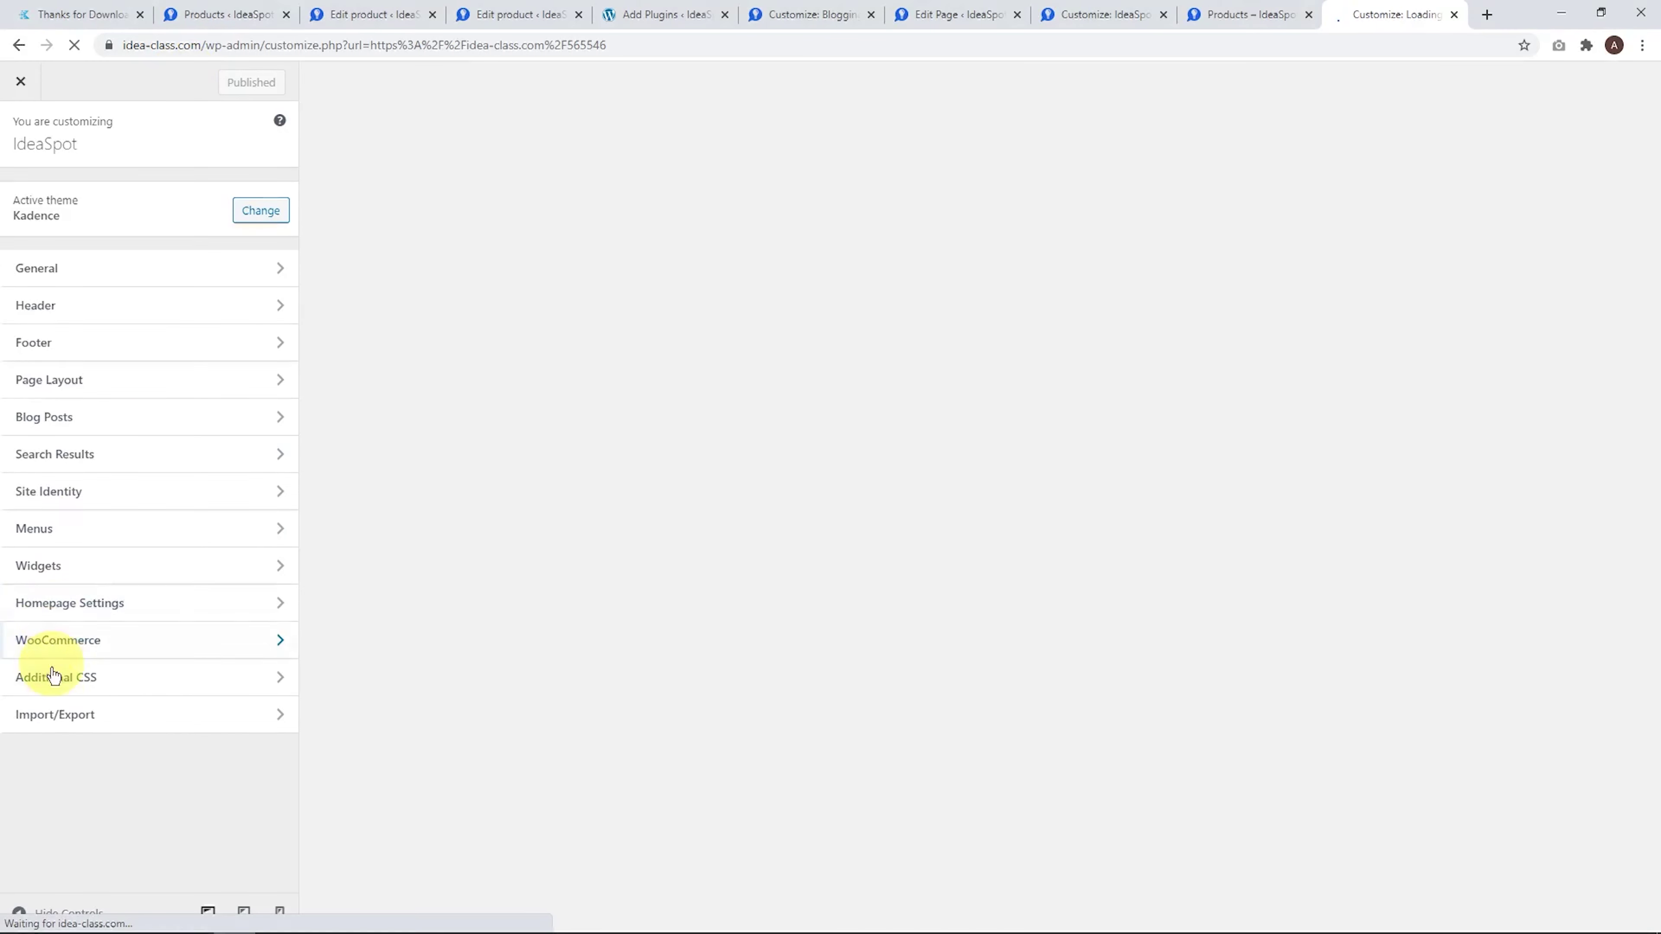
pyautogui.click(82, 680)
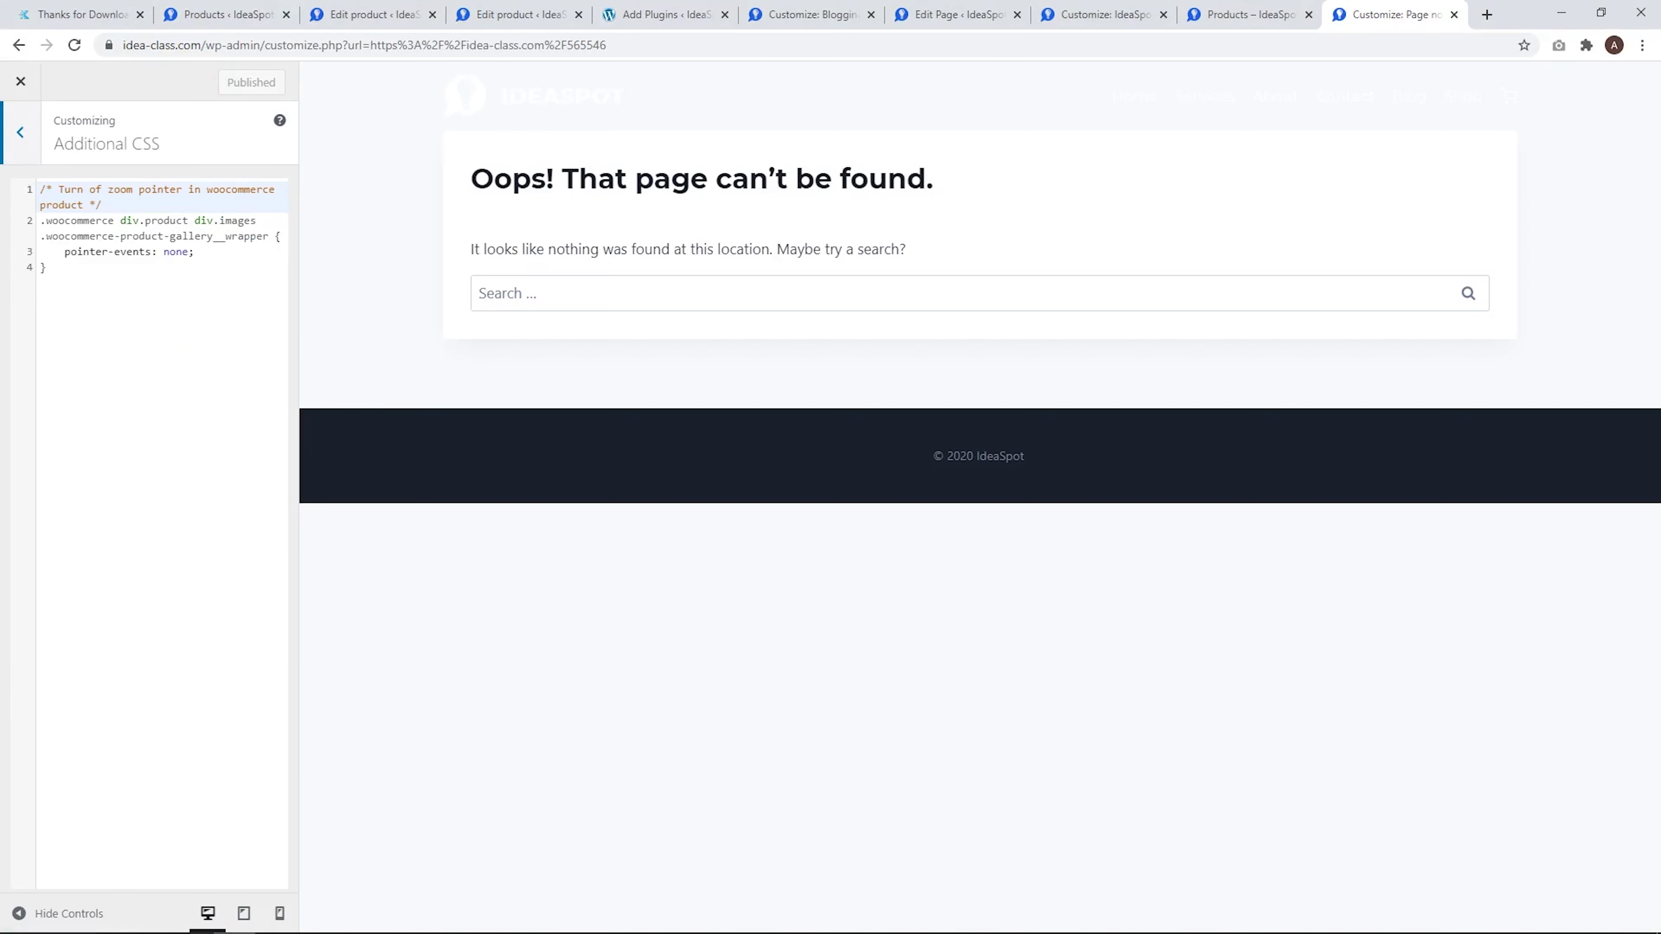
pyautogui.click(152, 362)
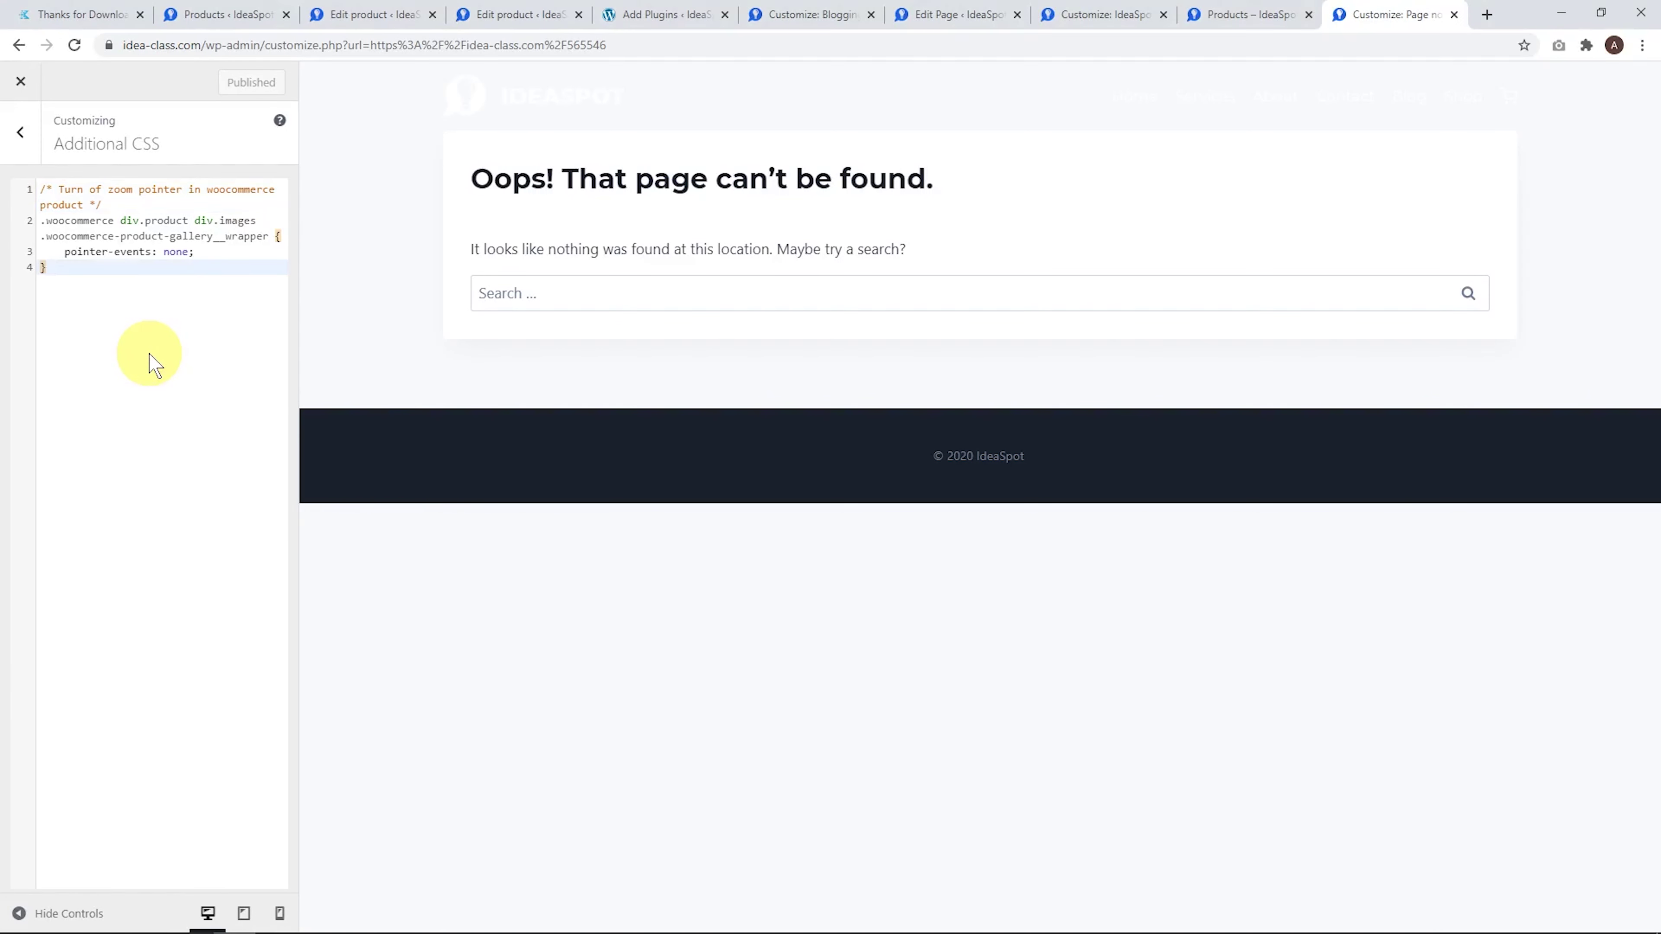
pyautogui.press('Return')
pyautogui.press('Return')
pyautogui.write('.error404.transparent-header #masthead {     background-color: var(--global-palette1);   position: relative; }')
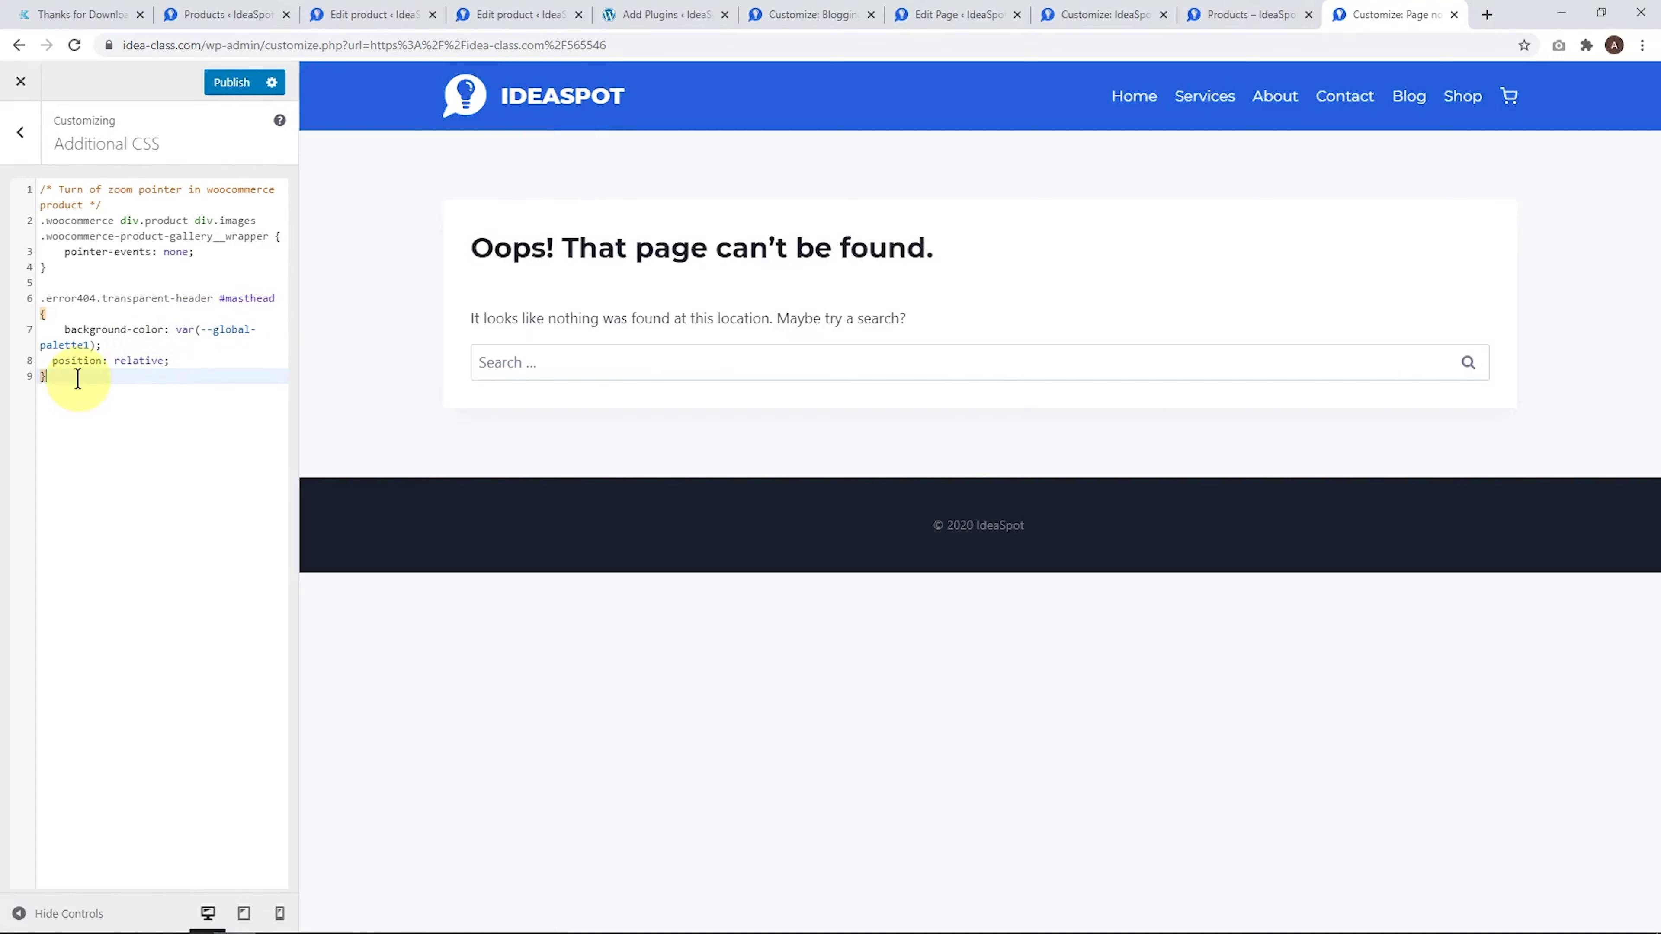
# Change the 404 header rule's background to linear-gradient(135deg,rgba(43,109,254,1) 1%,rgba(0,242,255,1) 100%), keep position relative, and publish it
pyautogui.moveTo(81, 379); pyautogui.dragTo(53, 329)
pyautogui.write('.error404.transparent-header #masthead {     background: linear-gradient(135deg,rgba(43,109,254,1) 1%,rgba(0,242,255,1) 100%);   position: relative; }')
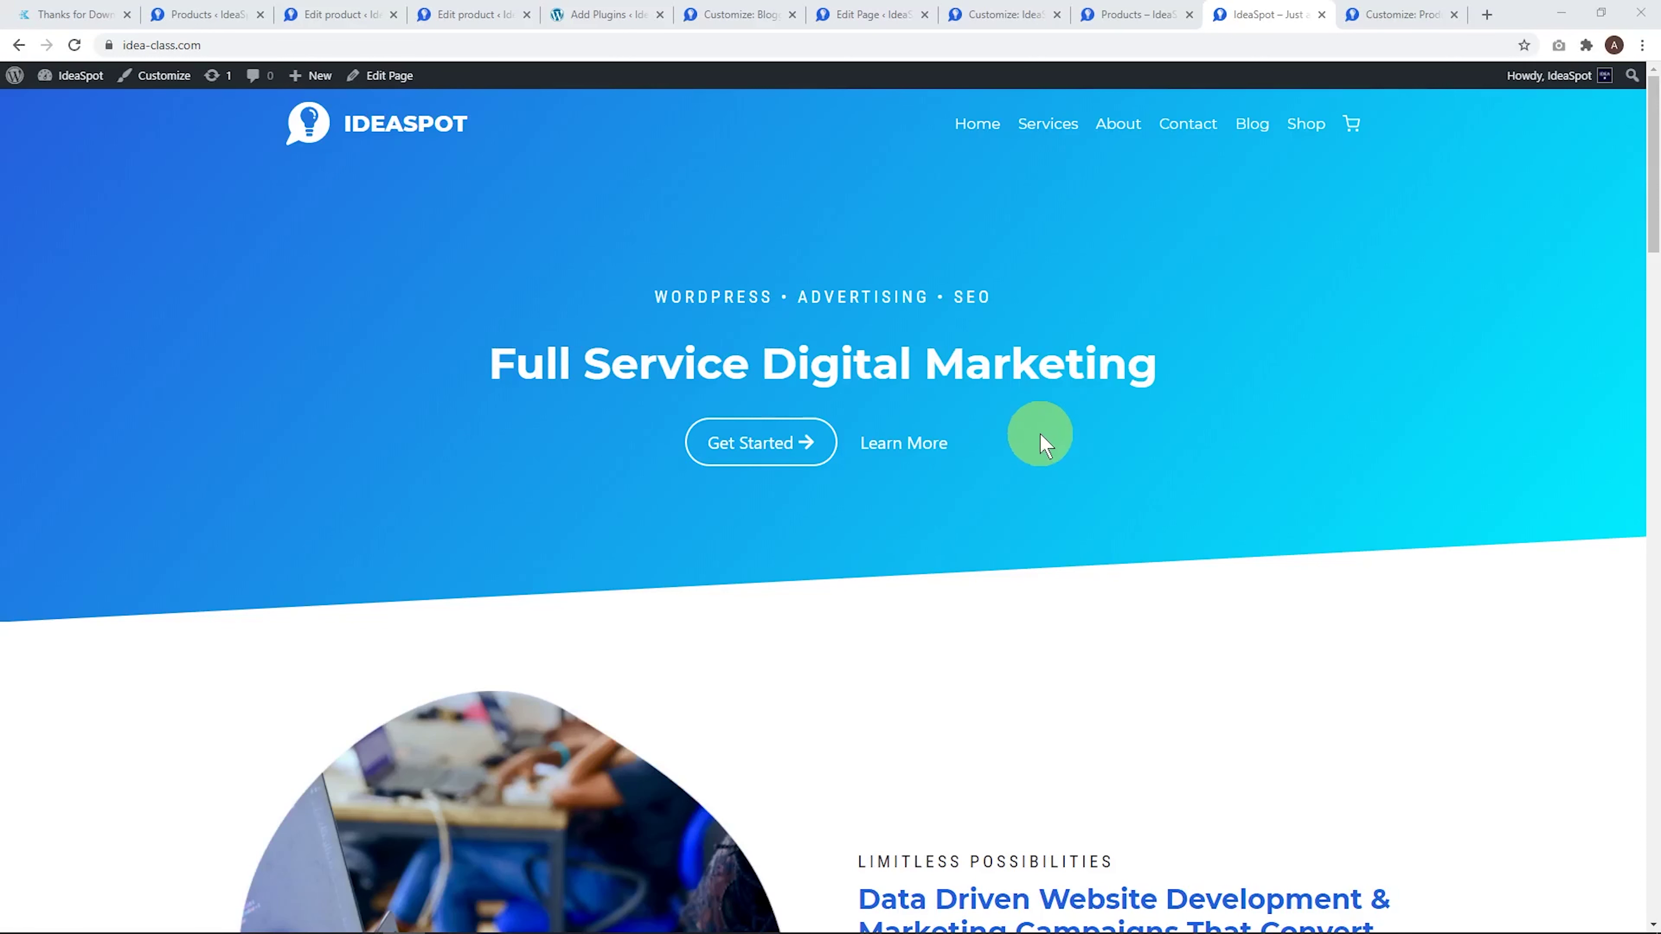
# Review the home page's course products, then customize that page in a new tab, opening Additional CSS with the products in the preview
pyautogui.scroll(-10, 1031, 468)
pyautogui.scroll(-5, 1040, 477)
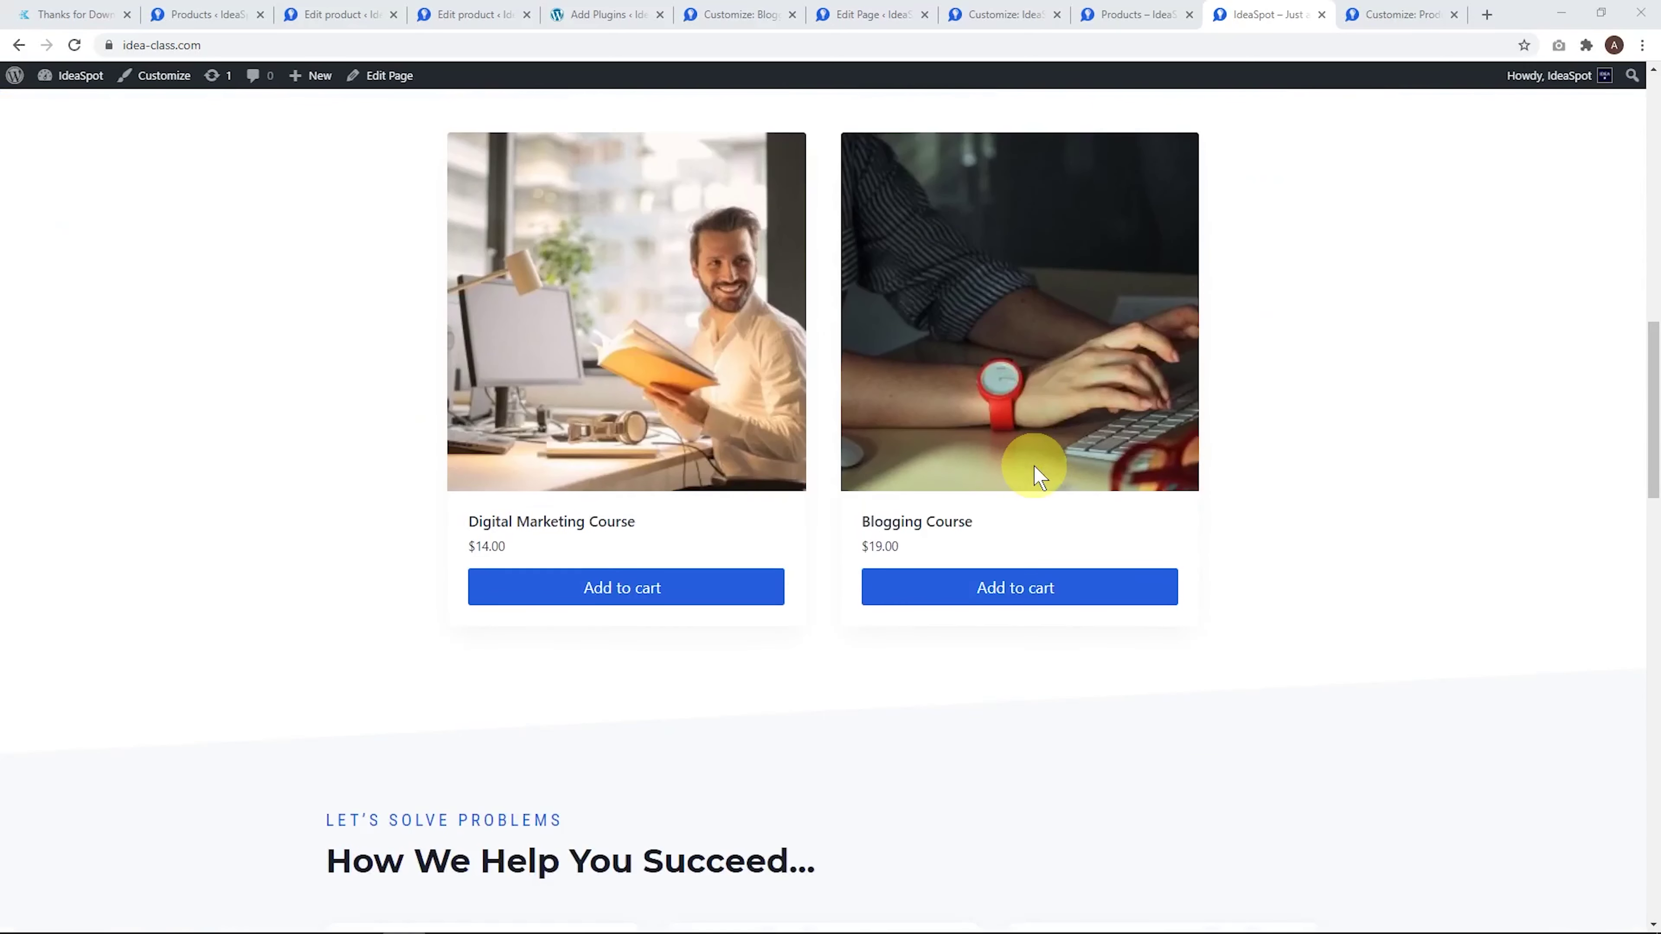
pyautogui.scroll(1, 1027, 474)
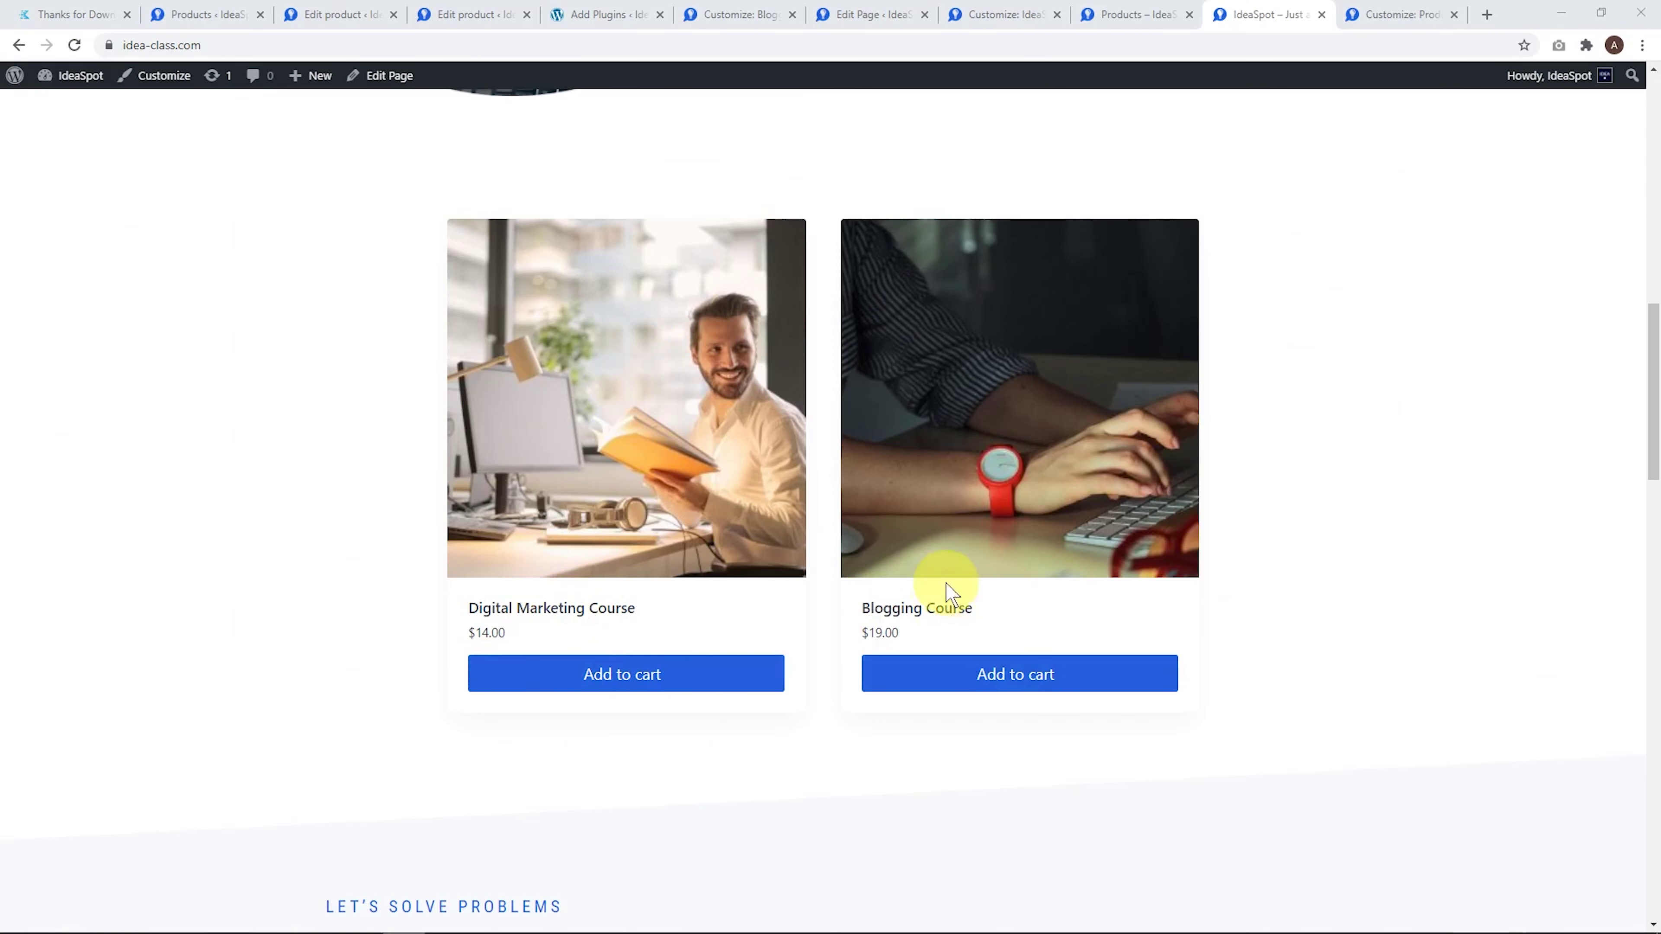
pyautogui.rightClick(165, 77)
pyautogui.click(215, 96)
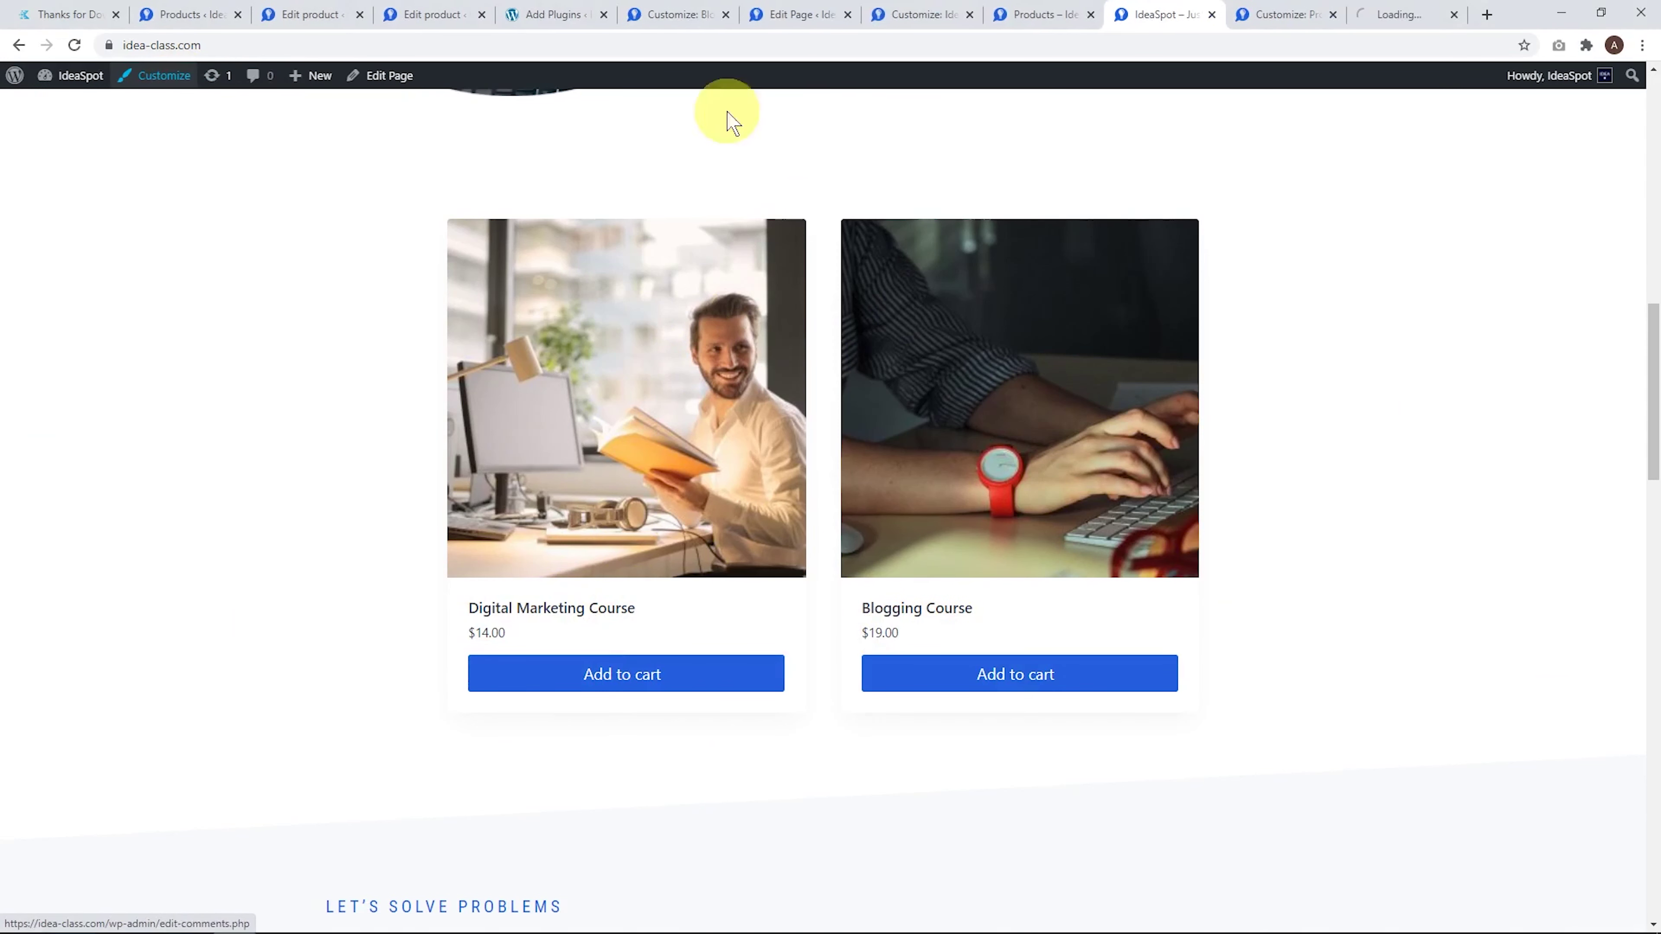
pyautogui.moveTo(1154, 11); pyautogui.dragTo(1242, 13)
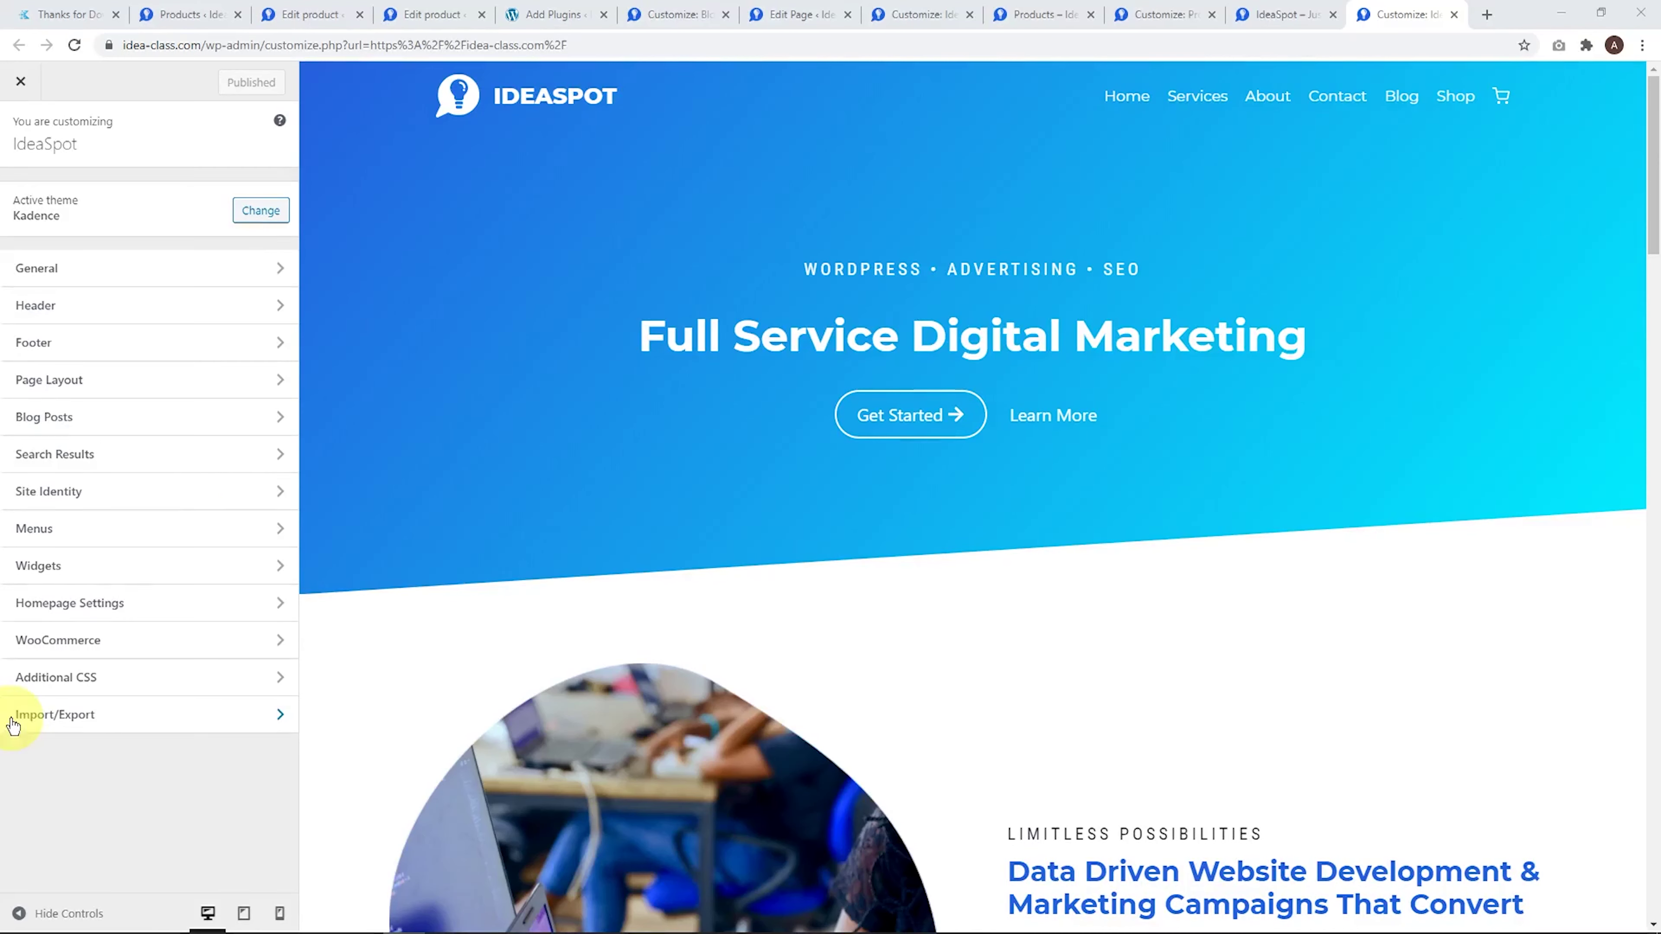
pyautogui.click(87, 678)
pyautogui.scroll(-10, 760, 515)
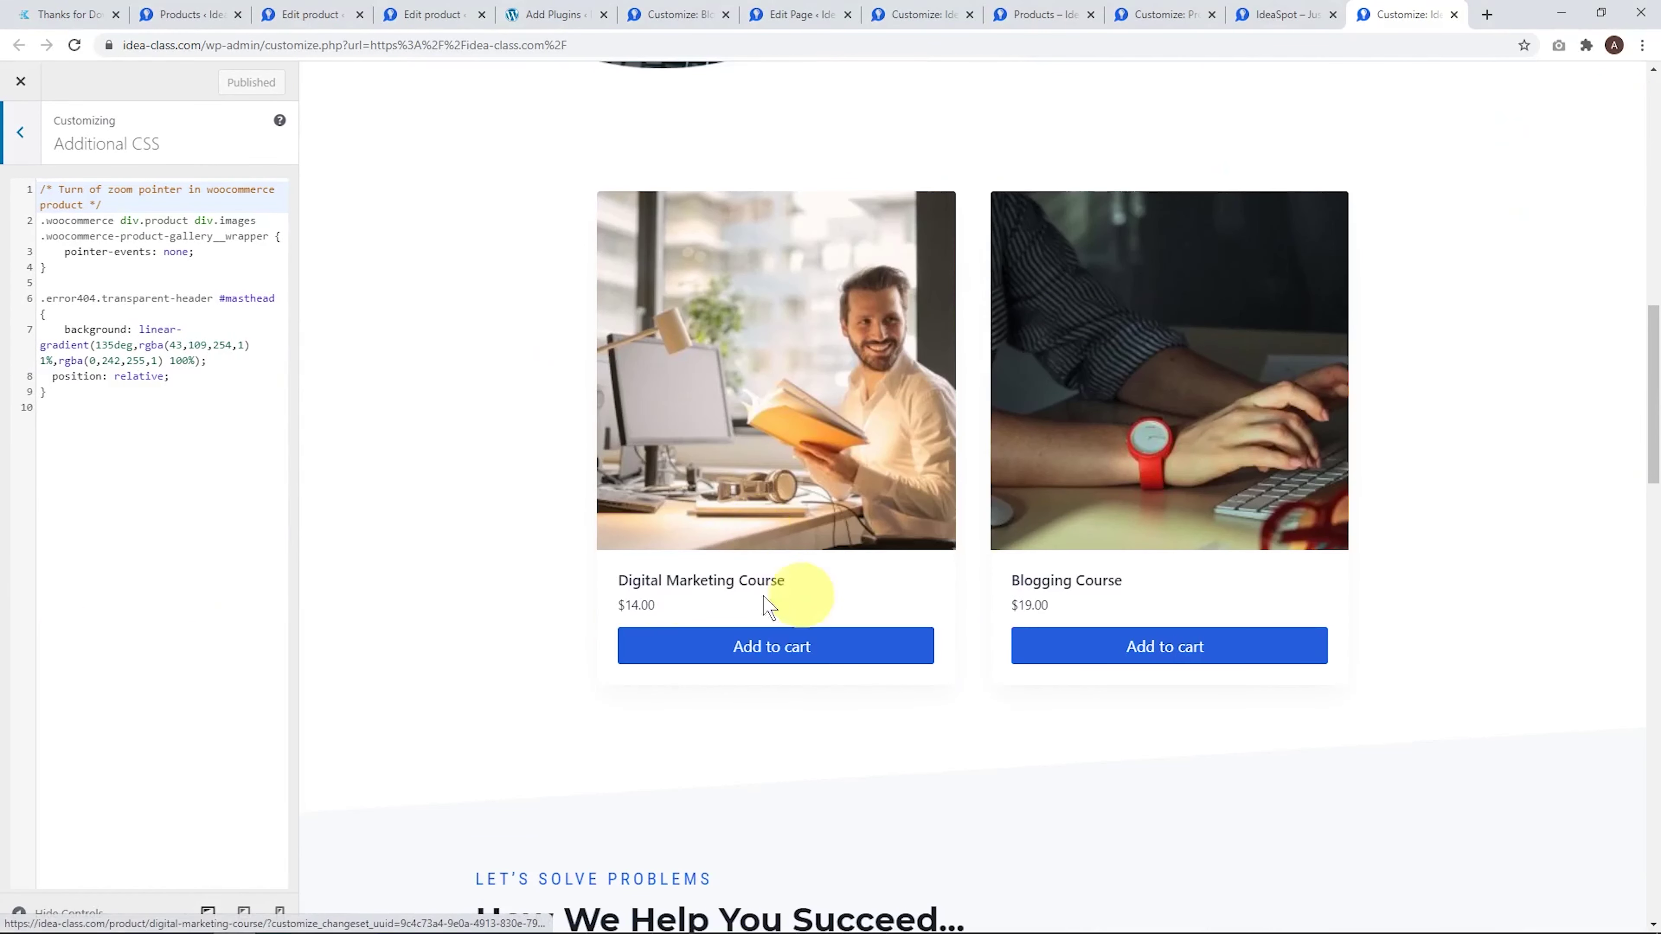
# Add CSS rules with text-align: center for .wc-block-grid__product .wc-block-grid__product-title and .wc-block-grid__product-price, publish them and leave the CSS editor
pyautogui.click(198, 453)
pyautogui.press('Return')
pyautogui.press('Return')
pyautogui.write('/* center the price and title on woocomm block grid */ .wc-block-grid__product .wc-block-grid__product-title {     text-align: center; }  .wc-block-grid__product-price {     text-align: center; }')
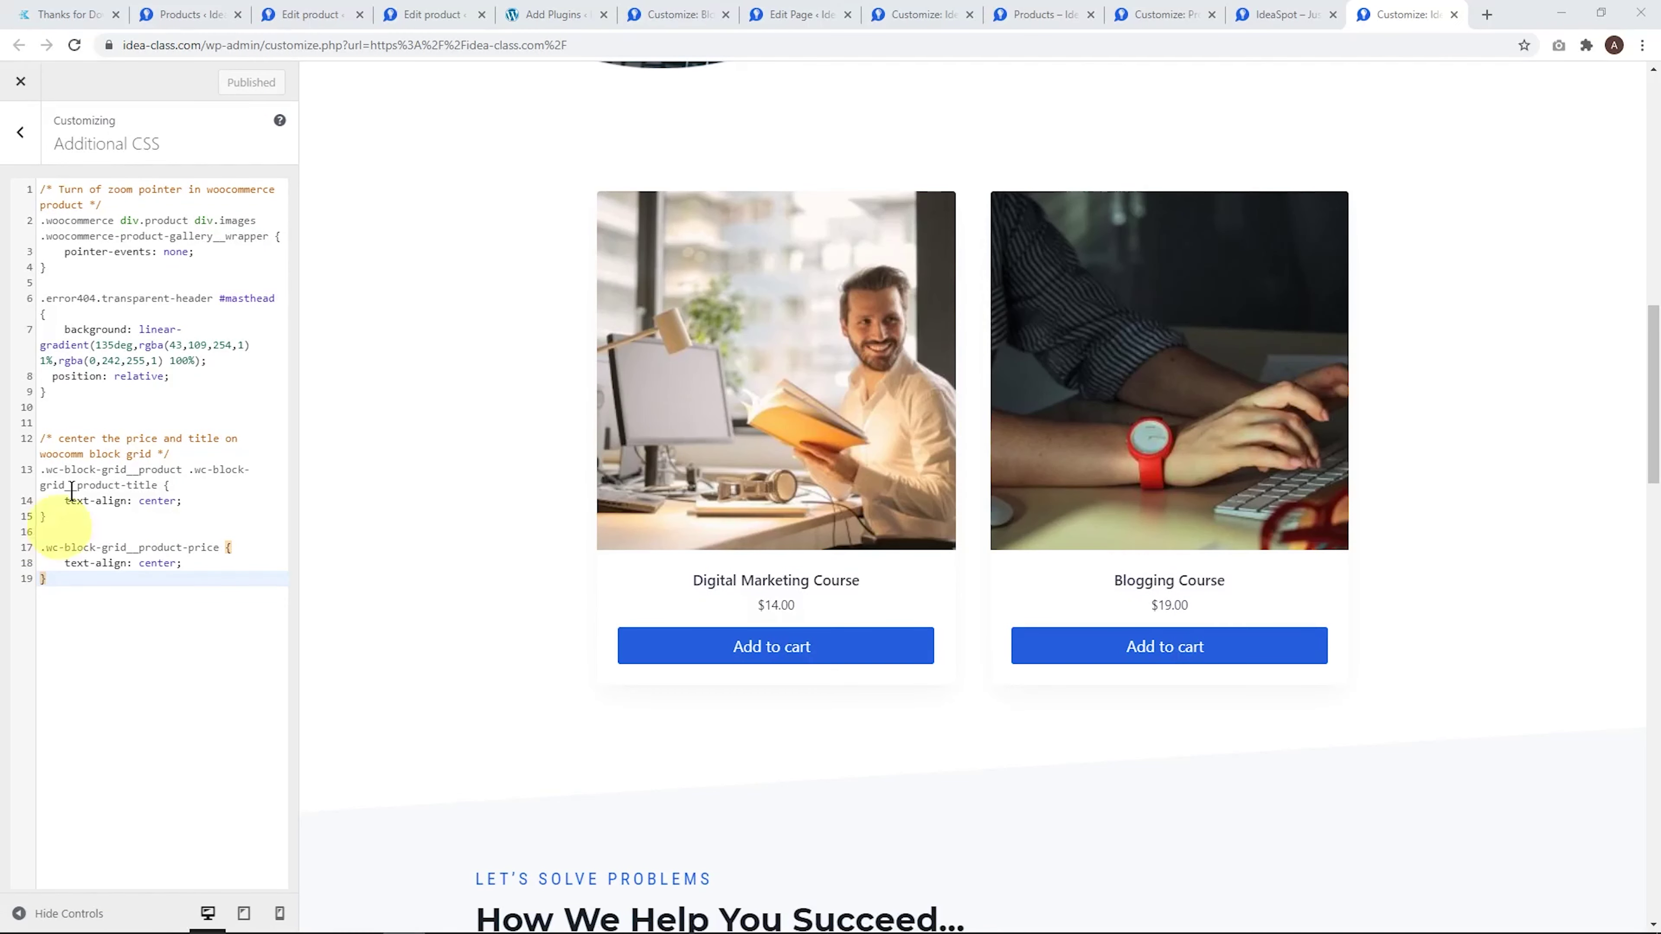
pyautogui.click(24, 135)
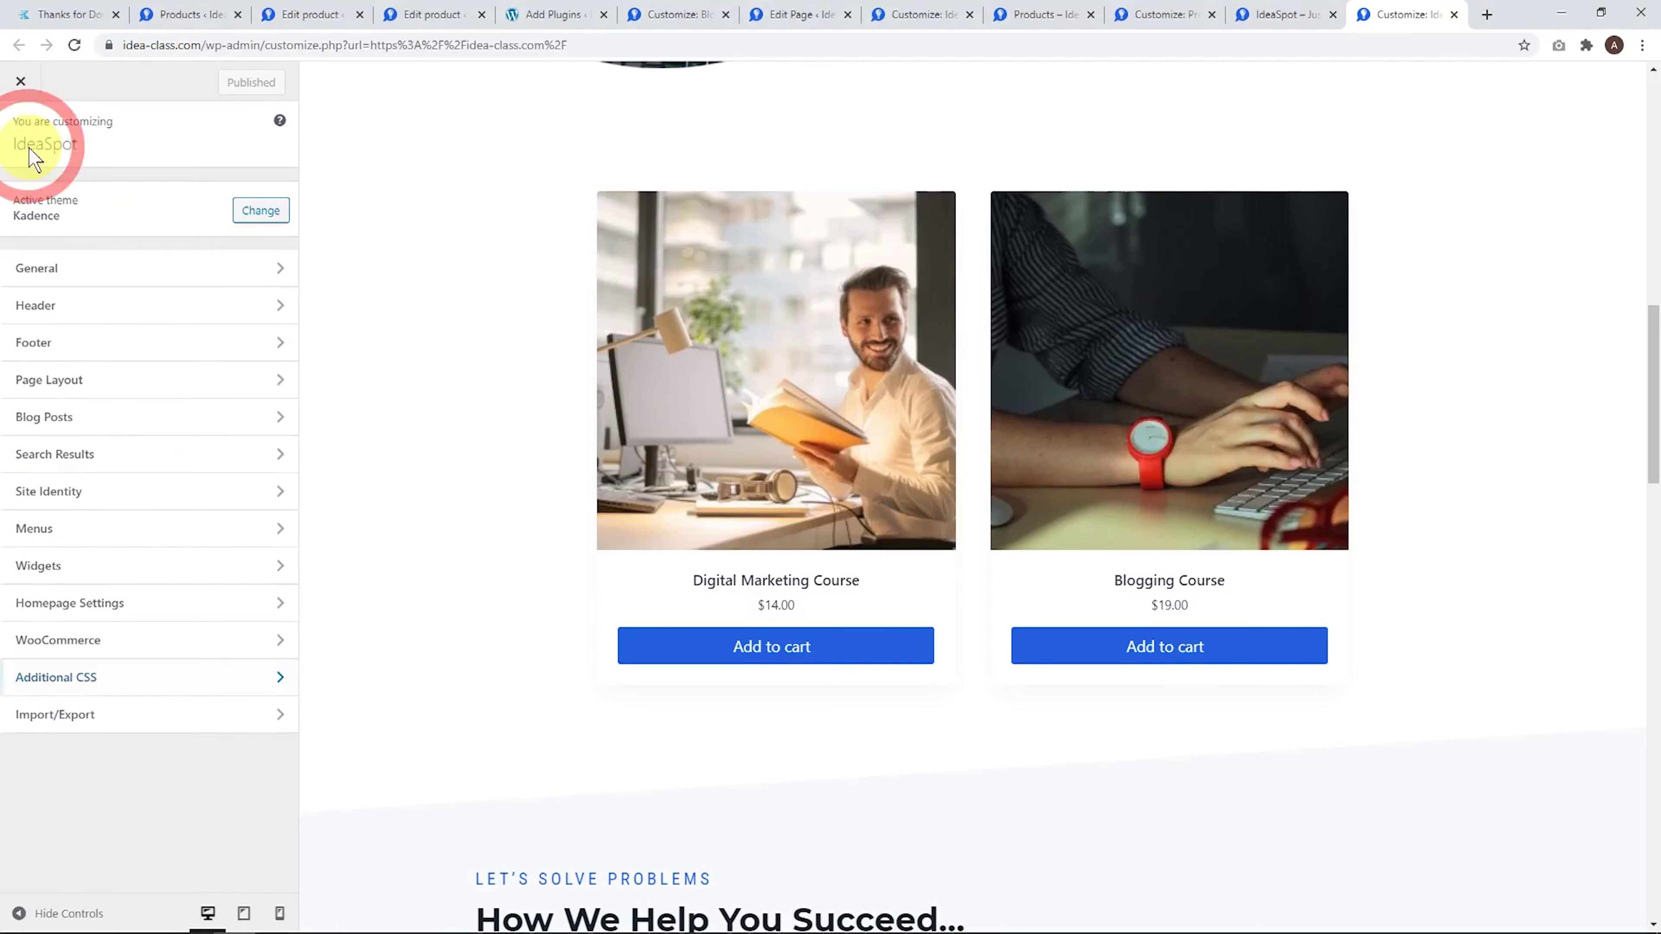
# Set the WooCommerce product image thumbnail width to 414, publish the change and return to the live home page
pyautogui.click(59, 637)
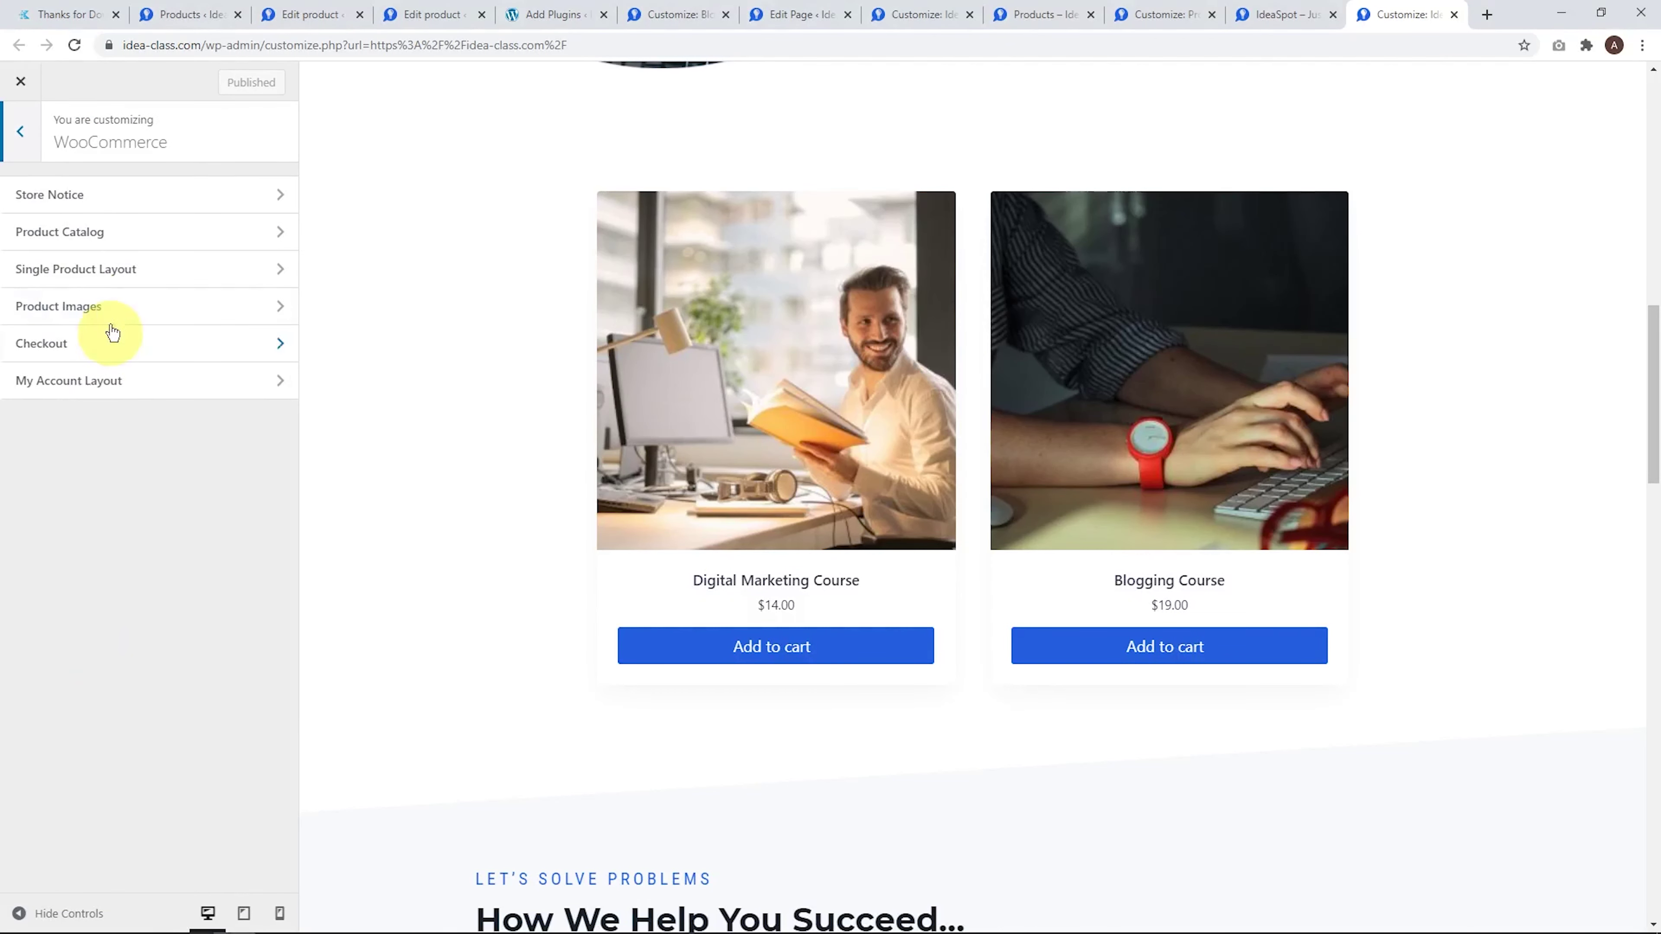
pyautogui.click(63, 306)
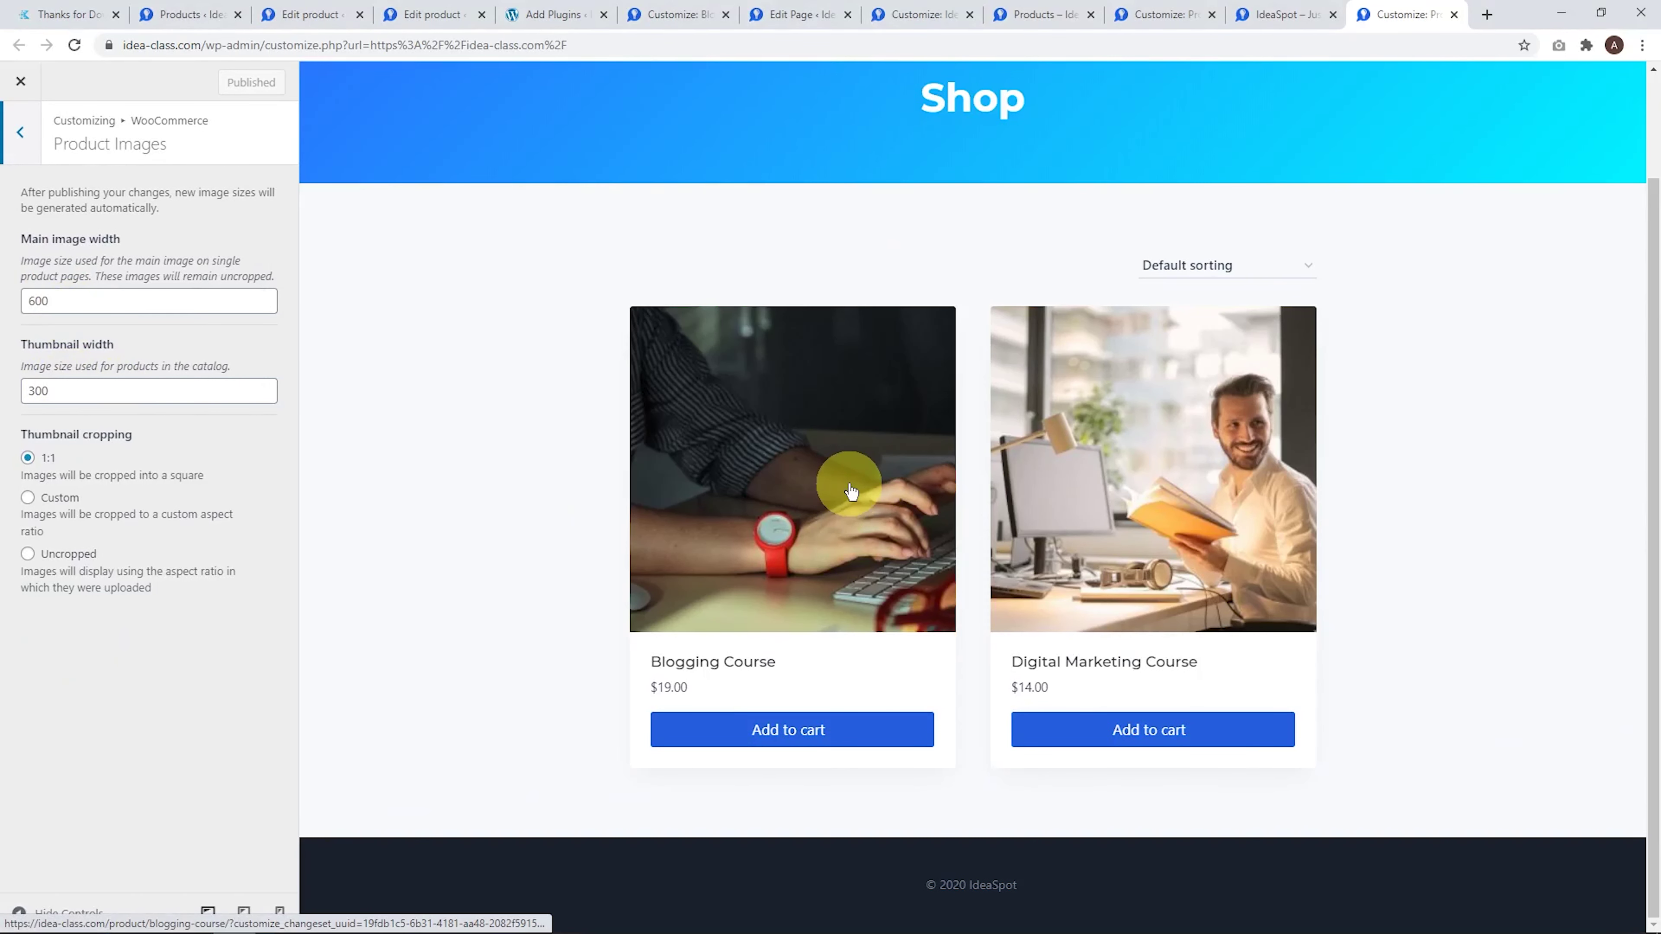
pyautogui.click(41, 391)
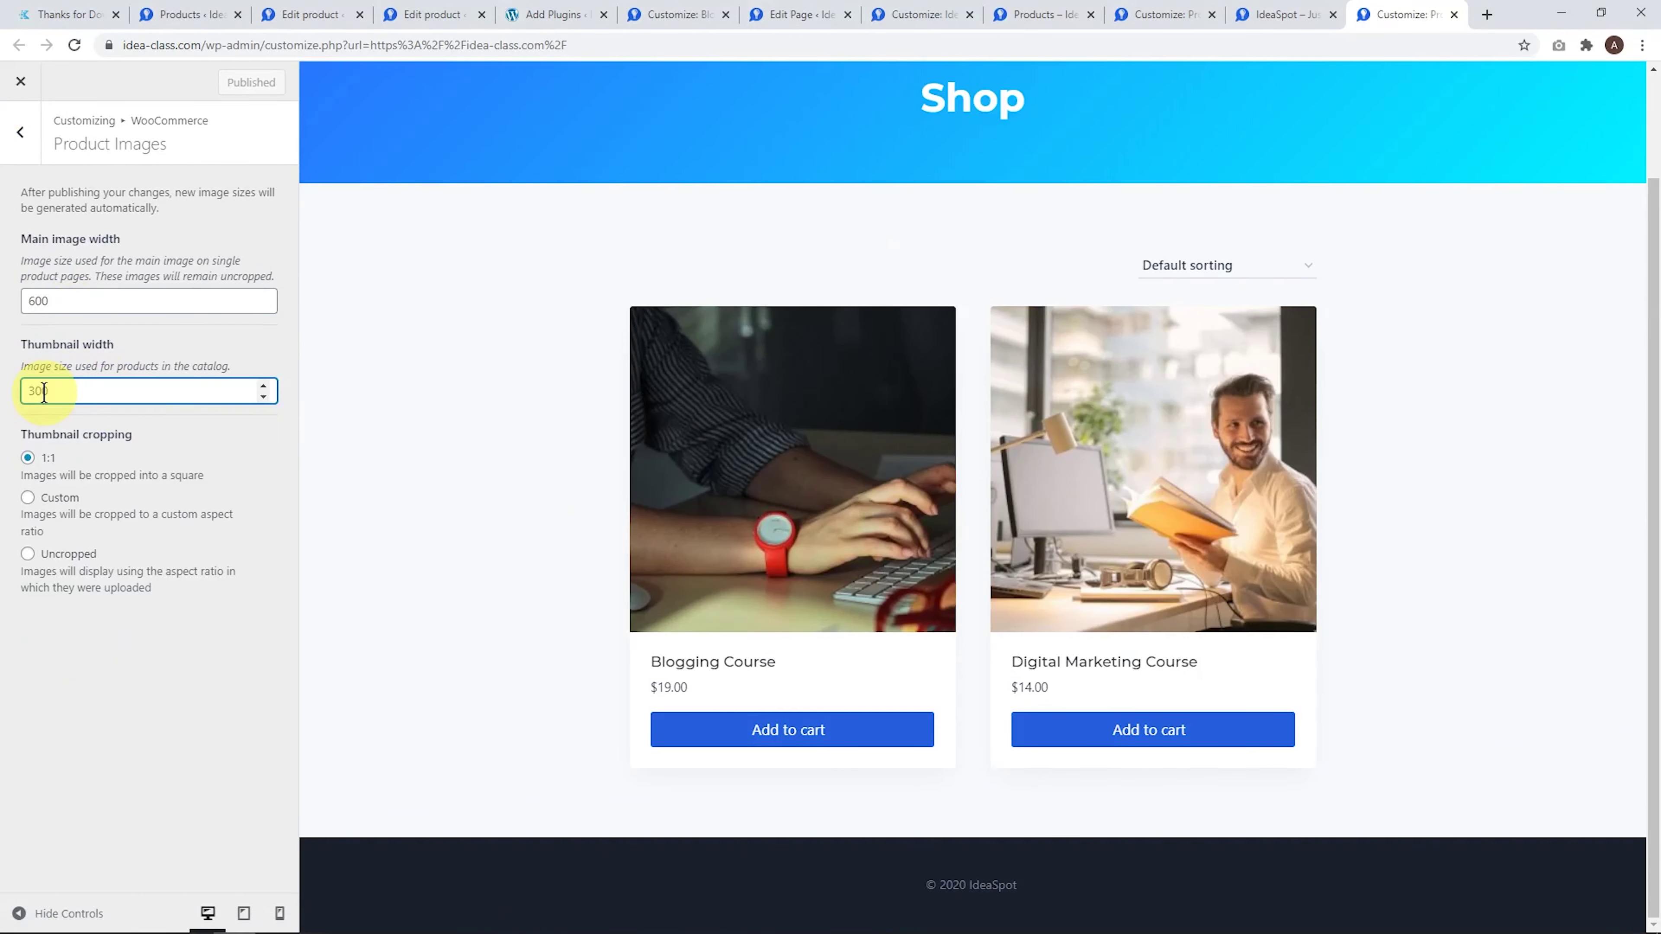
pyautogui.press('BackSpace')
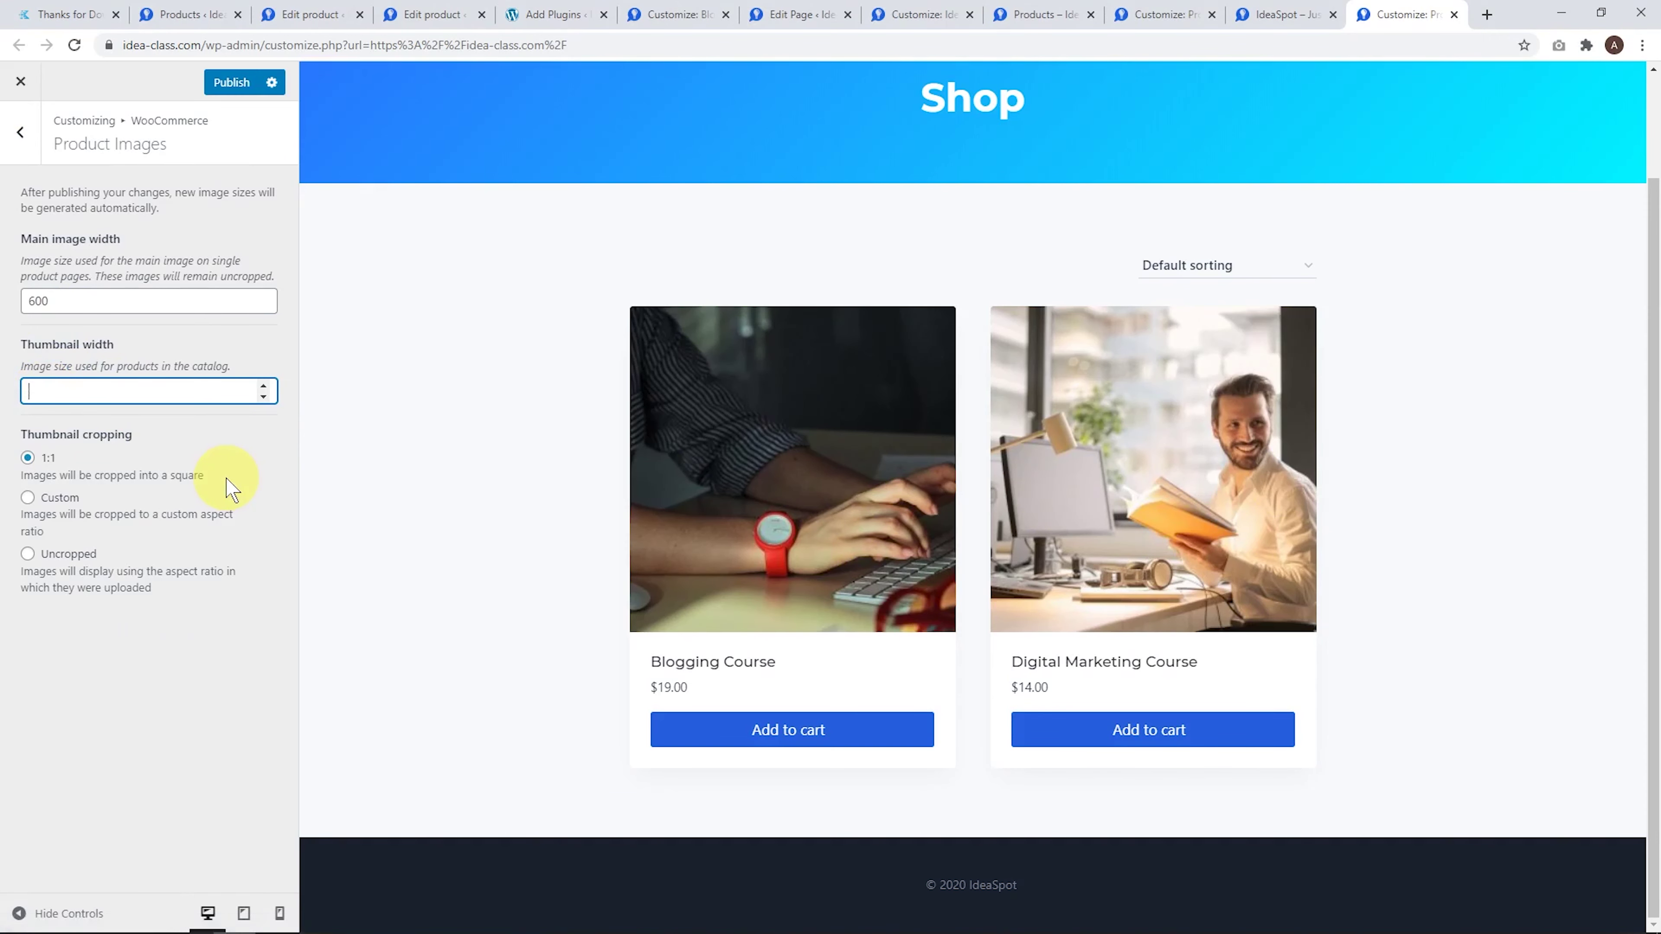
pyautogui.write('414')
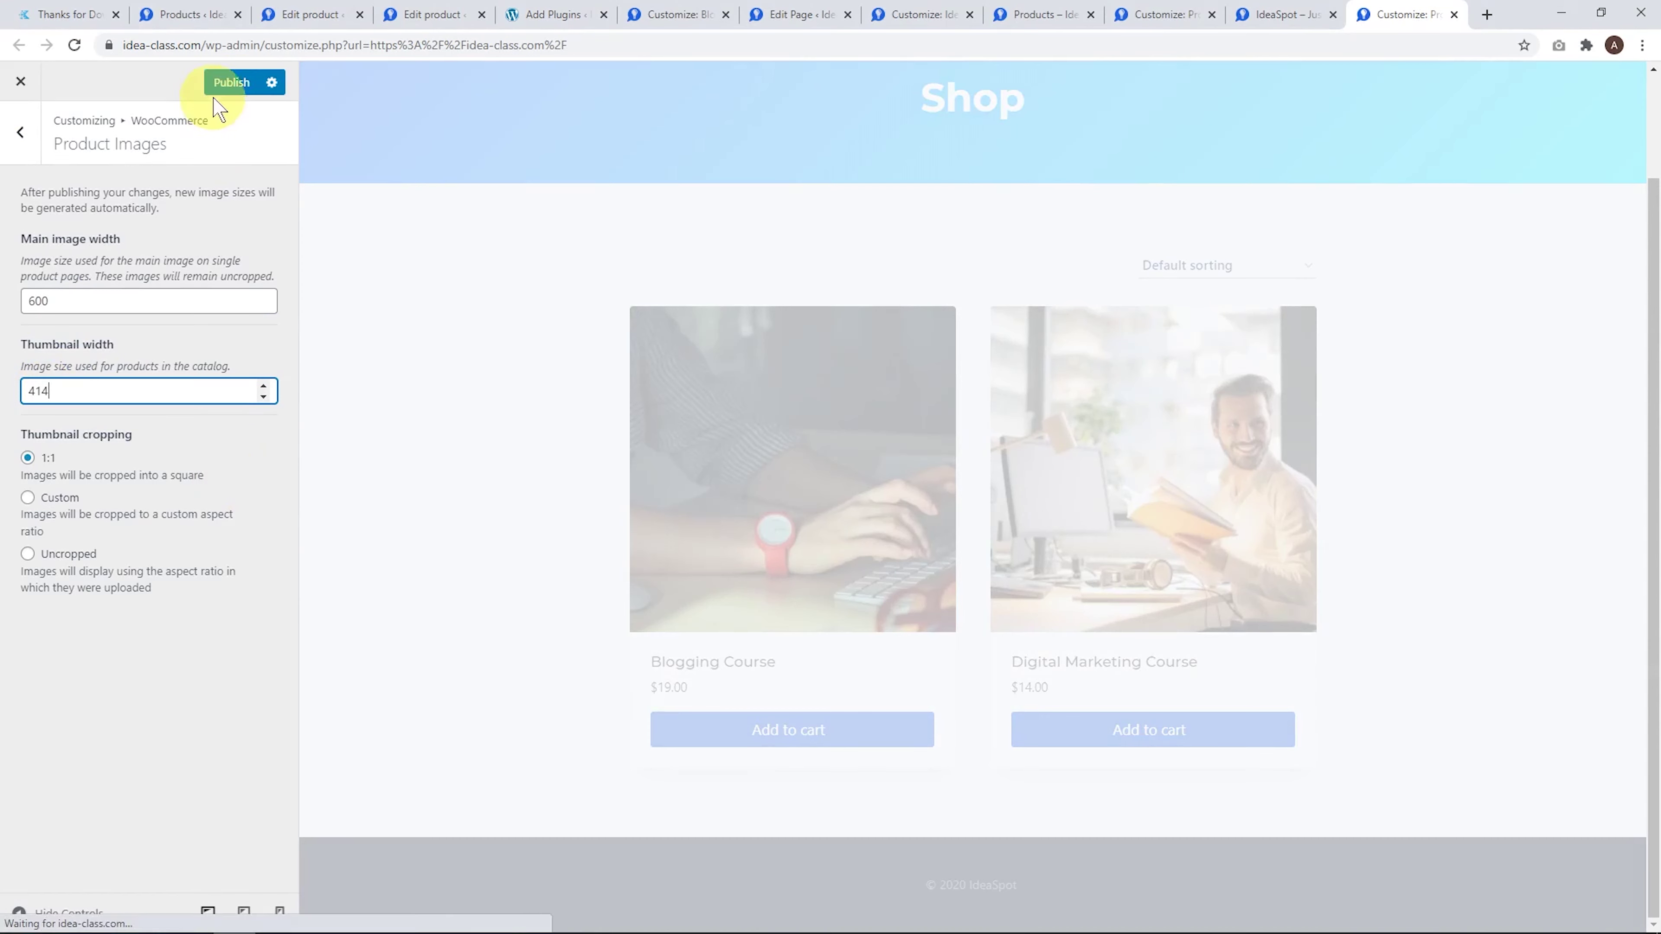
pyautogui.click(230, 83)
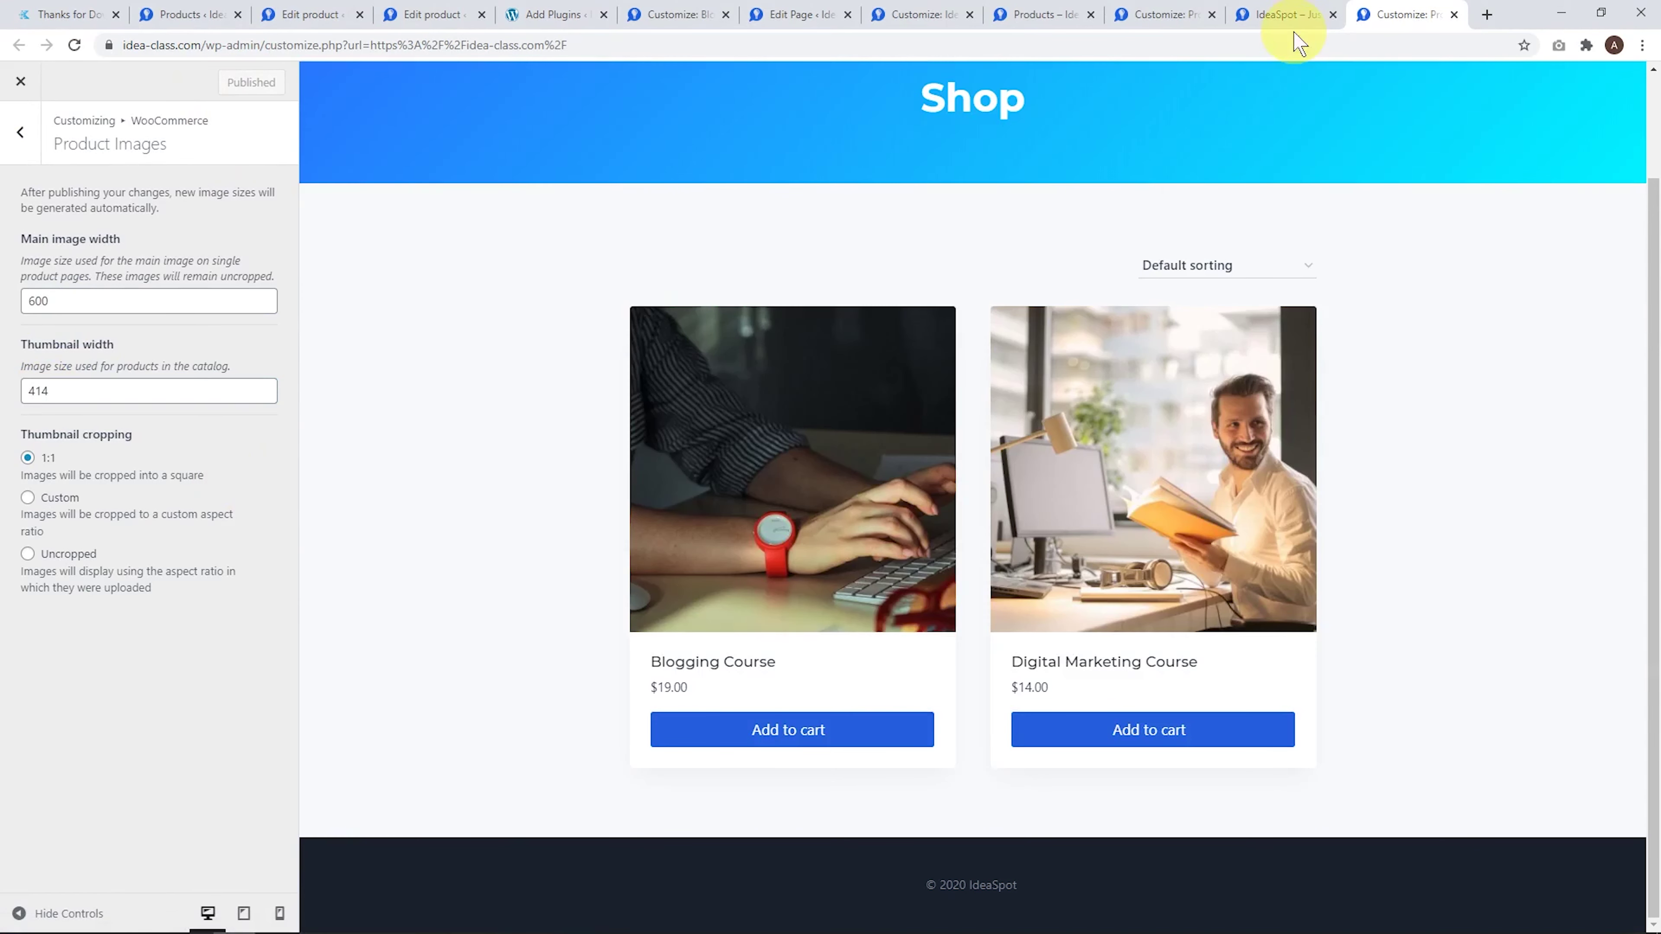
pyautogui.click(1298, 17)
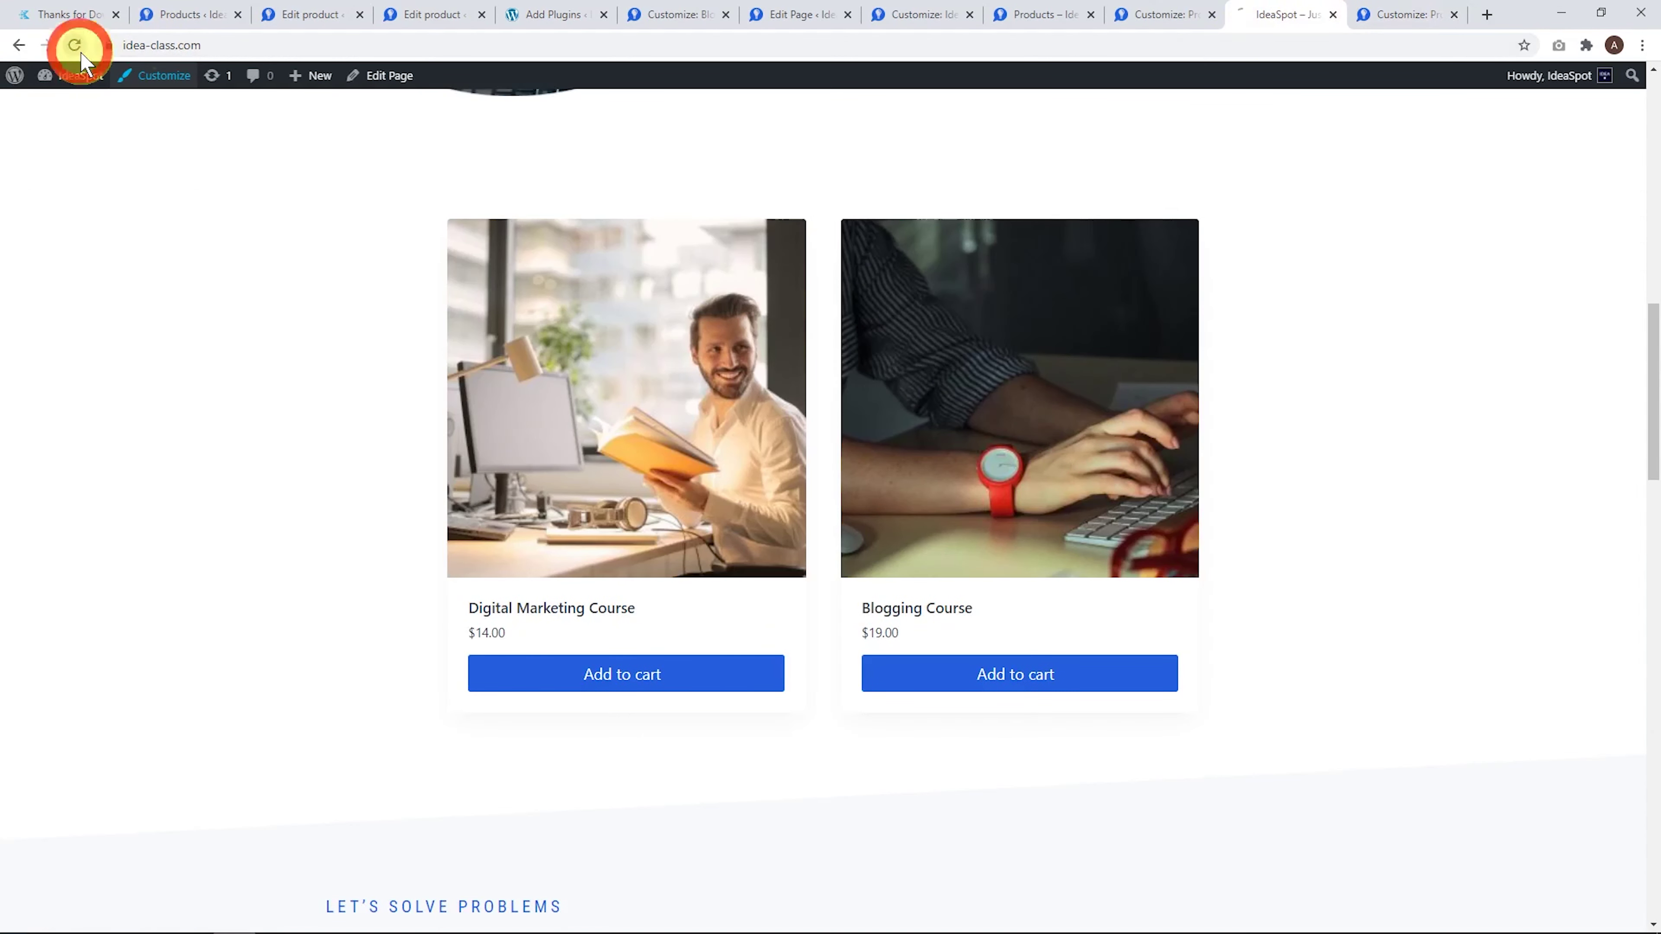